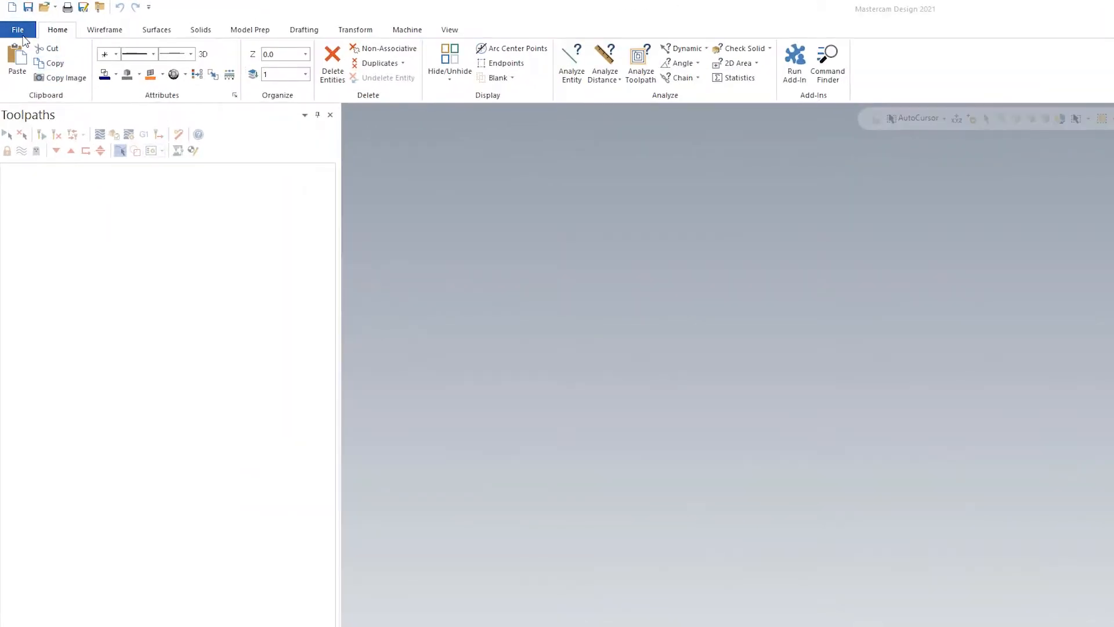
Open the TITAN-1M part from the Parts folder, using the STEP file type (*.stp;*.step)
{"action": "left_click", "coordinate": [14, 22]}
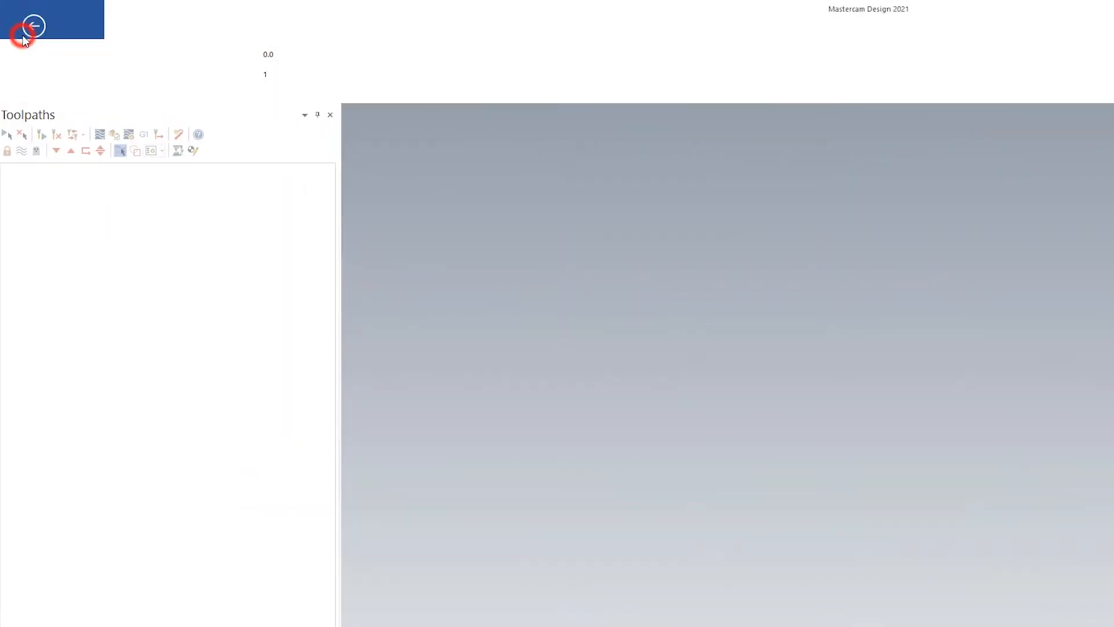
{"action": "left_click", "coordinate": [43, 108]}
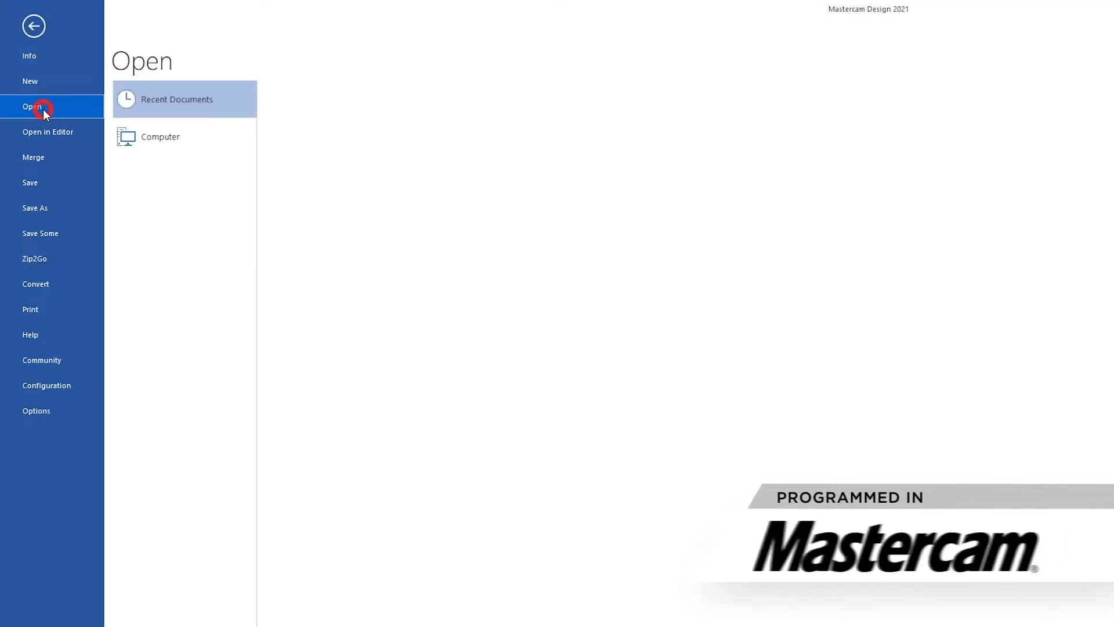
{"action": "left_click", "coordinate": [176, 144]}
{"action": "left_click", "coordinate": [293, 158]}
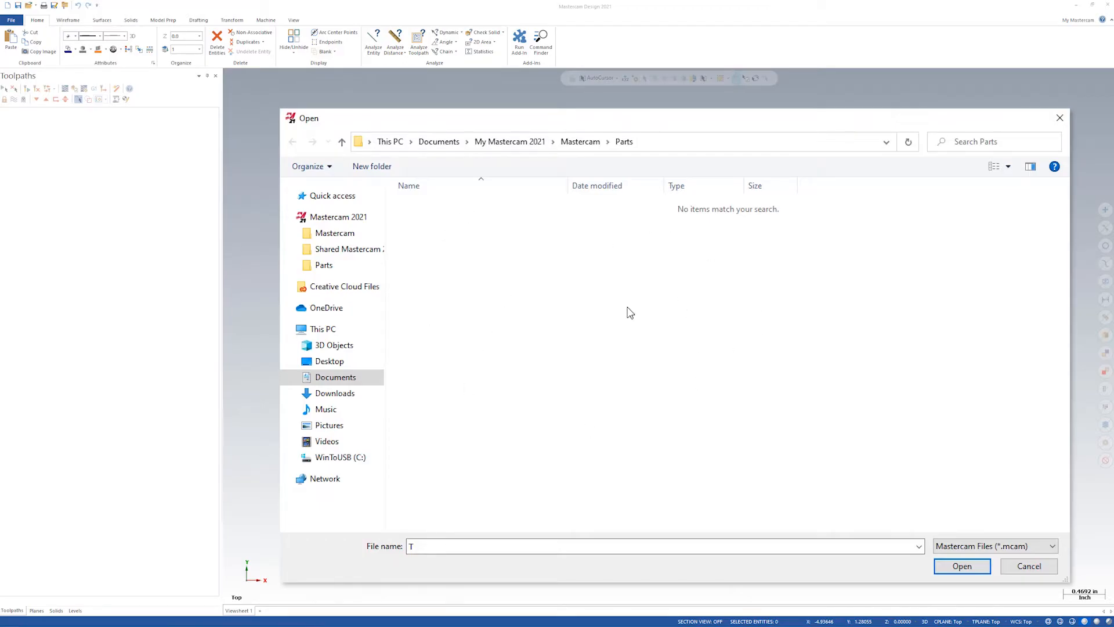
{"action": "left_click", "coordinate": [1012, 547]}
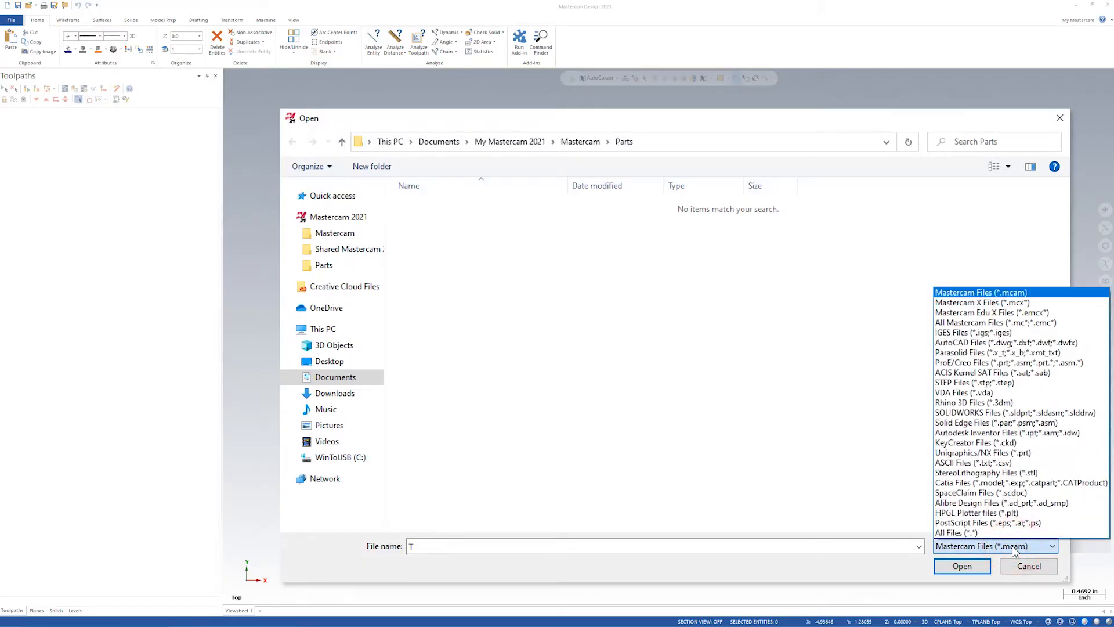
{"action": "left_click", "coordinate": [979, 383]}
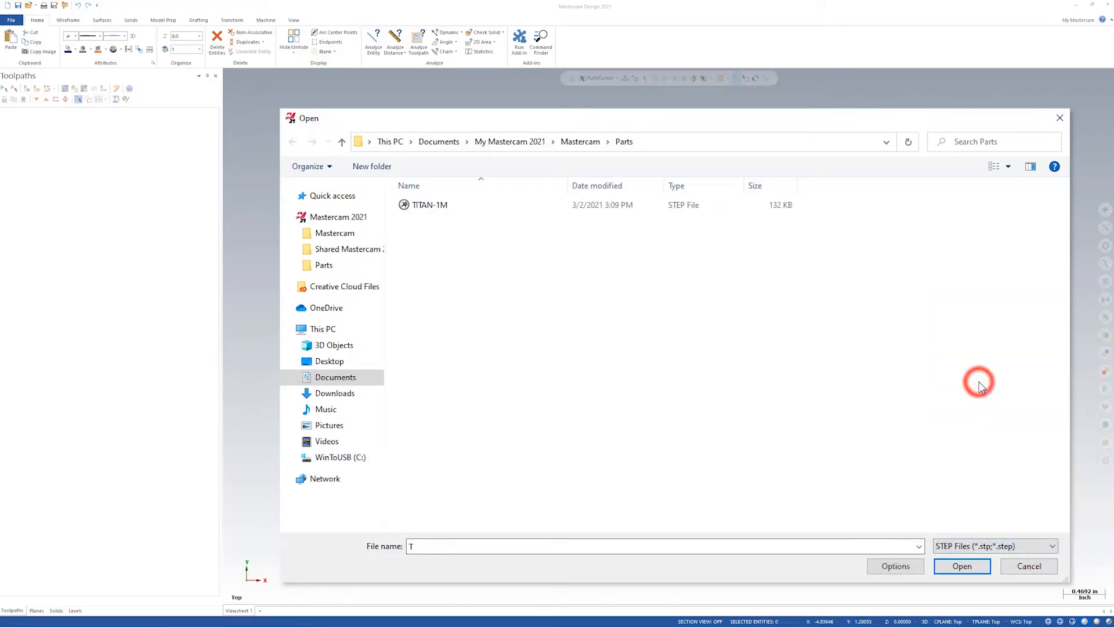
{"action": "left_click", "coordinate": [434, 207]}
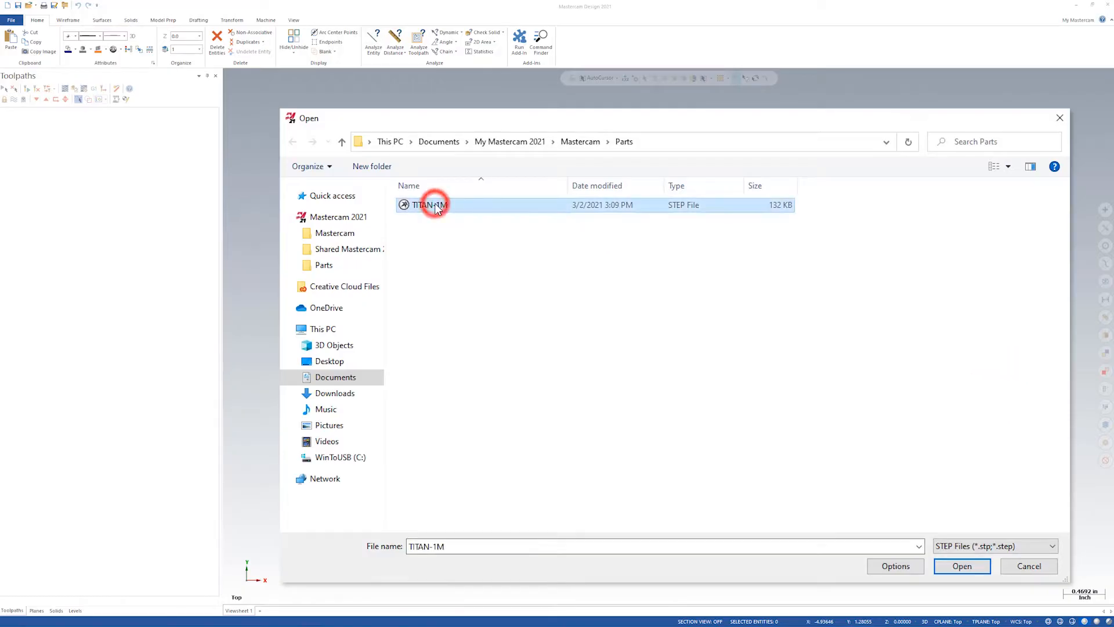
{"action": "left_click", "coordinate": [975, 566]}
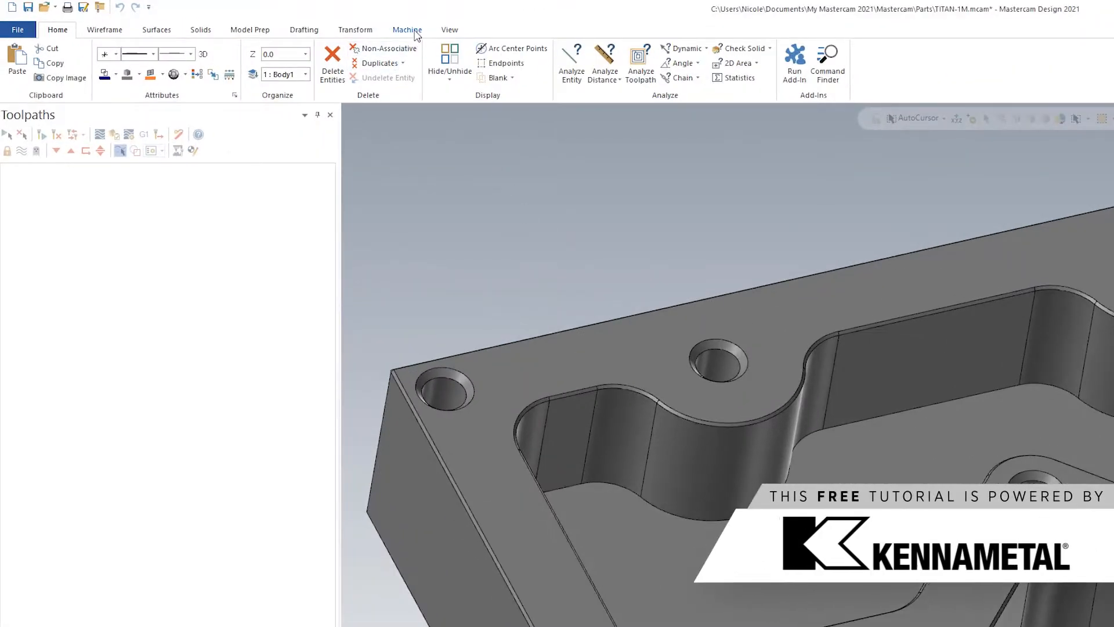
Add the default mill machine definition to the part so that milling toolpaths can be created
{"action": "left_click", "coordinate": [407, 30]}
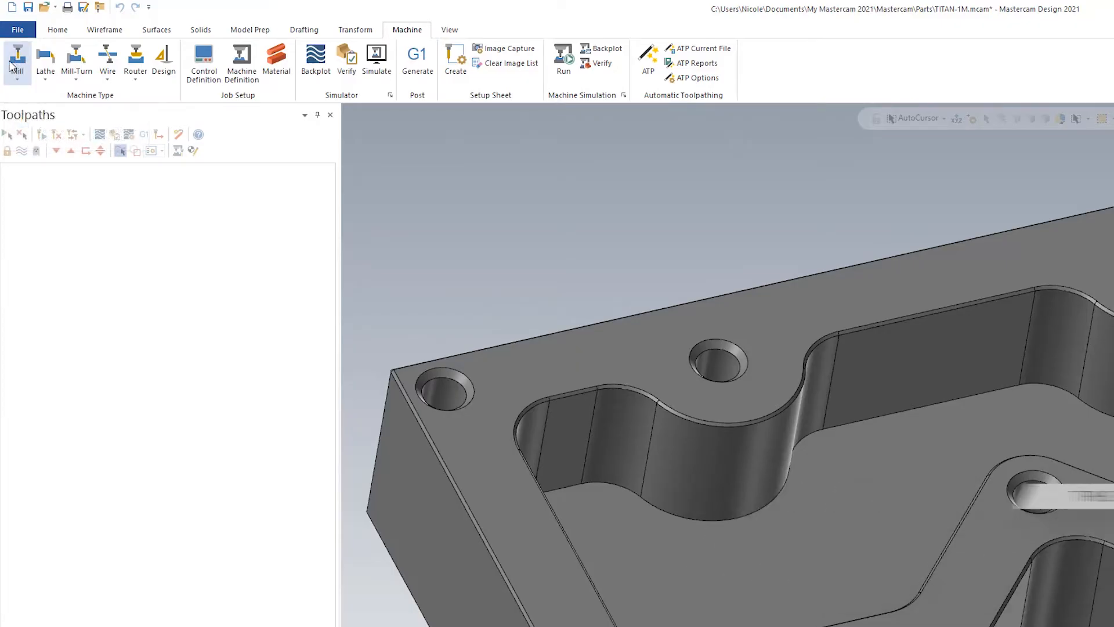
{"action": "left_click", "coordinate": [19, 81]}
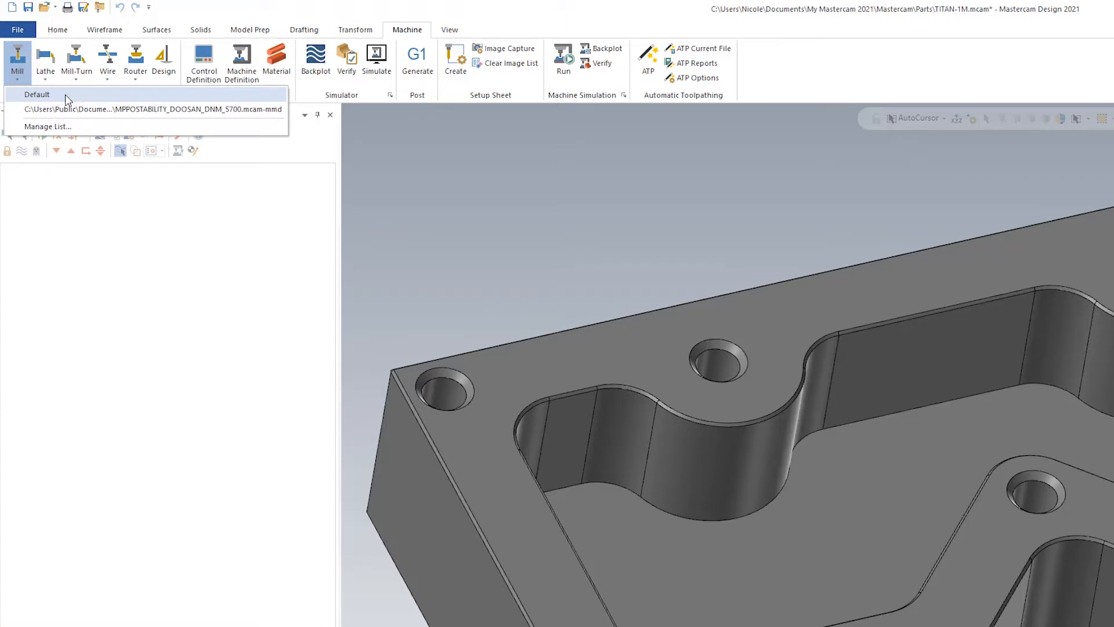
{"action": "left_click", "coordinate": [65, 94]}
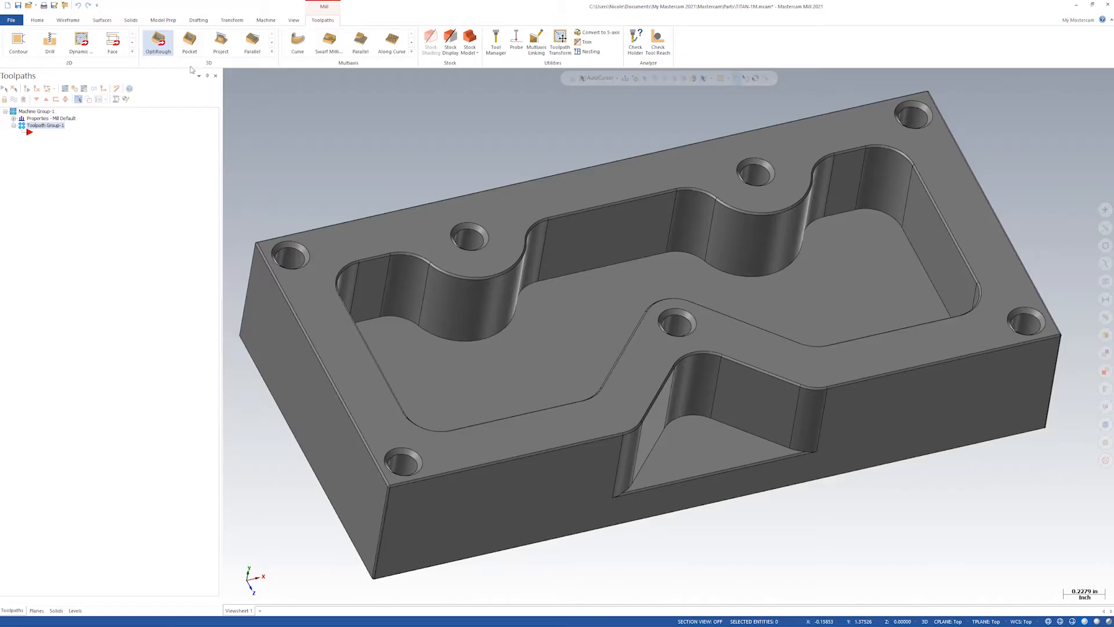
{"action": "left_click", "coordinate": [149, 52]}
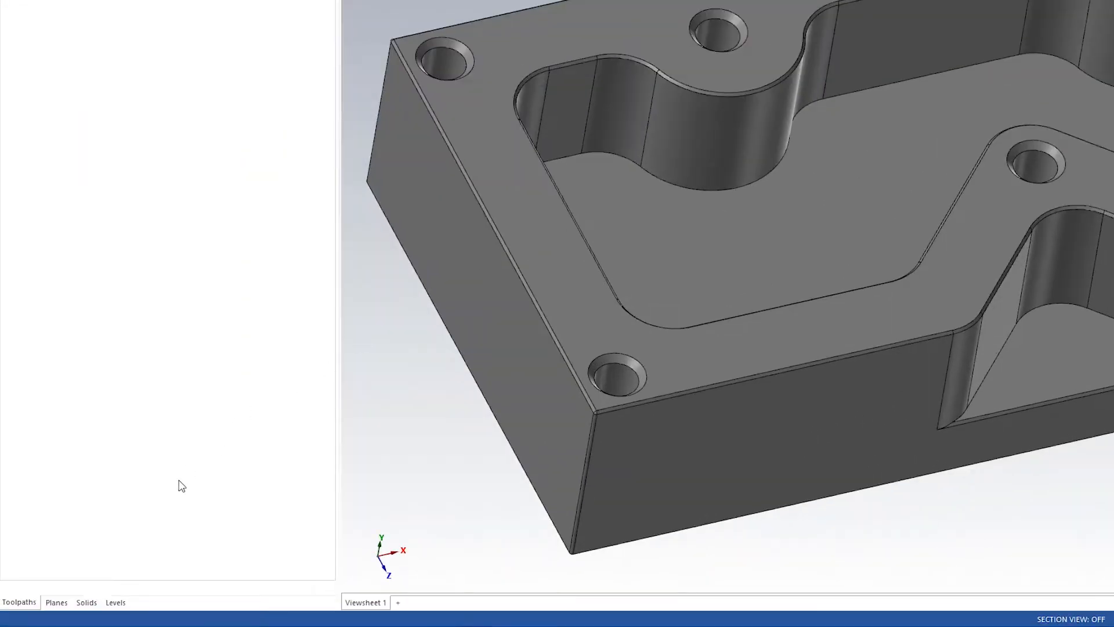
Create level 2 as the active level and name it Stock
{"action": "left_click", "coordinate": [116, 603]}
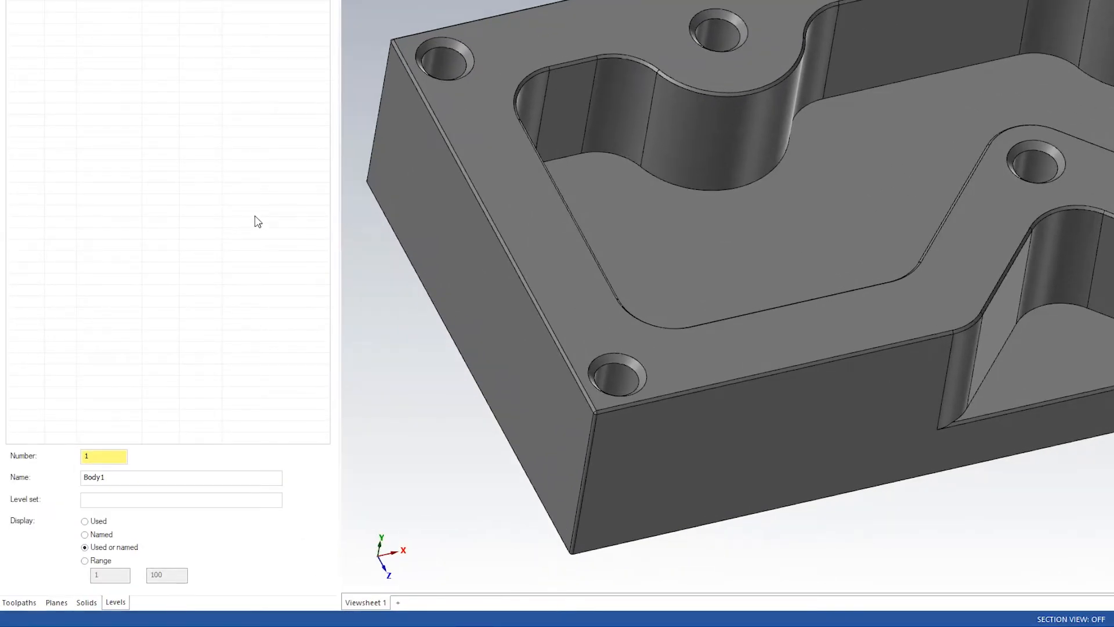
{"action": "double_click", "coordinate": [105, 455]}
{"action": "type", "text": "2"}
{"action": "double_click", "coordinate": [140, 475]}
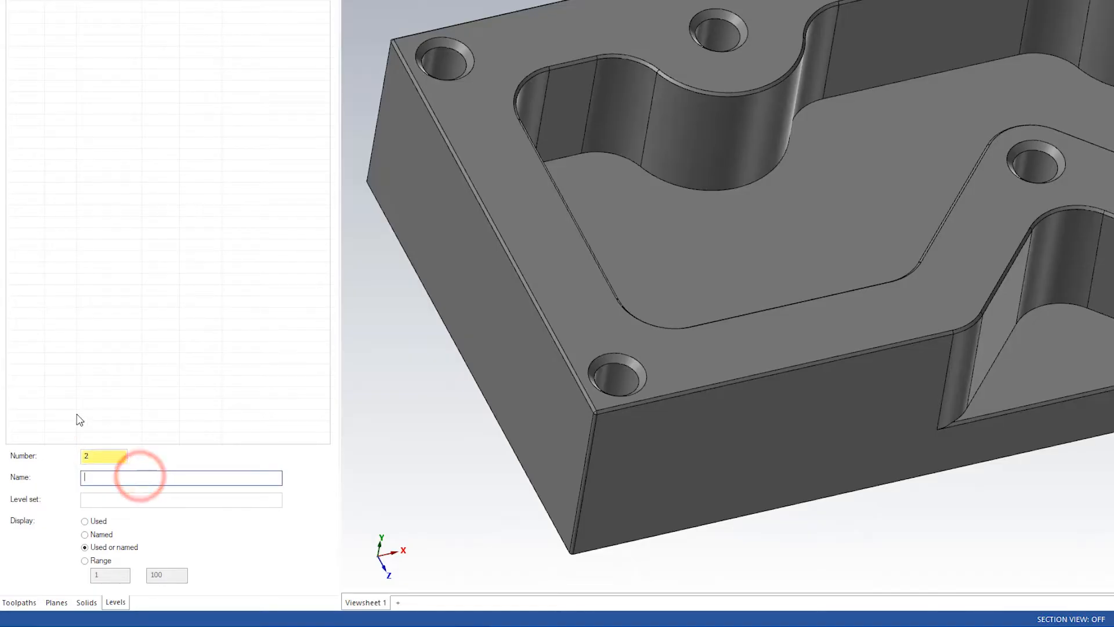
{"action": "type", "text": "Stock"}
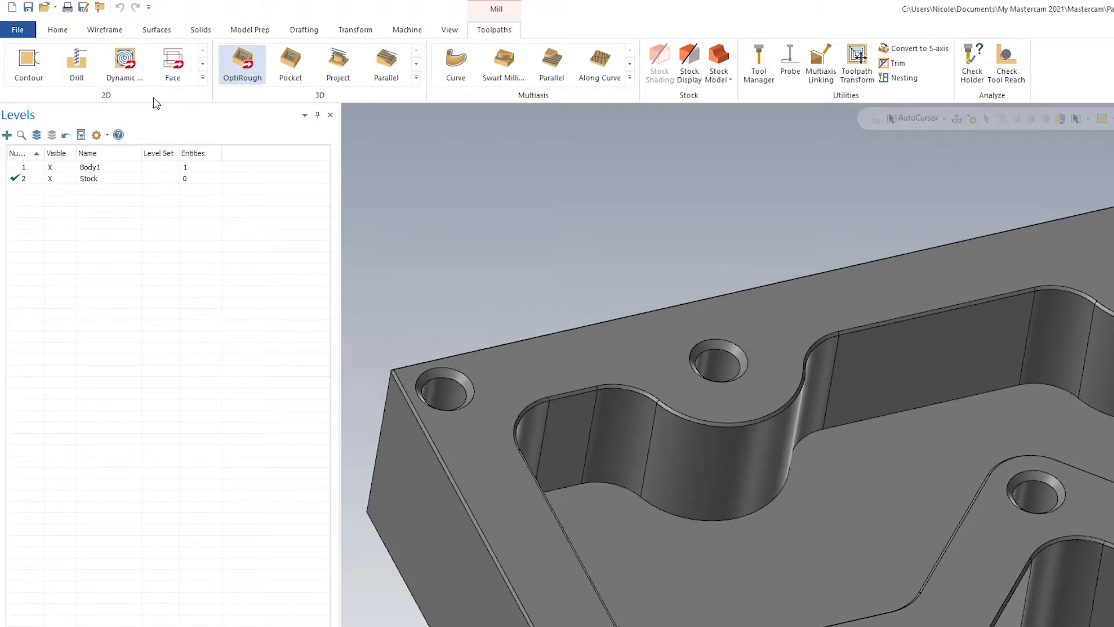
Start a rectangular wireframe Bounding Box around the whole part, selecting the solid body as its entity
{"action": "left_click", "coordinate": [106, 31]}
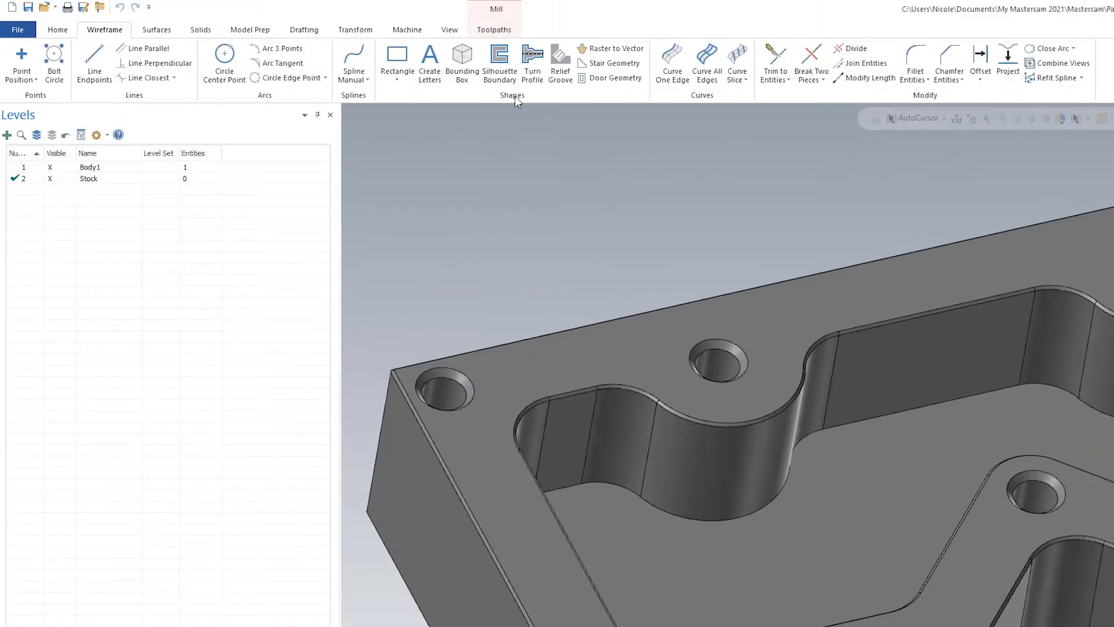
{"action": "left_click", "coordinate": [464, 63]}
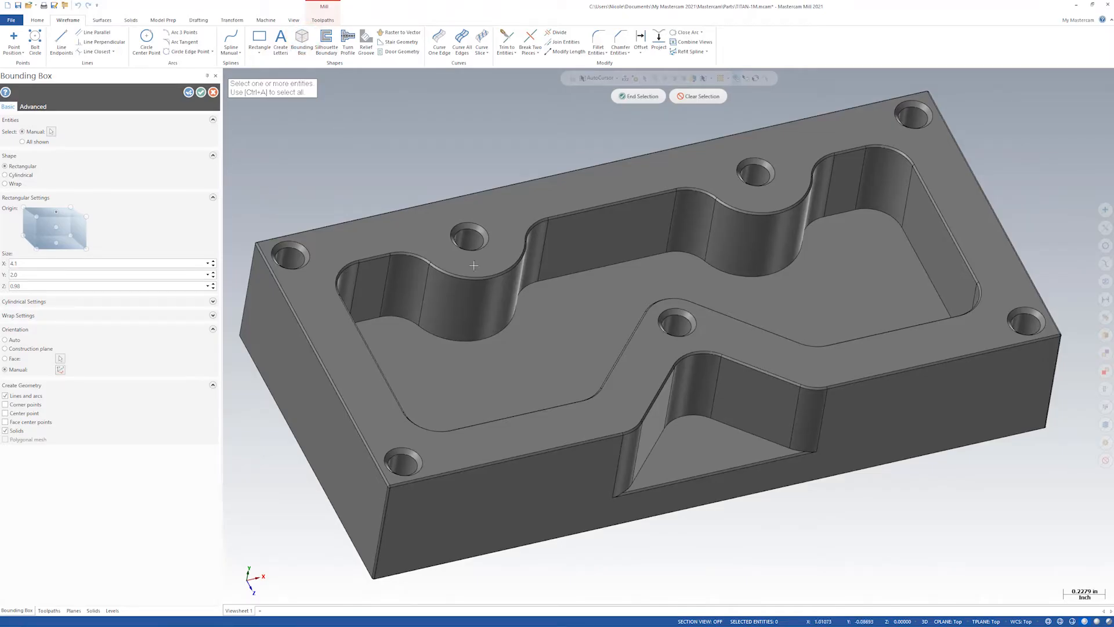
{"action": "left_click", "coordinate": [579, 308]}
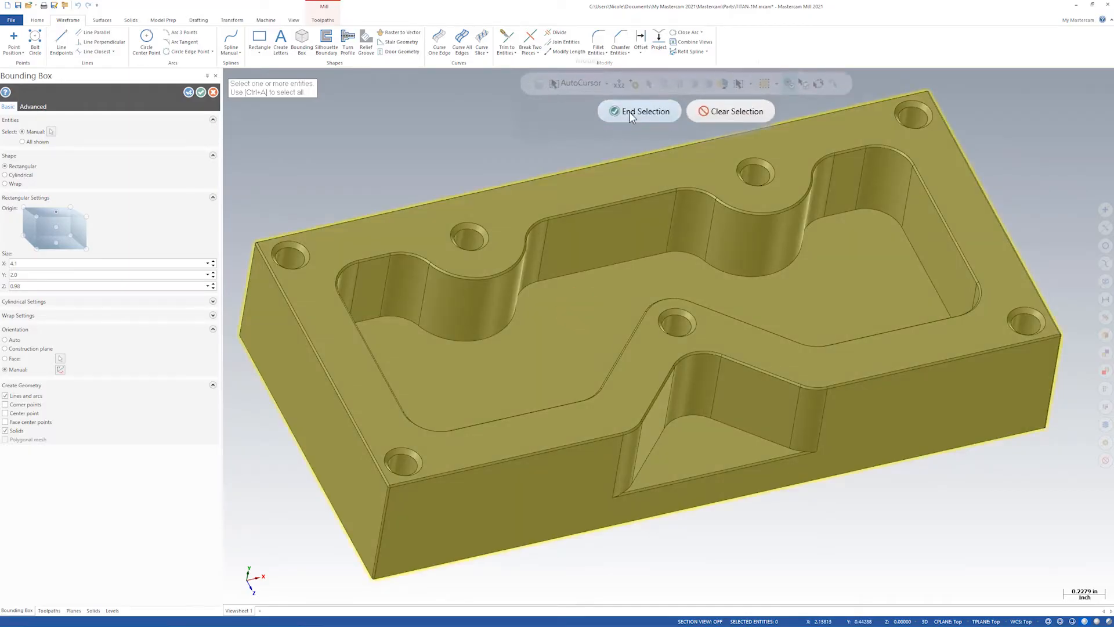
{"action": "left_click", "coordinate": [631, 113]}
Choose manual orientation for the bounding box and place its axis gnomon on the hole in the left rear lobe of the part's top face
{"action": "middle_click_drag", "start_coordinate": [598, 296], "coordinate": [439, 479]}
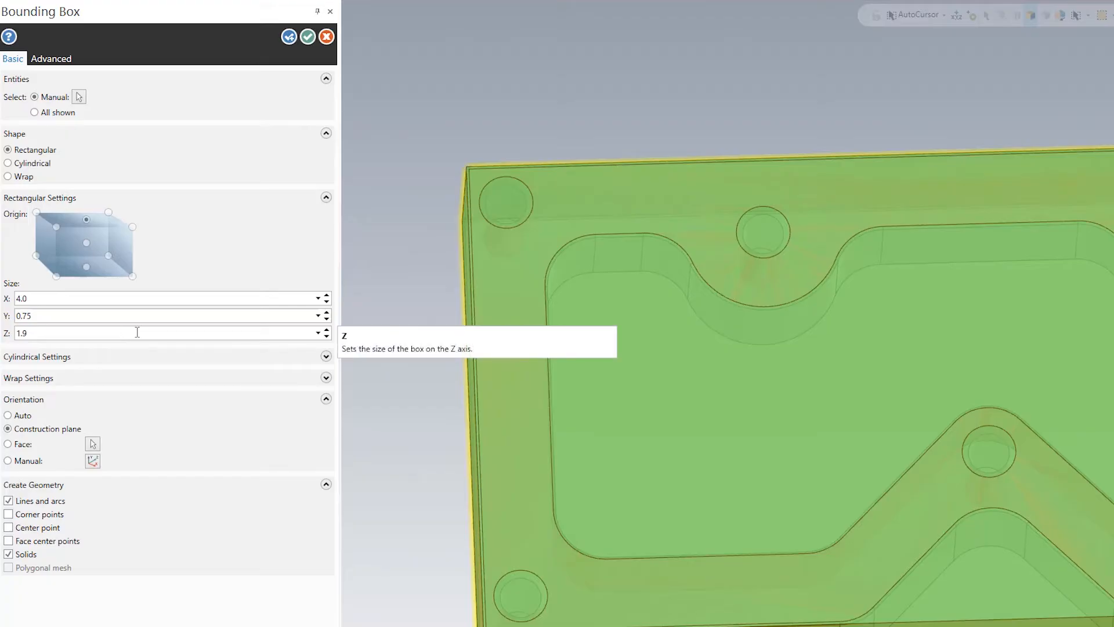
{"action": "left_click", "coordinate": [92, 460]}
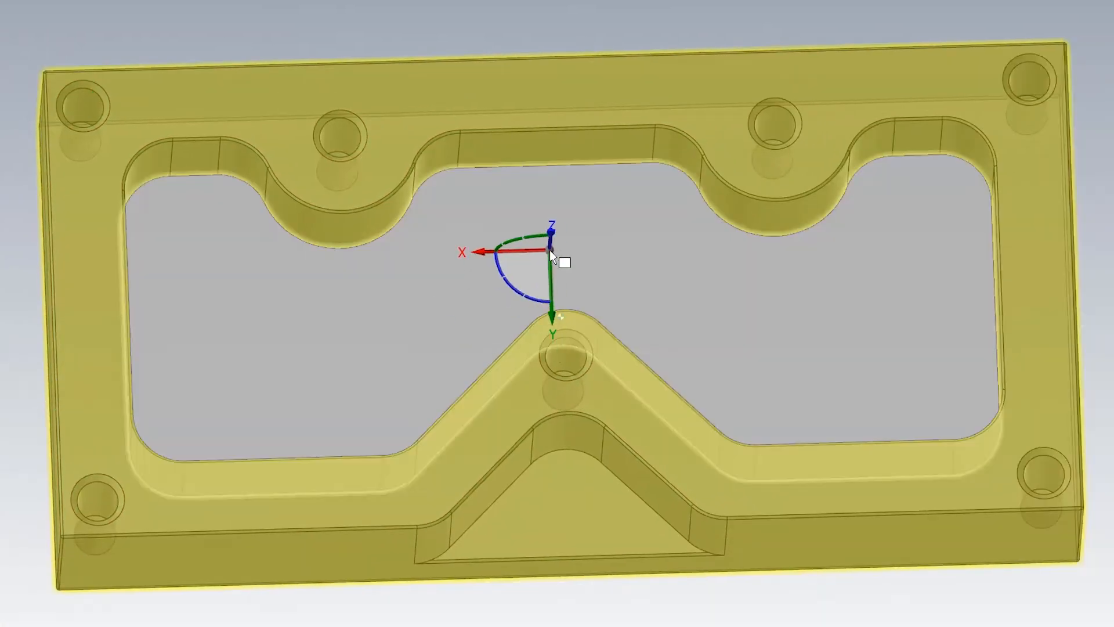
{"action": "key", "text": "alt+7"}
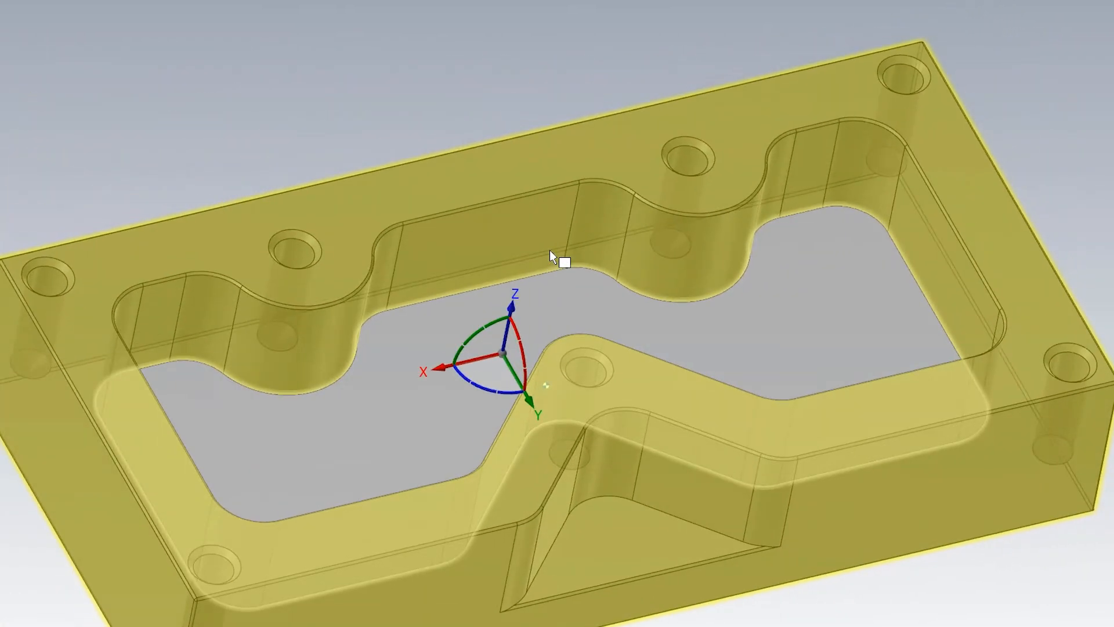
{"action": "mouse_move", "coordinate": [502, 353]}
{"action": "left_mouse_down"}
{"action": "mouse_move", "coordinate": [546, 288]}
{"action": "mouse_move", "coordinate": [199, 194]}
{"action": "mouse_move", "coordinate": [328, 325]}
{"action": "mouse_move", "coordinate": [350, 269]}
{"action": "mouse_move", "coordinate": [322, 249]}
{"action": "left_mouse_up"}
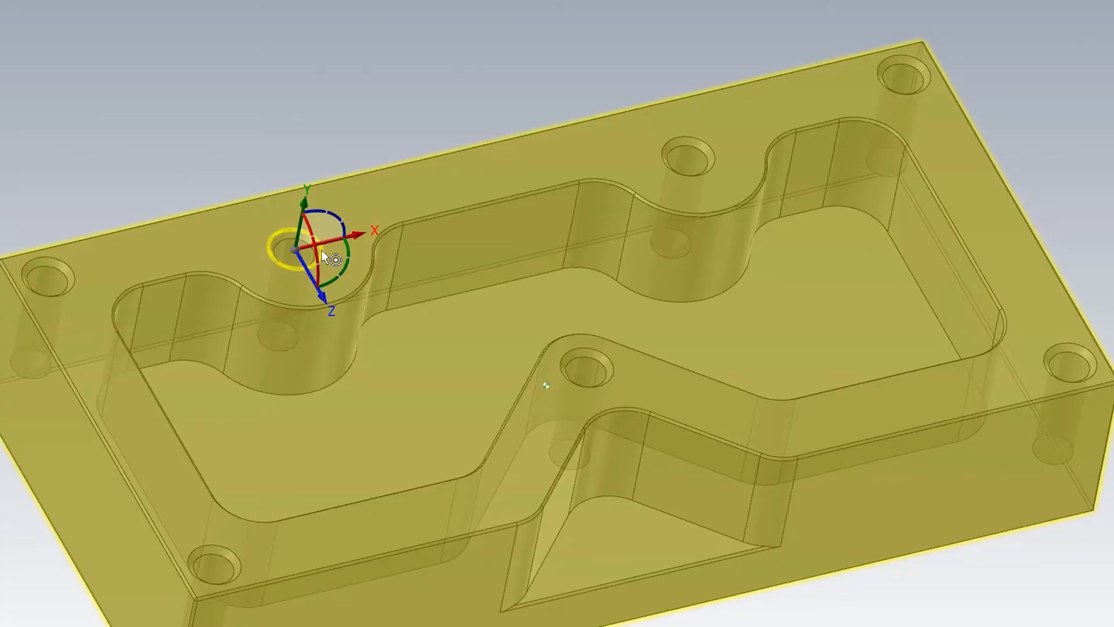
{"action": "left_click", "coordinate": [321, 249]}
Rotate the gnomon -90° about its X axis so Z points up from the part's top face, and accept the orientation
{"action": "middle_click_drag", "start_coordinate": [368, 316], "coordinate": [324, 293]}
{"action": "scroll", "coordinate": [261, 299], "scroll_direction": "up", "scroll_amount": 2}
{"action": "middle_click_drag", "start_coordinate": [526, 432], "coordinate": [389, 383]}
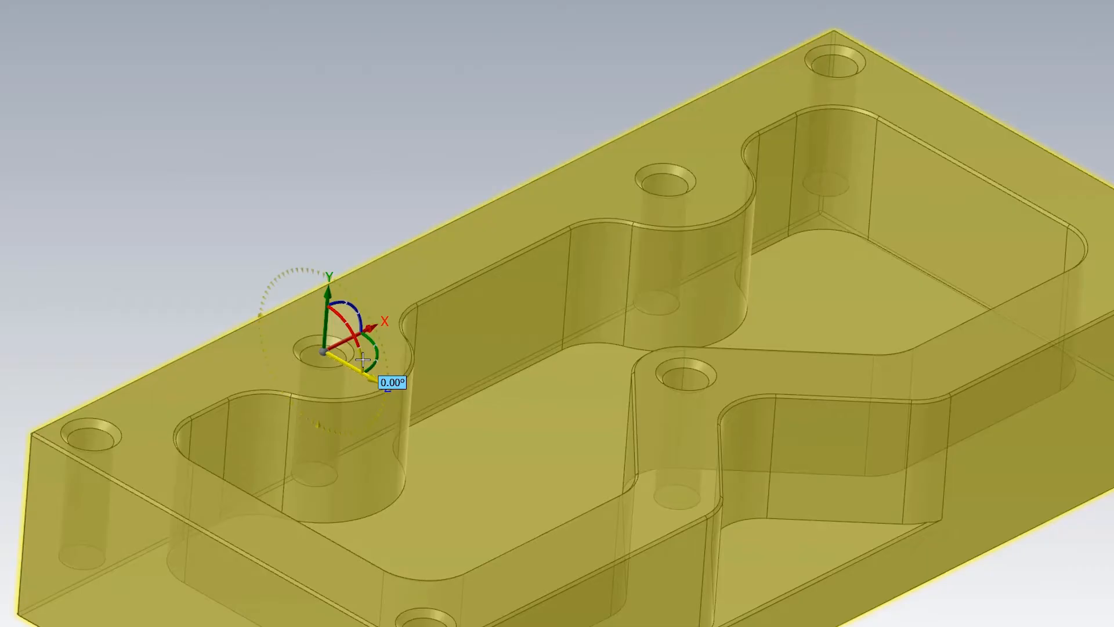
{"action": "left_click_drag", "start_coordinate": [362, 360], "coordinate": [356, 120]}
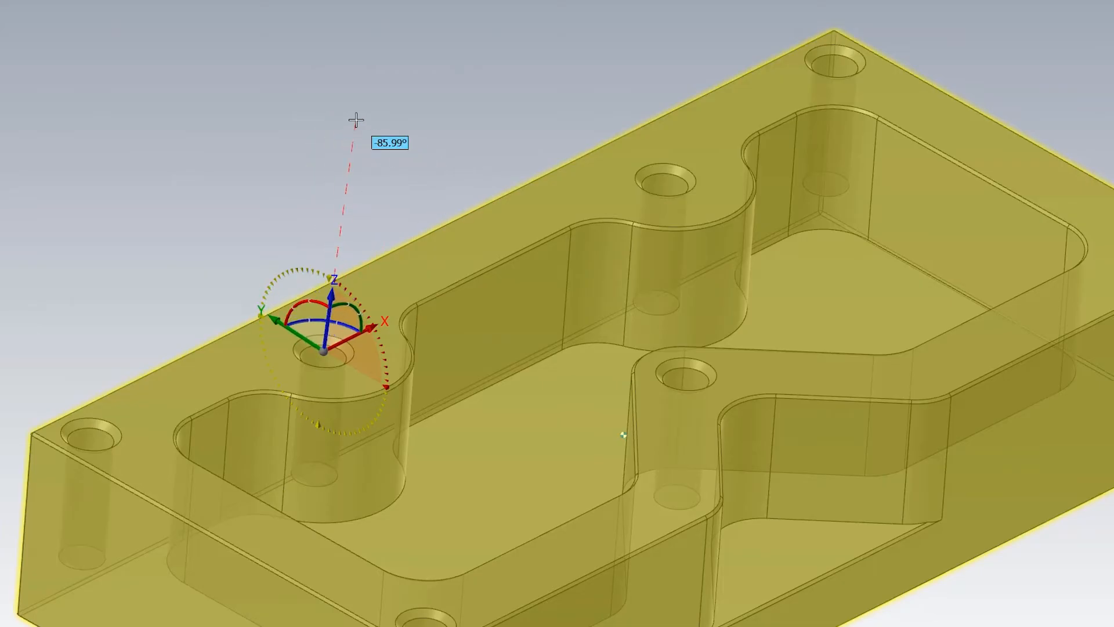
{"action": "type", "text": "-90"}
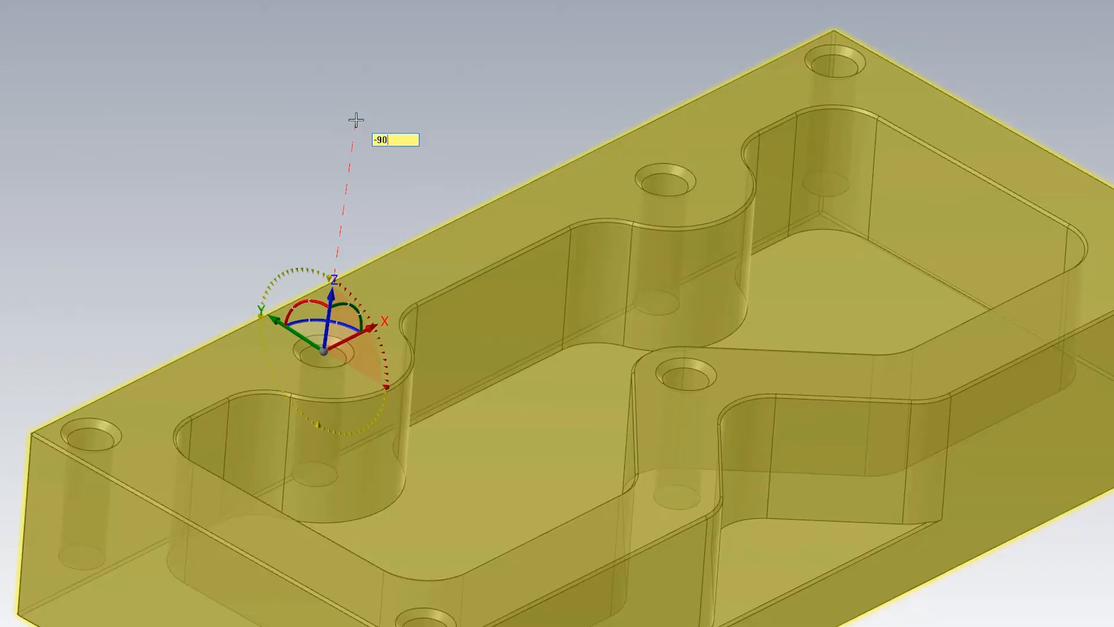
{"action": "key", "text": "Return"}
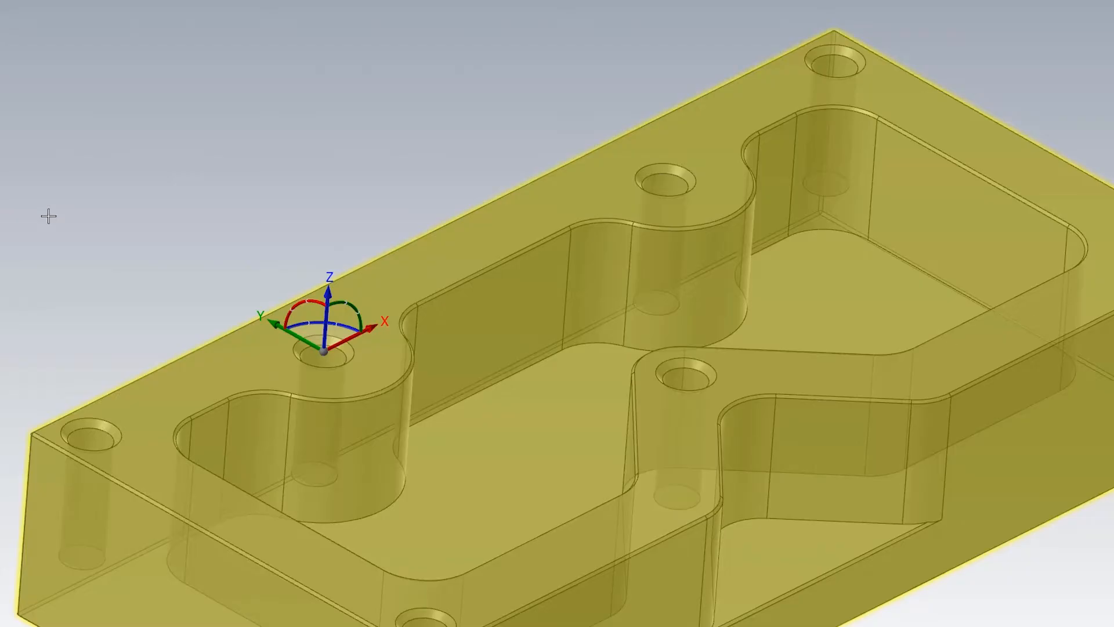
{"action": "key", "text": "Return"}
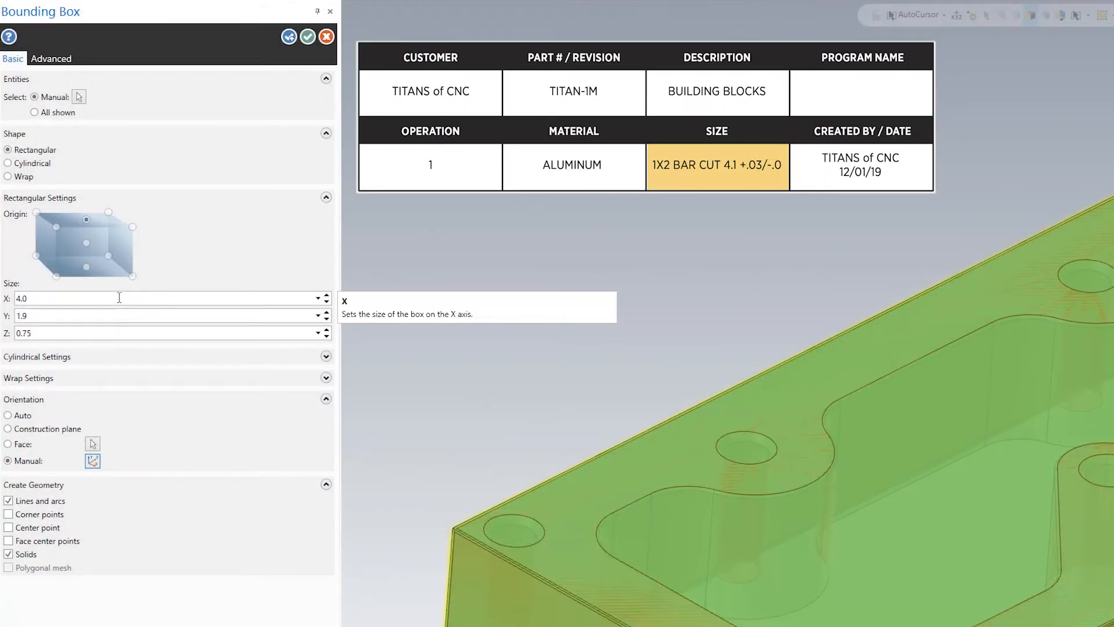
Set the bounding box size to 4.1 in X and 2 in Y
{"action": "double_click", "coordinate": [119, 298]}
{"action": "type", "text": "4.1"}
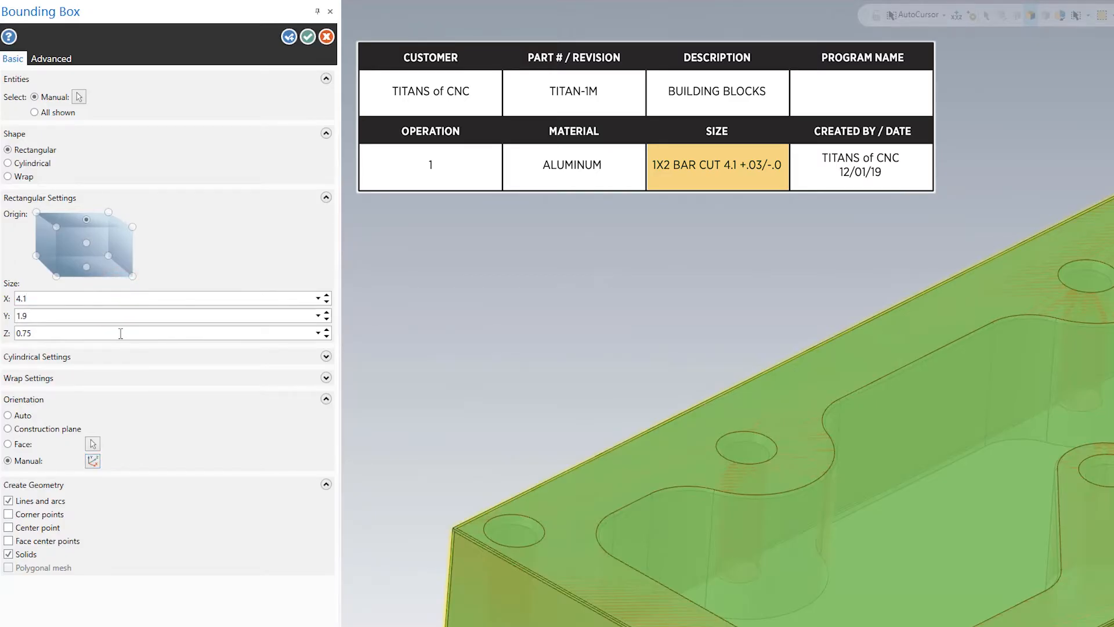
{"action": "double_click", "coordinate": [123, 317]}
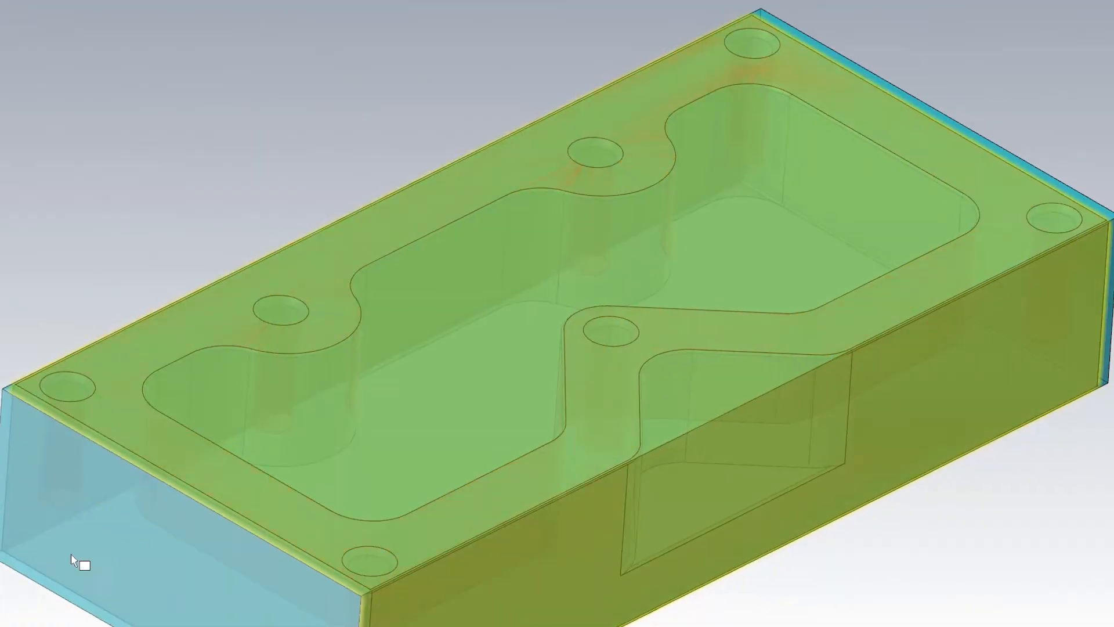
{"action": "middle_click_drag", "start_coordinate": [71, 553], "coordinate": [50, 435]}
{"action": "mouse_move", "coordinate": [1056, 485]}
{"action": "middle_mouse_down"}
{"action": "mouse_move", "coordinate": [1035, 476]}
{"action": "mouse_move", "coordinate": [528, 463]}
{"action": "mouse_move", "coordinate": [368, 356]}
{"action": "mouse_move", "coordinate": [223, 375]}
{"action": "mouse_move", "coordinate": [120, 351]}
{"action": "mouse_move", "coordinate": [1007, 363]}
{"action": "mouse_move", "coordinate": [968, 353]}
{"action": "middle_mouse_up"}
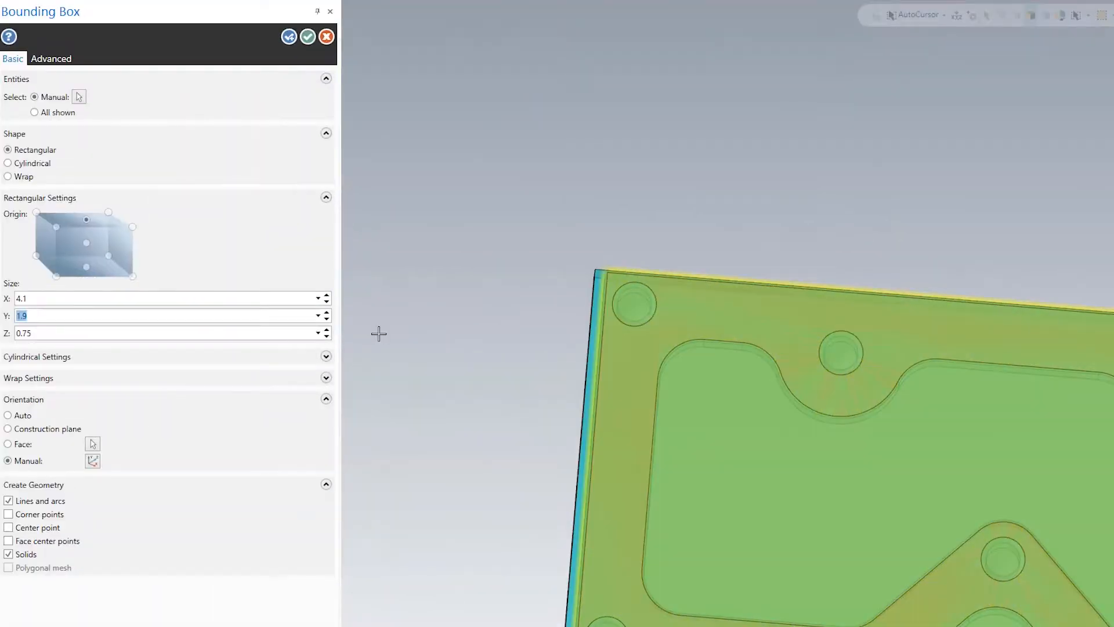
{"action": "left_click", "coordinate": [61, 317]}
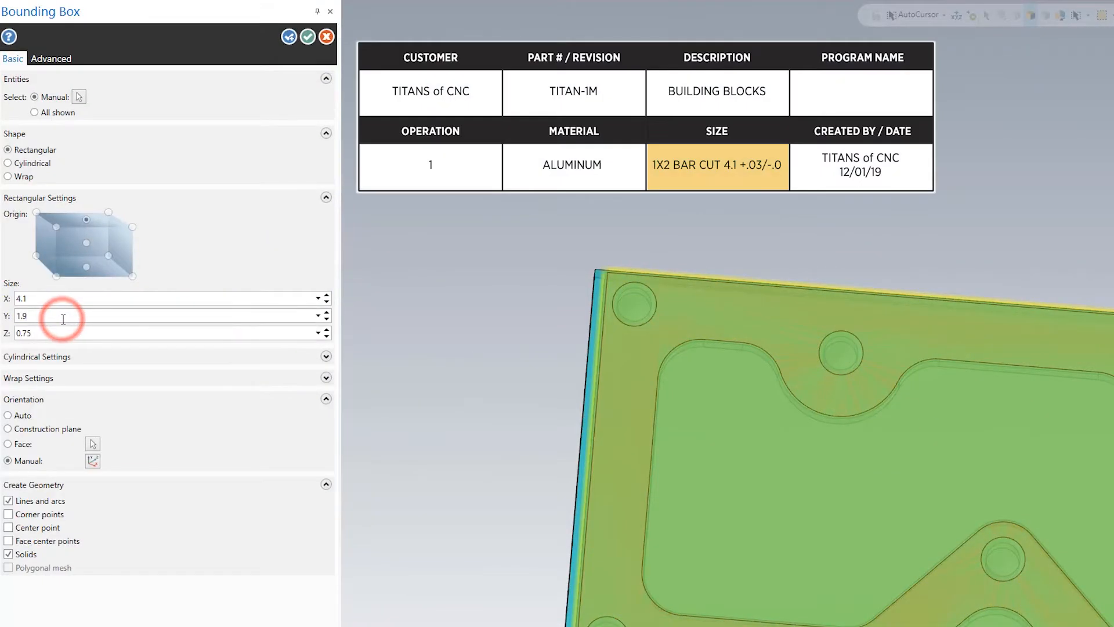
{"action": "double_click", "coordinate": [78, 317]}
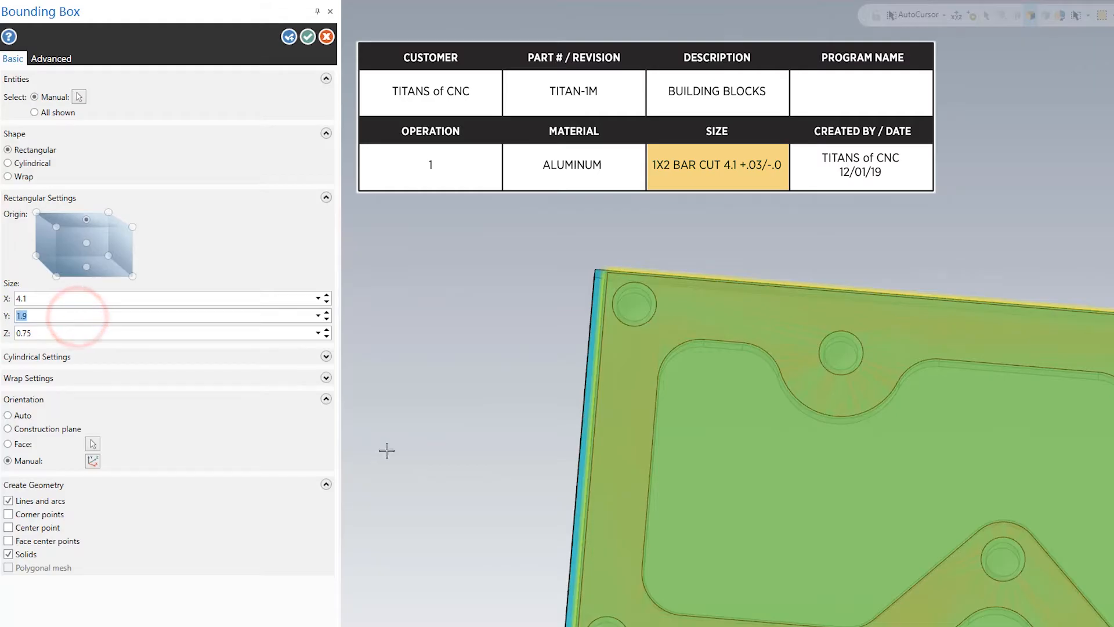
{"action": "type", "text": "2"}
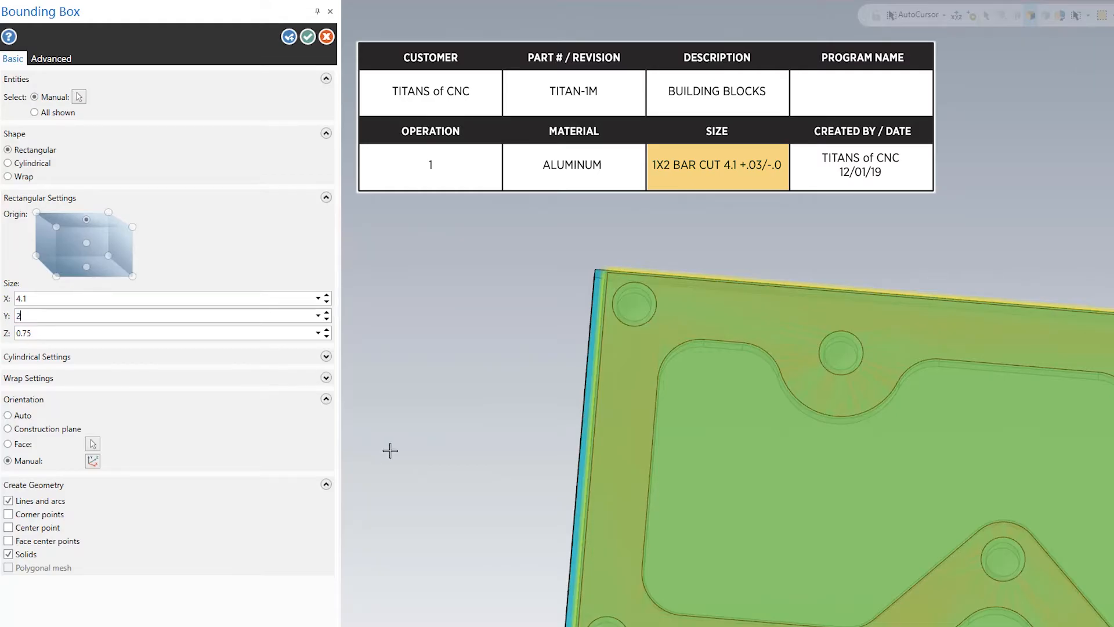
Set the bounding box's Z size to 0.98
{"action": "double_click", "coordinate": [184, 331]}
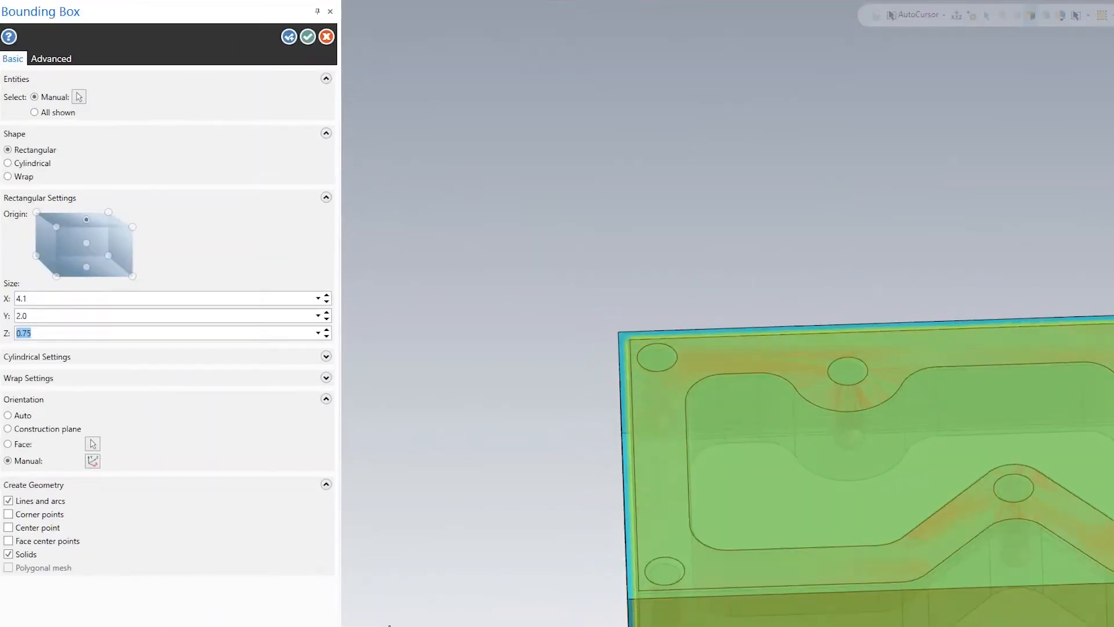
{"action": "middle_click_drag", "start_coordinate": [864, 499], "coordinate": [848, 403]}
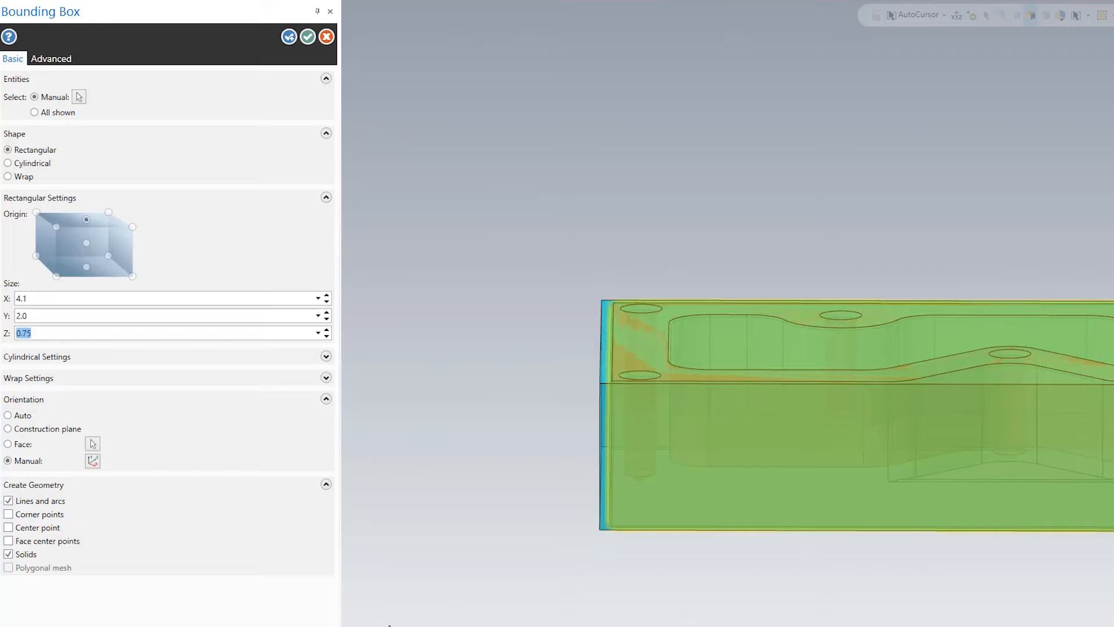
{"action": "type", "text": ".98"}
{"action": "left_click", "coordinate": [74, 316]}
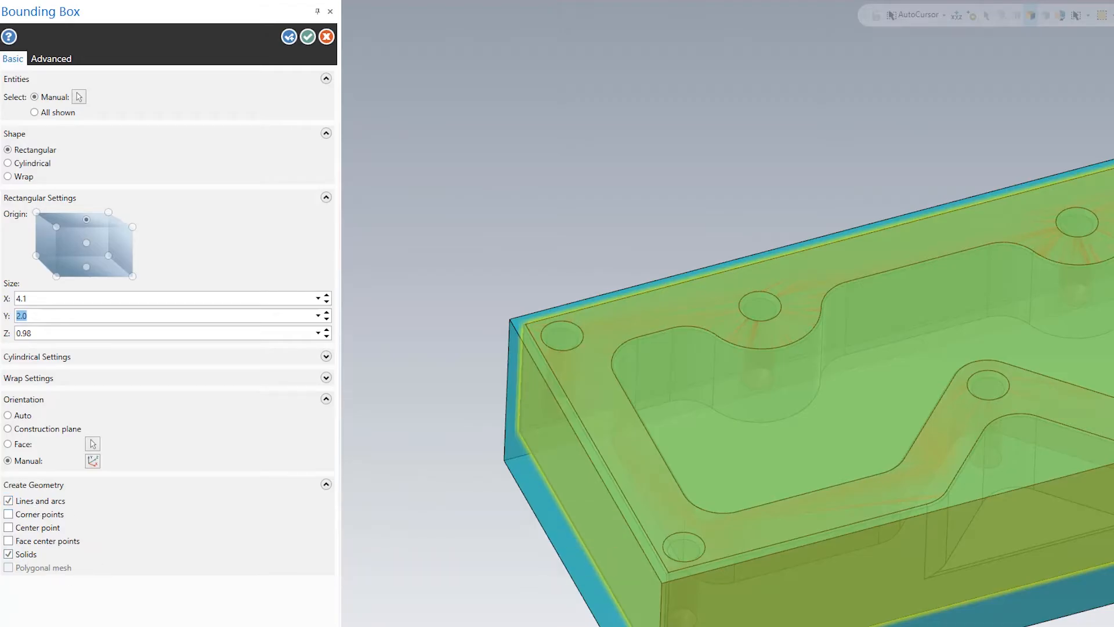
Accept the bounding box settings to create the stock block's lines and solid around the part
{"action": "left_click", "coordinate": [306, 38]}
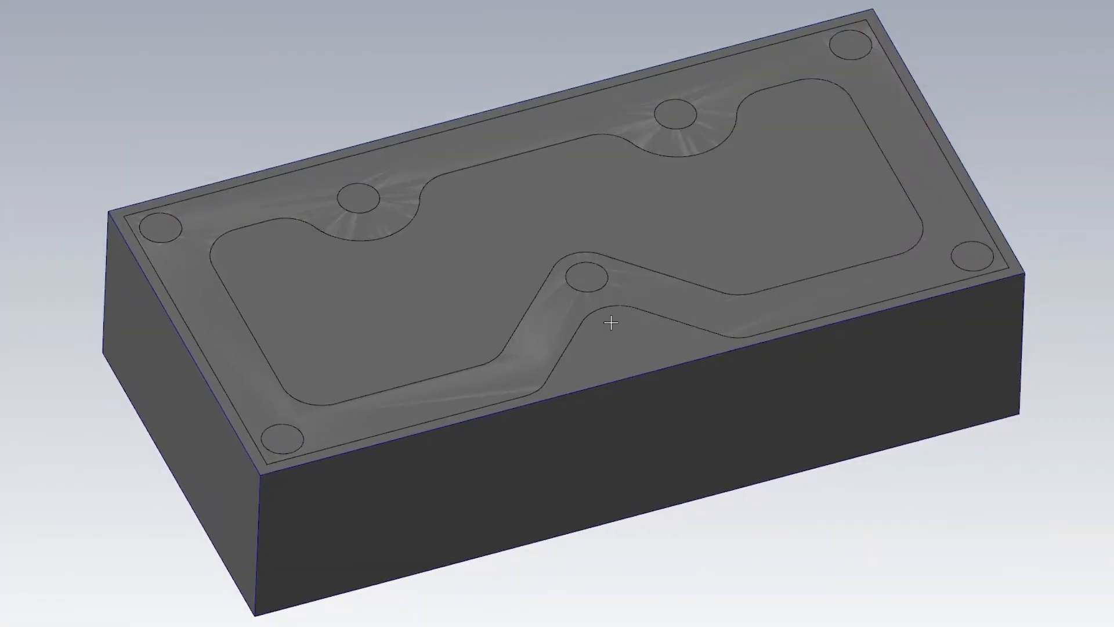
{"action": "middle_click_drag", "start_coordinate": [362, 236], "coordinate": [837, 396]}
{"action": "middle_click_drag", "start_coordinate": [443, 238], "coordinate": [482, 218]}
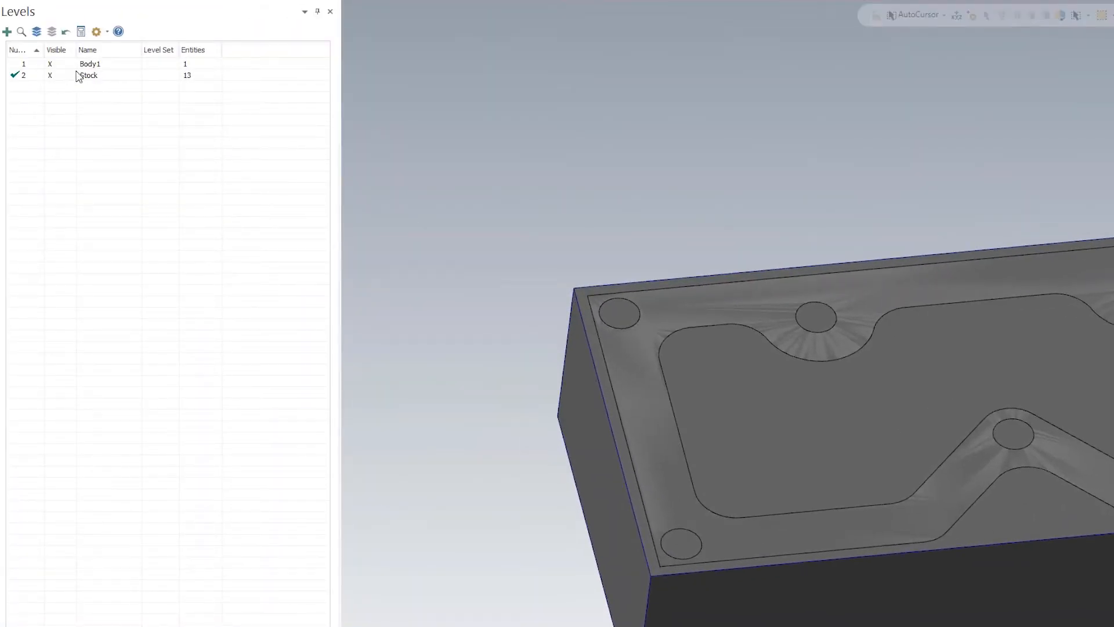
Make level 1 Body1 the active level, and toggle the Stock level's visibility off and back on
{"action": "left_click", "coordinate": [16, 65]}
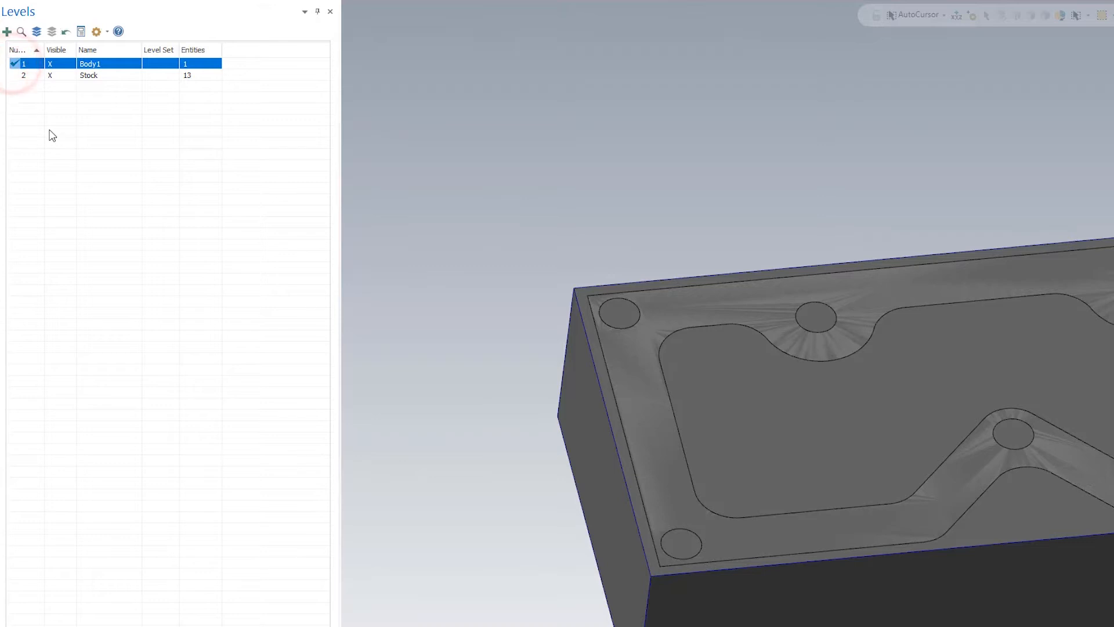
{"action": "left_click", "coordinate": [53, 78]}
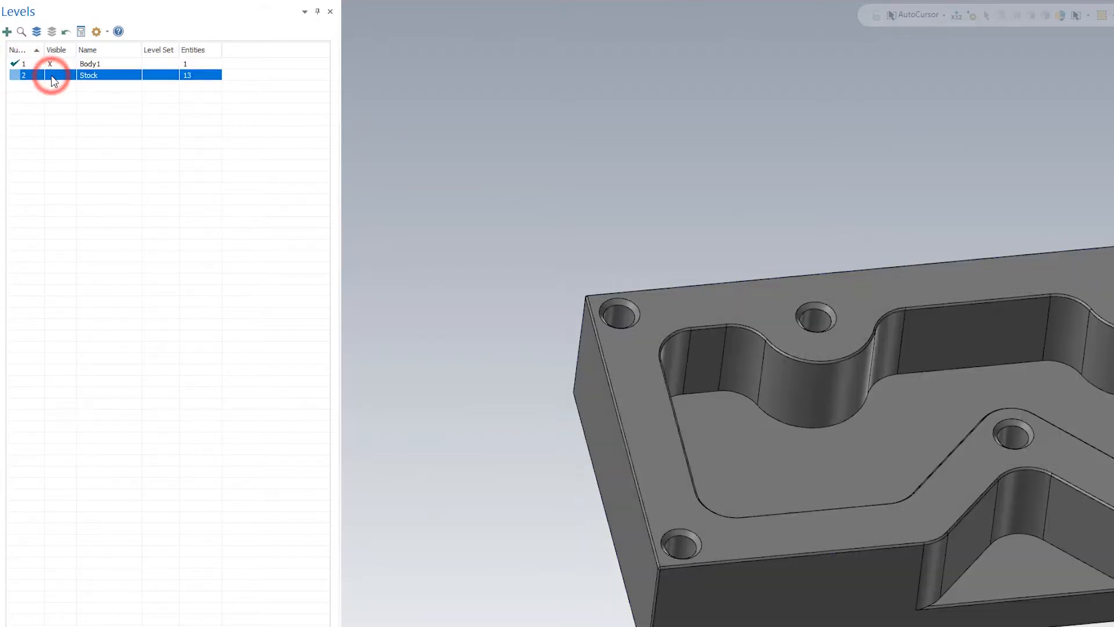
{"action": "left_click", "coordinate": [52, 77]}
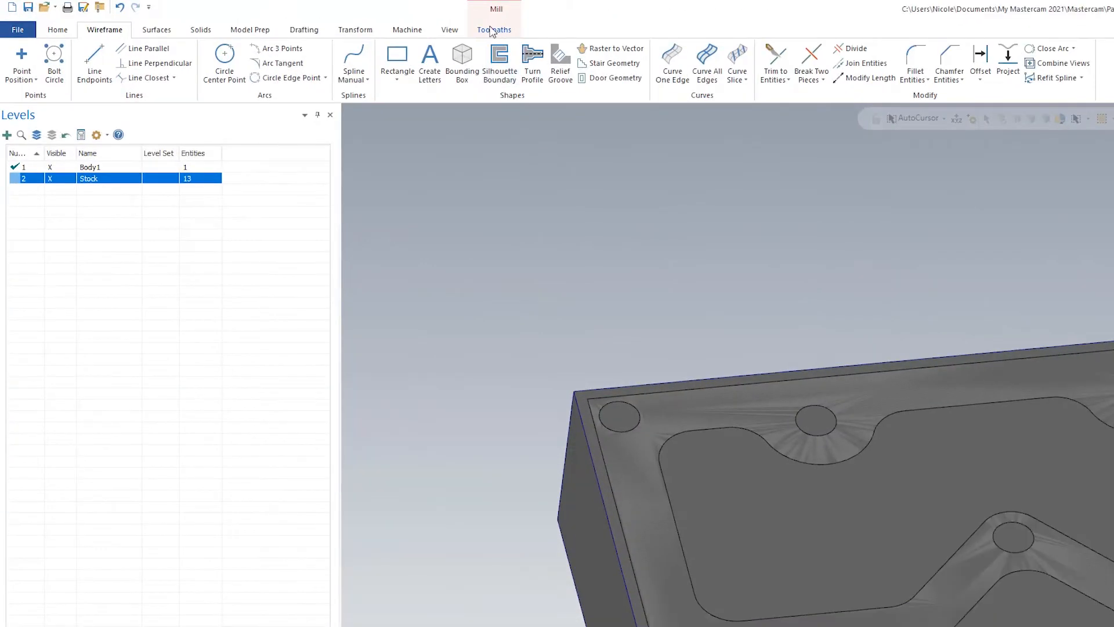
Start a new stock model operation and name it Stock
{"action": "left_click", "coordinate": [322, 20]}
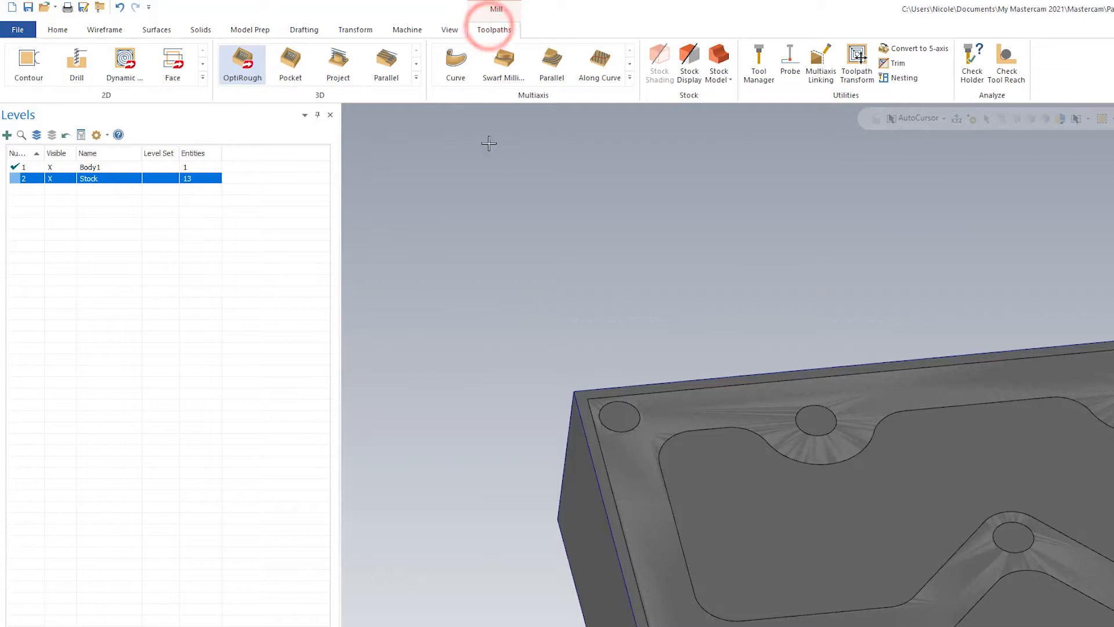
{"action": "left_click", "coordinate": [719, 61]}
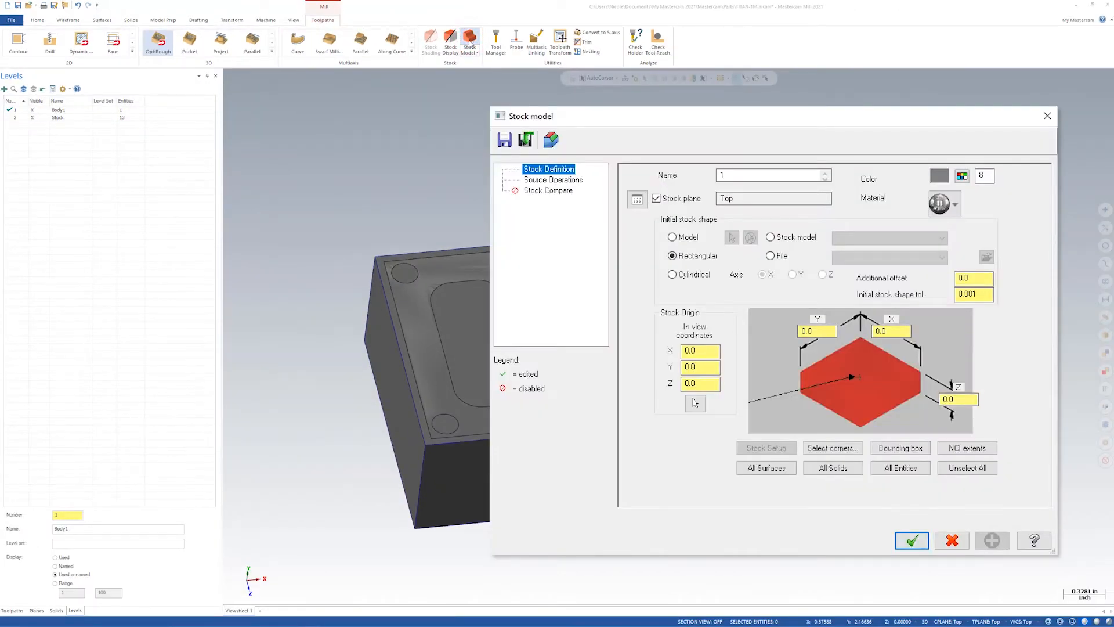
{"action": "double_click", "coordinate": [734, 175]}
{"action": "type", "text": "Stock"}
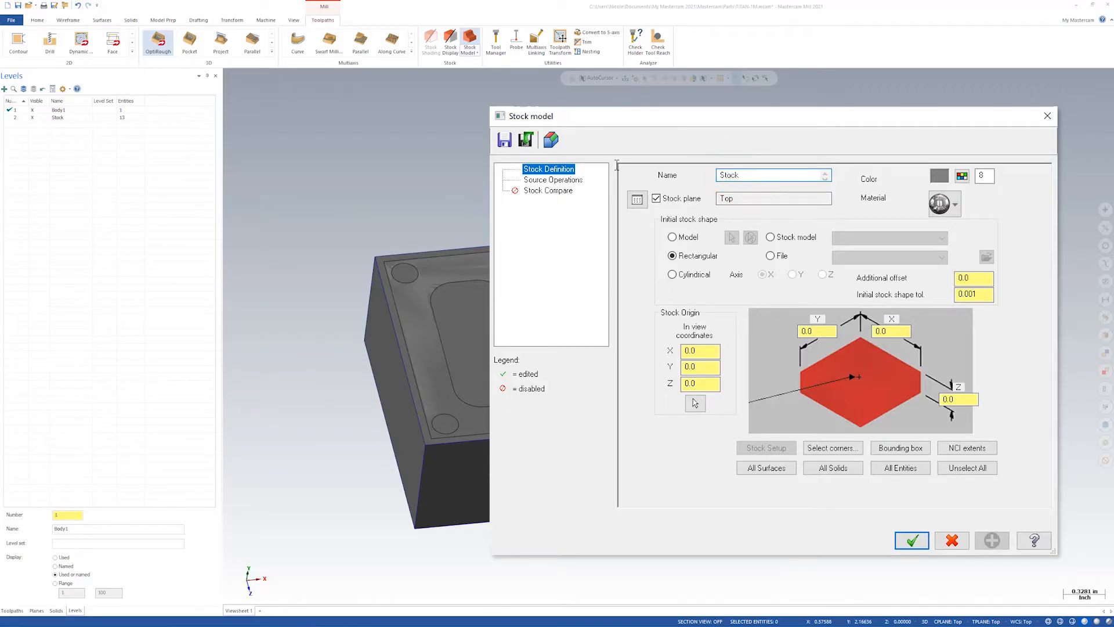
Turn off the stock plane, define the initial stock shape from the stock block's solid, and accept the stock model
{"action": "left_click", "coordinate": [656, 198]}
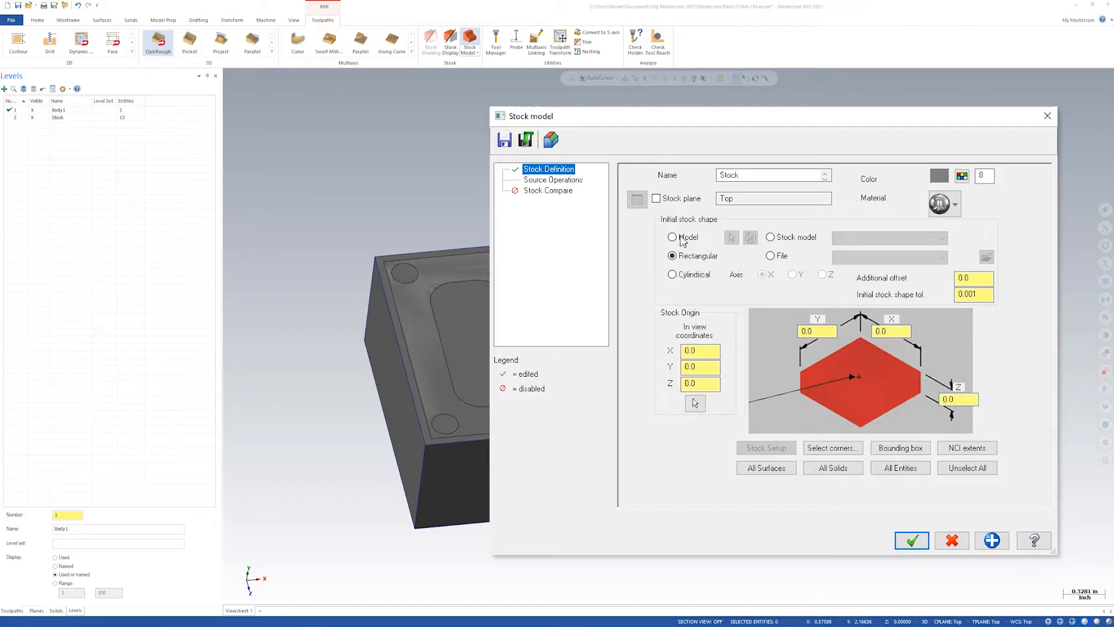
{"action": "left_click", "coordinate": [671, 237]}
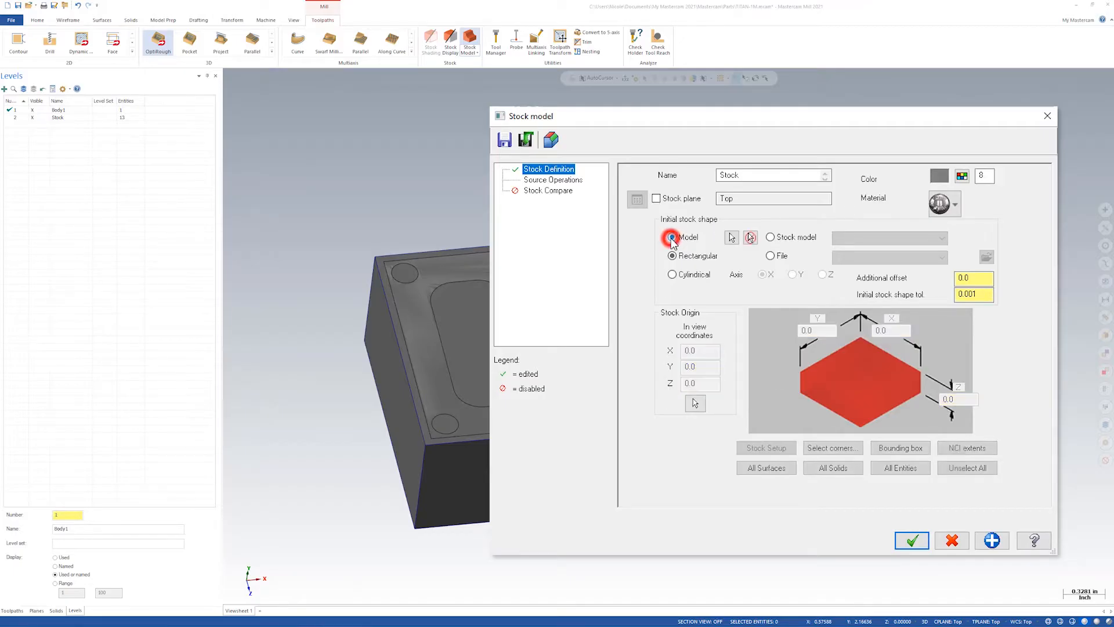
{"action": "left_click", "coordinate": [732, 238]}
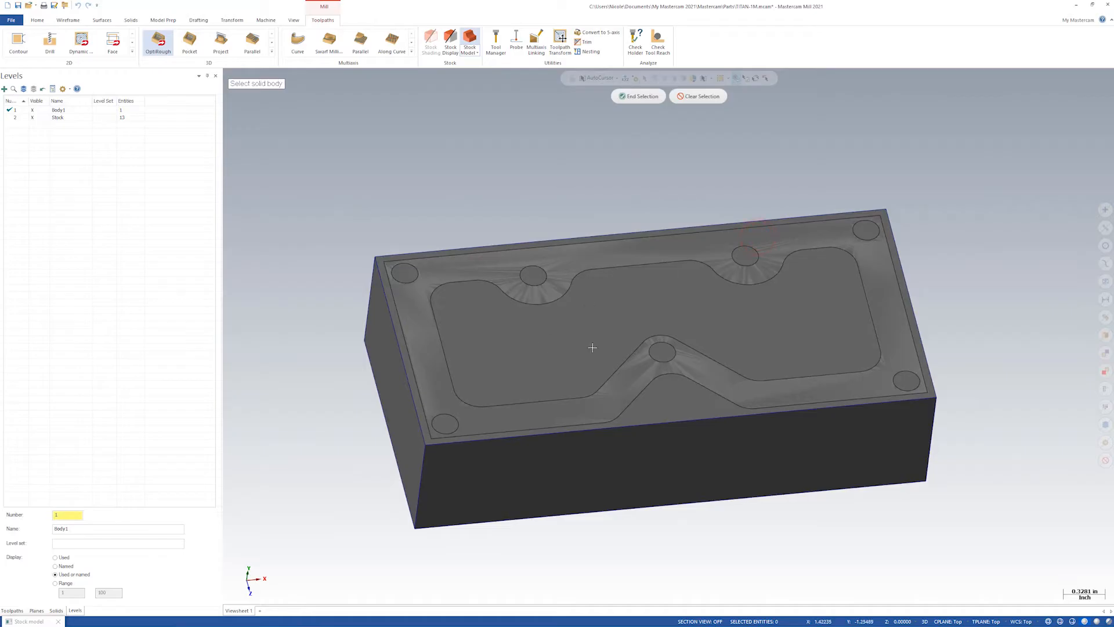
{"action": "left_click", "coordinate": [545, 347]}
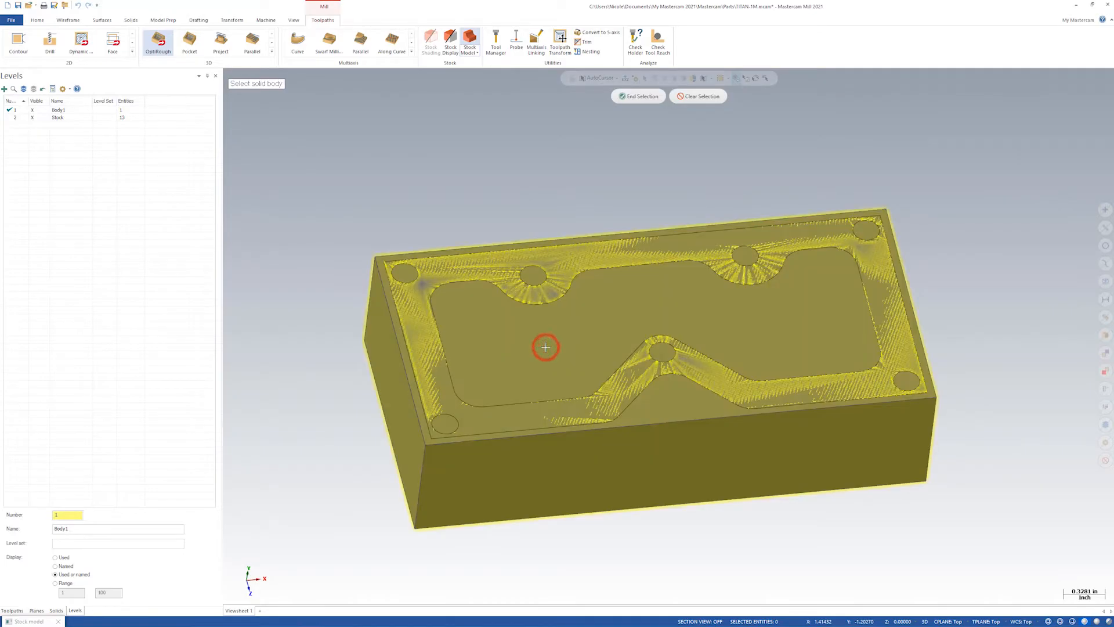
{"action": "left_click", "coordinate": [643, 112]}
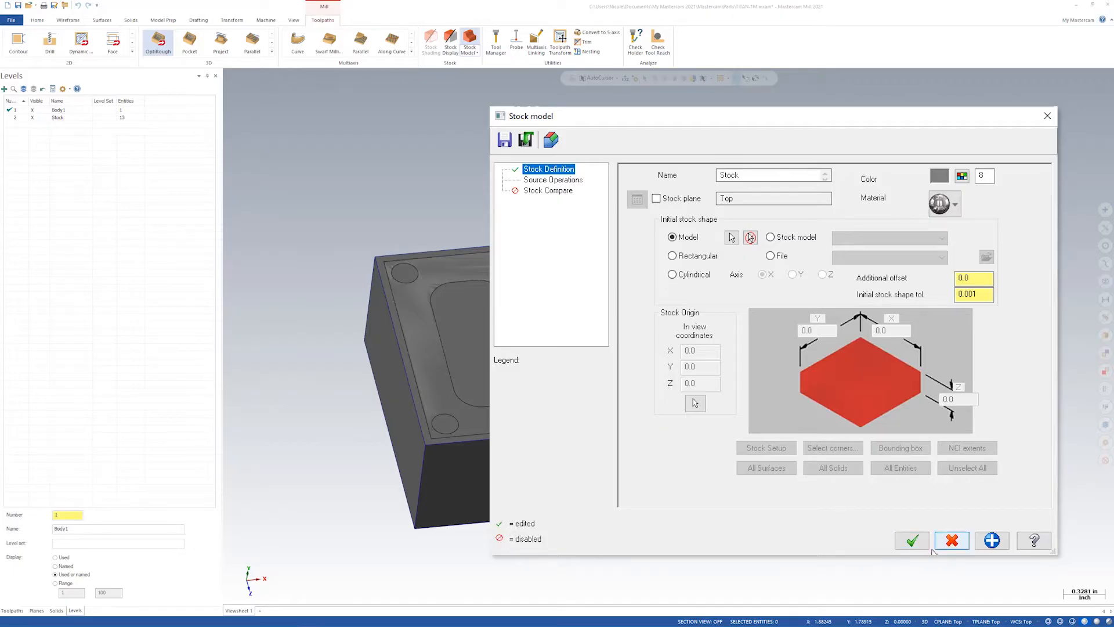
{"action": "left_click", "coordinate": [912, 540]}
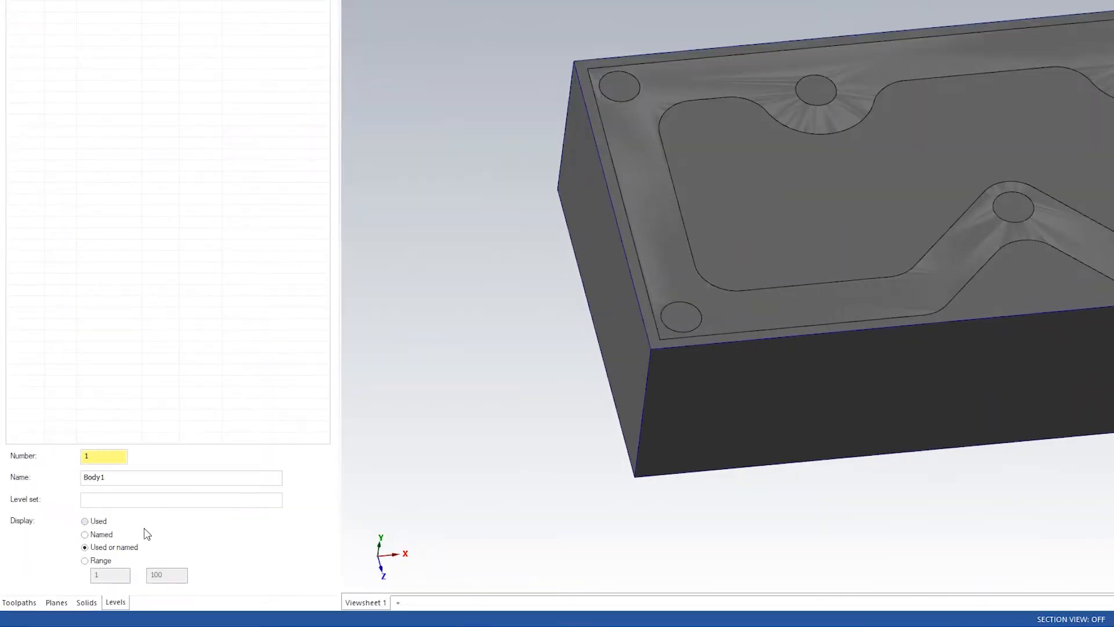
{"action": "left_click", "coordinate": [19, 603]}
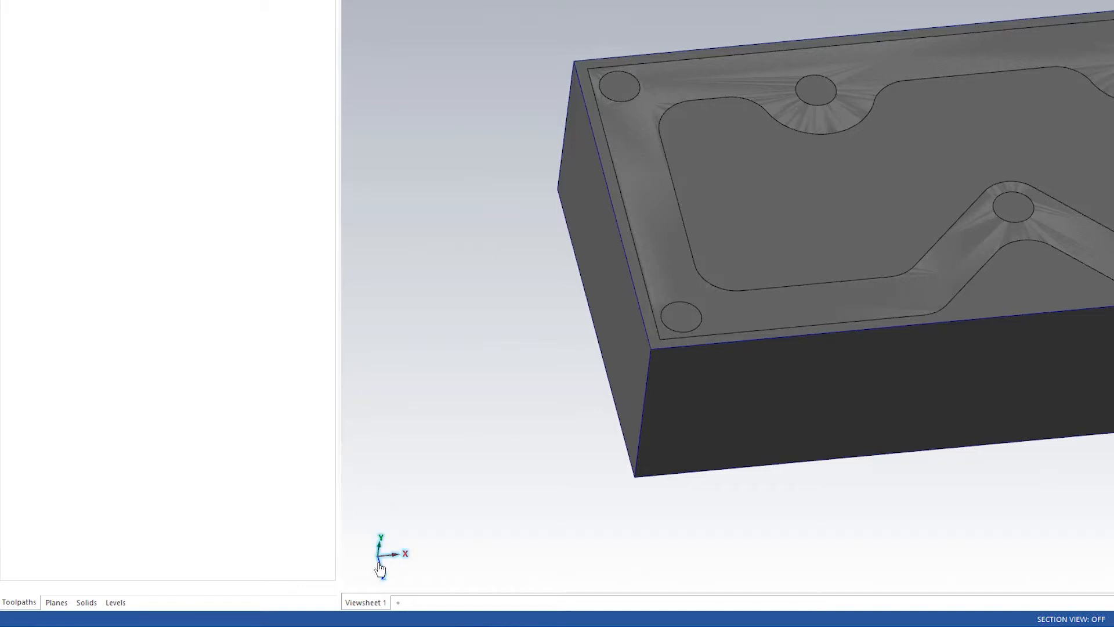
Start a new plane and place its gnomon on the left rear corner of the stock block's top face
{"action": "left_click", "coordinate": [380, 567]}
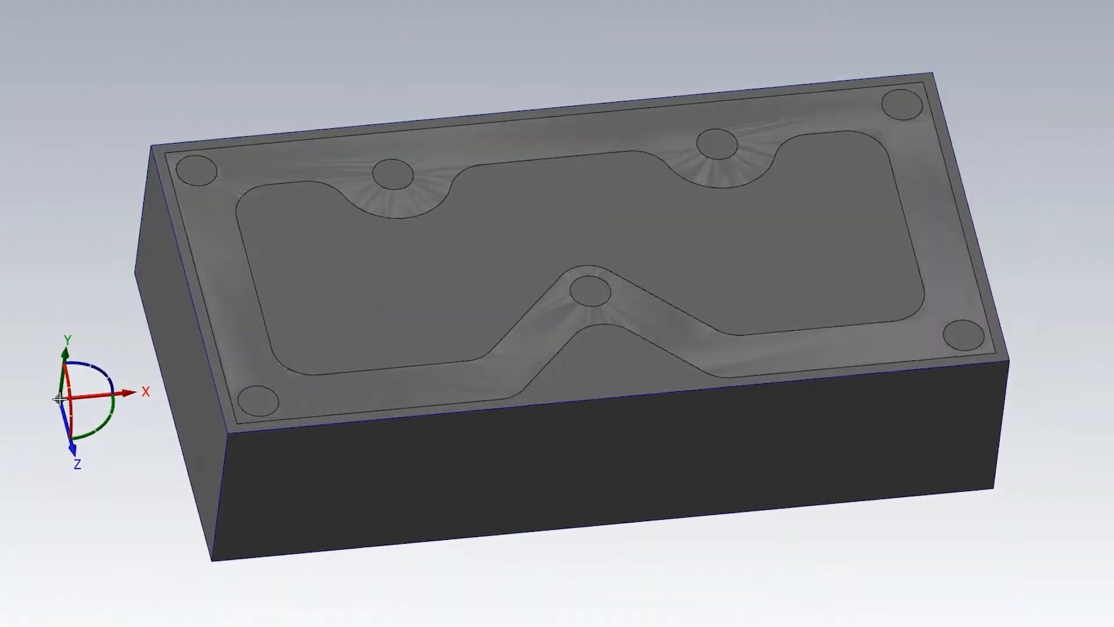
{"action": "middle_click_drag", "start_coordinate": [60, 380], "coordinate": [63, 373]}
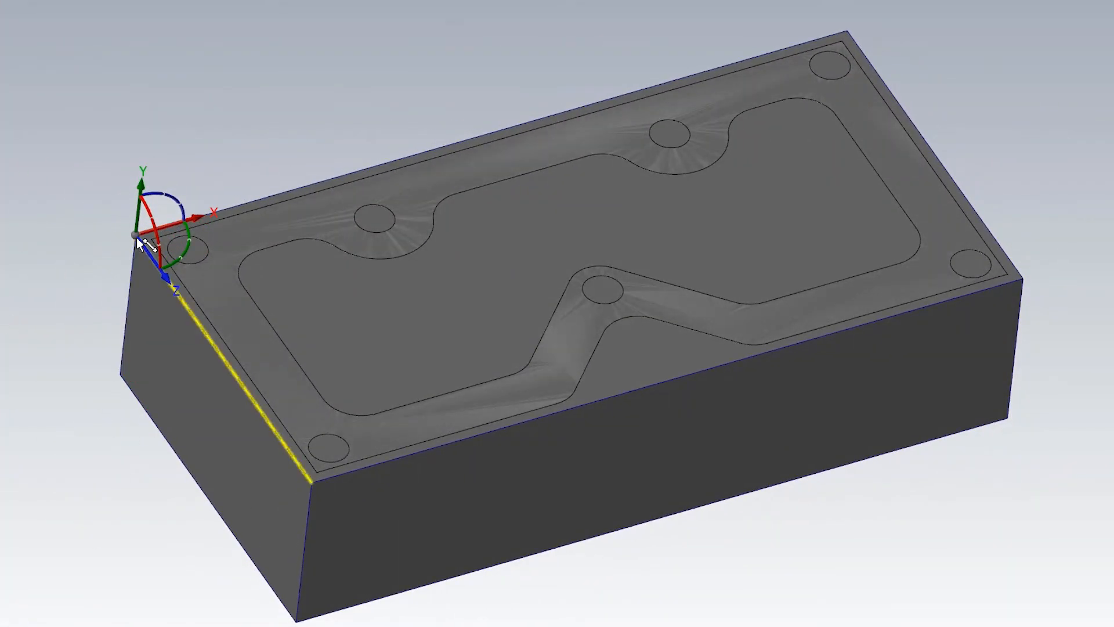
{"action": "left_click", "coordinate": [139, 242]}
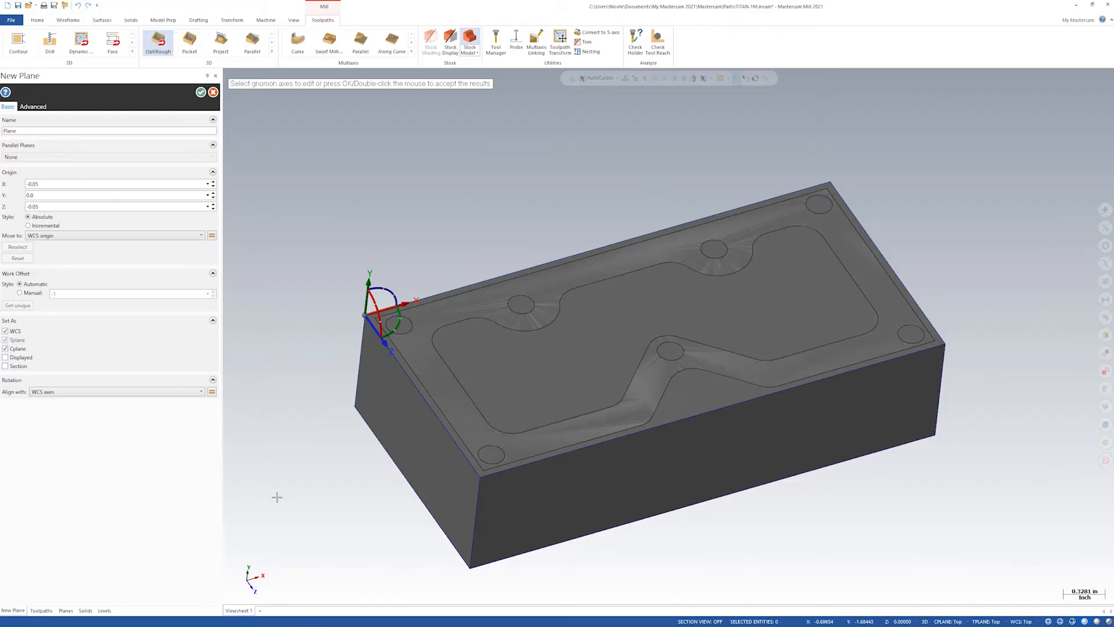
Rotate the new plane's gnomon -90° about its X axis so Z points up from the stock's top face
{"action": "middle_click_drag", "start_coordinate": [276, 497], "coordinate": [277, 497]}
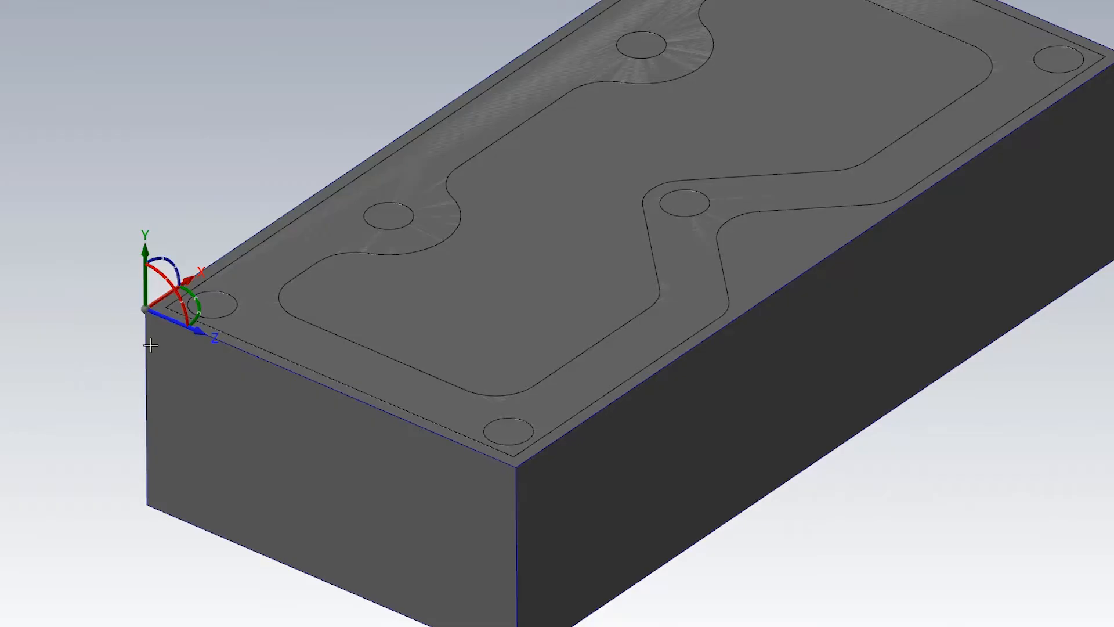
{"action": "mouse_move", "coordinate": [184, 311]}
{"action": "left_click_drag", "start_coordinate": [184, 310], "coordinate": [185, 103]}
{"action": "type", "text": "-90"}
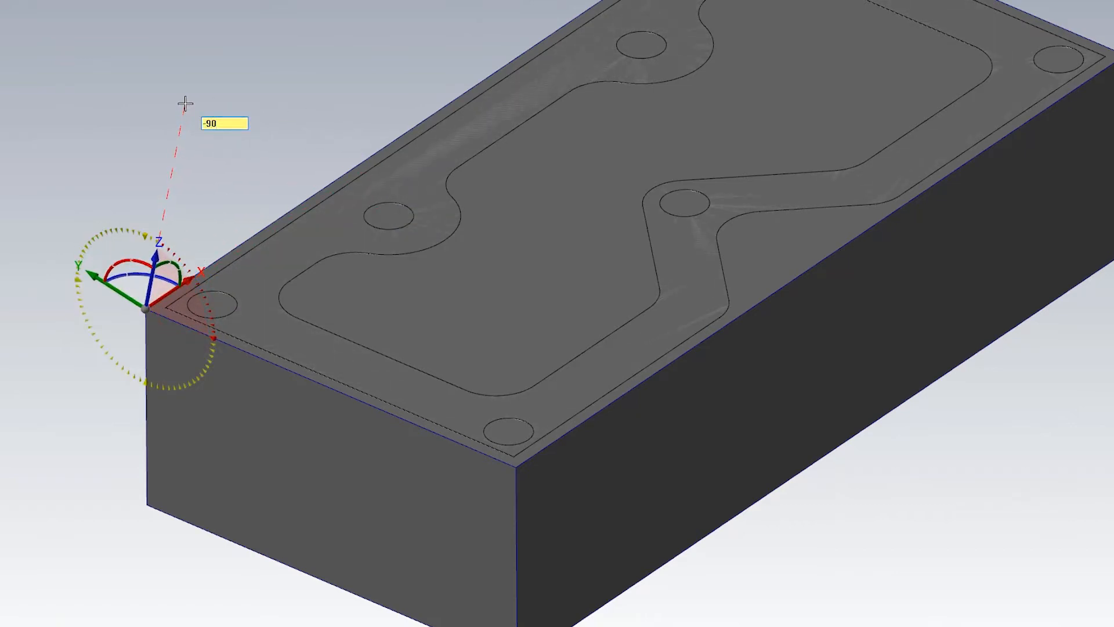
{"action": "key", "text": "Return"}
{"action": "key", "text": "Return"}
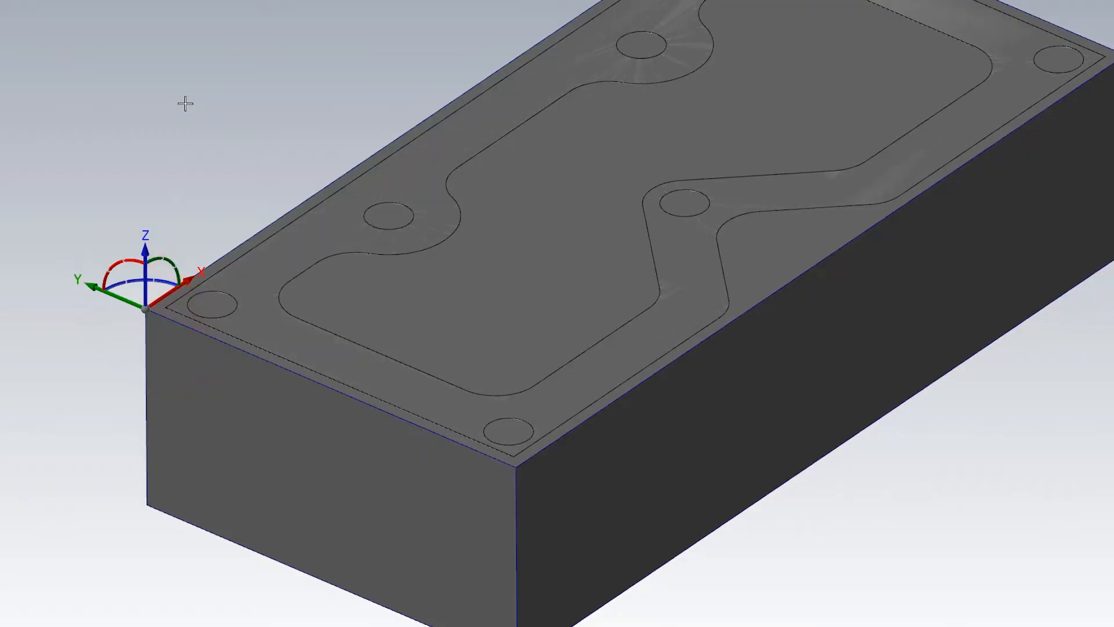
Move the new plane's origin 0.05 in along X, inward from the stock's left edge
{"action": "middle_click_drag", "start_coordinate": [121, 343], "coordinate": [202, 252]}
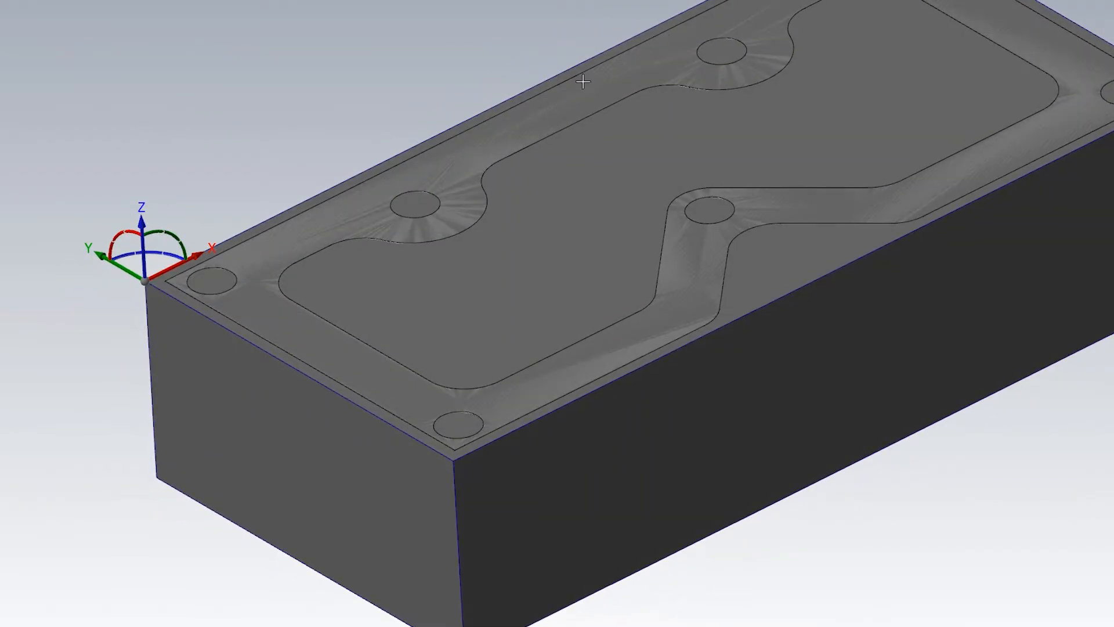
{"action": "middle_click_drag", "start_coordinate": [133, 223], "coordinate": [136, 245]}
{"action": "middle_click_drag", "start_coordinate": [143, 122], "coordinate": [127, 432]}
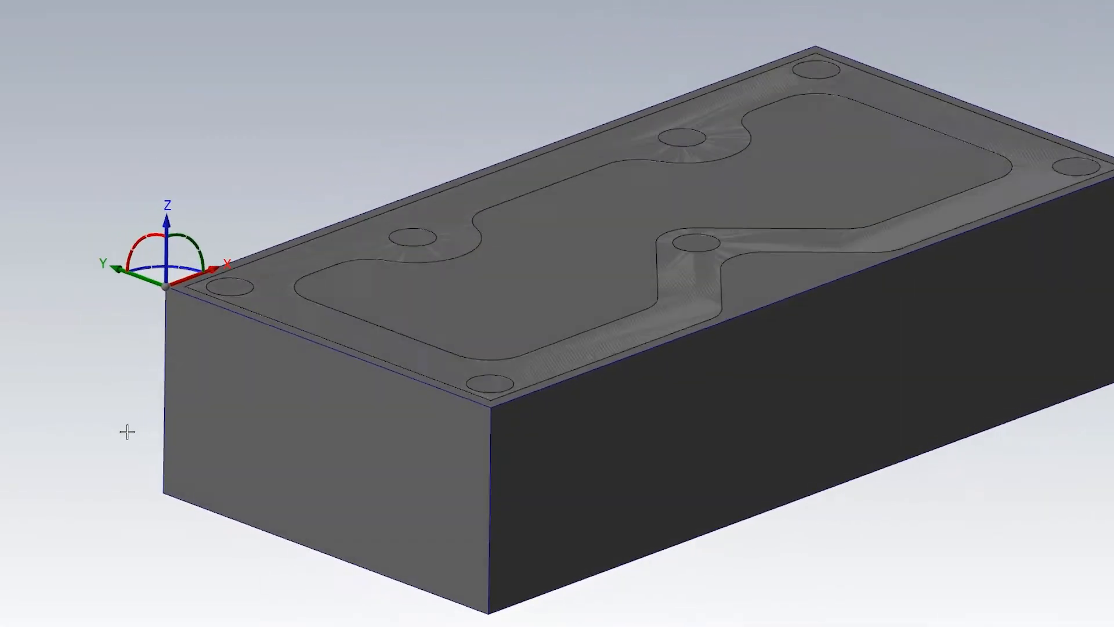
{"action": "key", "text": "alt+7"}
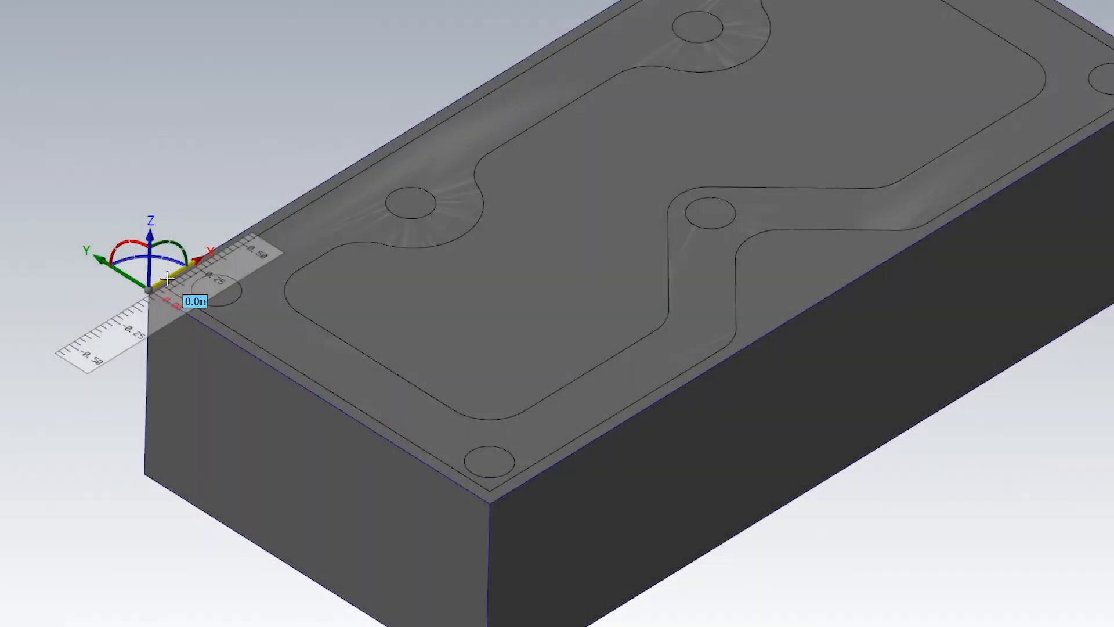
{"action": "left_click", "coordinate": [173, 275]}
{"action": "left_click_drag", "start_coordinate": [173, 275], "coordinate": [172, 280]}
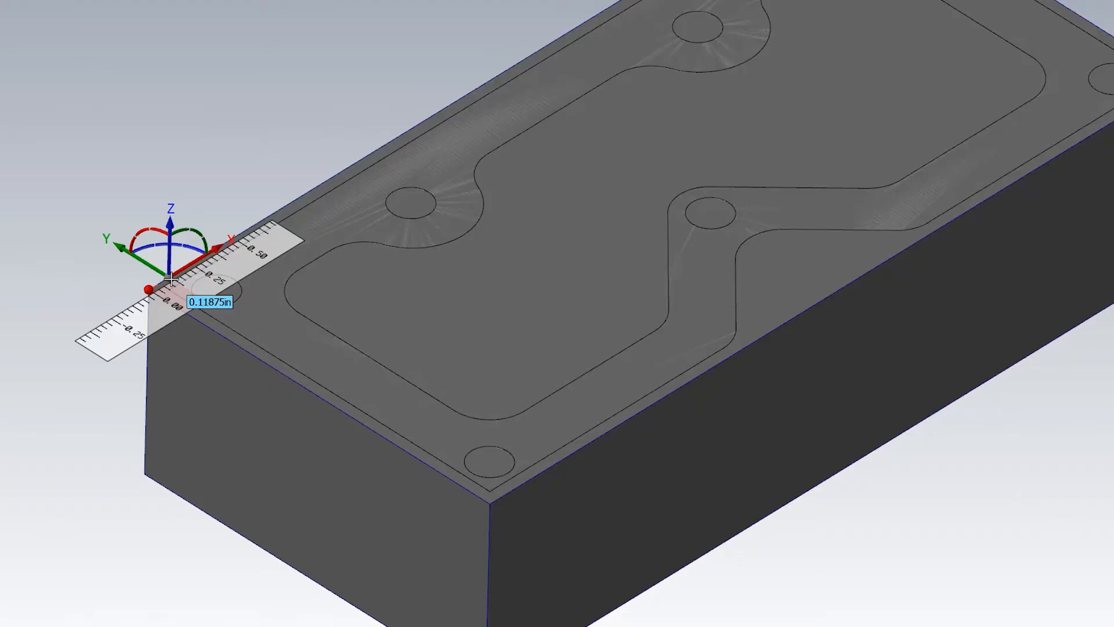
{"action": "type", "text": ".05"}
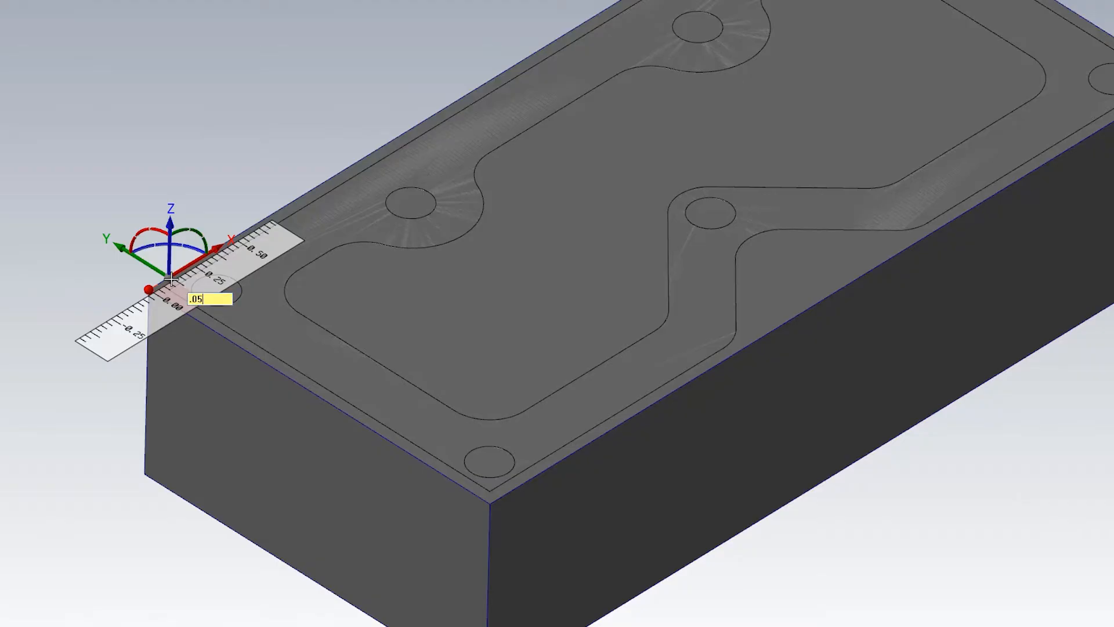
{"action": "key", "text": "Return"}
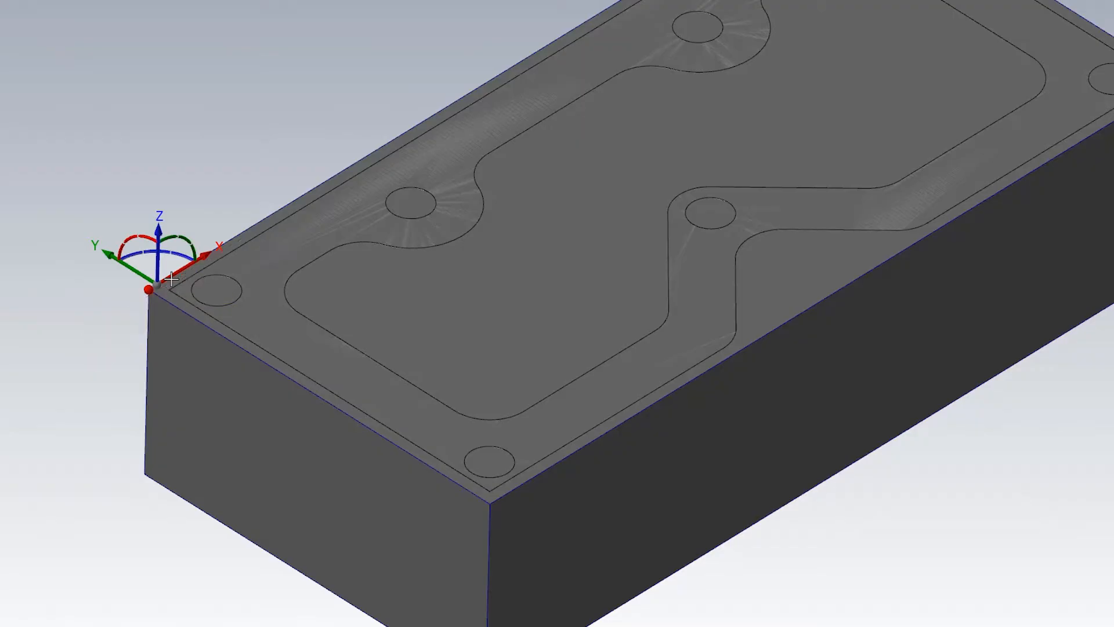
Move the new plane's origin -0.05 in along Y, inward from the stock's back edge
{"action": "middle_click_drag", "start_coordinate": [172, 311], "coordinate": [197, 216]}
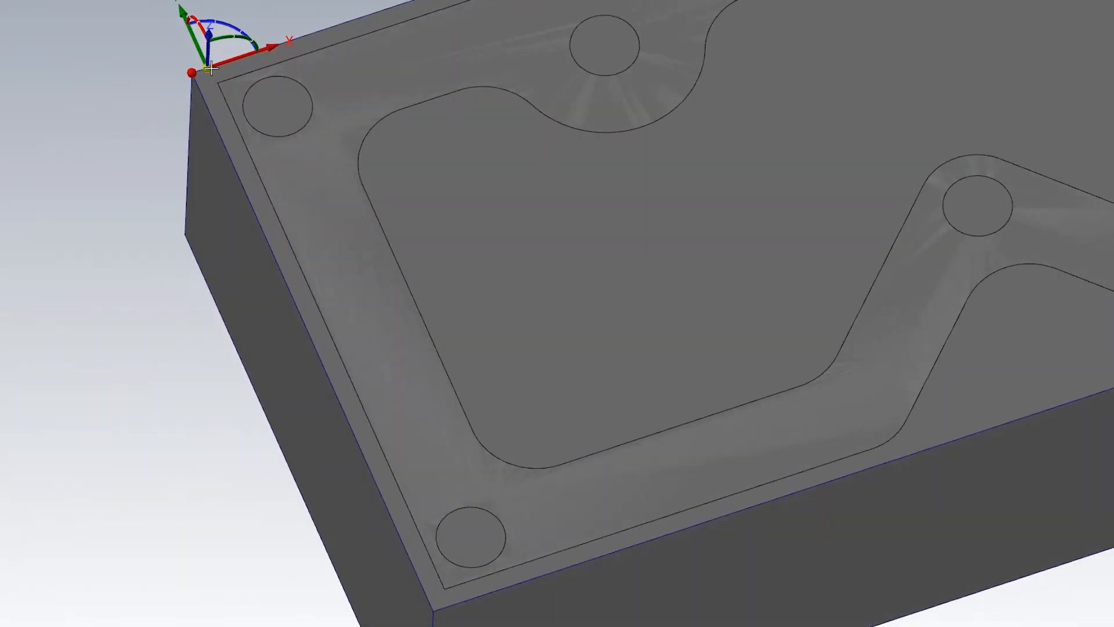
{"action": "middle_click_drag", "start_coordinate": [137, 427], "coordinate": [137, 427]}
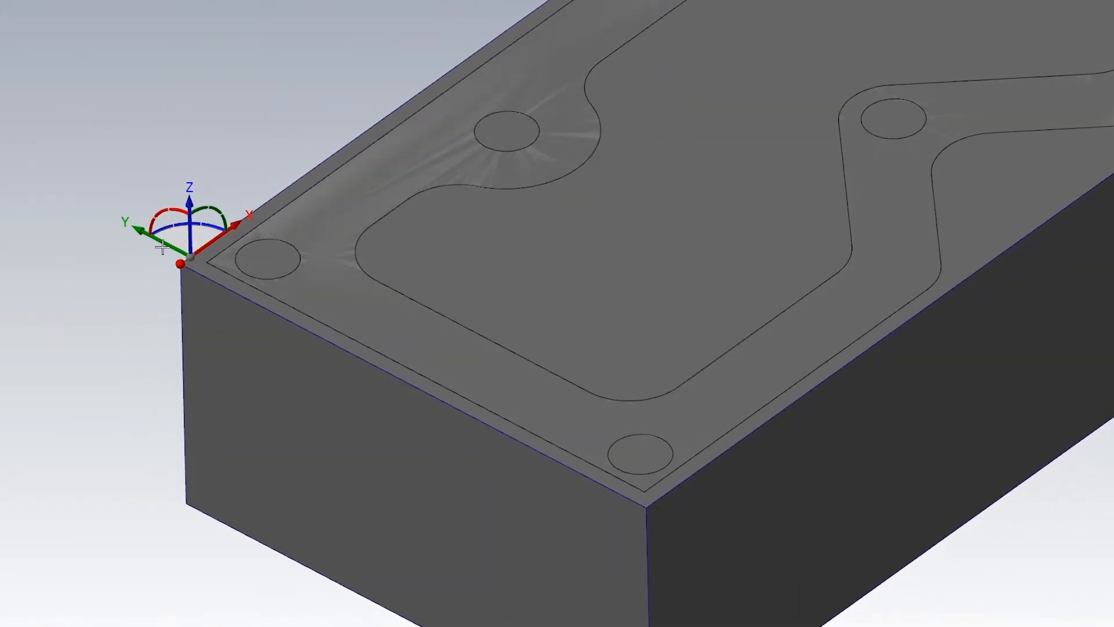
{"action": "left_click_drag", "start_coordinate": [166, 243], "coordinate": [166, 244]}
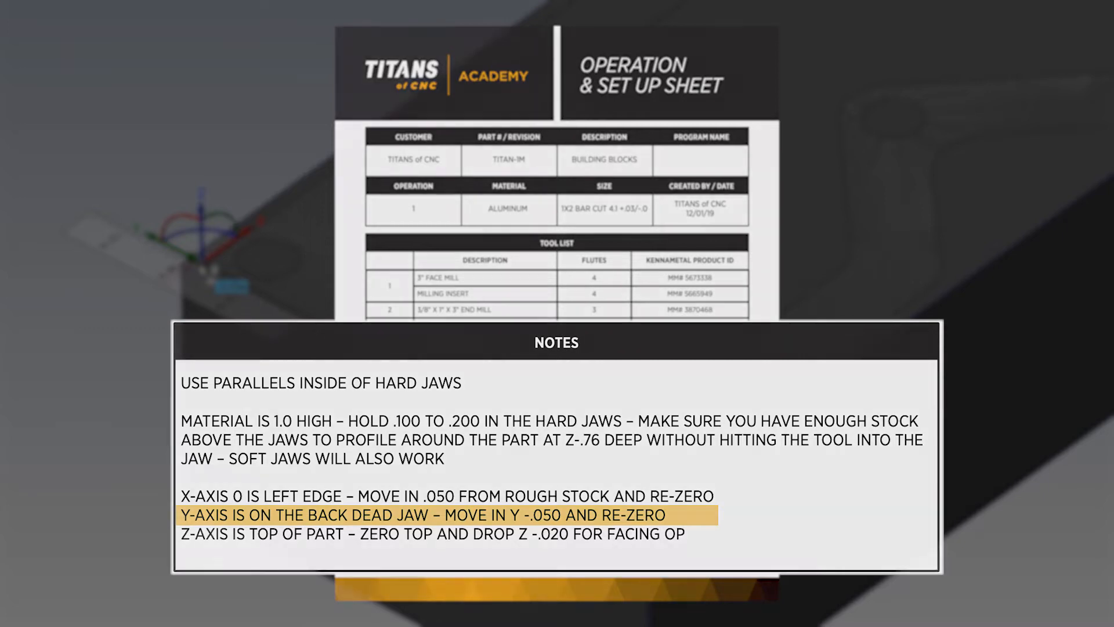
{"action": "type", "text": "-.05"}
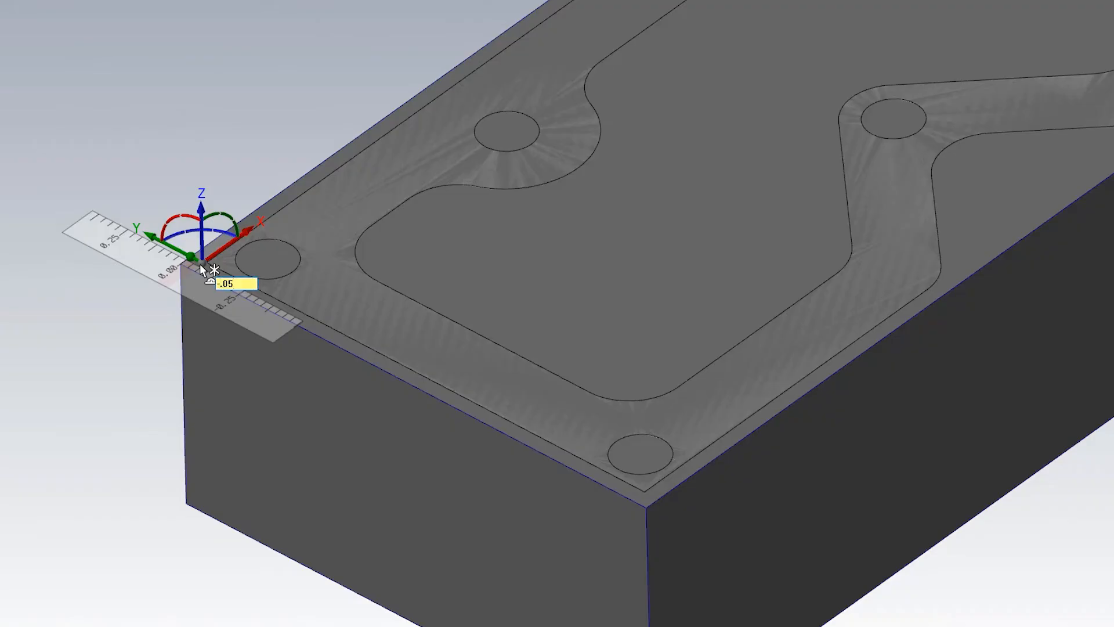
{"action": "key", "text": "Return"}
{"action": "left_click", "coordinate": [201, 266]}
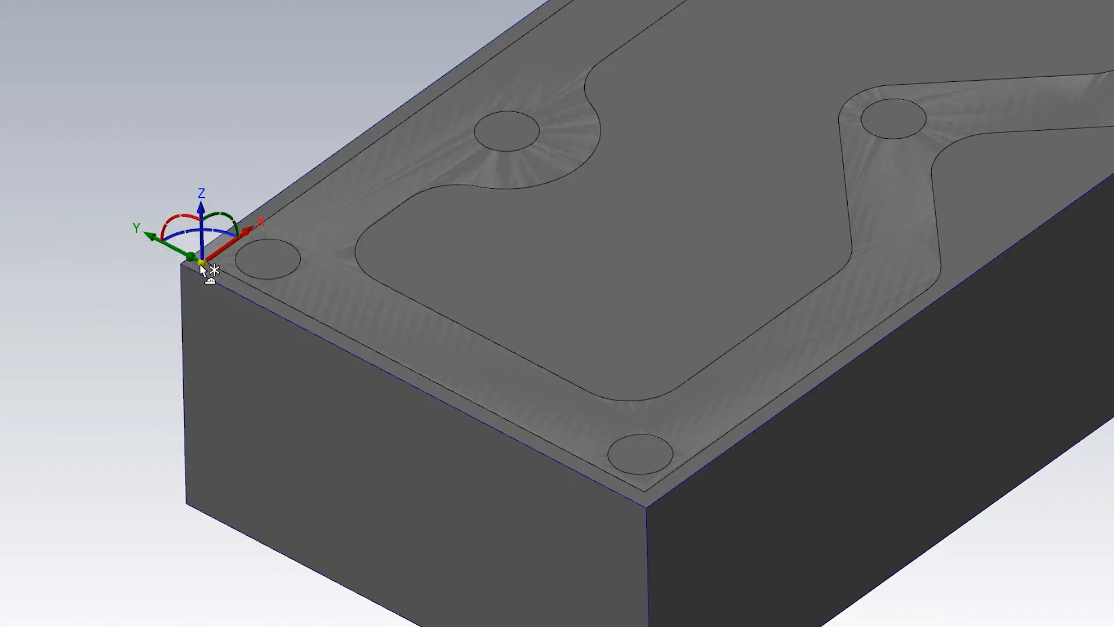
{"action": "middle_click_drag", "start_coordinate": [129, 410], "coordinate": [271, 149]}
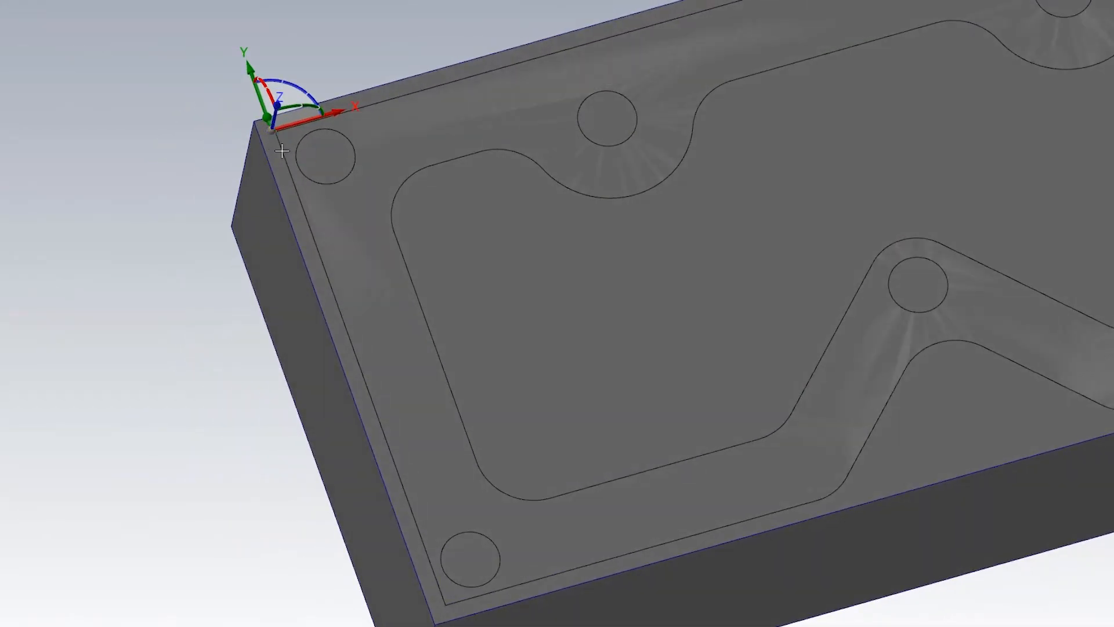
{"action": "middle_click_drag", "start_coordinate": [152, 423], "coordinate": [180, 272]}
{"action": "middle_click_drag", "start_coordinate": [312, 134], "coordinate": [98, 265]}
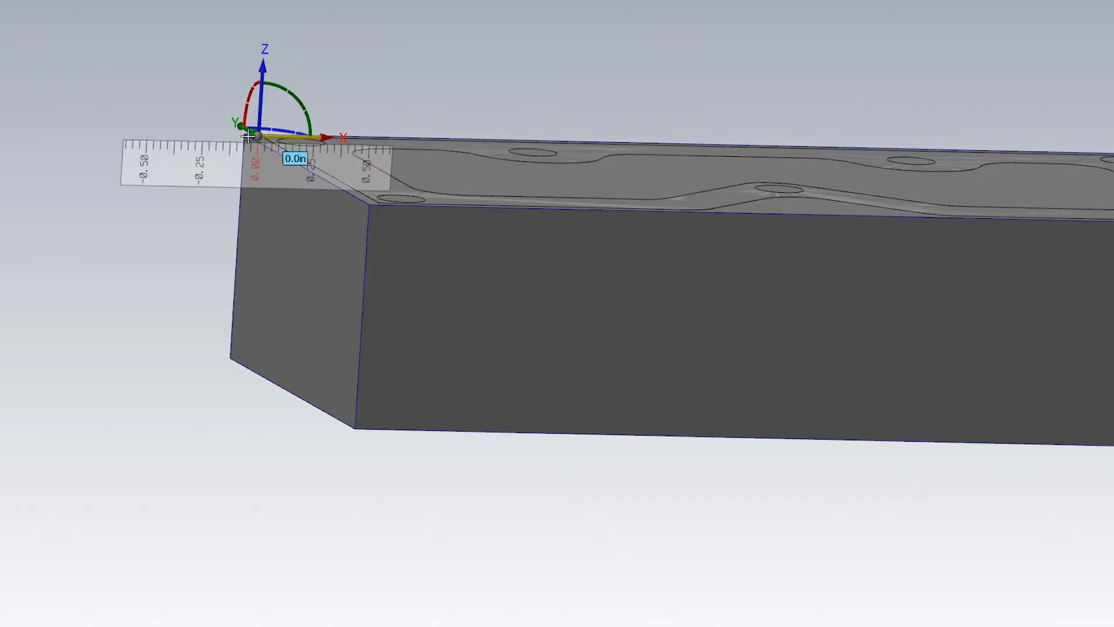
{"action": "mouse_move", "coordinate": [275, 163]}
{"action": "middle_mouse_down"}
{"action": "mouse_move", "coordinate": [289, 187]}
{"action": "mouse_move", "coordinate": [265, 151]}
{"action": "middle_mouse_up"}
{"action": "middle_click_drag", "start_coordinate": [544, 343], "coordinate": [548, 350]}
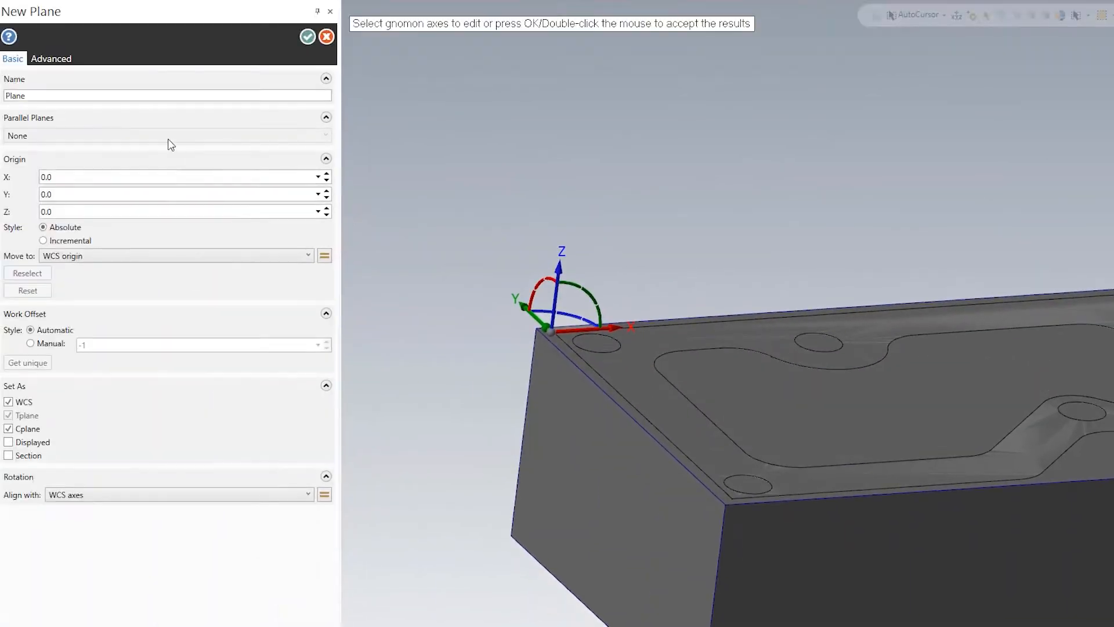
Name the new plane G54 and accept it
{"action": "double_click", "coordinate": [53, 97]}
{"action": "type", "text": "G54"}
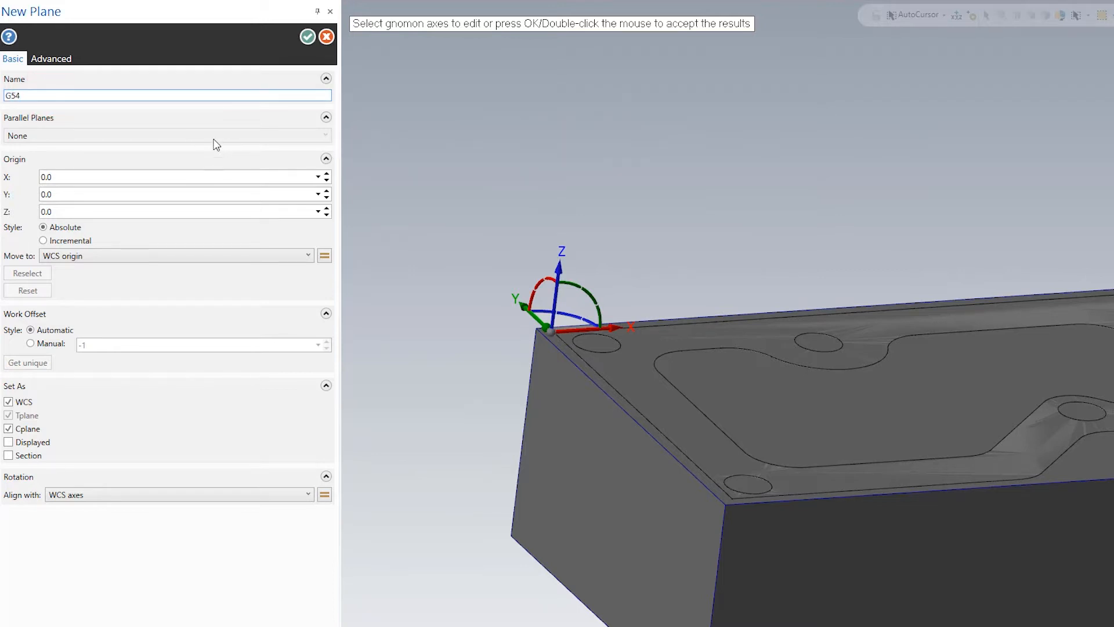
{"action": "left_click", "coordinate": [307, 37]}
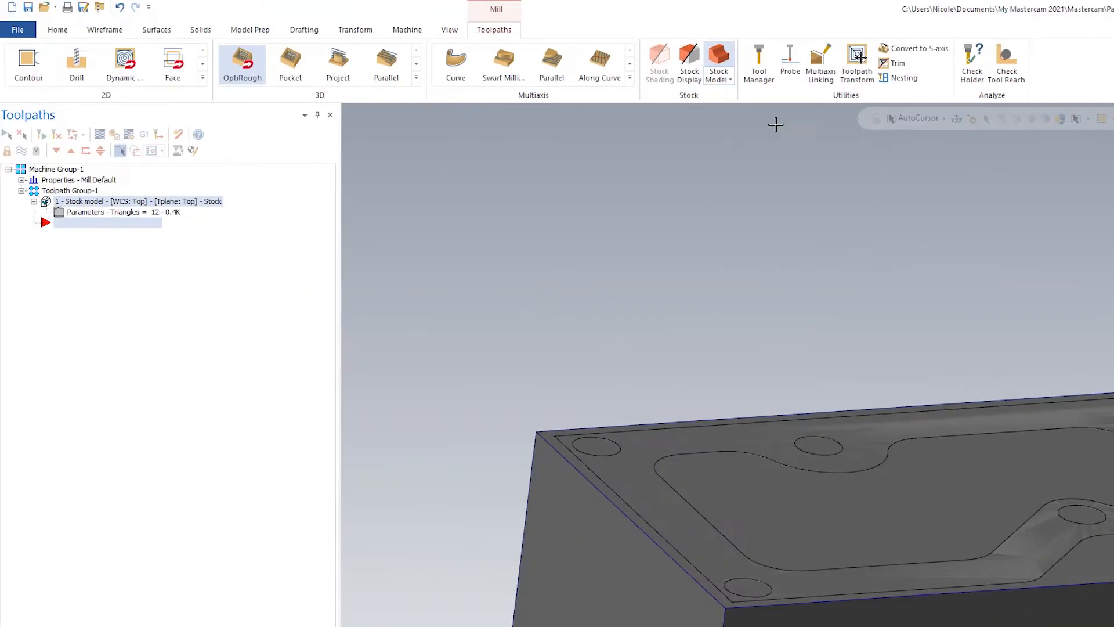
Load the MASTERCAM_BUILDING_BLOCKS_TOOL_LIBRARY tool library into the Tool Manager
{"action": "left_click", "coordinate": [755, 65]}
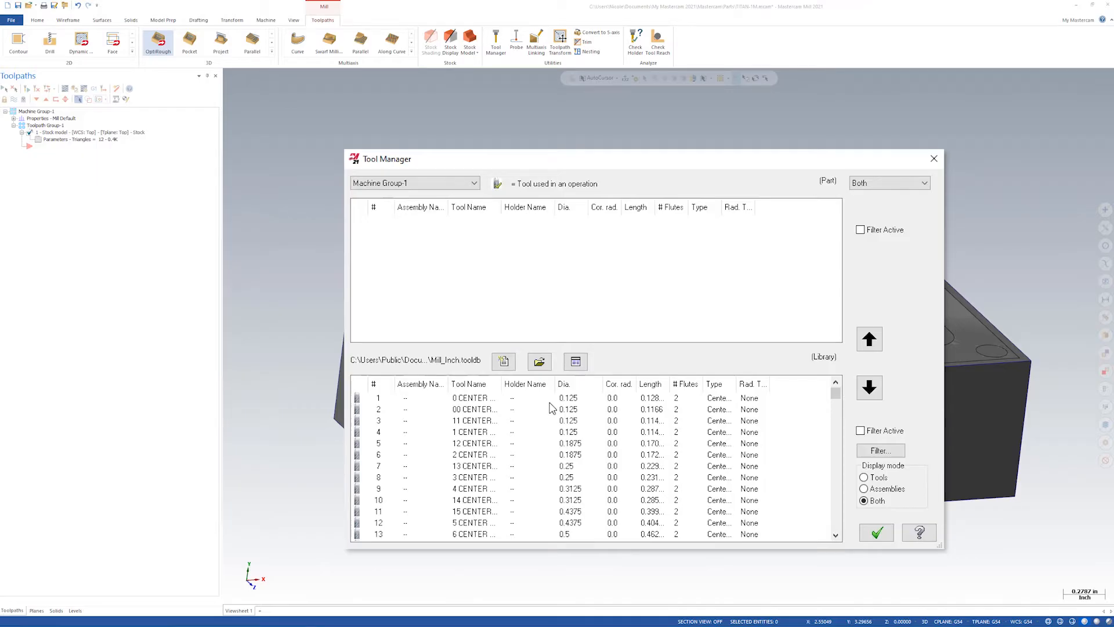
{"action": "left_click", "coordinate": [540, 362]}
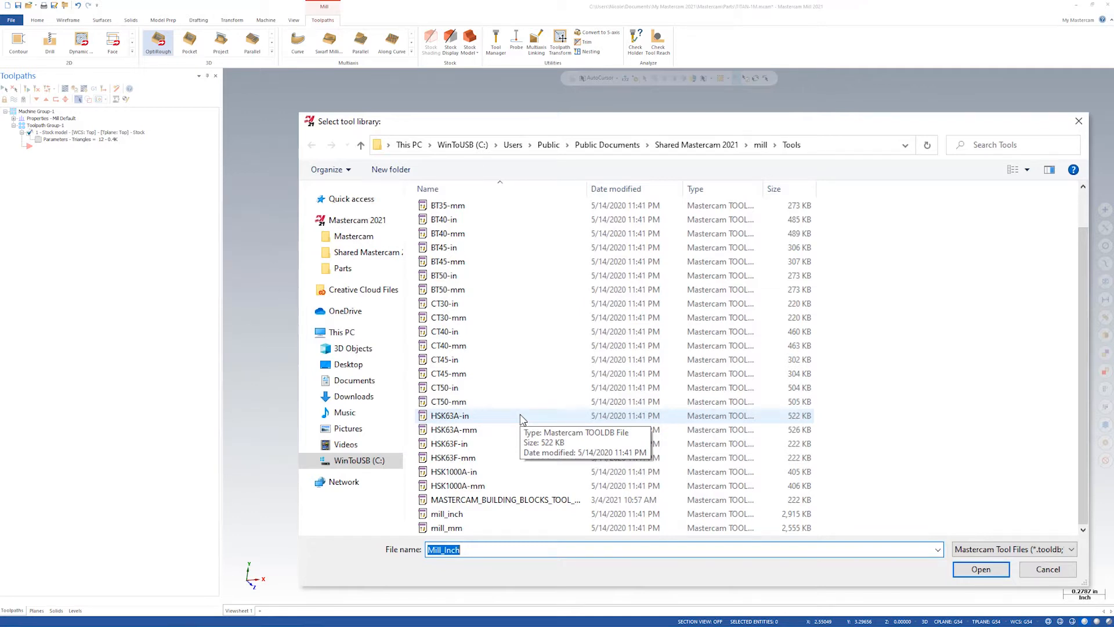
{"action": "left_click", "coordinate": [533, 501]}
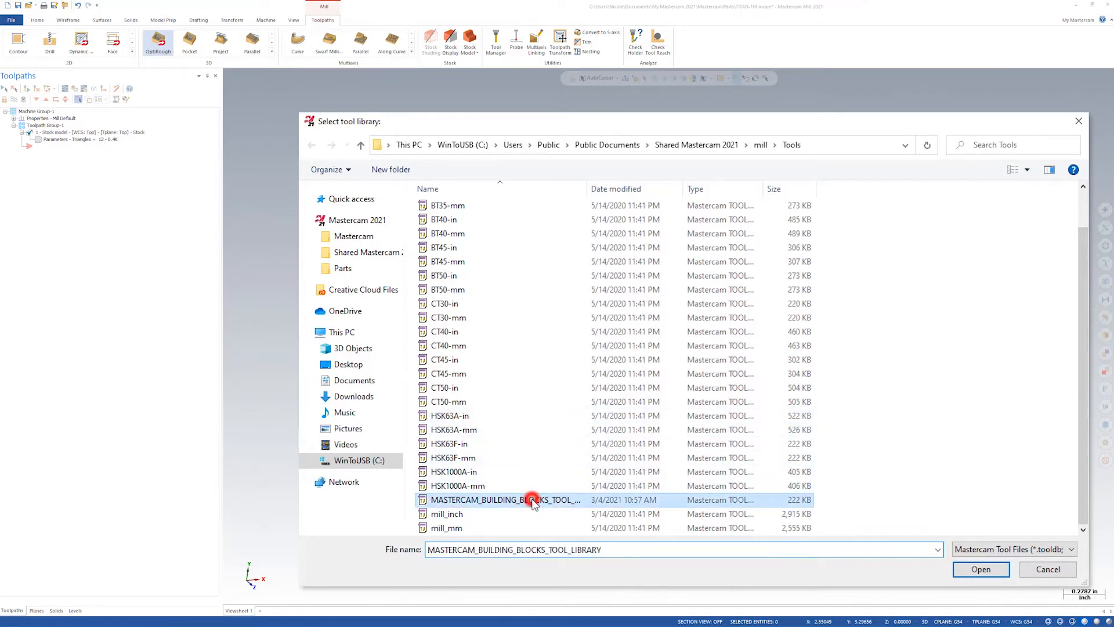
{"action": "left_click", "coordinate": [981, 570]}
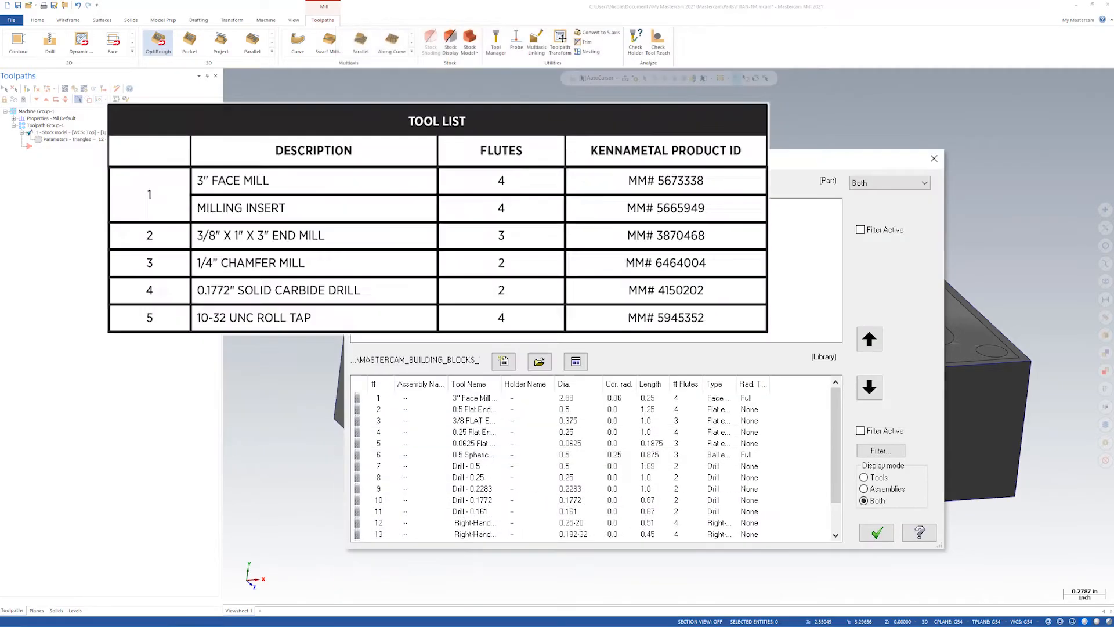
Add the 3" face mill and the 3/8 flat endmill from the library to Machine Group-1
{"action": "left_click", "coordinate": [473, 400]}
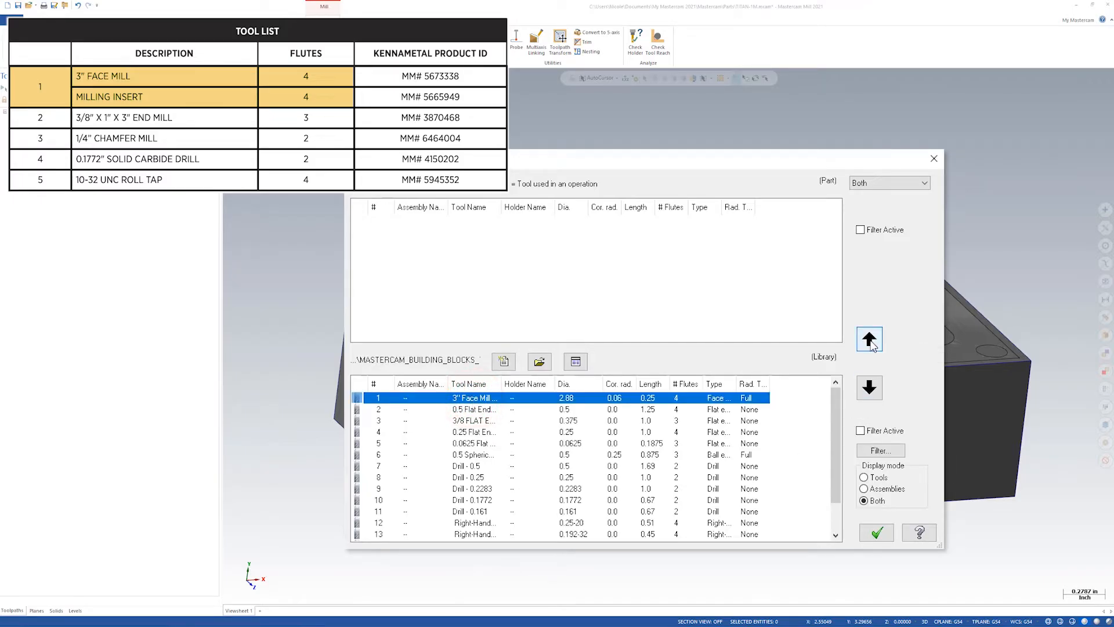
{"action": "left_click", "coordinate": [870, 342]}
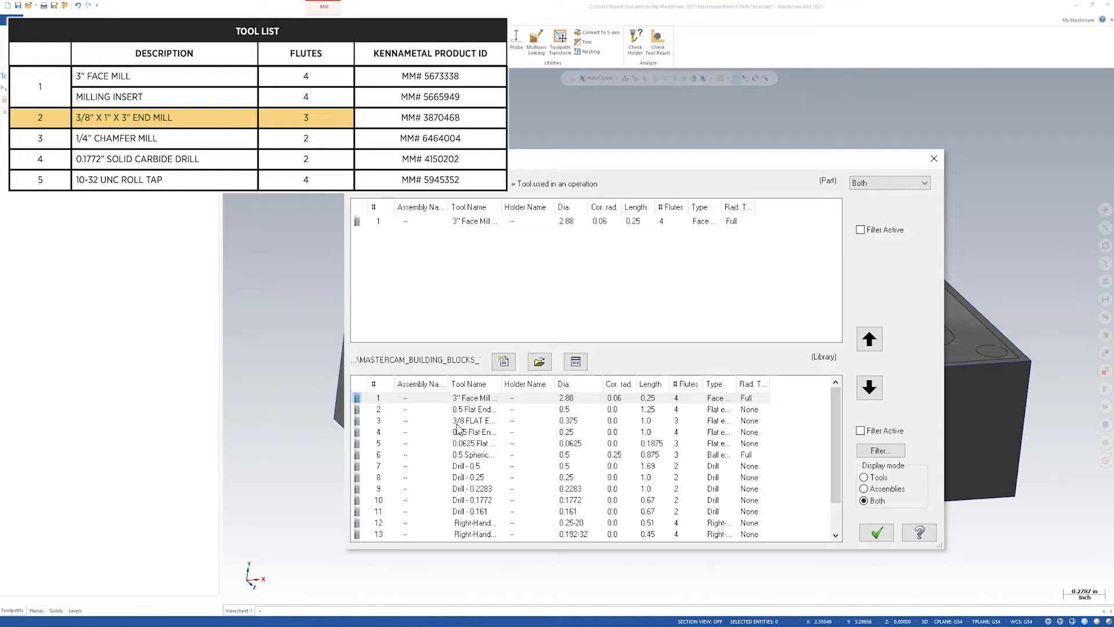
{"action": "left_click", "coordinate": [474, 422]}
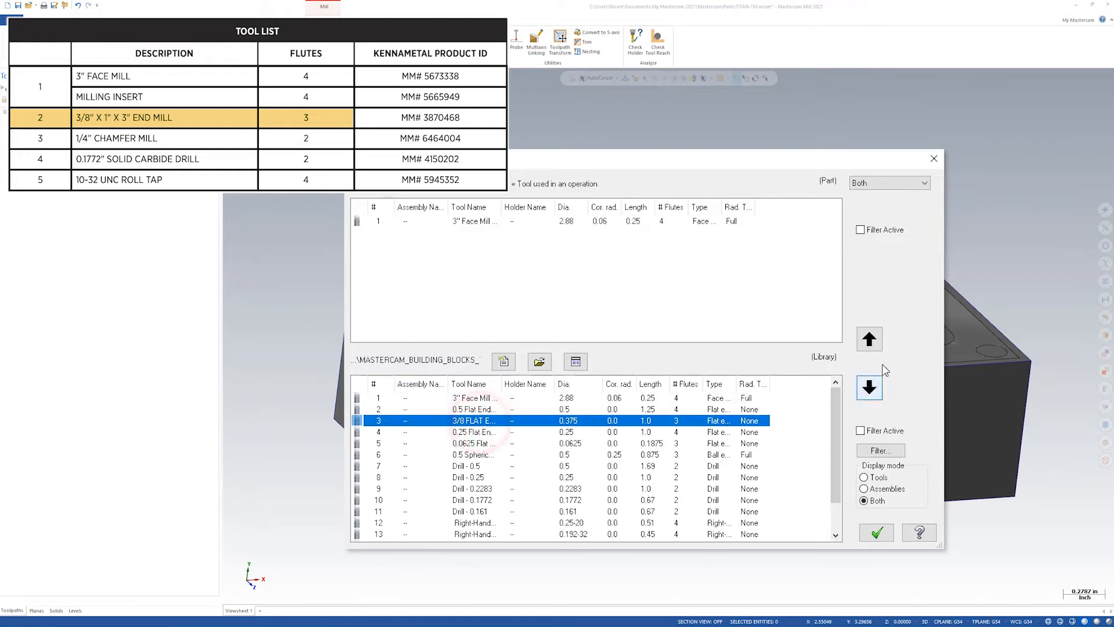
{"action": "left_click", "coordinate": [870, 340]}
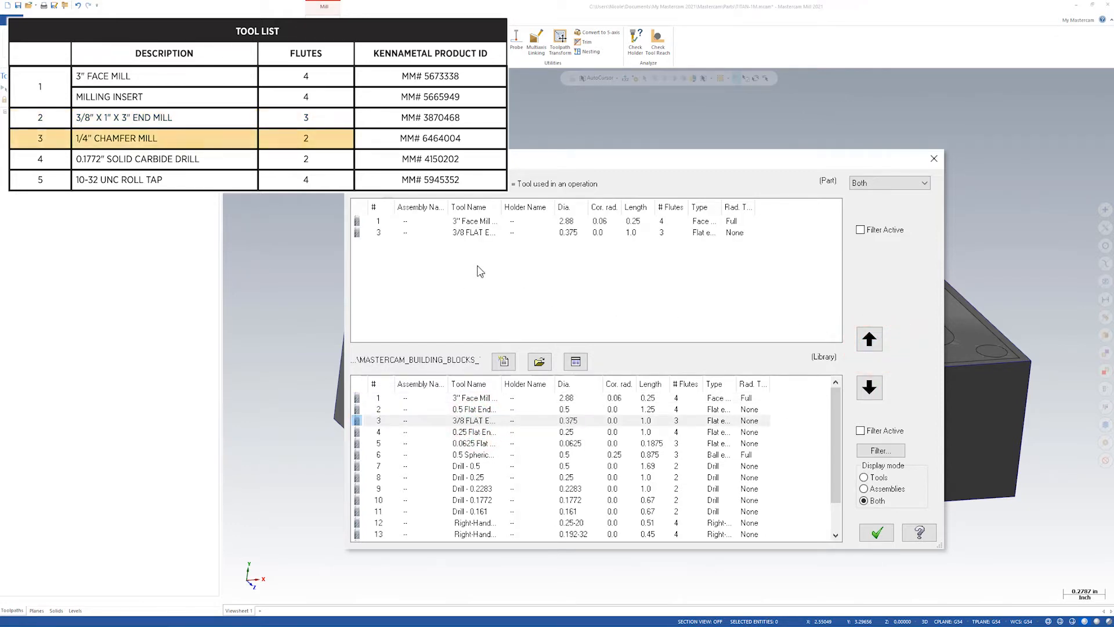
Add the 0.25 chamfer mill, the 0.1772 drill and the 0.192-32 right-handed tap from the library to Machine Group-1
{"action": "scroll", "coordinate": [484, 498], "scroll_direction": "down", "scroll_amount": 1}
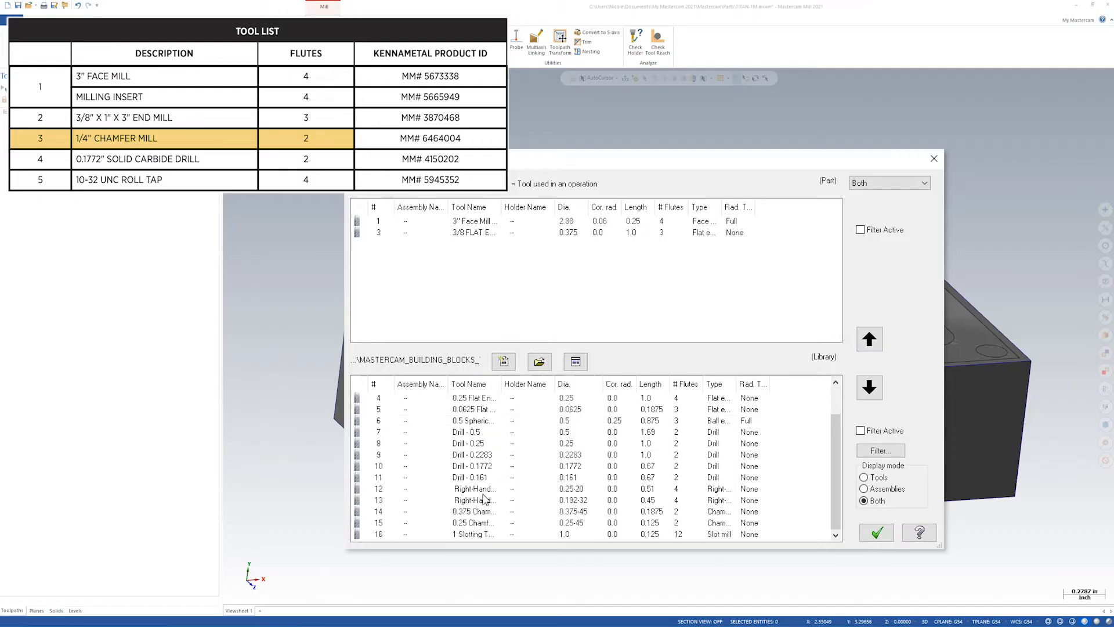
{"action": "left_click", "coordinate": [477, 523]}
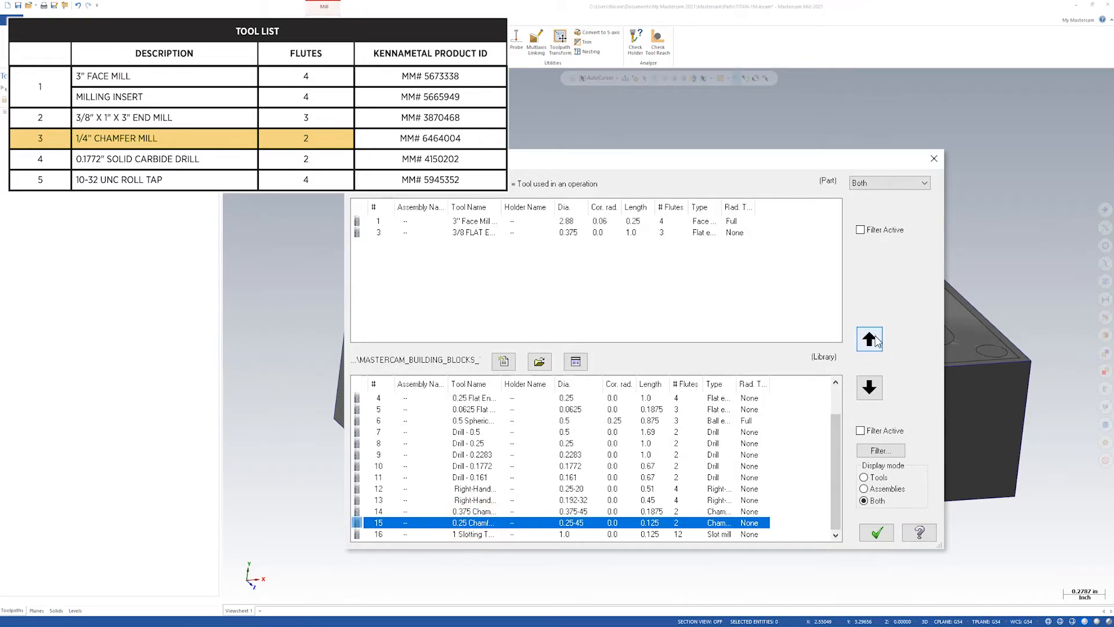
{"action": "left_click", "coordinate": [873, 339]}
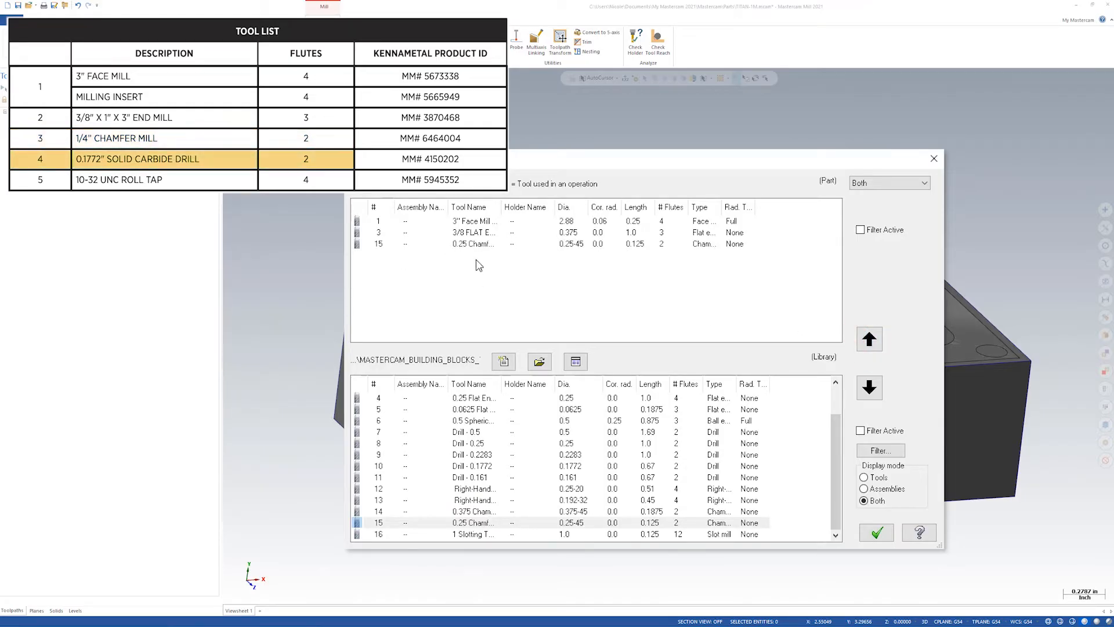
{"action": "left_click", "coordinate": [483, 466]}
{"action": "left_click", "coordinate": [869, 338]}
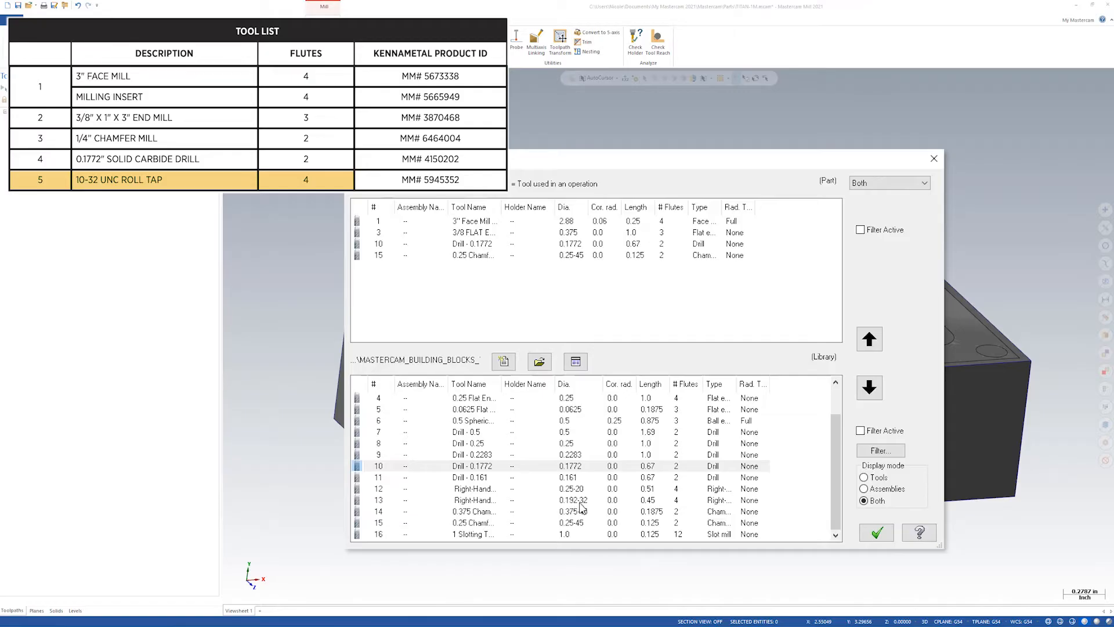
{"action": "left_click", "coordinate": [482, 500]}
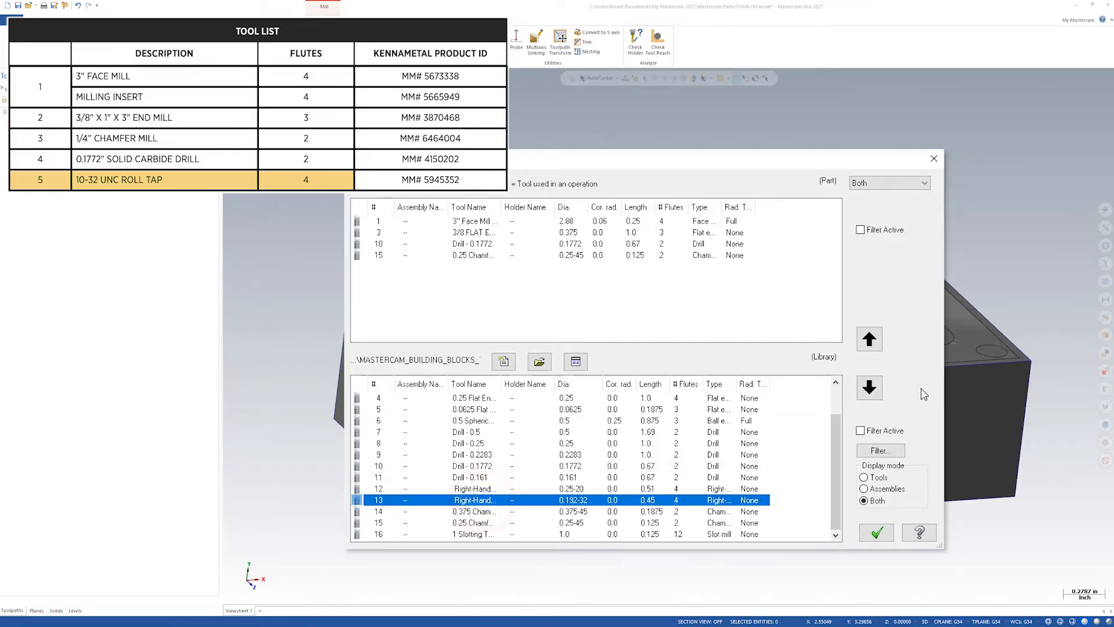
{"action": "left_click", "coordinate": [869, 341]}
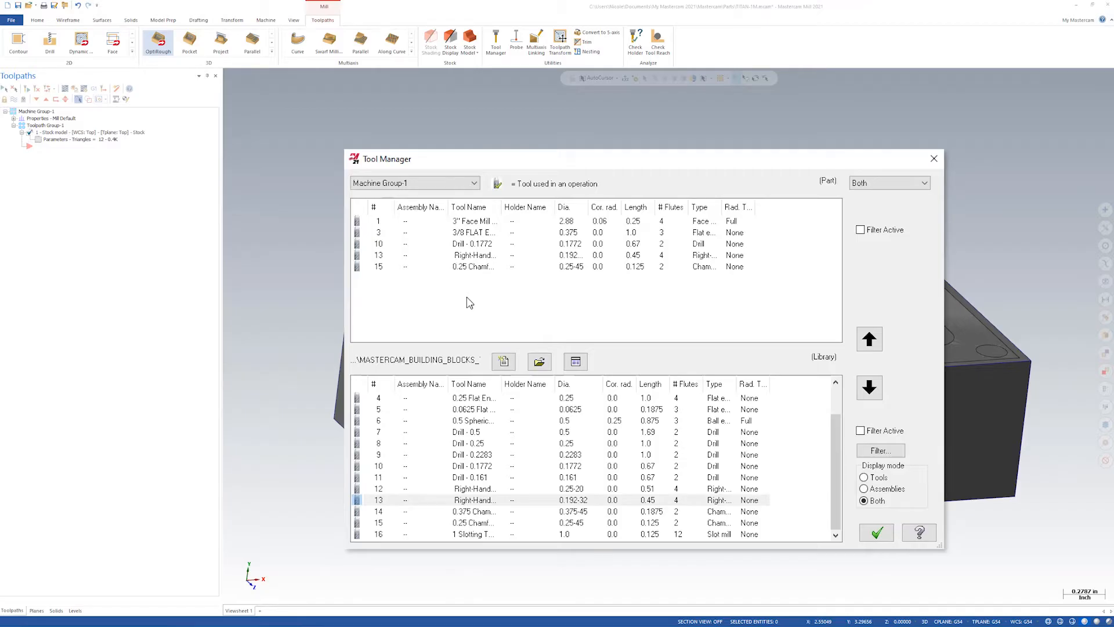
Set the 3/8 flat endmill's tool number, length offset and diameter offset to 2 in Machine Group-1
{"action": "left_click", "coordinate": [476, 234]}
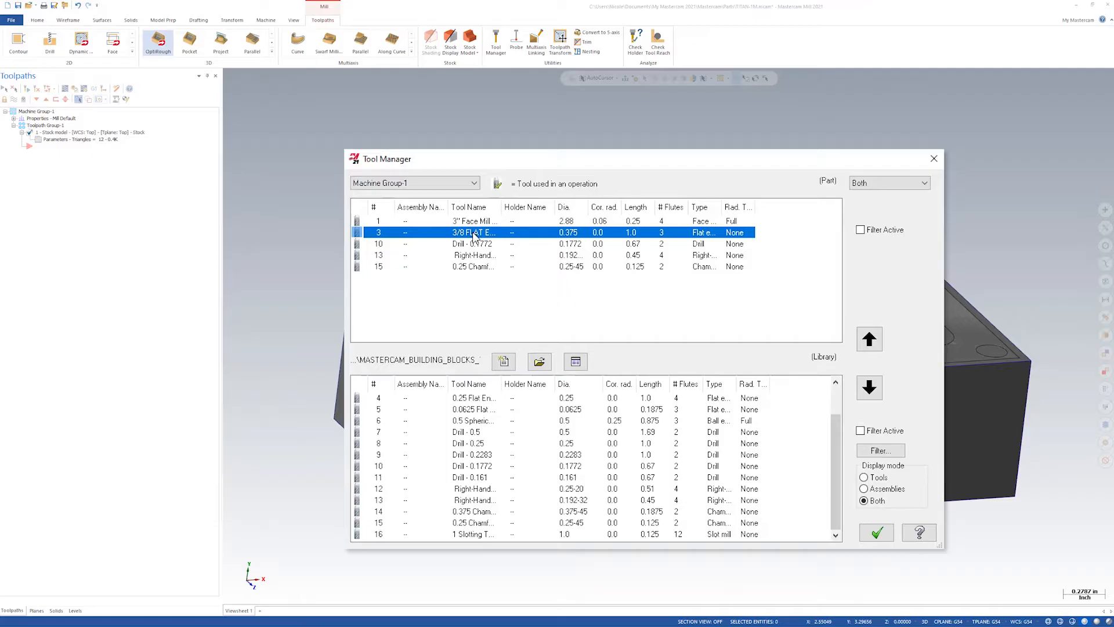
{"action": "right_click", "coordinate": [473, 235]}
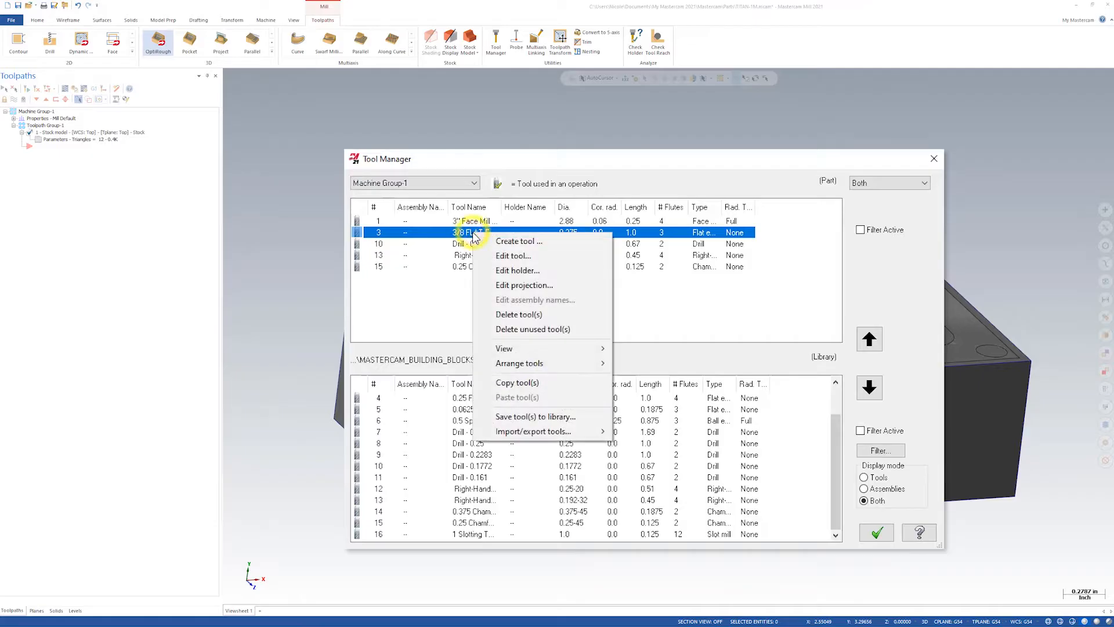
{"action": "left_click", "coordinate": [506, 258]}
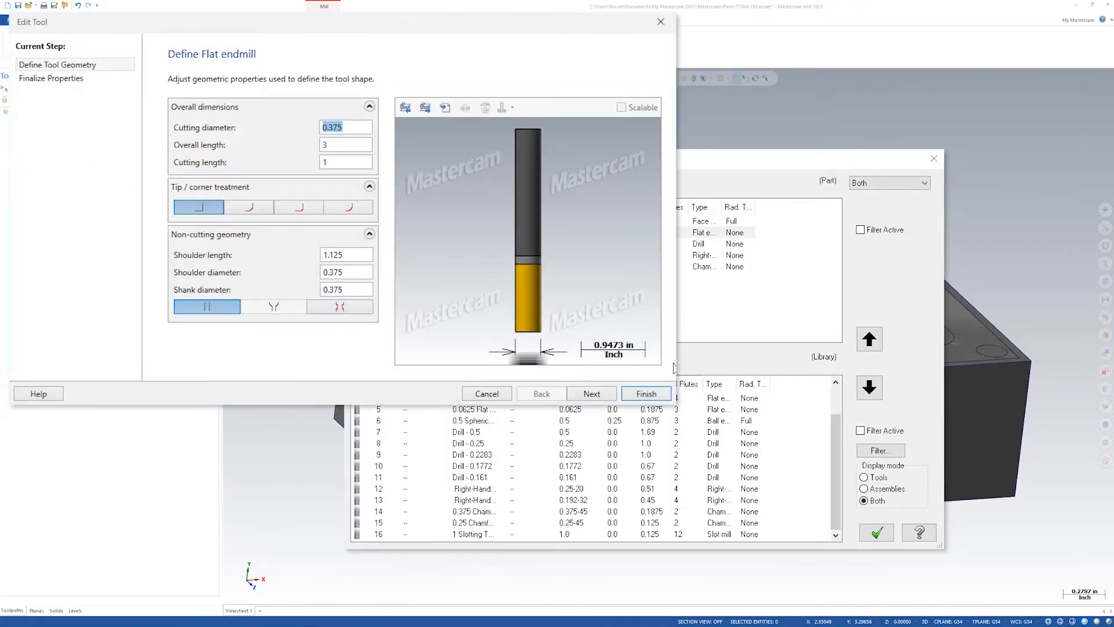
{"action": "left_click", "coordinate": [592, 394]}
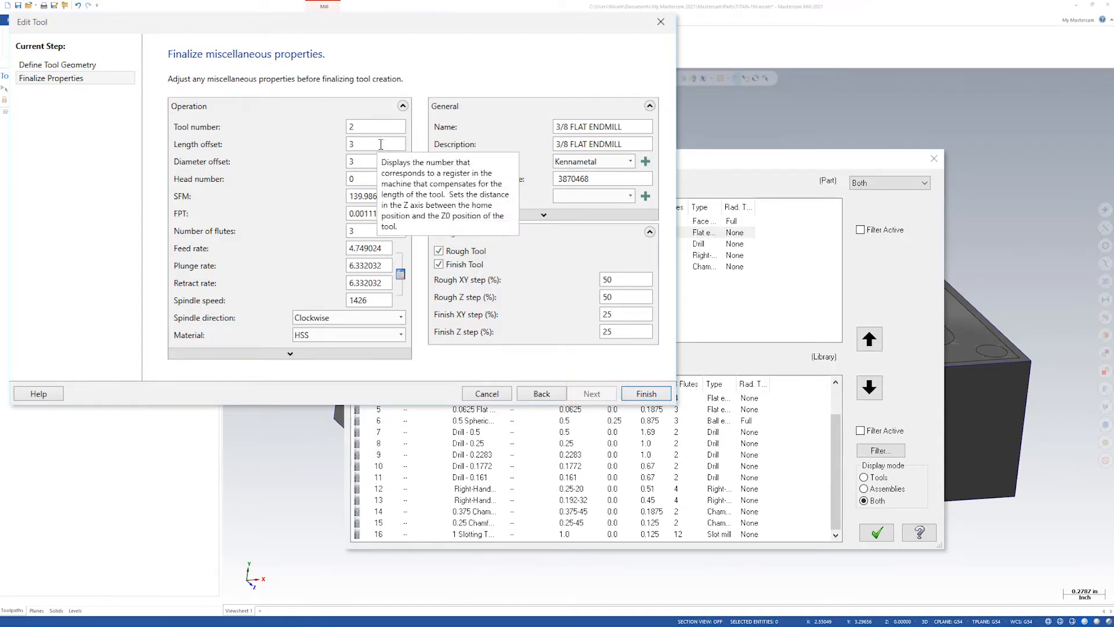
{"action": "left_click", "coordinate": [389, 142]}
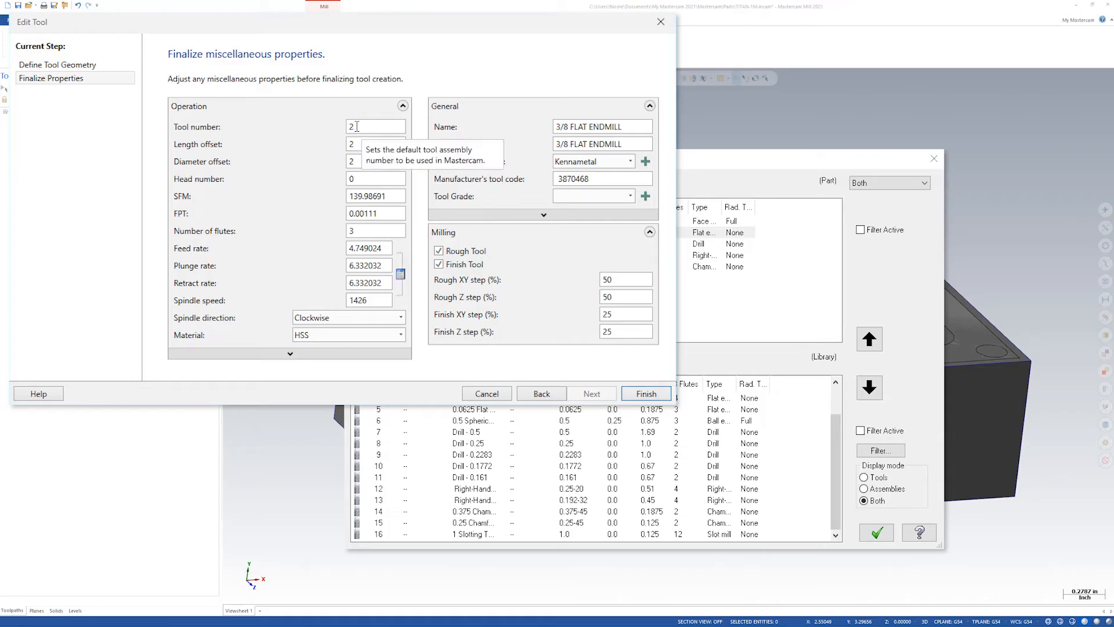
{"action": "left_click", "coordinate": [646, 394]}
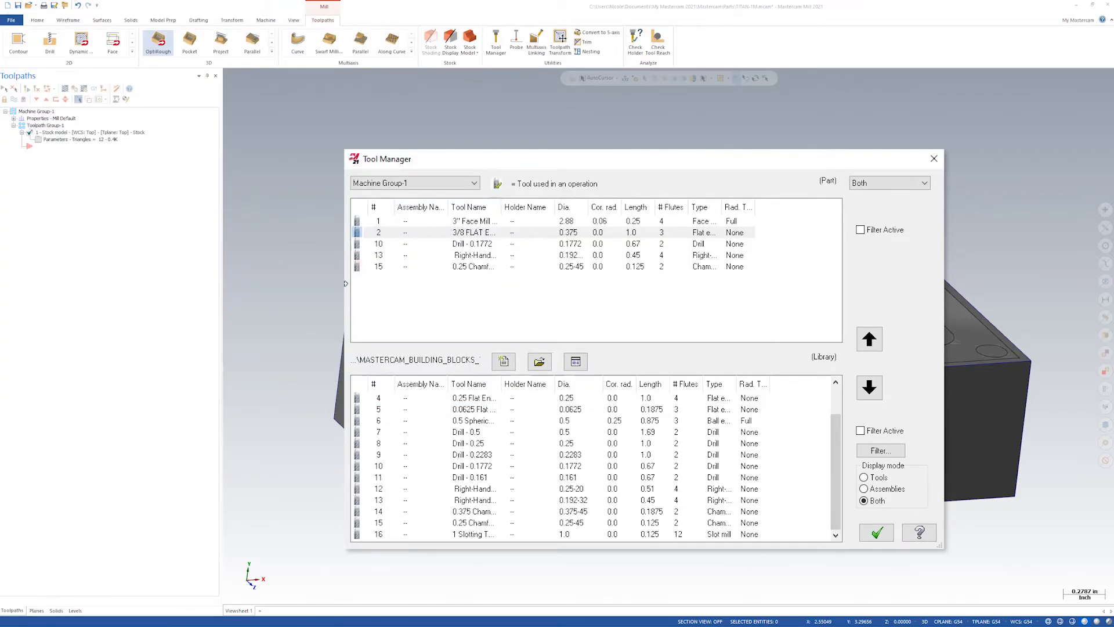
Set the 0.25 chamfer mill's tool number, length offset and diameter offset to 3
{"action": "right_click", "coordinate": [470, 266]}
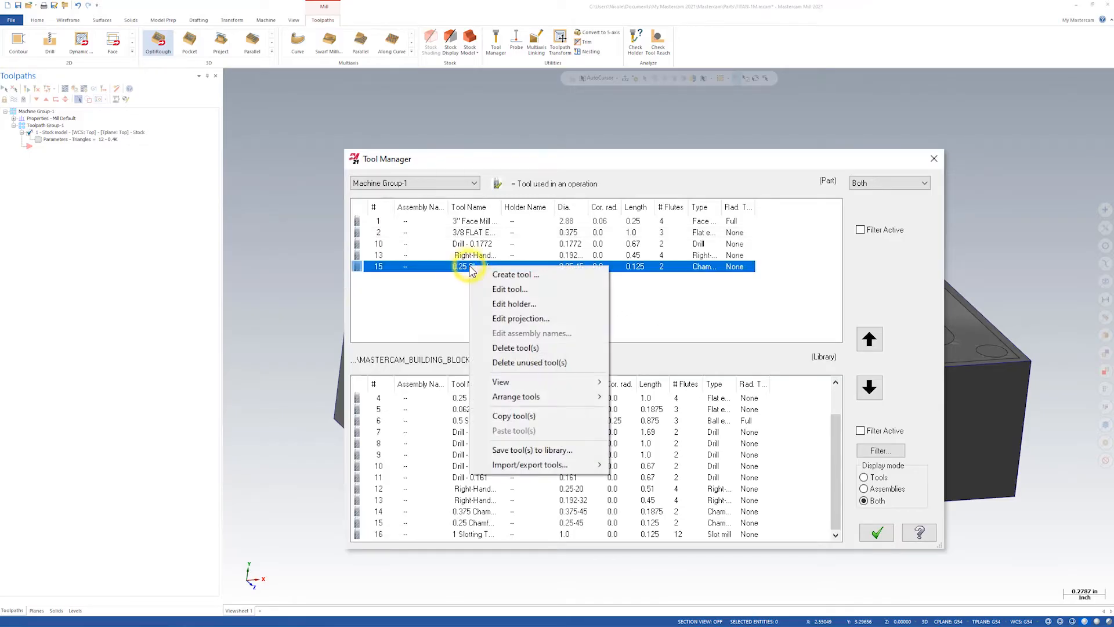
{"action": "left_click", "coordinate": [530, 289]}
{"action": "left_click", "coordinate": [592, 394]}
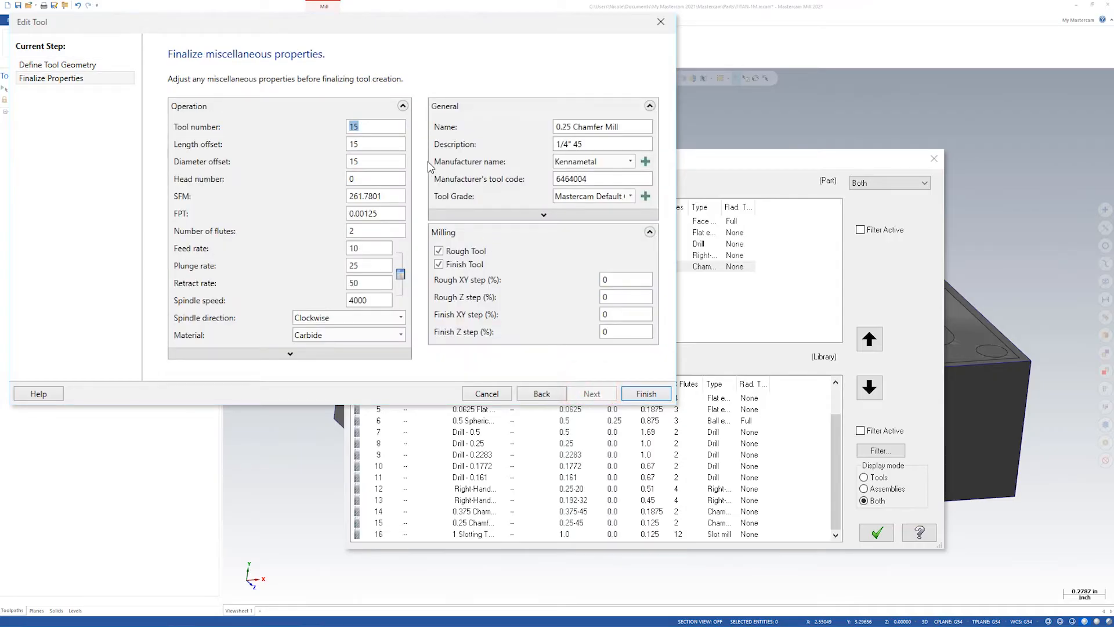
{"action": "type", "text": "3"}
{"action": "left_click", "coordinate": [388, 160]}
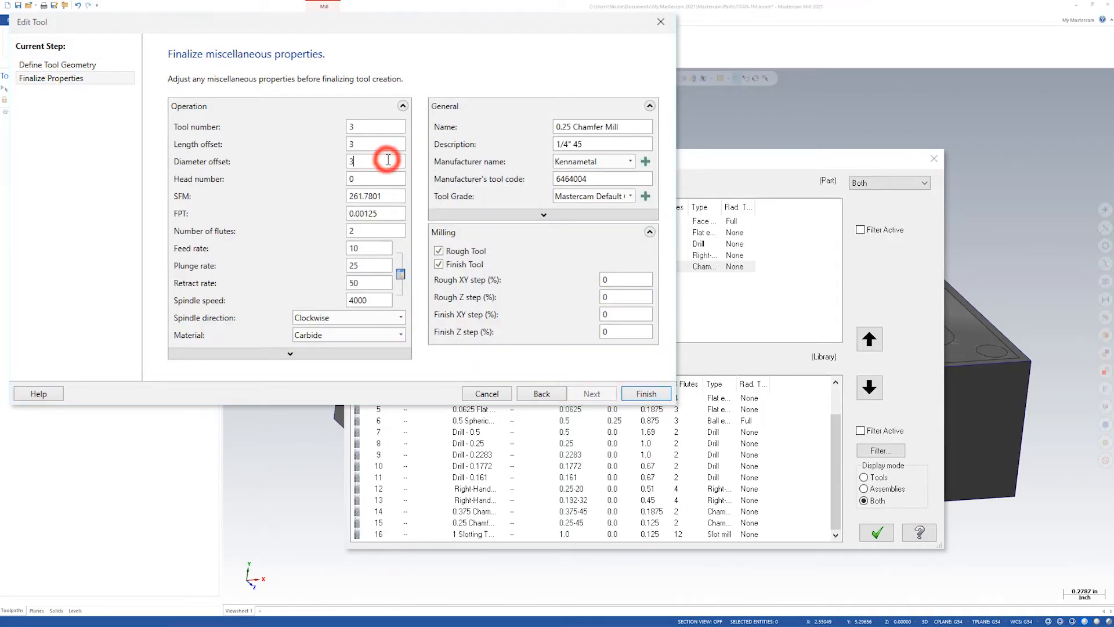
{"action": "left_click", "coordinate": [645, 393]}
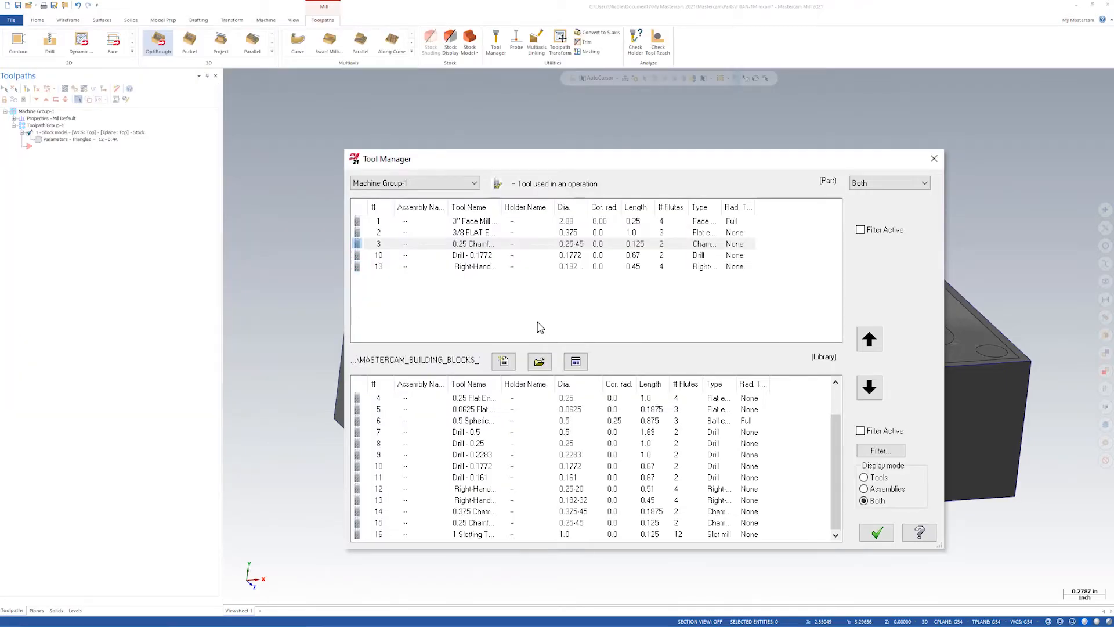
Renumber the 0.1772 drill as tool 4 with matching offsets
{"action": "right_click", "coordinate": [473, 256]}
{"action": "left_click", "coordinate": [506, 282]}
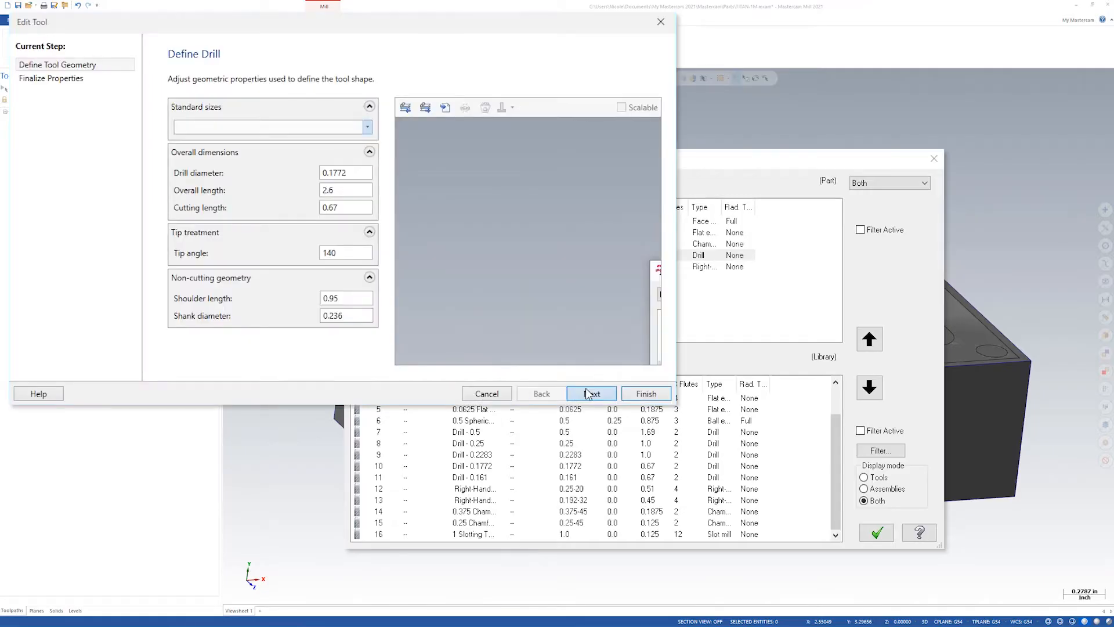
{"action": "left_click", "coordinate": [589, 394]}
{"action": "type", "text": "4"}
{"action": "left_click", "coordinate": [376, 149]}
{"action": "left_click", "coordinate": [642, 393]}
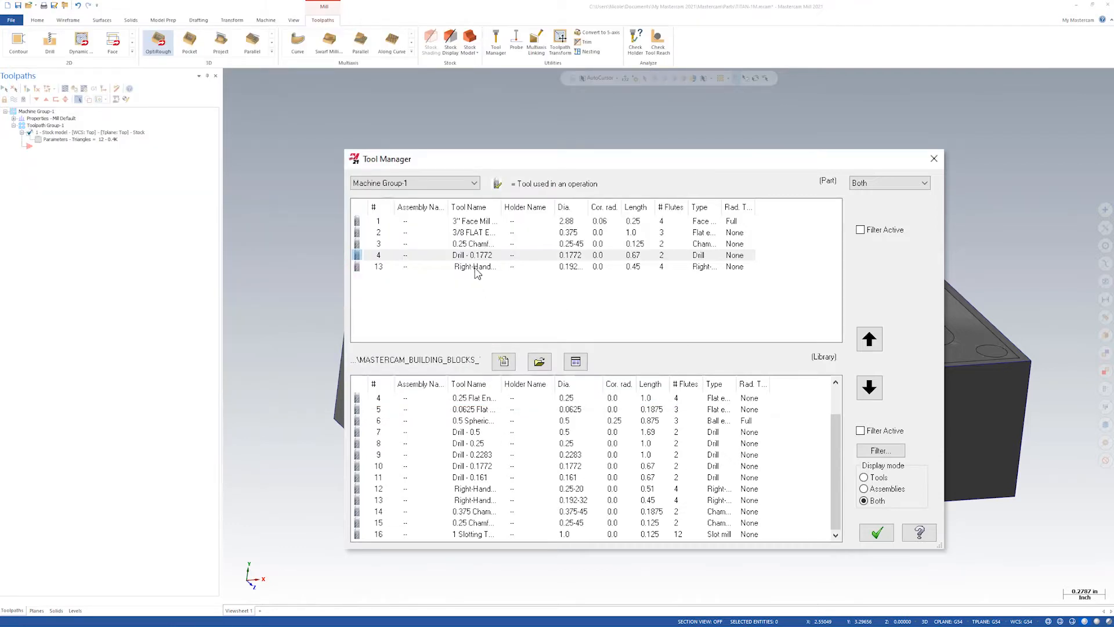
Set the right-handed tap's tool number, length offset and diameter offset to 5, and accept the machine group's tool list
{"action": "right_click", "coordinate": [475, 267]}
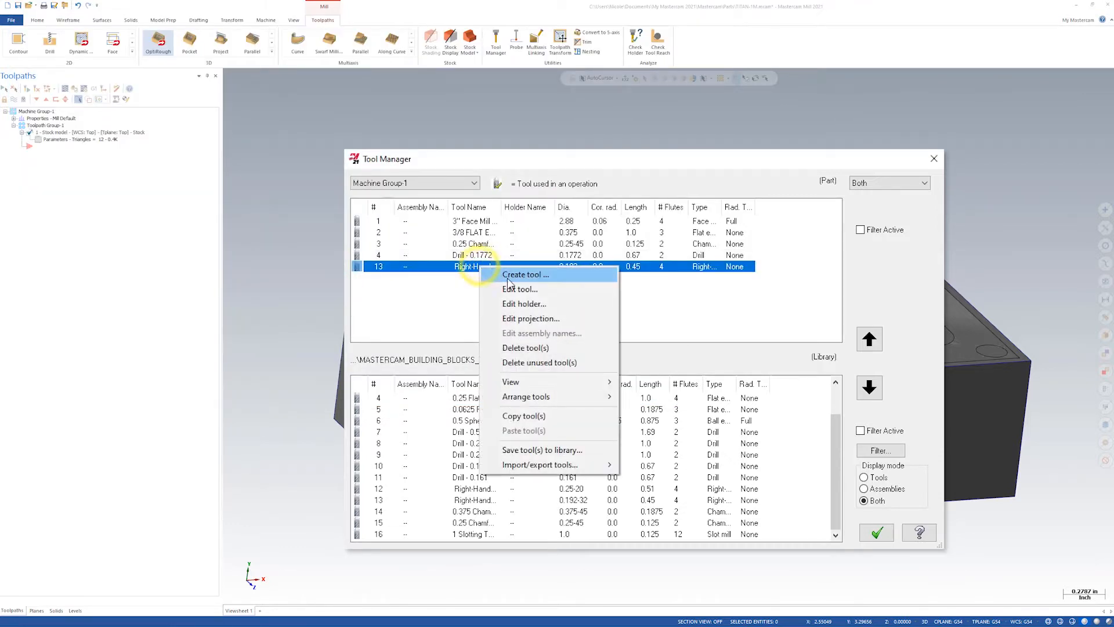
{"action": "left_click", "coordinate": [526, 290]}
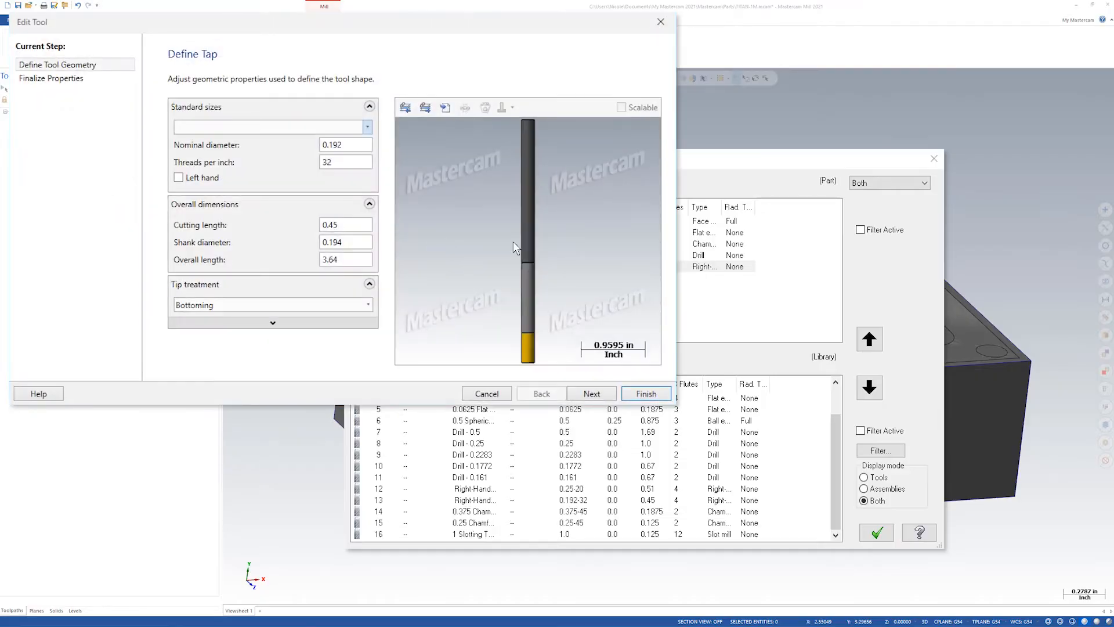
{"action": "left_click", "coordinate": [598, 394]}
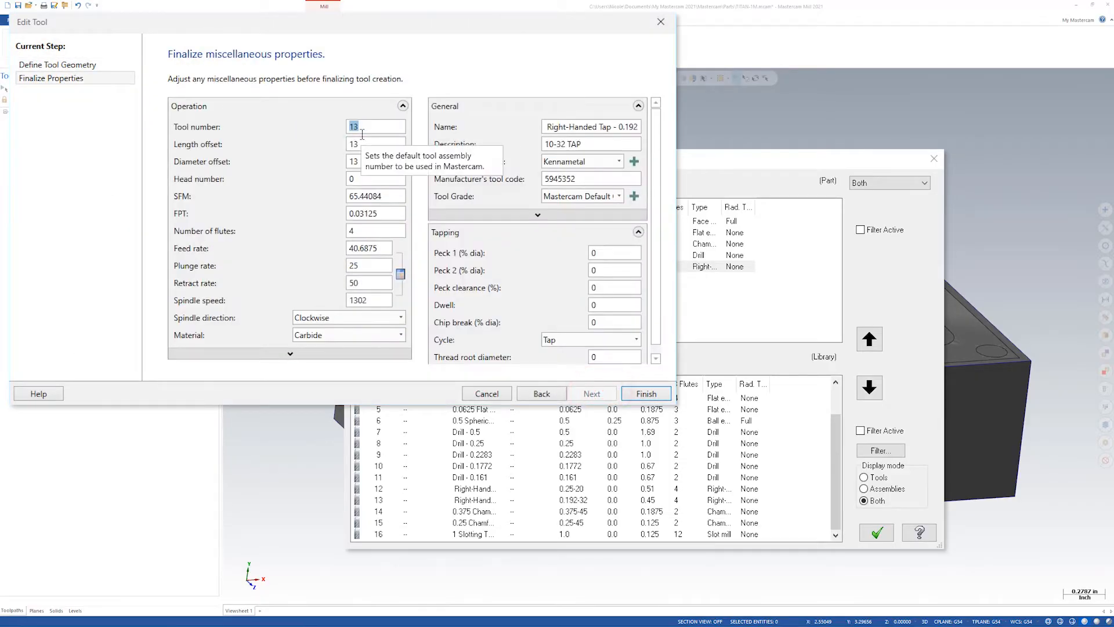
{"action": "type", "text": "5"}
{"action": "left_click", "coordinate": [367, 167]}
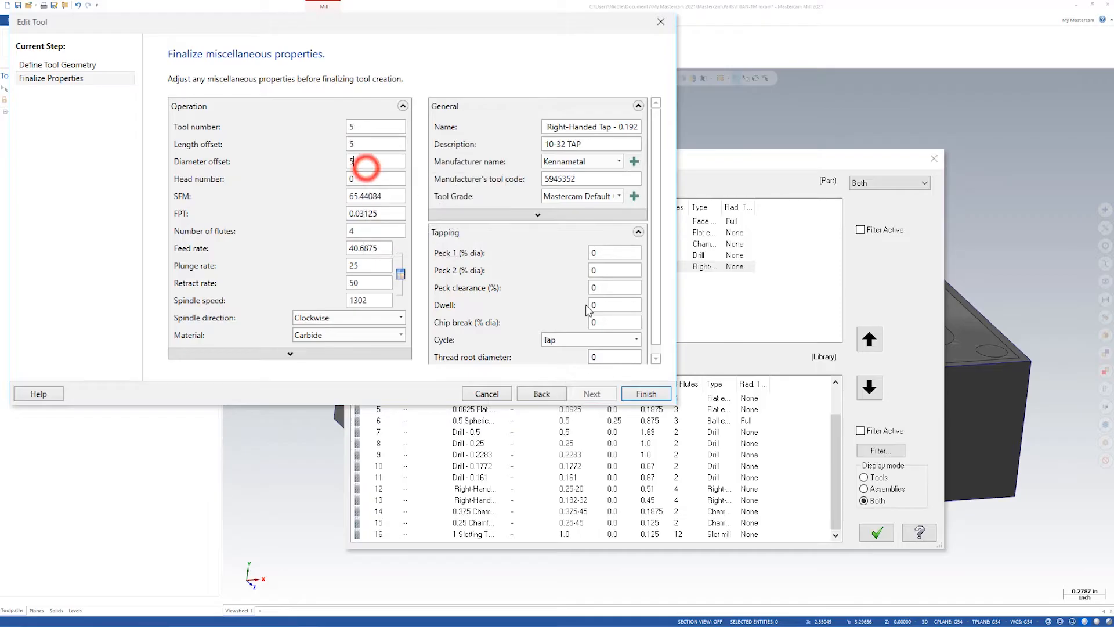
{"action": "left_click", "coordinate": [645, 394]}
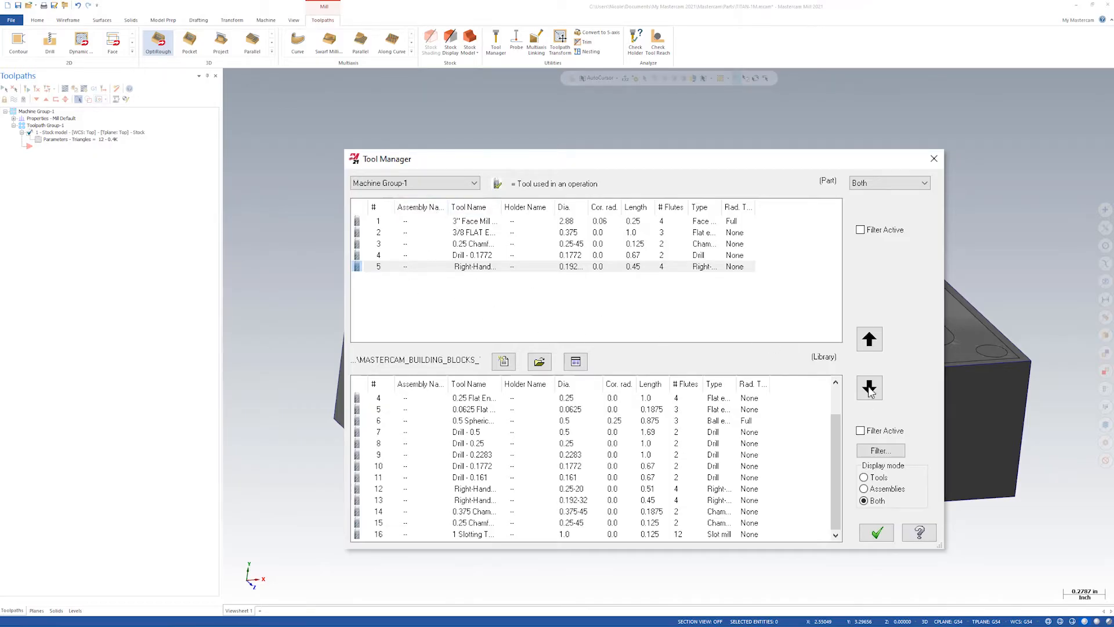
{"action": "left_click", "coordinate": [875, 533]}
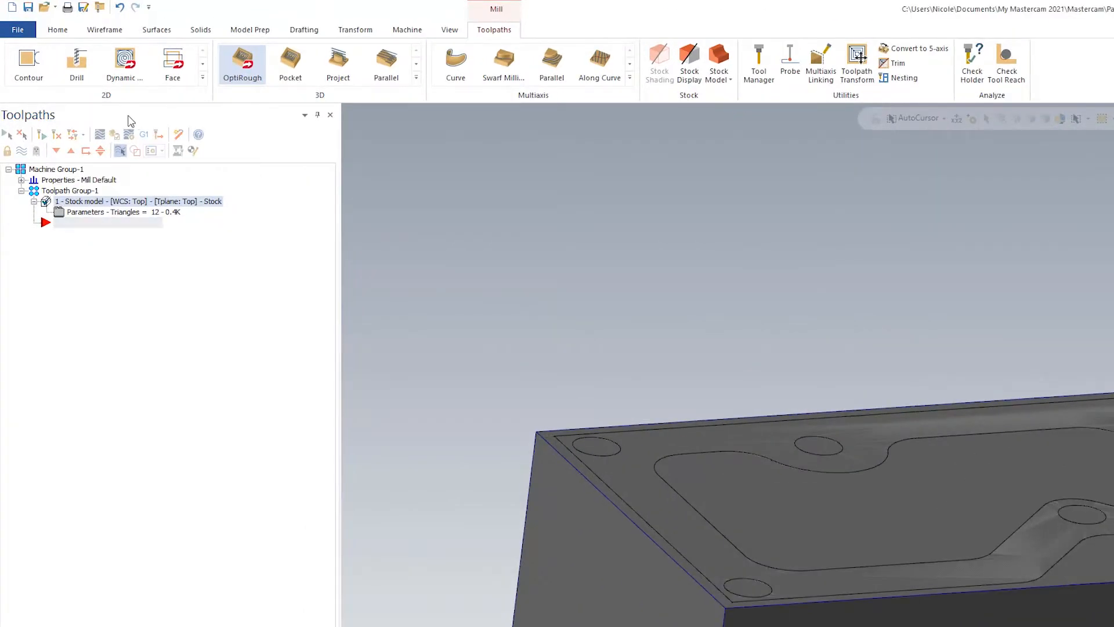
Start a Face toolpath and use solid 3D chaining to pick the stock's top face as its geometry
{"action": "left_click", "coordinate": [172, 61]}
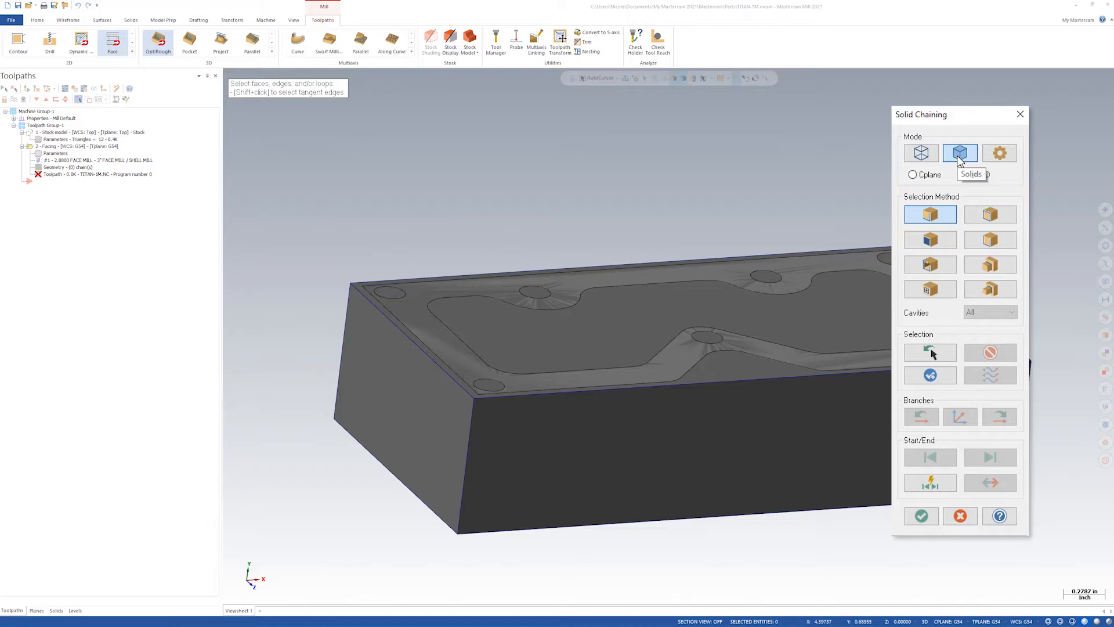
{"action": "left_click", "coordinate": [982, 179]}
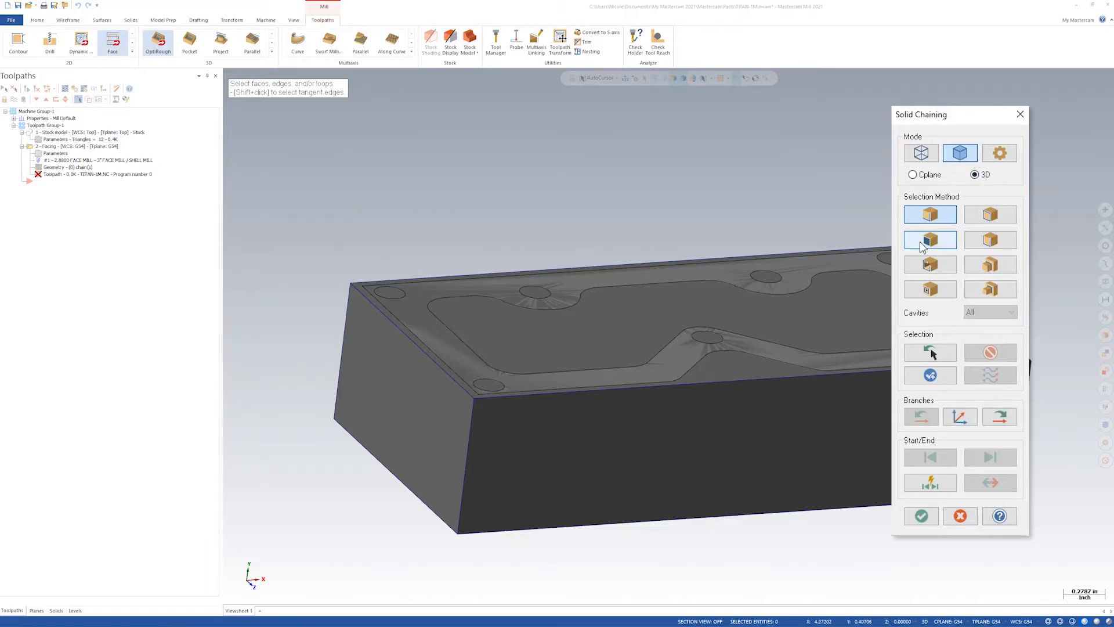
{"action": "left_click", "coordinate": [940, 241]}
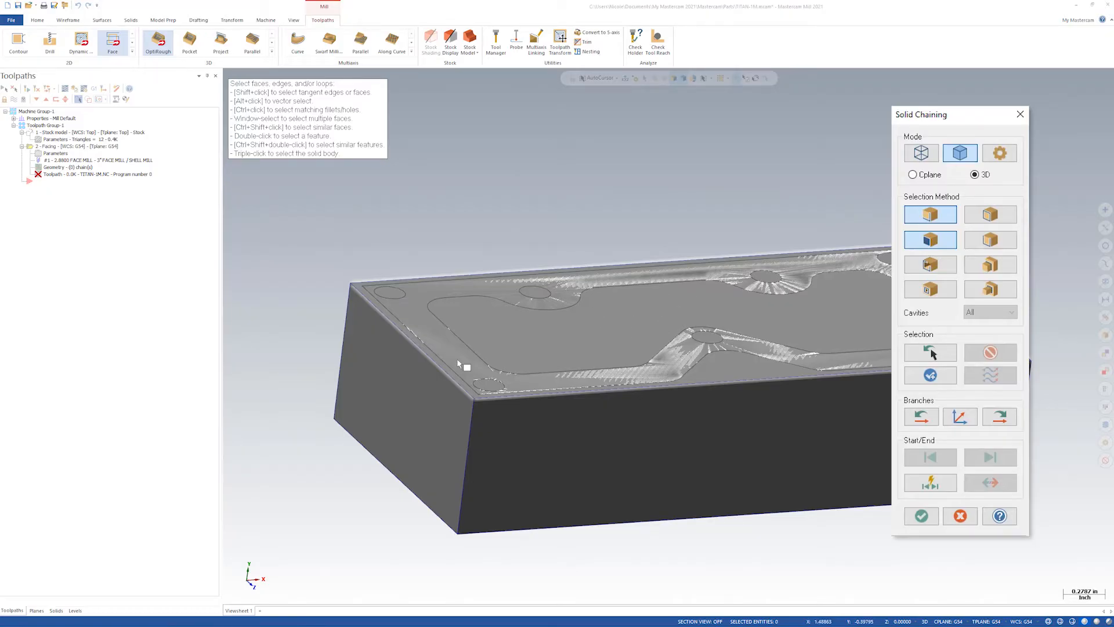
{"action": "left_click", "coordinate": [637, 306]}
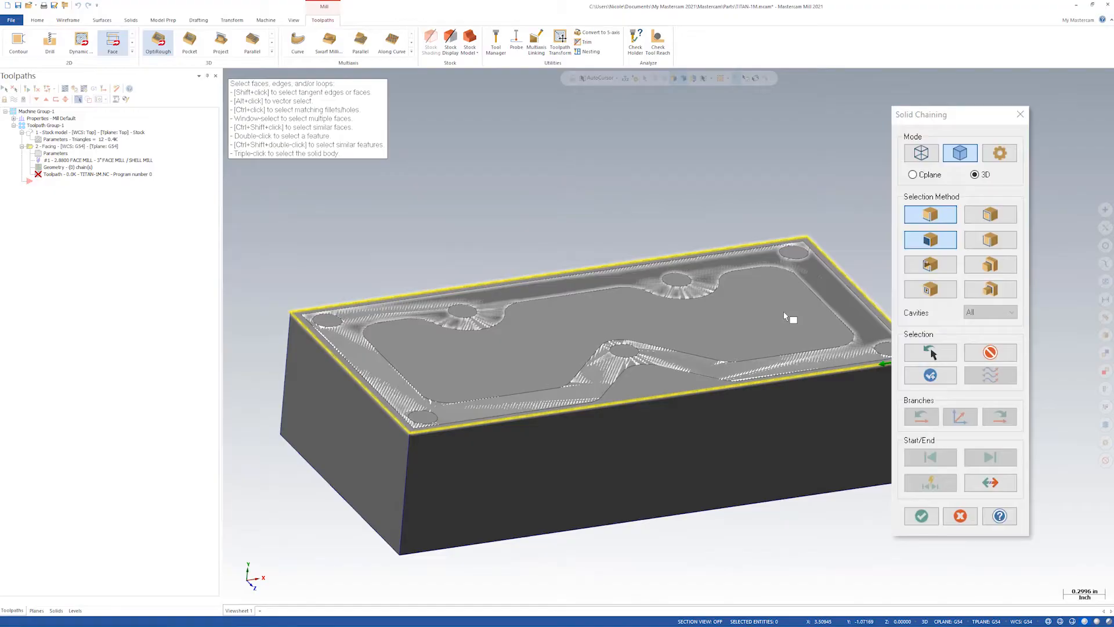
{"action": "left_click", "coordinate": [928, 517]}
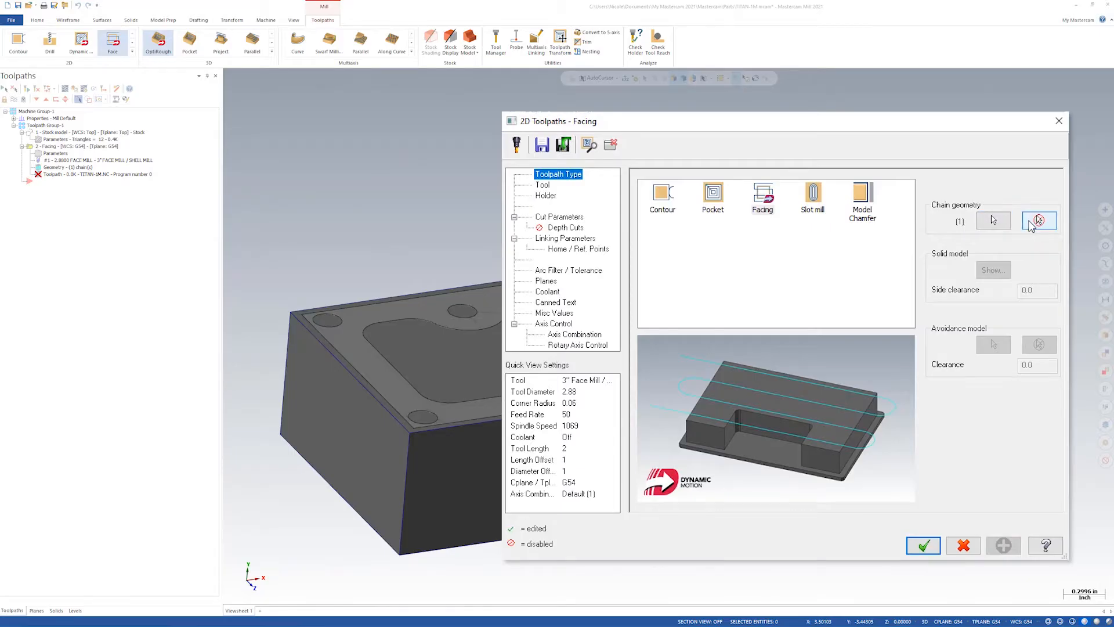
Assign the 3" face mill to the facing toolpath with feed rate 25, plunge rate 100 and spindle speed 4000
{"action": "left_click", "coordinate": [543, 185]}
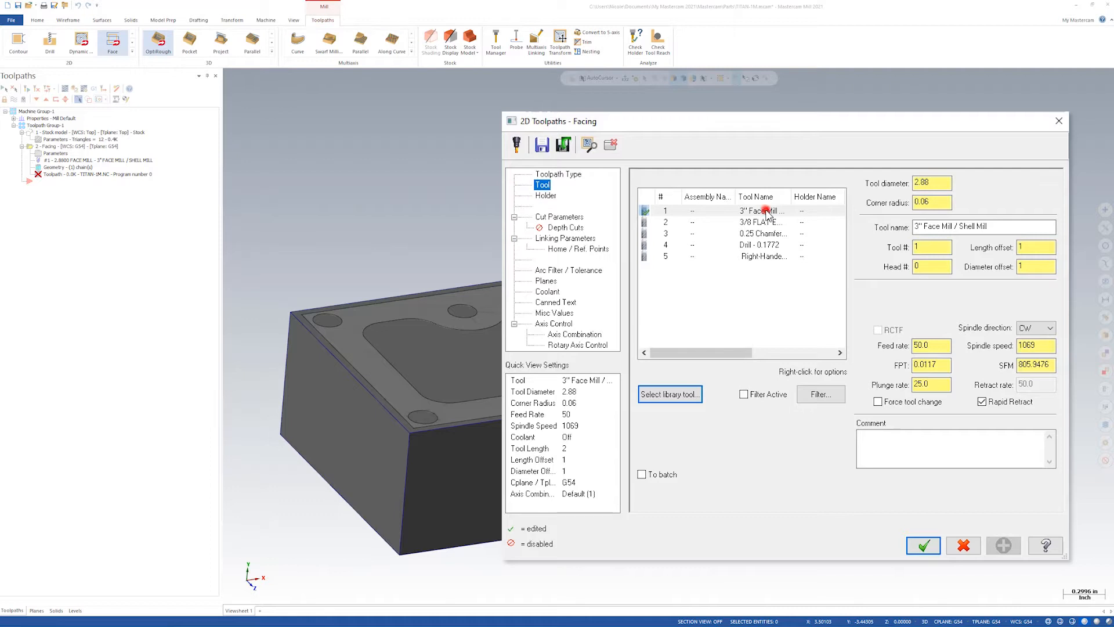
{"action": "left_click", "coordinate": [765, 211]}
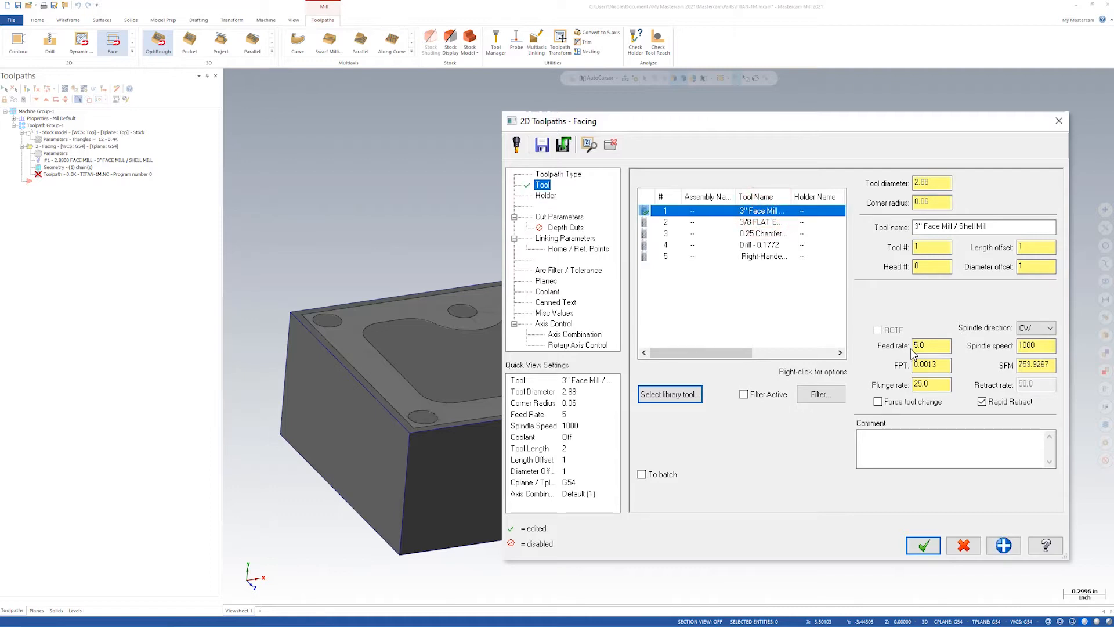
{"action": "double_click", "coordinate": [941, 345]}
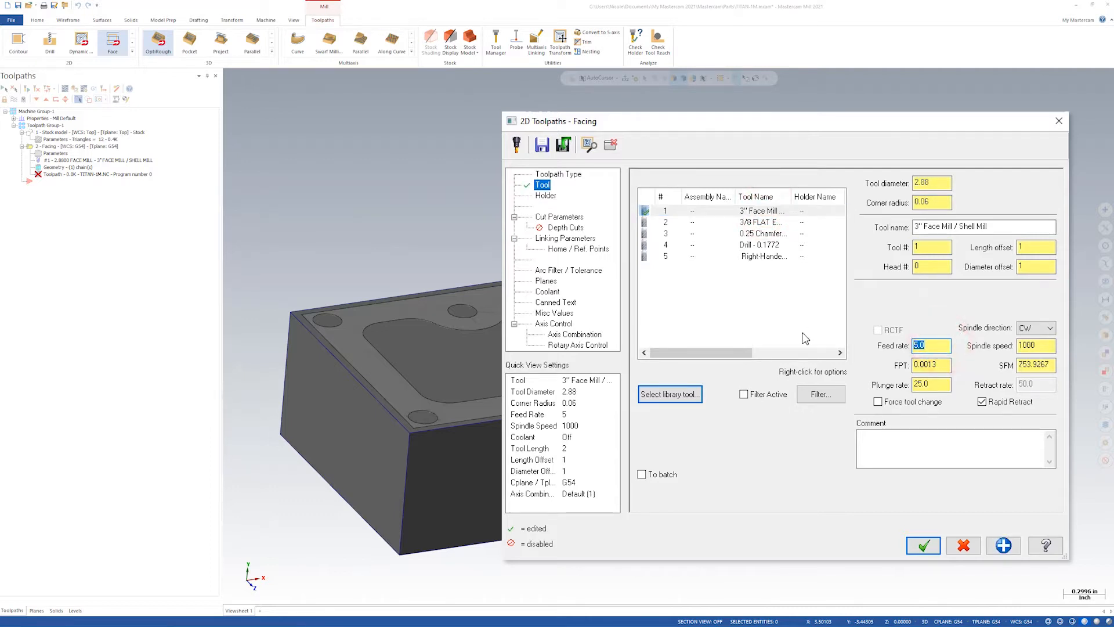
{"action": "type", "text": "25"}
{"action": "left_click", "coordinate": [943, 385]}
{"action": "type", "text": "100"}
{"action": "left_click", "coordinate": [1038, 344]}
{"action": "type", "text": "4000"}
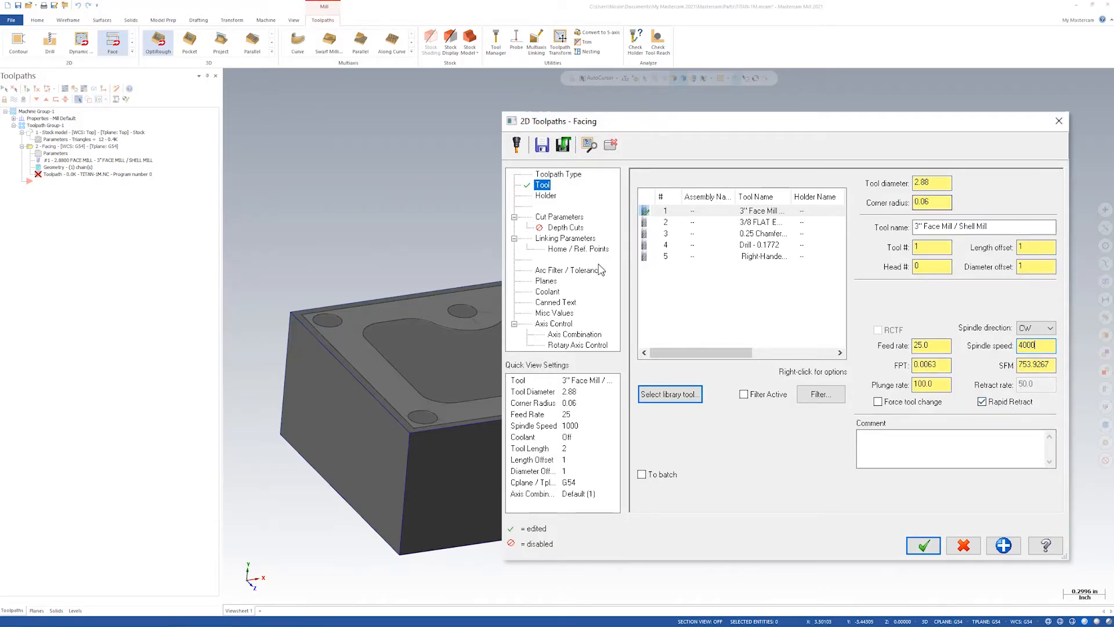
Set the facing cut style to One pass
{"action": "left_click", "coordinate": [546, 196]}
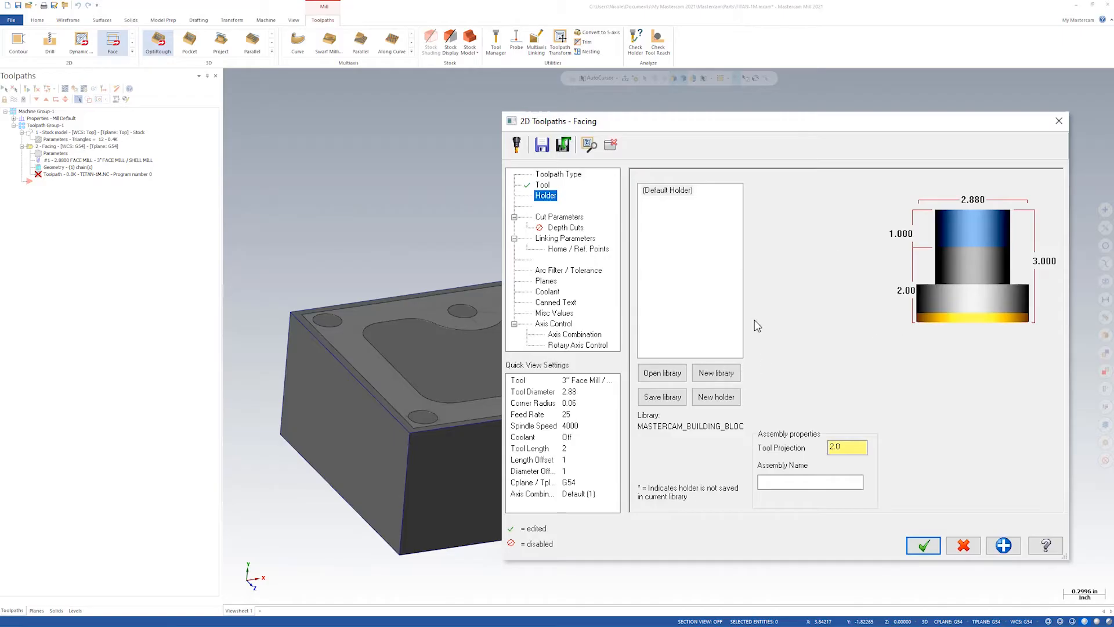
{"action": "left_click", "coordinate": [548, 216]}
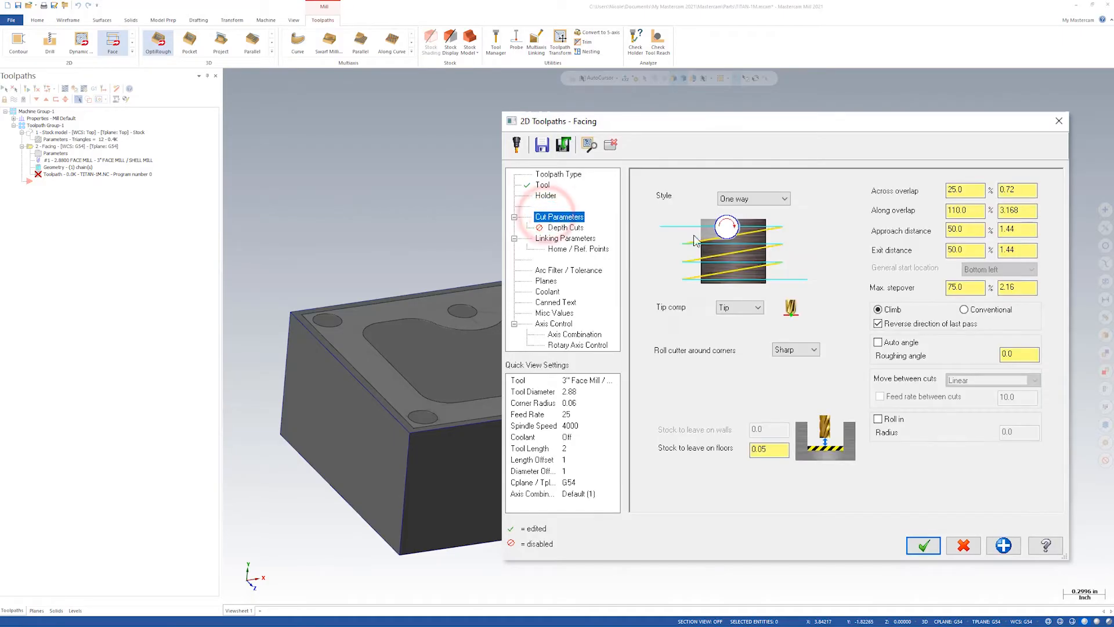
{"action": "left_click", "coordinate": [755, 200]}
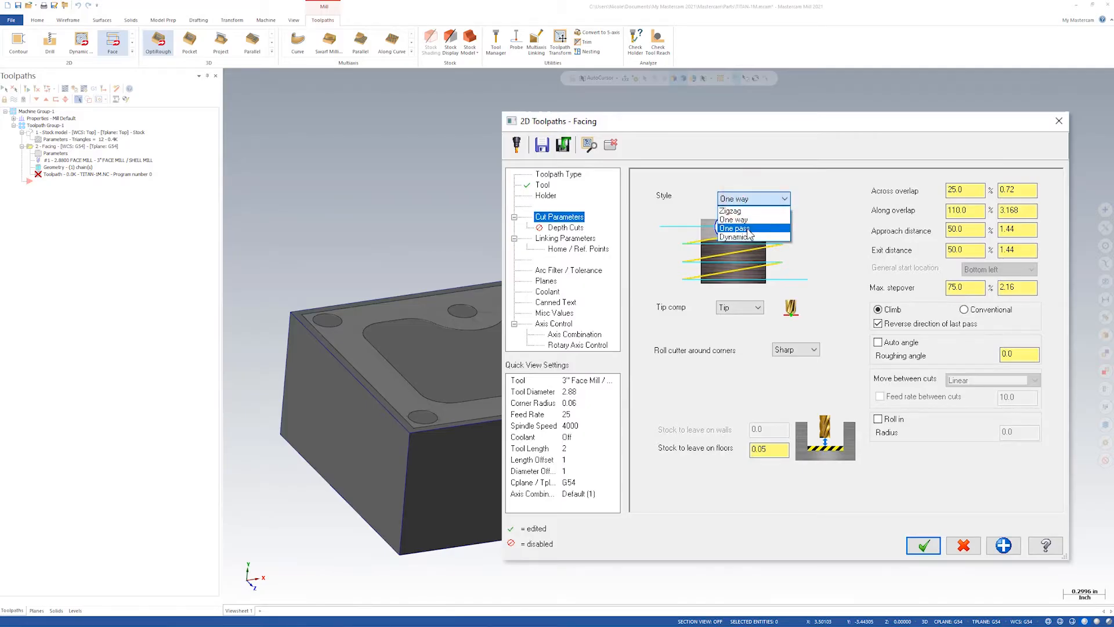
{"action": "left_click", "coordinate": [748, 229]}
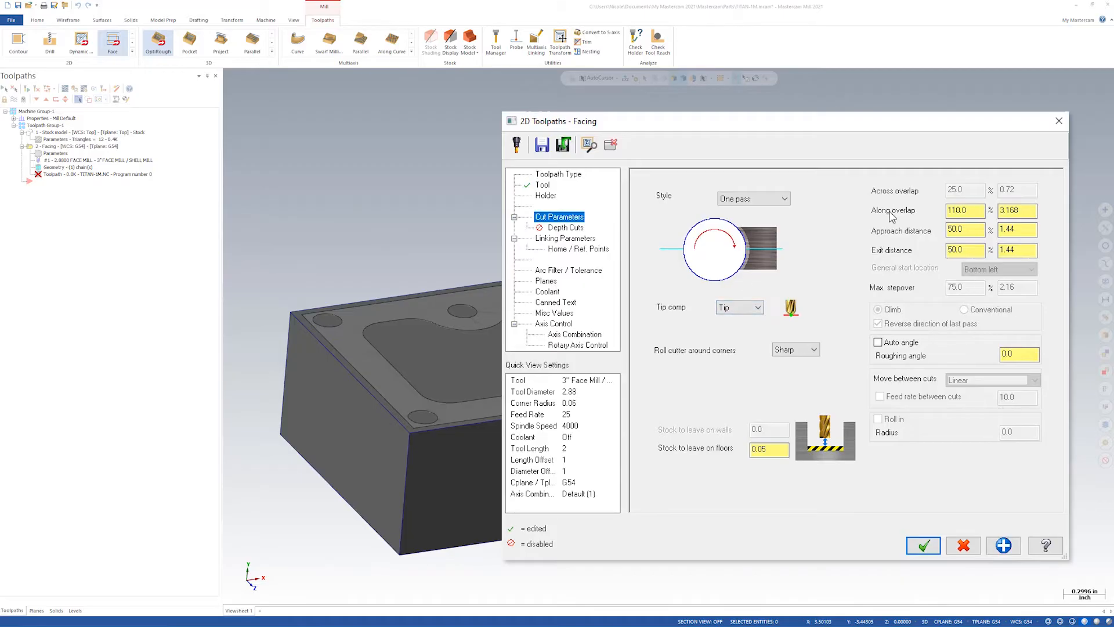
Set the facing pass's approach distance and exit distance to 0
{"action": "left_click", "coordinate": [964, 210]}
{"action": "double_click", "coordinate": [966, 230]}
{"action": "type", "text": "0"}
{"action": "double_click", "coordinate": [974, 249]}
{"action": "type", "text": "0"}
{"action": "left_click", "coordinate": [963, 231]}
Set the stock to leave on floors to 0 for the facing cut
{"action": "left_click", "coordinate": [777, 450]}
{"action": "key", "text": "BackSpace"}
{"action": "key", "text": "BackSpace"}
{"action": "key", "text": "BackSpace"}
{"action": "left_click", "coordinate": [566, 227]}
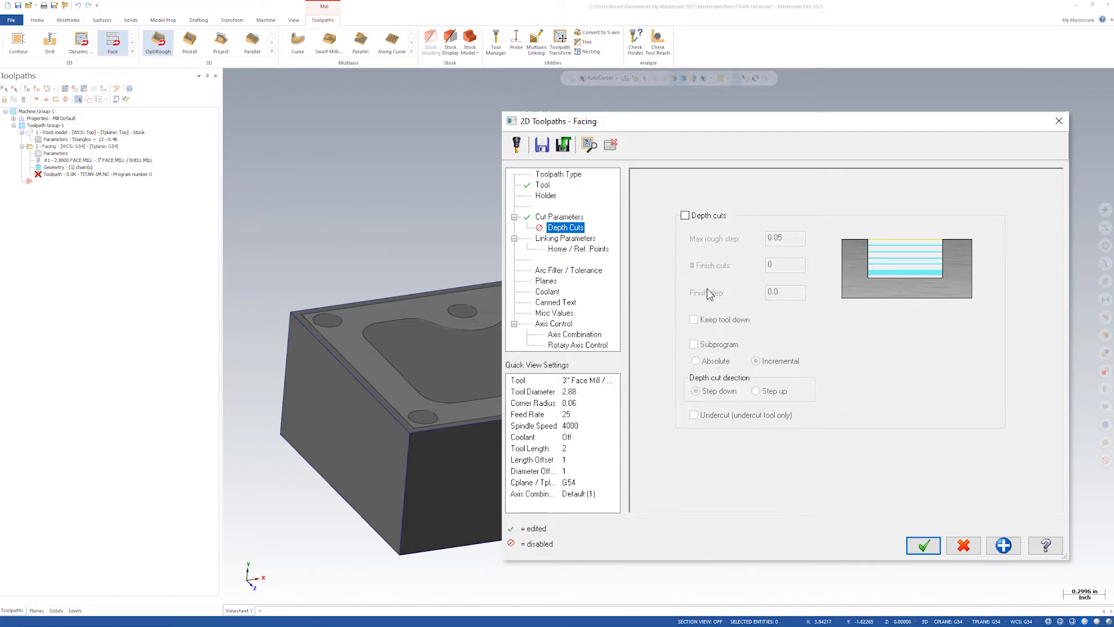
Switch the facing toolpath's depth, feed plane and retract heights to absolute in the linking parameters
{"action": "left_click", "coordinate": [588, 240]}
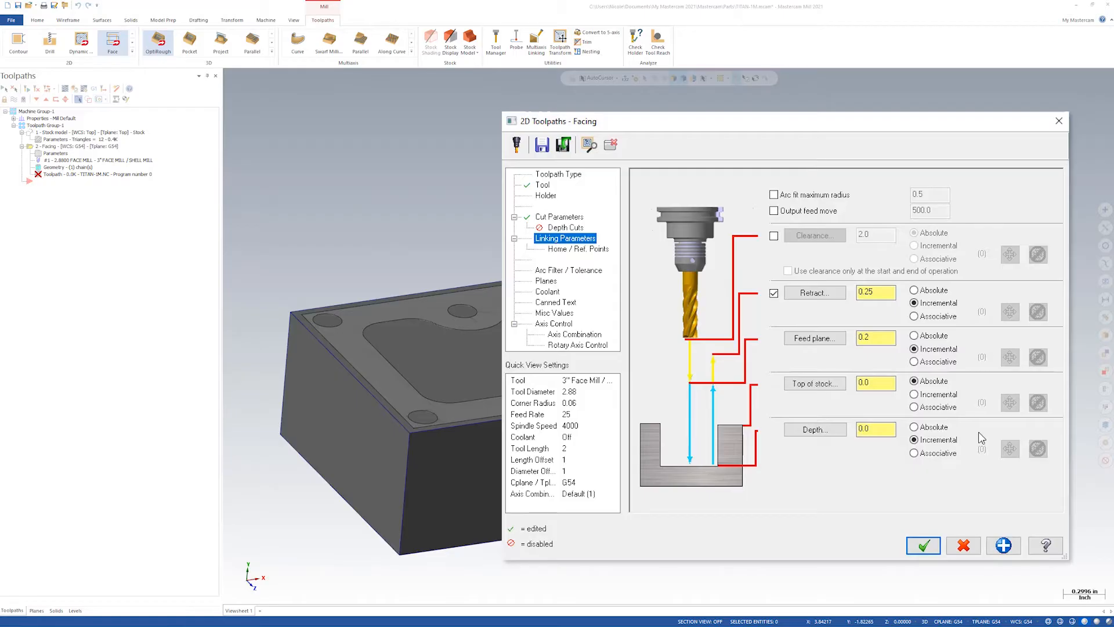
{"action": "left_click", "coordinate": [915, 428]}
{"action": "left_click", "coordinate": [915, 336]}
{"action": "left_click", "coordinate": [914, 291]}
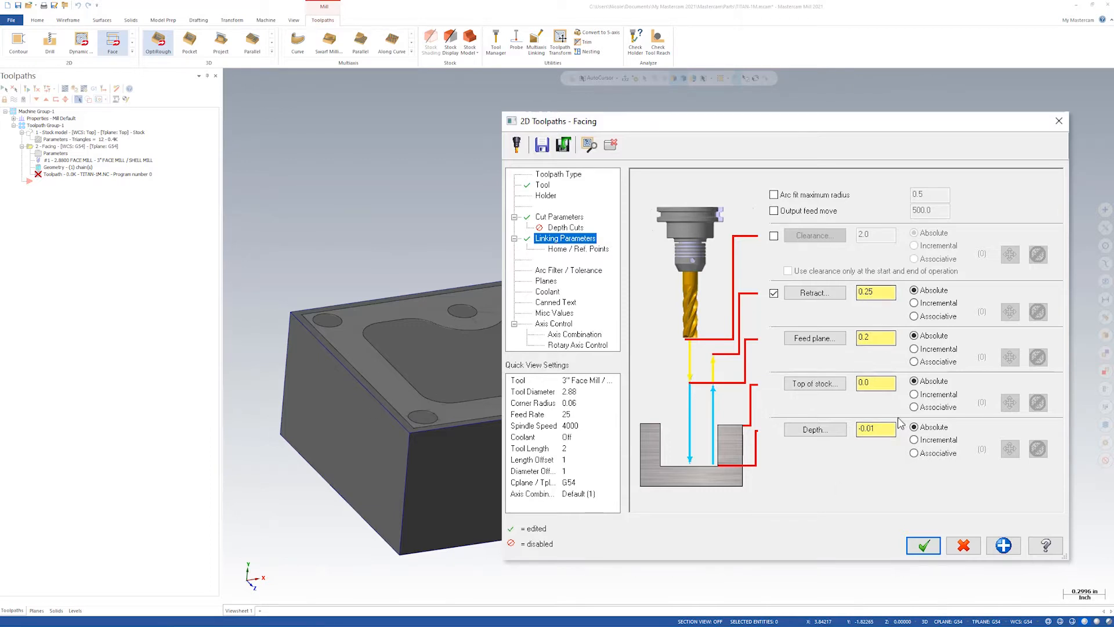
Set the facing toolpath's retract height to 0.2 and depth to 0, and edit the feed plane height
{"action": "left_click", "coordinate": [878, 428]}
{"action": "left_click", "coordinate": [891, 292]}
{"action": "key", "text": "BackSpace"}
{"action": "left_click", "coordinate": [888, 337]}
{"action": "key", "text": "BackSpace"}
{"action": "left_click", "coordinate": [864, 382]}
{"action": "double_click", "coordinate": [891, 427]}
{"action": "type", "text": "0"}
{"action": "left_click", "coordinate": [861, 429]}
{"action": "left_click", "coordinate": [885, 380]}
Turn on flood coolant for the facing operation and accept its parameters to generate the toolpath
{"action": "left_click", "coordinate": [576, 251]}
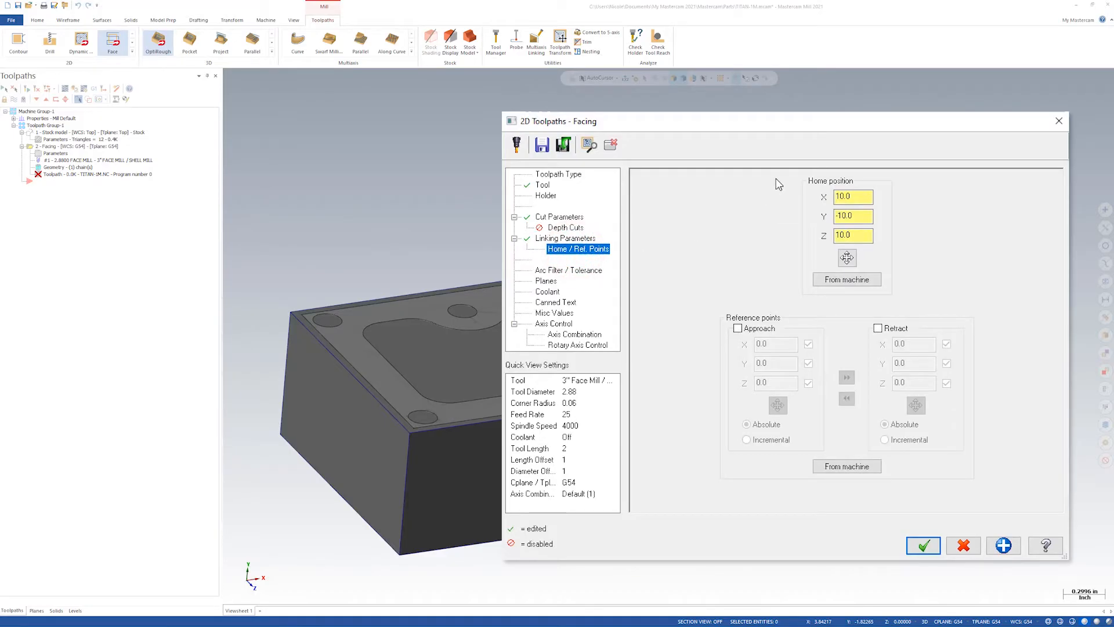
{"action": "left_click", "coordinate": [580, 271]}
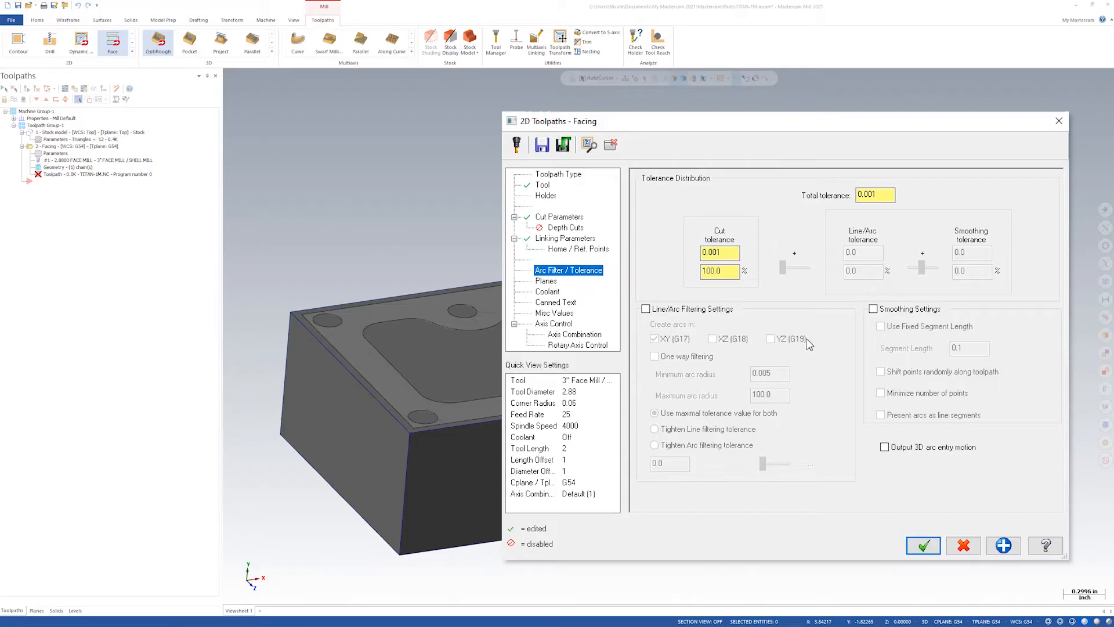
{"action": "left_click", "coordinate": [546, 281]}
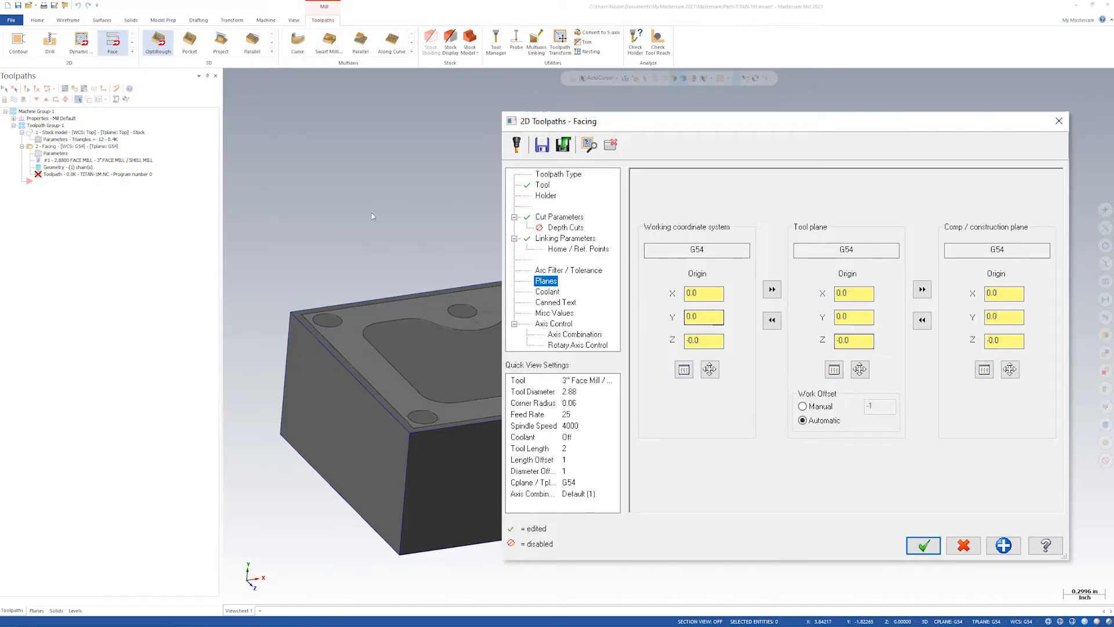
{"action": "left_click", "coordinate": [551, 292]}
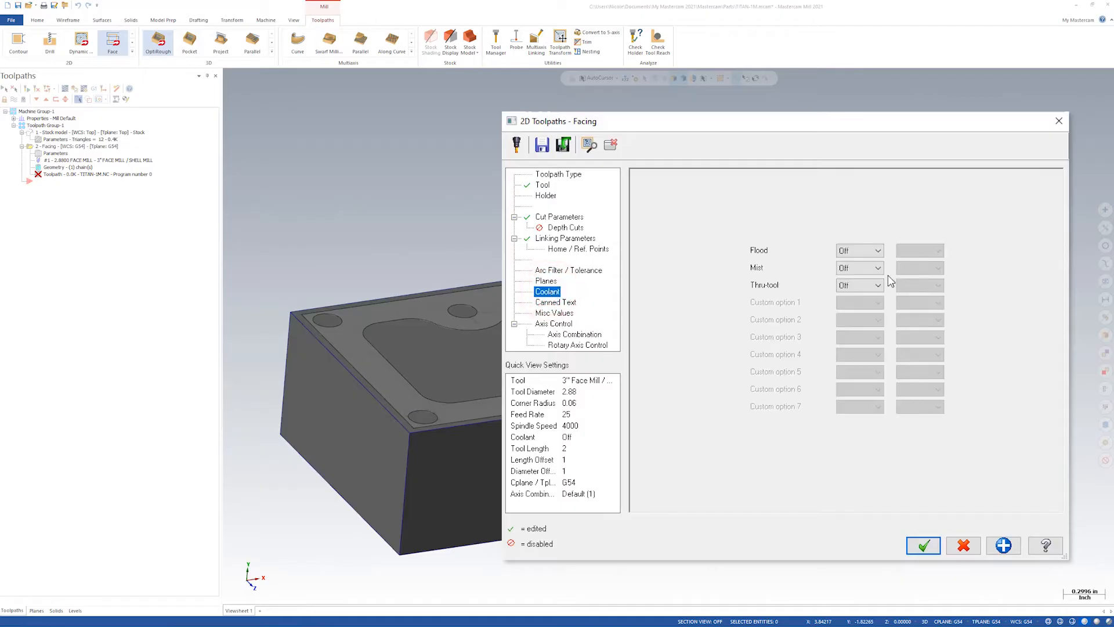
{"action": "left_click", "coordinate": [863, 251]}
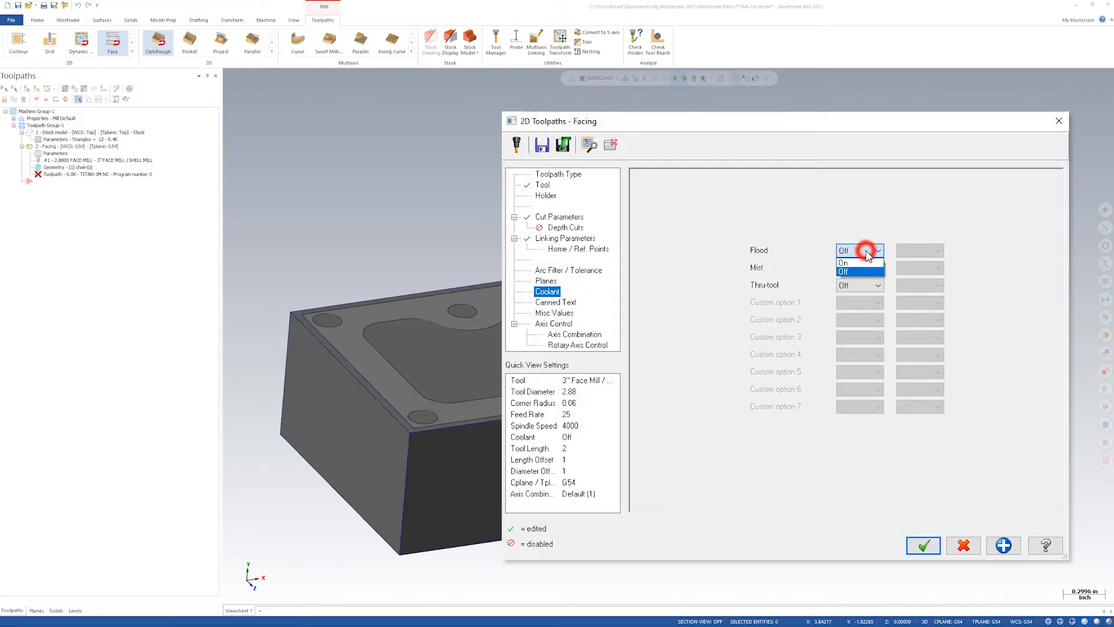
{"action": "left_click", "coordinate": [865, 265]}
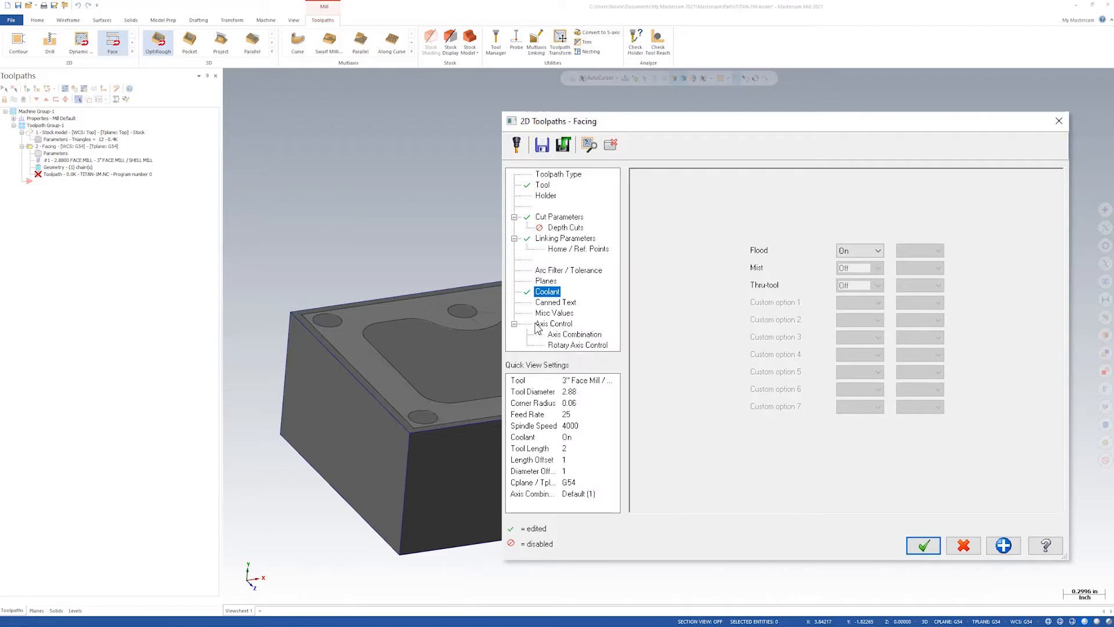
{"action": "left_click", "coordinate": [924, 546]}
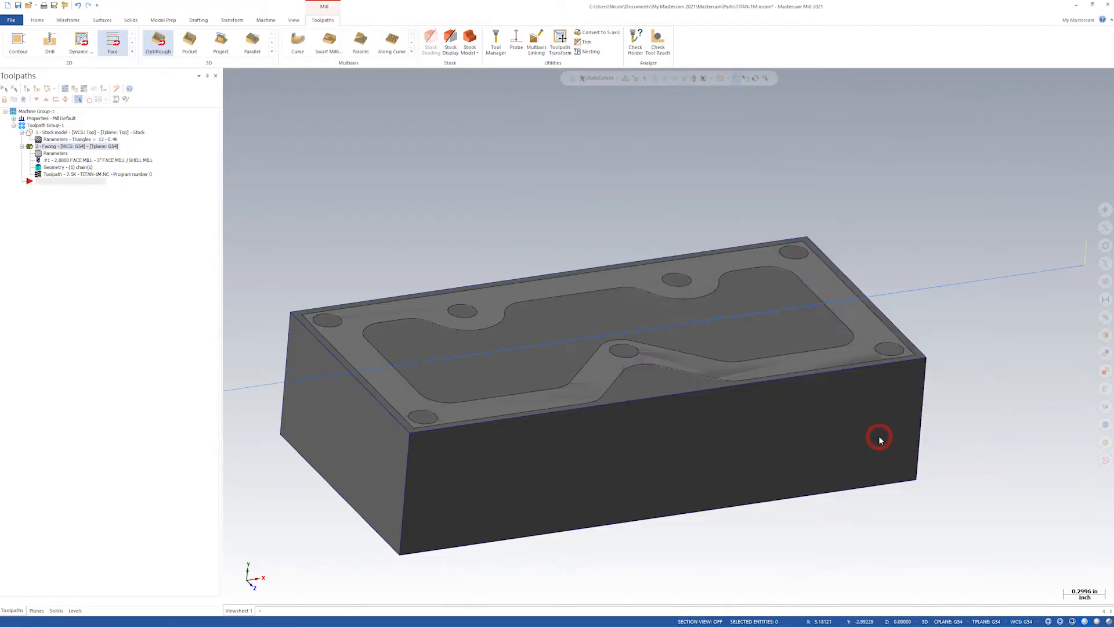
Backplot the facing toolpath at a faster playback speed and check the face mill's pass over the stock from the side
{"action": "scroll", "coordinate": [879, 436], "scroll_direction": "down", "scroll_amount": 5}
{"action": "middle_click_drag", "start_coordinate": [565, 453], "coordinate": [355, 388]}
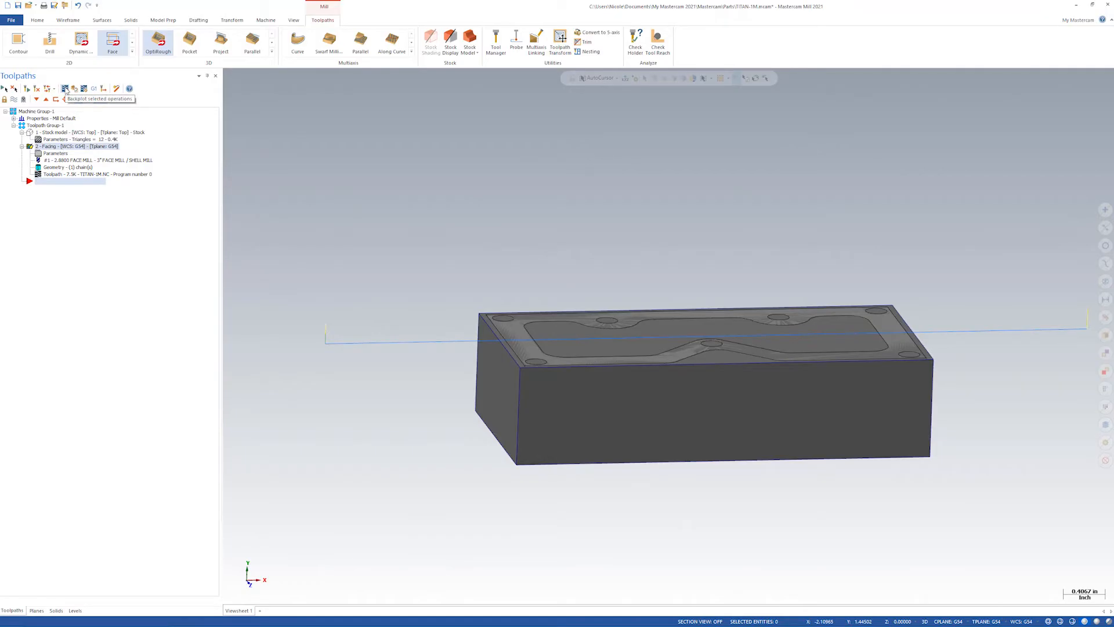
{"action": "left_click", "coordinate": [65, 89]}
{"action": "middle_click_drag", "start_coordinate": [363, 375], "coordinate": [373, 303]}
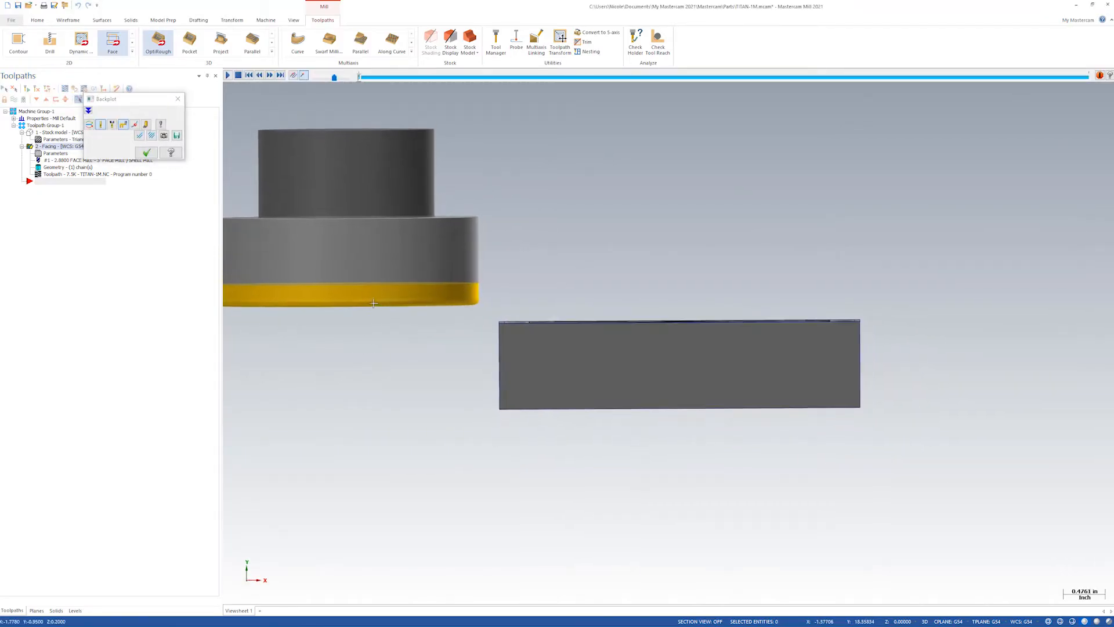
{"action": "scroll", "coordinate": [373, 303], "scroll_direction": "down", "scroll_amount": 5}
{"action": "middle_click_drag", "start_coordinate": [333, 194], "coordinate": [326, 212]}
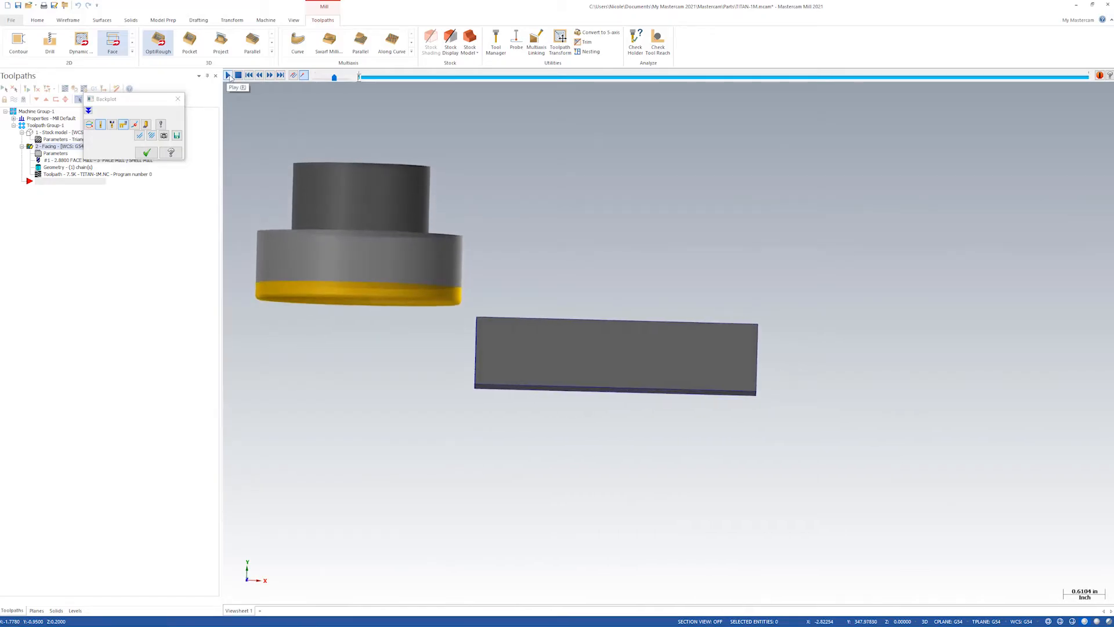
{"action": "left_click", "coordinate": [229, 76]}
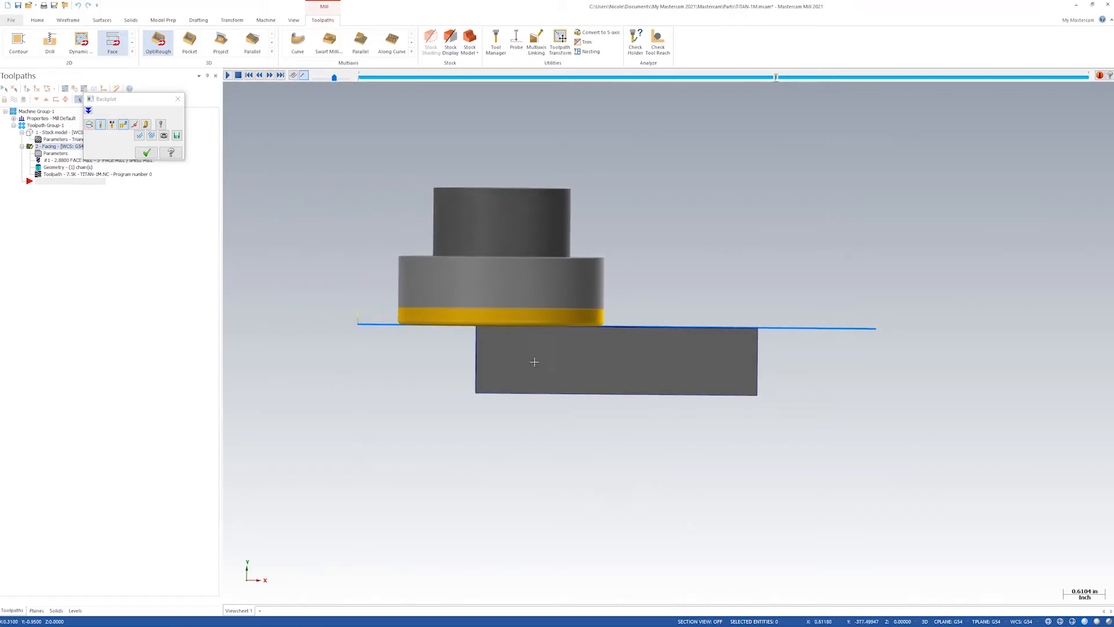
{"action": "left_click_drag", "start_coordinate": [333, 78], "coordinate": [340, 78]}
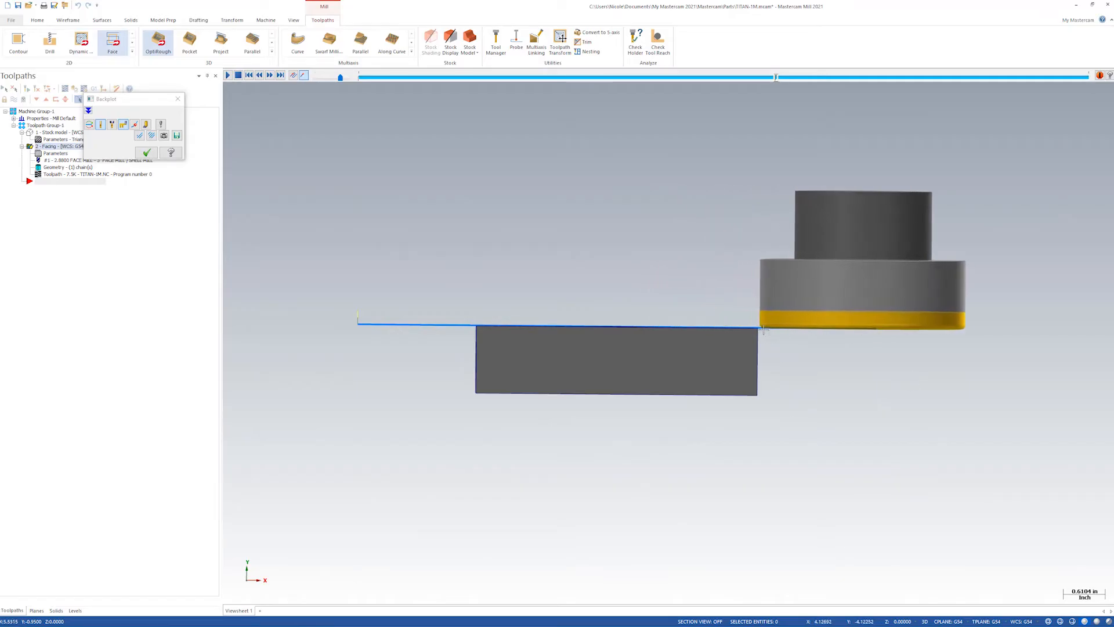
{"action": "middle_click_drag", "start_coordinate": [734, 534], "coordinate": [724, 513]}
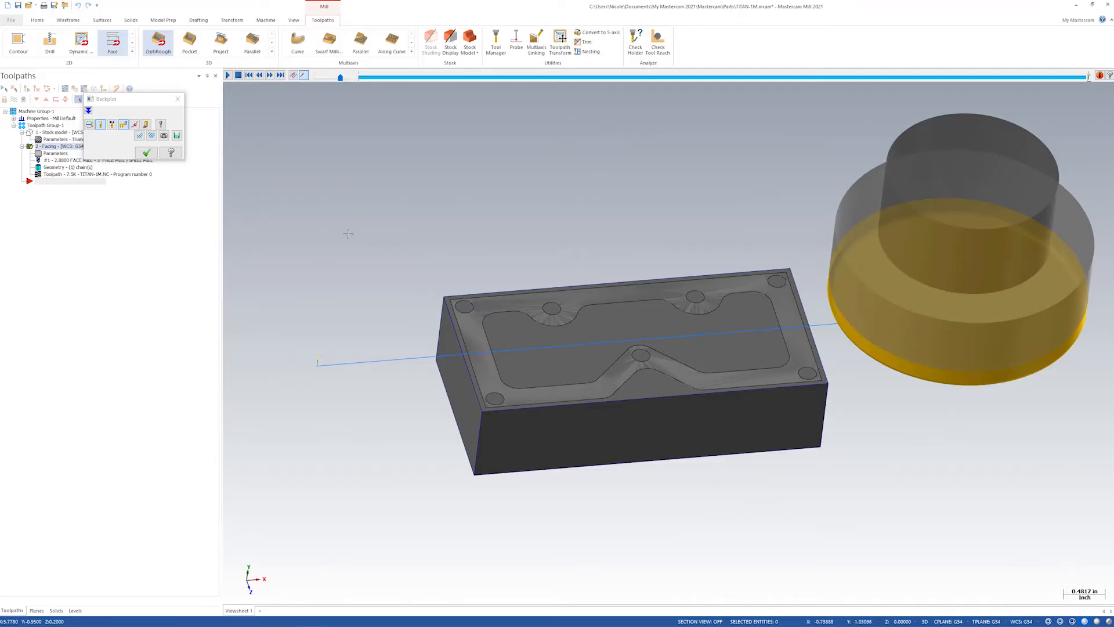
{"action": "left_click", "coordinate": [146, 152]}
{"action": "middle_click_drag", "start_coordinate": [343, 171], "coordinate": [342, 167]}
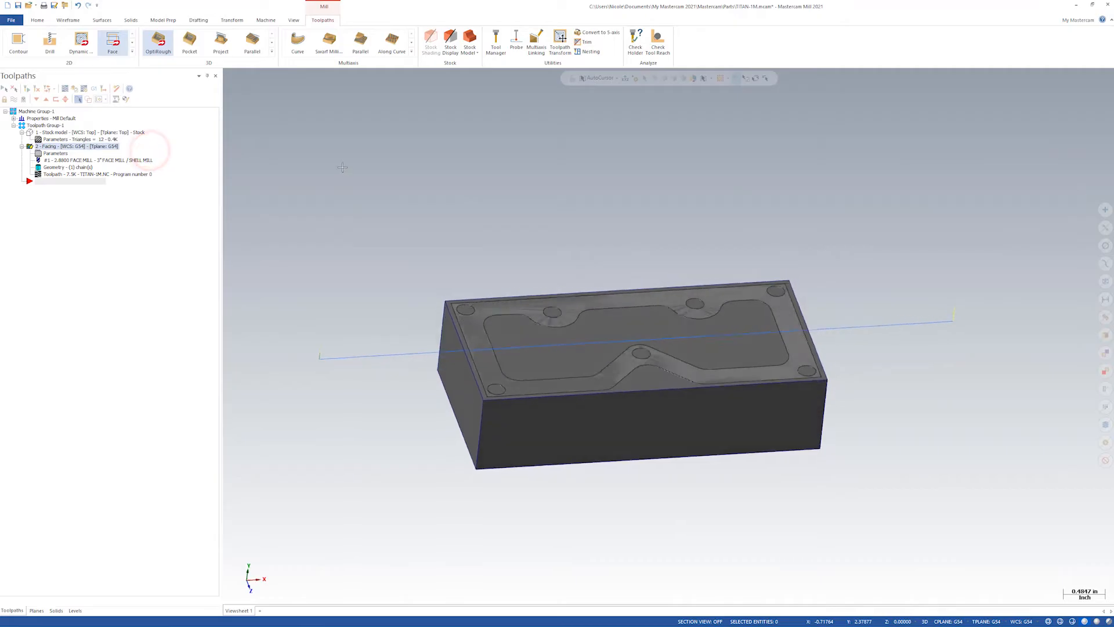
Start a Dynamic OptiRough toolpath, begin choosing its machining geometry and hide the Stock level to expose the part
{"action": "scroll", "coordinate": [340, 168], "scroll_direction": "up", "scroll_amount": 3}
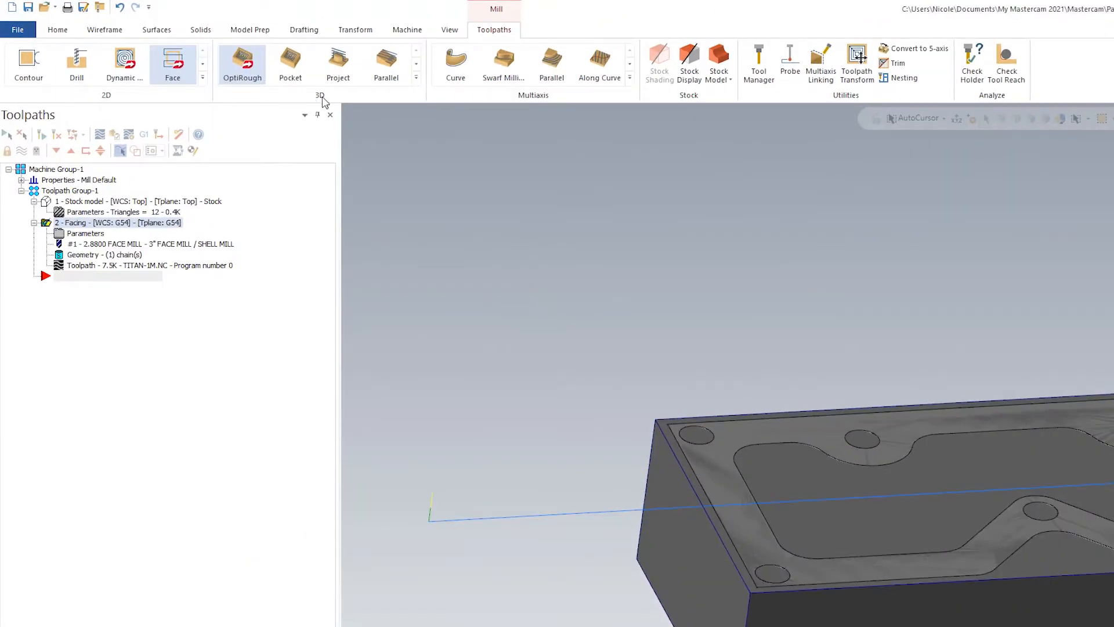
{"action": "left_click", "coordinate": [244, 64]}
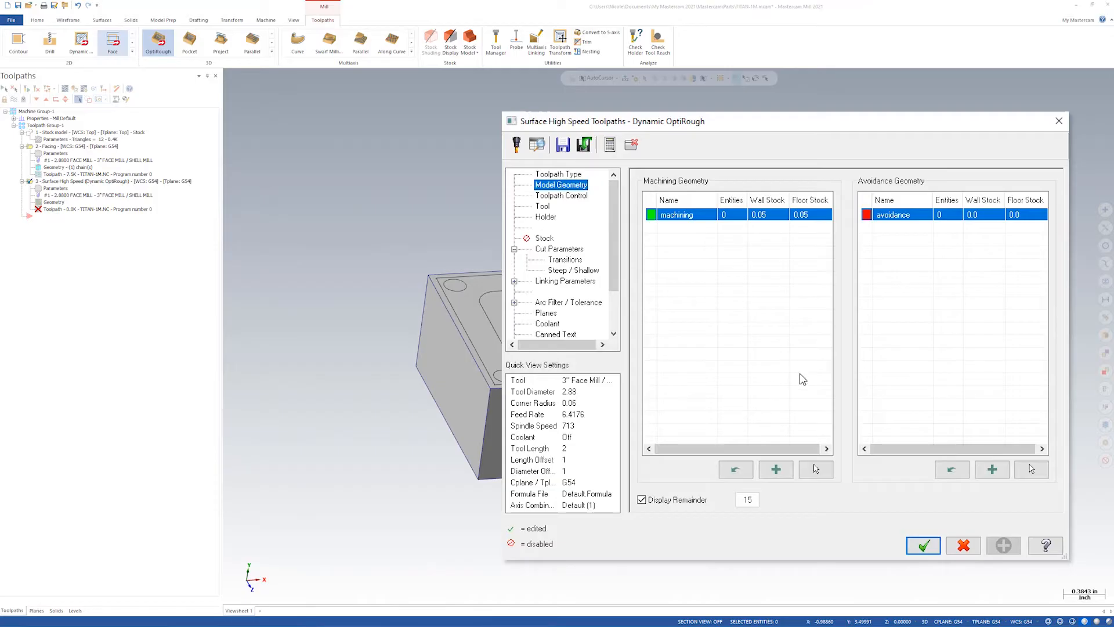
{"action": "left_click", "coordinate": [815, 470]}
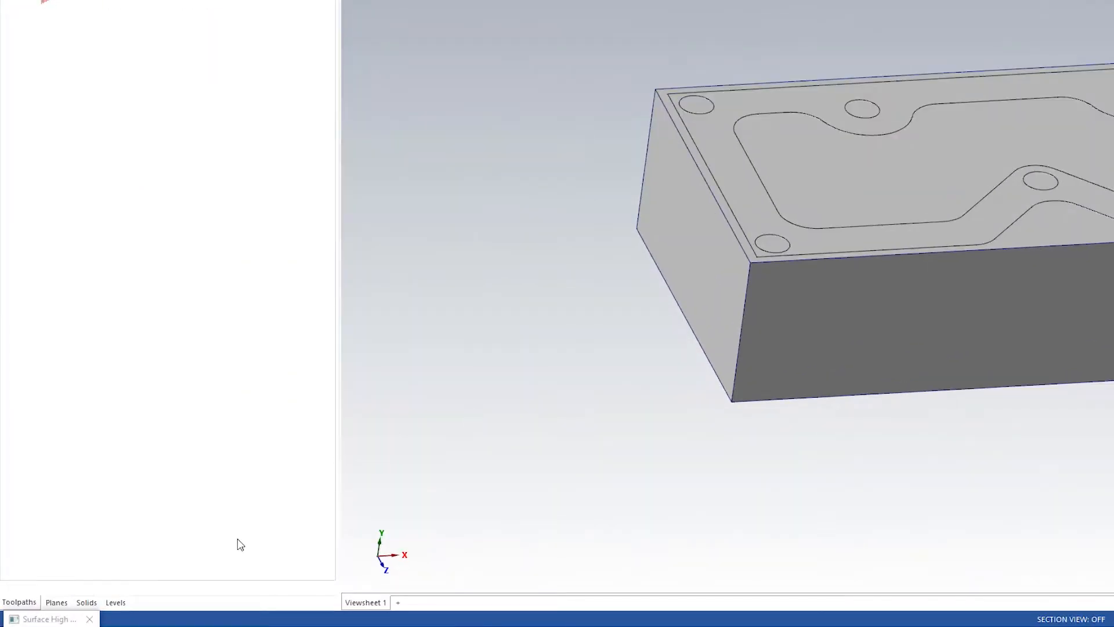
{"action": "left_click", "coordinate": [116, 603]}
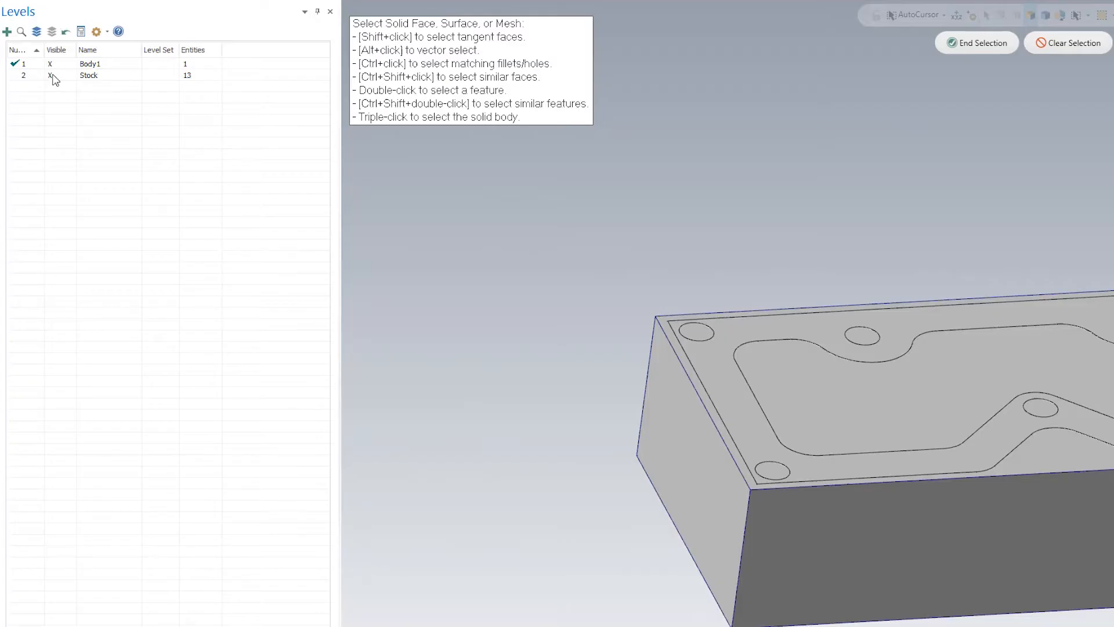
{"action": "left_click", "coordinate": [51, 76]}
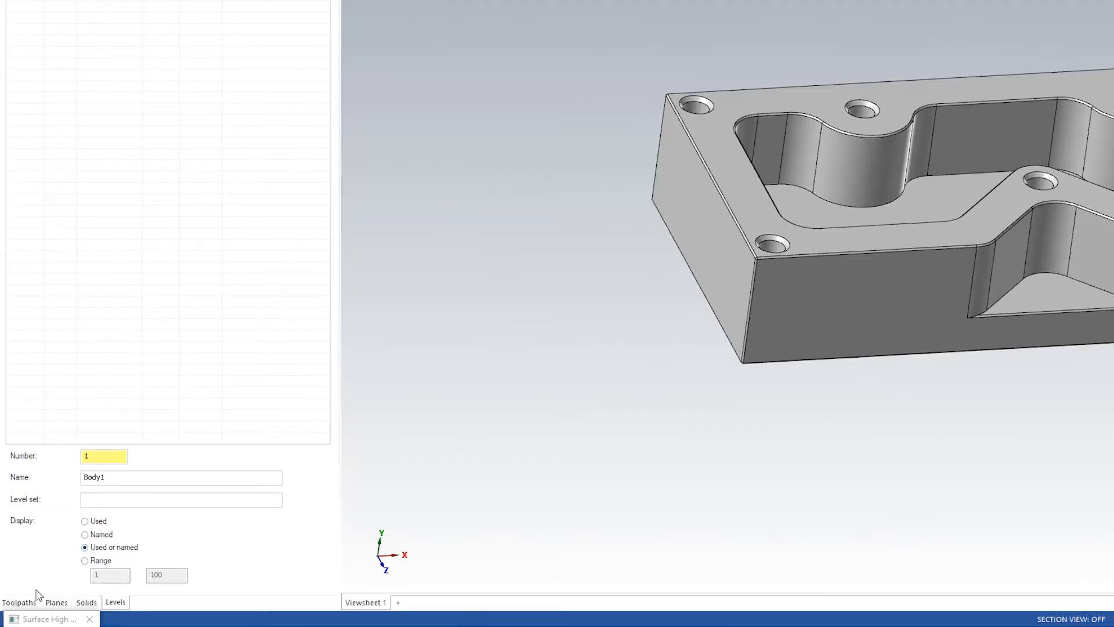
{"action": "left_click", "coordinate": [19, 602]}
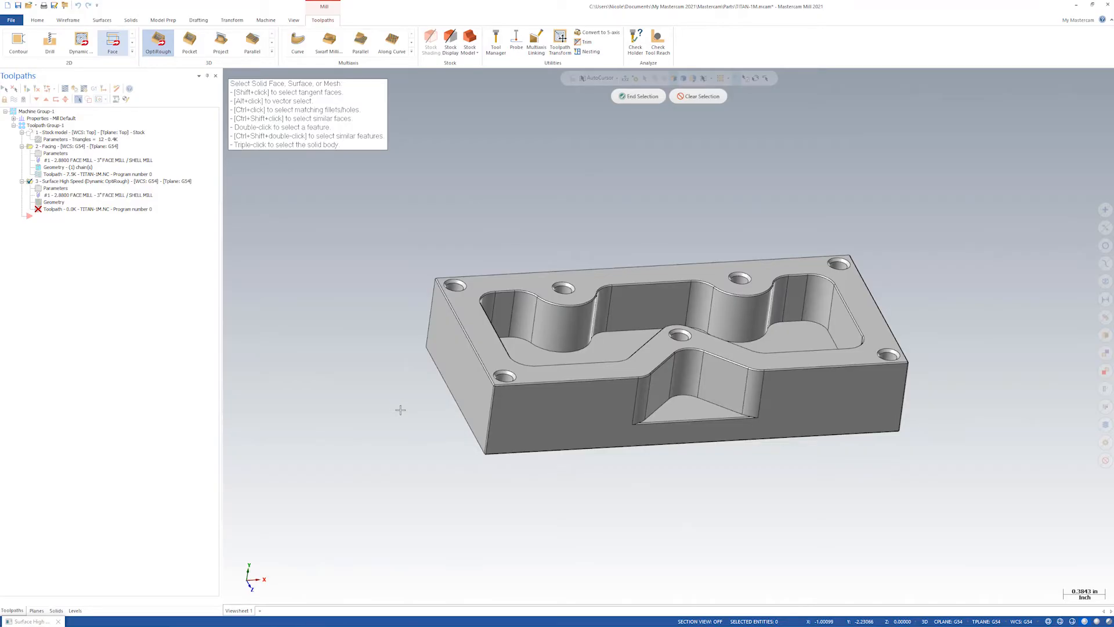
Select the entire solid body of the part as the OptiRough machining geometry
{"action": "scroll", "coordinate": [259, 145], "scroll_direction": "up", "scroll_amount": 5}
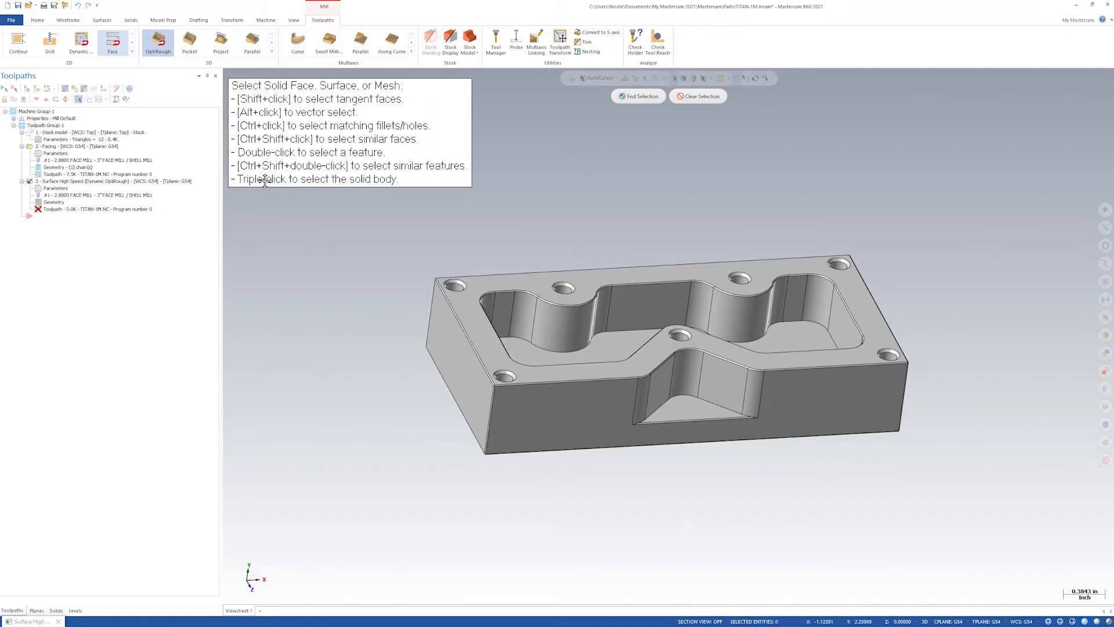
{"action": "scroll", "coordinate": [361, 182], "scroll_direction": "down", "scroll_amount": 1}
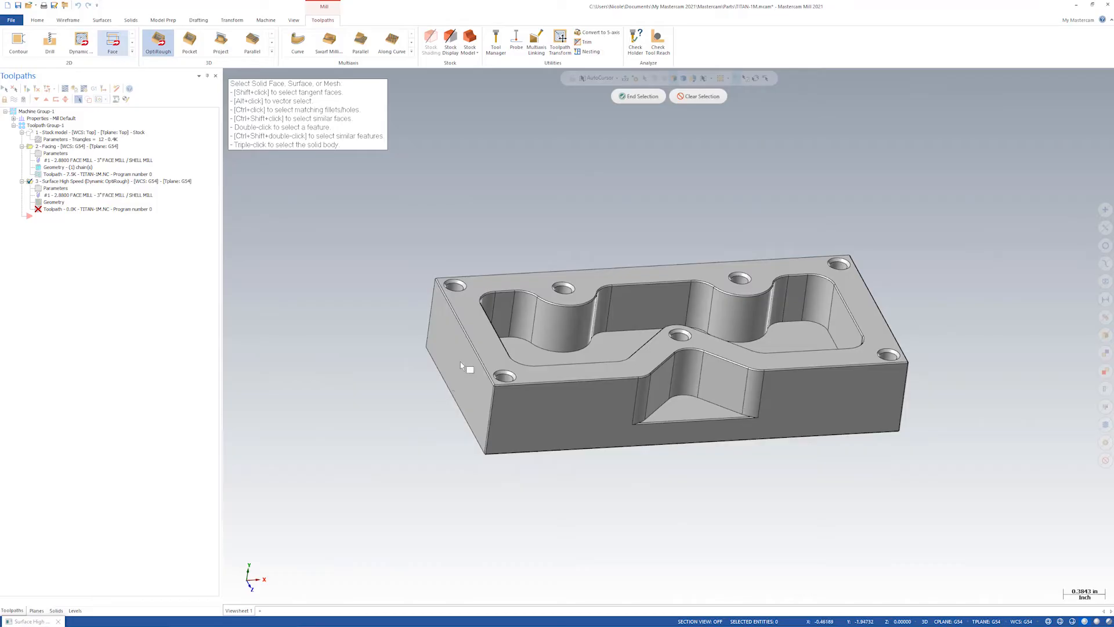
{"action": "triple_click", "coordinate": [481, 332]}
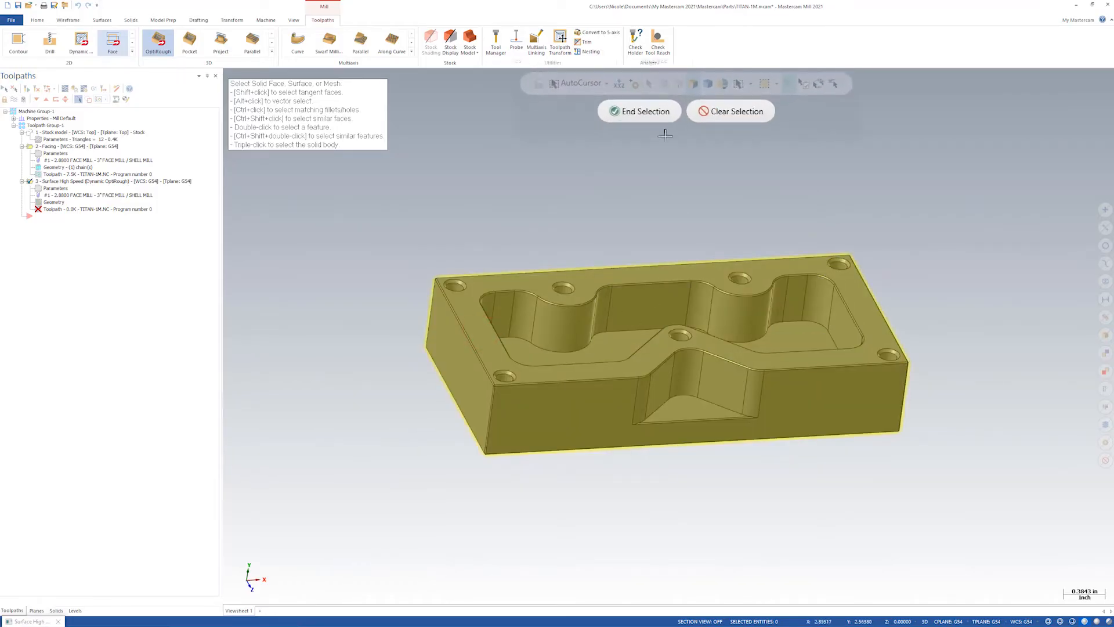
{"action": "left_click", "coordinate": [646, 110]}
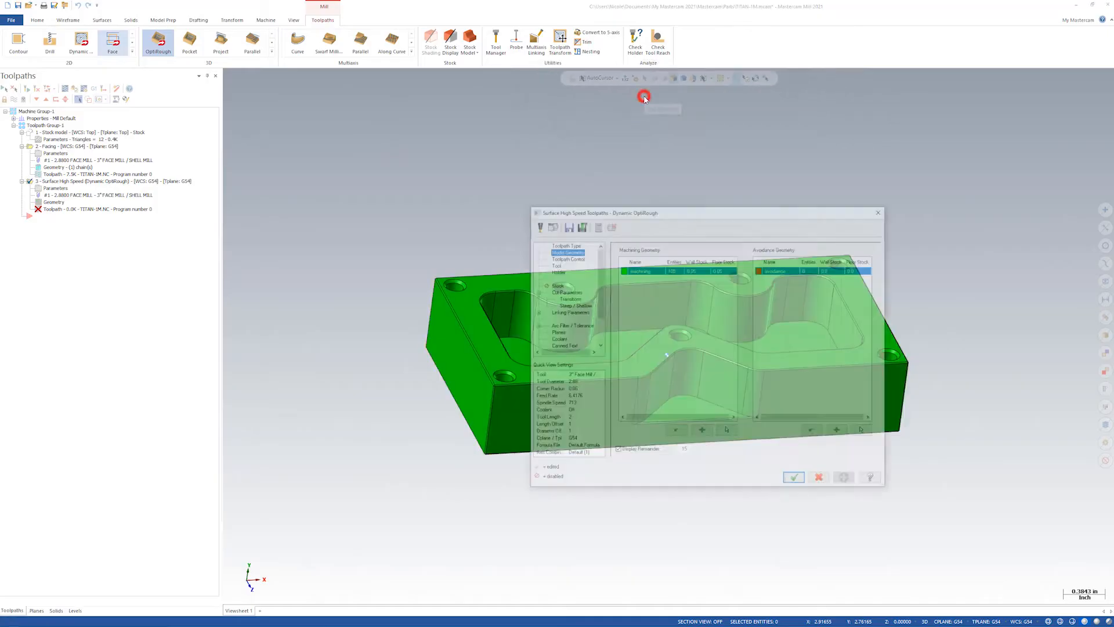
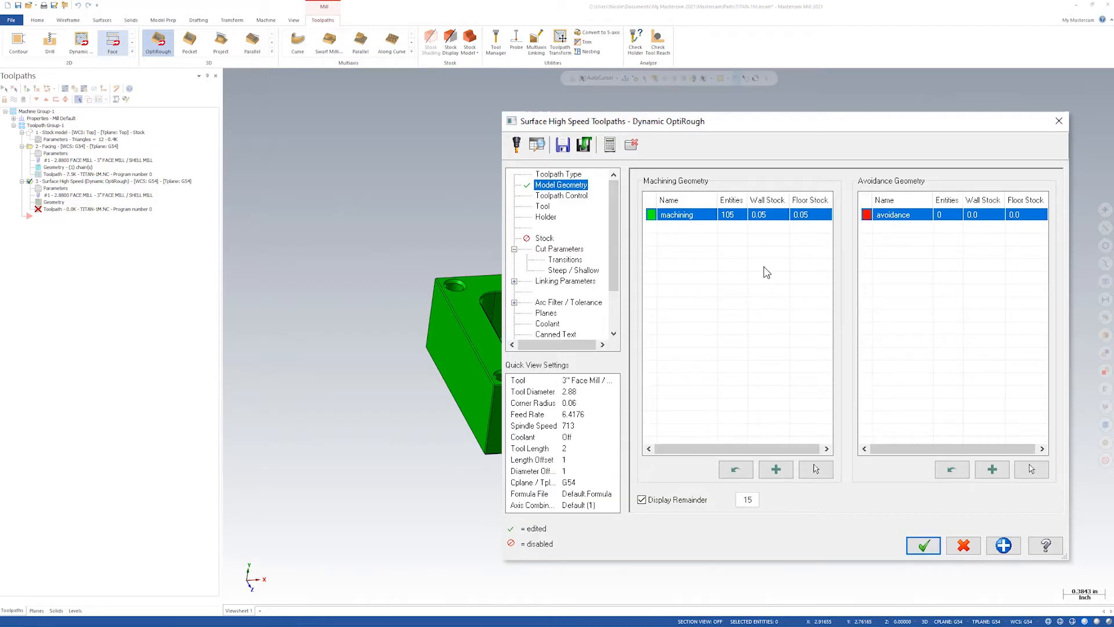
Set both the wall stock and the floor stock of the machining geometry to 0.005
{"action": "double_click", "coordinate": [772, 219]}
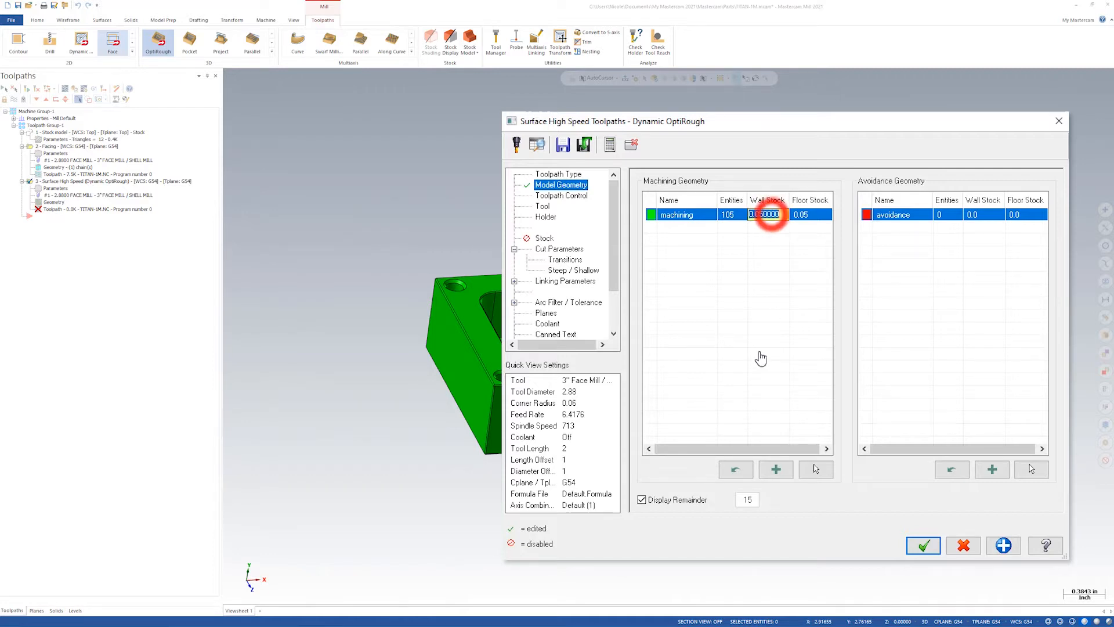
{"action": "type", "text": ".005"}
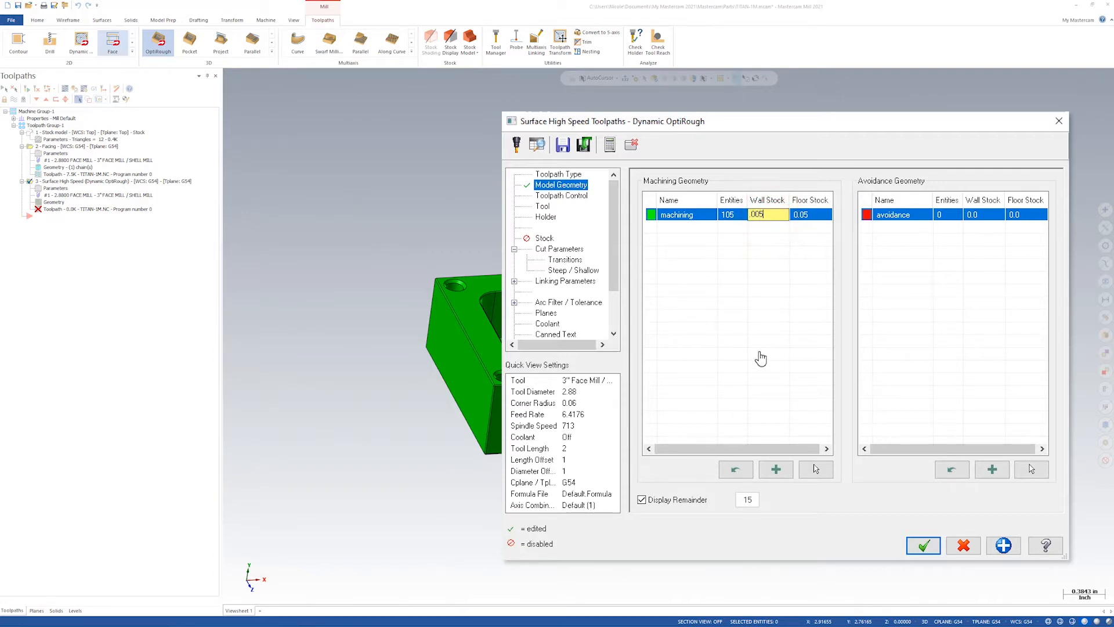
{"action": "left_click", "coordinate": [783, 304]}
{"action": "double_click", "coordinate": [809, 216]}
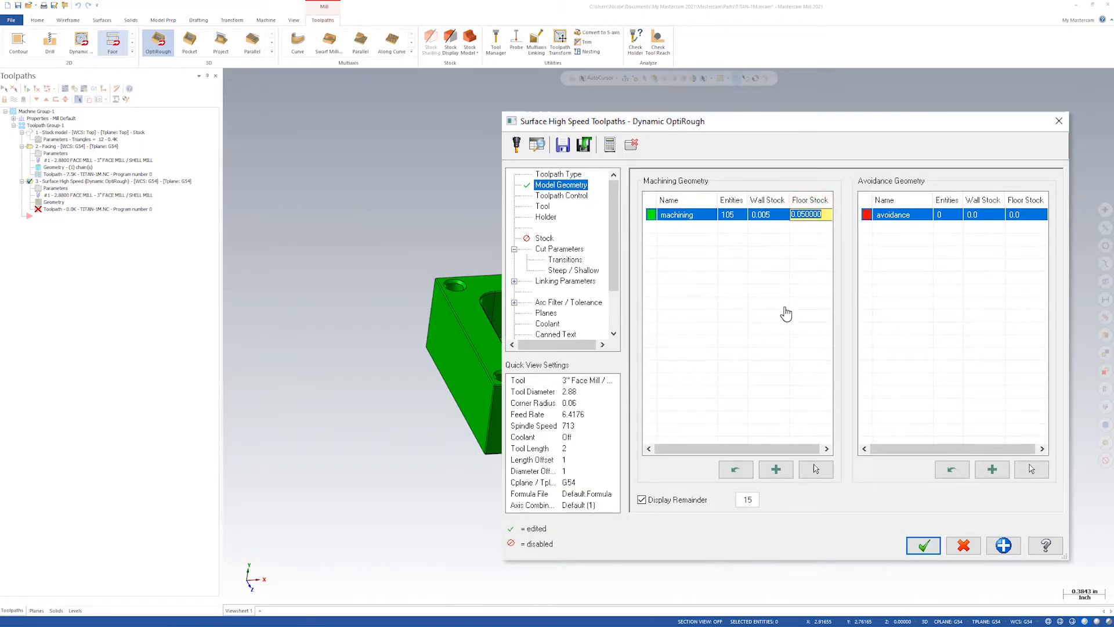
{"action": "type", "text": ".005"}
{"action": "key", "text": "Return"}
Chain the outer edge loop around the part's bottom face as the toolpath's containment boundary
{"action": "left_click", "coordinate": [568, 198]}
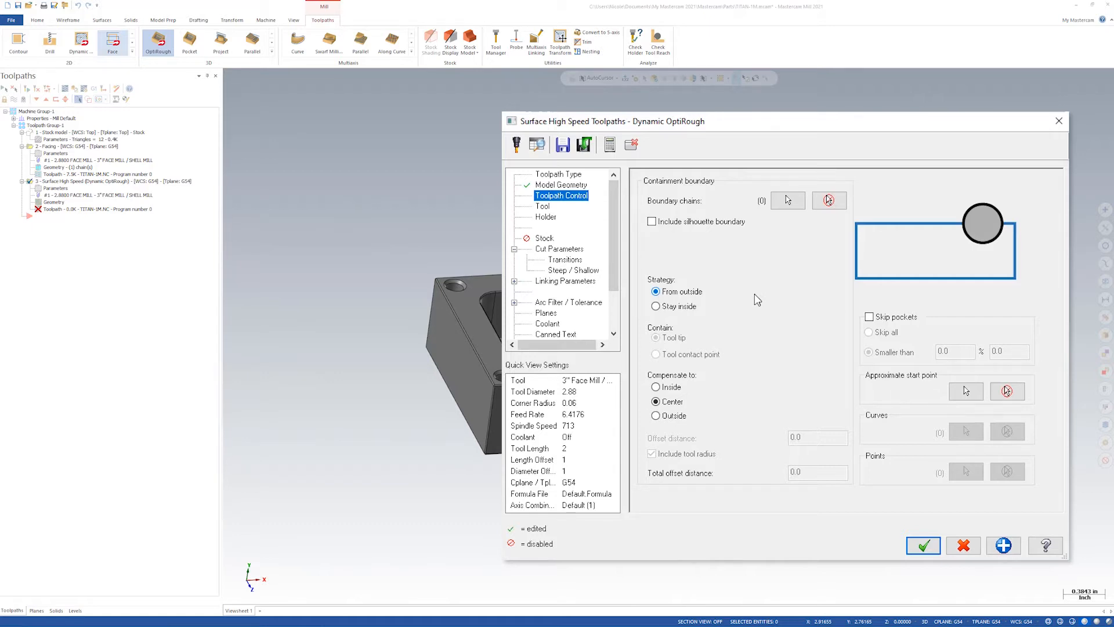
{"action": "left_click", "coordinate": [787, 201]}
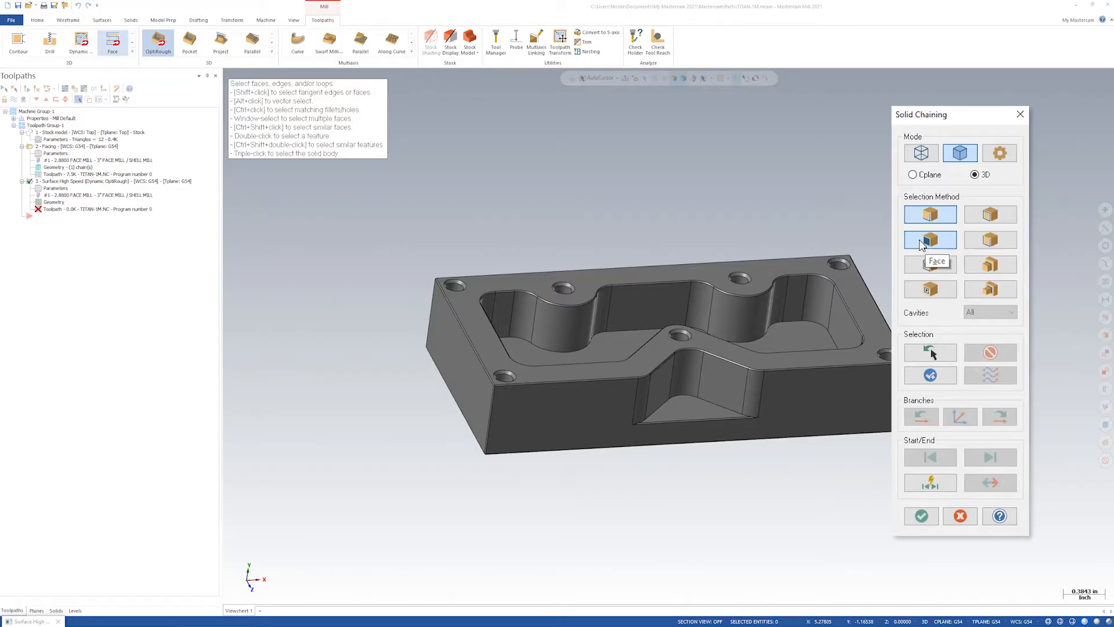
{"action": "left_click", "coordinate": [927, 216]}
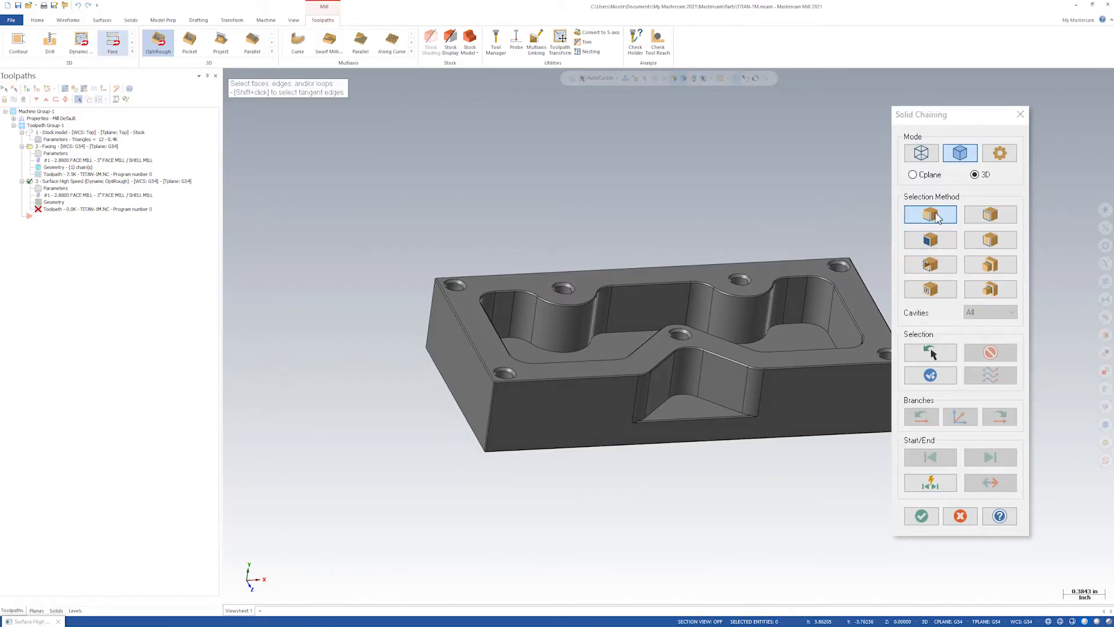
{"action": "middle_click_drag", "start_coordinate": [867, 484], "coordinate": [840, 495]}
{"action": "scroll", "coordinate": [844, 477], "scroll_direction": "up", "scroll_amount": 5}
{"action": "middle_click_drag", "start_coordinate": [798, 537], "coordinate": [846, 369]}
{"action": "scroll", "coordinate": [799, 531], "scroll_direction": "up", "scroll_amount": 1}
{"action": "scroll", "coordinate": [827, 390], "scroll_direction": "up", "scroll_amount": 1}
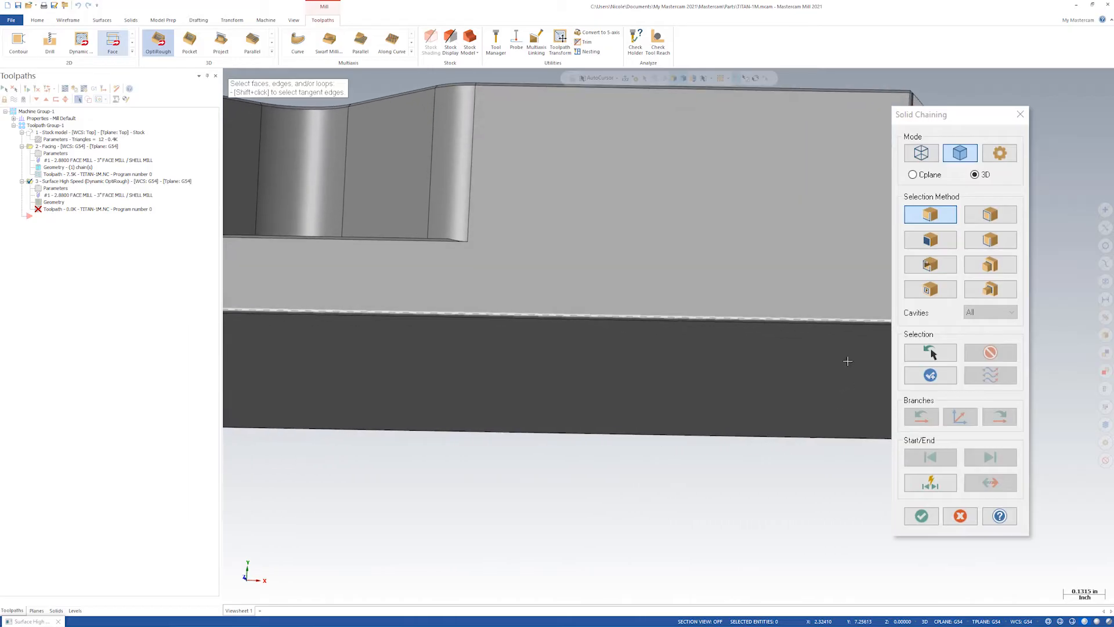
{"action": "left_click", "coordinate": [864, 321]}
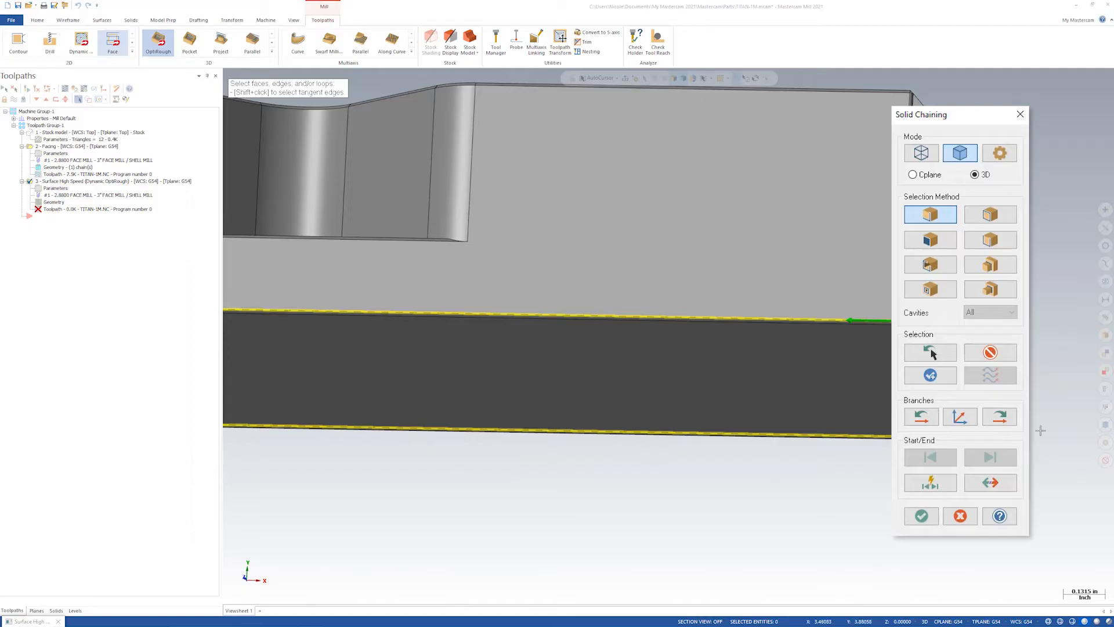
{"action": "middle_click_drag", "start_coordinate": [473, 363], "coordinate": [777, 571]}
{"action": "scroll", "coordinate": [732, 557], "scroll_direction": "down", "scroll_amount": 4}
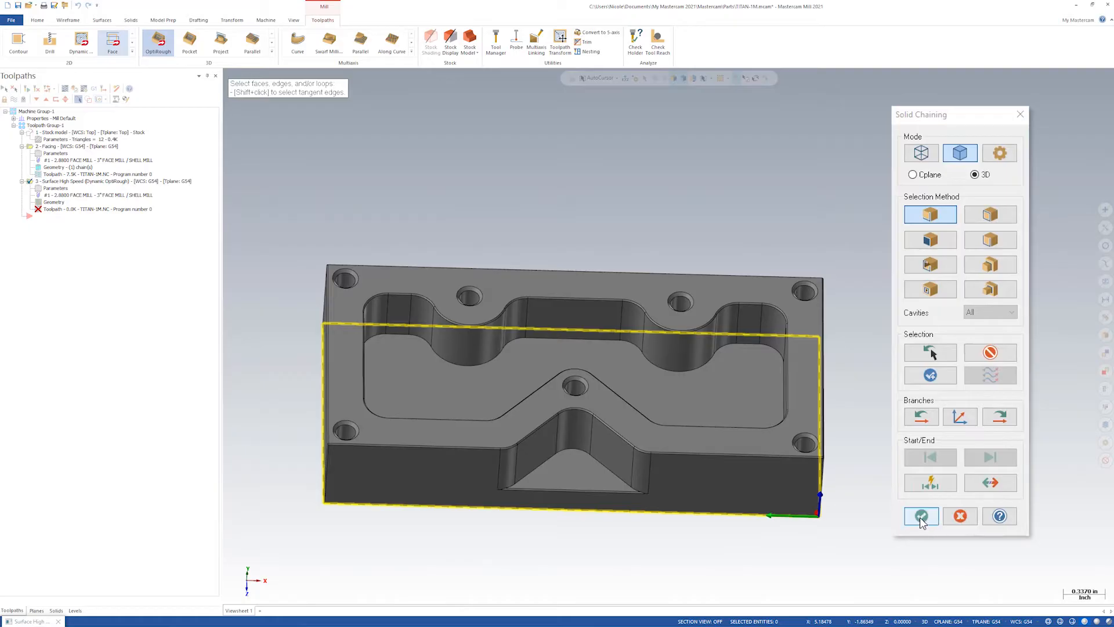
{"action": "left_click", "coordinate": [921, 515]}
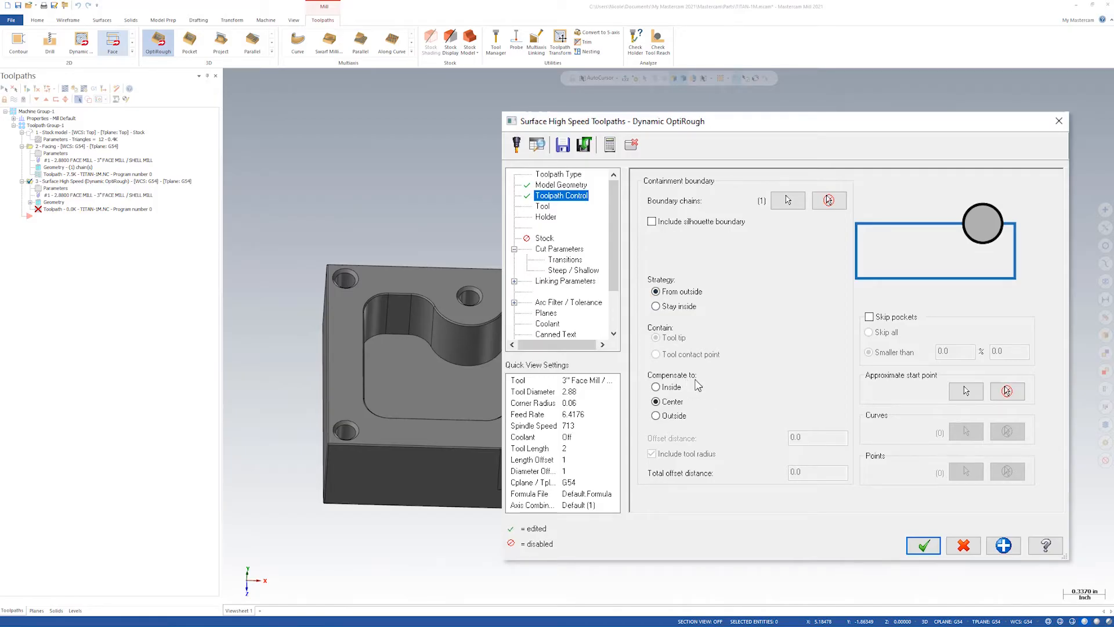
Compensate the tool to the outside of the containment boundary and edit the offset distance
{"action": "left_click", "coordinate": [656, 417]}
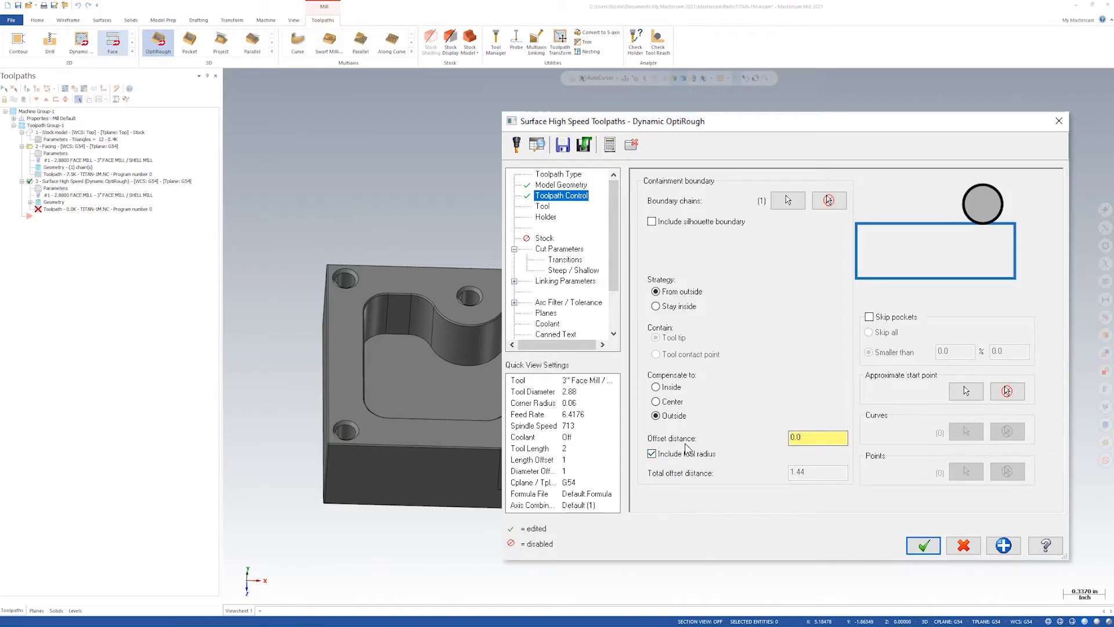
{"action": "left_click_drag", "start_coordinate": [824, 435], "coordinate": [698, 435]}
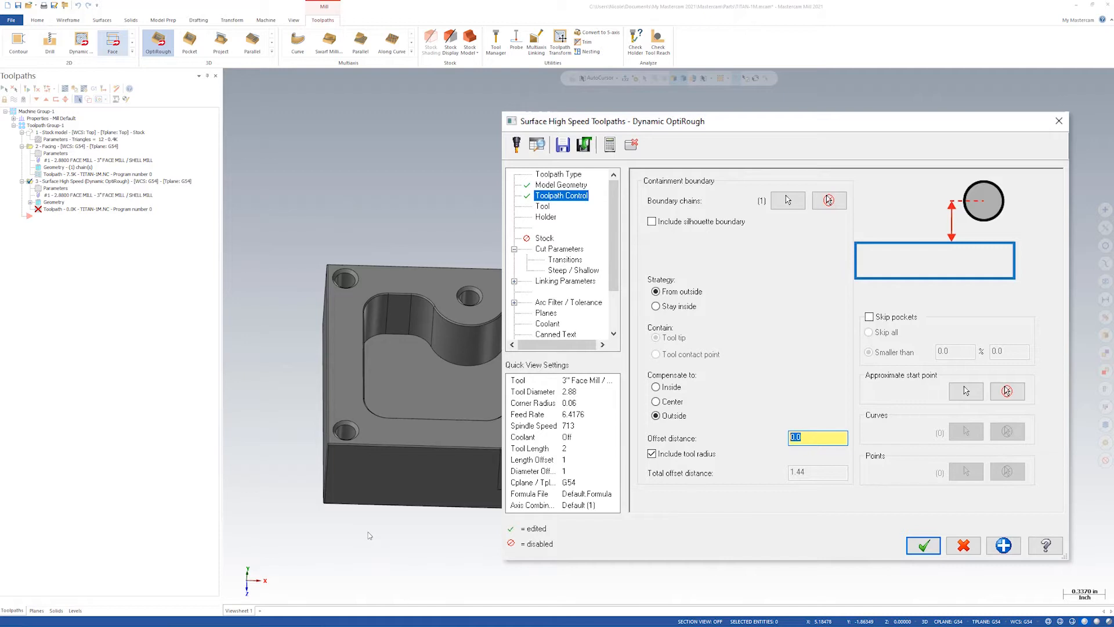
{"action": "type", "text": "1"}
{"action": "key", "text": "BackSpace"}
Assign the 3/8 flat endmill with feed rate 25, plunge rate 100, spindle speed 4000 and retract rate 100
{"action": "left_click", "coordinate": [543, 206]}
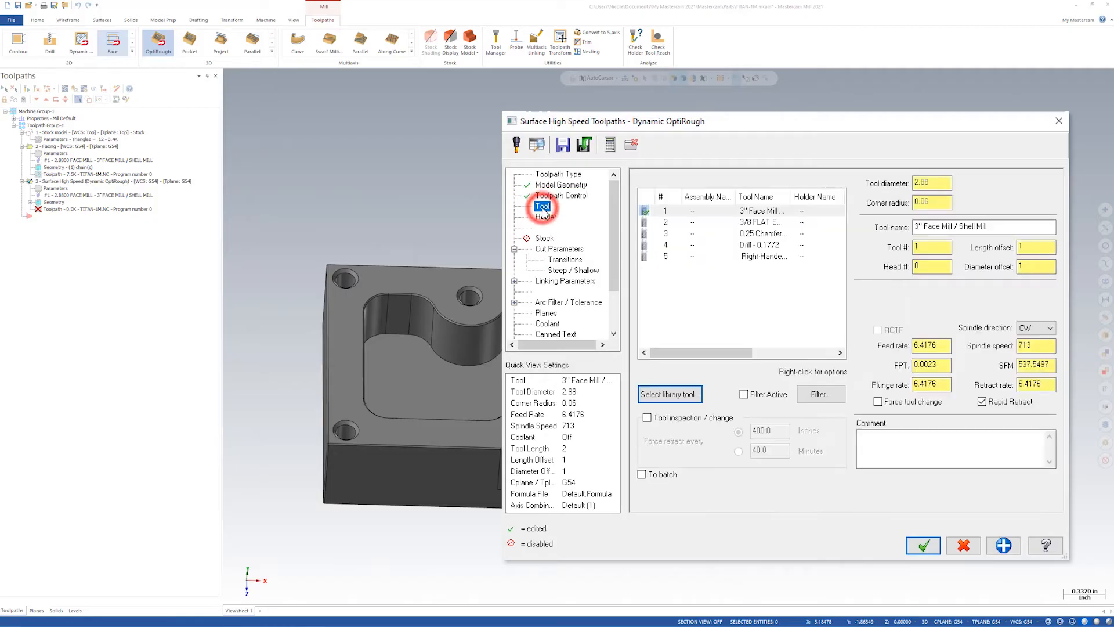
{"action": "left_click", "coordinate": [760, 223]}
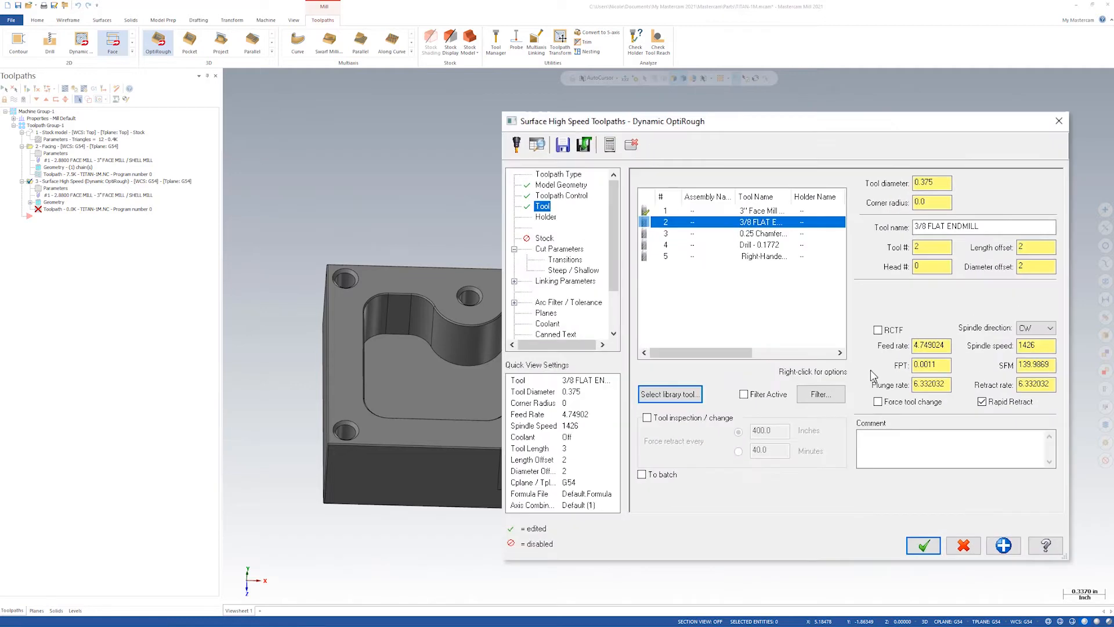
{"action": "double_click", "coordinate": [947, 347]}
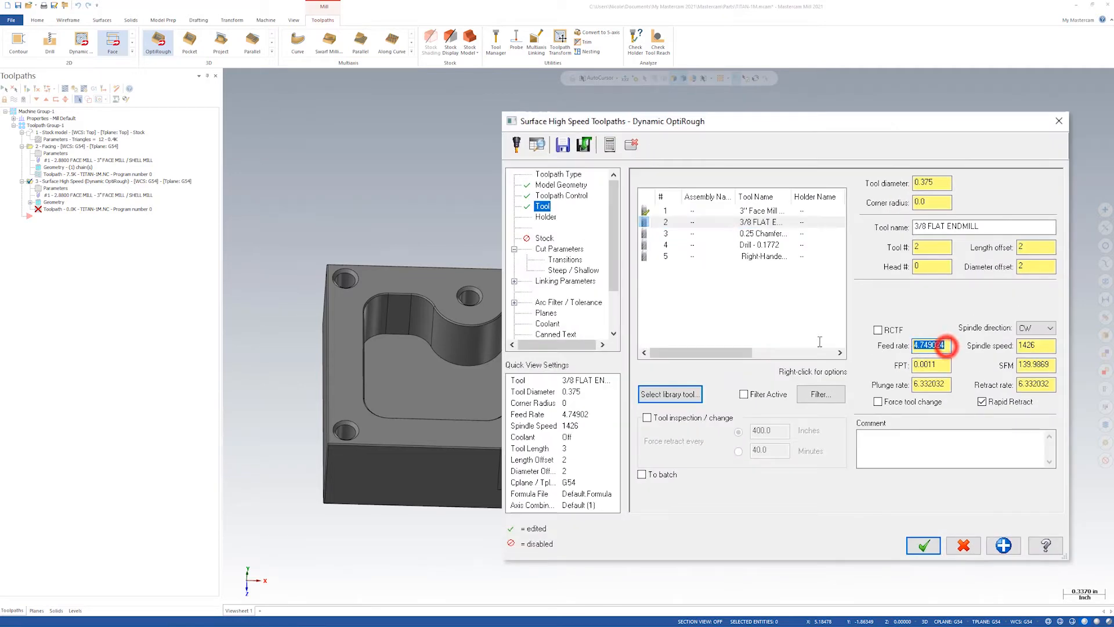
{"action": "type", "text": "25"}
{"action": "left_click", "coordinate": [942, 383]}
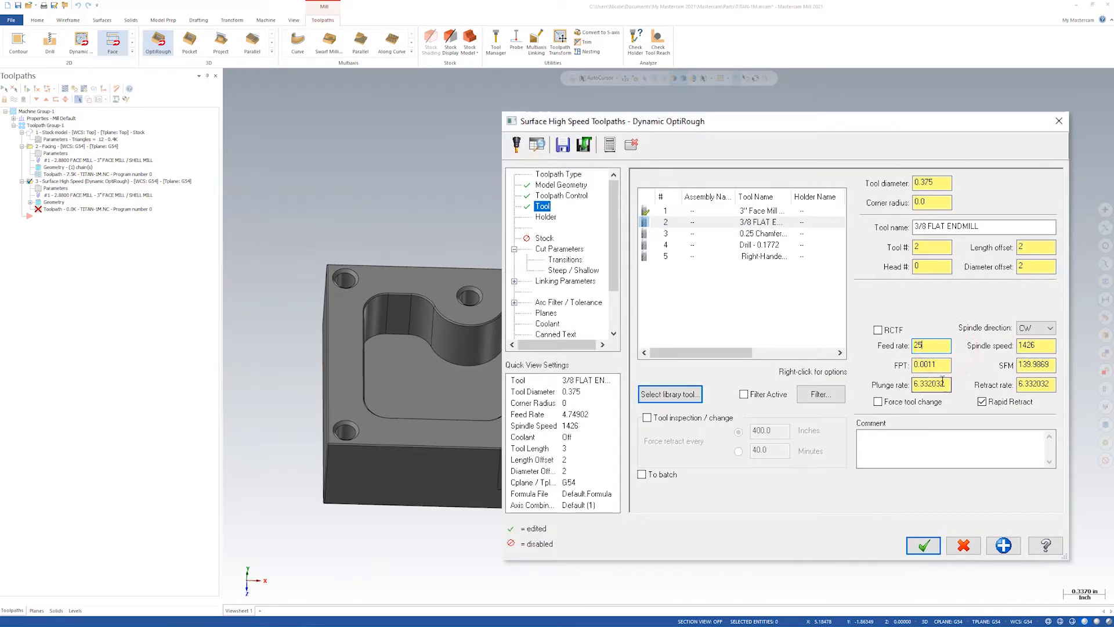
{"action": "double_click", "coordinate": [944, 383]}
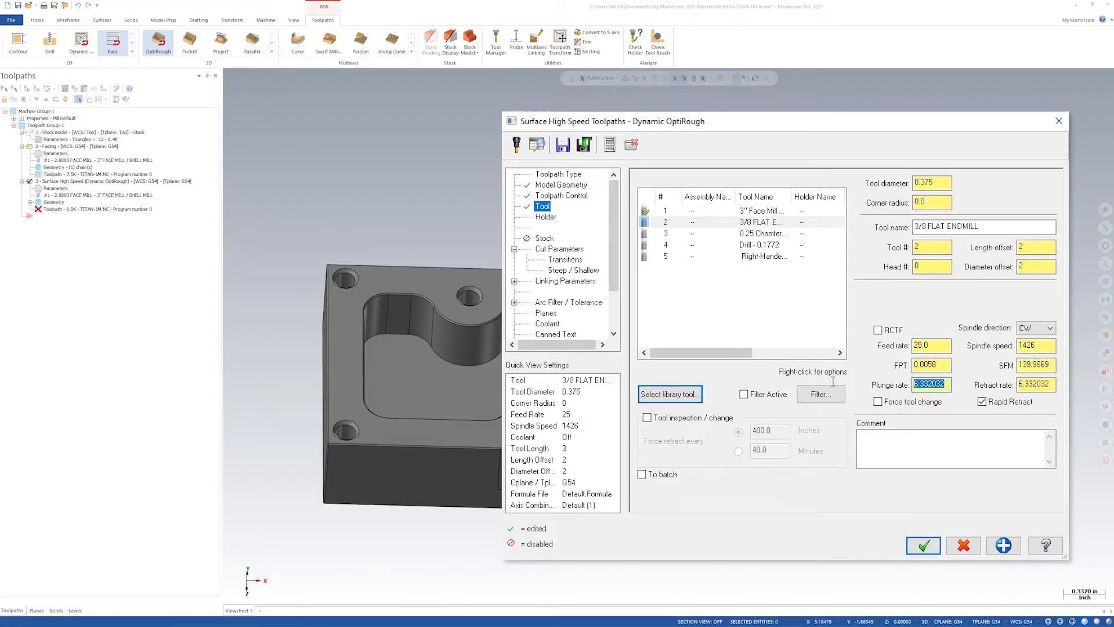
{"action": "type", "text": "100"}
{"action": "double_click", "coordinate": [1045, 345]}
{"action": "type", "text": "4000"}
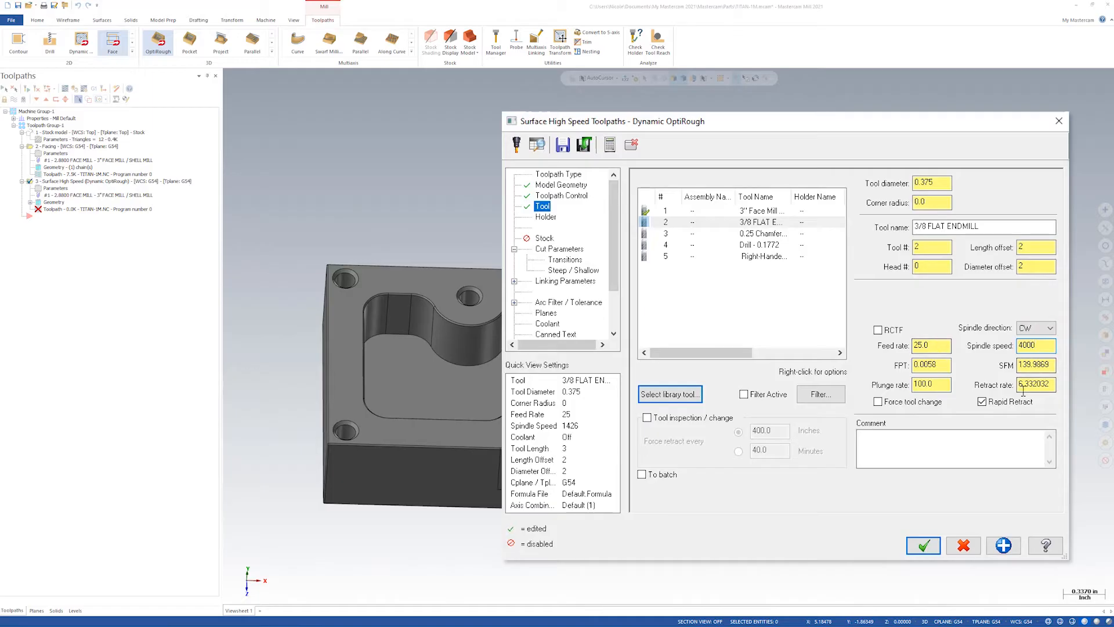
{"action": "double_click", "coordinate": [1031, 384]}
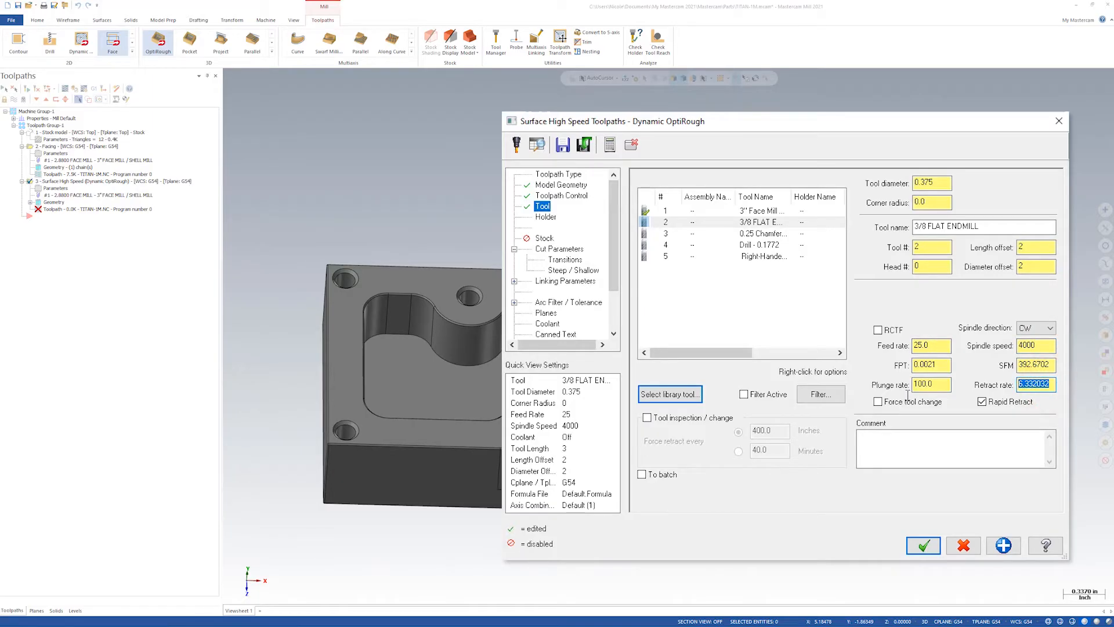
{"action": "type", "text": "100"}
Enable rest material computed from one other operation, the stock model, and open the cut parameters
{"action": "left_click", "coordinate": [545, 217]}
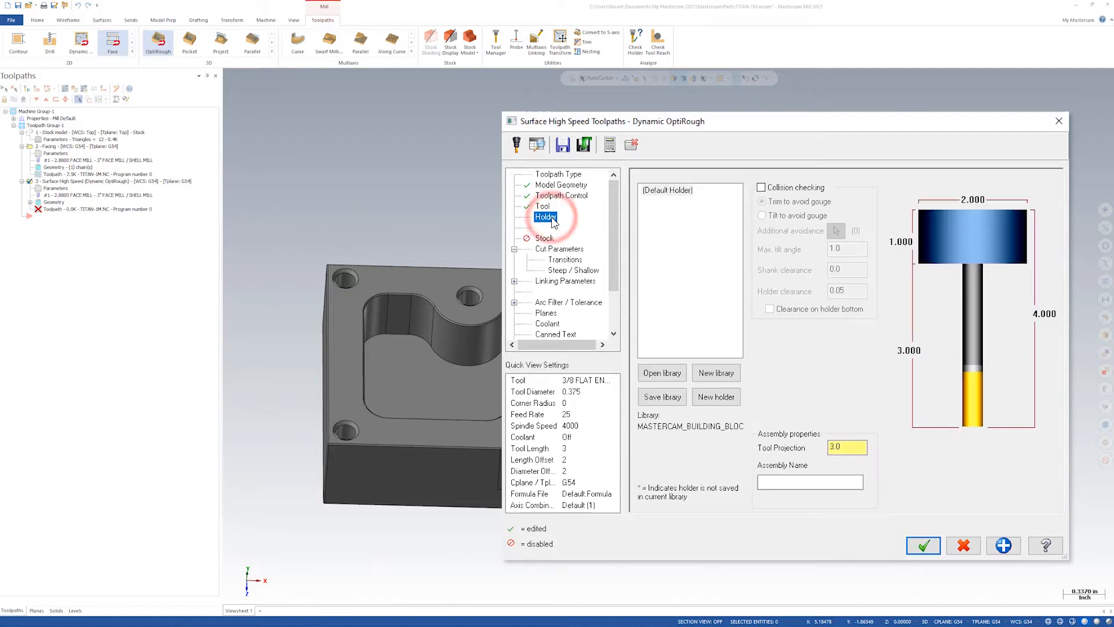
{"action": "left_click", "coordinate": [545, 239]}
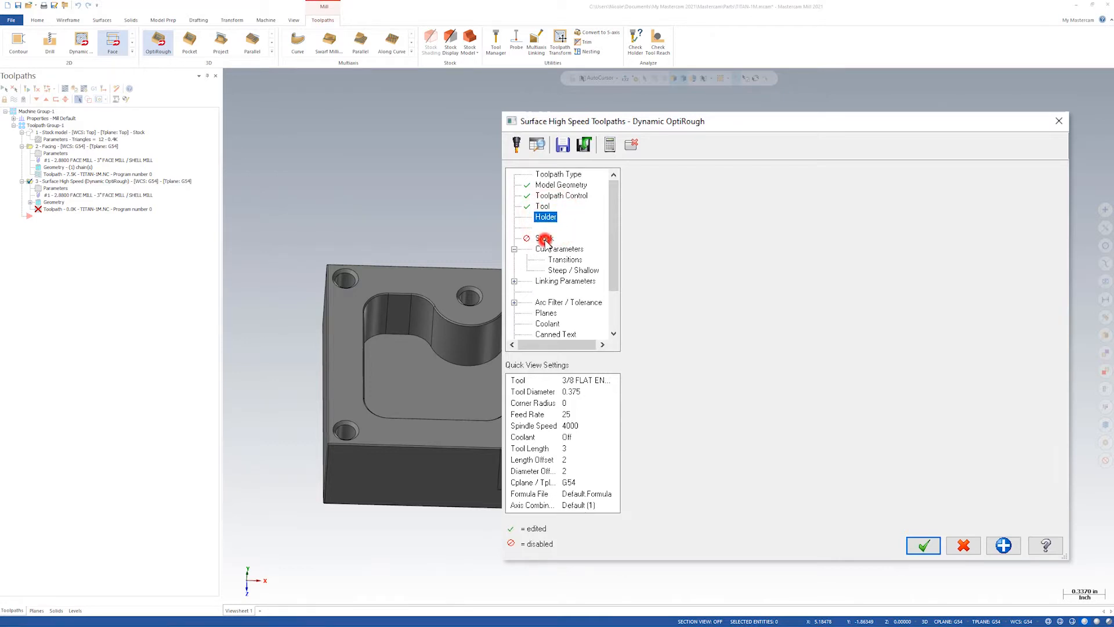
{"action": "left_click", "coordinate": [647, 181]}
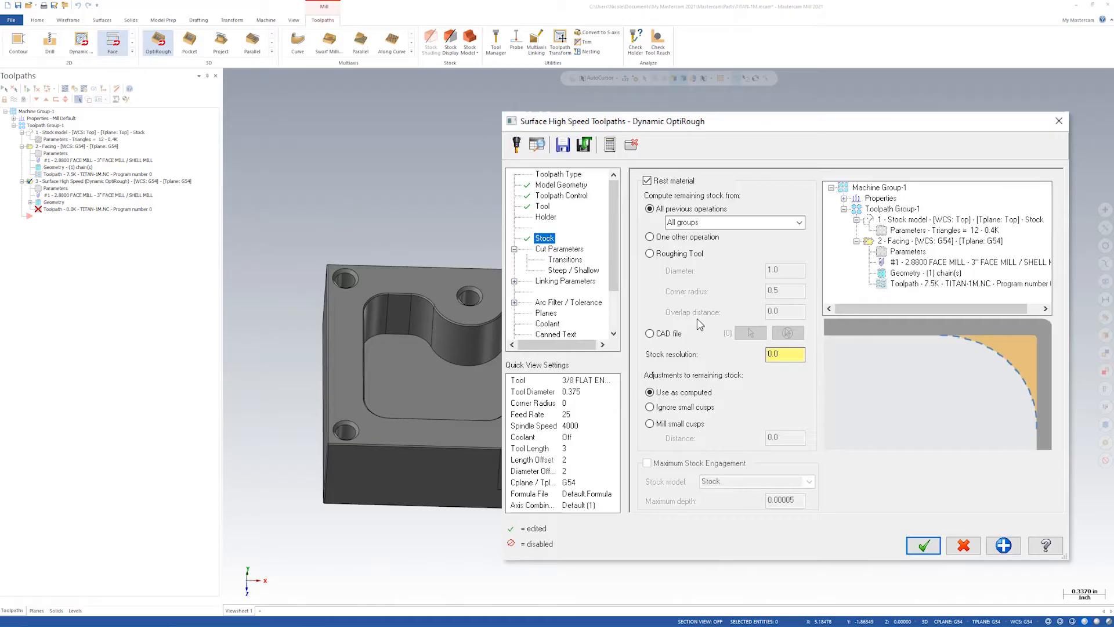
{"action": "left_click", "coordinate": [650, 238]}
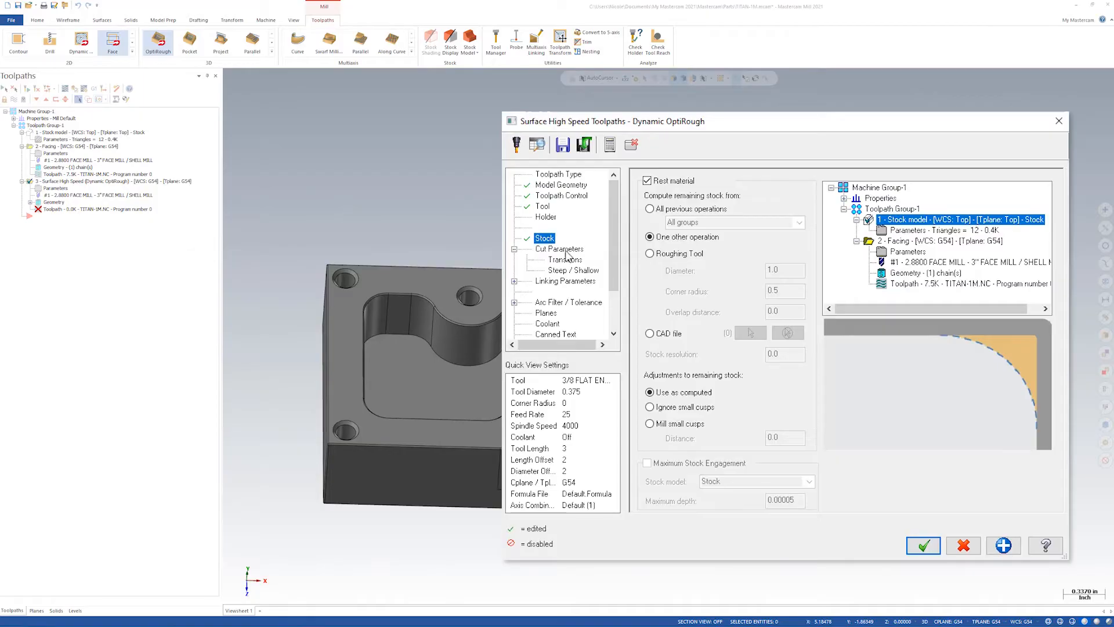
{"action": "left_click", "coordinate": [548, 249]}
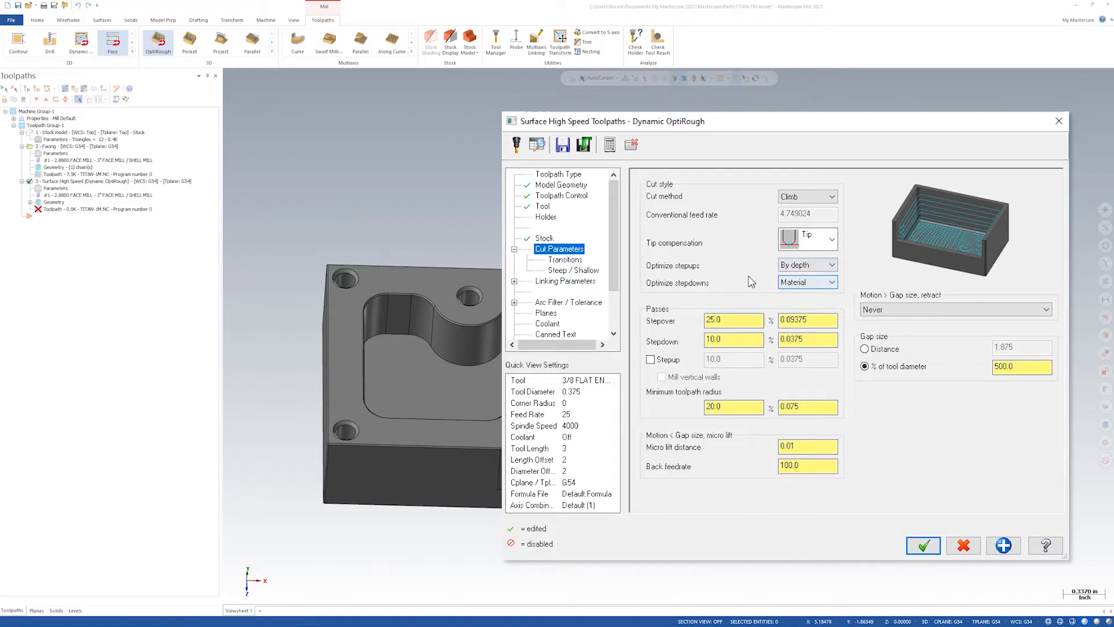
Set the OptiRough passes to a 10% stepover and a 0.76 stepdown
{"action": "double_click", "coordinate": [742, 320]}
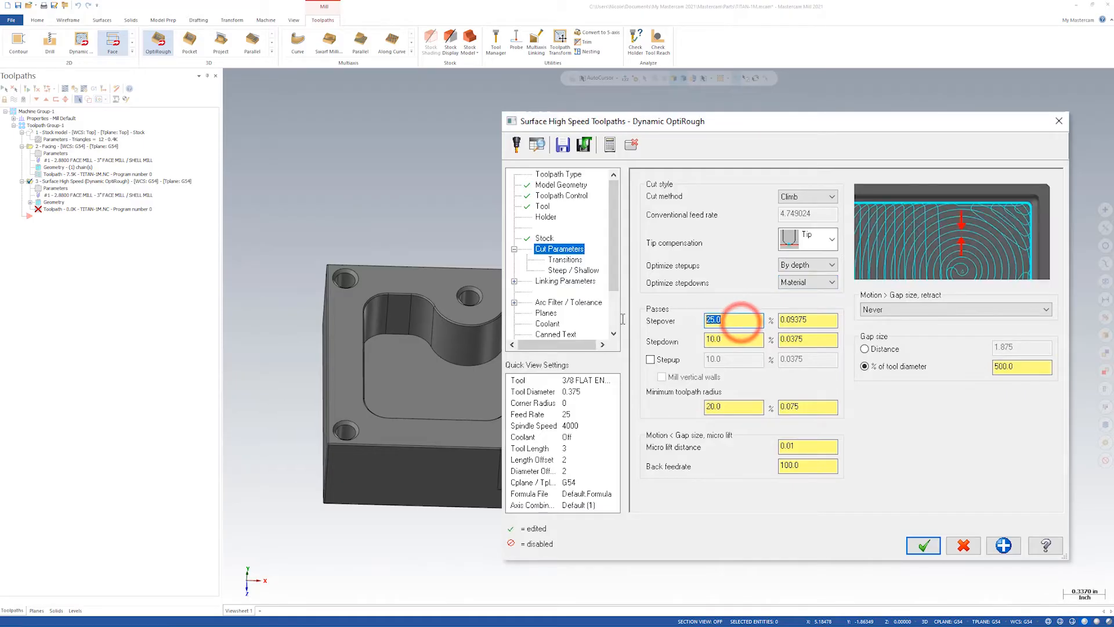
{"action": "type", "text": "10"}
{"action": "left_click", "coordinate": [734, 339]}
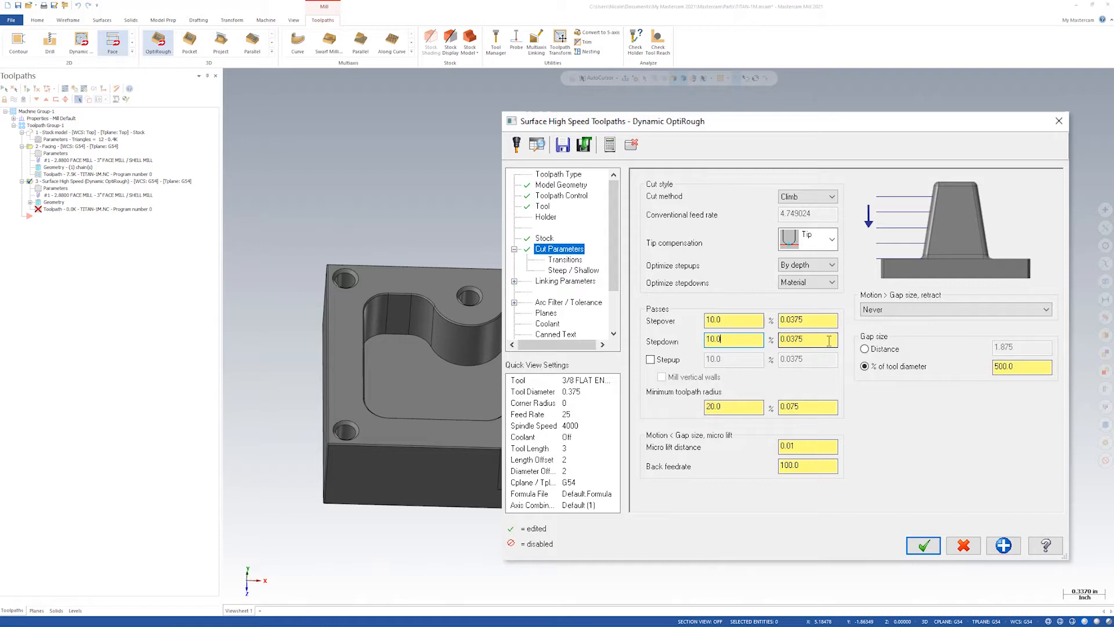
{"action": "double_click", "coordinate": [828, 340]}
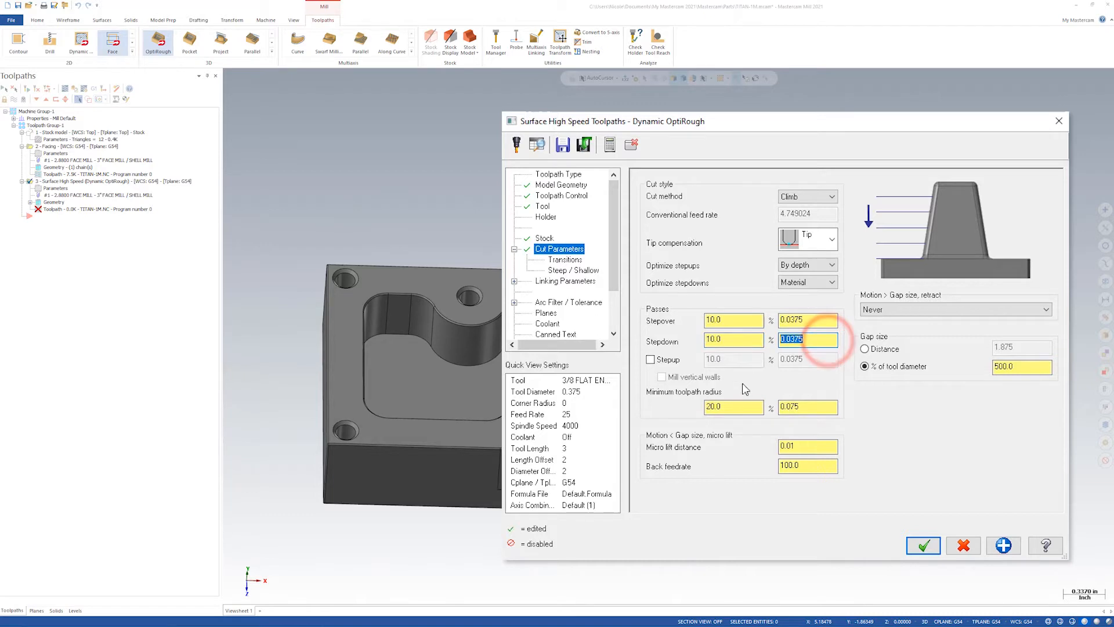
{"action": "type", "text": ".76"}
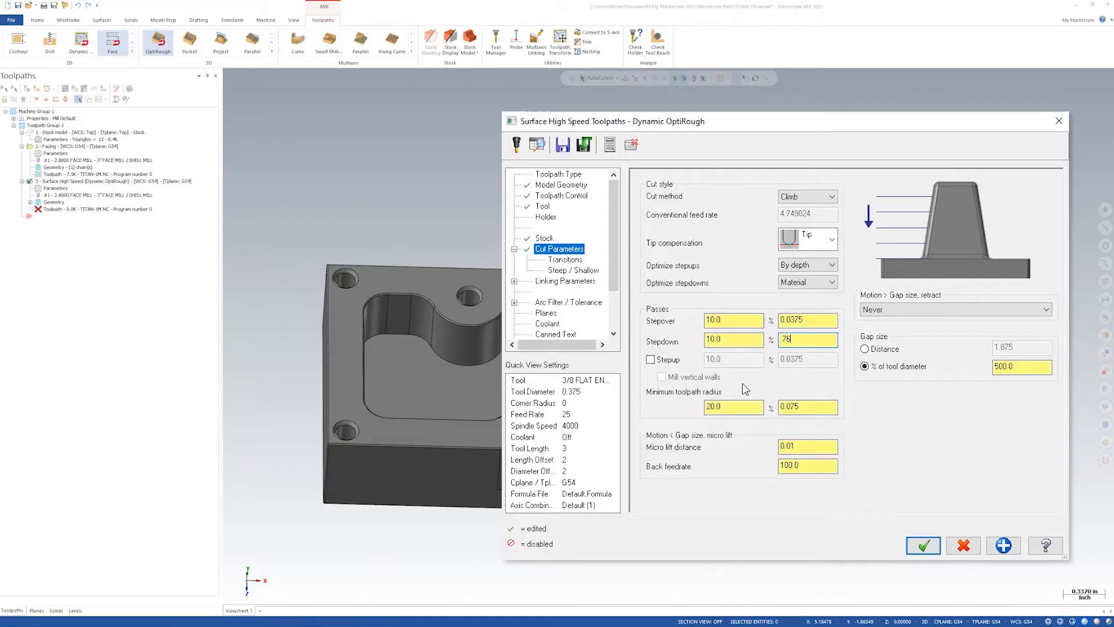
Enable stepups for the OptiRough passes and set the stepup distance to 0.05
{"action": "left_click", "coordinate": [651, 359]}
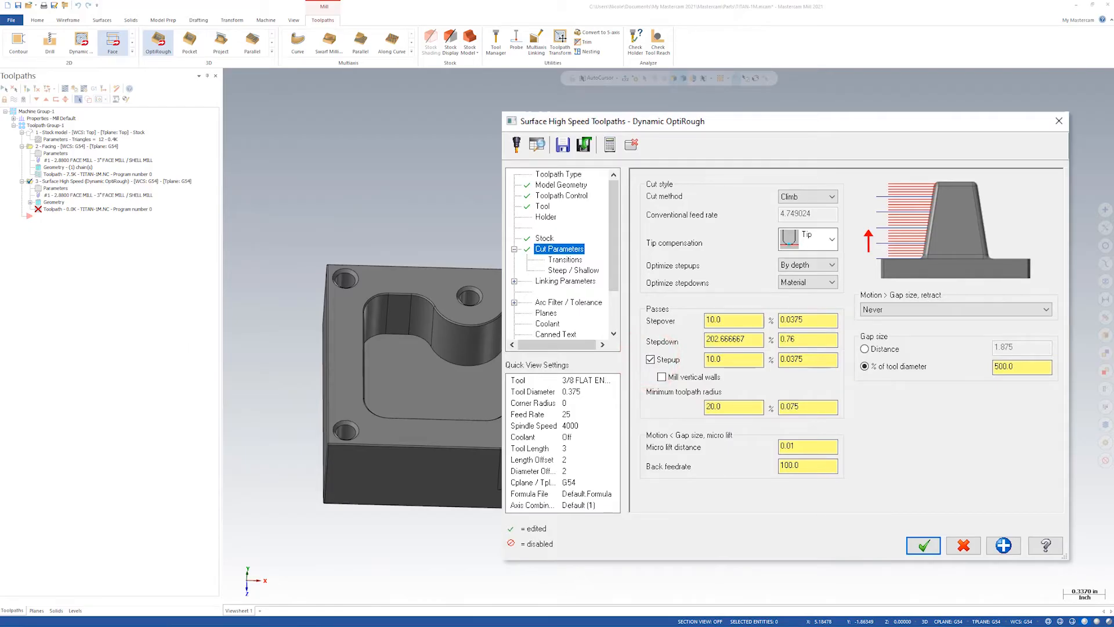
{"action": "left_click", "coordinate": [816, 359]}
{"action": "double_click", "coordinate": [829, 361]}
{"action": "type", "text": ".05"}
Set the helix entry transition to a 0.15 radius with 0.1 Z clearance, keeping the 2.0 plunge angle
{"action": "left_click", "coordinate": [564, 260]}
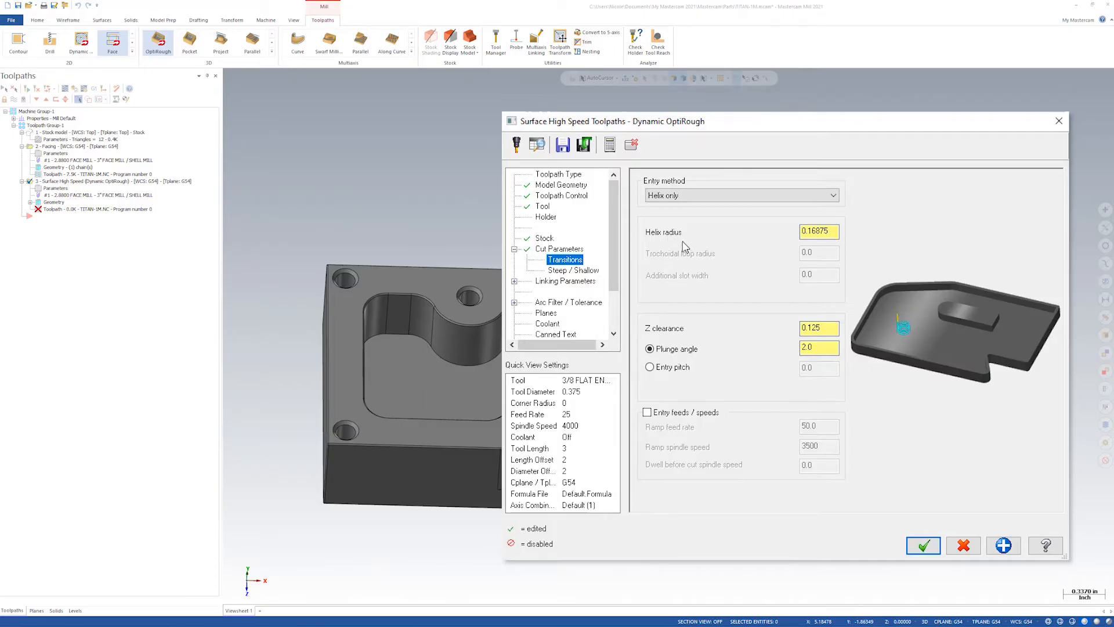
{"action": "left_click_drag", "start_coordinate": [811, 231], "coordinate": [864, 237]}
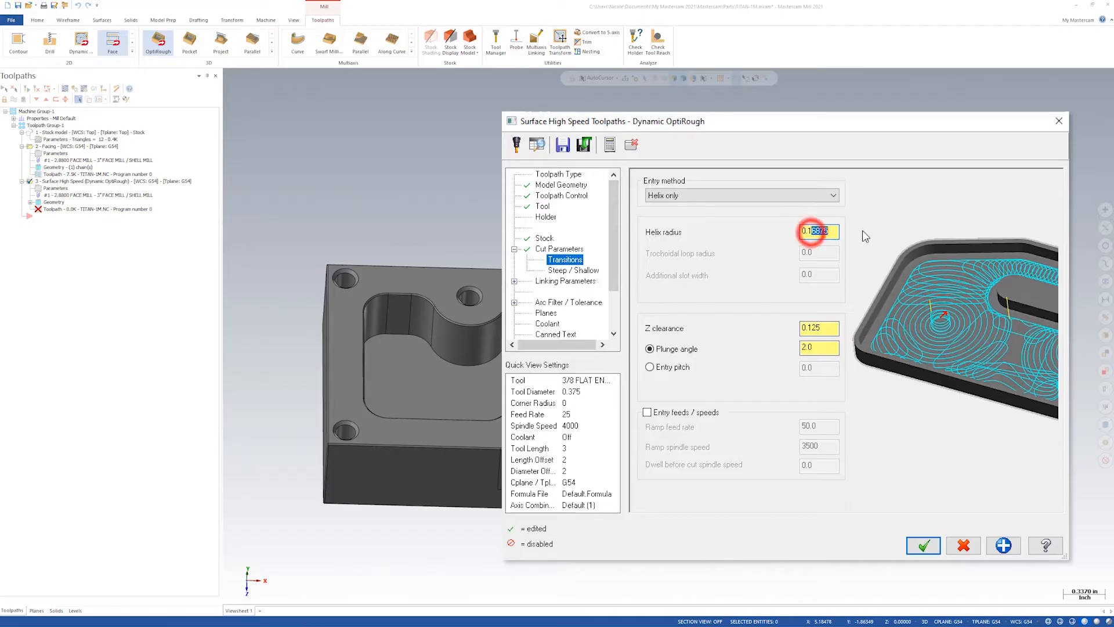
{"action": "type", "text": "5"}
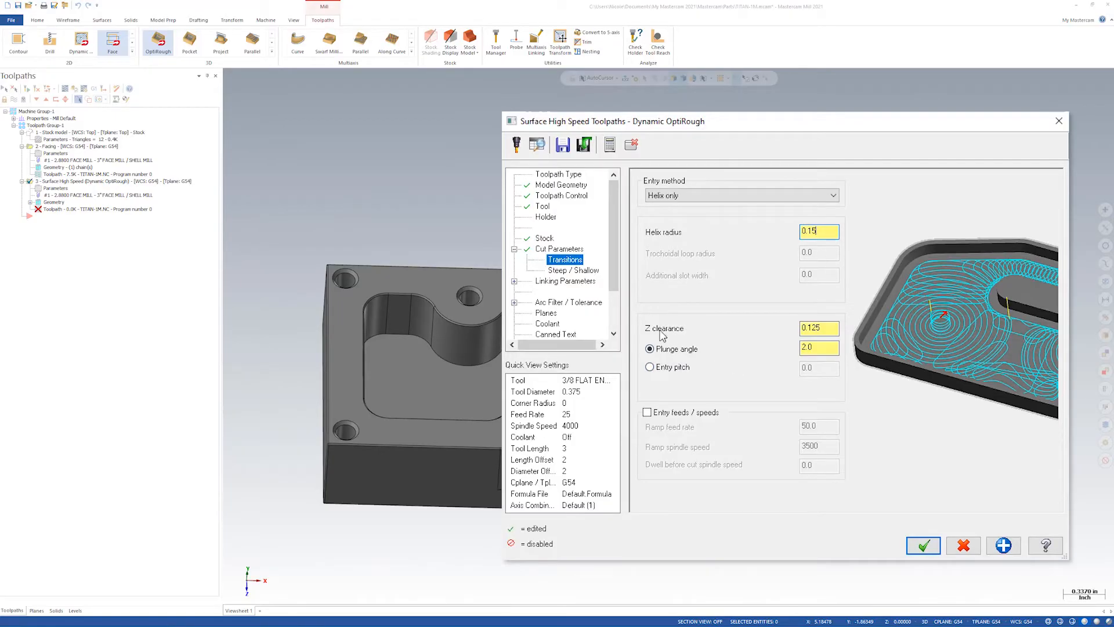
{"action": "double_click", "coordinate": [811, 329]}
{"action": "type", "text": "0.1"}
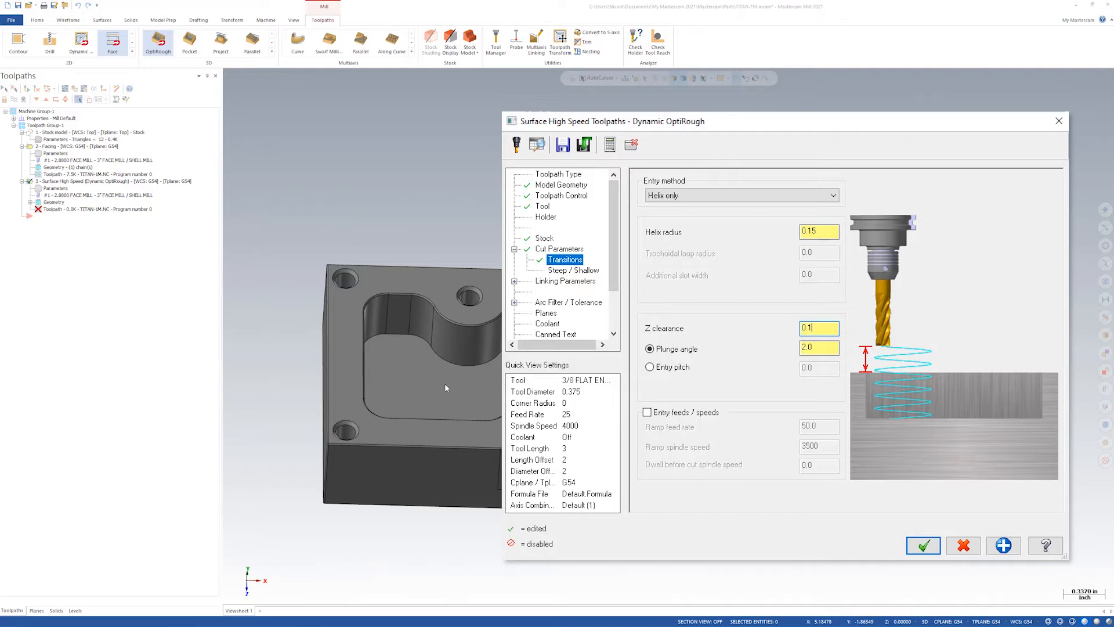
{"action": "left_click", "coordinate": [815, 347]}
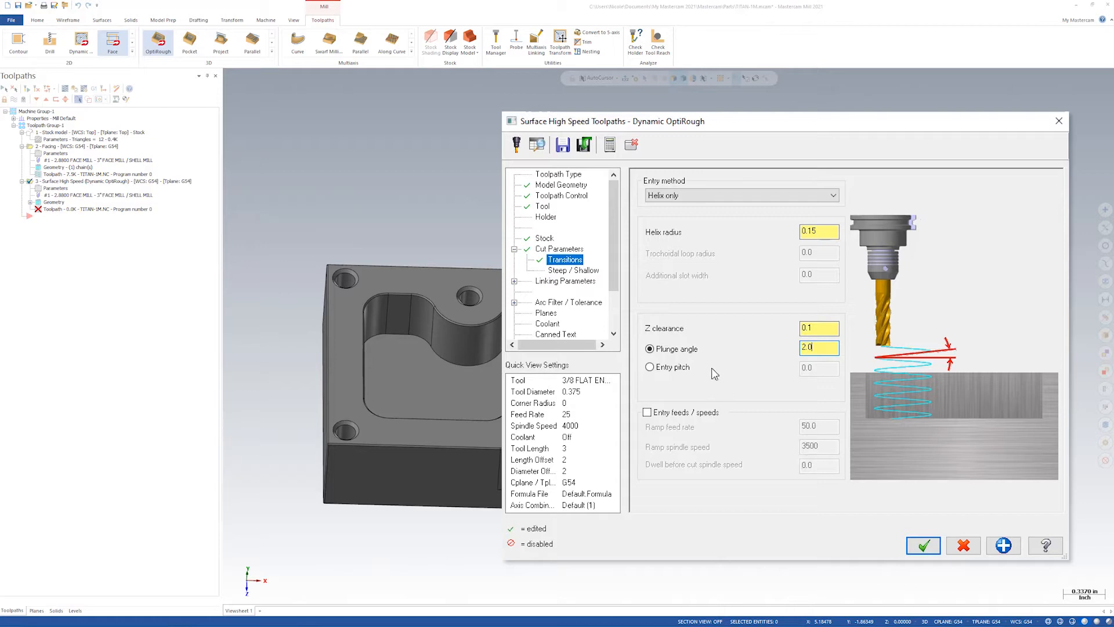
Adjust the Z depth for stock to leave and limit it to minimum depth 0.0 and maximum depth -0.76
{"action": "left_click", "coordinate": [573, 270]}
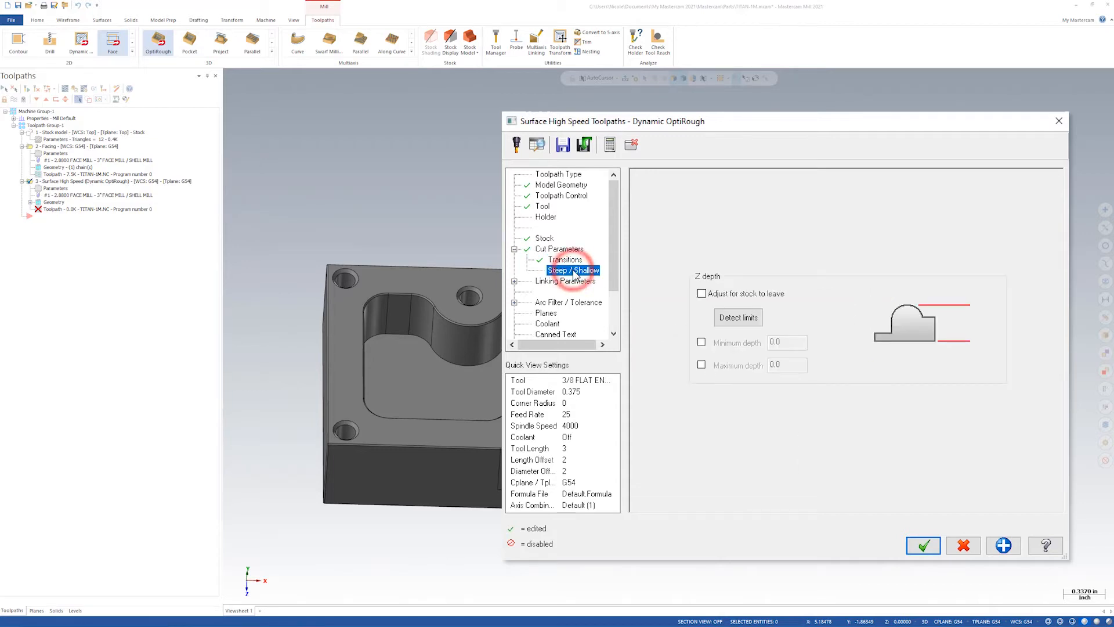
{"action": "left_click", "coordinate": [702, 295]}
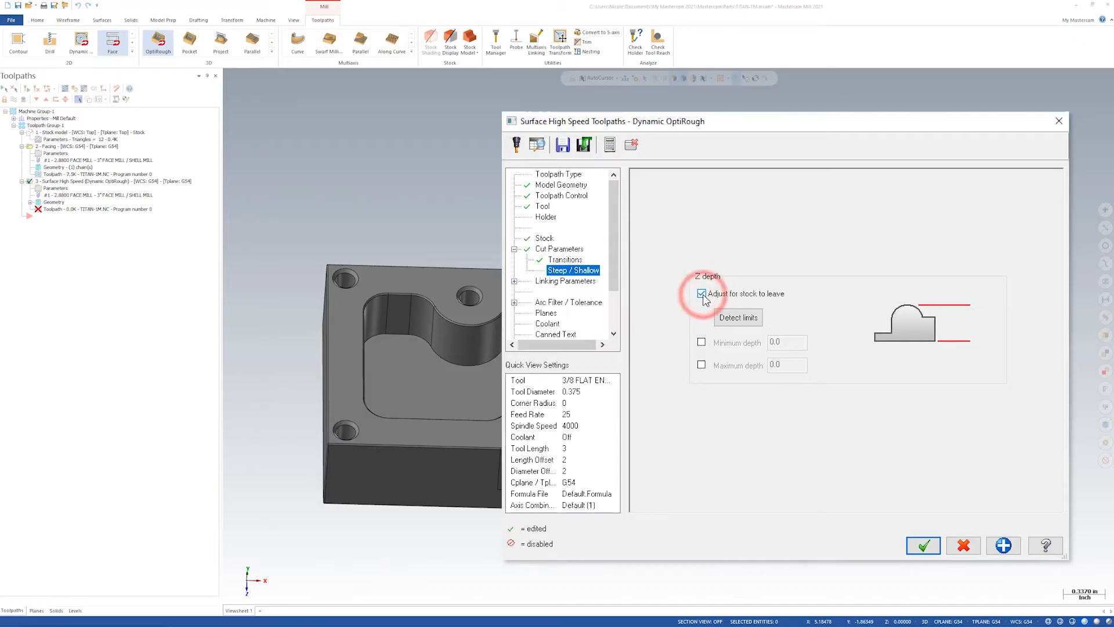
{"action": "left_click", "coordinate": [702, 342]}
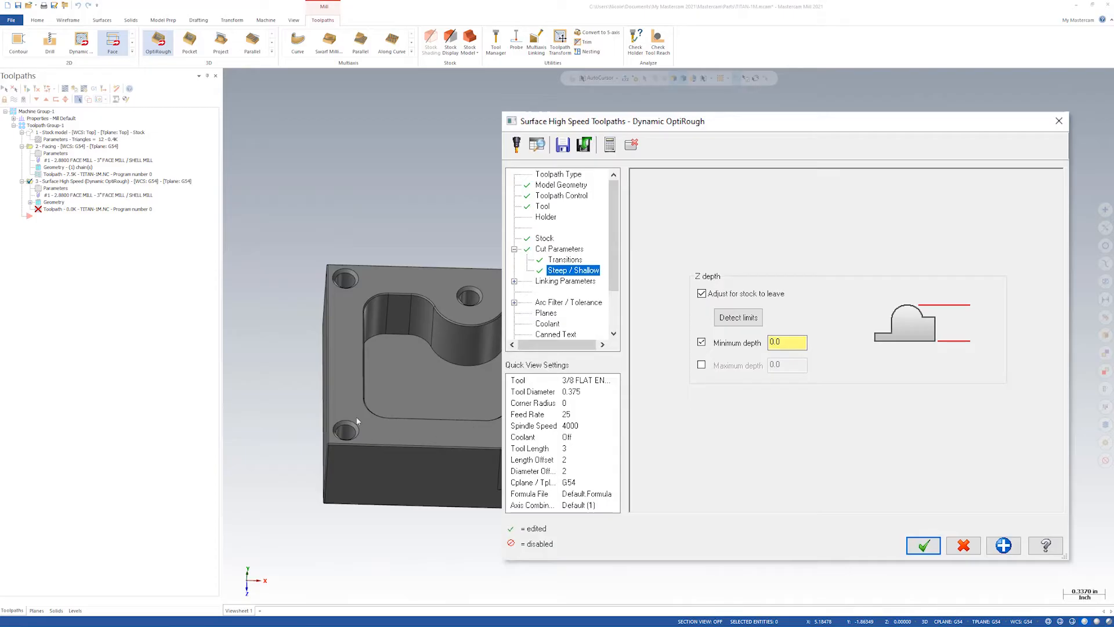
{"action": "left_click", "coordinate": [701, 365]}
{"action": "double_click", "coordinate": [790, 365]}
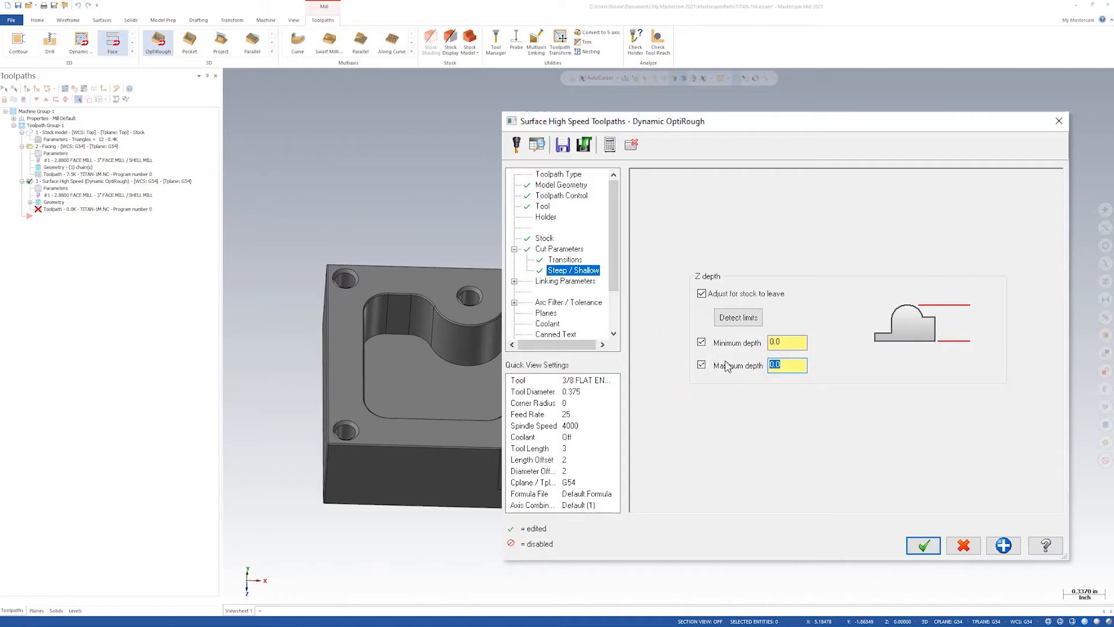
{"action": "type", "text": "-.76"}
Set the clearance plane in the linking parameters to 0.2
{"action": "left_click", "coordinate": [640, 263]}
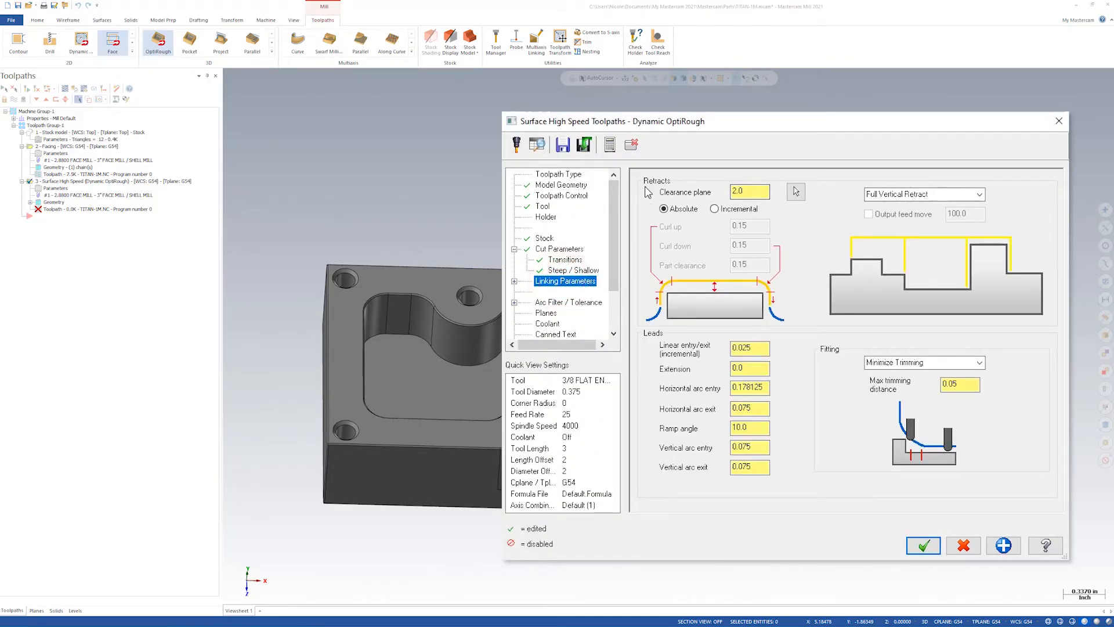
{"action": "double_click", "coordinate": [753, 191]}
{"action": "type", "text": ".2"}
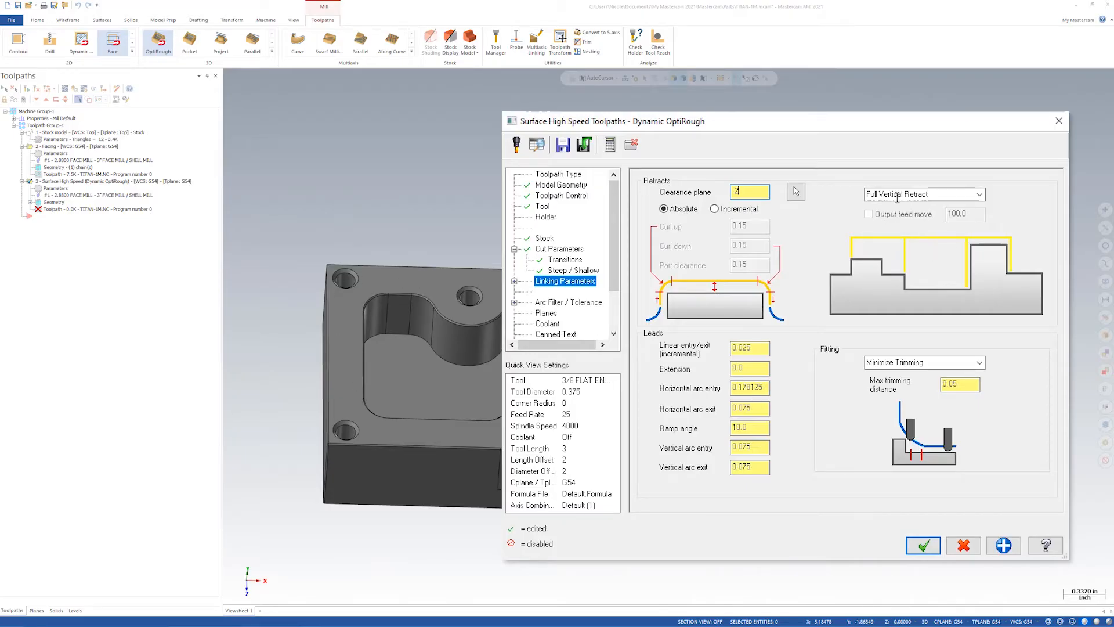
Try the Minimum Vertical Retract and Minimum Distance retract methods, and return to Full Vertical Retract
{"action": "left_click", "coordinate": [979, 194]}
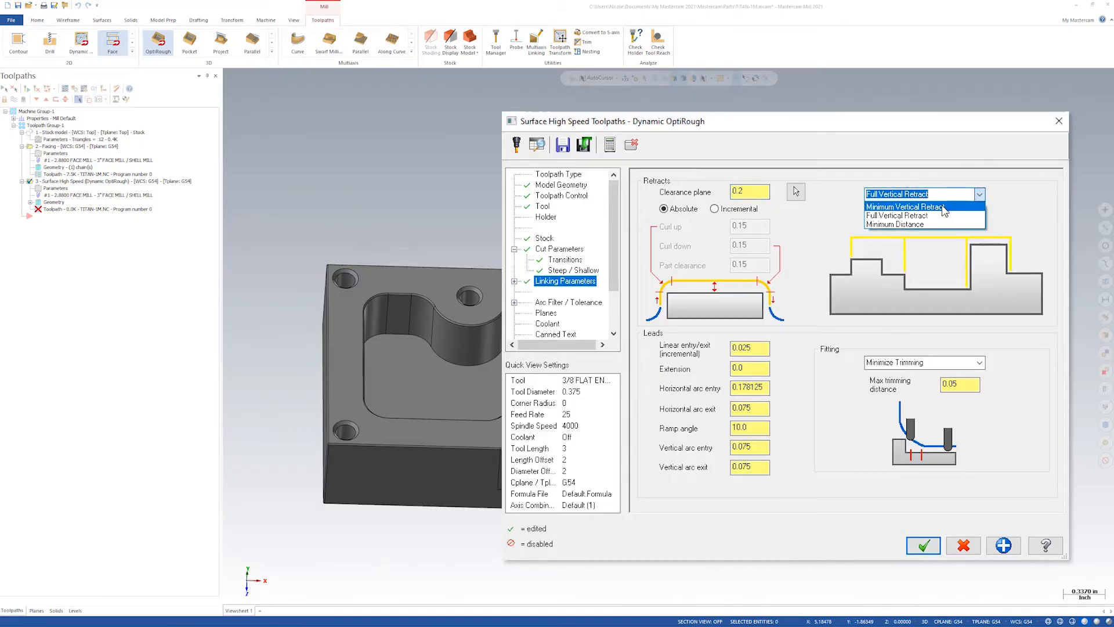
{"action": "left_click", "coordinate": [972, 208]}
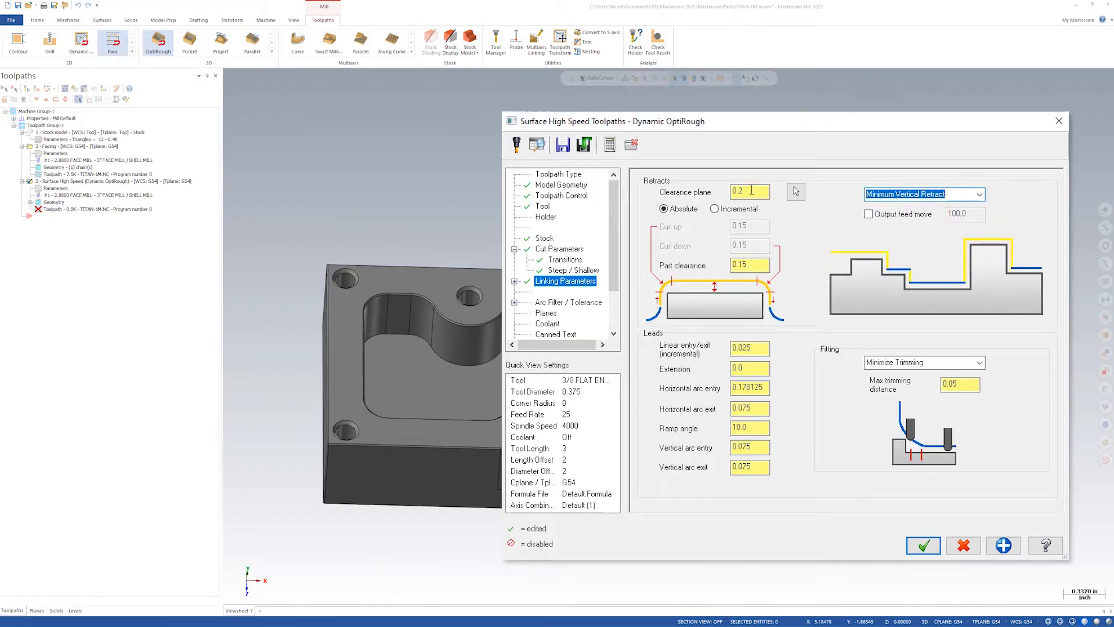
{"action": "left_click", "coordinate": [980, 195]}
{"action": "left_click", "coordinate": [926, 224]}
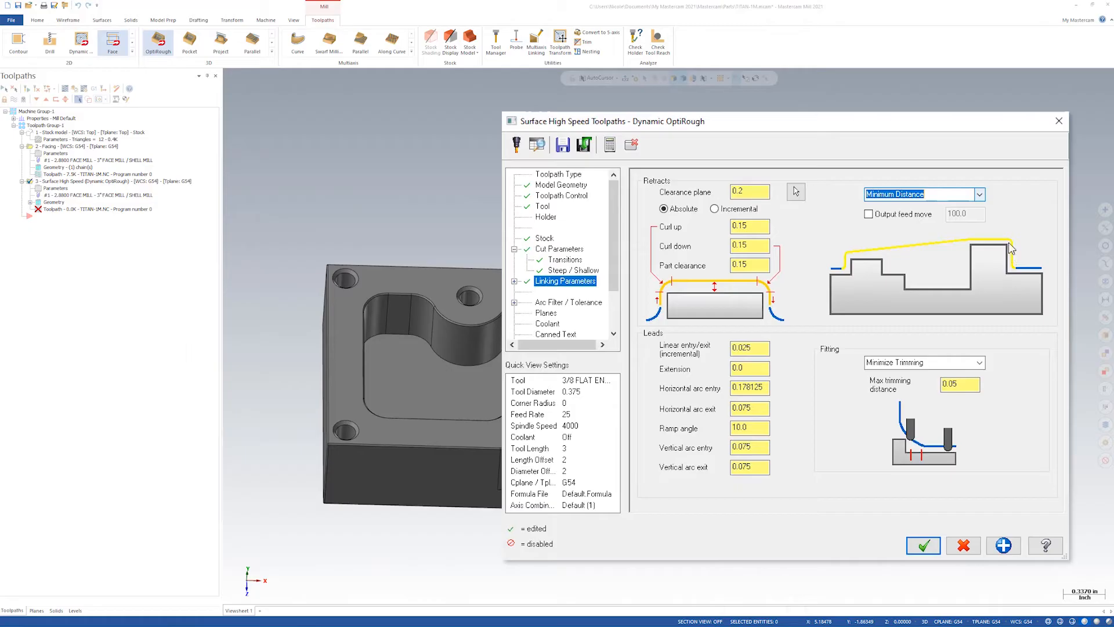
{"action": "left_click", "coordinate": [979, 195]}
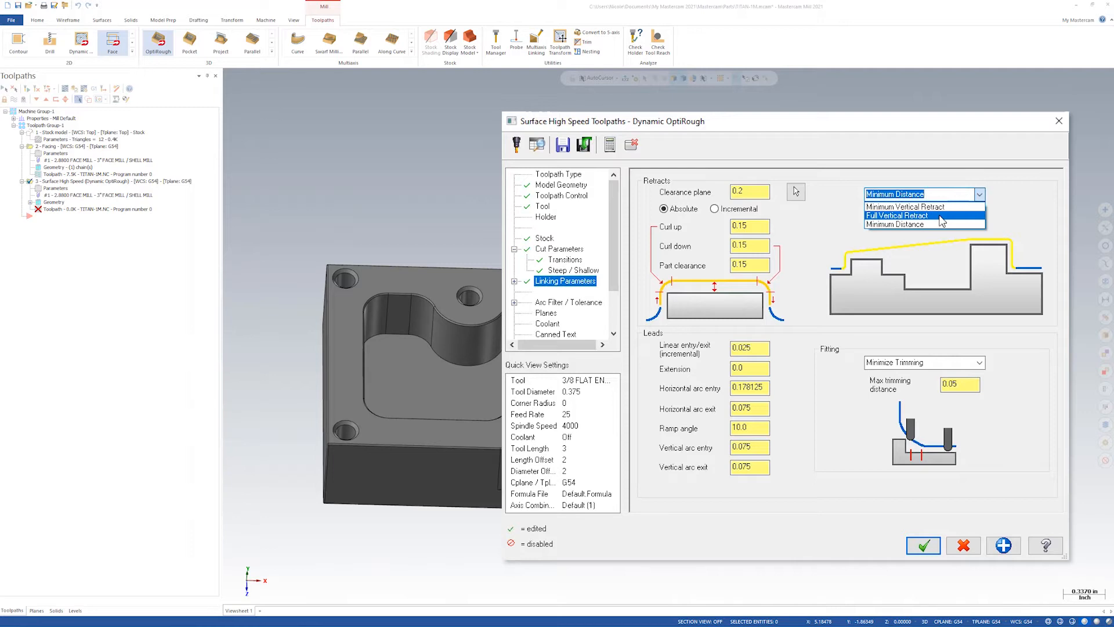
{"action": "left_click", "coordinate": [939, 218]}
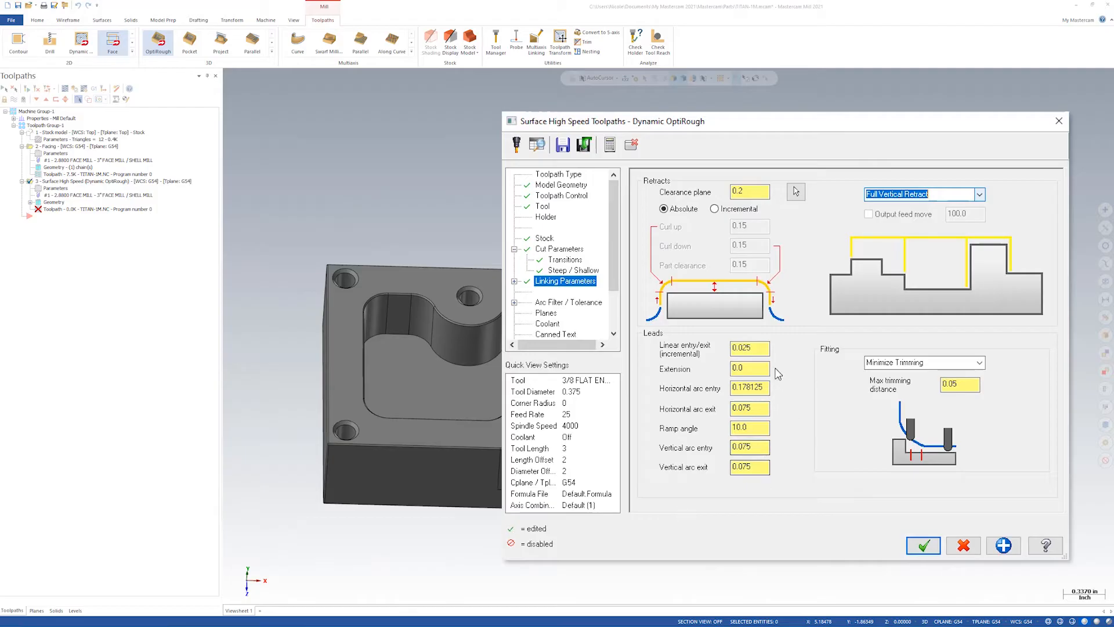
Set the leads' linear entry/exit to 0 and both the horizontal arc entry and exit to 0.2
{"action": "left_click", "coordinate": [754, 348]}
{"action": "type", "text": "0"}
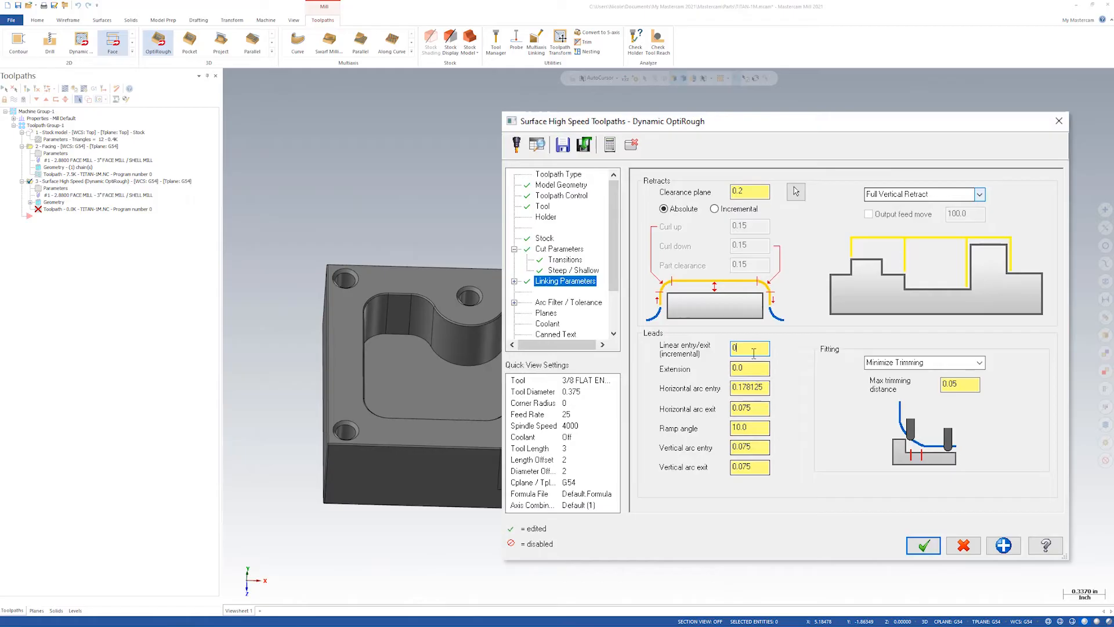
{"action": "left_click_drag", "start_coordinate": [769, 387], "coordinate": [743, 389]}
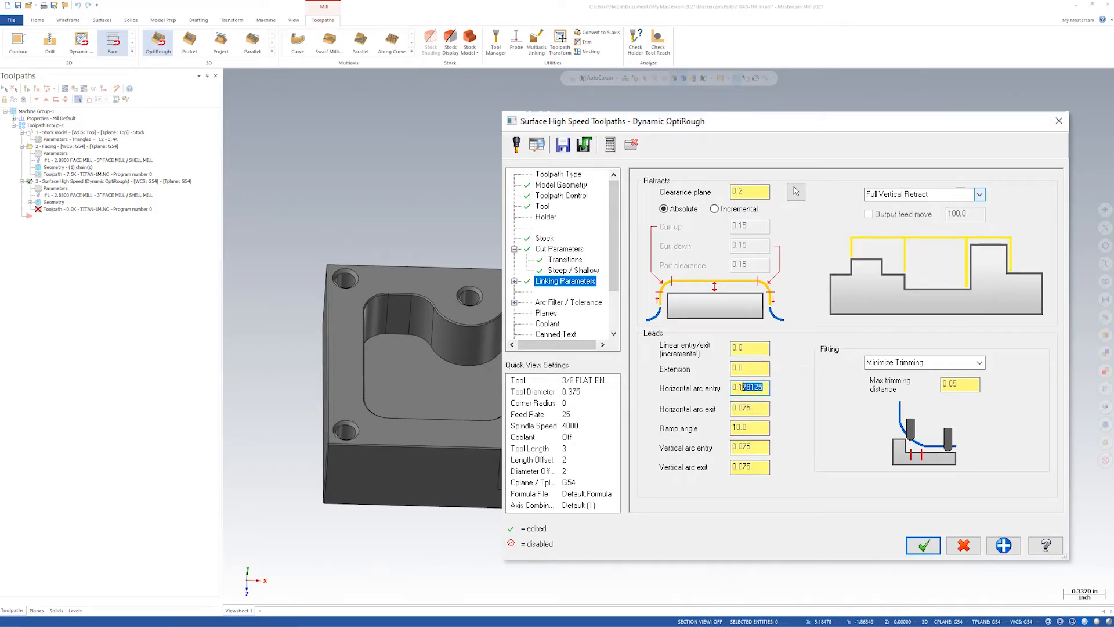
{"action": "key", "text": "BackSpace"}
{"action": "key", "text": "BackSpace"}
{"action": "left_click_drag", "start_coordinate": [767, 408], "coordinate": [741, 408]}
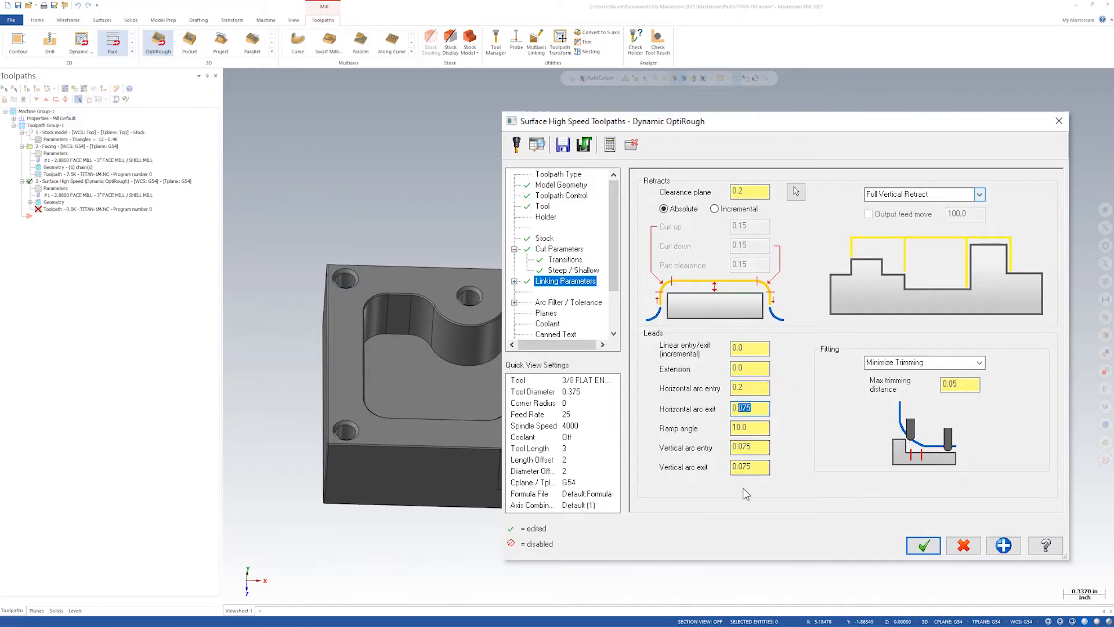
{"action": "type", "text": "2"}
Set the leads' ramp angle, vertical arc entry and vertical arc exit to 0
{"action": "double_click", "coordinate": [767, 426]}
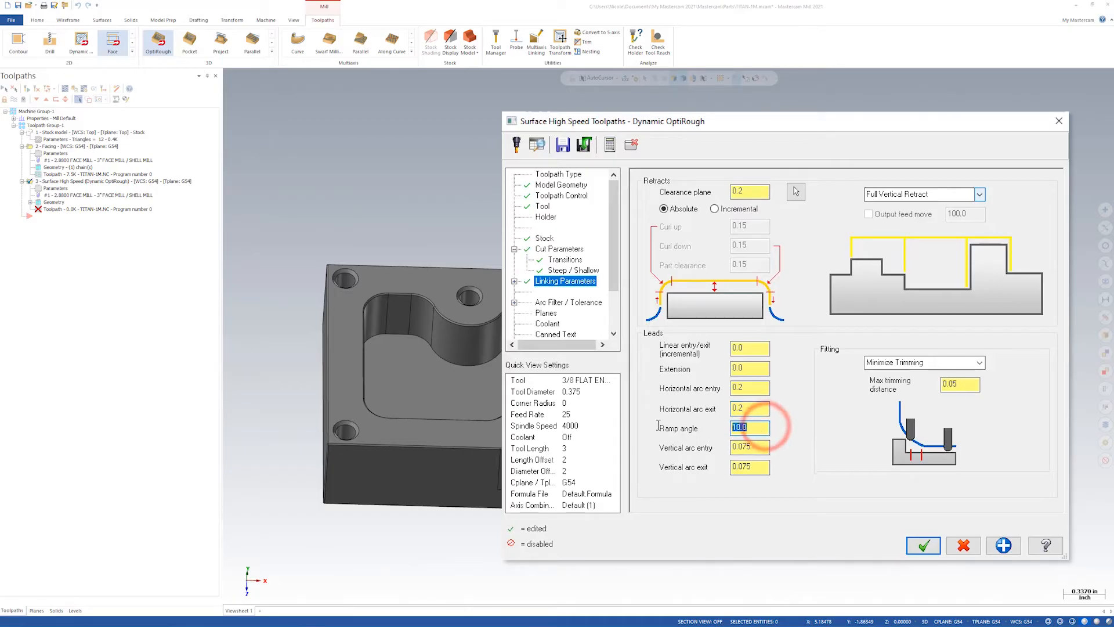
{"action": "type", "text": "0"}
{"action": "double_click", "coordinate": [761, 446]}
{"action": "type", "text": "0"}
{"action": "double_click", "coordinate": [765, 466]}
{"action": "type", "text": "0"}
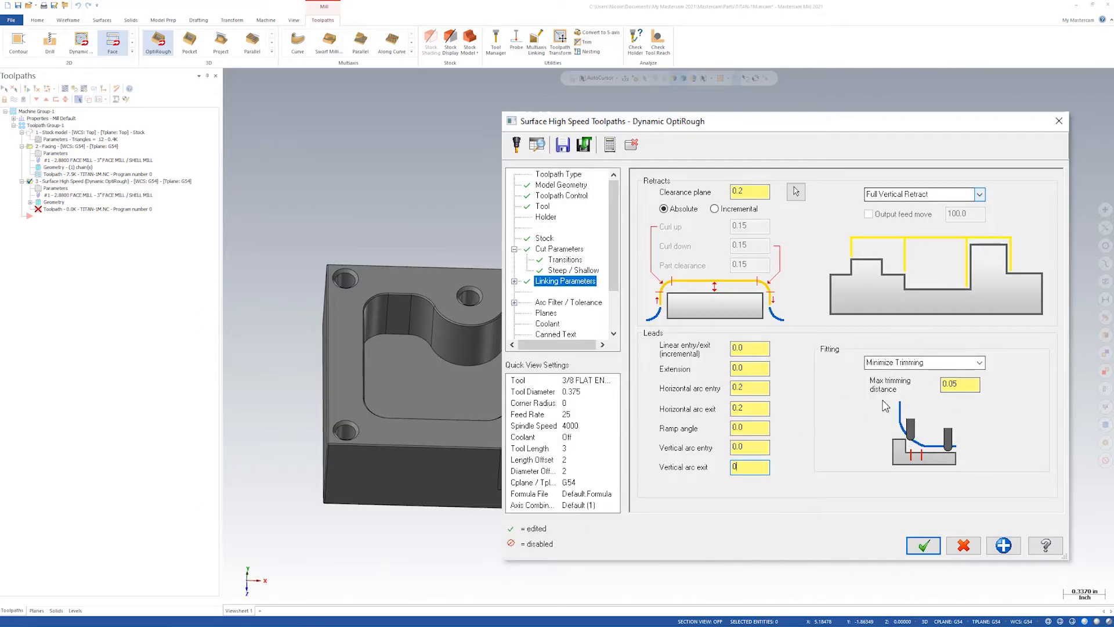
Review the tolerance and G54 plane settings, turn flood coolant on, and accept the OptiRough toolpath
{"action": "left_click", "coordinate": [559, 302]}
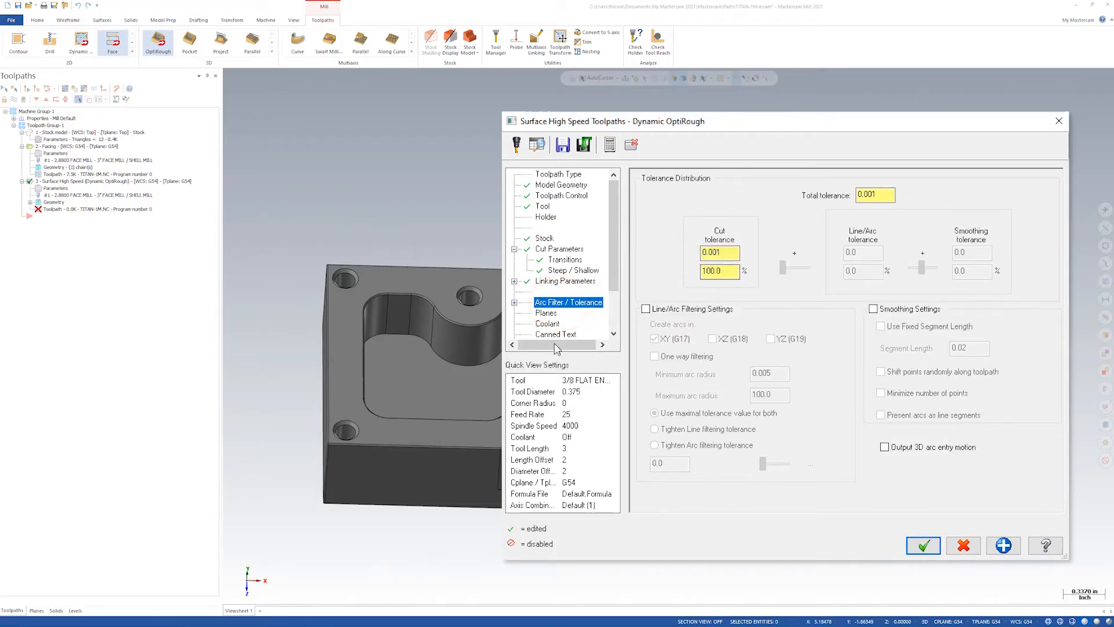
{"action": "left_click", "coordinate": [548, 313]}
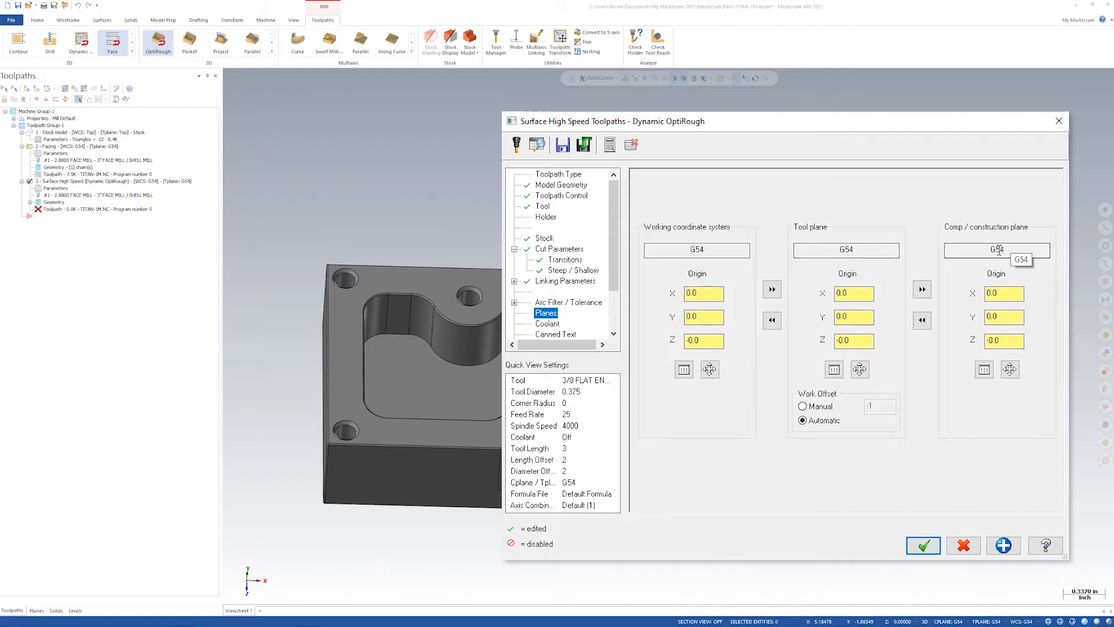
{"action": "left_click", "coordinate": [548, 317]}
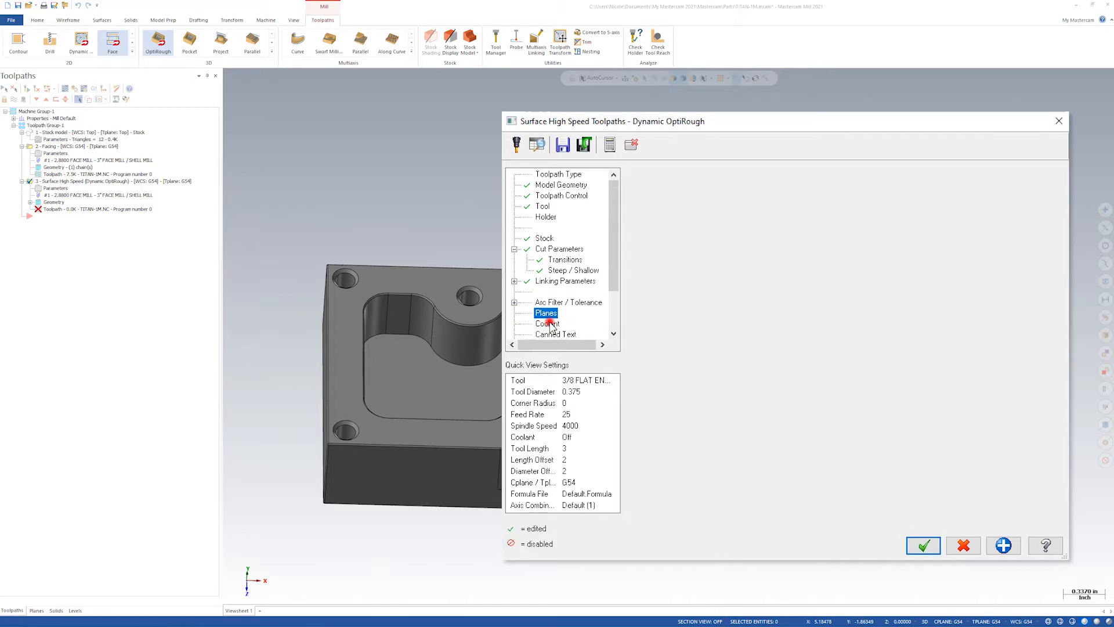
{"action": "left_click", "coordinate": [863, 251]}
{"action": "left_click", "coordinate": [858, 261]}
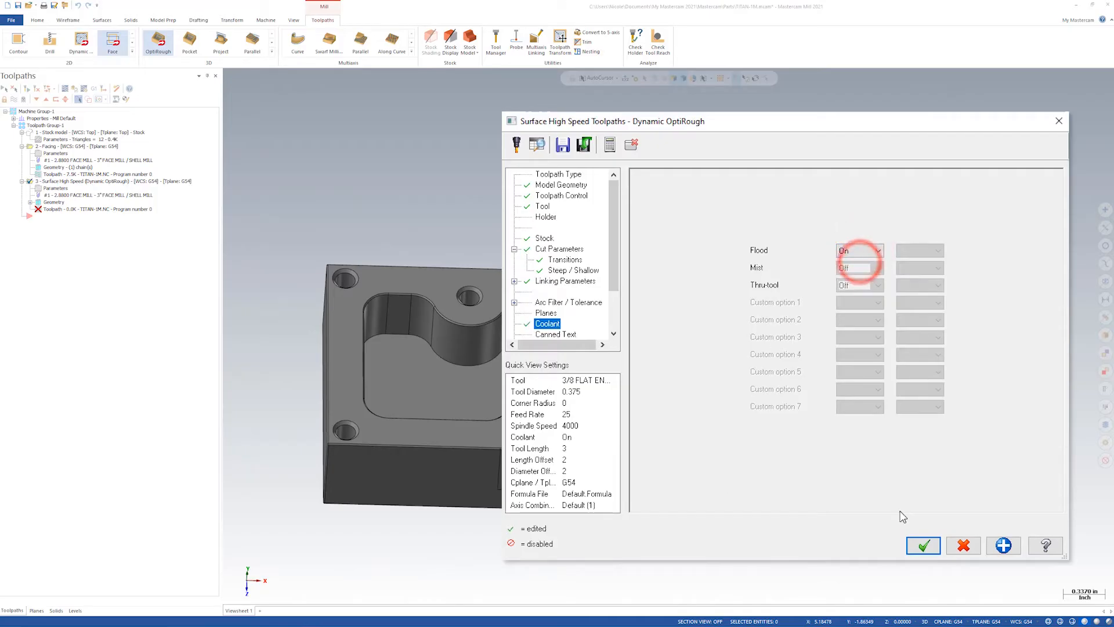
{"action": "scroll", "coordinate": [602, 324], "scroll_direction": "down", "scroll_amount": 1}
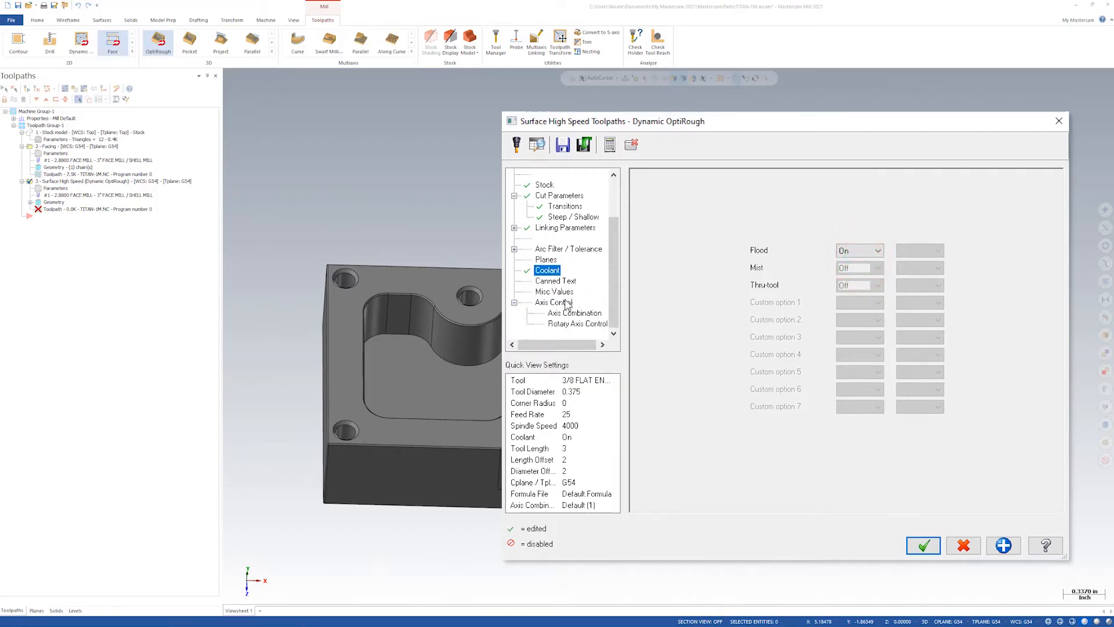
{"action": "left_click", "coordinate": [927, 549]}
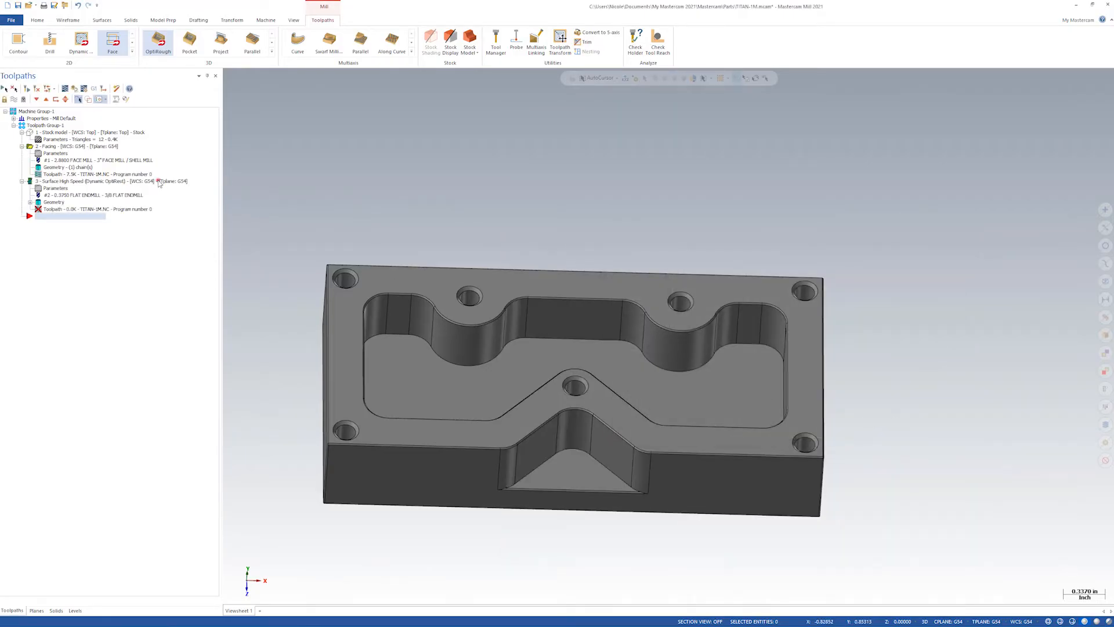
Select the OptiRough operation and examine its toolpath in the pocket, at the front notch and around the part's outside
{"action": "left_click", "coordinate": [163, 182]}
{"action": "middle_click_drag", "start_coordinate": [835, 428], "coordinate": [728, 548]}
{"action": "scroll", "coordinate": [754, 381], "scroll_direction": "up", "scroll_amount": 4}
{"action": "scroll", "coordinate": [742, 532], "scroll_direction": "down", "scroll_amount": 4}
{"action": "middle_click_drag", "start_coordinate": [758, 443], "coordinate": [756, 474]}
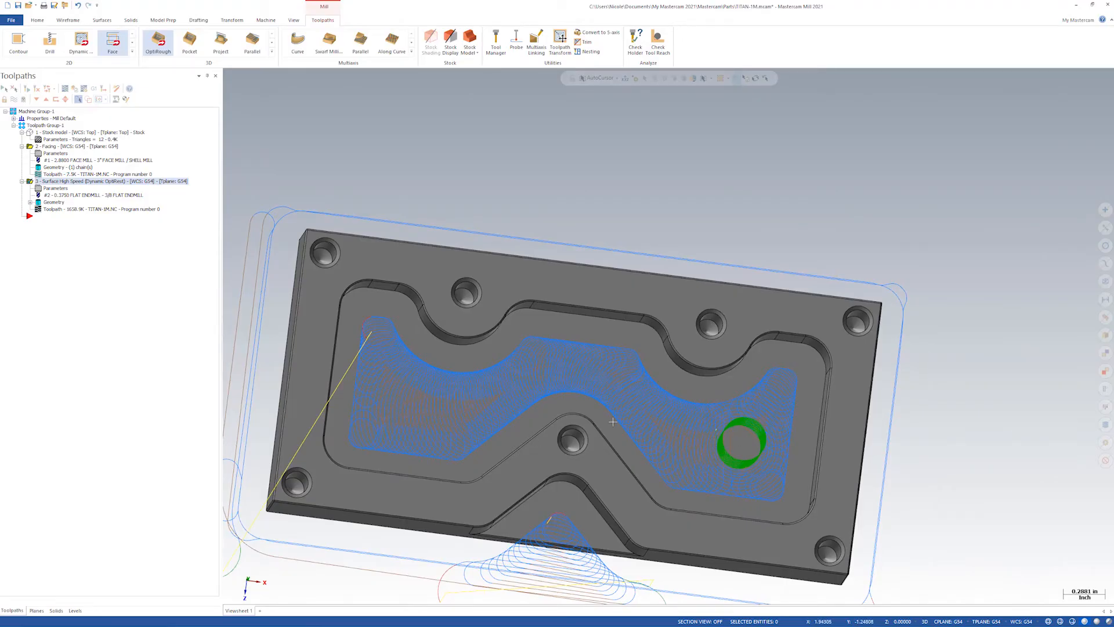
{"action": "middle_click_drag", "start_coordinate": [377, 344], "coordinate": [320, 497]}
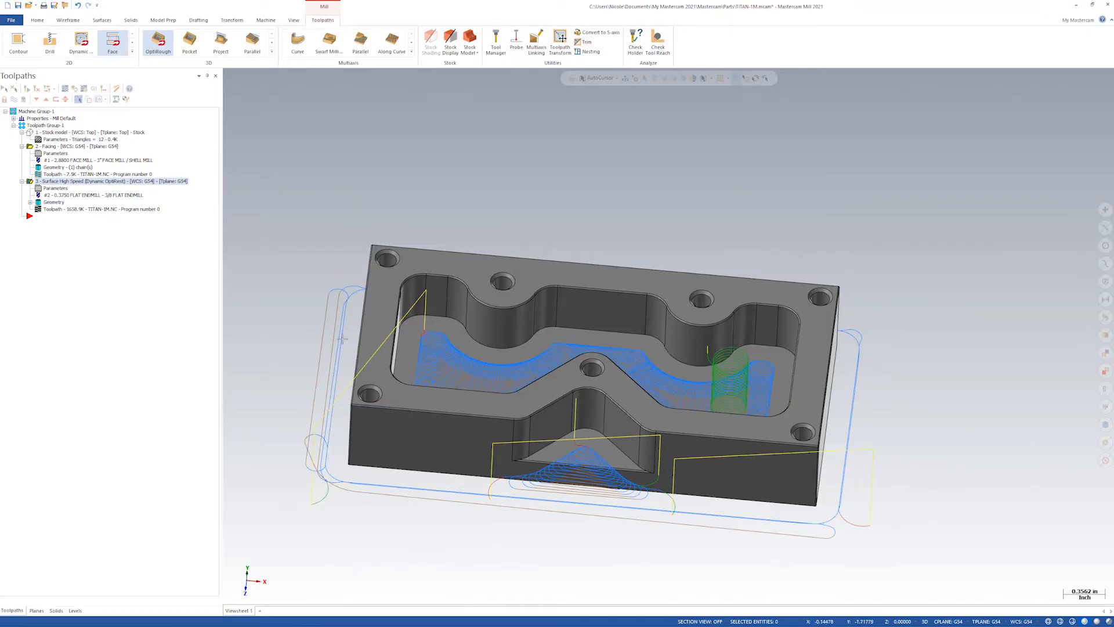
{"action": "middle_click_drag", "start_coordinate": [655, 435], "coordinate": [678, 427]}
{"action": "scroll", "coordinate": [678, 427], "scroll_direction": "up", "scroll_amount": 5}
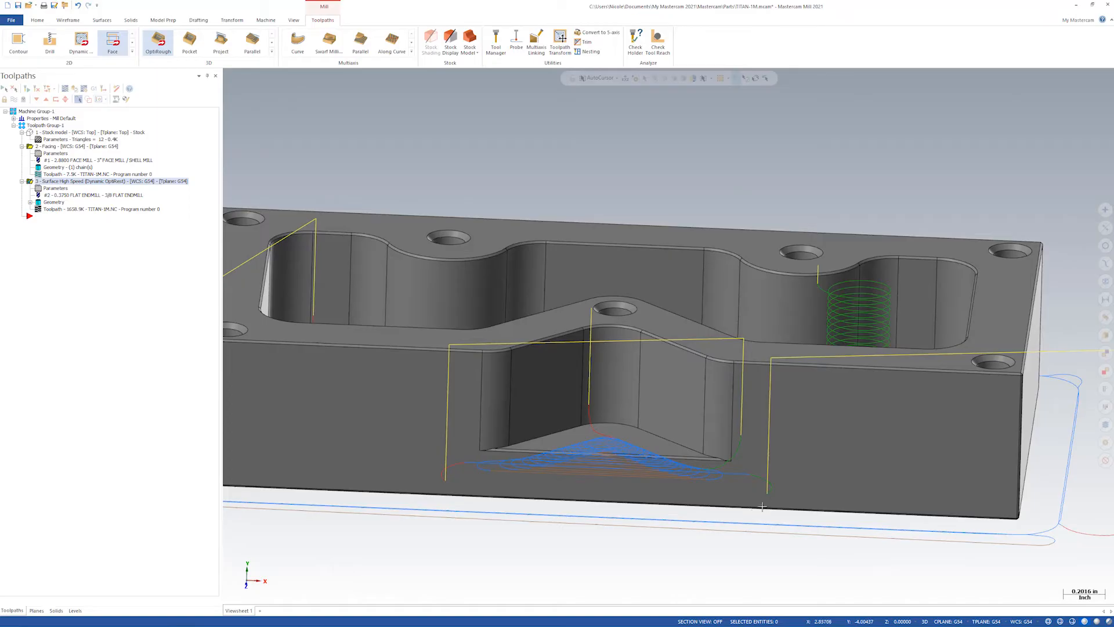
Backplot the OptiRough toolpath and examine the endmill's motion in the pocket, around the outside and at the front notch
{"action": "middle_click_drag", "start_coordinate": [762, 493], "coordinate": [730, 477]}
{"action": "scroll", "coordinate": [647, 560], "scroll_direction": "down", "scroll_amount": 2}
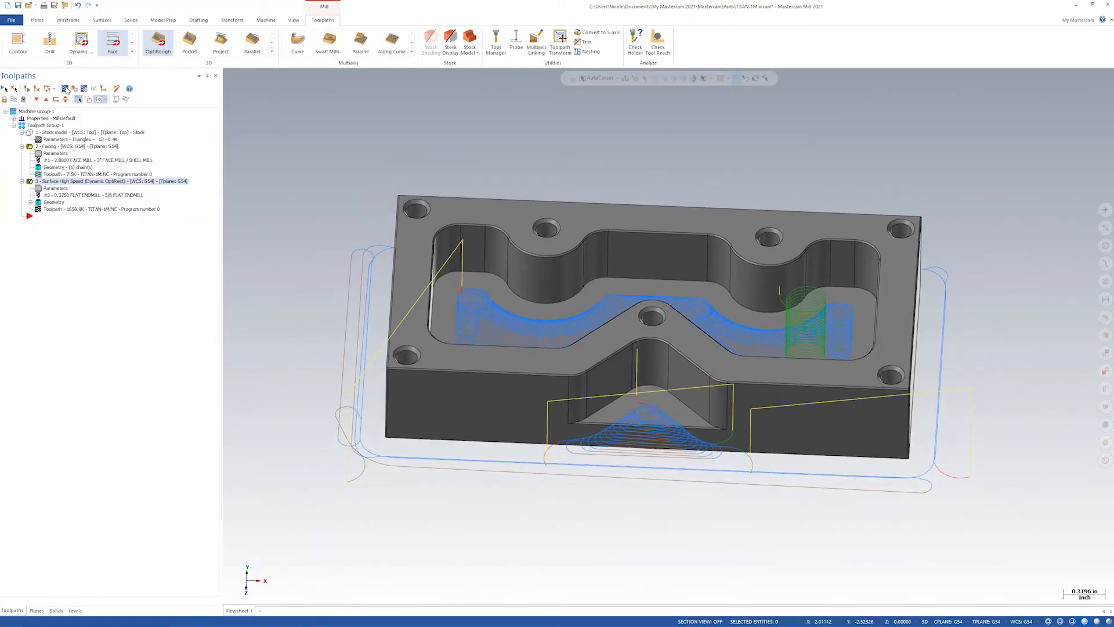
{"action": "left_click", "coordinate": [66, 88]}
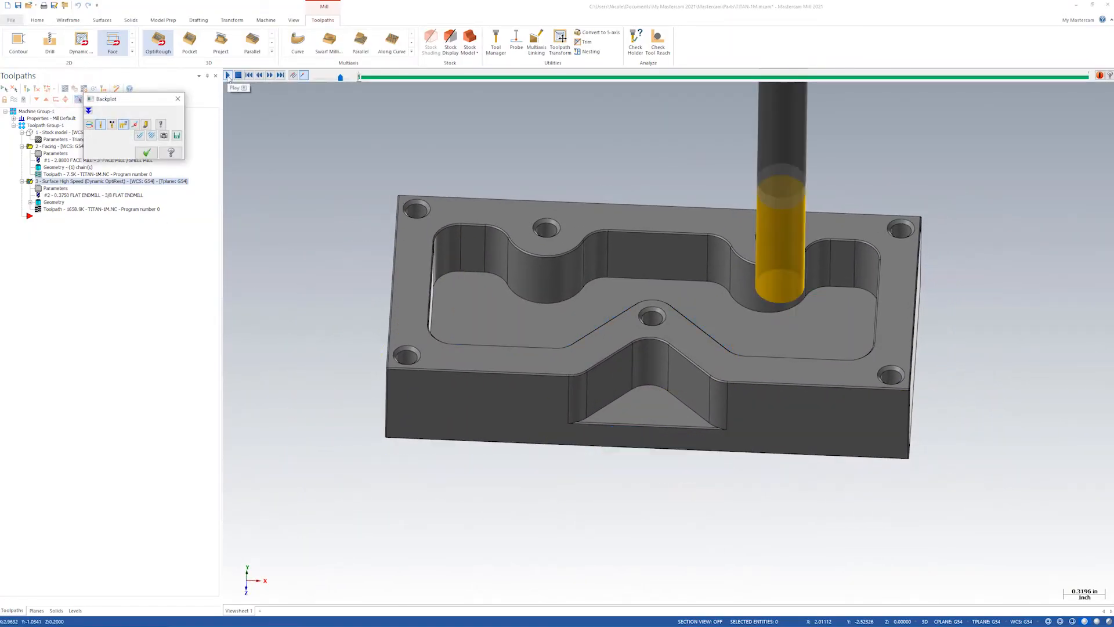
{"action": "left_click", "coordinate": [228, 75]}
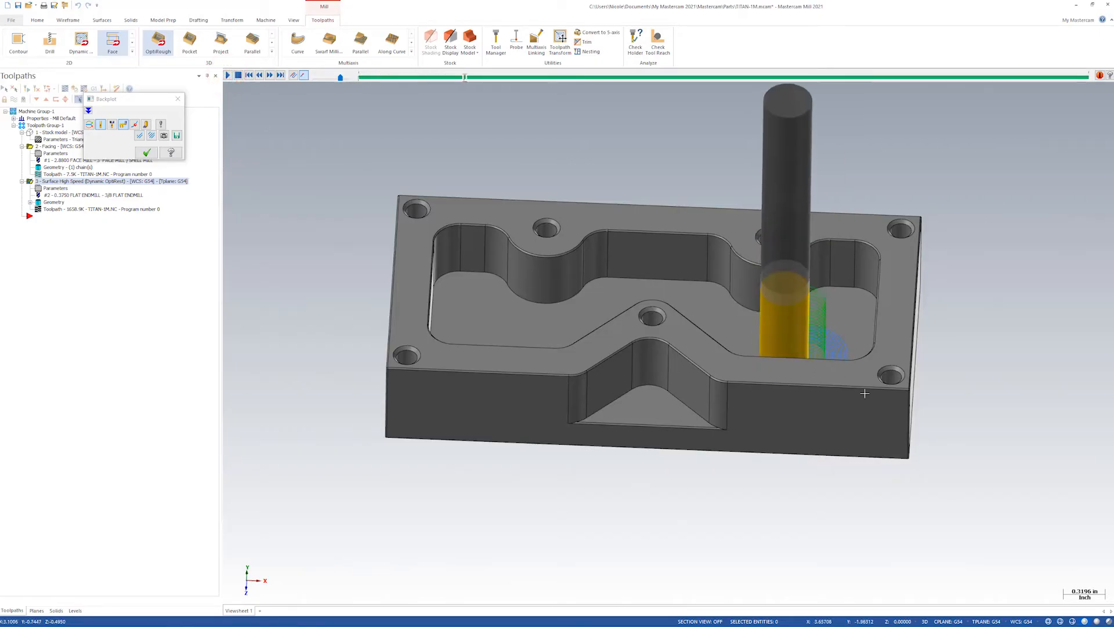
{"action": "middle_click_drag", "start_coordinate": [865, 393], "coordinate": [876, 422]}
{"action": "scroll", "coordinate": [875, 421], "scroll_direction": "up", "scroll_amount": 2}
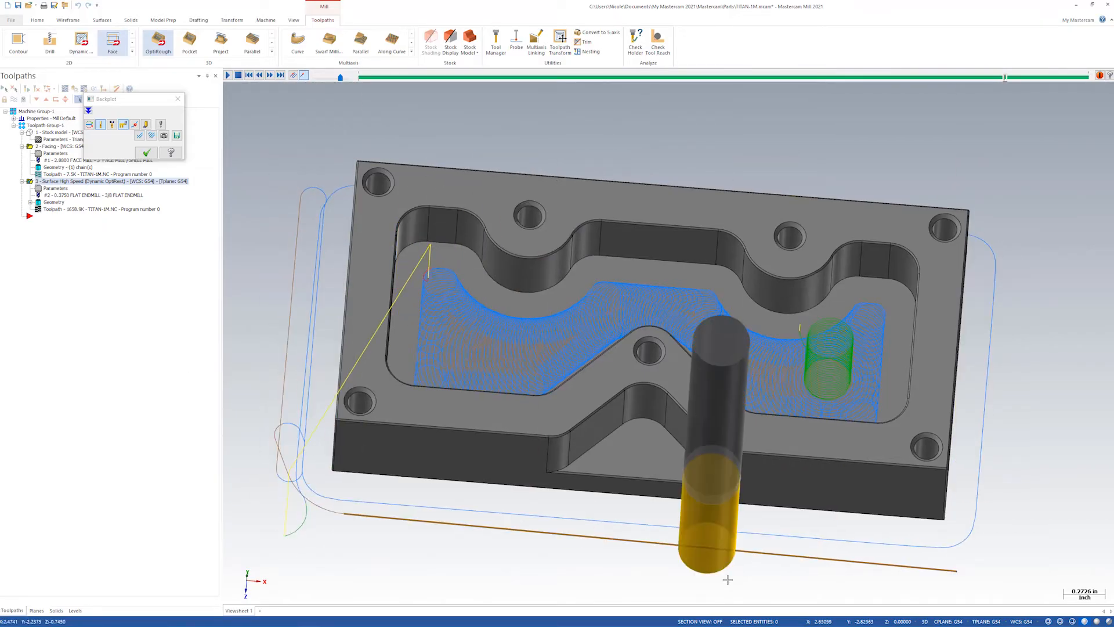
{"action": "middle_click_drag", "start_coordinate": [727, 579], "coordinate": [728, 579]}
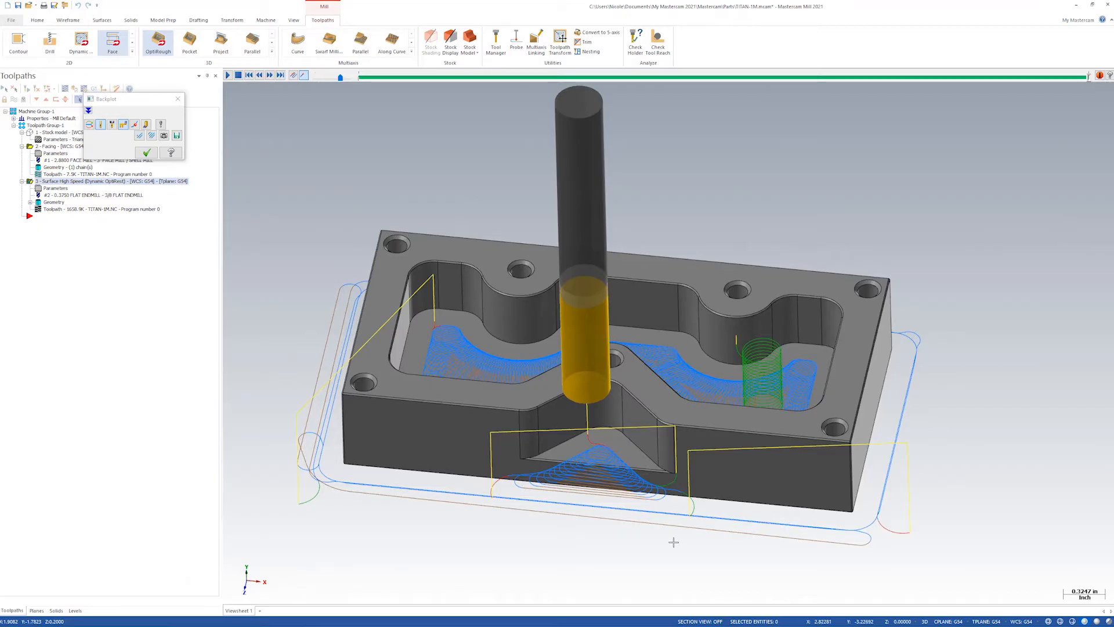
{"action": "left_click", "coordinate": [146, 152]}
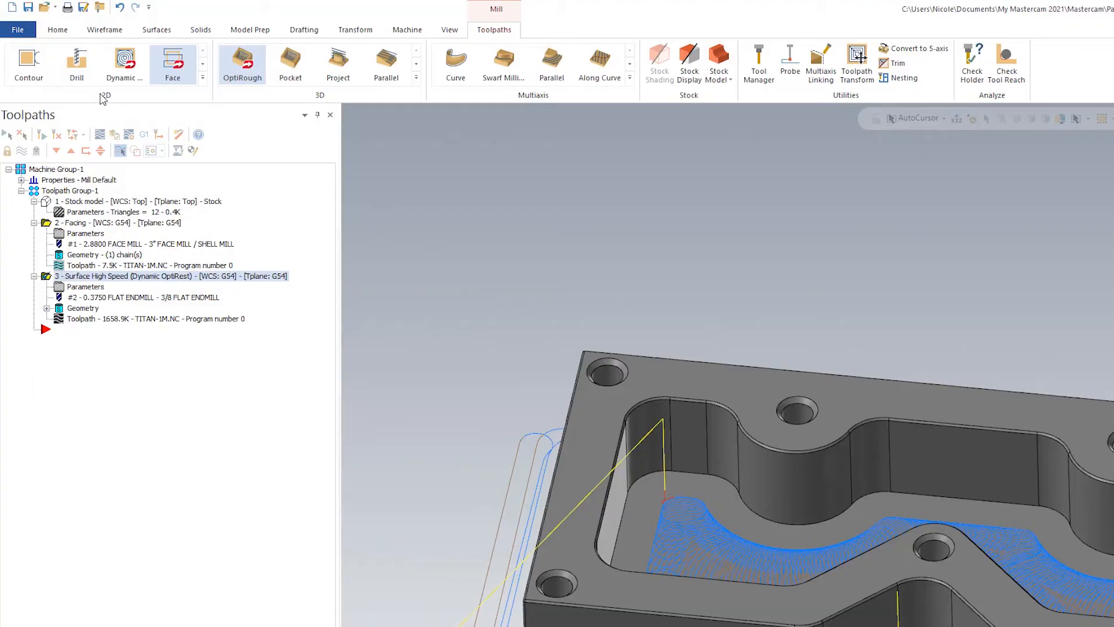
Start a 2D Contour toolpath and chain the closed loop of outer edges just above the part's bottom chamfer
{"action": "left_click", "coordinate": [22, 66]}
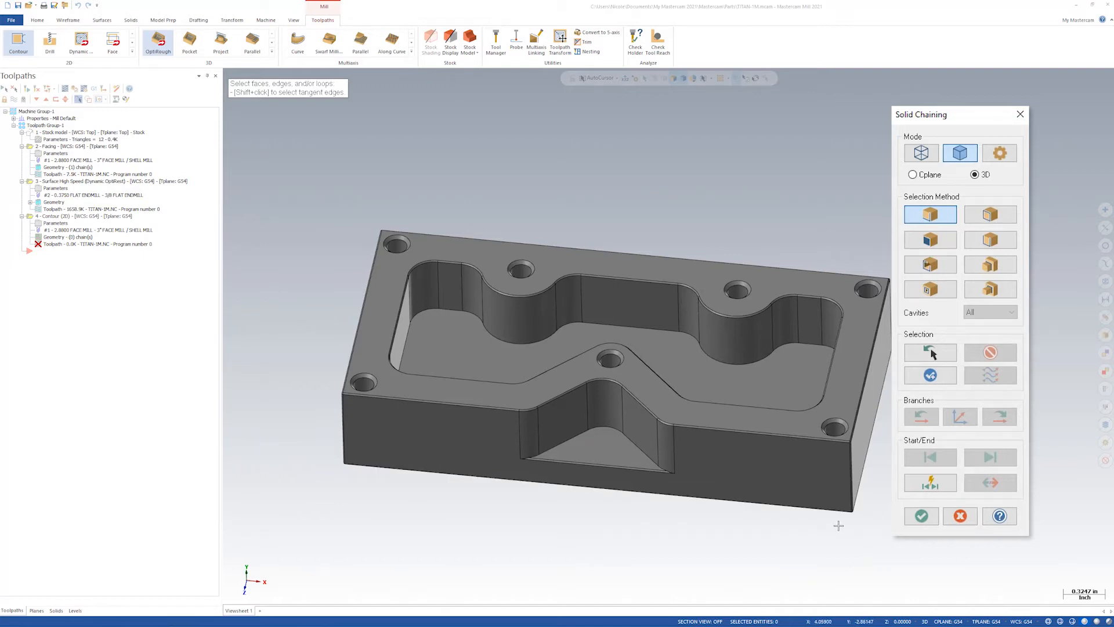
{"action": "middle_click_drag", "start_coordinate": [839, 530], "coordinate": [961, 279]}
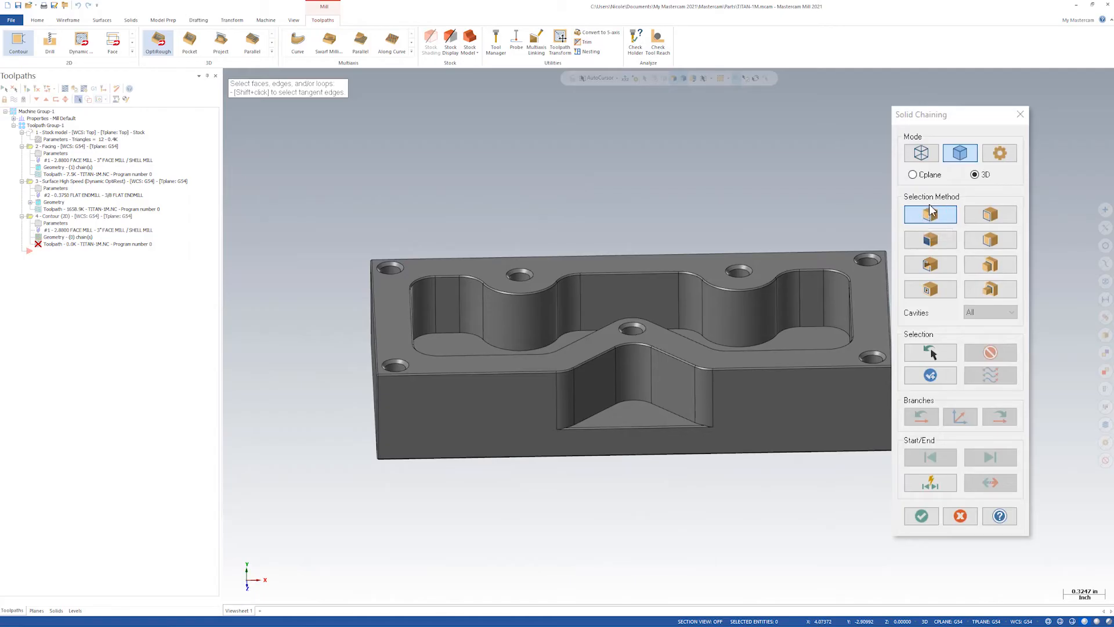
{"action": "middle_click_drag", "start_coordinate": [836, 537], "coordinate": [830, 514]}
{"action": "scroll", "coordinate": [830, 514], "scroll_direction": "up", "scroll_amount": 4}
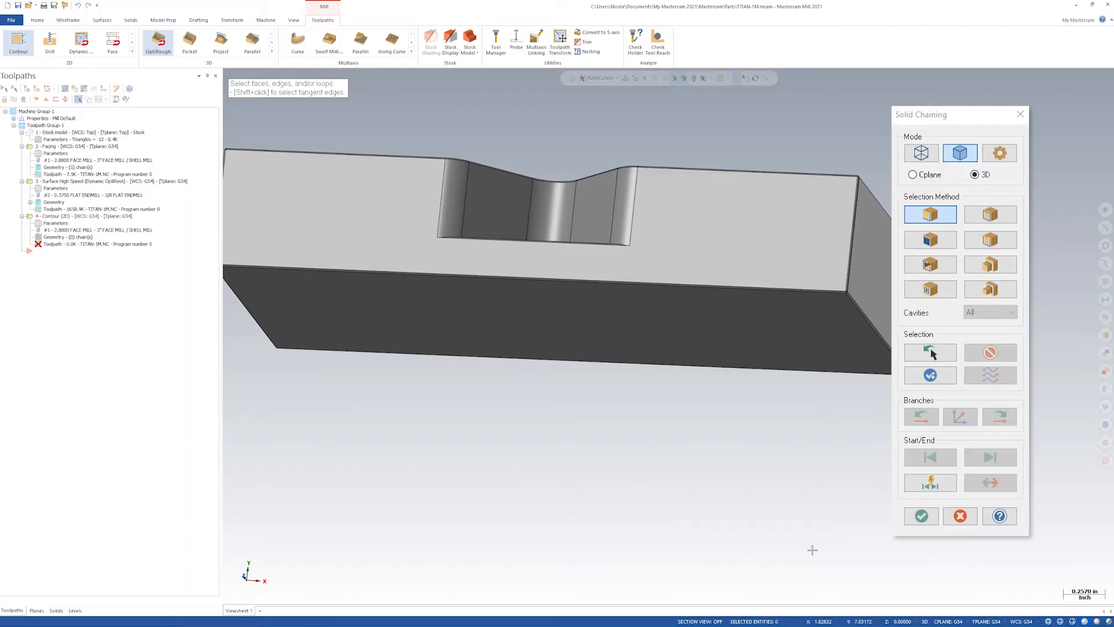
{"action": "middle_click_drag", "start_coordinate": [832, 400], "coordinate": [778, 273]}
{"action": "scroll", "coordinate": [823, 398], "scroll_direction": "up", "scroll_amount": 4}
{"action": "scroll", "coordinate": [761, 388], "scroll_direction": "up", "scroll_amount": 3}
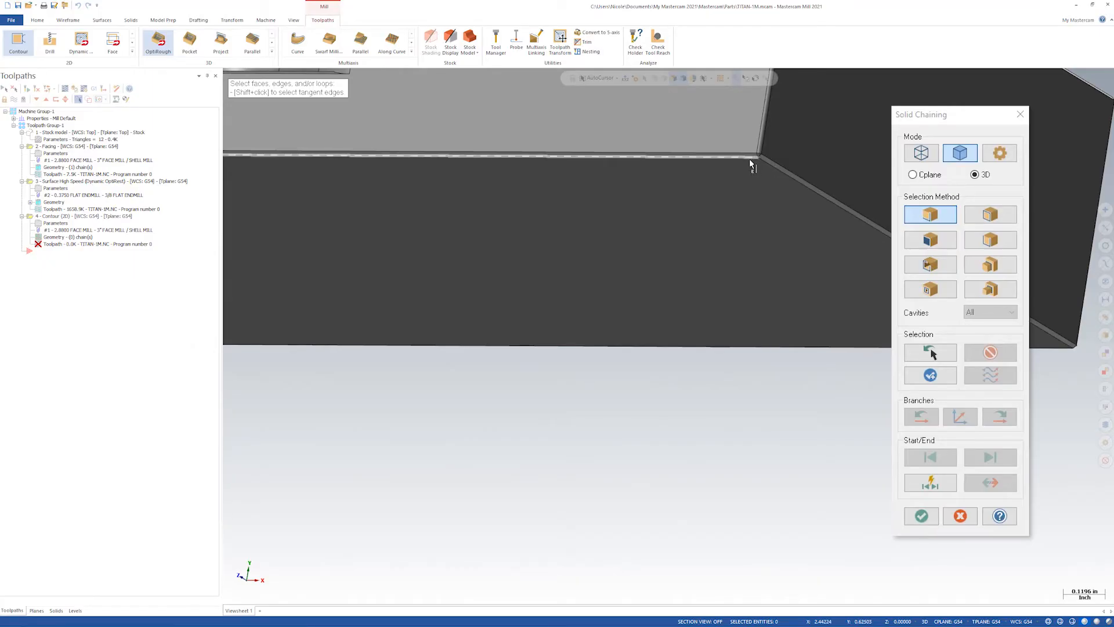
{"action": "middle_click_drag", "start_coordinate": [752, 157], "coordinate": [612, 444]}
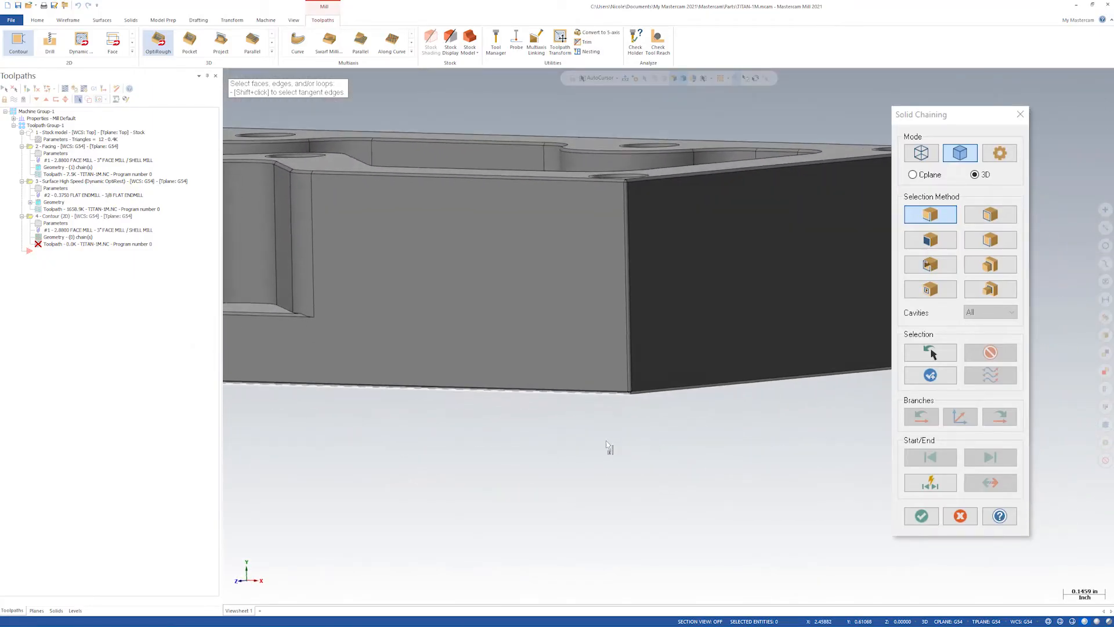
{"action": "scroll", "coordinate": [786, 447], "scroll_direction": "up", "scroll_amount": 5}
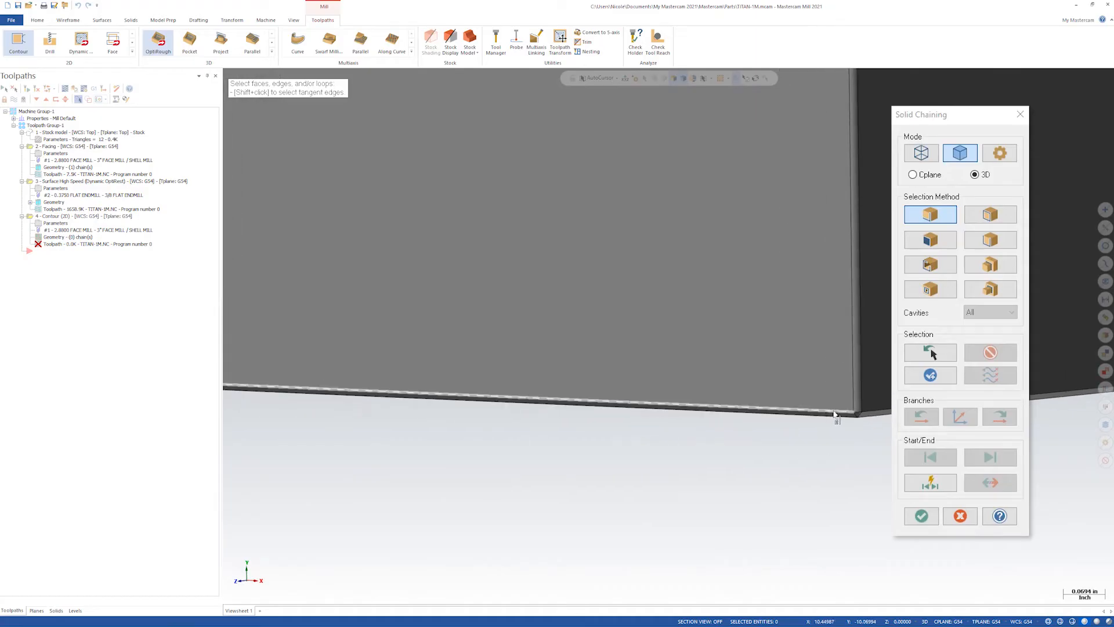
{"action": "left_click", "coordinate": [787, 413]}
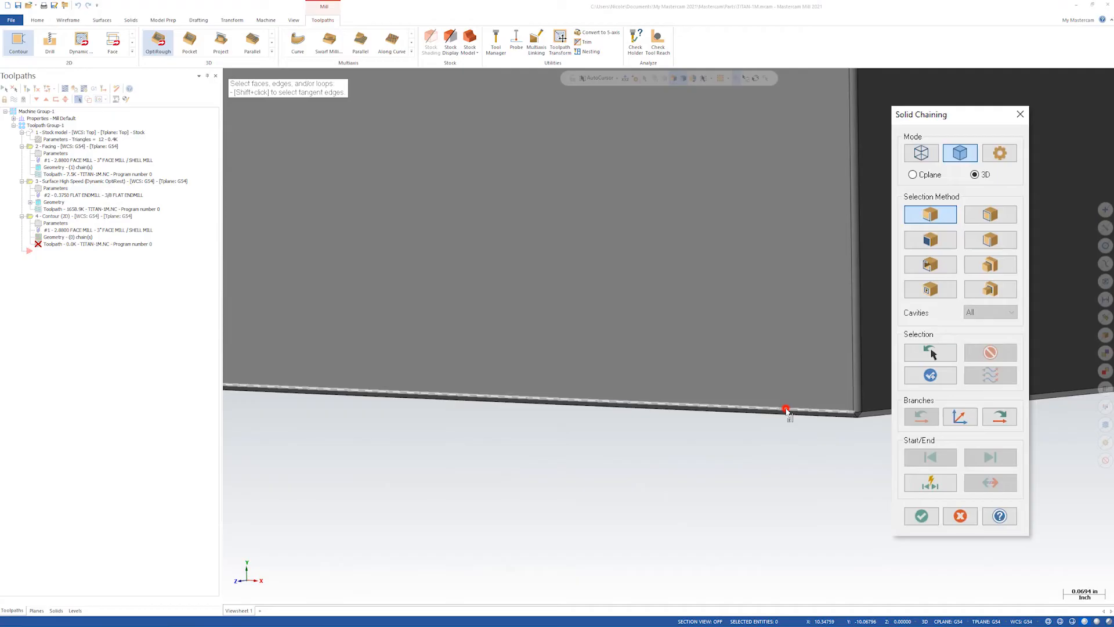
{"action": "middle_click_drag", "start_coordinate": [783, 528], "coordinate": [783, 527]}
{"action": "scroll", "coordinate": [783, 528], "scroll_direction": "down", "scroll_amount": 4}
{"action": "scroll", "coordinate": [677, 459], "scroll_direction": "down", "scroll_amount": 3}
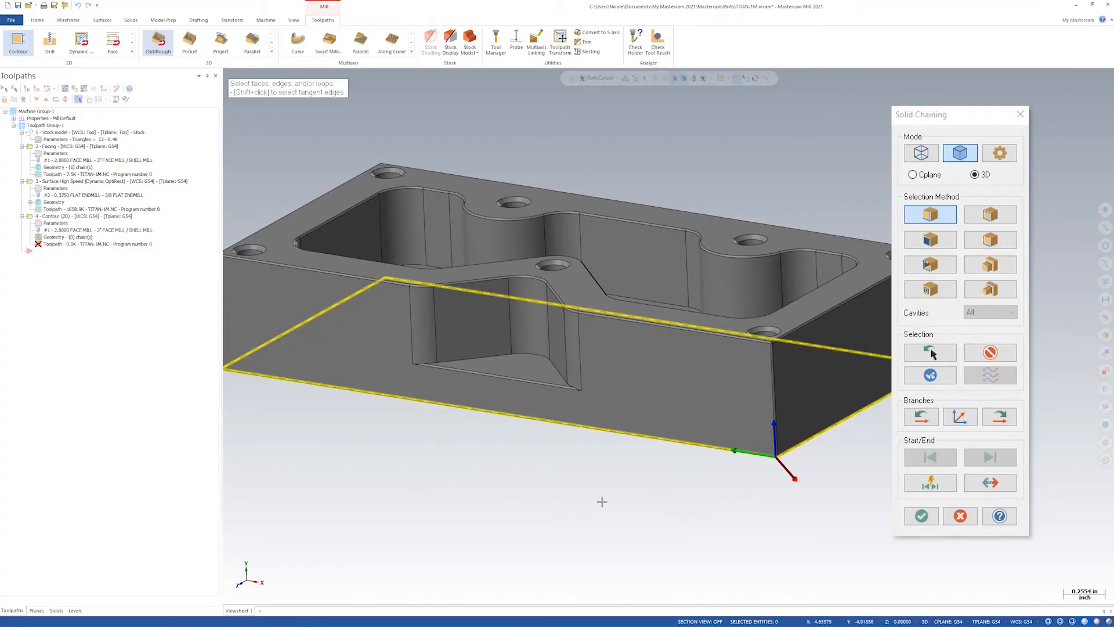
Reverse the bottom chain's direction, reverse it back, and accept the chain as the contour geometry
{"action": "middle_click_drag", "start_coordinate": [747, 534], "coordinate": [753, 570]}
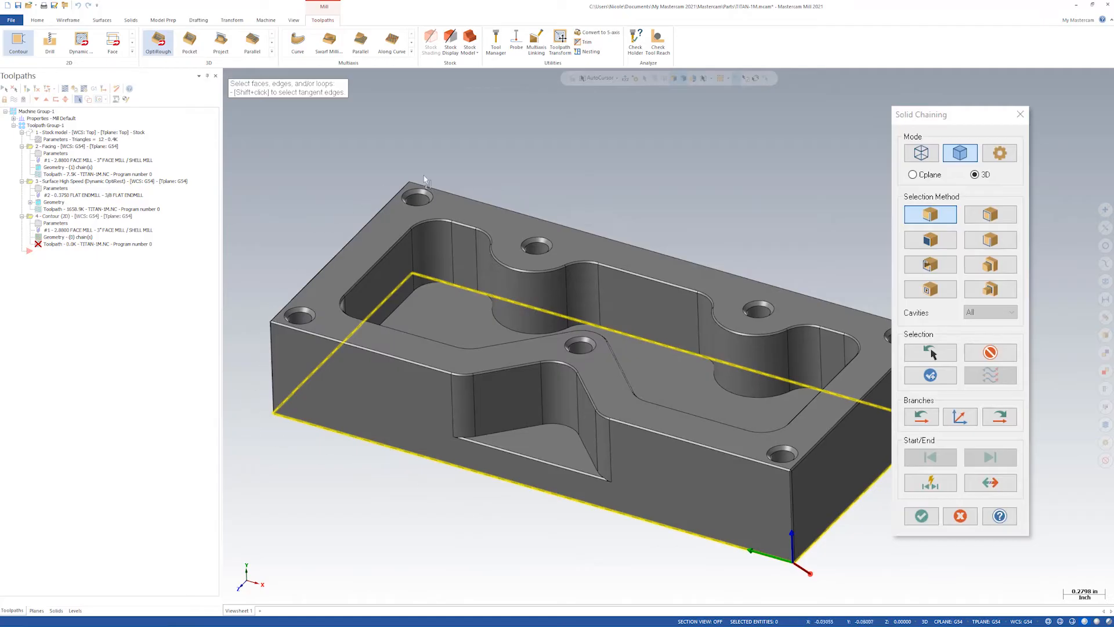
{"action": "scroll", "coordinate": [833, 574], "scroll_direction": "down", "scroll_amount": 3}
{"action": "middle_click_drag", "start_coordinate": [681, 495], "coordinate": [698, 515]}
{"action": "scroll", "coordinate": [698, 516], "scroll_direction": "up", "scroll_amount": 1}
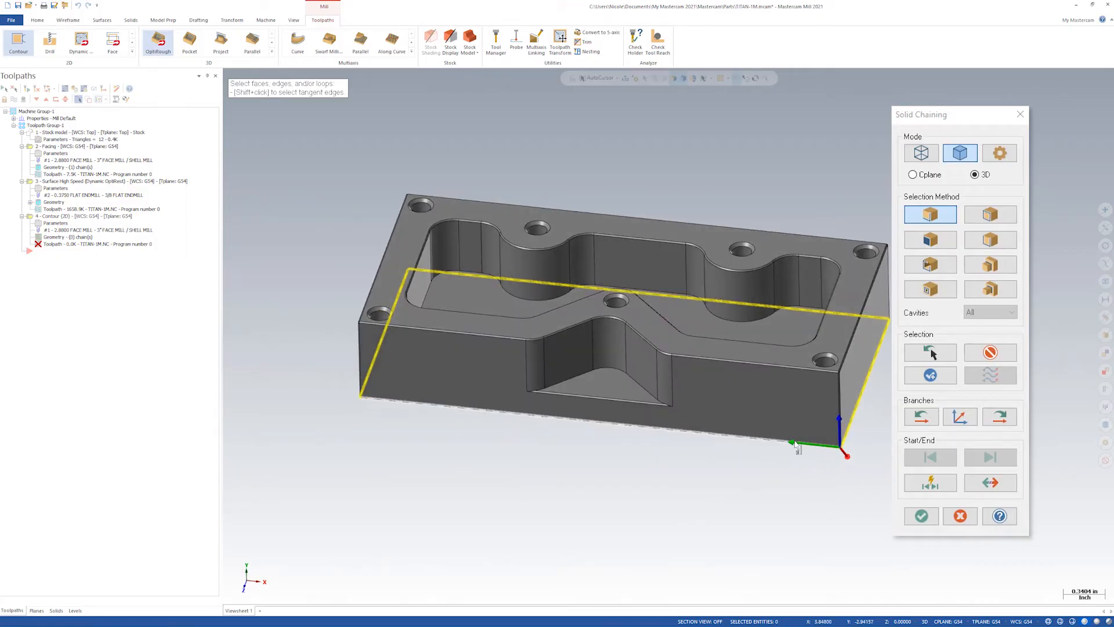
{"action": "left_click", "coordinate": [996, 487]}
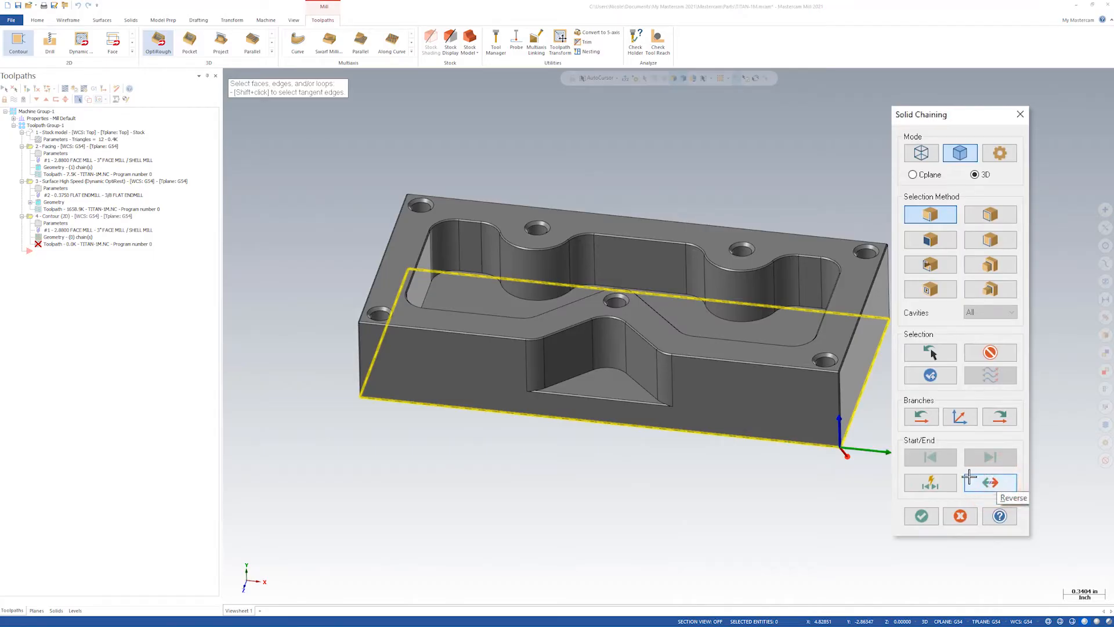
{"action": "left_click", "coordinate": [996, 486]}
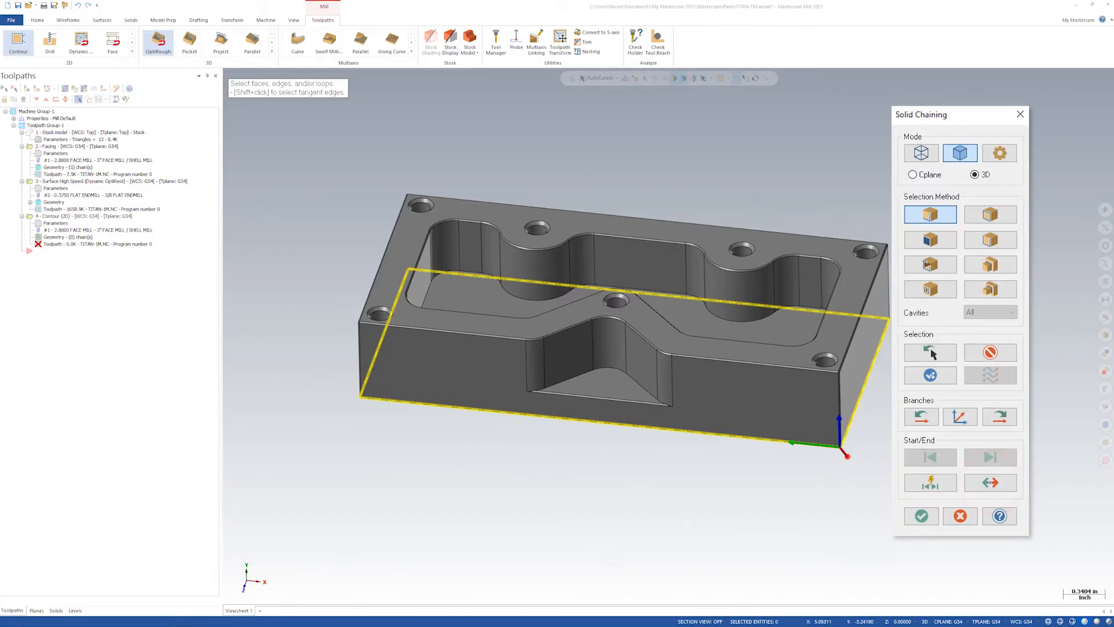
{"action": "left_click", "coordinate": [921, 516]}
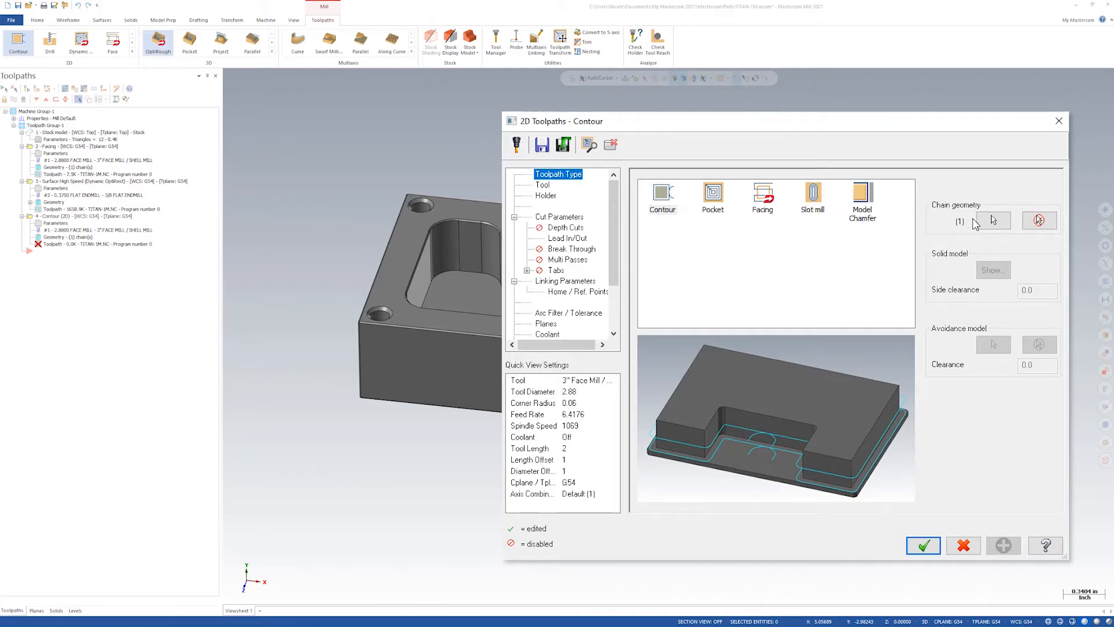
Choose tool 2, the 3/8 flat endmill, for the contour and set its feed rate to 20
{"action": "left_click", "coordinate": [543, 185]}
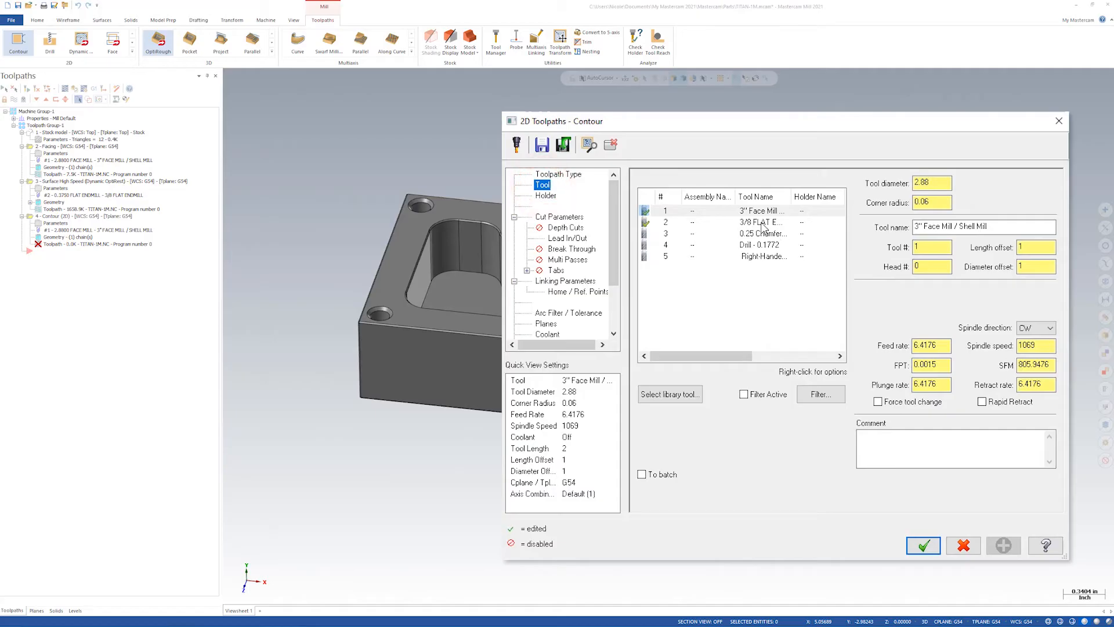
{"action": "left_click", "coordinate": [762, 223]}
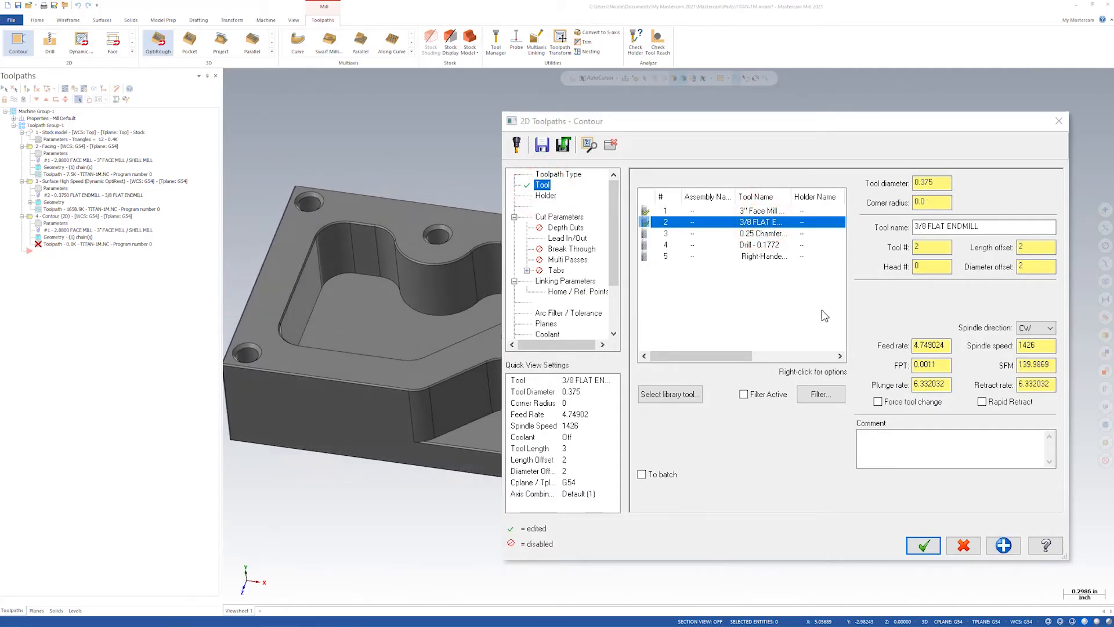
{"action": "left_click", "coordinate": [946, 345]}
{"action": "double_click", "coordinate": [931, 345]}
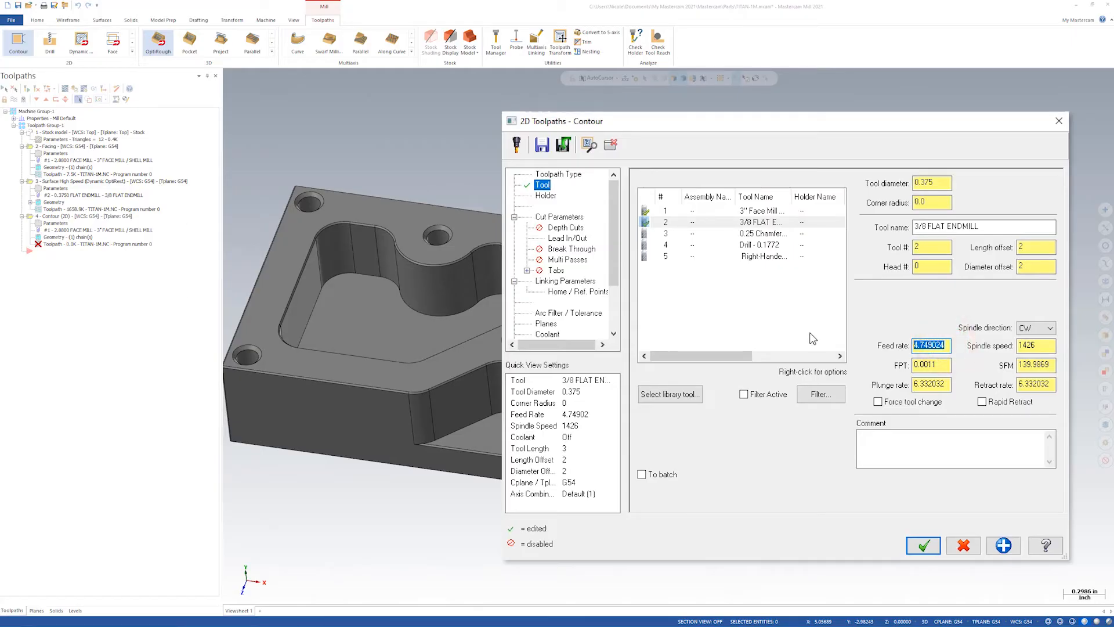
{"action": "type", "text": "20"}
Set the contour's plunge rate to 100 and spindle speed to 4000, and enable Rapid Retract
{"action": "left_click_drag", "start_coordinate": [947, 385], "coordinate": [736, 372]}
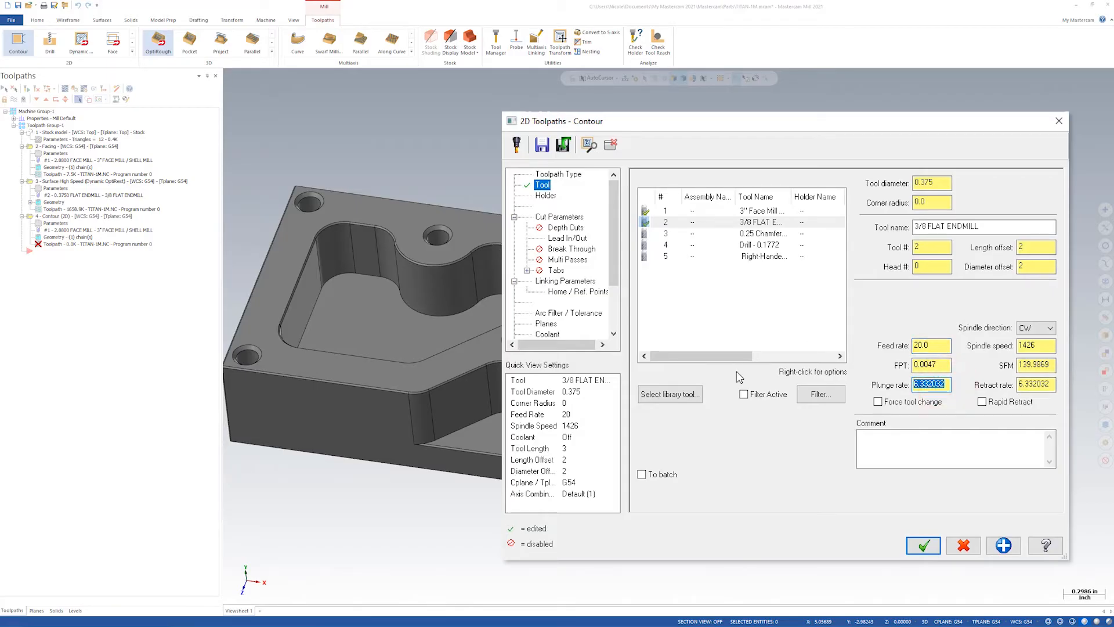
{"action": "type", "text": "100"}
{"action": "left_click", "coordinate": [1051, 344]}
{"action": "type", "text": "4000"}
{"action": "left_click", "coordinate": [981, 402]}
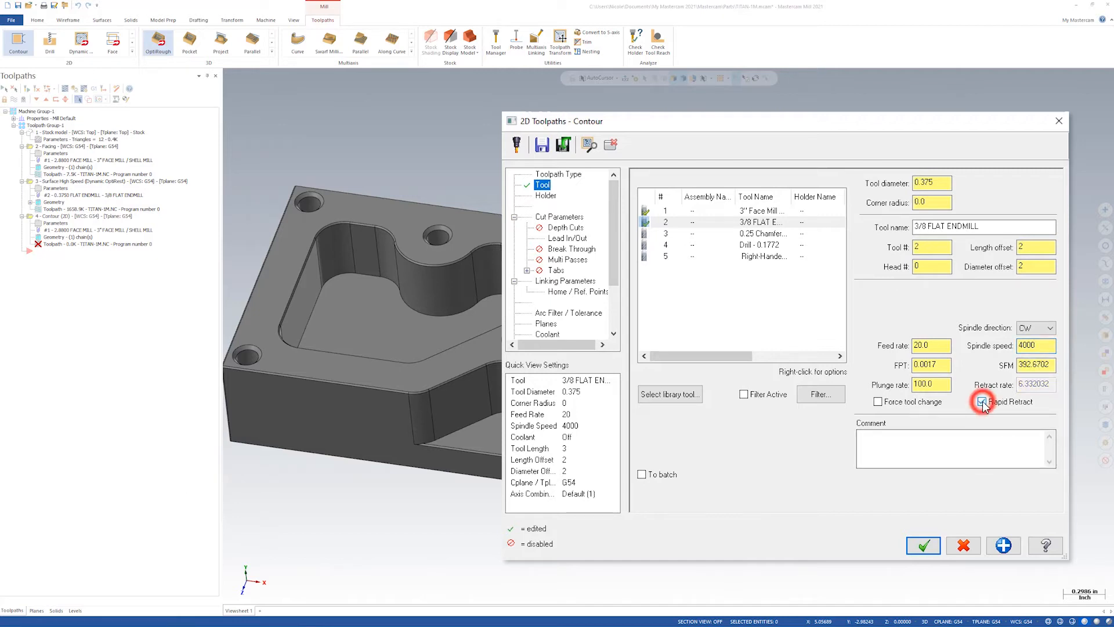
Check the contour's holder settings and set the cut parameters' compensation type to Wear
{"action": "left_click", "coordinate": [546, 196]}
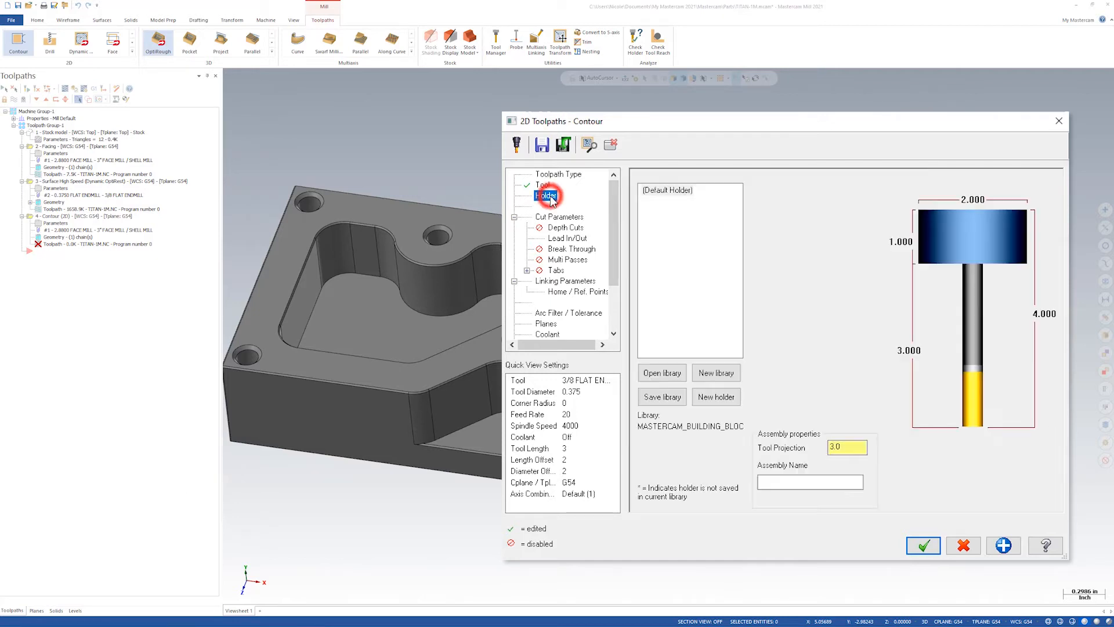
{"action": "left_click", "coordinate": [569, 218]}
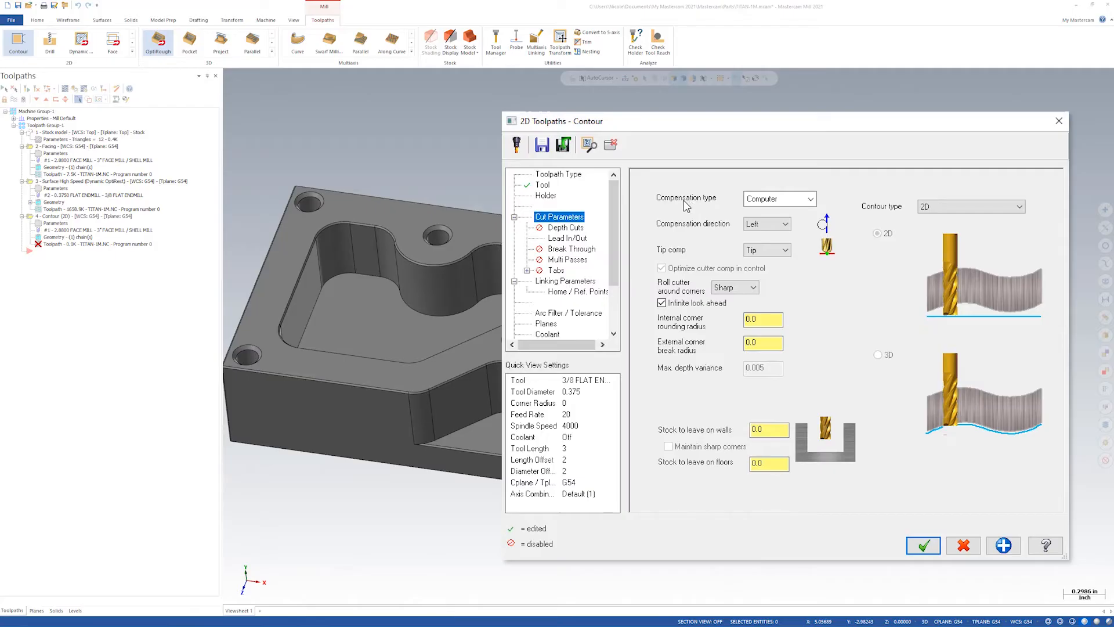
{"action": "left_click", "coordinate": [811, 199]}
{"action": "left_click", "coordinate": [771, 235]}
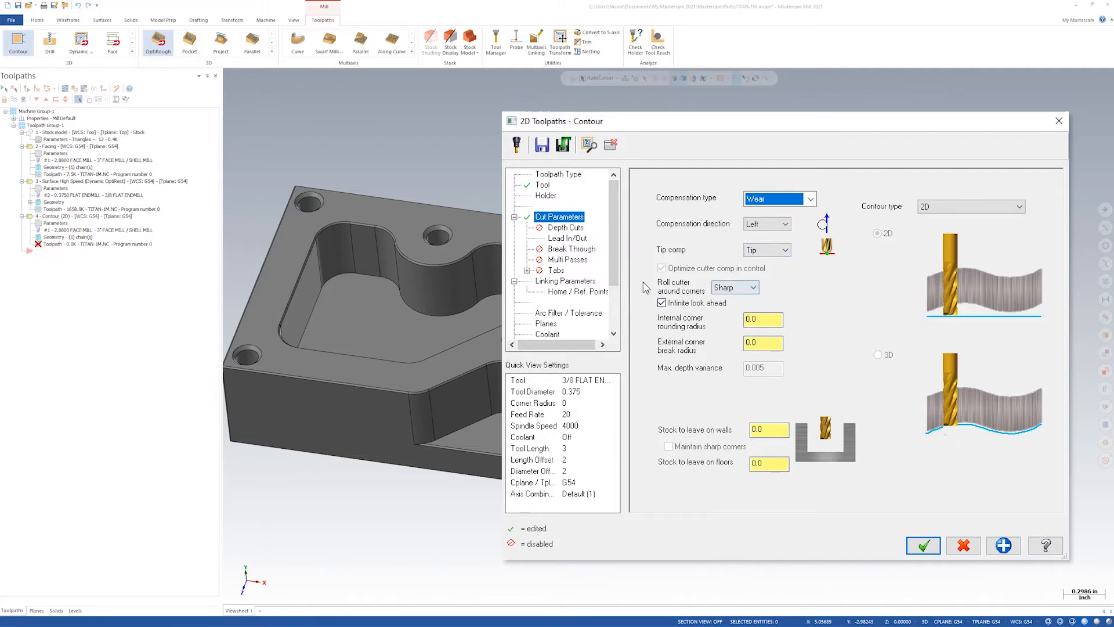
Review the contour's corner rolling, external corner break radius, contour type and depth cut settings
{"action": "left_click", "coordinate": [753, 288]}
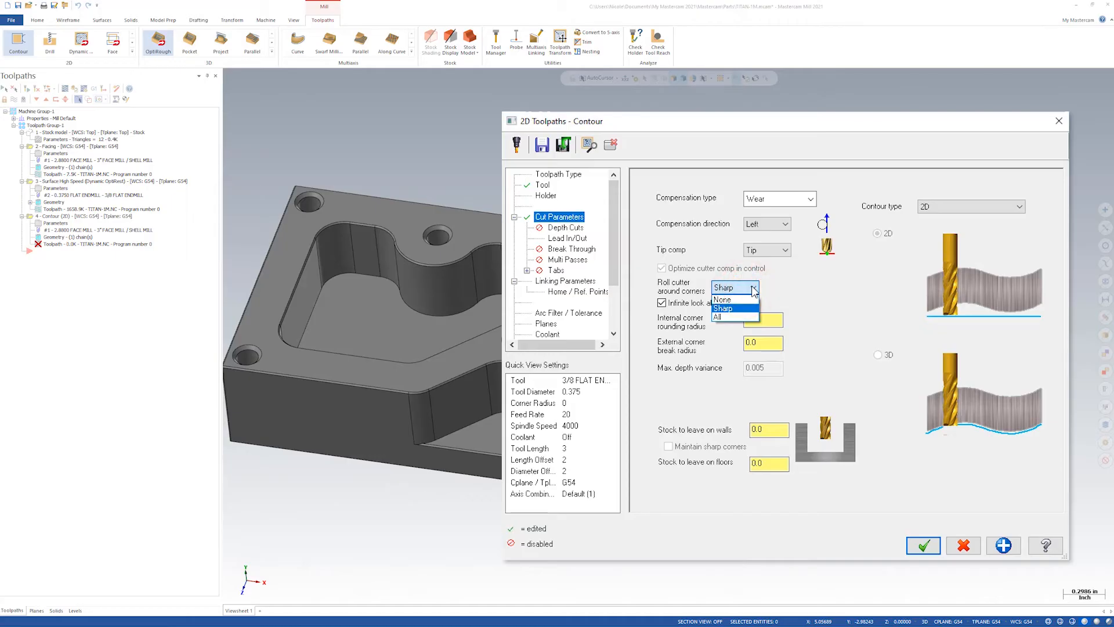
{"action": "left_click", "coordinate": [753, 289]}
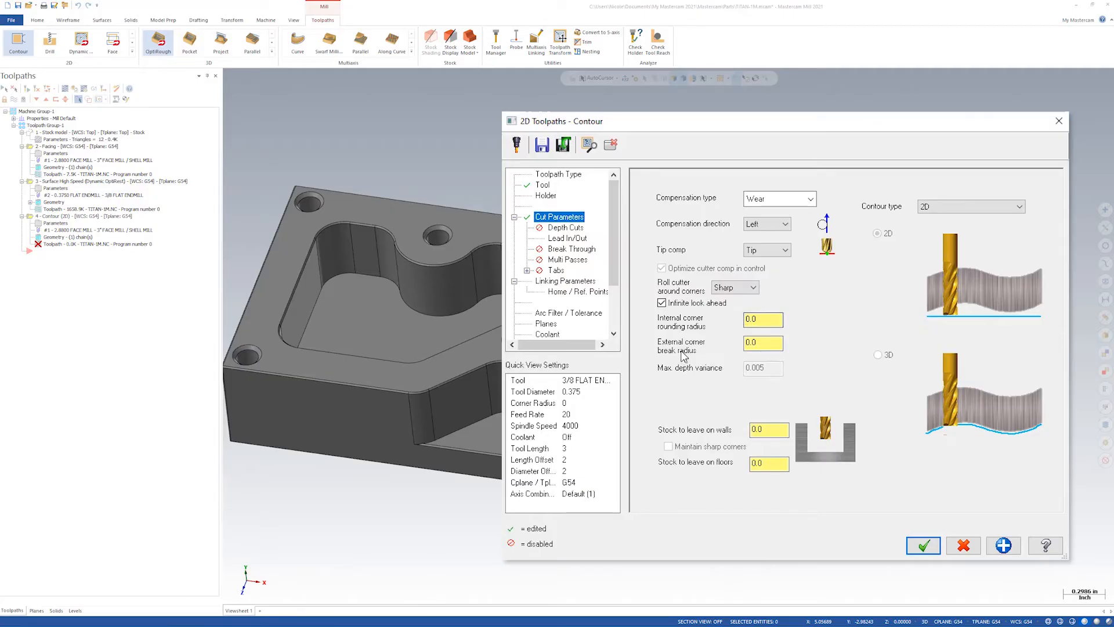
{"action": "left_click", "coordinate": [759, 347]}
{"action": "left_click", "coordinate": [946, 206]}
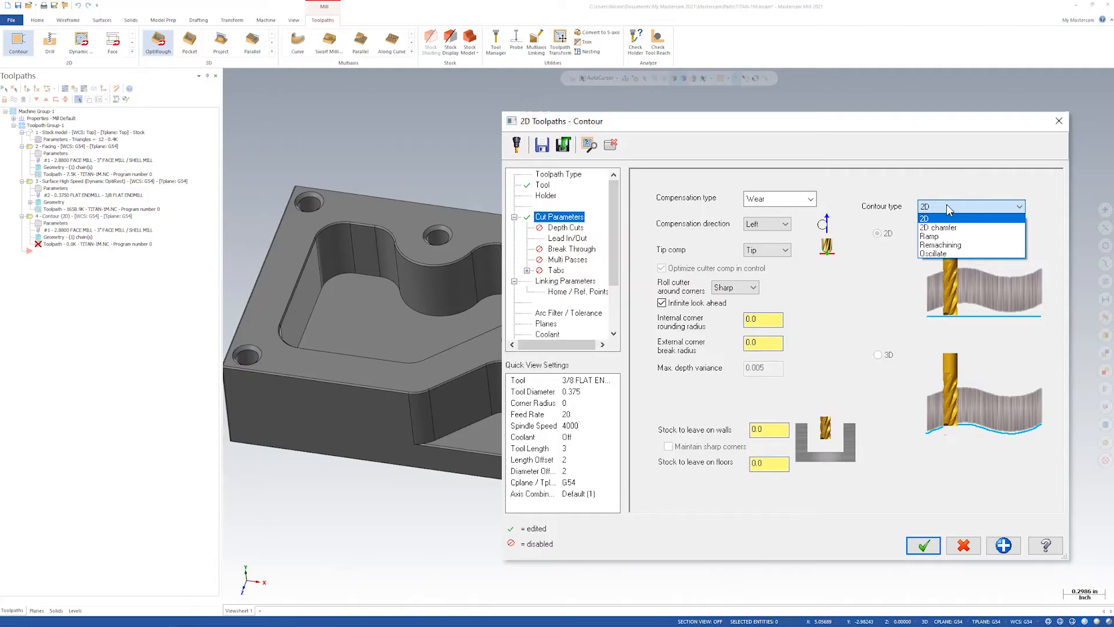
{"action": "left_click", "coordinate": [946, 204]}
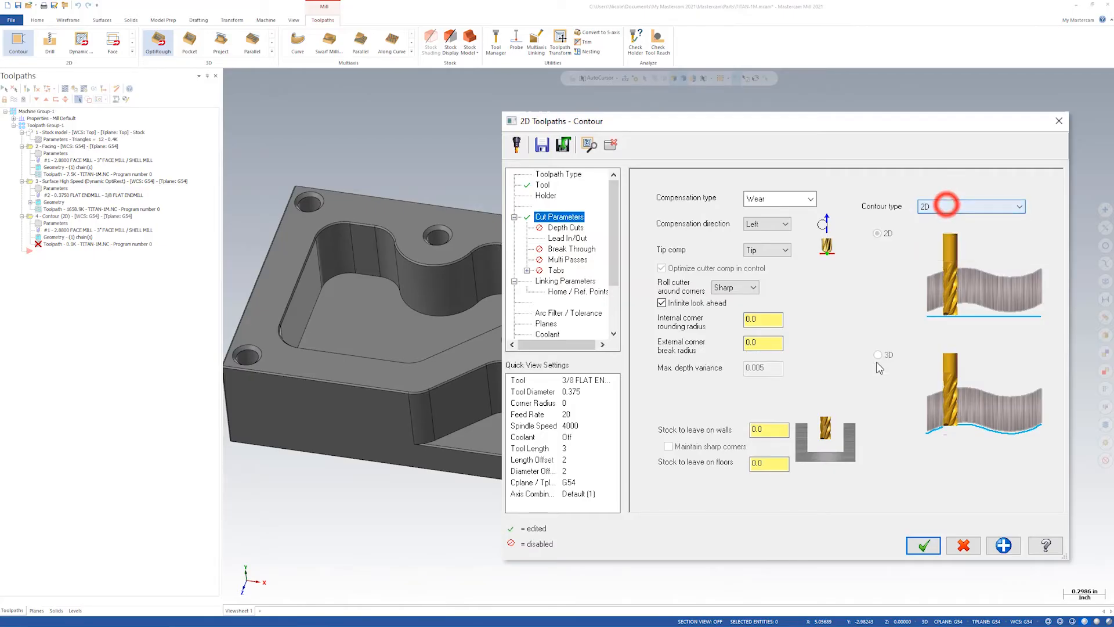
{"action": "left_click", "coordinate": [571, 228]}
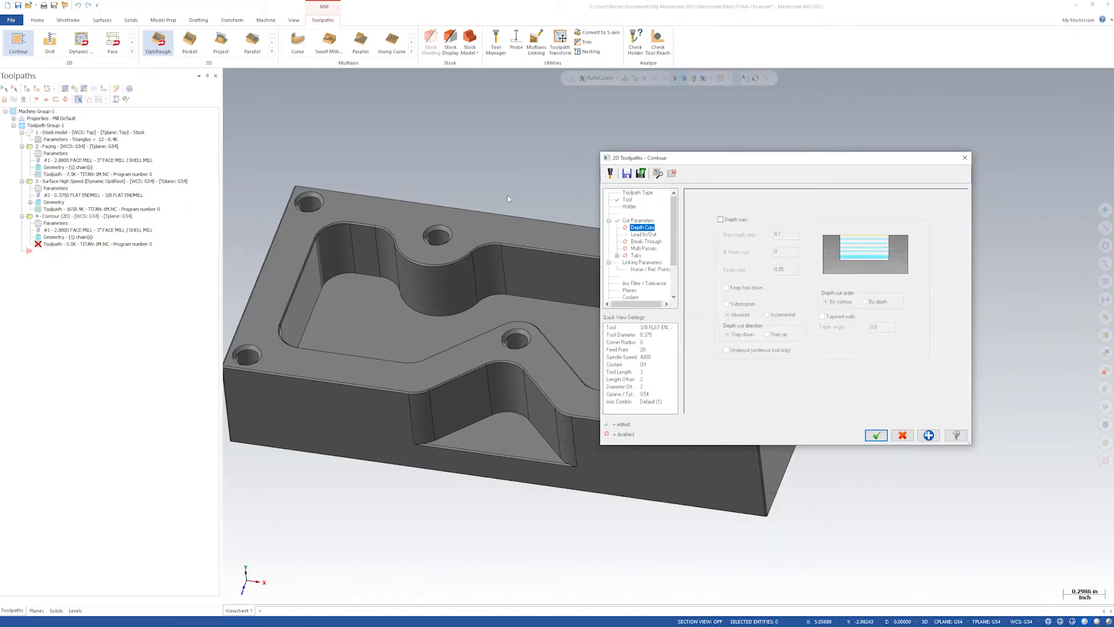
In the contour's Lead In/Out settings, disable midpoint entry/exit for closed contours and set the entry line to Perpendicular
{"action": "left_click", "coordinate": [644, 234]}
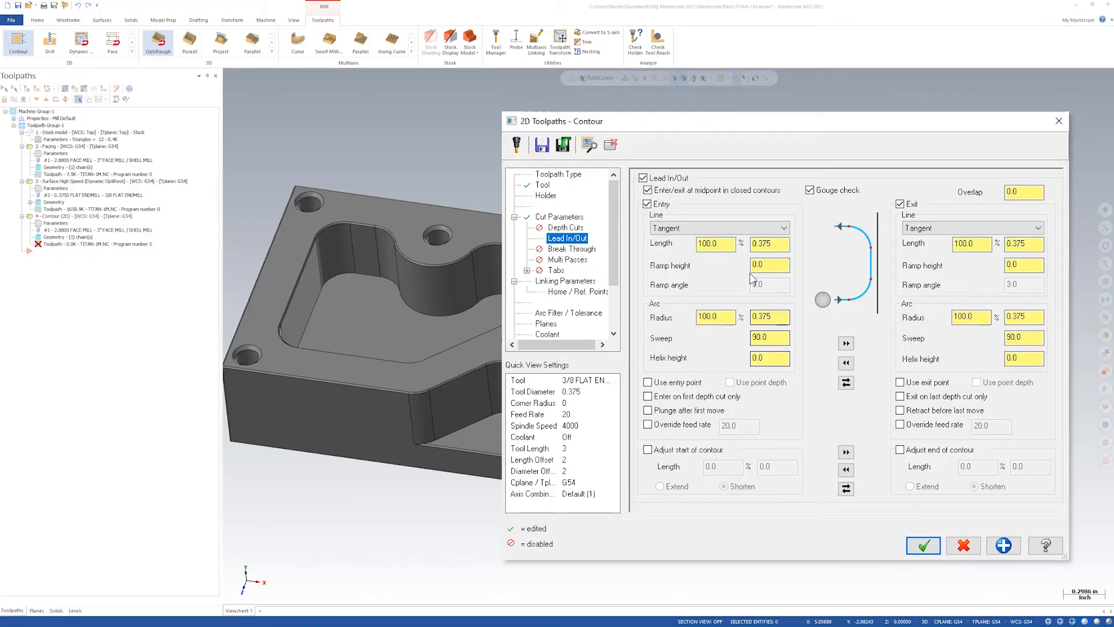
{"action": "left_click", "coordinate": [648, 191]}
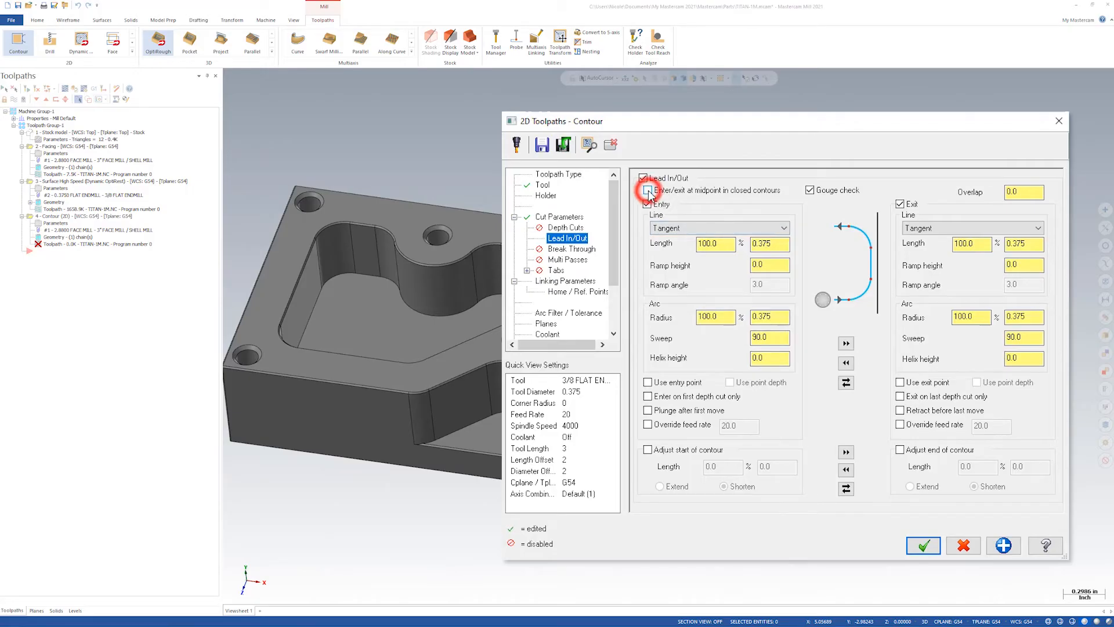
{"action": "left_click", "coordinate": [678, 232]}
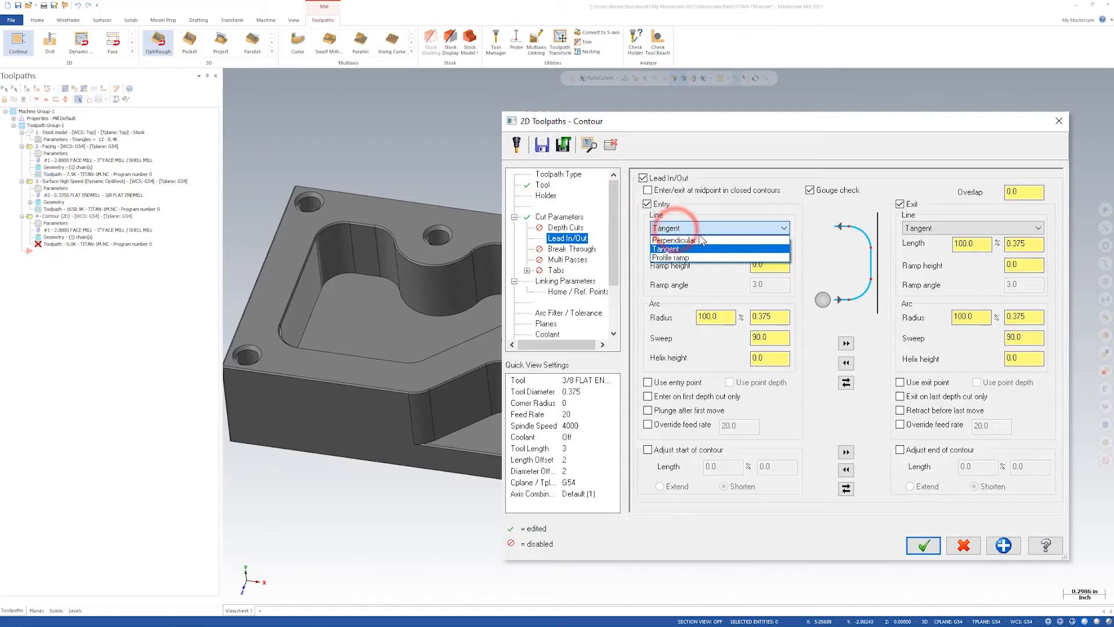
{"action": "left_click", "coordinate": [696, 243]}
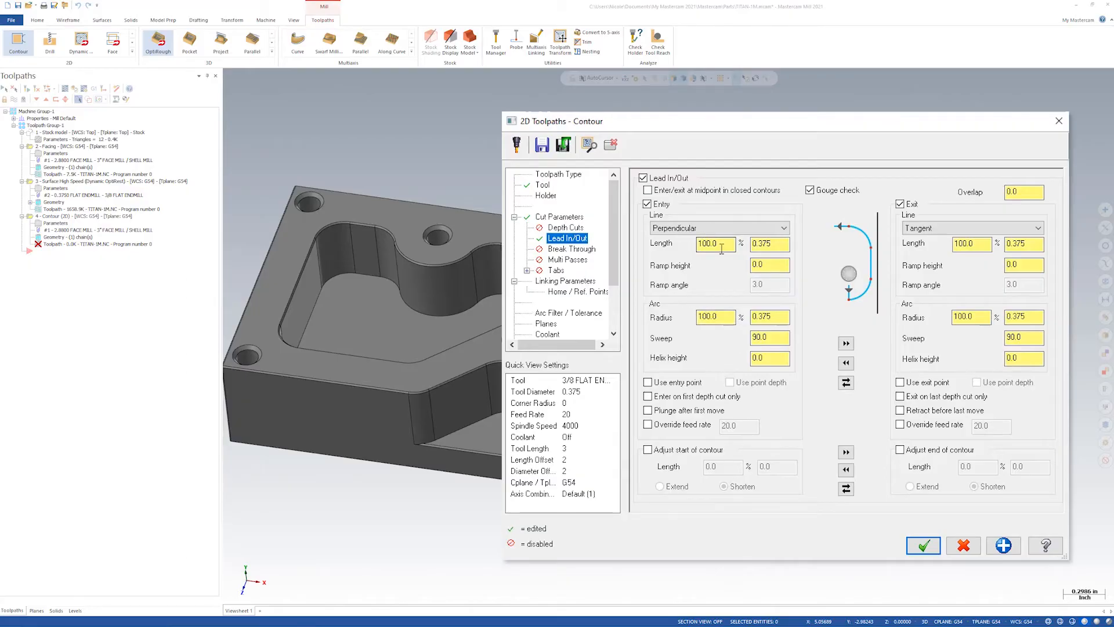
Set the entry line length and arc radius to 0.2 and copy the entry settings to the exit
{"action": "double_click", "coordinate": [772, 243]}
{"action": "type", "text": ".2"}
{"action": "double_click", "coordinate": [755, 318]}
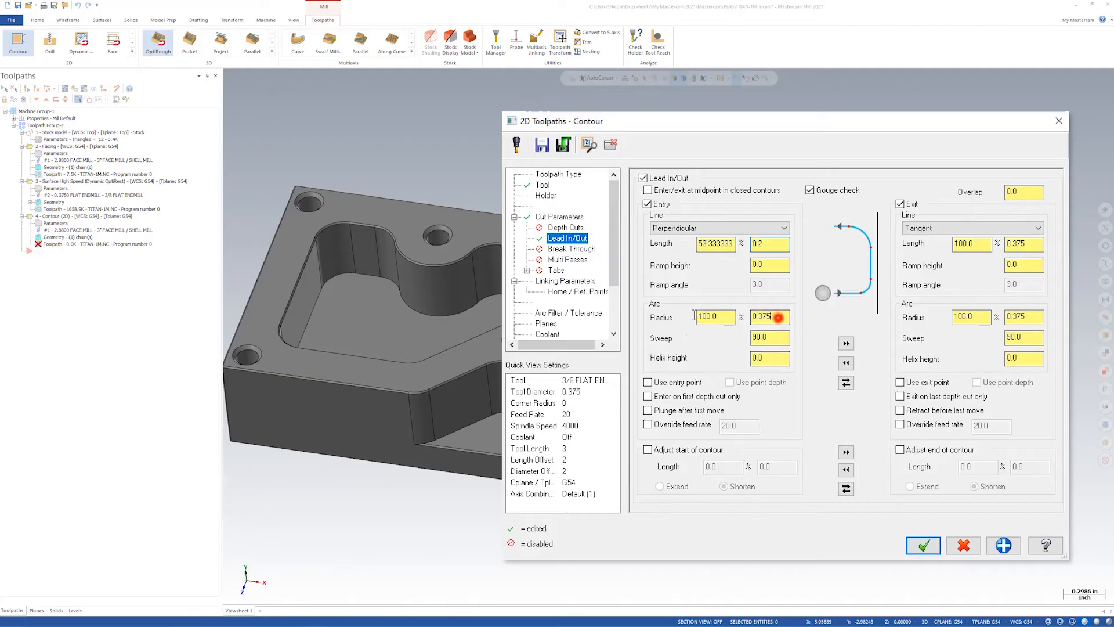
{"action": "type", "text": ".2"}
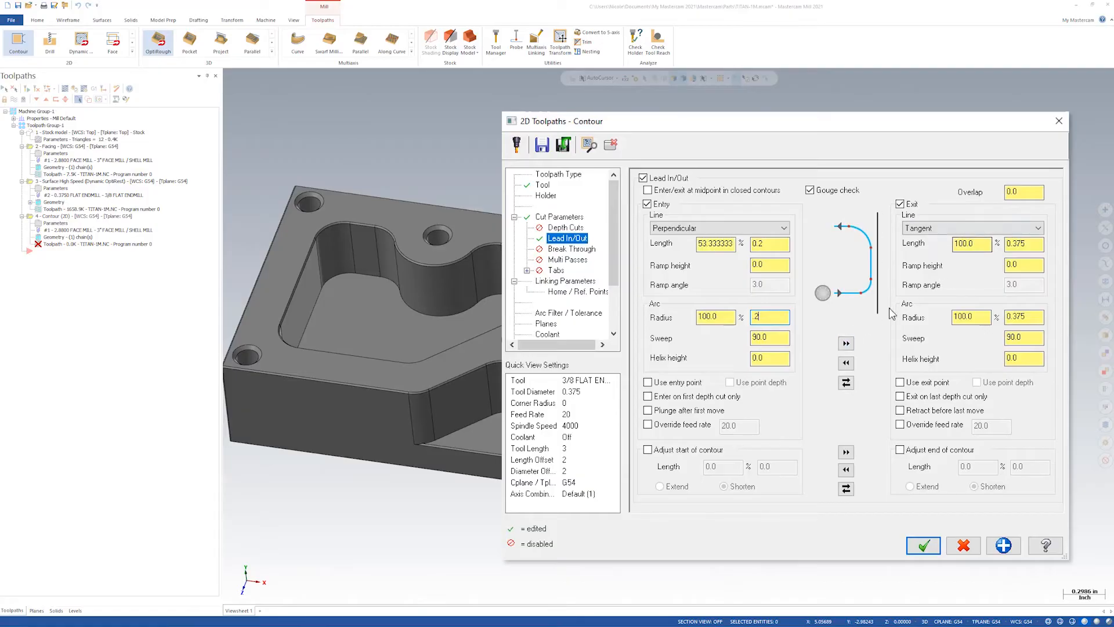
{"action": "left_click", "coordinate": [846, 344]}
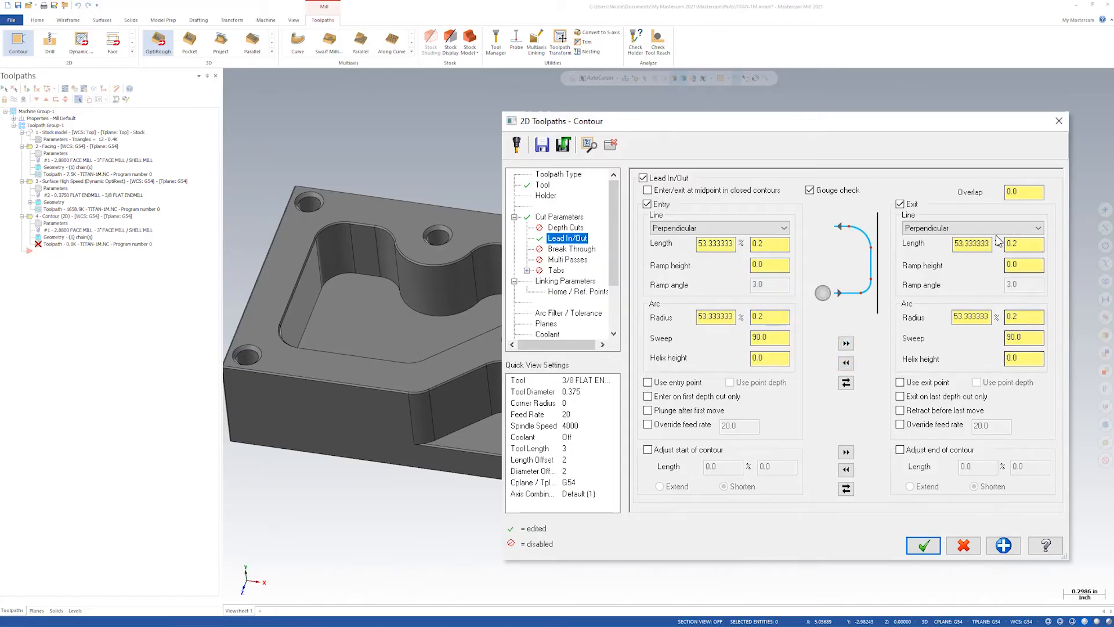
Review the contour's break through, multi passes and tabs settings
{"action": "left_click", "coordinate": [575, 250]}
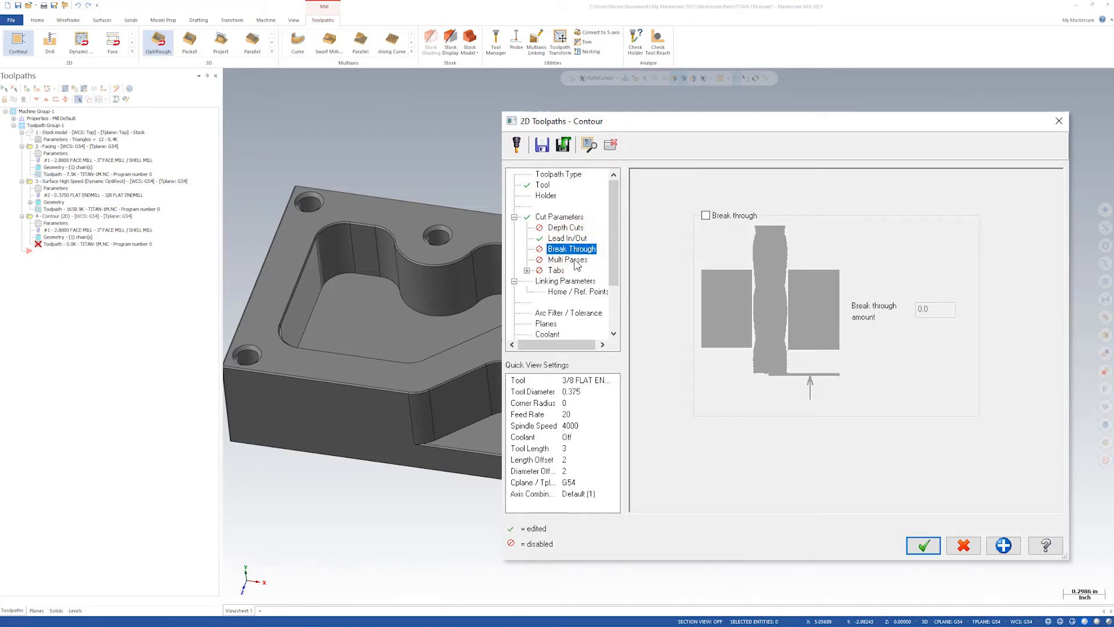
{"action": "left_click", "coordinate": [572, 261]}
{"action": "left_click", "coordinate": [555, 270]}
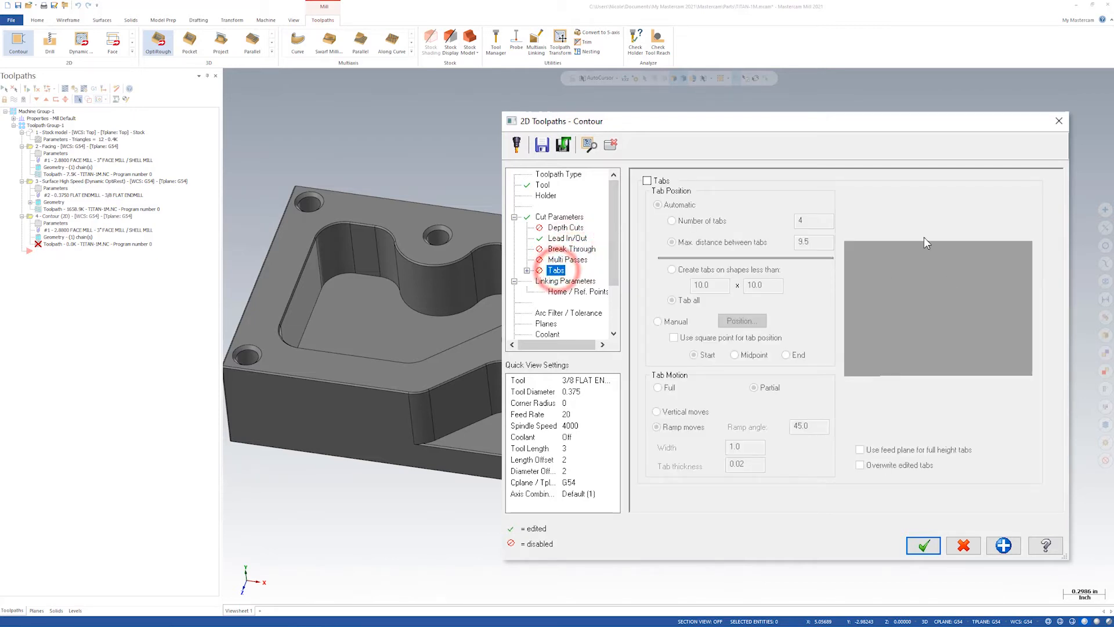
In the contour's linking parameters, switch the retract, feed plane and depth to Absolute
{"action": "left_click", "coordinate": [587, 281]}
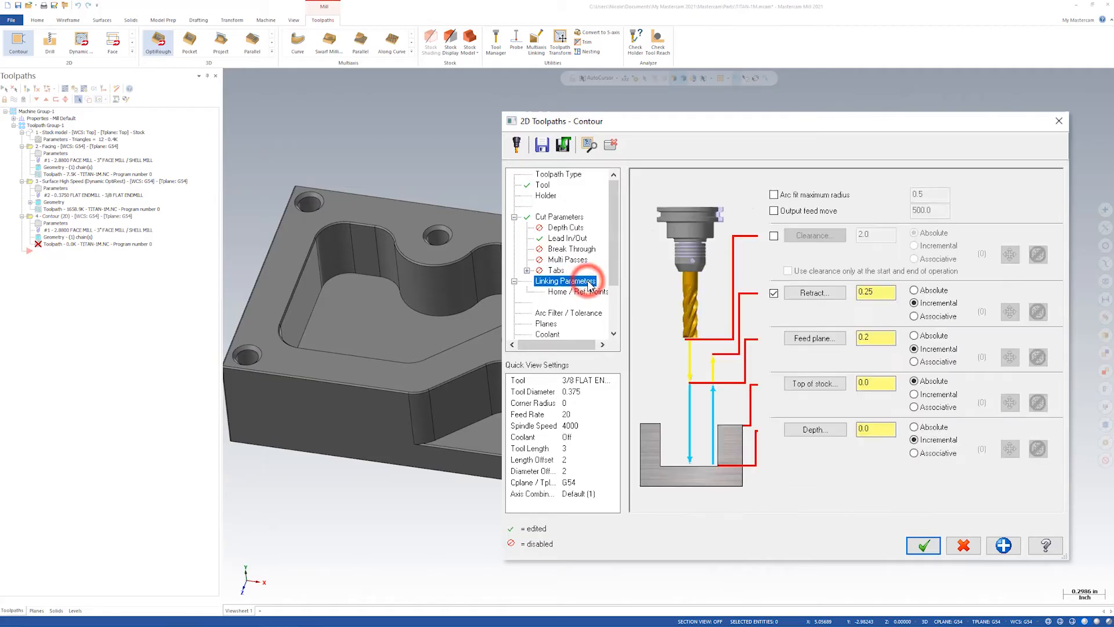
{"action": "left_click", "coordinate": [914, 290]}
{"action": "left_click", "coordinate": [914, 336]}
{"action": "left_click", "coordinate": [915, 427]}
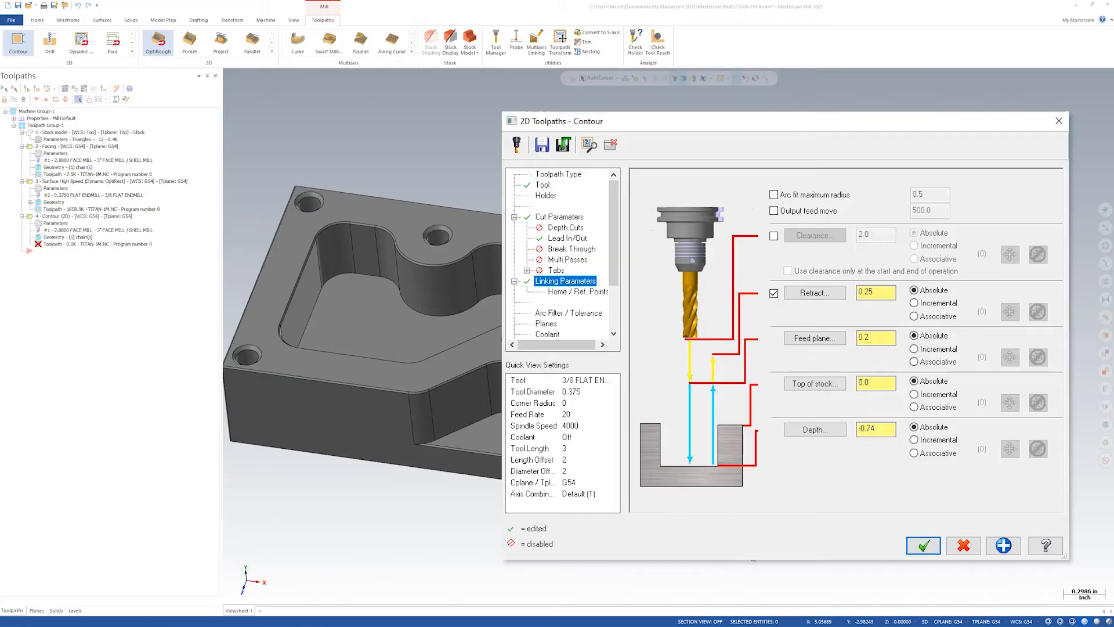
Set the retract height to 0.2 and the feed plane to 0.1, and make the cut depth slightly deeper
{"action": "left_click", "coordinate": [887, 294]}
{"action": "key", "text": "BackSpace"}
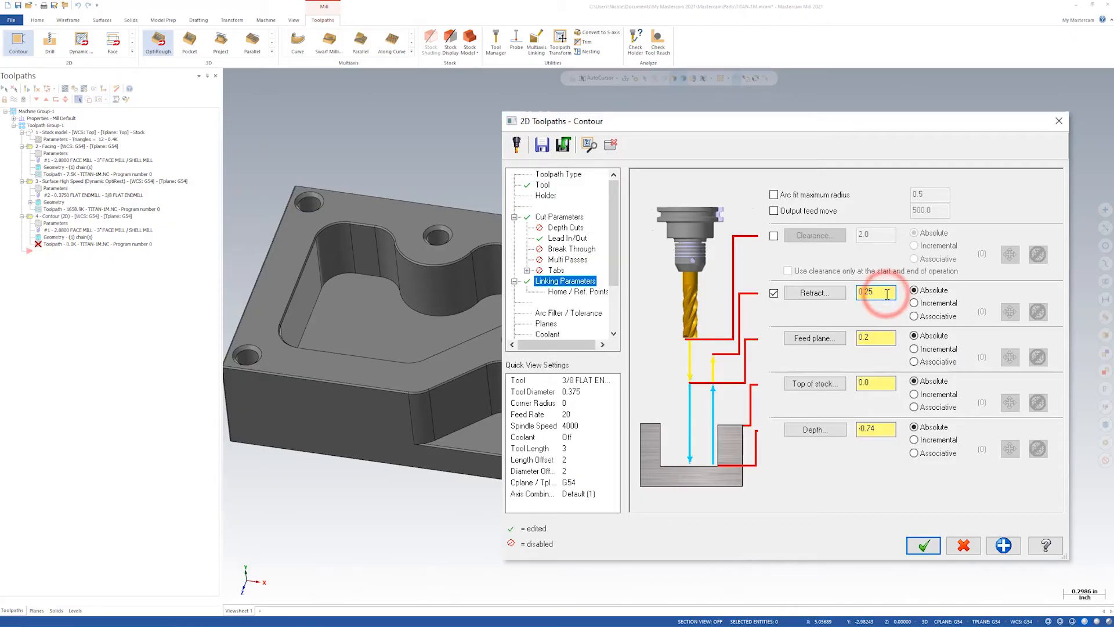
{"action": "left_click", "coordinate": [879, 338]}
{"action": "key", "text": "BackSpace"}
{"action": "type", "text": "1"}
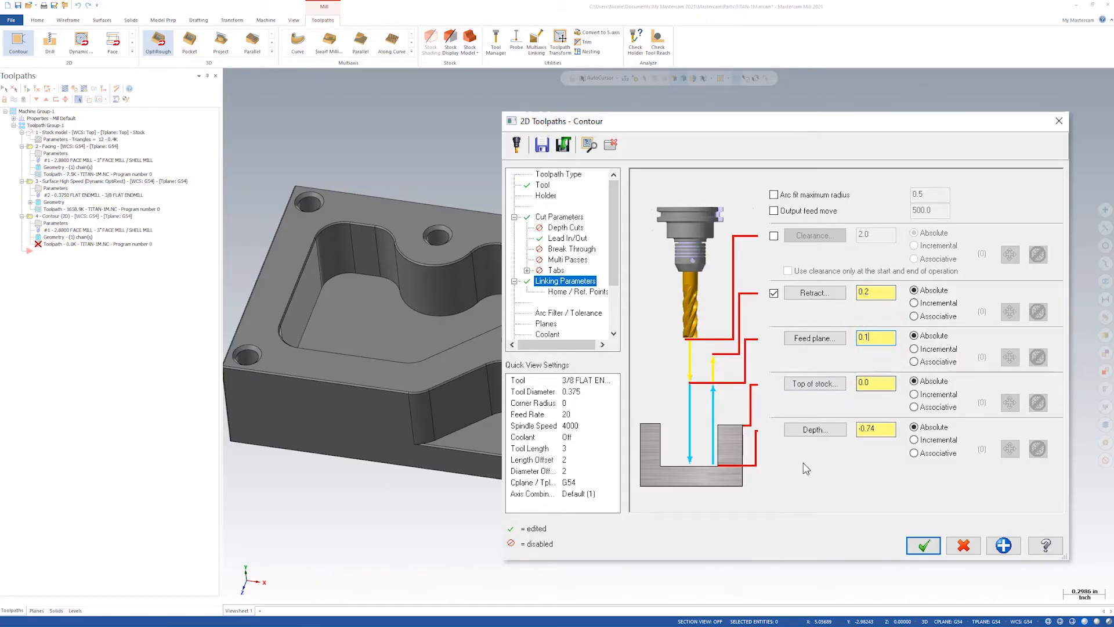
{"action": "left_click", "coordinate": [888, 428]}
{"action": "key", "text": "BackSpace"}
Review the contour's home and reference points, arc filter and tolerance, and planes settings
{"action": "left_click", "coordinate": [554, 291]}
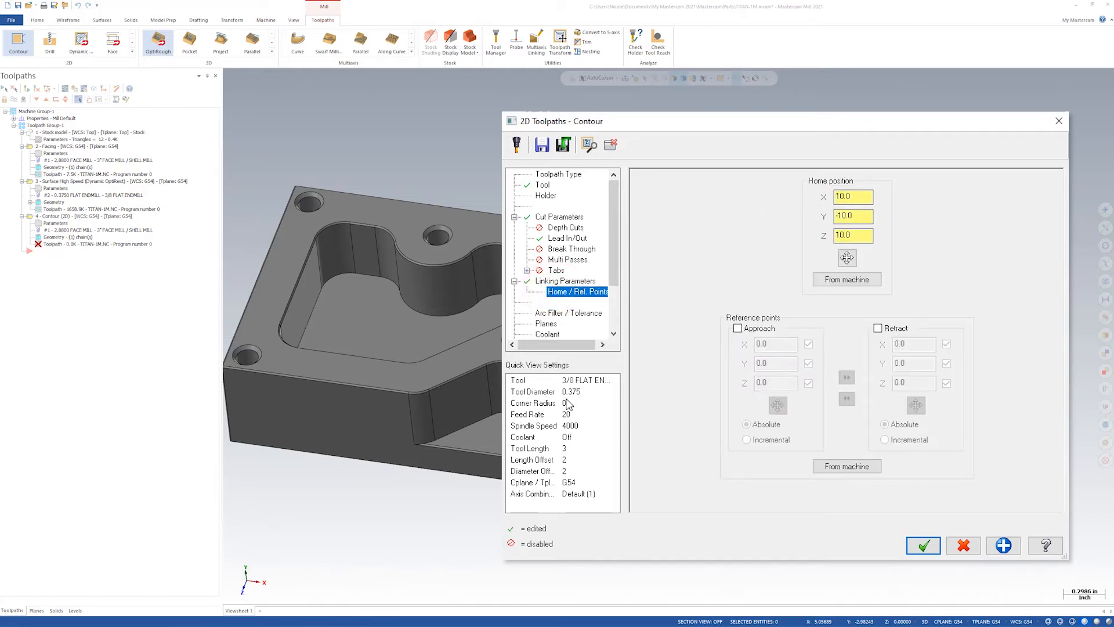
{"action": "left_click", "coordinate": [588, 314]}
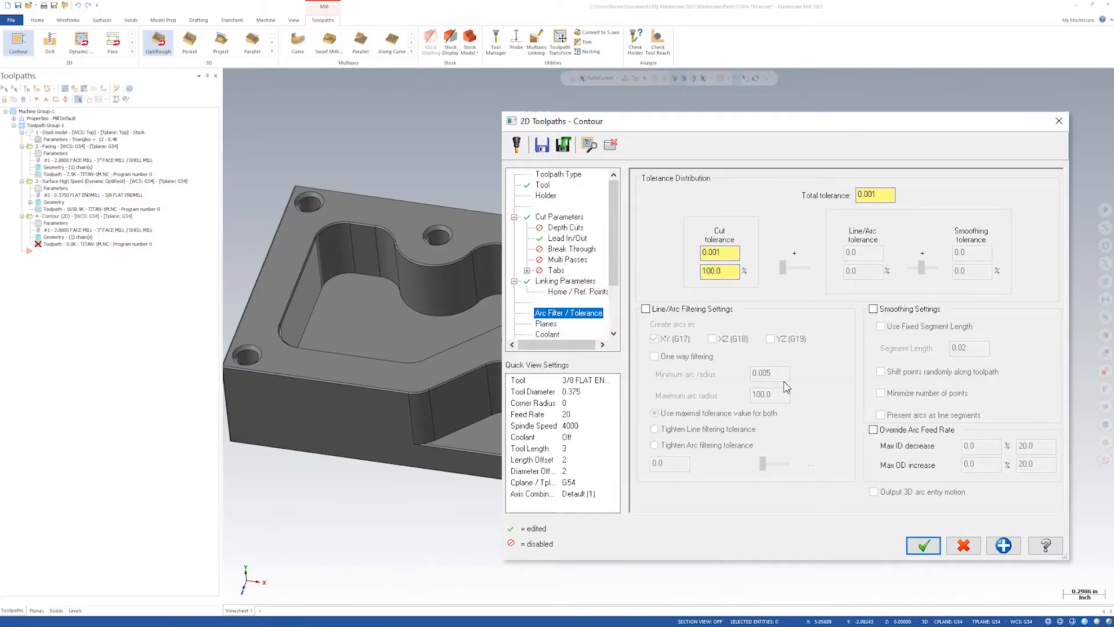
{"action": "left_click", "coordinate": [550, 325]}
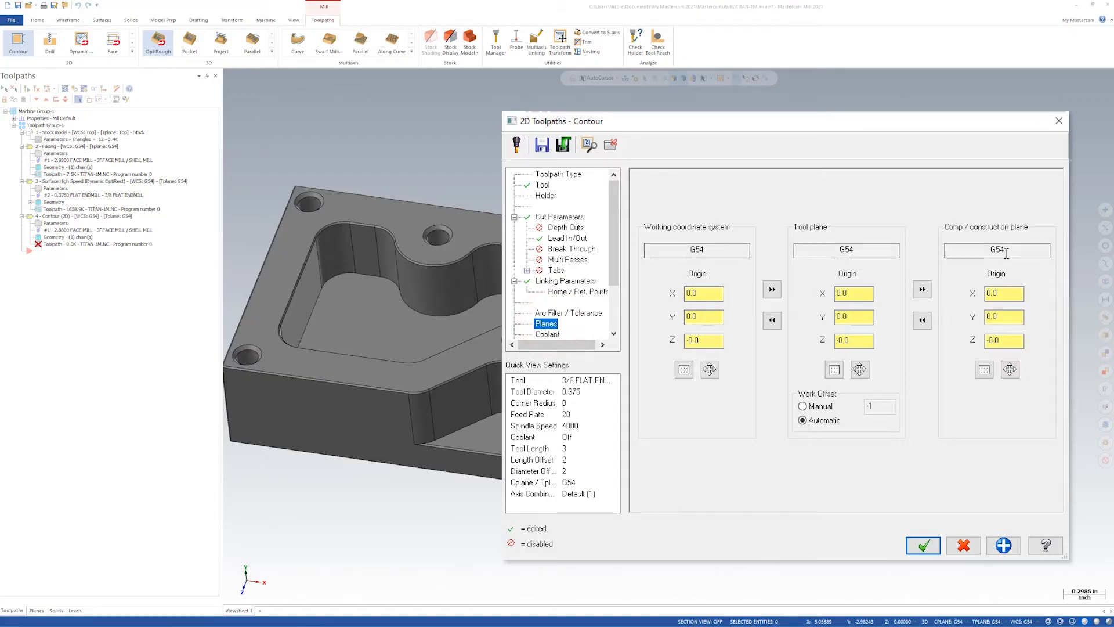
{"action": "scroll", "coordinate": [562, 302], "scroll_direction": "down", "scroll_amount": 1}
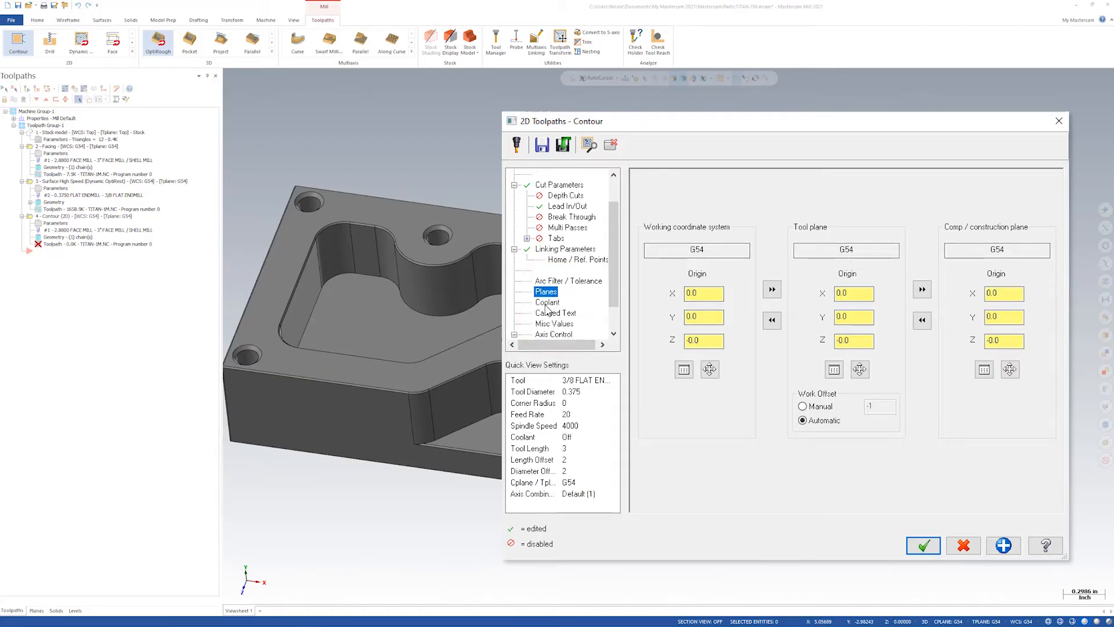
Turn on flood coolant for the contour and generate the toolpath
{"action": "left_click", "coordinate": [548, 303]}
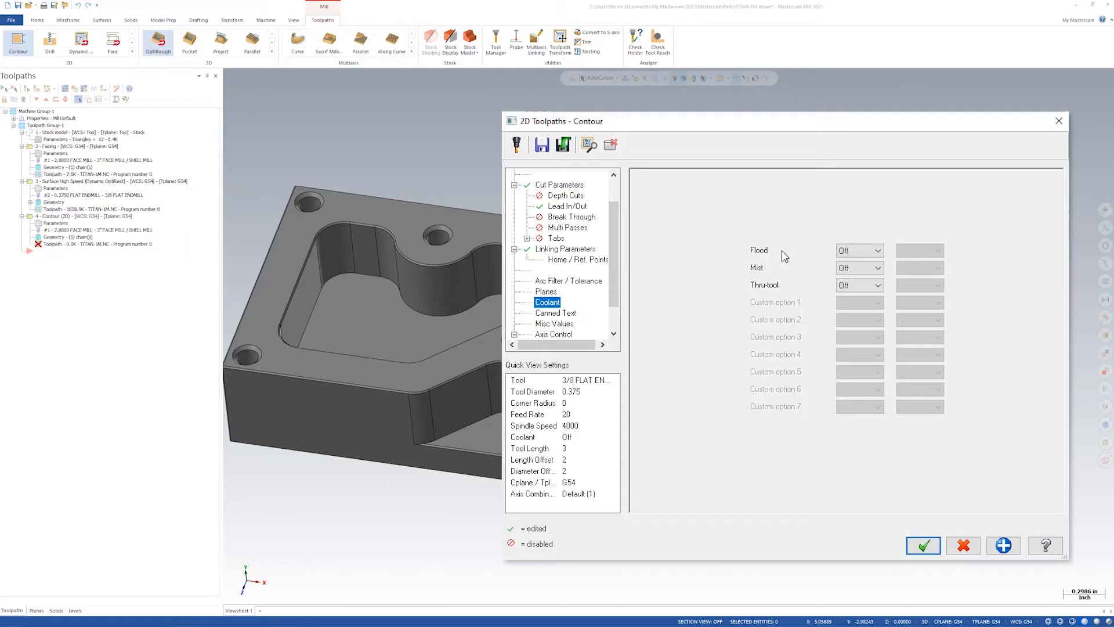
{"action": "left_click", "coordinate": [859, 251]}
{"action": "left_click", "coordinate": [861, 264]}
{"action": "left_click", "coordinate": [923, 545]}
{"action": "left_click", "coordinate": [875, 435]}
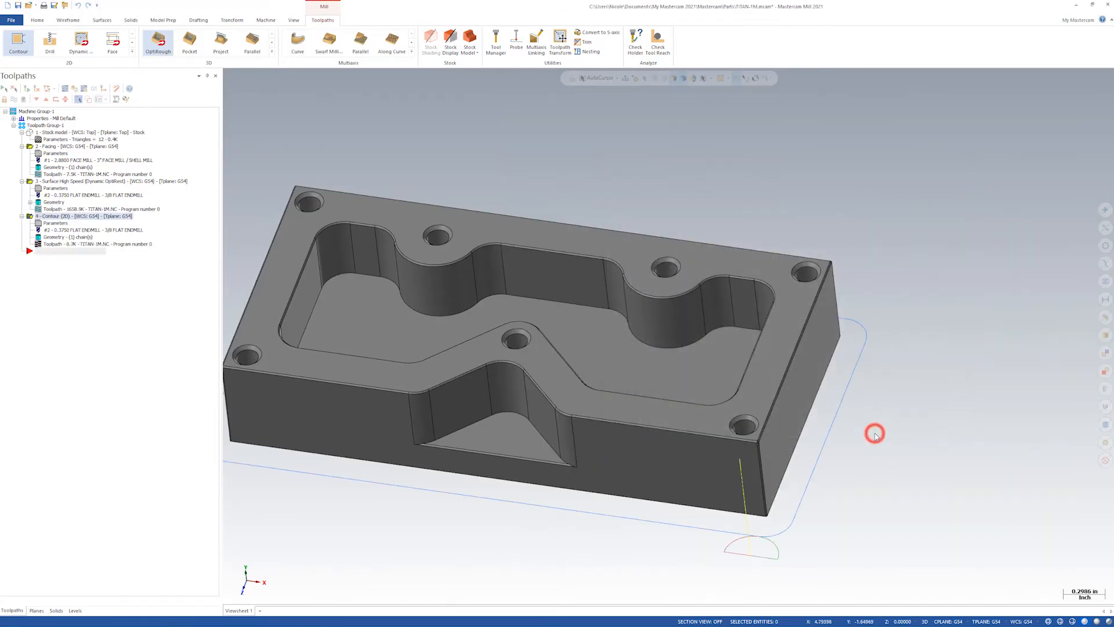
Inspect the contour's lead-in and lead-out at the part's corner and play its backplot at a reduced speed
{"action": "scroll", "coordinate": [754, 511], "scroll_direction": "up", "scroll_amount": 3}
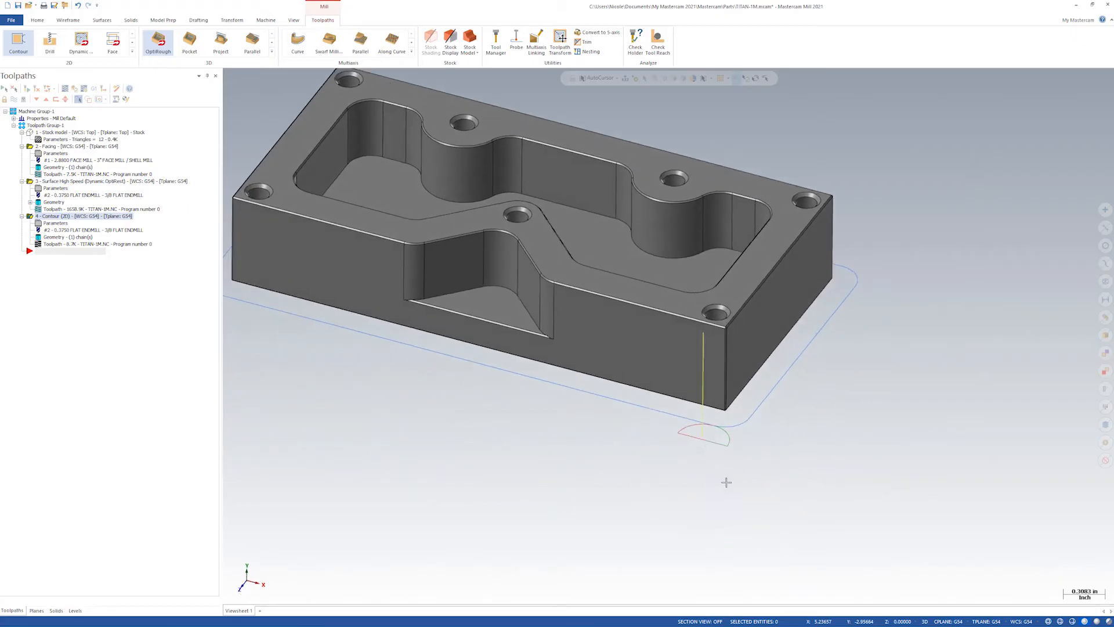
{"action": "scroll", "coordinate": [765, 421], "scroll_direction": "up", "scroll_amount": 2}
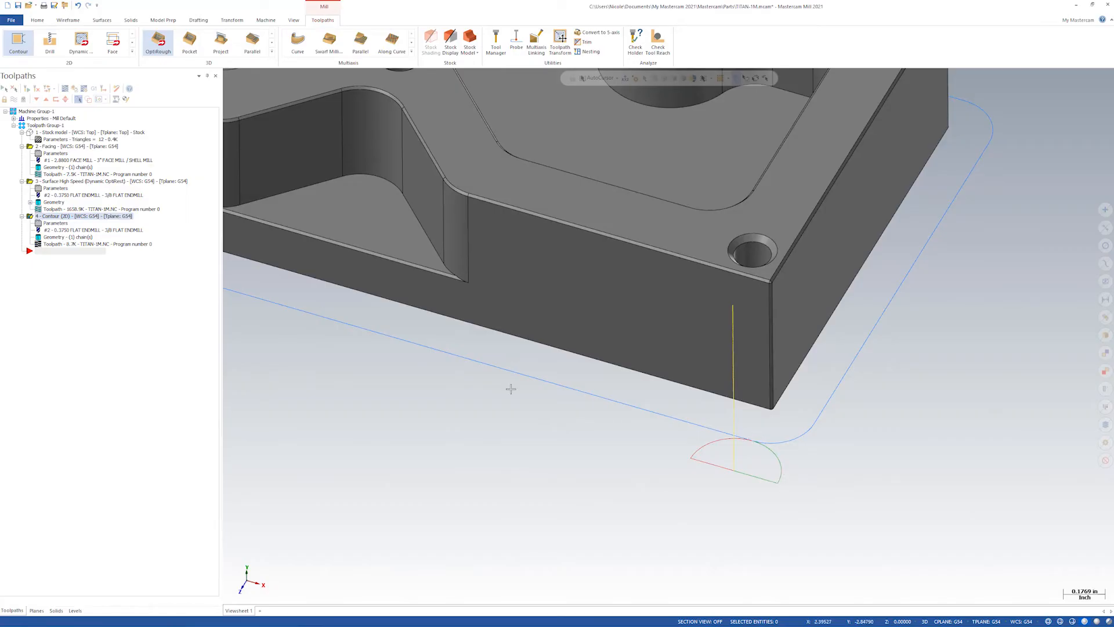
{"action": "scroll", "coordinate": [706, 422], "scroll_direction": "down", "scroll_amount": 9}
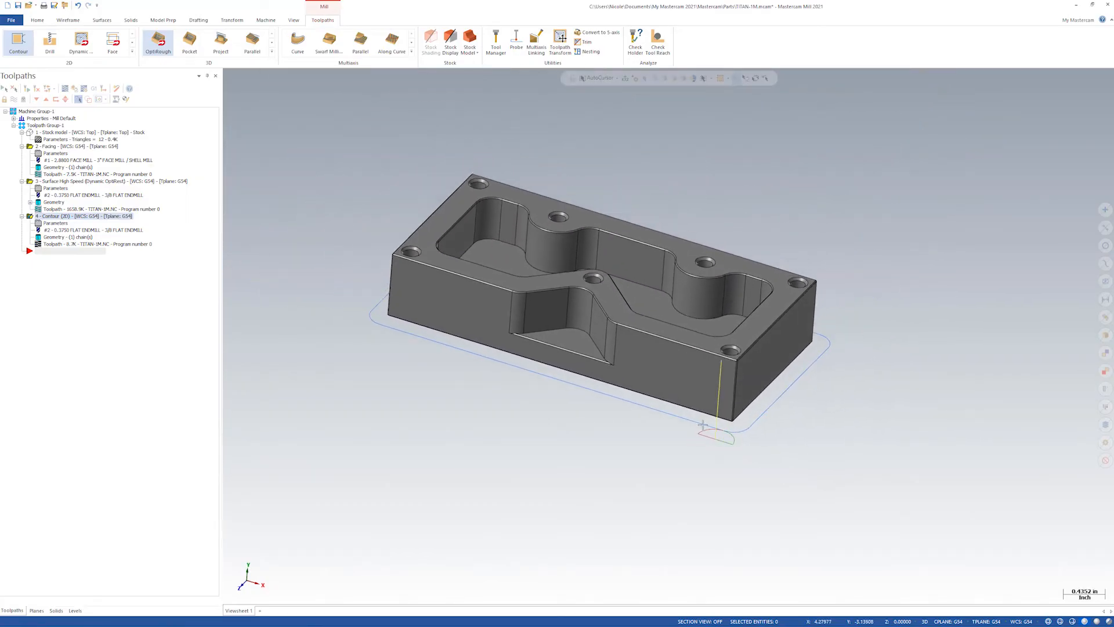
{"action": "scroll", "coordinate": [620, 251], "scroll_direction": "up", "scroll_amount": 2}
{"action": "left_click", "coordinate": [65, 89]}
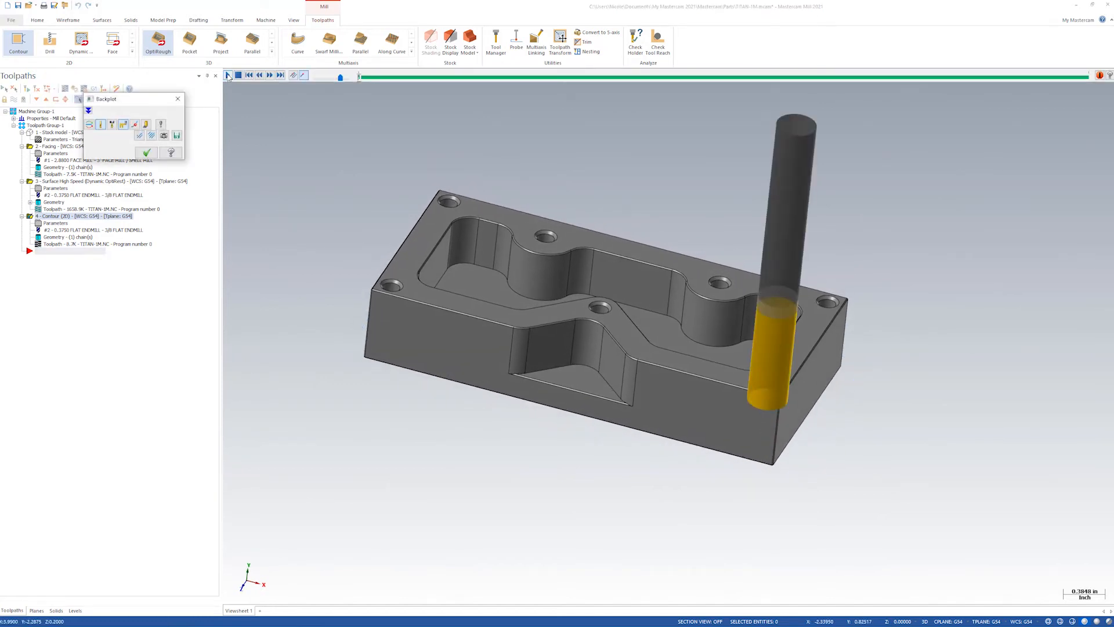
{"action": "left_click", "coordinate": [334, 76]}
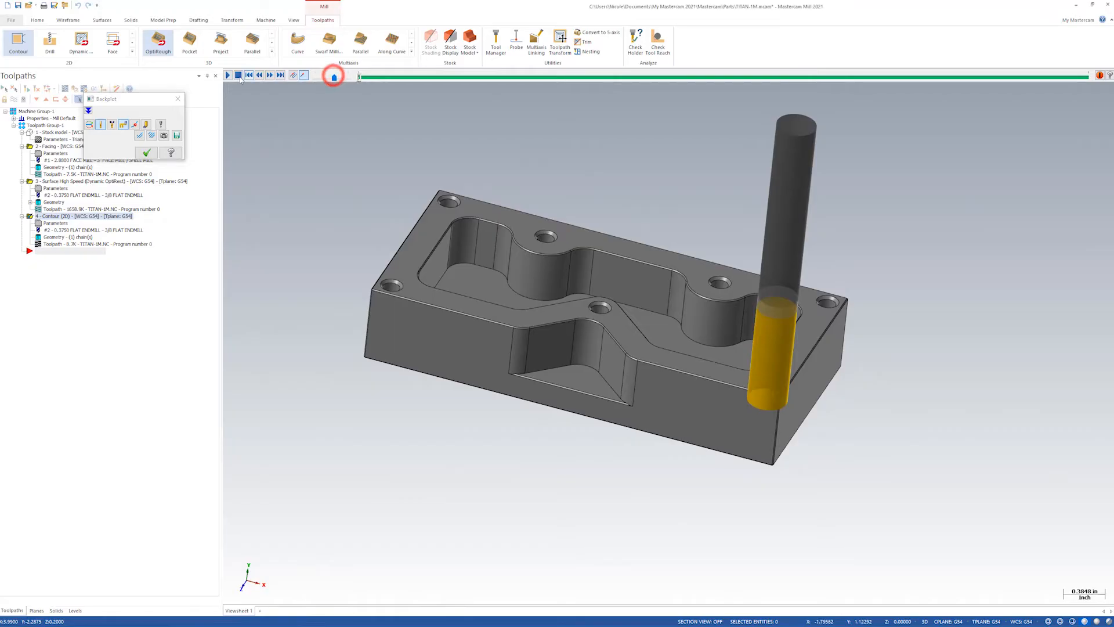
{"action": "left_click", "coordinate": [227, 75]}
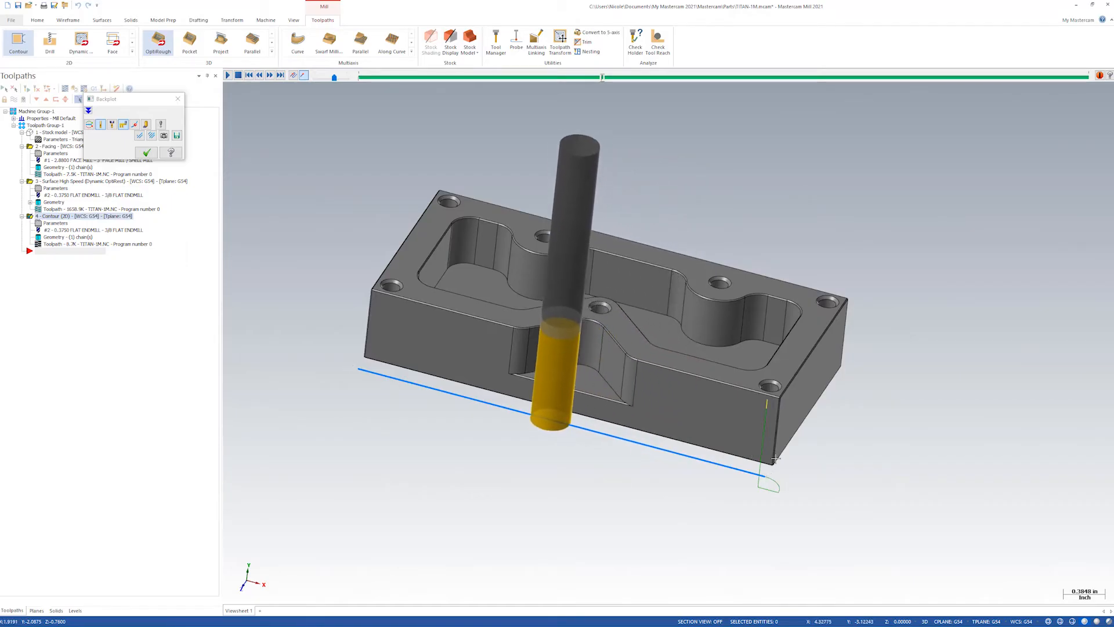
Follow the tool around the part's outside from several angles in the backplot, and close the backplot
{"action": "middle_click_drag", "start_coordinate": [767, 408], "coordinate": [374, 498]}
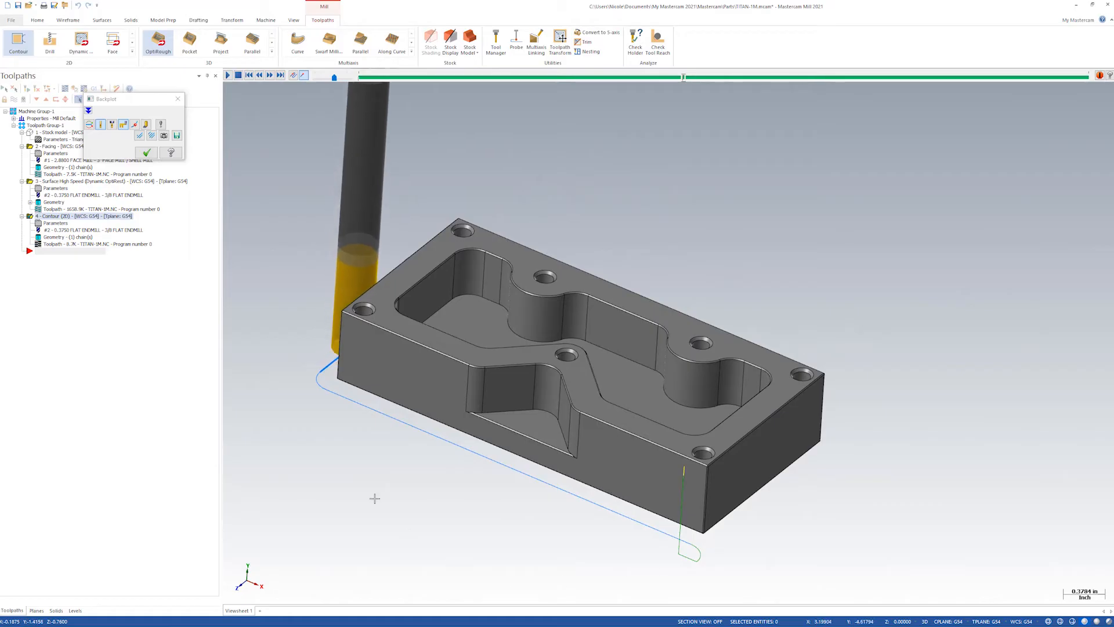
{"action": "middle_click_drag", "start_coordinate": [359, 504], "coordinate": [358, 505]}
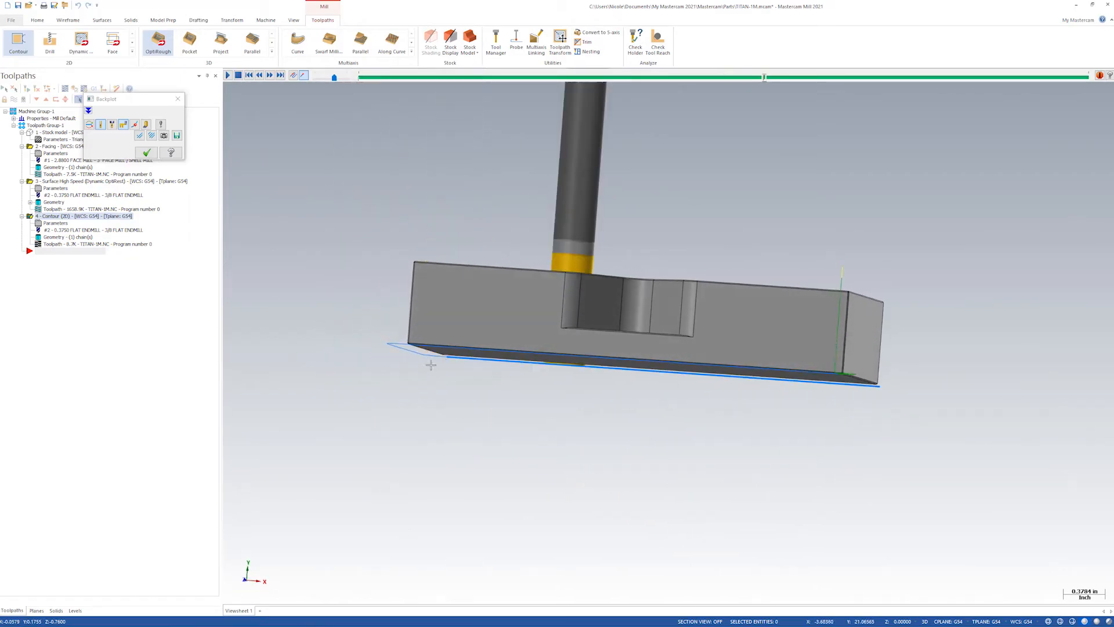
{"action": "middle_click_drag", "start_coordinate": [808, 525], "coordinate": [808, 525]}
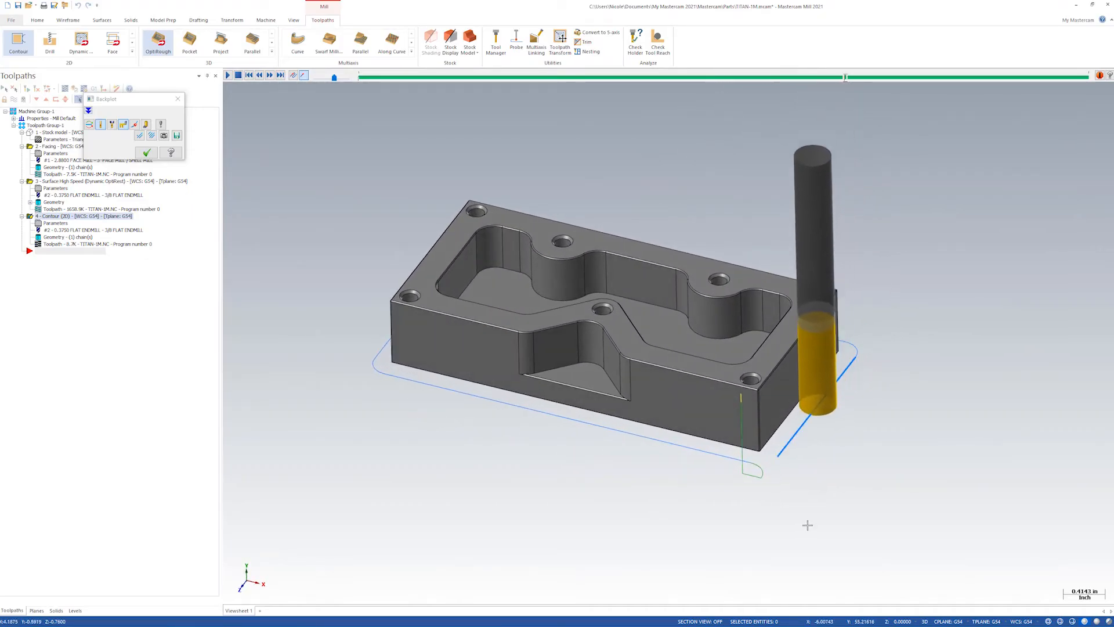
{"action": "middle_click_drag", "start_coordinate": [808, 525], "coordinate": [739, 550]}
{"action": "scroll", "coordinate": [739, 551], "scroll_direction": "up", "scroll_amount": 3}
{"action": "scroll", "coordinate": [739, 551], "scroll_direction": "down", "scroll_amount": 2}
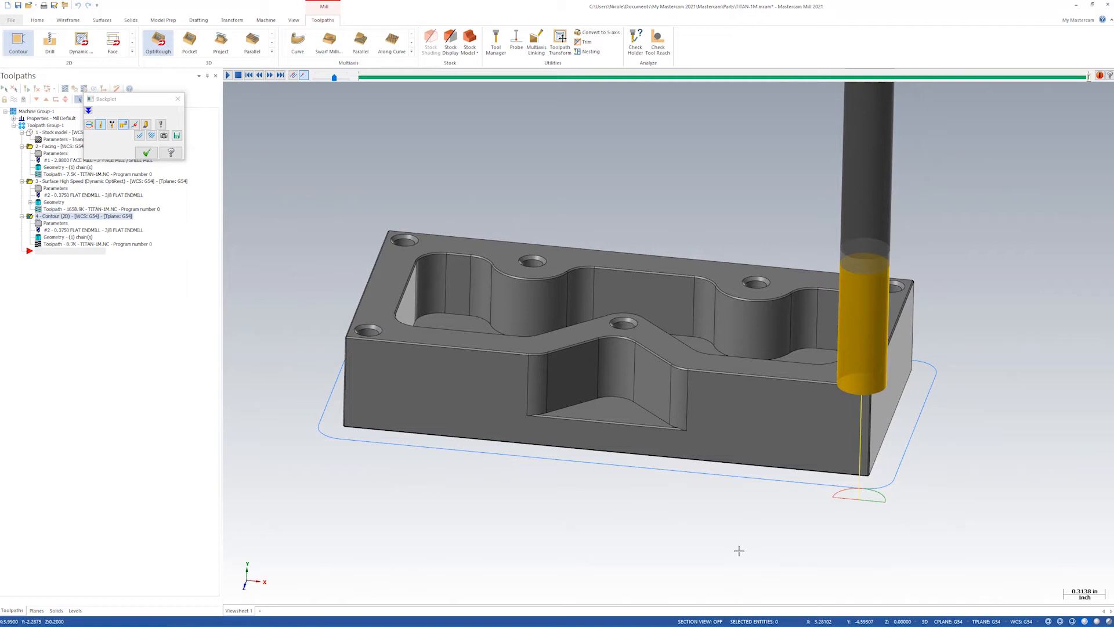
{"action": "middle_click_drag", "start_coordinate": [738, 551], "coordinate": [872, 461]}
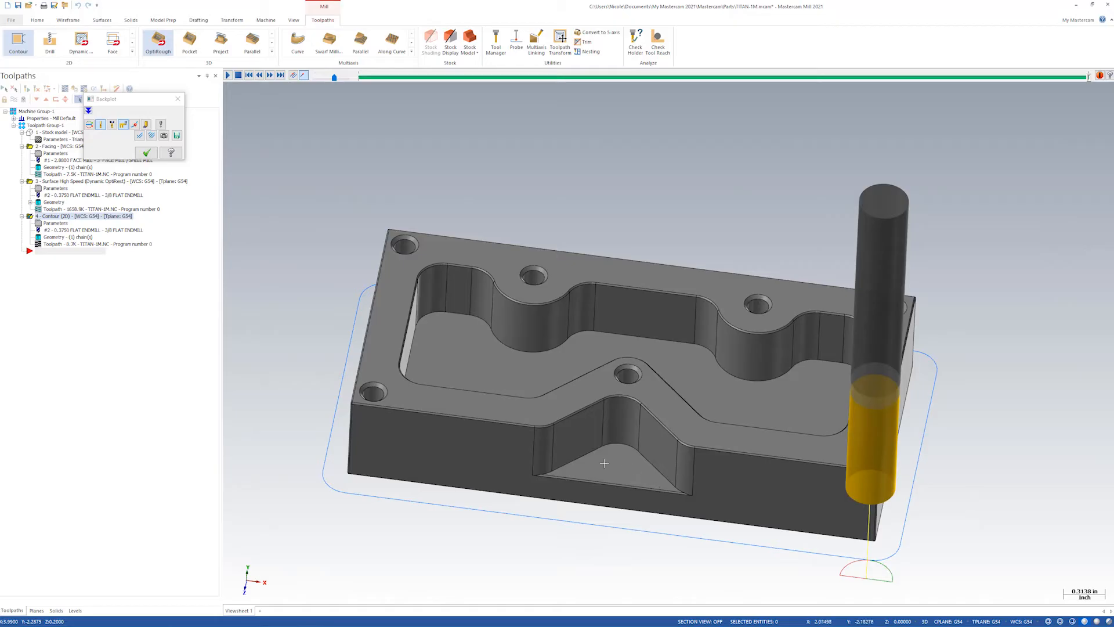
{"action": "middle_click_drag", "start_coordinate": [601, 471], "coordinate": [594, 510]}
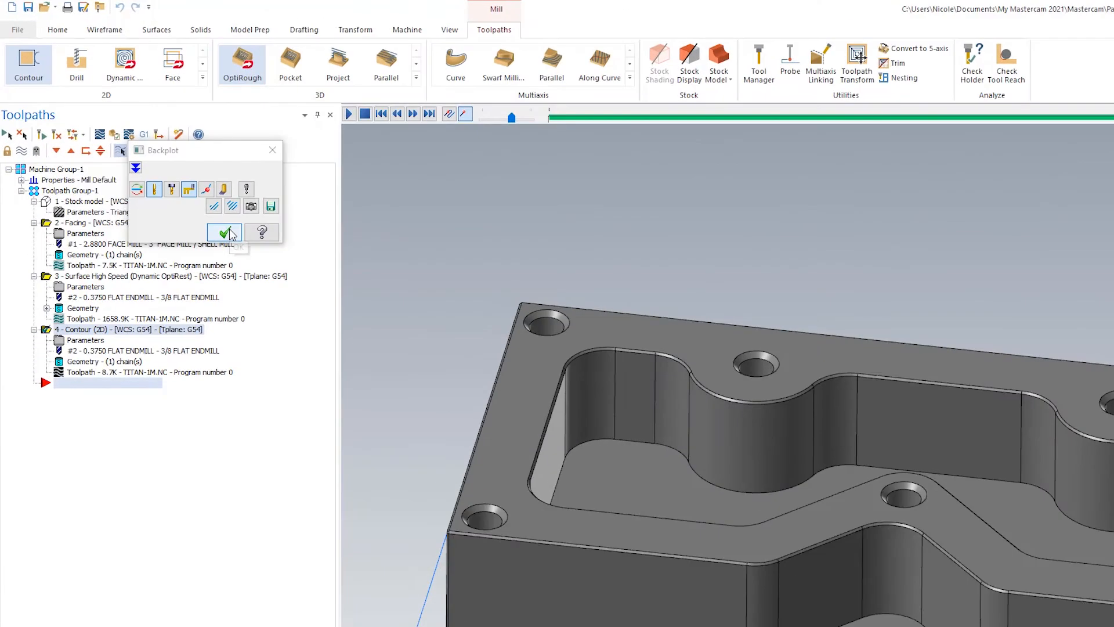
{"action": "left_click", "coordinate": [148, 152]}
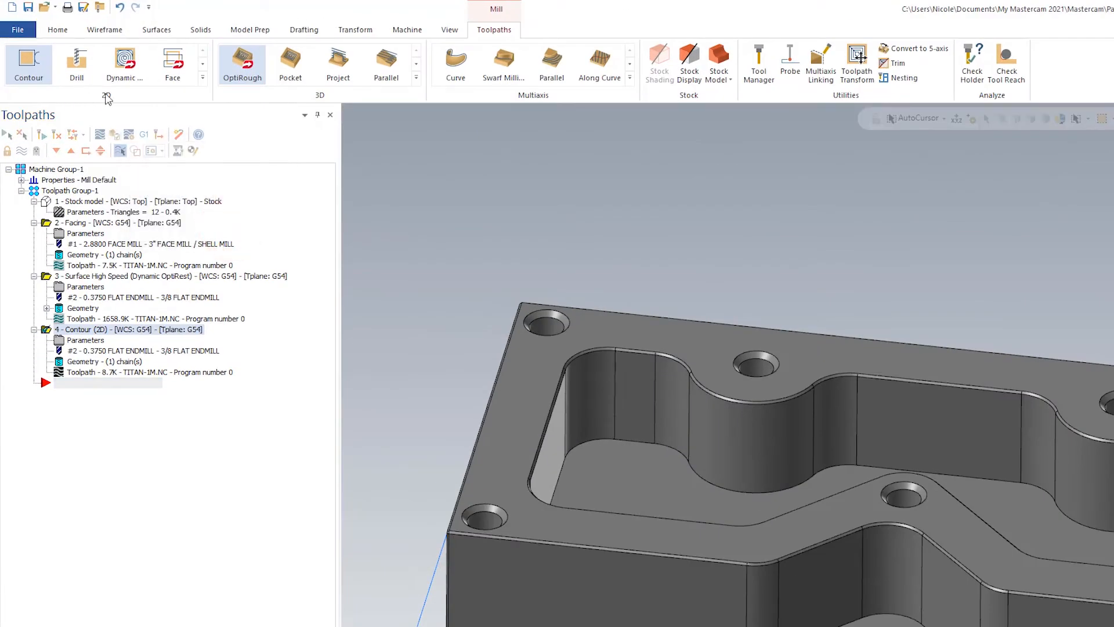
Start a second 2D contour and begin its solid chain on the lower chamfer edge of the front notch's right-hand rounded corner
{"action": "left_click", "coordinate": [34, 57]}
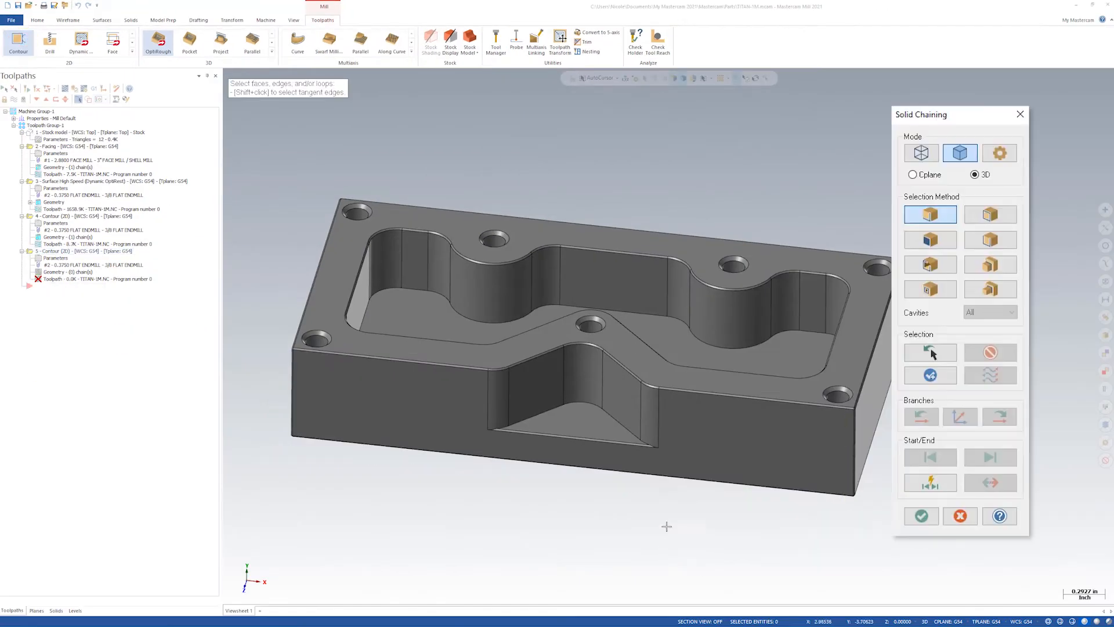
{"action": "scroll", "coordinate": [667, 524], "scroll_direction": "up", "scroll_amount": 5}
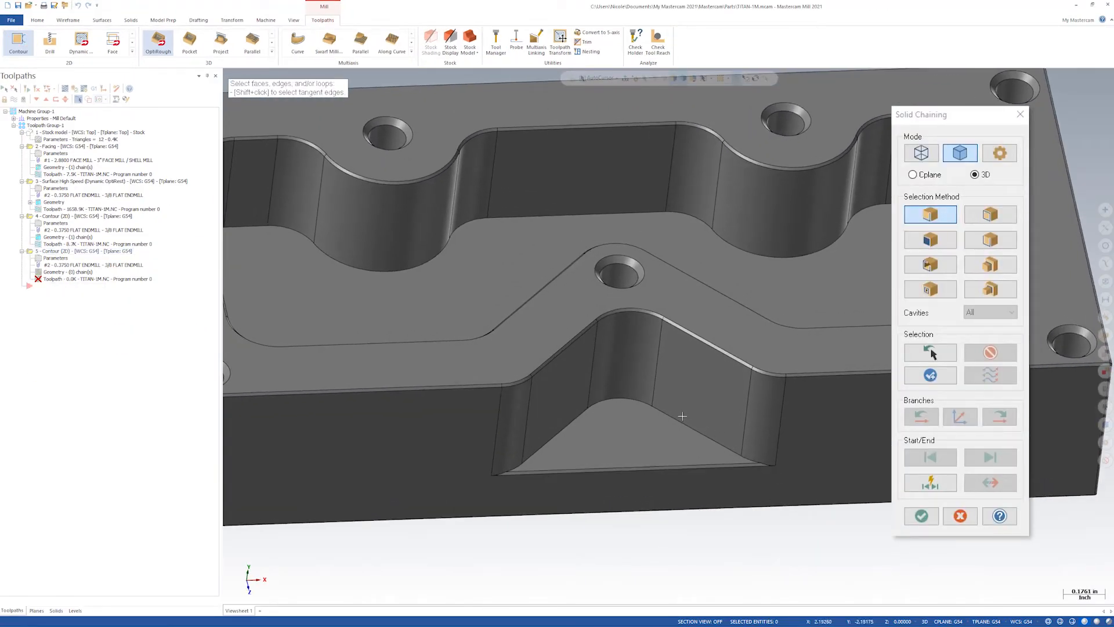
{"action": "middle_click_drag", "start_coordinate": [749, 519], "coordinate": [771, 515]}
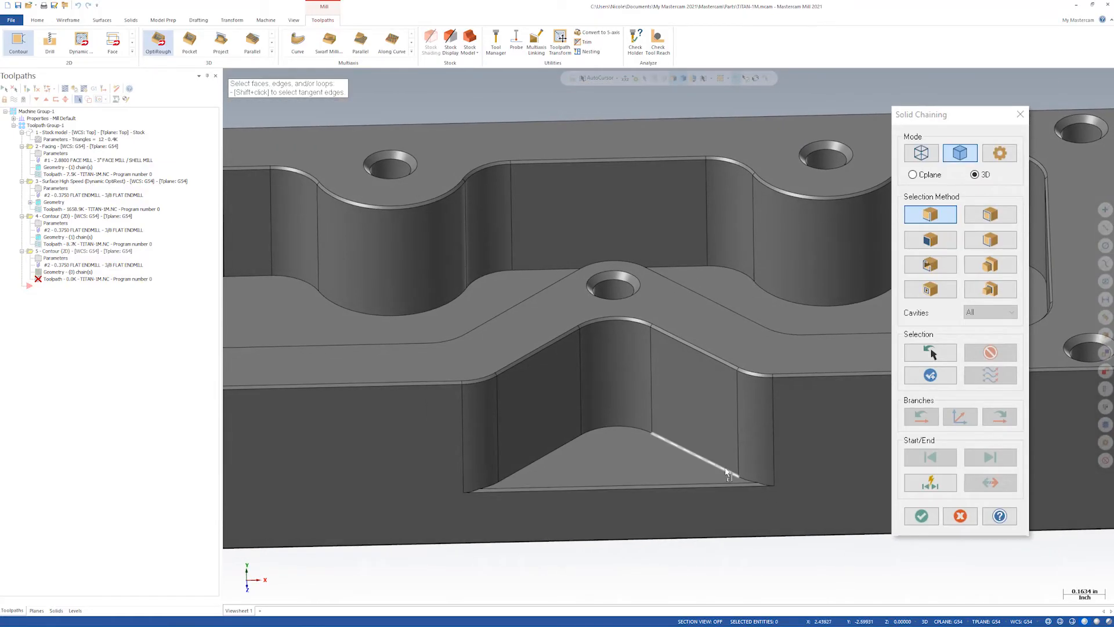
{"action": "middle_click_drag", "start_coordinate": [761, 470], "coordinate": [770, 423]}
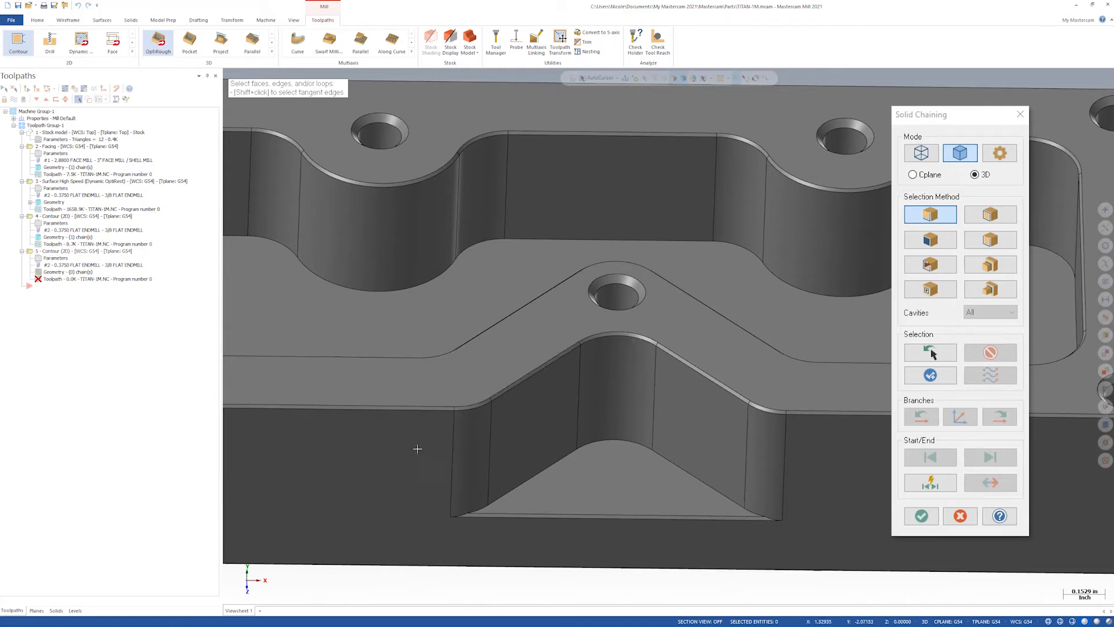
{"action": "scroll", "coordinate": [804, 440], "scroll_direction": "up", "scroll_amount": 5}
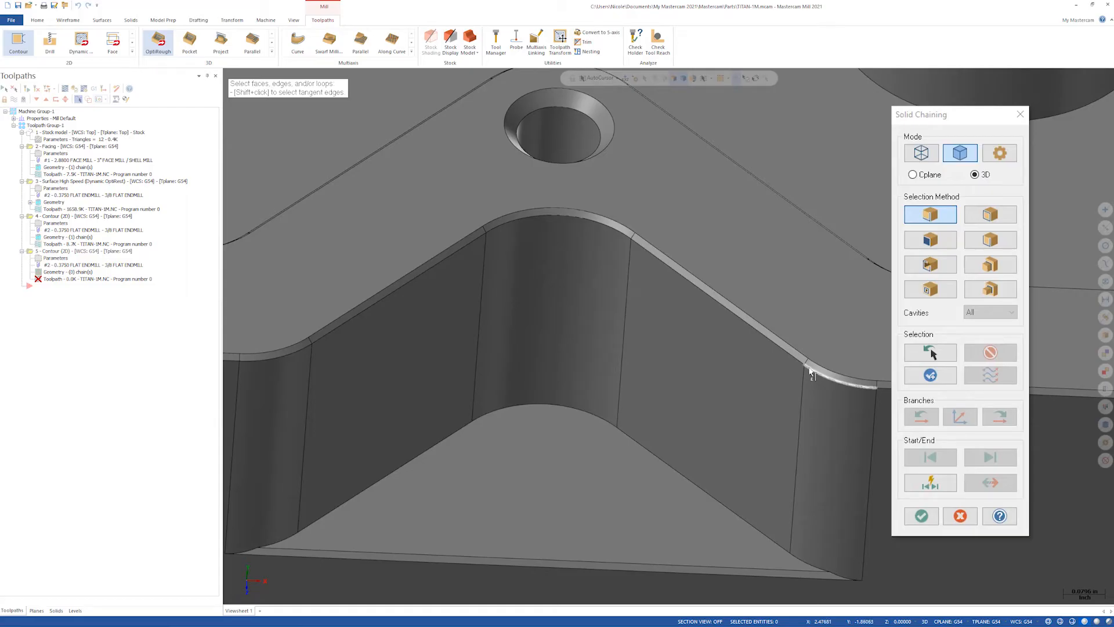
{"action": "left_click", "coordinate": [867, 392]}
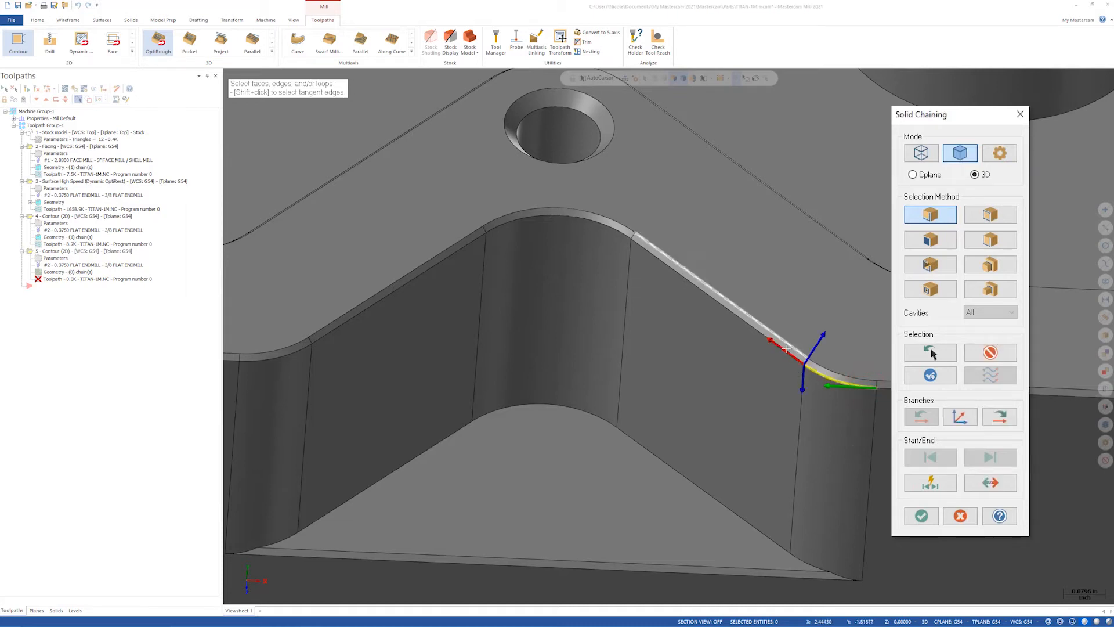
Extend the chain from the rounded corner along the front notch's adjoining straight, angled edge
{"action": "middle_click_drag", "start_coordinate": [775, 420], "coordinate": [783, 342]}
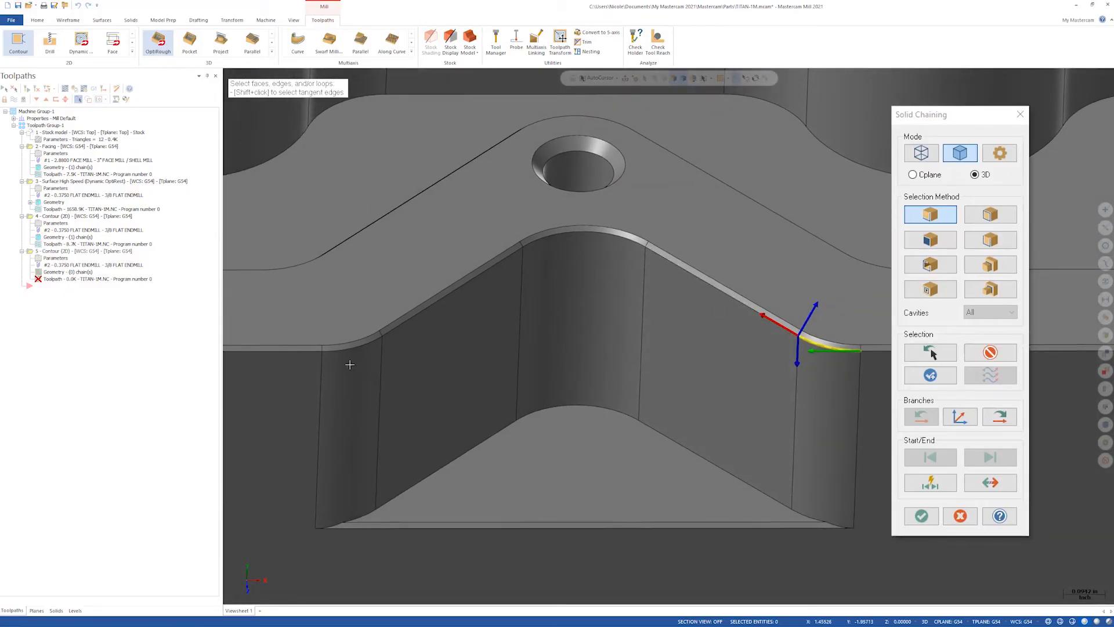
{"action": "scroll", "coordinate": [678, 415], "scroll_direction": "down", "scroll_amount": 3}
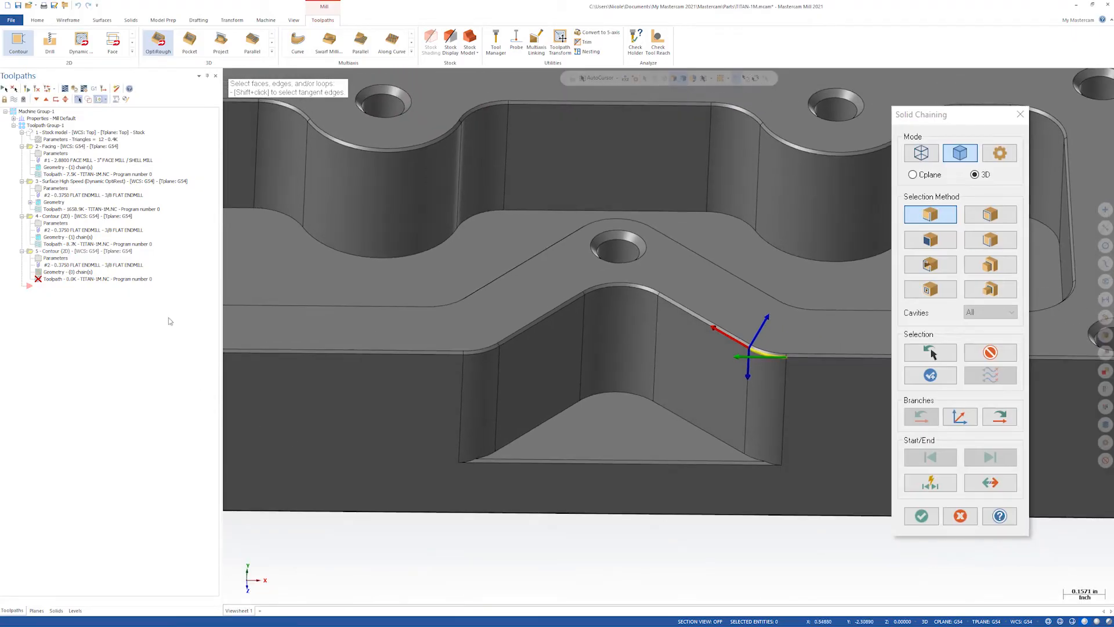
{"action": "scroll", "coordinate": [862, 466], "scroll_direction": "up", "scroll_amount": 3}
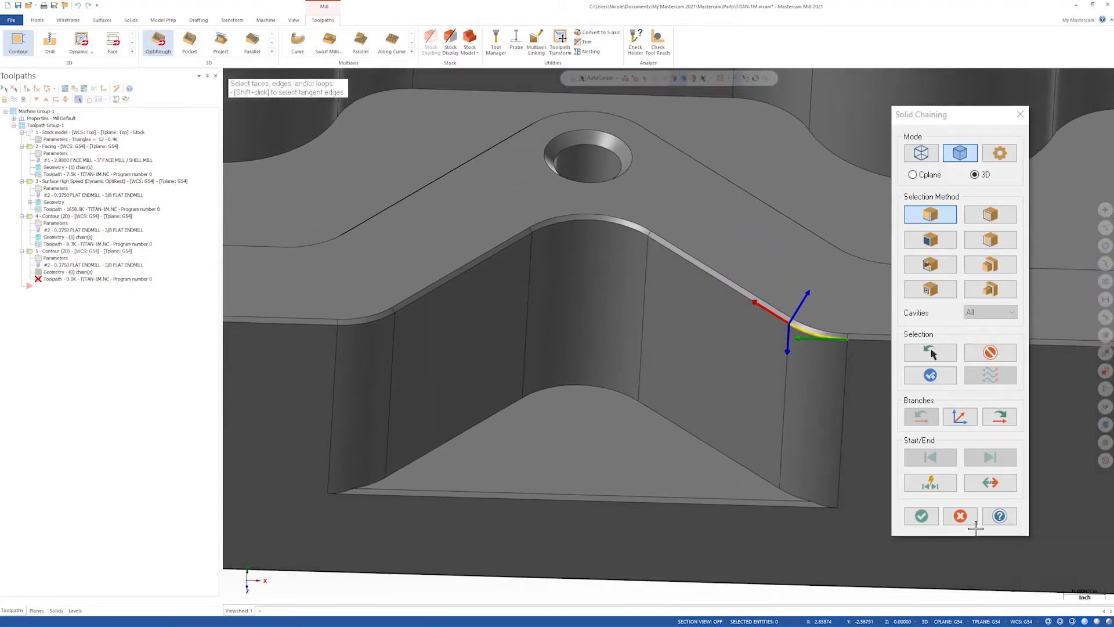
{"action": "left_click", "coordinate": [1006, 421]}
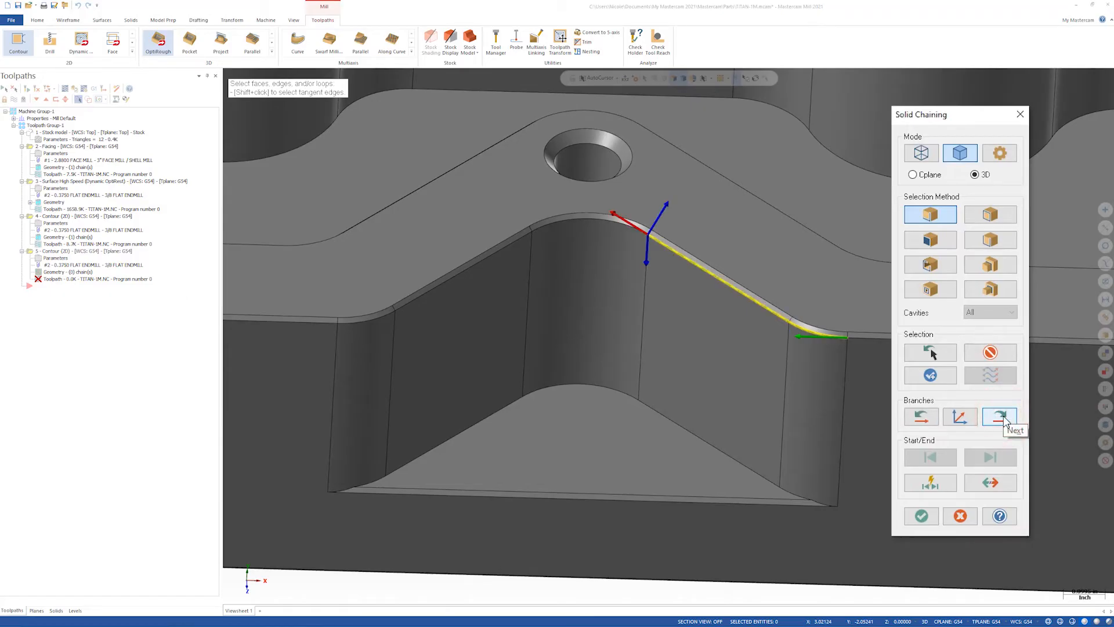
Extend the partial chain along the front notch's top edge to its far end and accept the chain
{"action": "left_click", "coordinate": [1003, 416]}
{"action": "left_click", "coordinate": [1004, 416]}
{"action": "left_click", "coordinate": [1004, 416]}
{"action": "left_click", "coordinate": [1004, 416]}
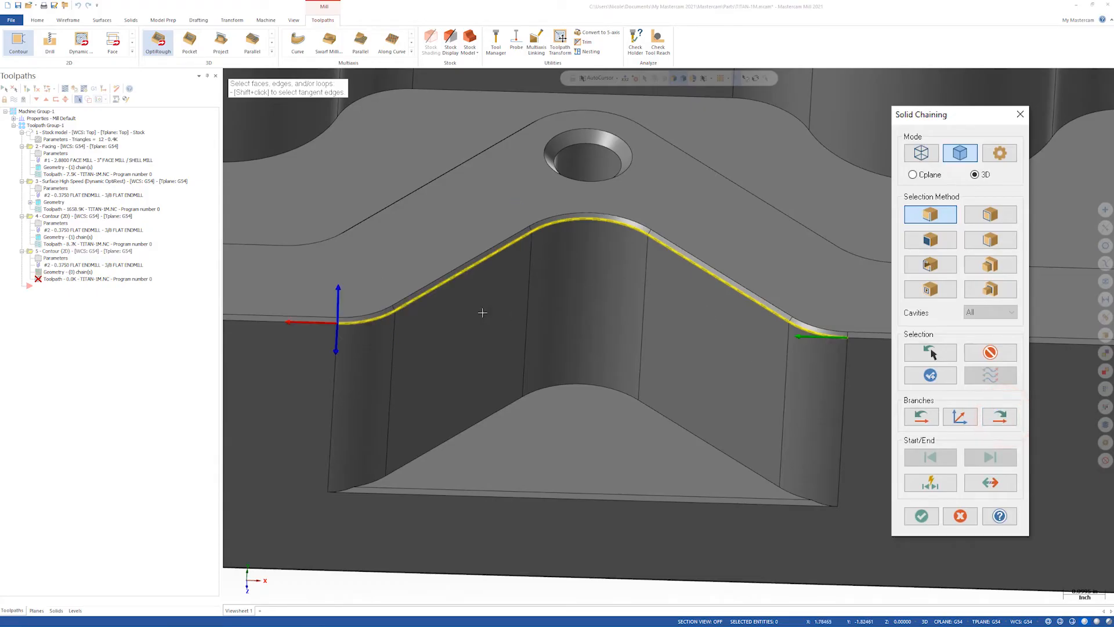
{"action": "scroll", "coordinate": [482, 313], "scroll_direction": "down", "scroll_amount": 5}
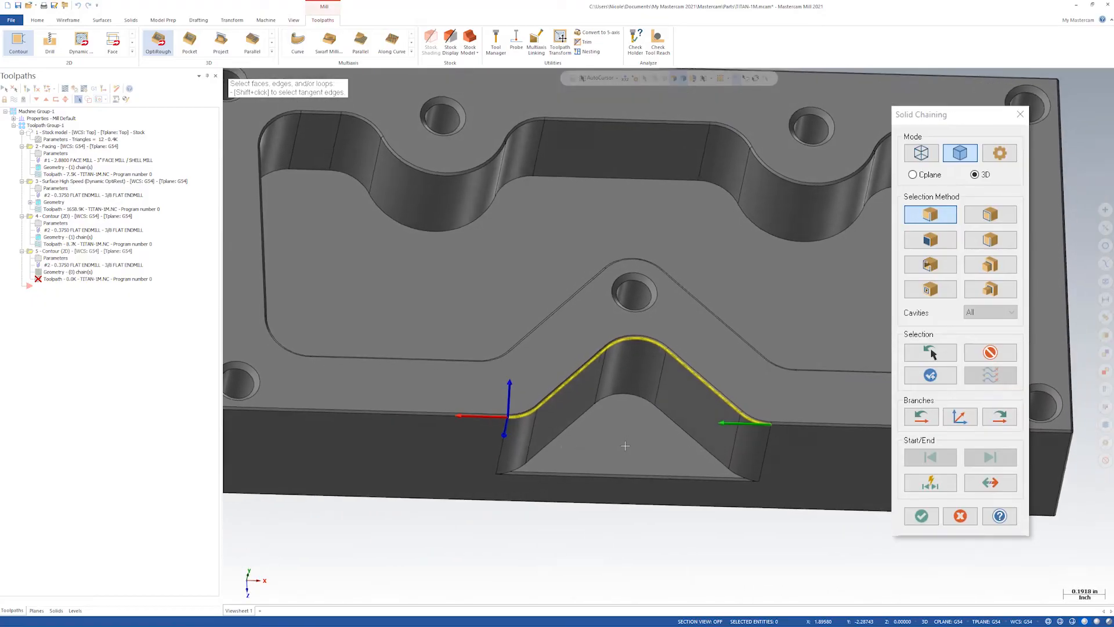
{"action": "scroll", "coordinate": [625, 445], "scroll_direction": "up", "scroll_amount": 1}
{"action": "left_click", "coordinate": [921, 518]}
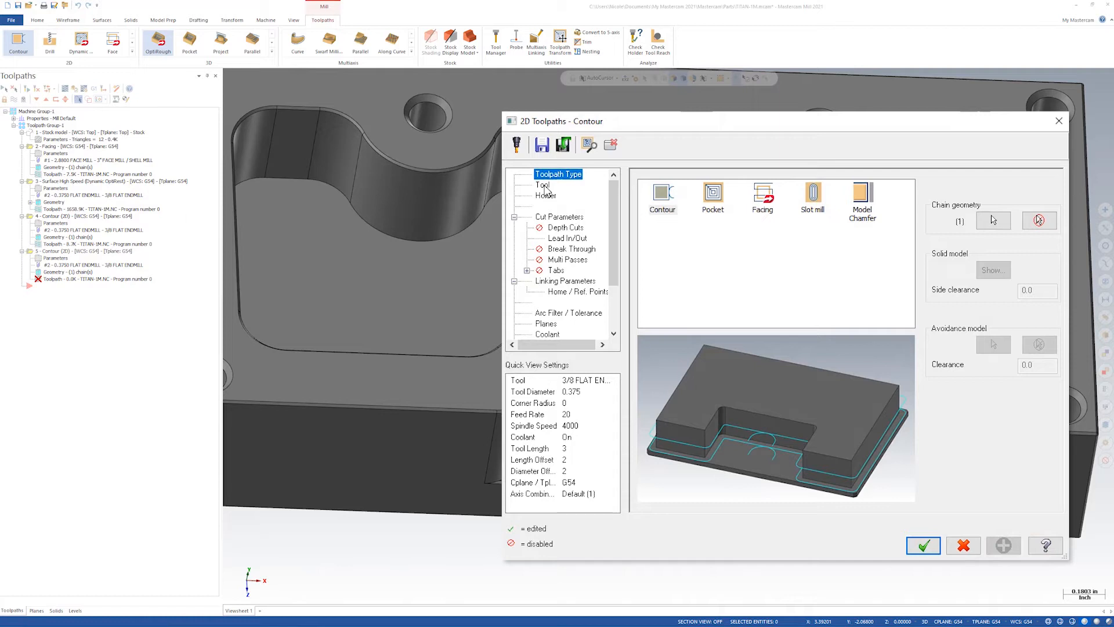
Review the contour's tool, holder, cut parameters, depth cuts, lead in/out and break through settings
{"action": "left_click", "coordinate": [543, 185]}
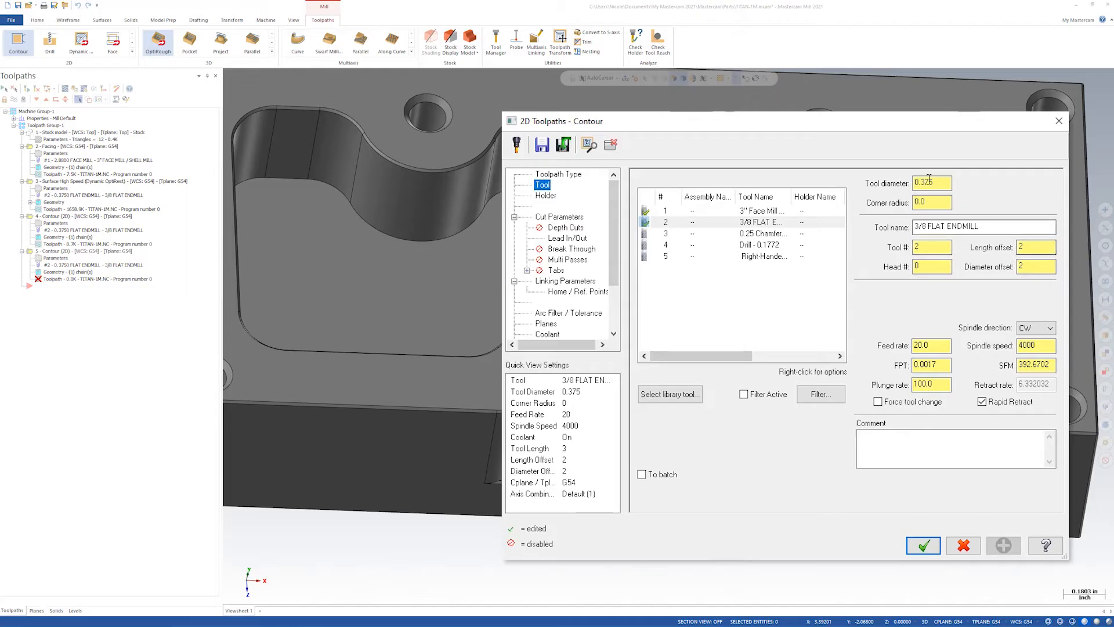
{"action": "left_click", "coordinate": [548, 196]}
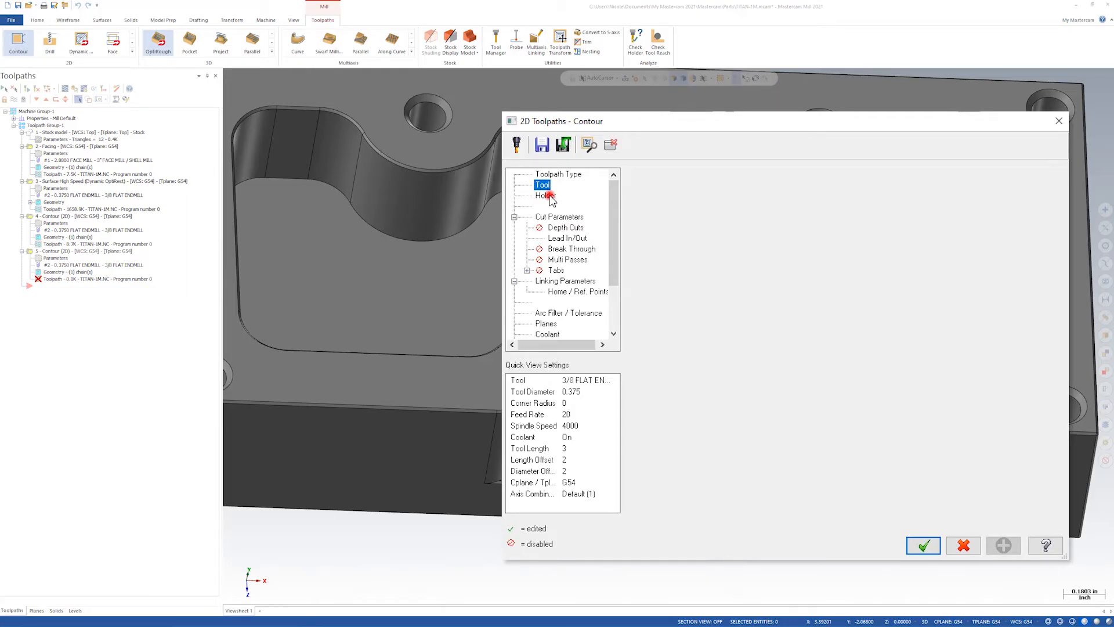
{"action": "left_click", "coordinate": [576, 218]}
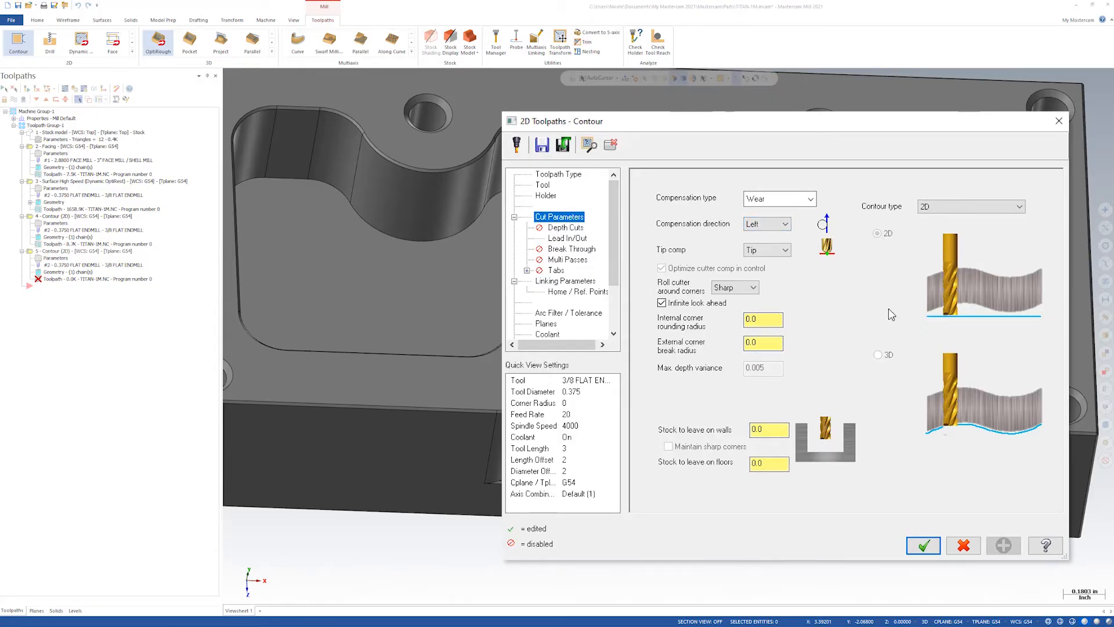
{"action": "left_click", "coordinate": [566, 228]}
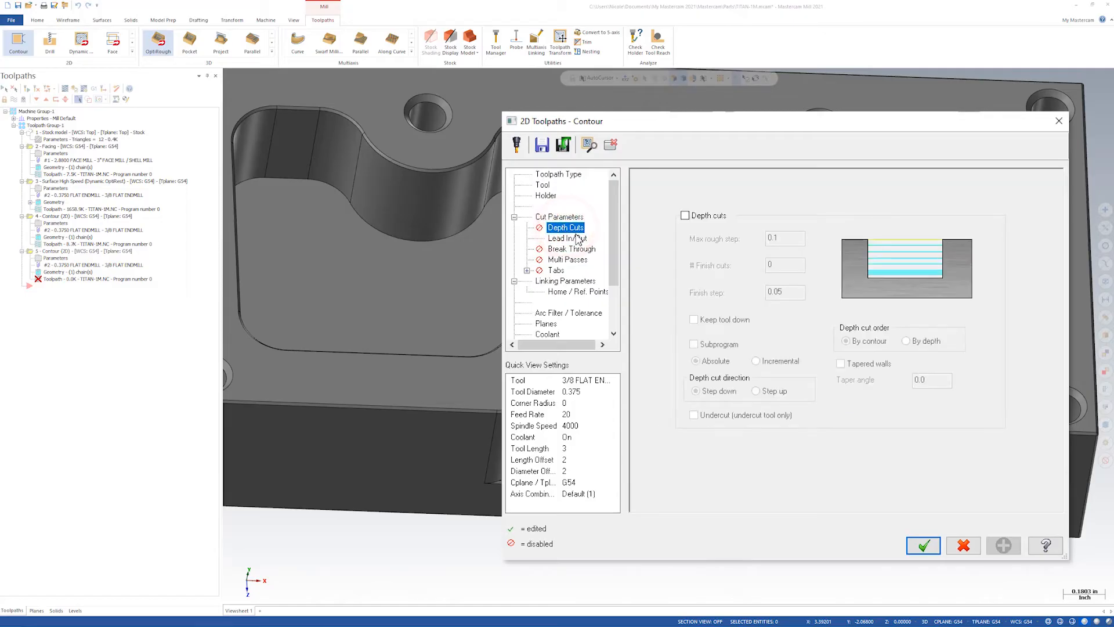
{"action": "left_click", "coordinate": [580, 239]}
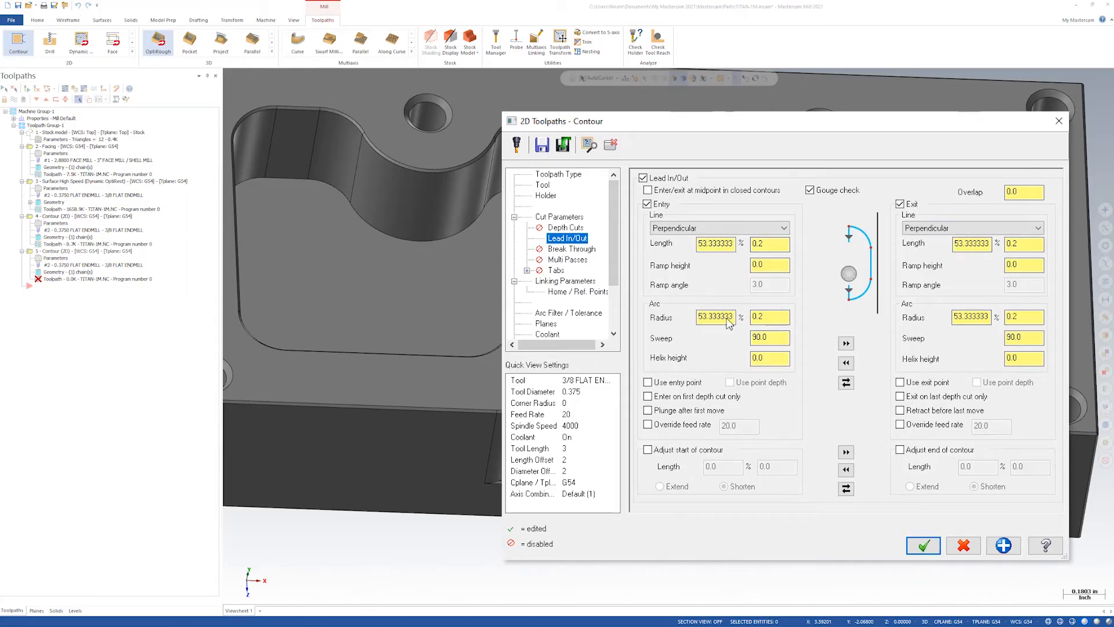
{"action": "left_click", "coordinate": [571, 249]}
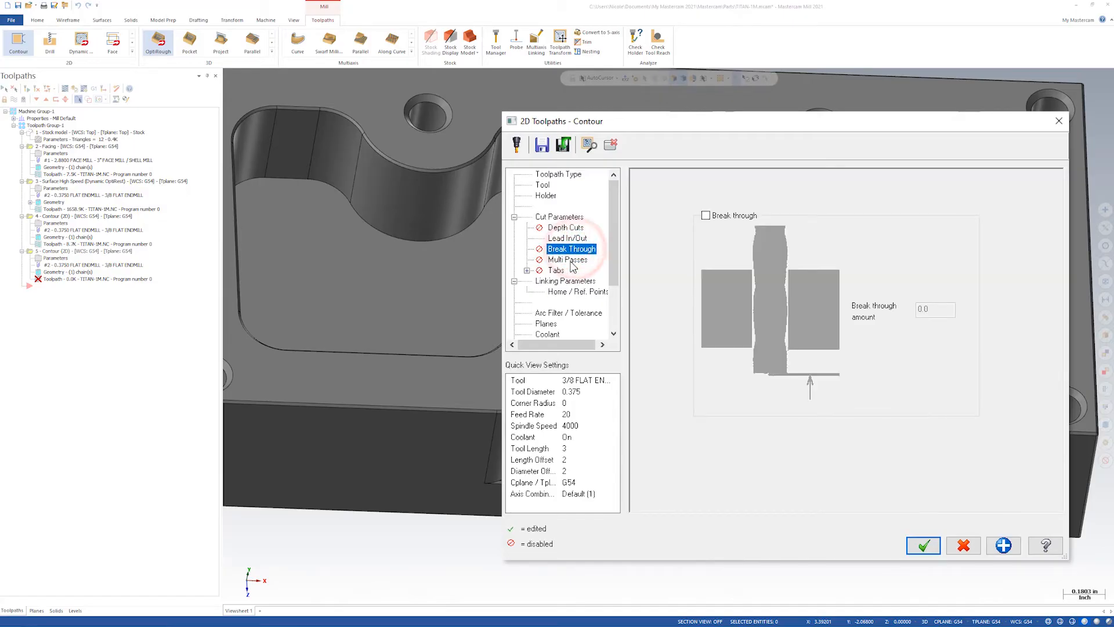
Enable multi passes for the contour with 0 rough passes and a rough spacing of 0
{"action": "left_click", "coordinate": [570, 260]}
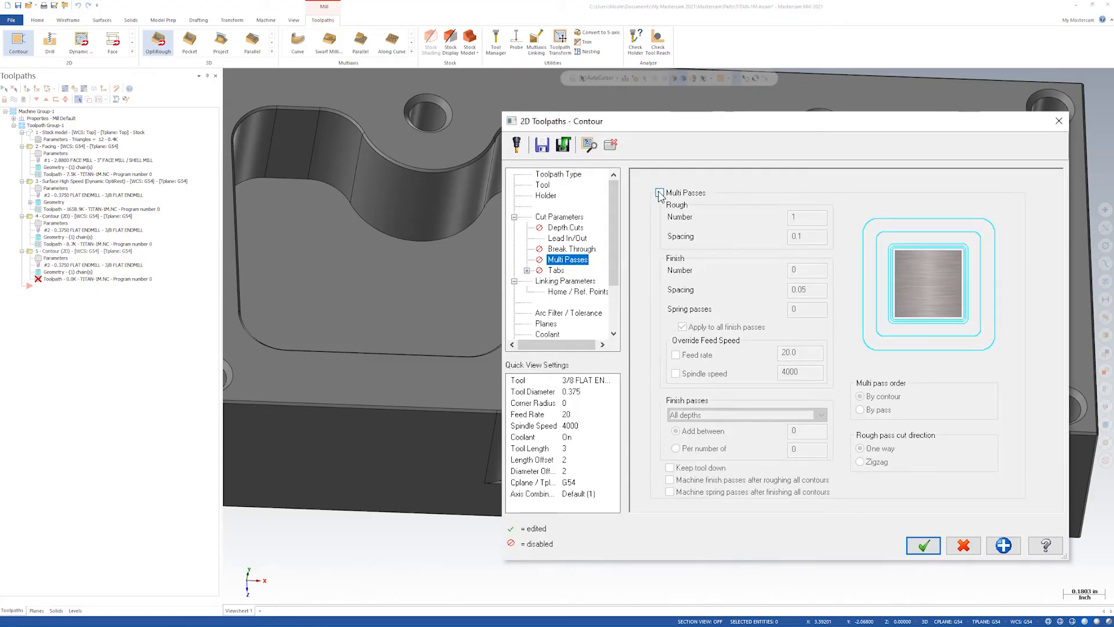
{"action": "left_click", "coordinate": [659, 193]}
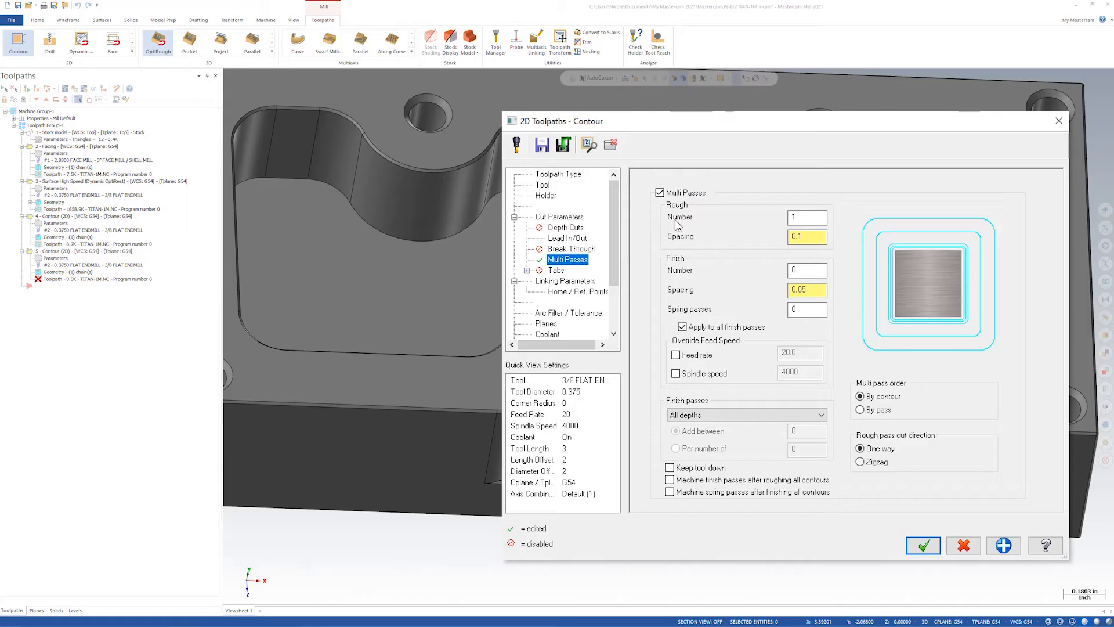
{"action": "double_click", "coordinate": [812, 217]}
{"action": "type", "text": "0"}
{"action": "key", "text": "Tab"}
{"action": "type", "text": "0"}
Set 2 finish passes with 0.2 spacing and toggle the option to keep the tool down
{"action": "left_click", "coordinate": [811, 272]}
{"action": "type", "text": "2"}
{"action": "double_click", "coordinate": [817, 288]}
{"action": "type", "text": ".2"}
{"action": "left_click", "coordinate": [670, 468]}
Set the contour's cutting depth to -0.5 by picking the end of the notch's floor edge on the model
{"action": "left_click", "coordinate": [554, 271]}
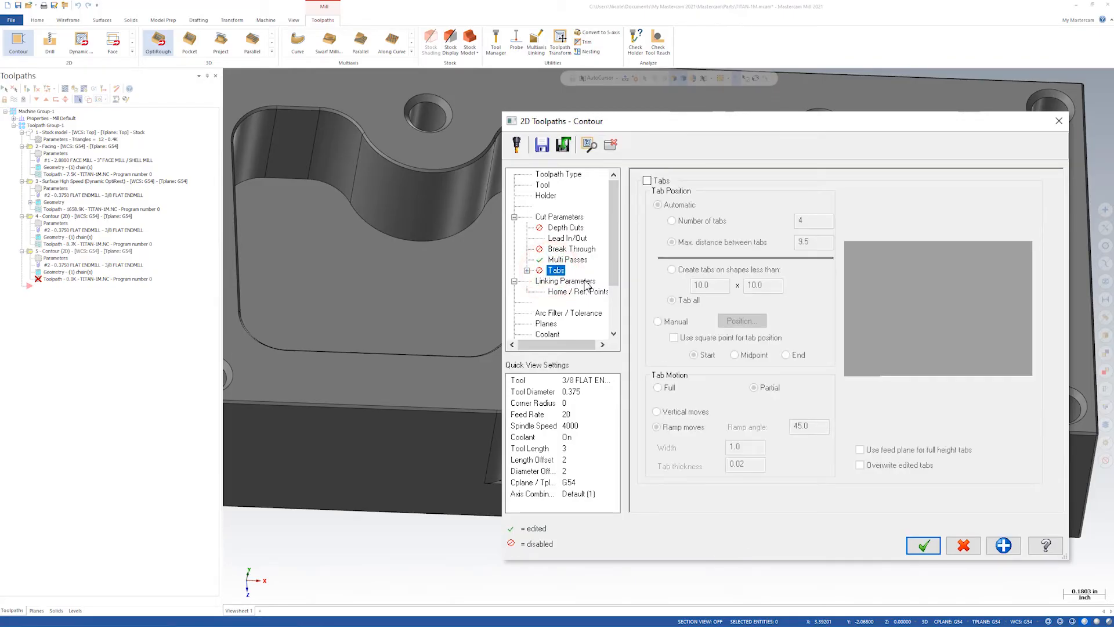
{"action": "left_click", "coordinate": [557, 282]}
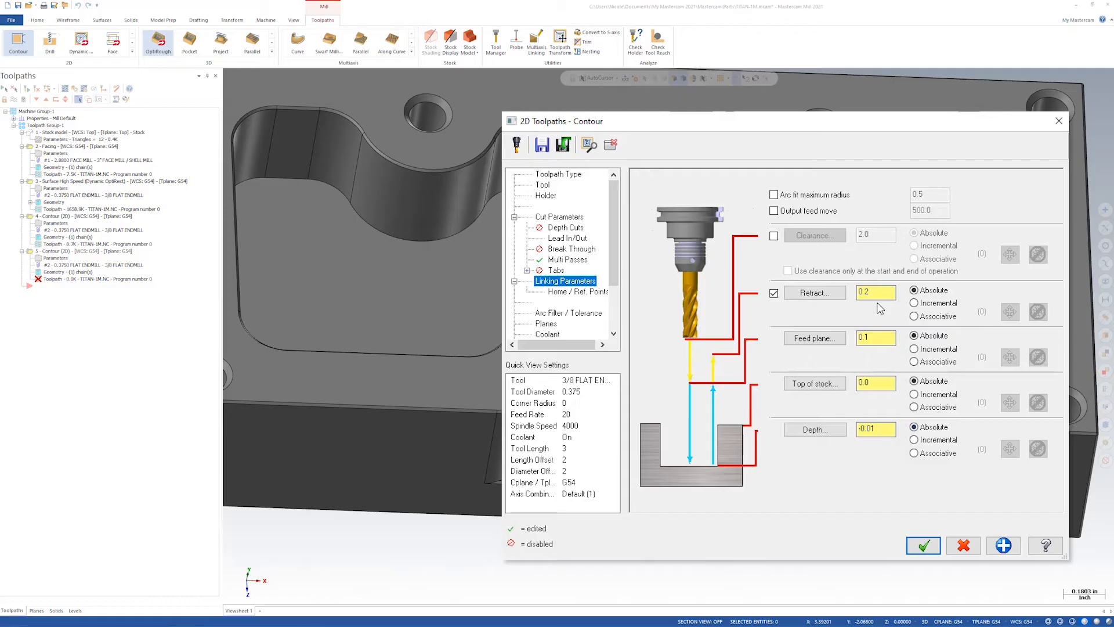
{"action": "left_click", "coordinate": [882, 339]}
{"action": "left_click", "coordinate": [884, 432]}
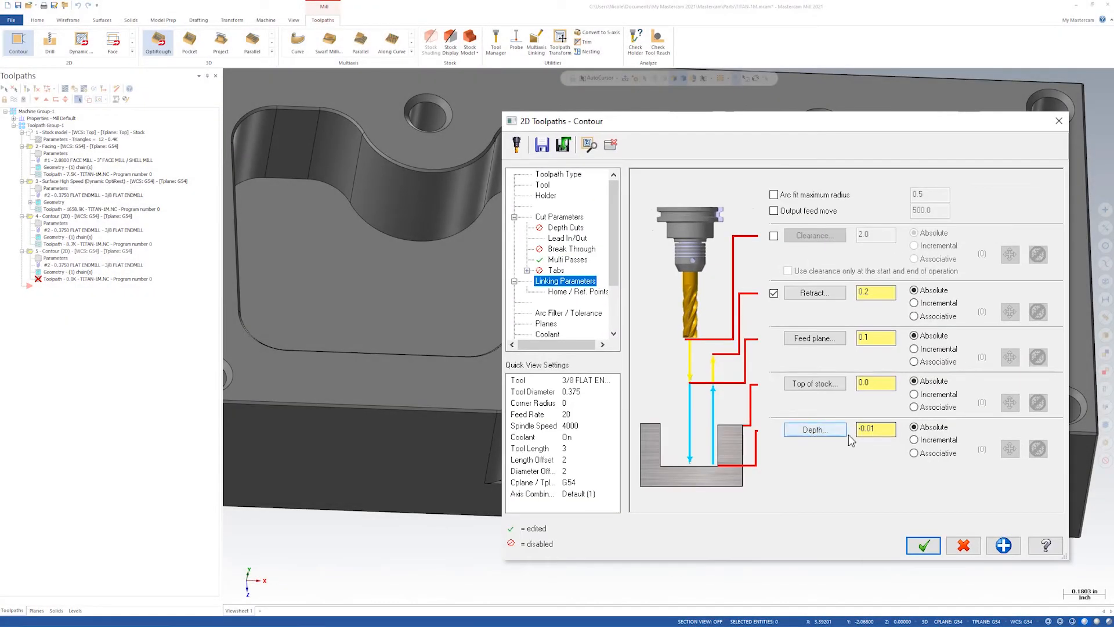
{"action": "left_click", "coordinate": [815, 429]}
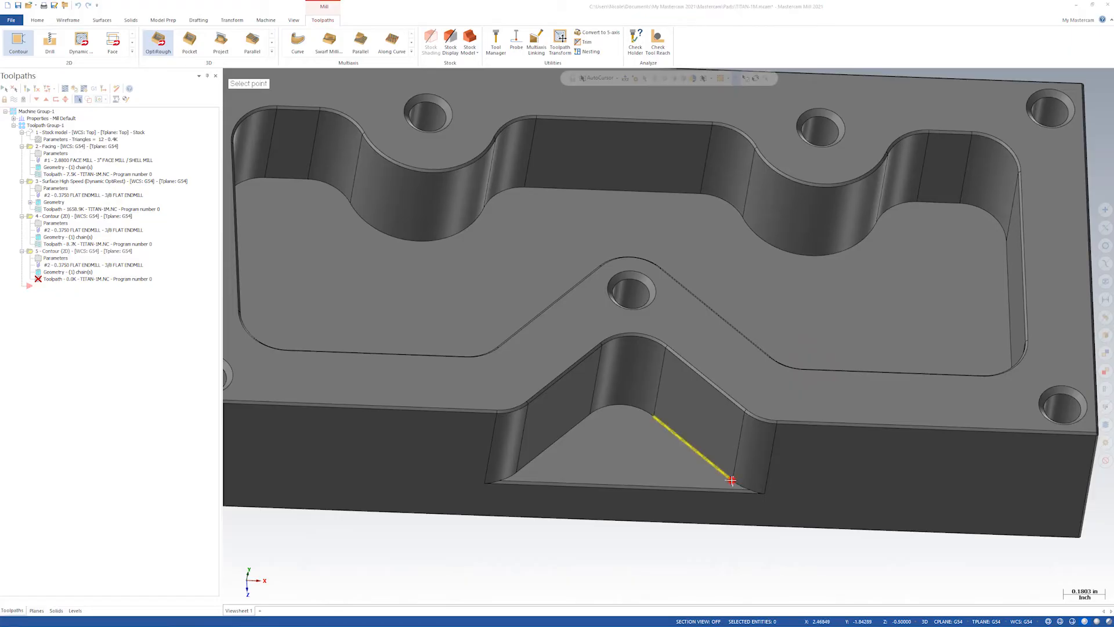
{"action": "left_click", "coordinate": [733, 481]}
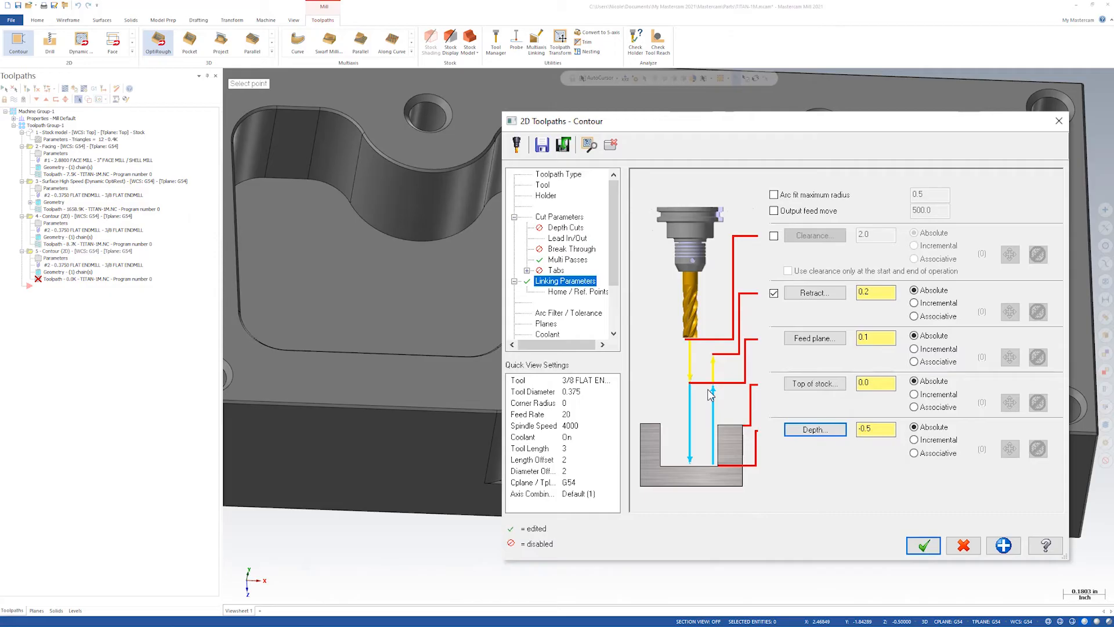
Check the home position, arc filter, planes and coolant settings, and accept the contour parameters to generate the toolpath
{"action": "left_click", "coordinate": [562, 292]}
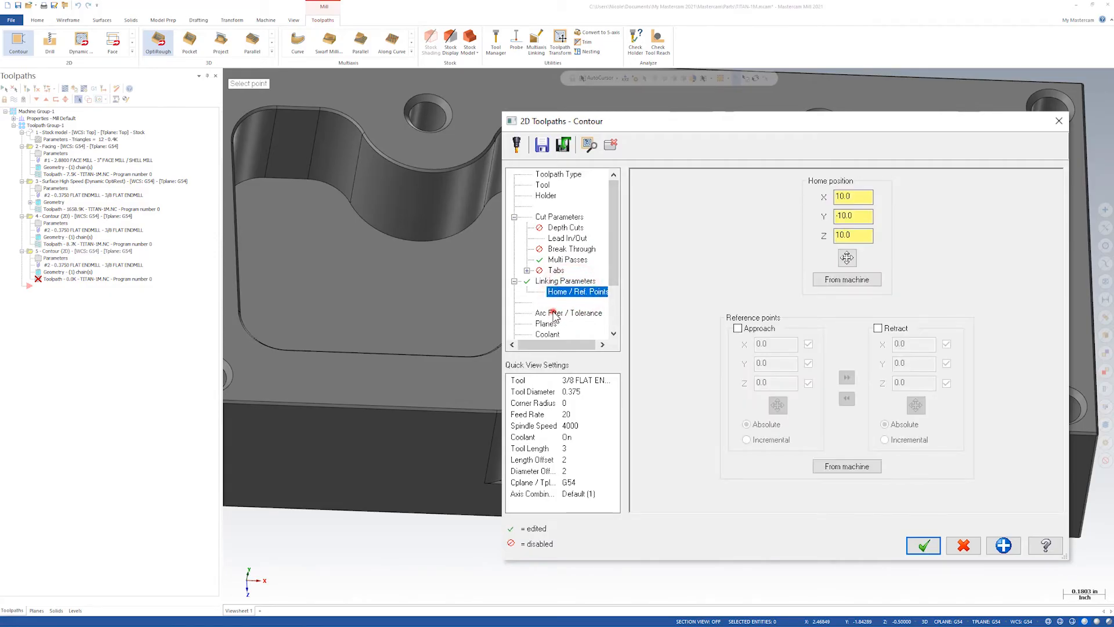
{"action": "left_click", "coordinate": [554, 314]}
{"action": "left_click", "coordinate": [545, 323]}
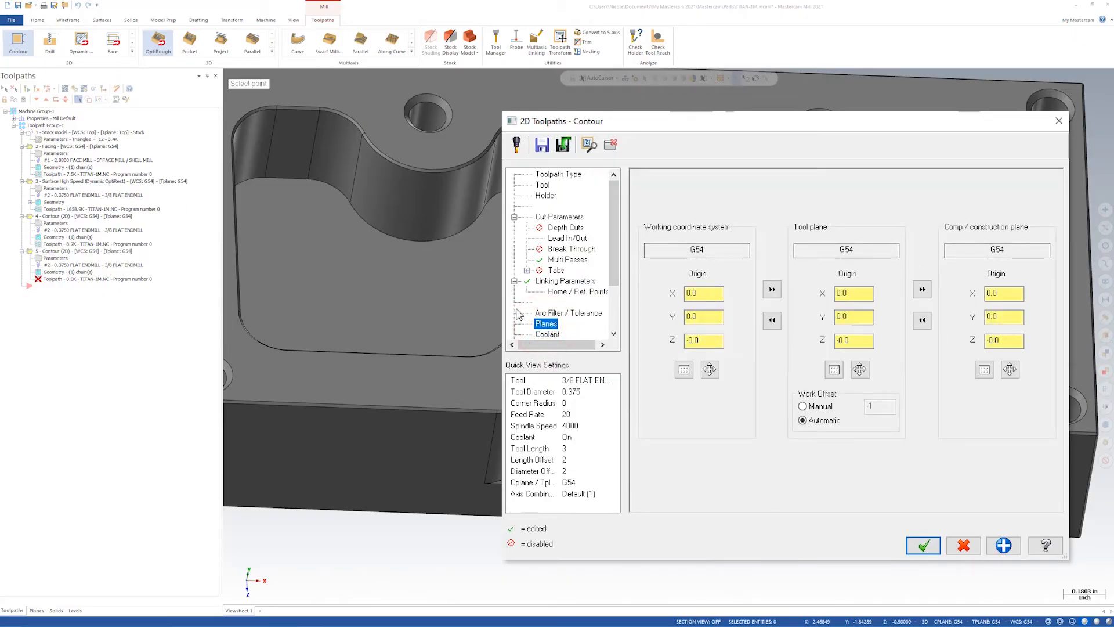
{"action": "left_click", "coordinate": [545, 334]}
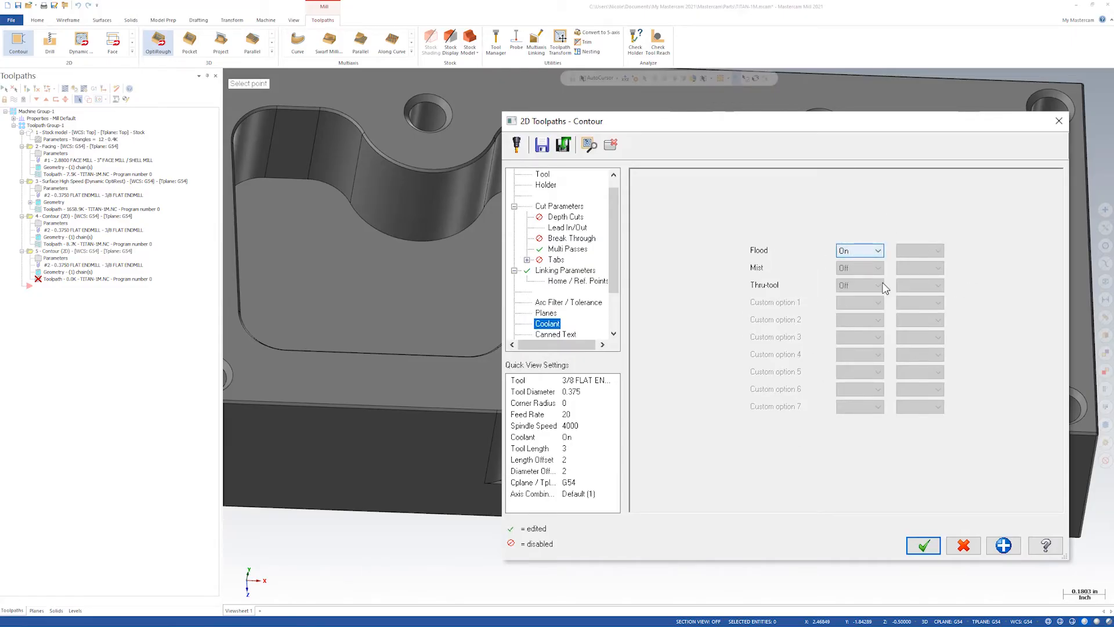
{"action": "left_click", "coordinate": [925, 546]}
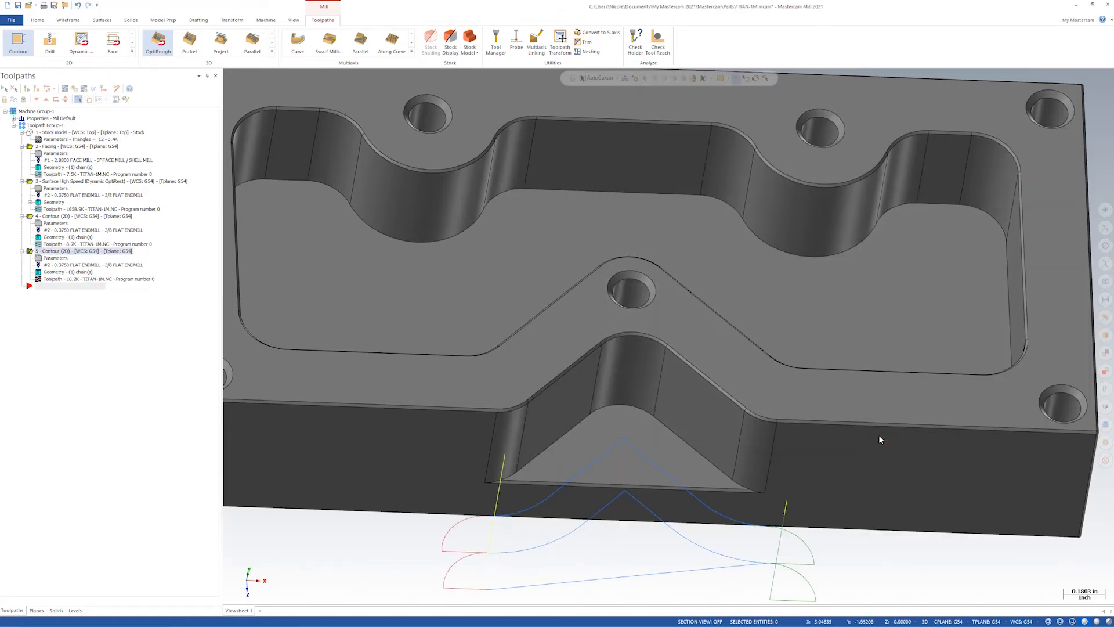
Backplot the notch contour toolpath, adjusting the playback speed and examining the tool motion from several angles
{"action": "middle_click_drag", "start_coordinate": [845, 455], "coordinate": [777, 525]}
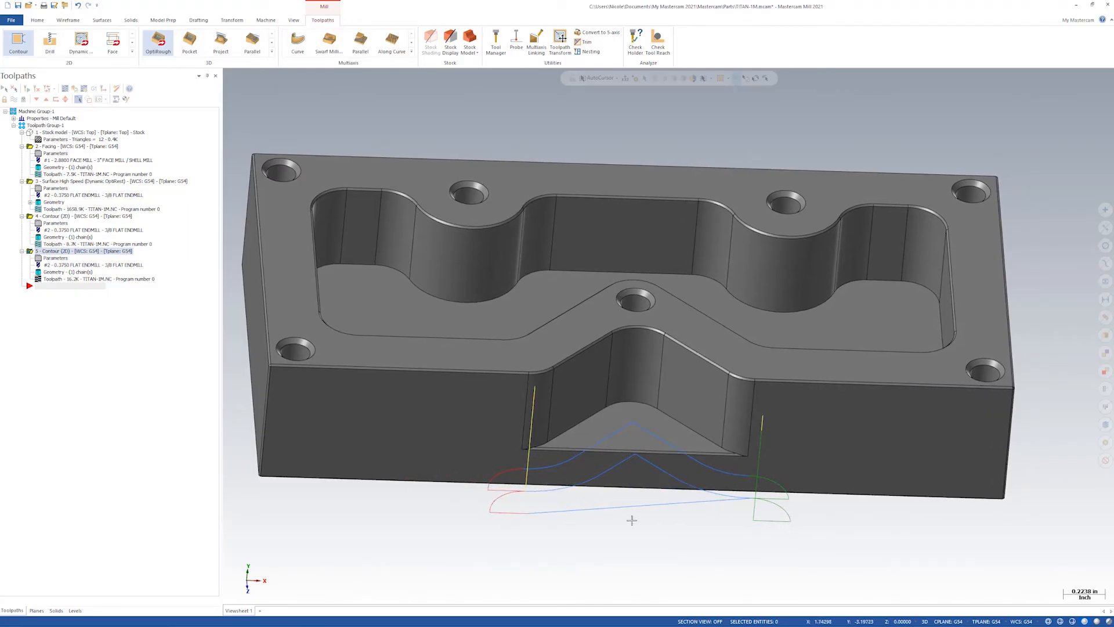
{"action": "middle_click_drag", "start_coordinate": [550, 506], "coordinate": [522, 477]}
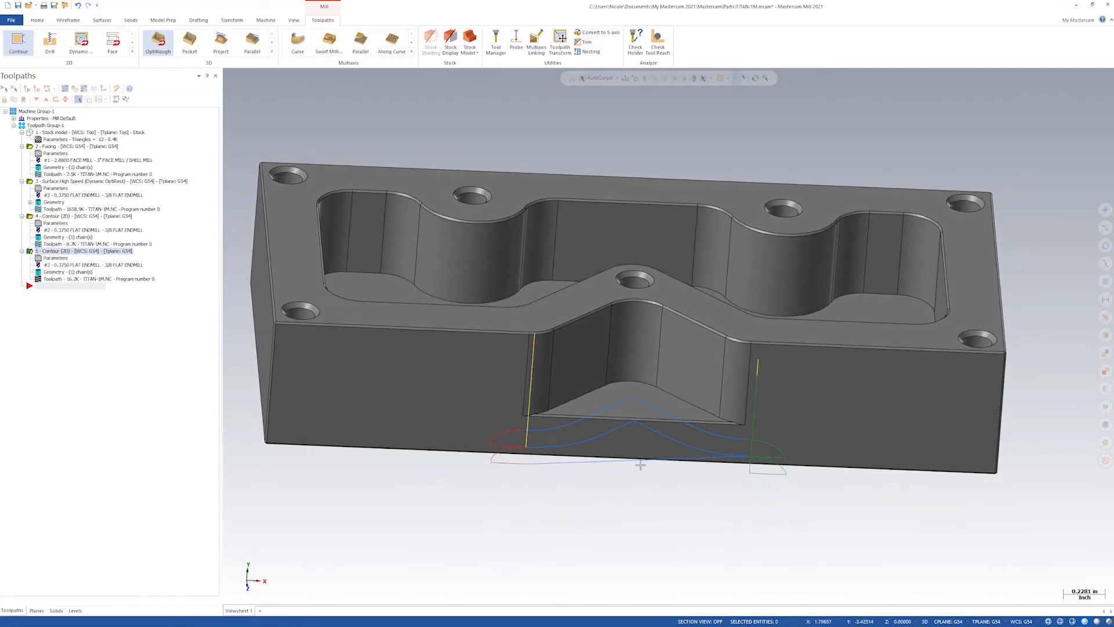
{"action": "middle_click_drag", "start_coordinate": [773, 459], "coordinate": [784, 455]}
{"action": "middle_click_drag", "start_coordinate": [540, 416], "coordinate": [618, 527]}
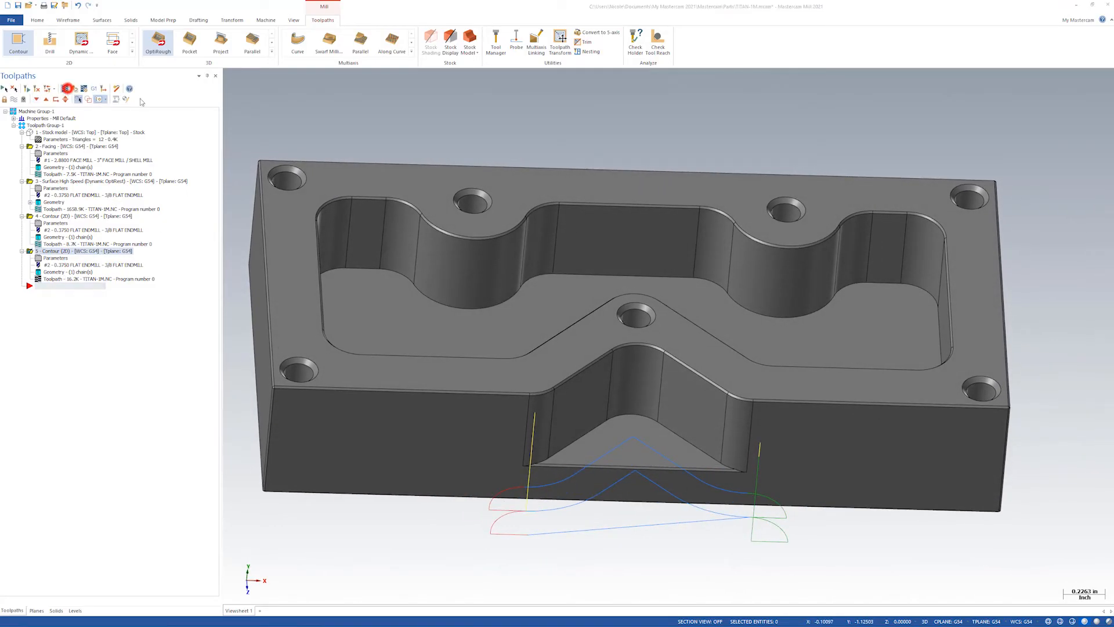
{"action": "left_click", "coordinate": [65, 88]}
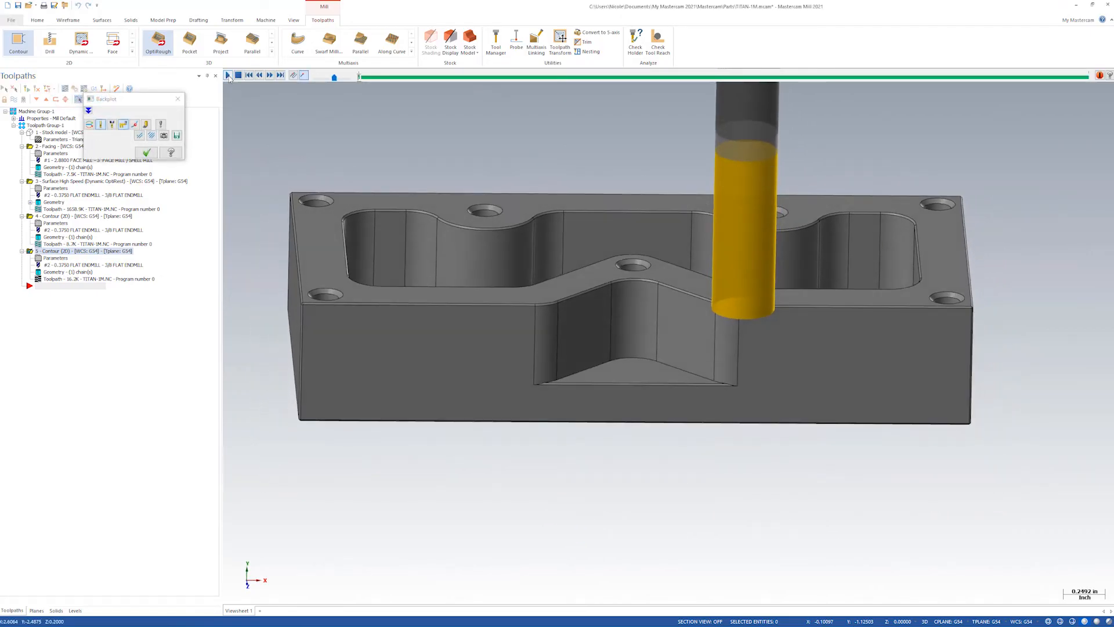
{"action": "left_click", "coordinate": [228, 76]}
{"action": "left_click", "coordinate": [228, 75]}
{"action": "middle_click_drag", "start_coordinate": [572, 438], "coordinate": [604, 480]}
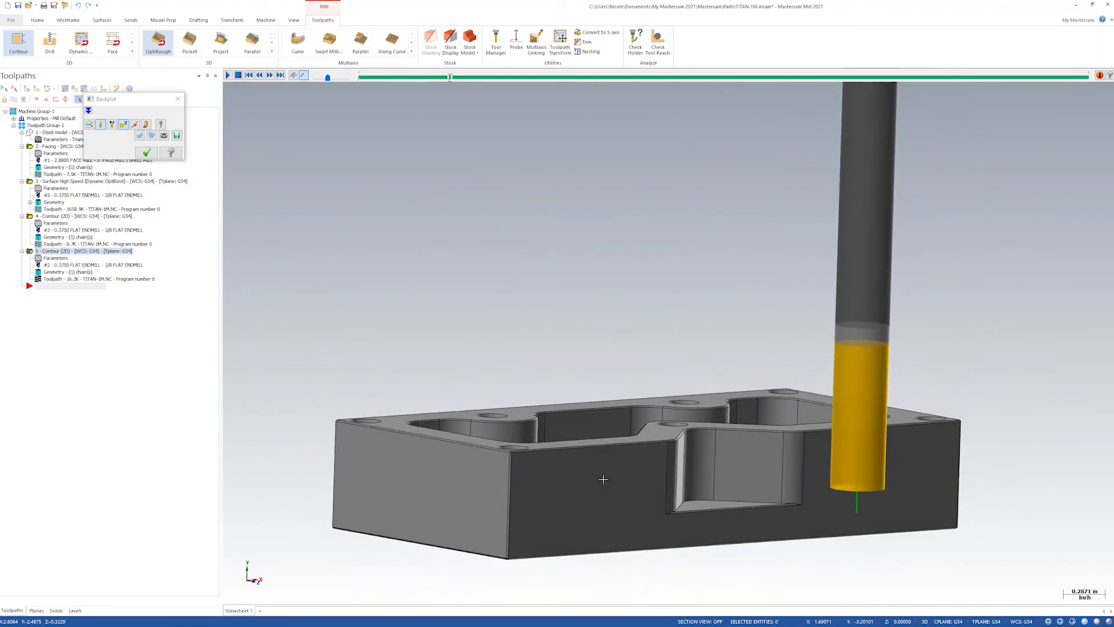
{"action": "middle_click_drag", "start_coordinate": [604, 479], "coordinate": [598, 463]}
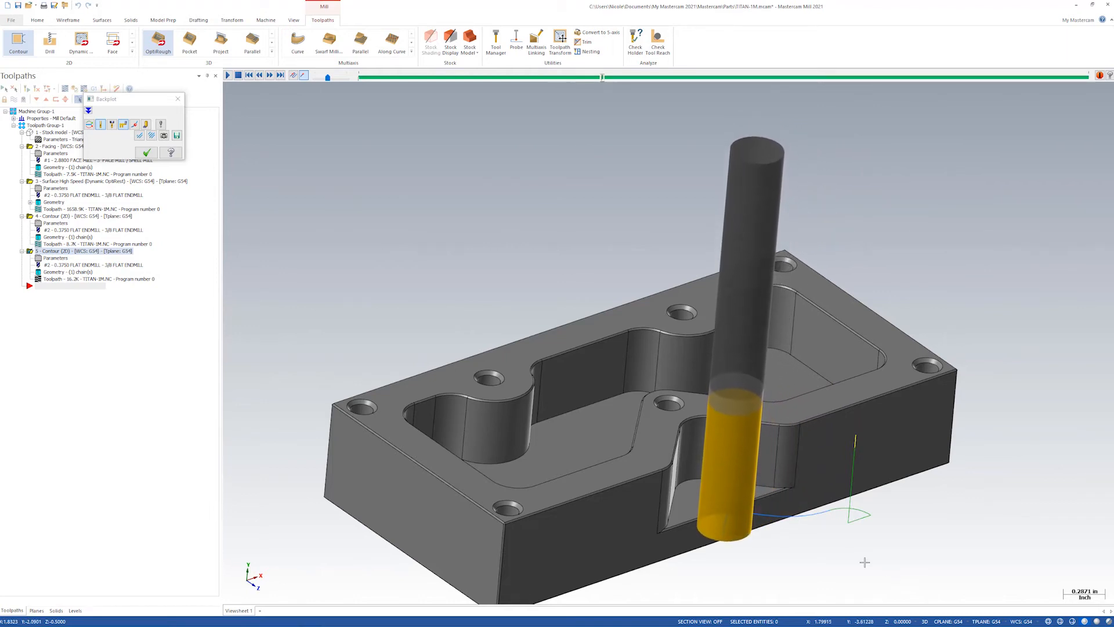
{"action": "left_click", "coordinate": [334, 77]}
{"action": "middle_click_drag", "start_coordinate": [565, 456], "coordinate": [588, 476]}
{"action": "scroll", "coordinate": [588, 476], "scroll_direction": "down", "scroll_amount": 1}
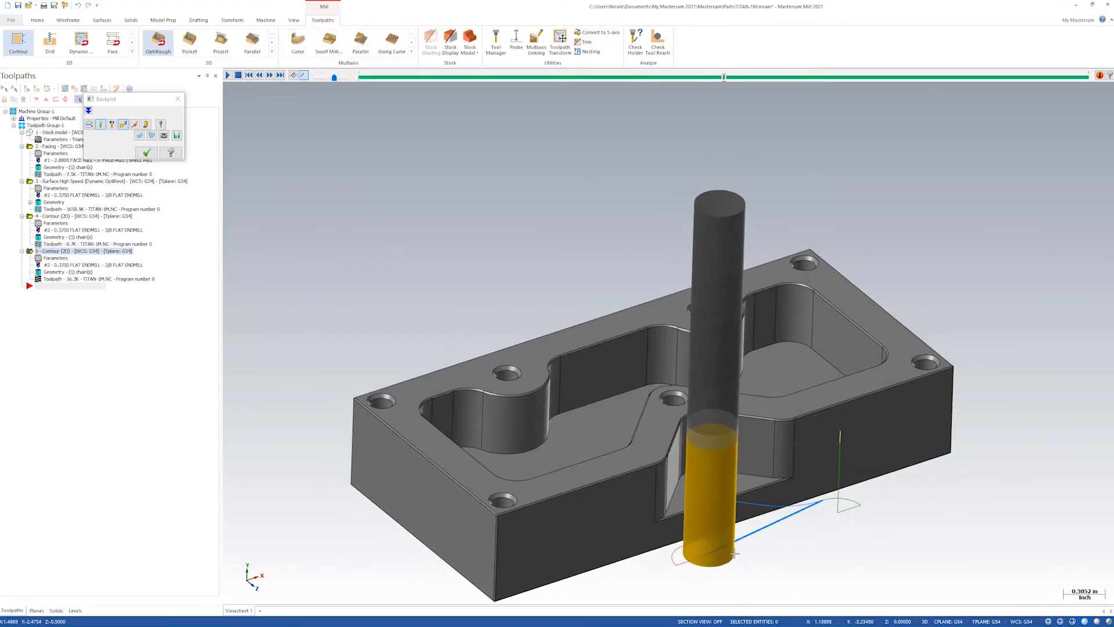
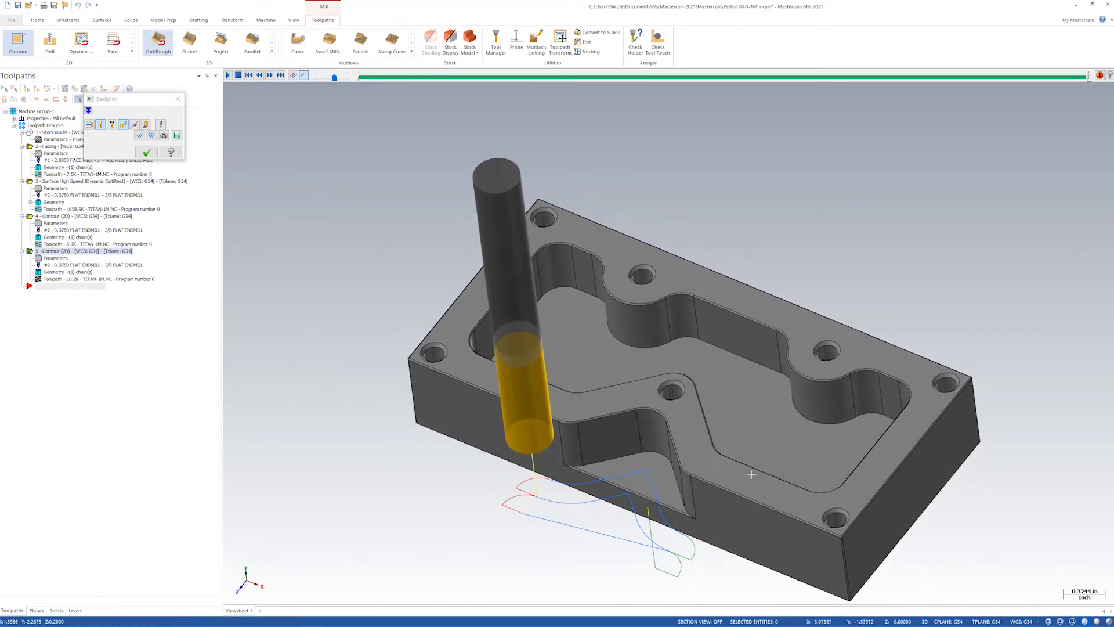
{"action": "left_click", "coordinate": [148, 153]}
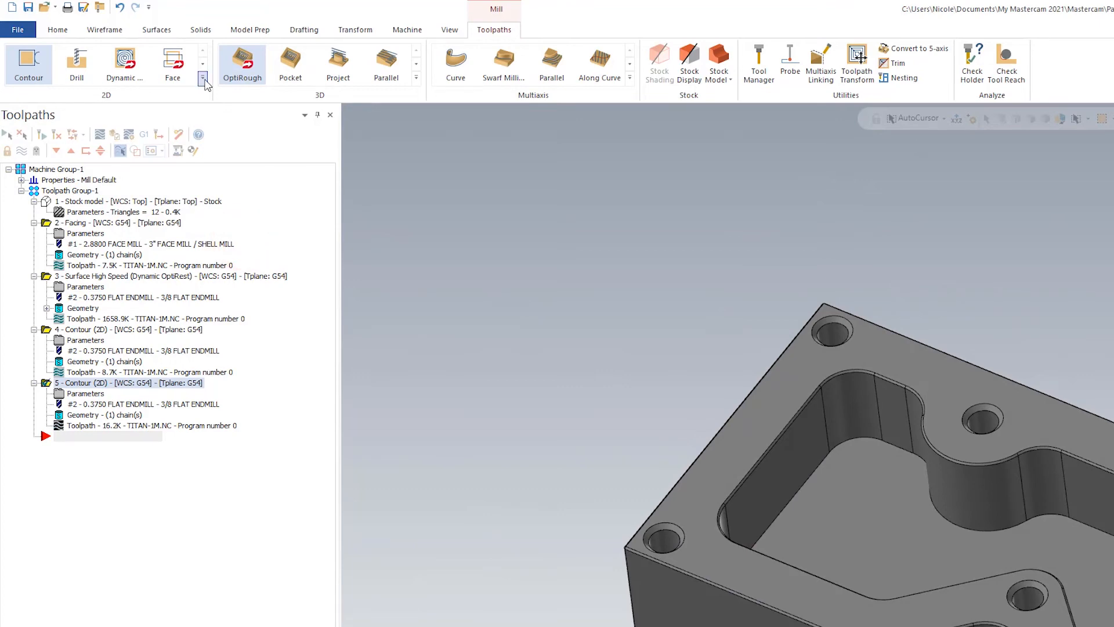
Start a 2D Pocket toolpath and chain the closed bottom edge loop of the large pocket's floor
{"action": "left_click", "coordinate": [203, 80]}
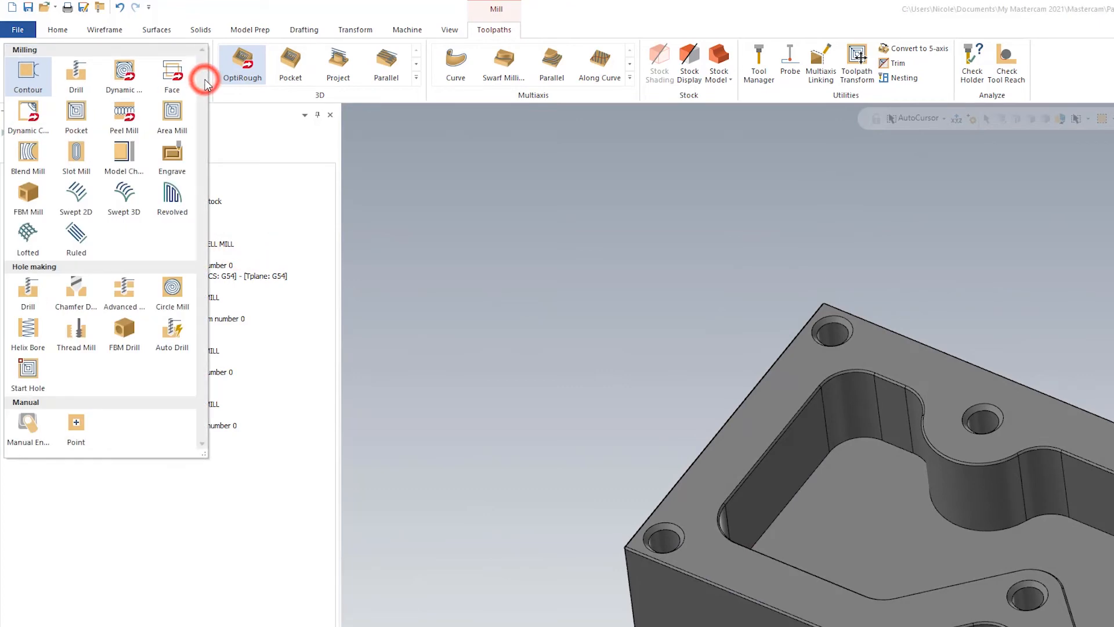
{"action": "left_click", "coordinate": [76, 119]}
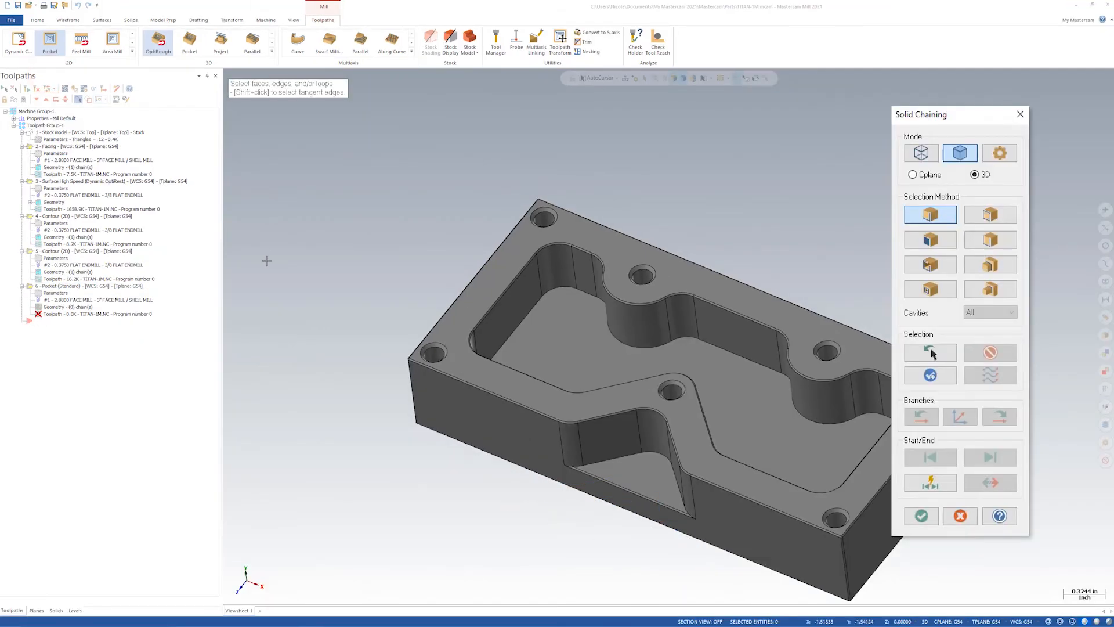
{"action": "middle_click_drag", "start_coordinate": [667, 302], "coordinate": [772, 377]}
{"action": "scroll", "coordinate": [760, 417], "scroll_direction": "up", "scroll_amount": 2}
{"action": "middle_click_drag", "start_coordinate": [699, 378], "coordinate": [719, 407]}
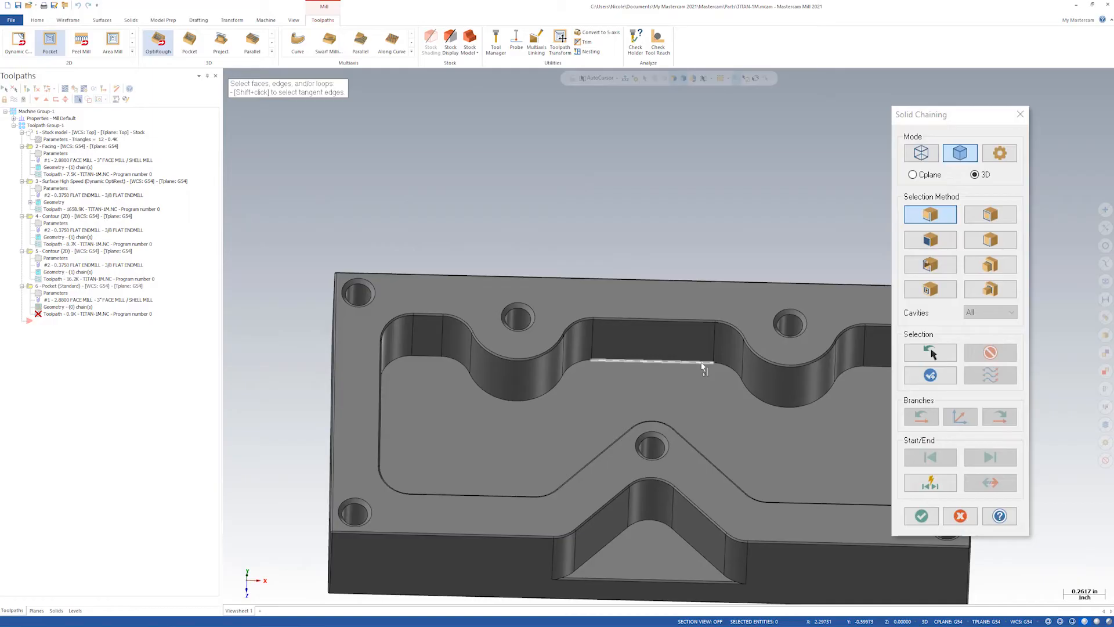
{"action": "left_click", "coordinate": [702, 365]}
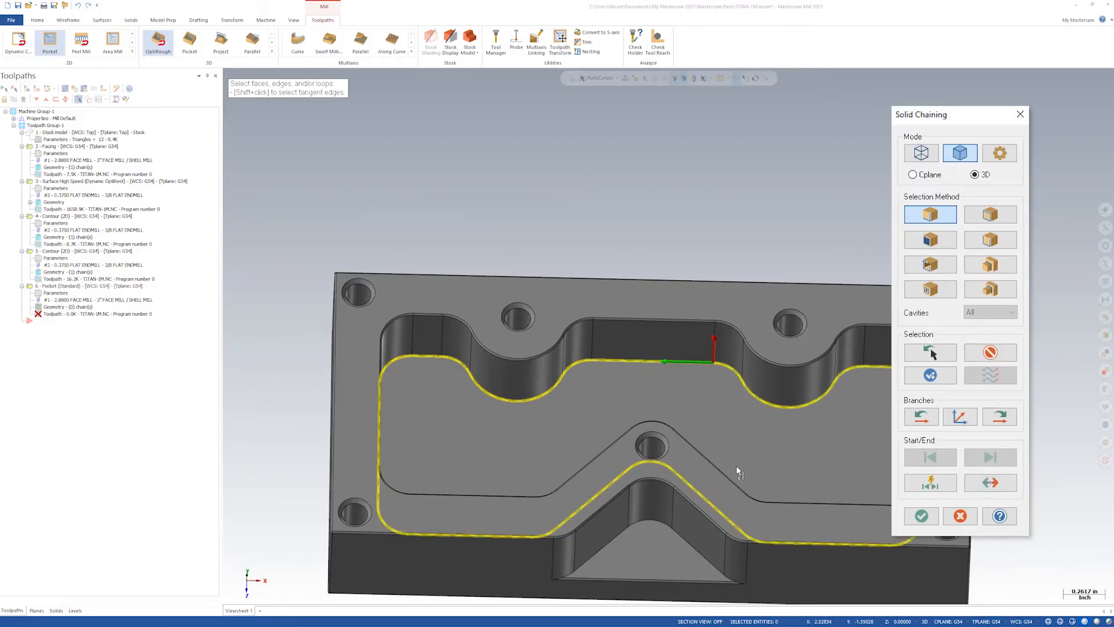
{"action": "middle_click_drag", "start_coordinate": [737, 471], "coordinate": [737, 471]}
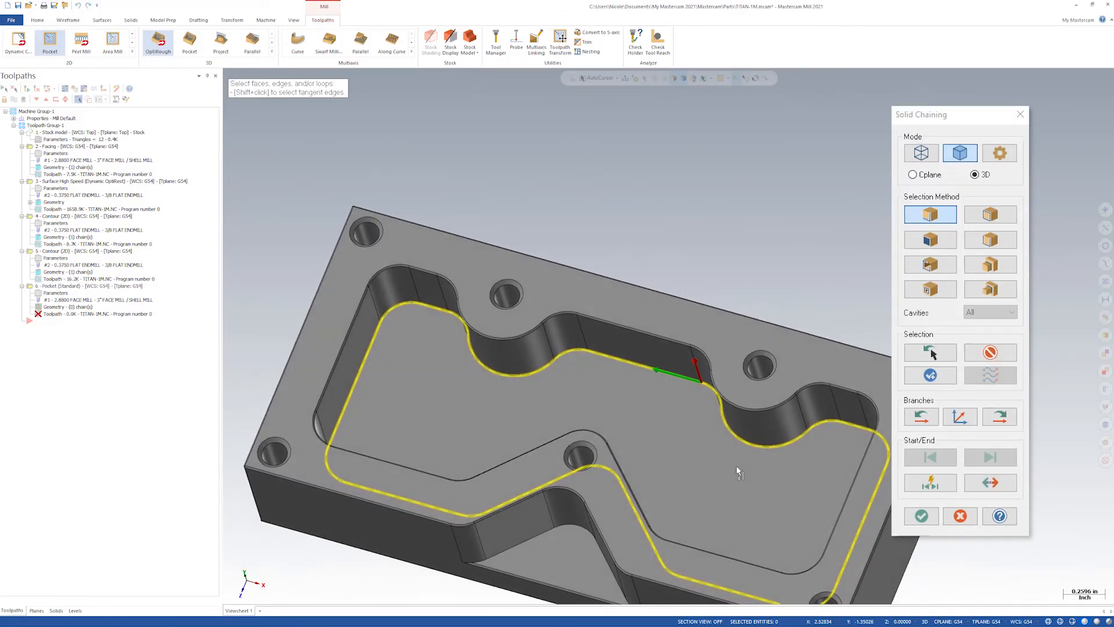
{"action": "middle_click_drag", "start_coordinate": [661, 373], "coordinate": [922, 523]}
{"action": "left_click", "coordinate": [922, 516]}
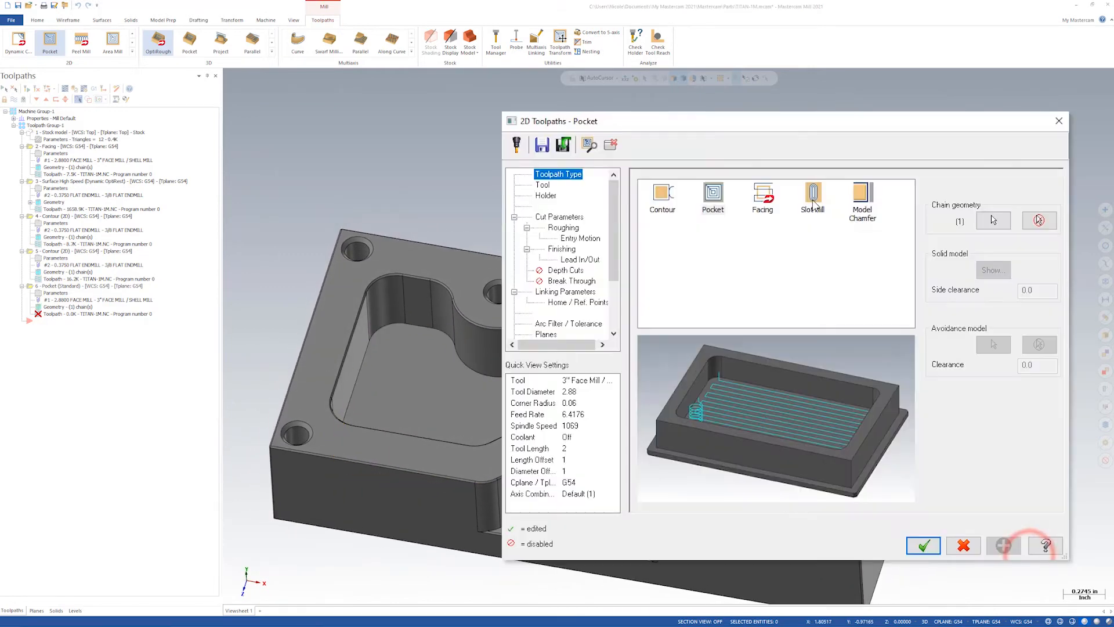
Select the 3/8 flat endmill and set feed rate 20, plunge rate 100 and spindle speed 4000 with rapid retract enabled
{"action": "left_click", "coordinate": [544, 185]}
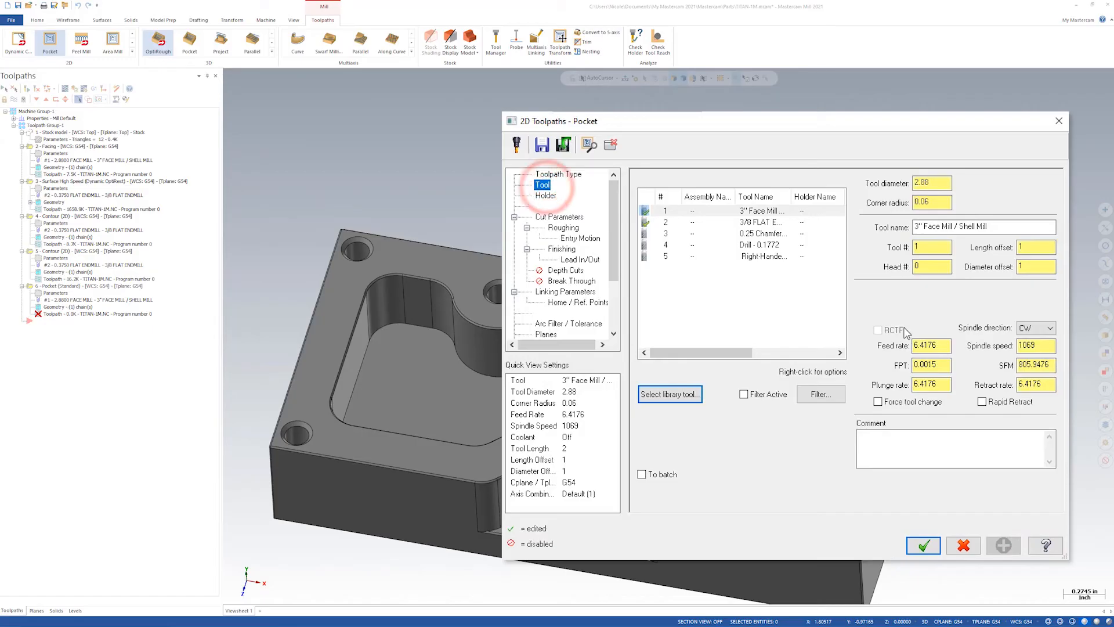
{"action": "left_click", "coordinate": [752, 224]}
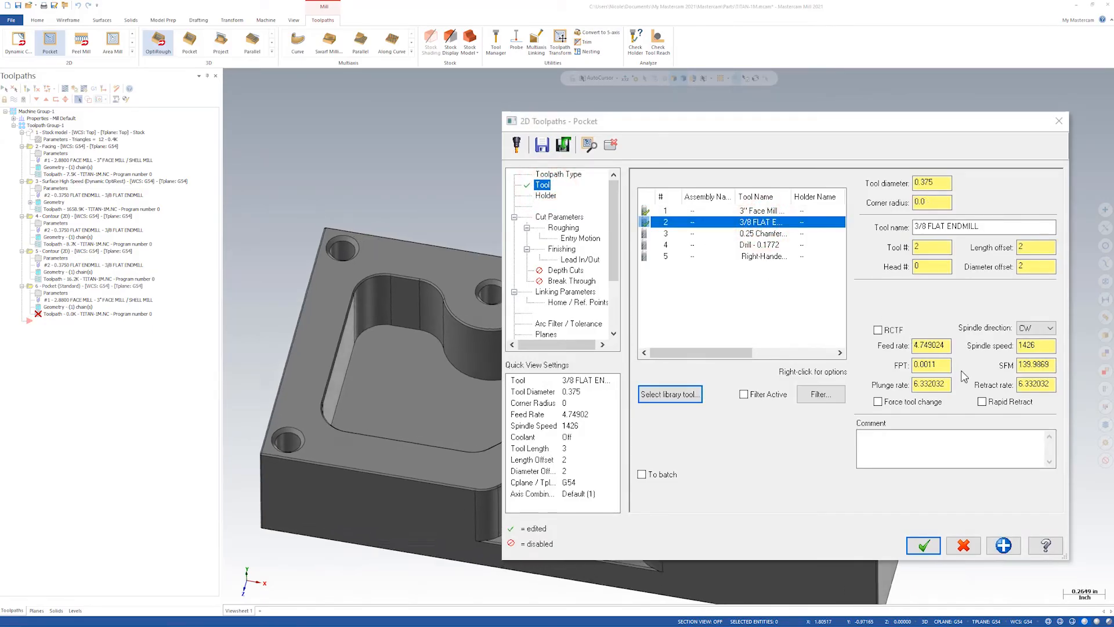
{"action": "double_click", "coordinate": [941, 345]}
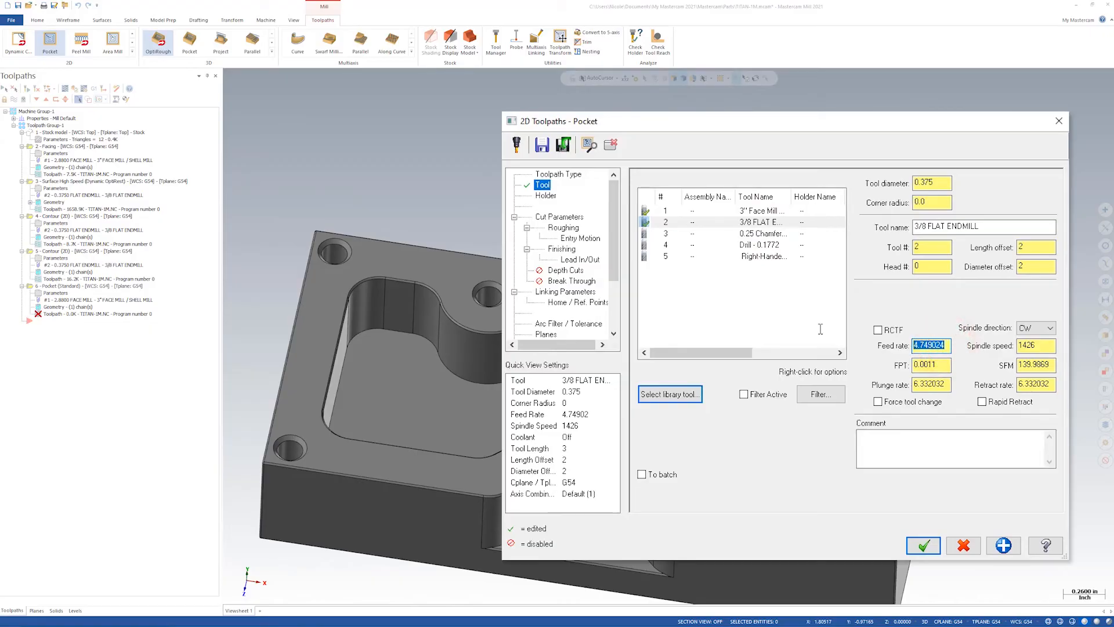
{"action": "type", "text": "20"}
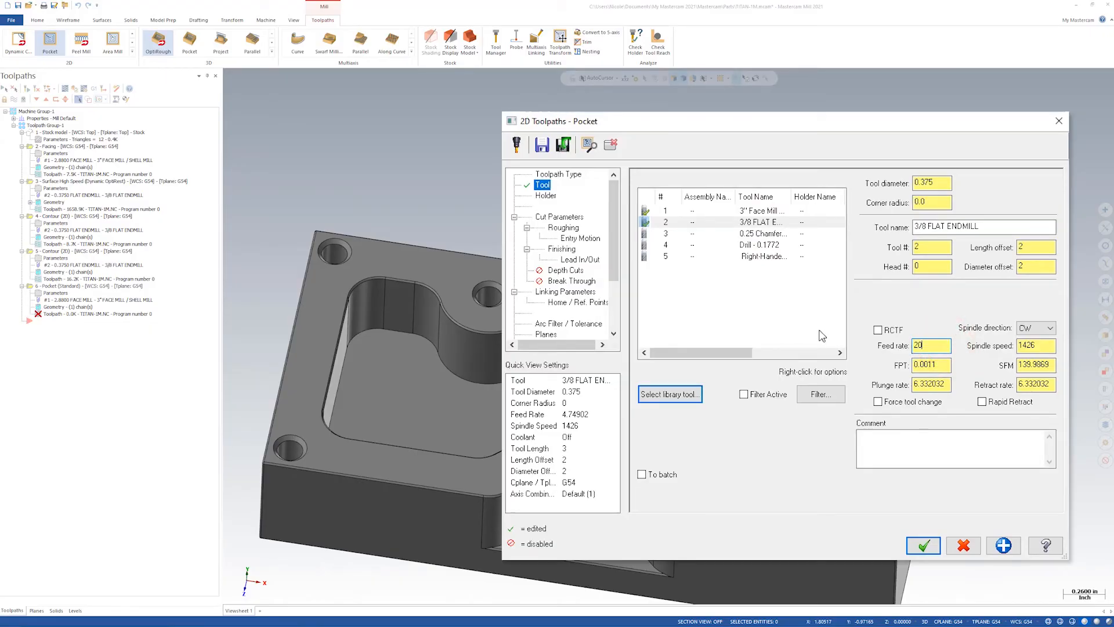
{"action": "double_click", "coordinate": [936, 383]}
{"action": "type", "text": "100"}
{"action": "double_click", "coordinate": [1036, 345]}
{"action": "type", "text": "4000"}
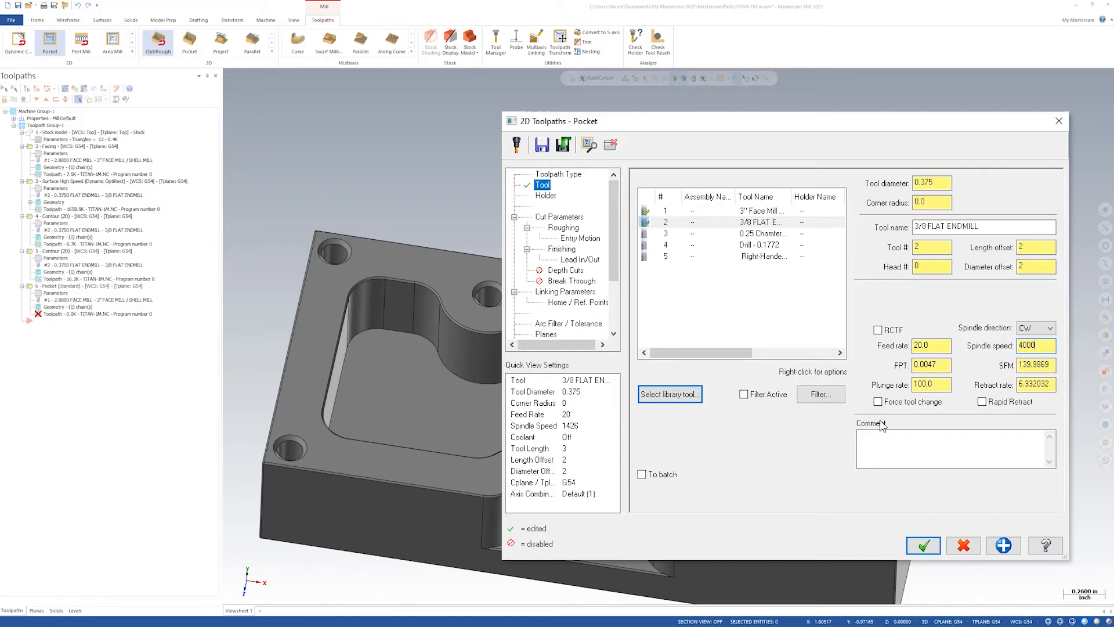
{"action": "left_click", "coordinate": [982, 402]}
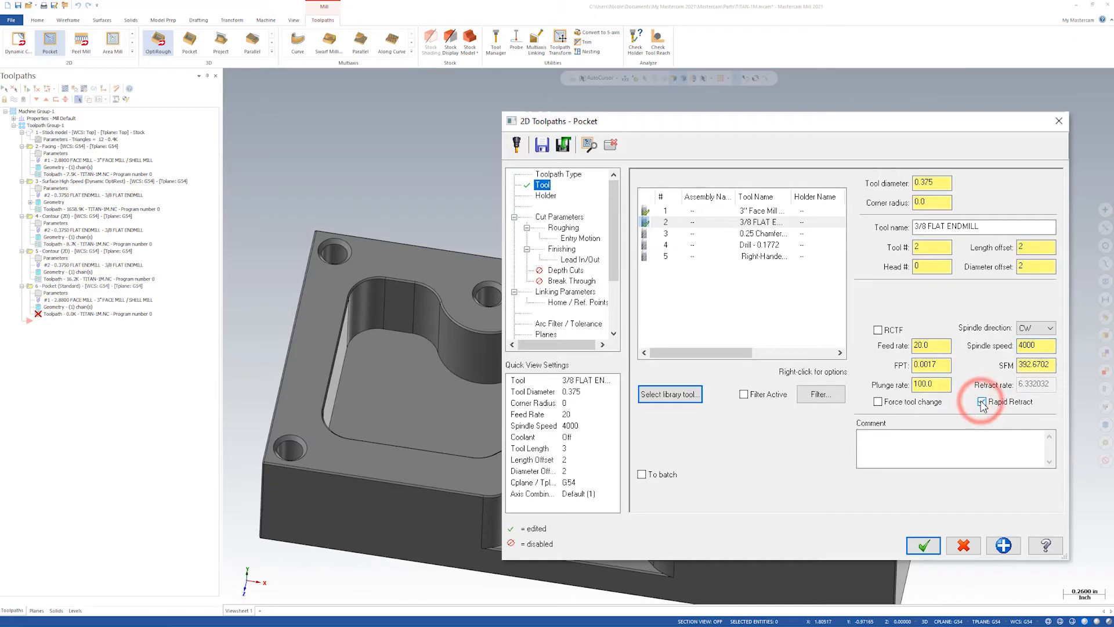
Set the stock to leave on walls and floors to 0 and choose Parallel Spiral as the roughing method
{"action": "left_click", "coordinate": [547, 197]}
{"action": "left_click", "coordinate": [565, 216]}
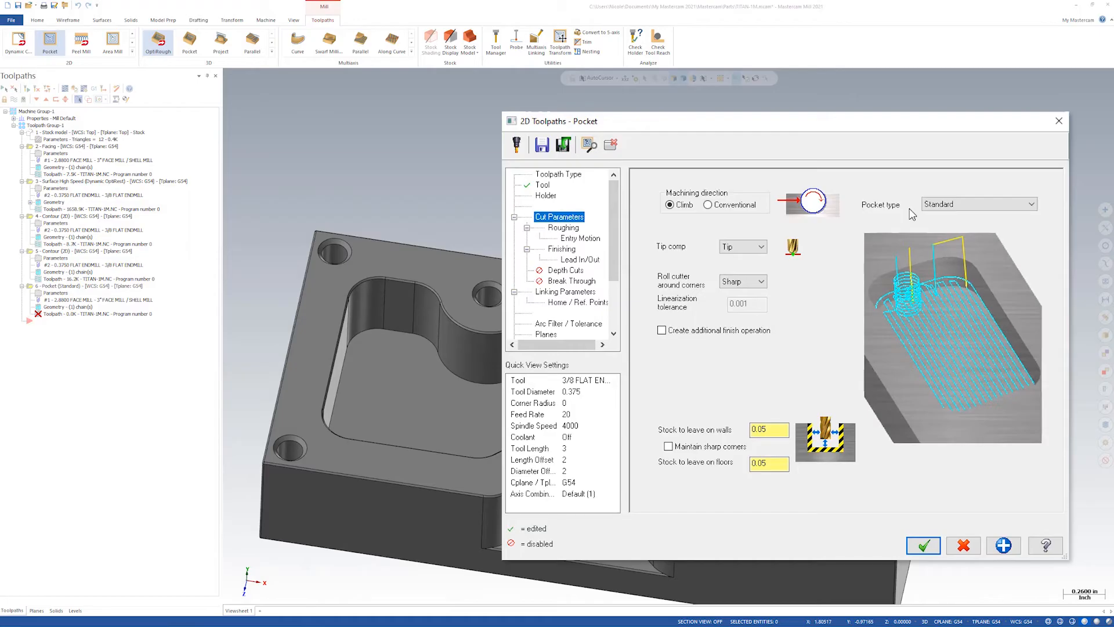
{"action": "left_click", "coordinate": [776, 431]}
{"action": "key", "text": "BackSpace"}
{"action": "left_click", "coordinate": [776, 464]}
{"action": "type", "text": "0"}
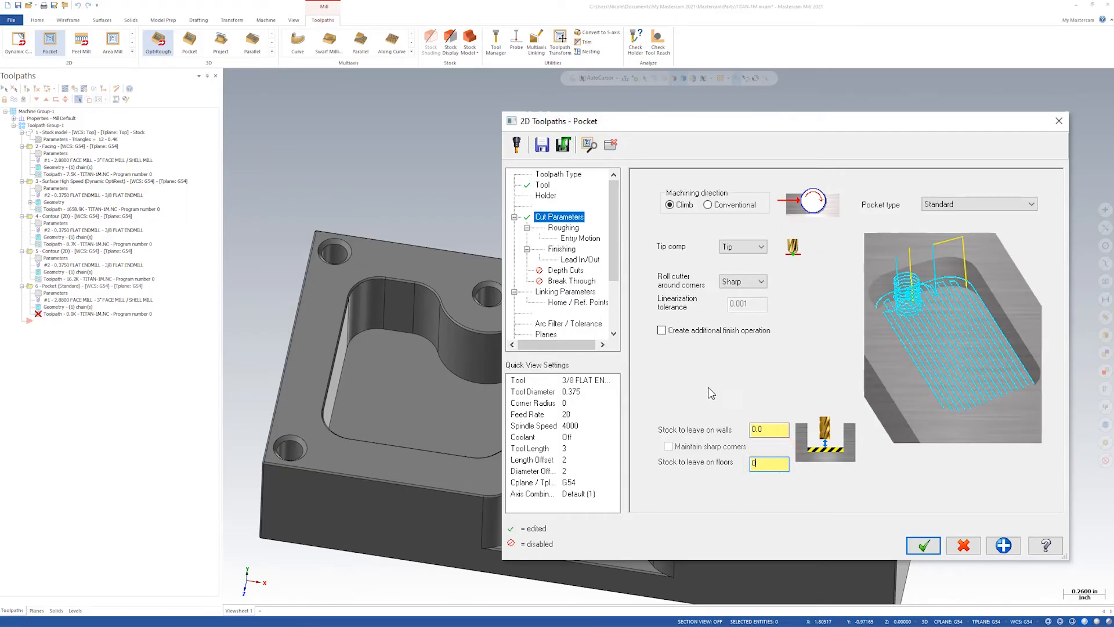
{"action": "left_click", "coordinate": [563, 228]}
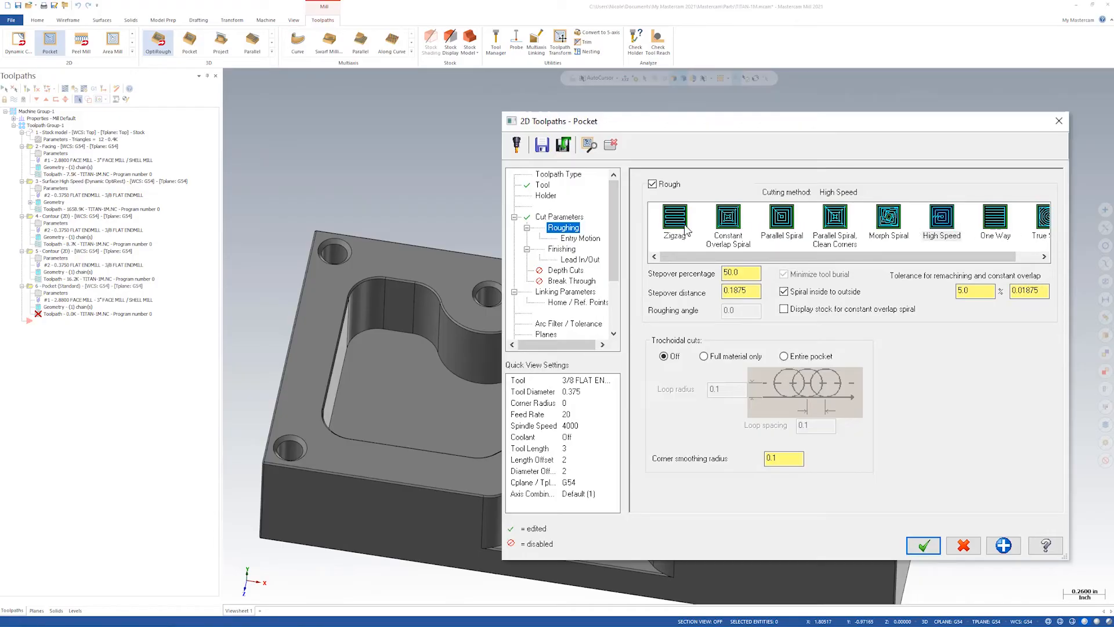
{"action": "left_click", "coordinate": [783, 218]}
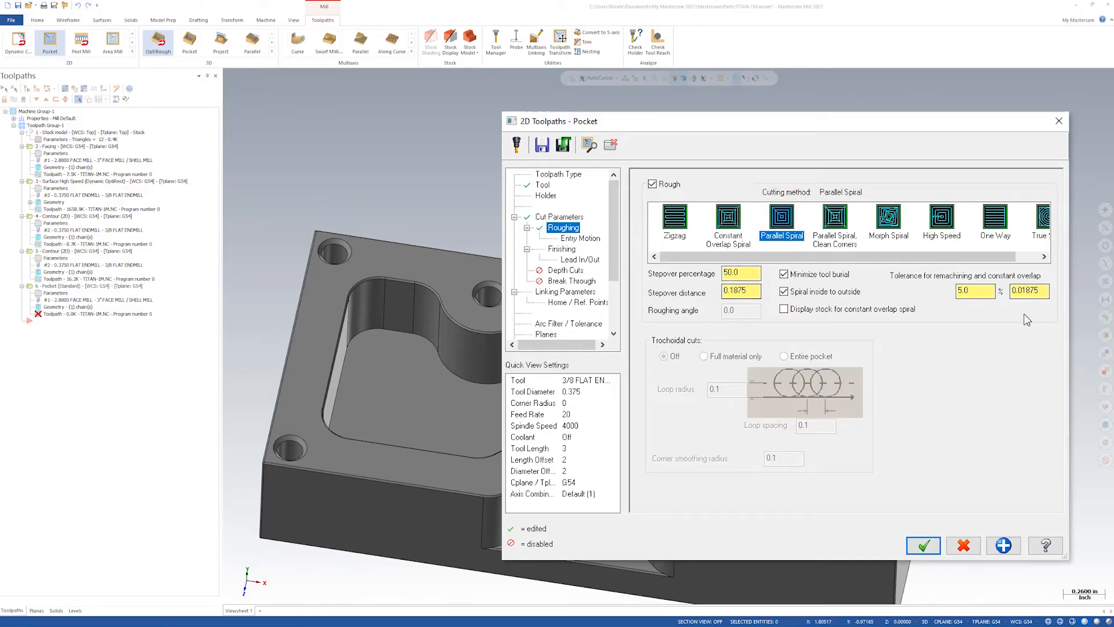
Set the helix entry's minimum radius to 40% and its maximum radius to 50%
{"action": "left_click", "coordinate": [587, 241]}
{"action": "left_click", "coordinate": [785, 250]}
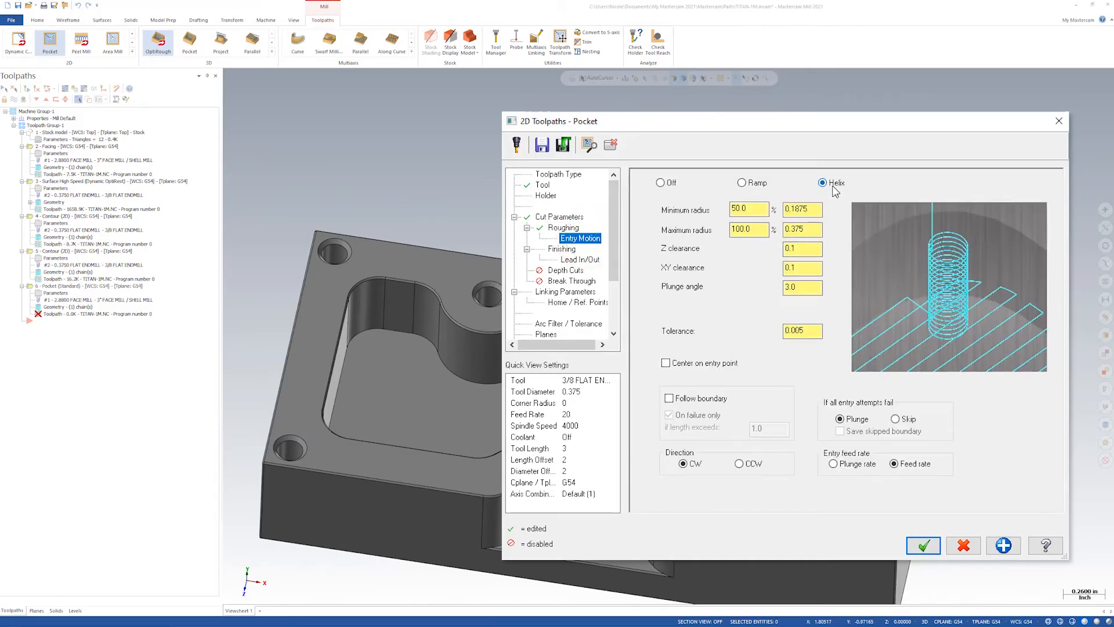
{"action": "double_click", "coordinate": [742, 209]}
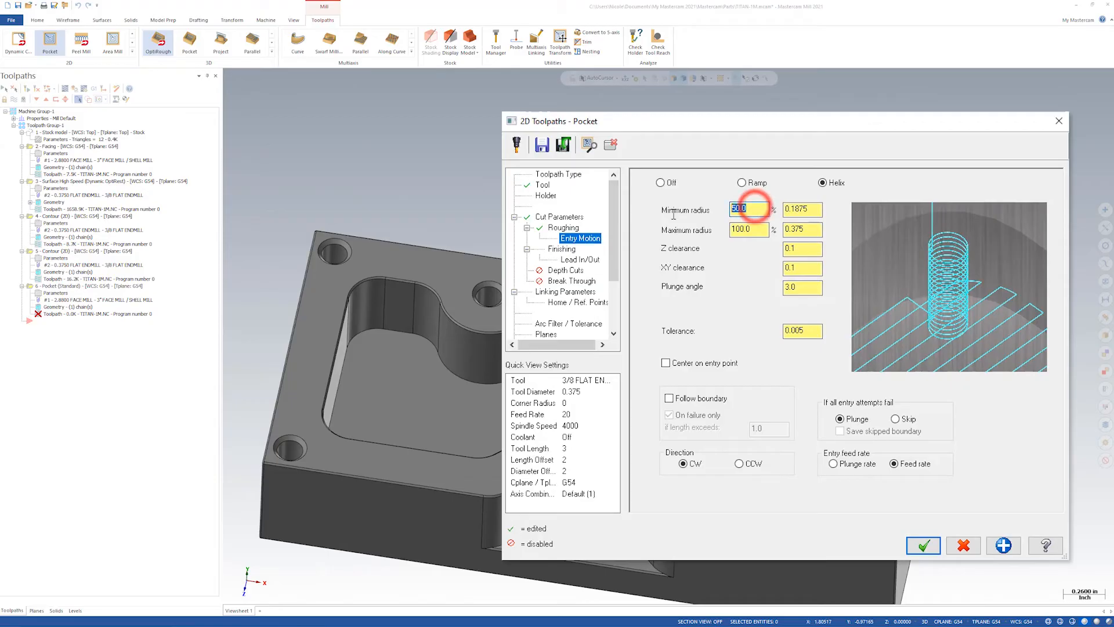
{"action": "key", "text": "Tab"}
{"action": "left_click", "coordinate": [801, 208]}
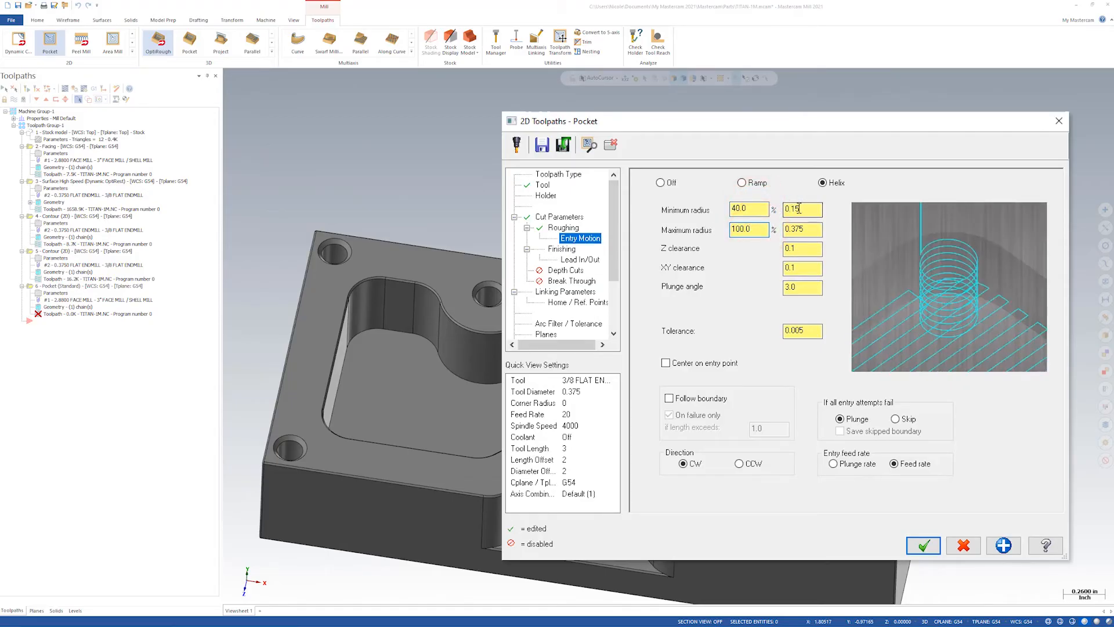
{"action": "double_click", "coordinate": [759, 230]}
{"action": "type", "text": "50"}
{"action": "left_click", "coordinate": [797, 228]}
Set the helix entry's Z clearance to 0.05, plunge angle to 2 and direction to CCW
{"action": "left_click", "coordinate": [813, 250]}
{"action": "key", "text": "BackSpace"}
{"action": "key", "text": "BackSpace"}
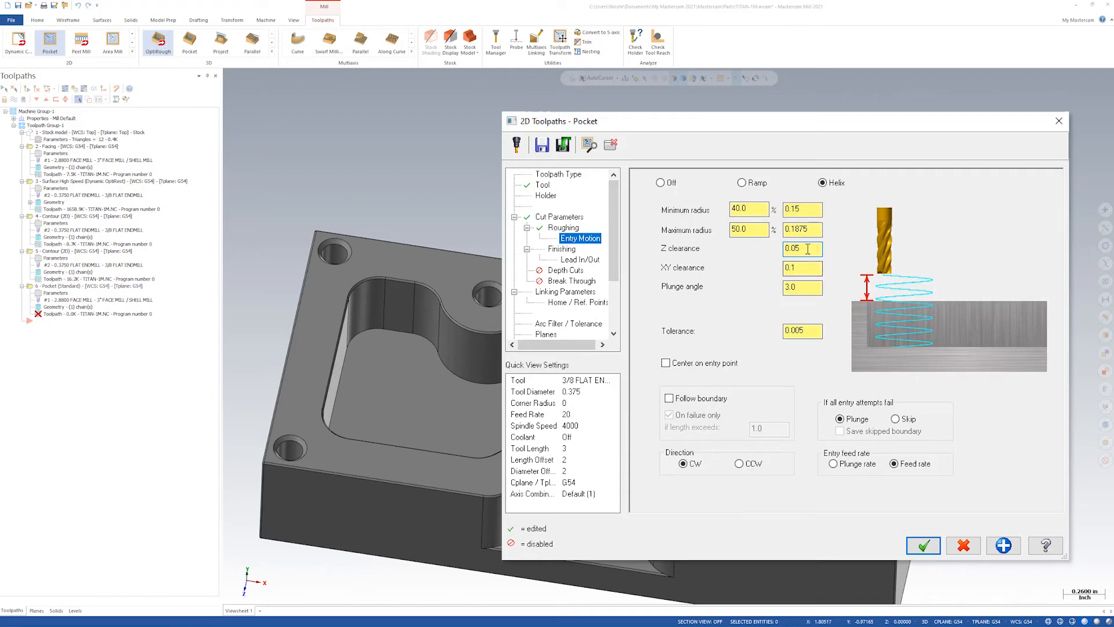
{"action": "left_click", "coordinate": [812, 287]}
{"action": "type", "text": "2"}
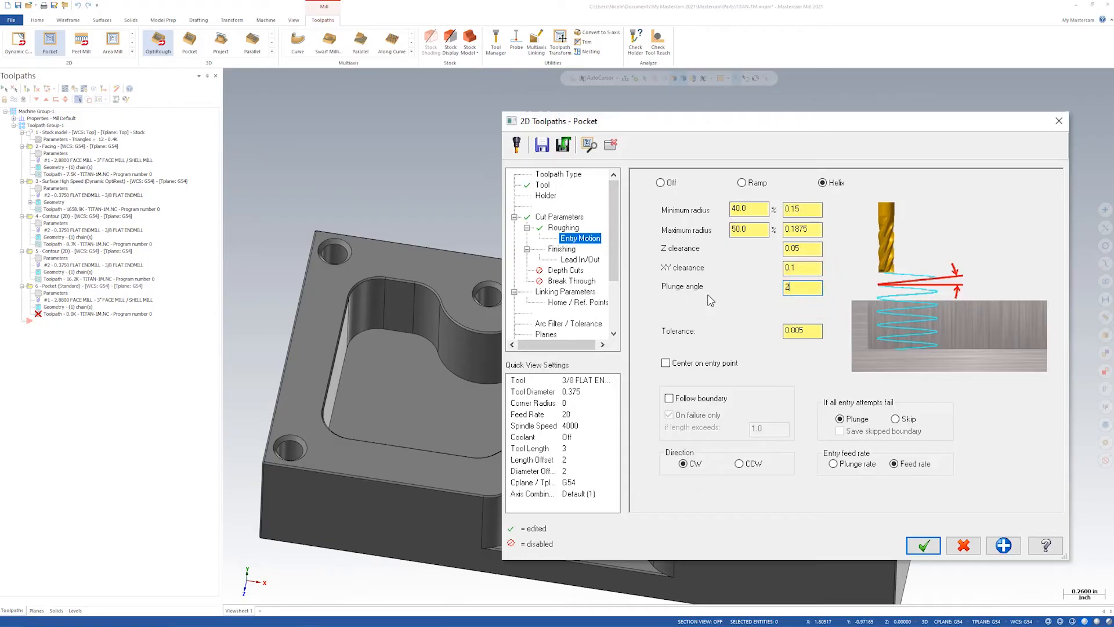
{"action": "left_click", "coordinate": [802, 330]}
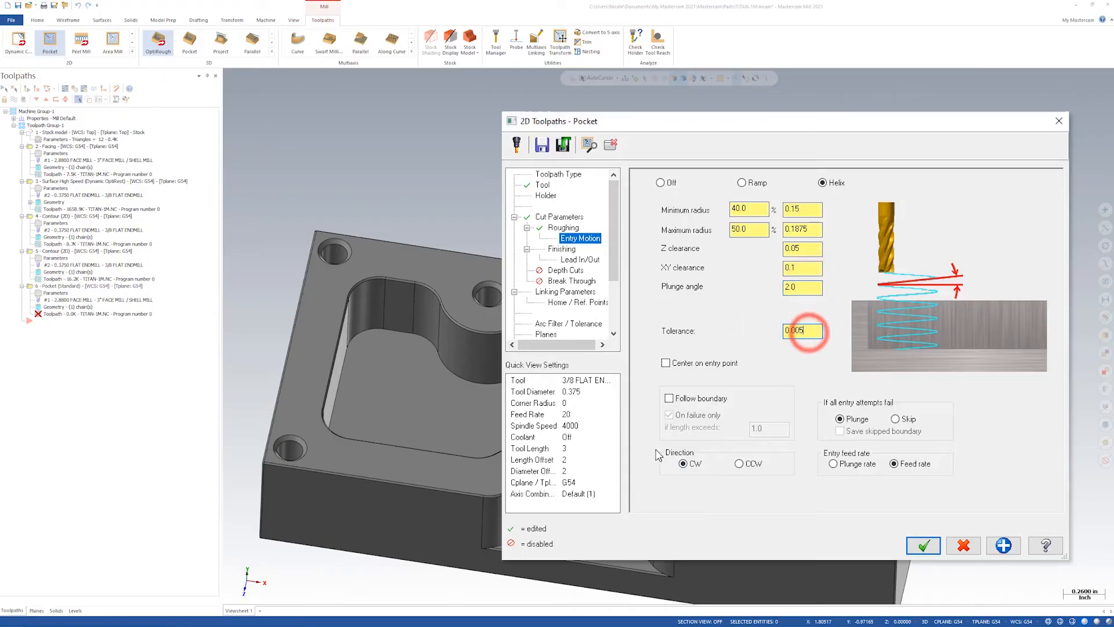
{"action": "left_click", "coordinate": [739, 465]}
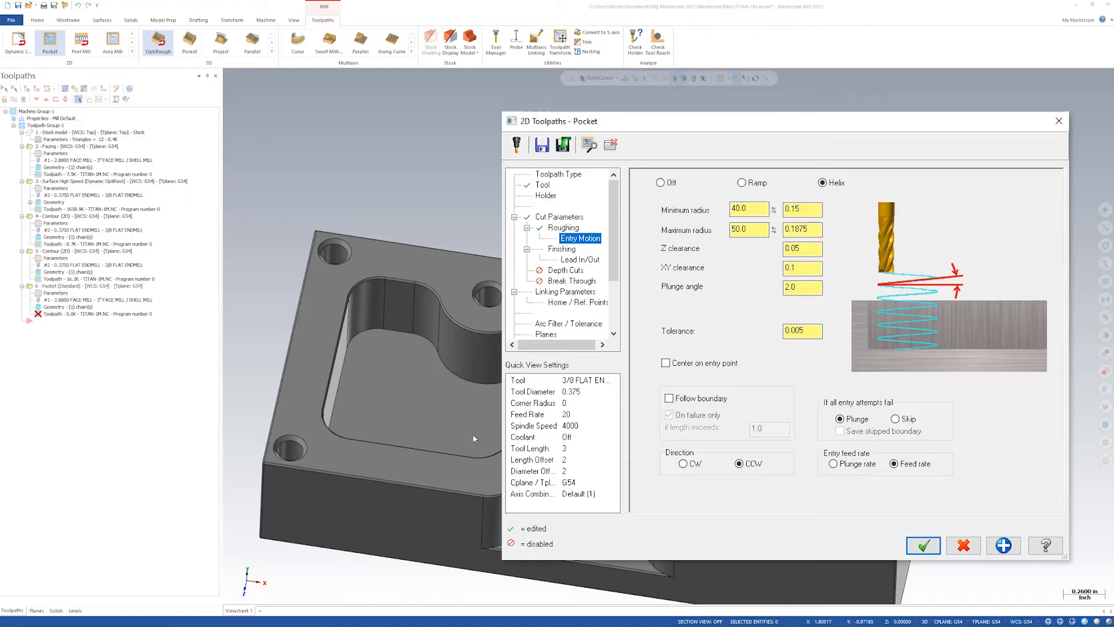
Configure the finish pass with 0.005 spacing, keep tool down enabled and wear cutter compensation
{"action": "left_click", "coordinate": [565, 249]}
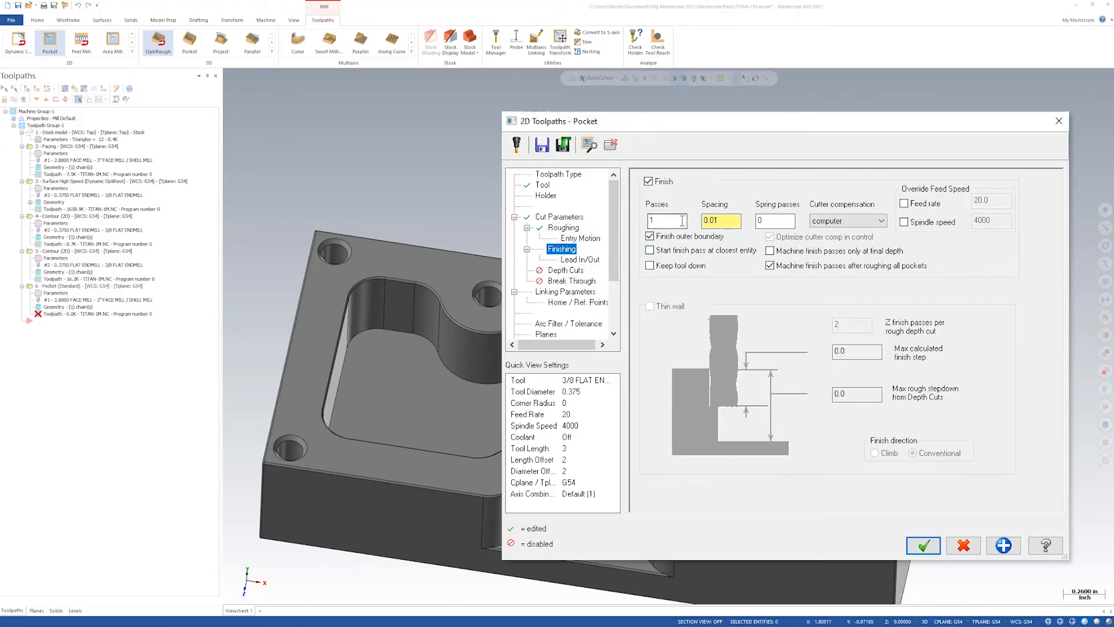
{"action": "double_click", "coordinate": [730, 220]}
{"action": "type", "text": ".005"}
{"action": "left_click", "coordinate": [649, 266]}
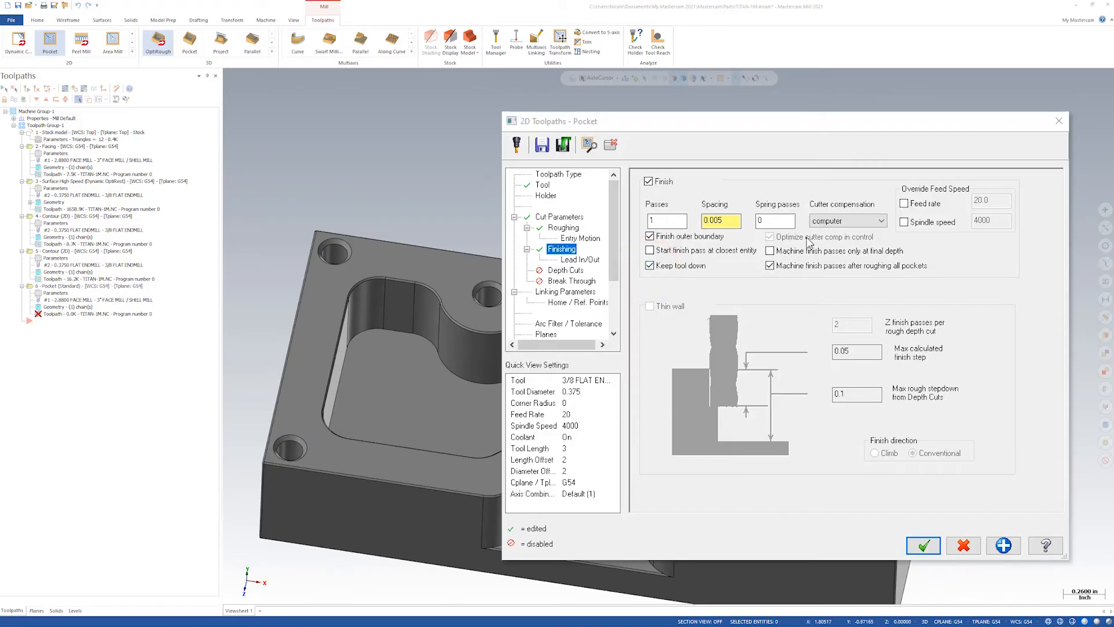
{"action": "left_click", "coordinate": [850, 221]}
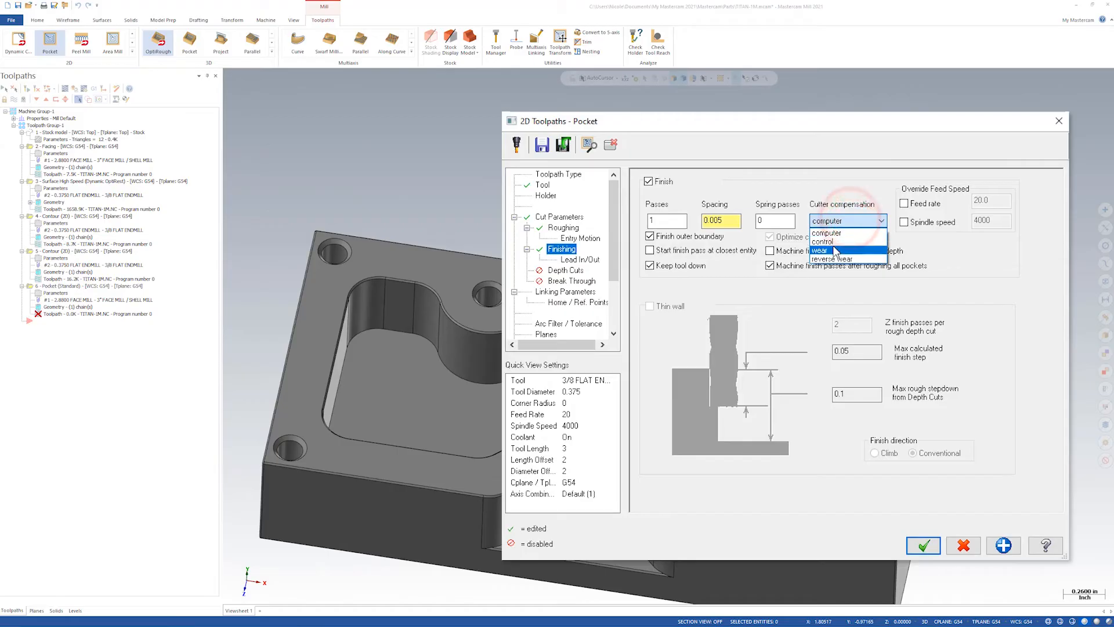
{"action": "left_click", "coordinate": [832, 250]}
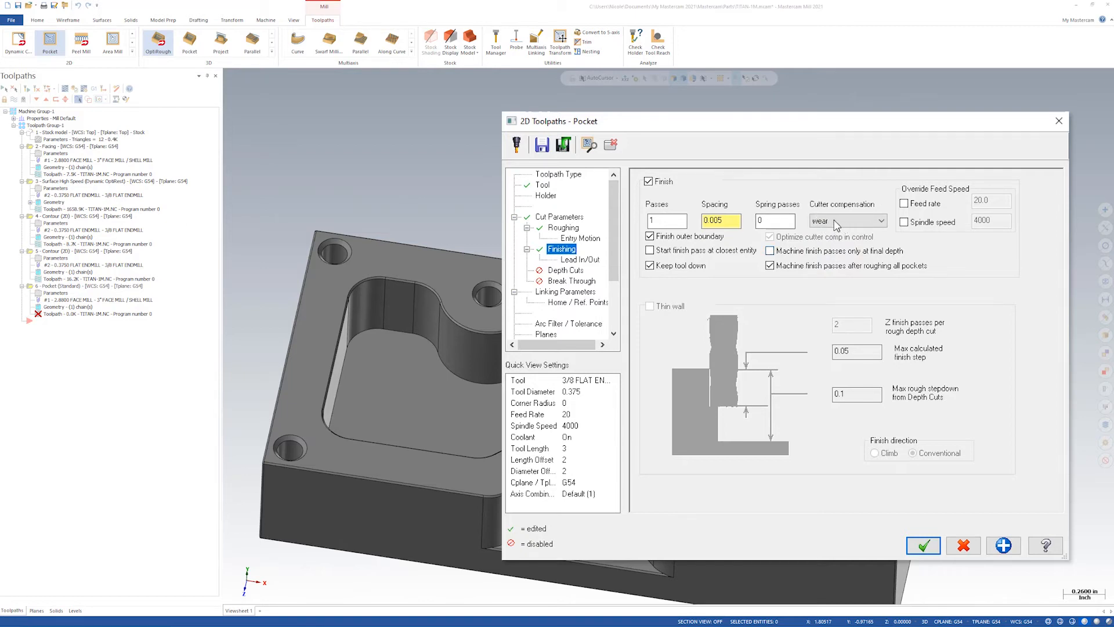
Set the lead-in line length and arc radius to 0.2 with a 45-degree sweep, and copy the entry values to the exit
{"action": "left_click", "coordinate": [579, 260]}
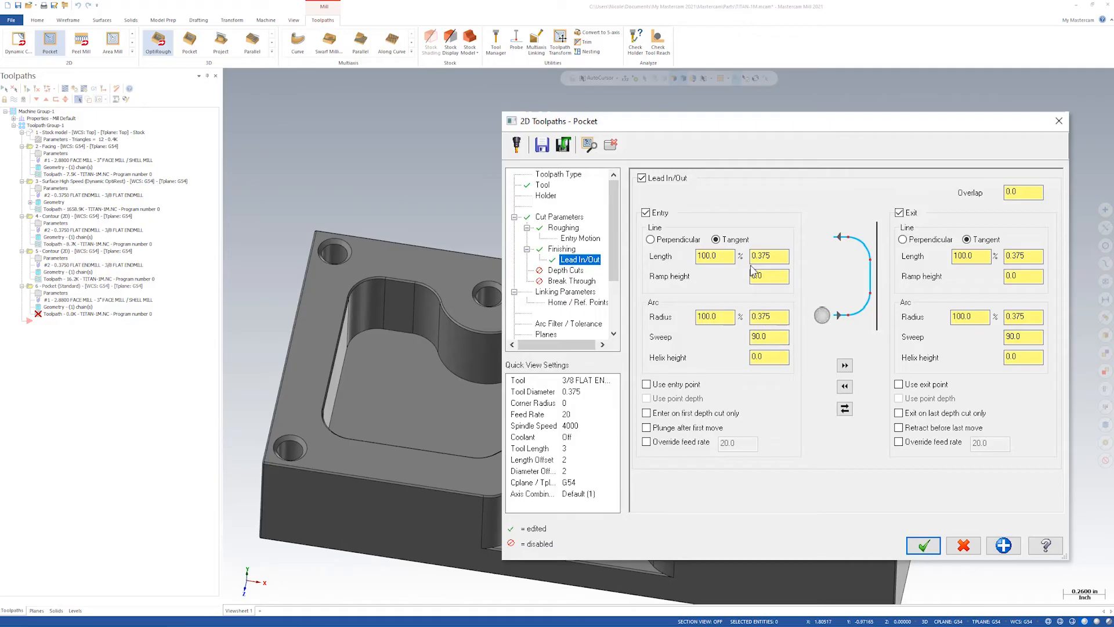
{"action": "left_click", "coordinate": [783, 256]}
{"action": "type", "text": ".2"}
{"action": "left_click", "coordinate": [779, 316]}
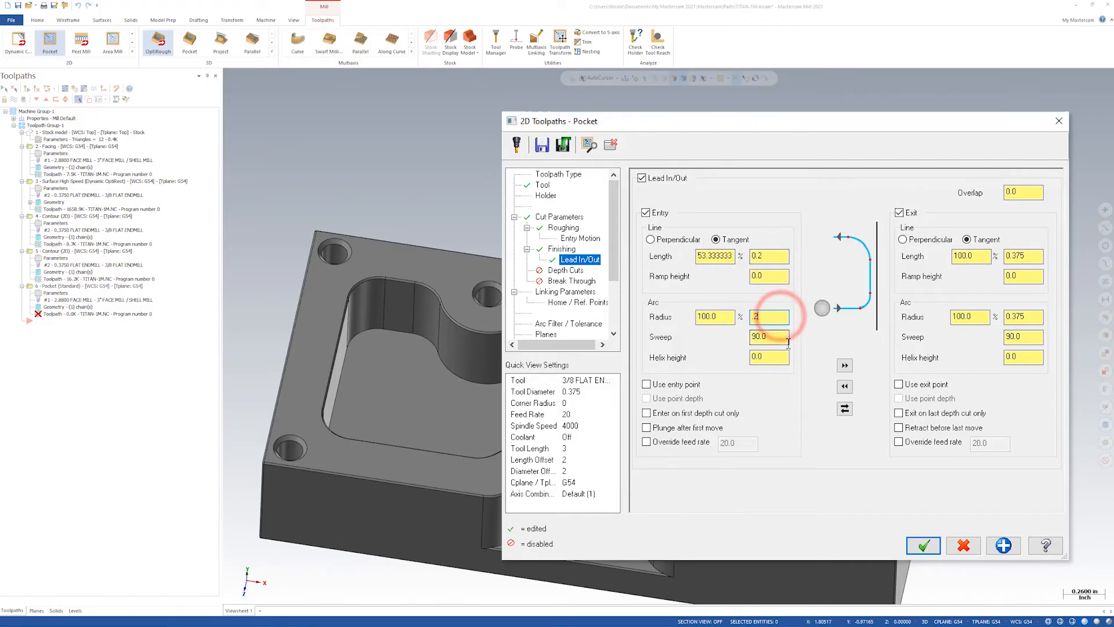
{"action": "type", "text": "0.2"}
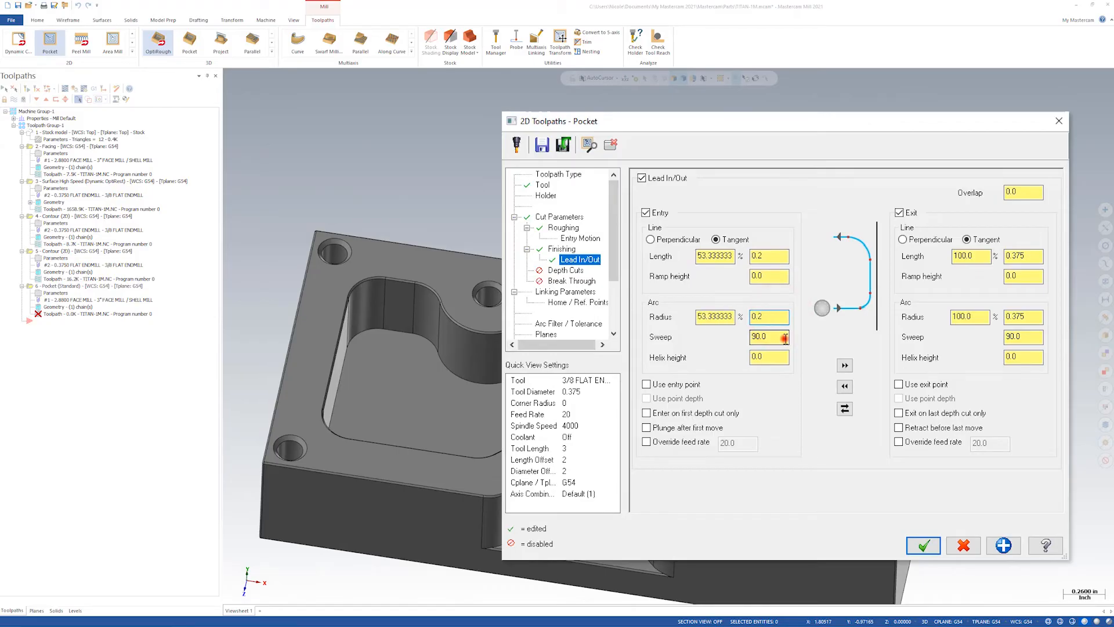
{"action": "left_click", "coordinate": [783, 338]}
{"action": "type", "text": "45"}
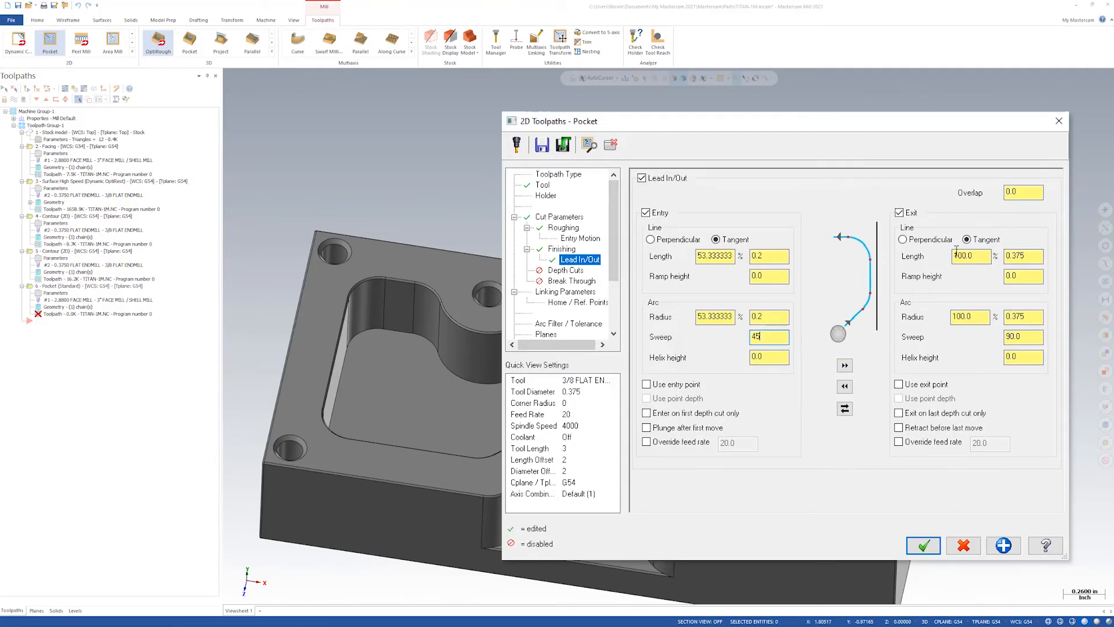
{"action": "left_click", "coordinate": [846, 366]}
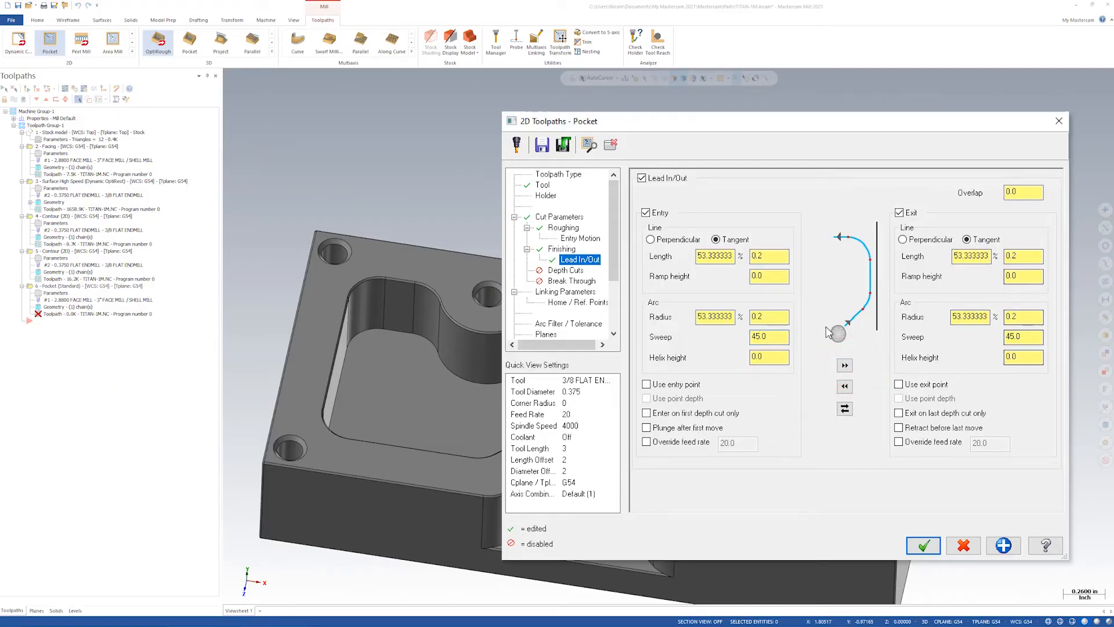
Switch the retract, feed plane and depth linking values to absolute and set the retract height to 0.2
{"action": "left_click", "coordinate": [567, 270]}
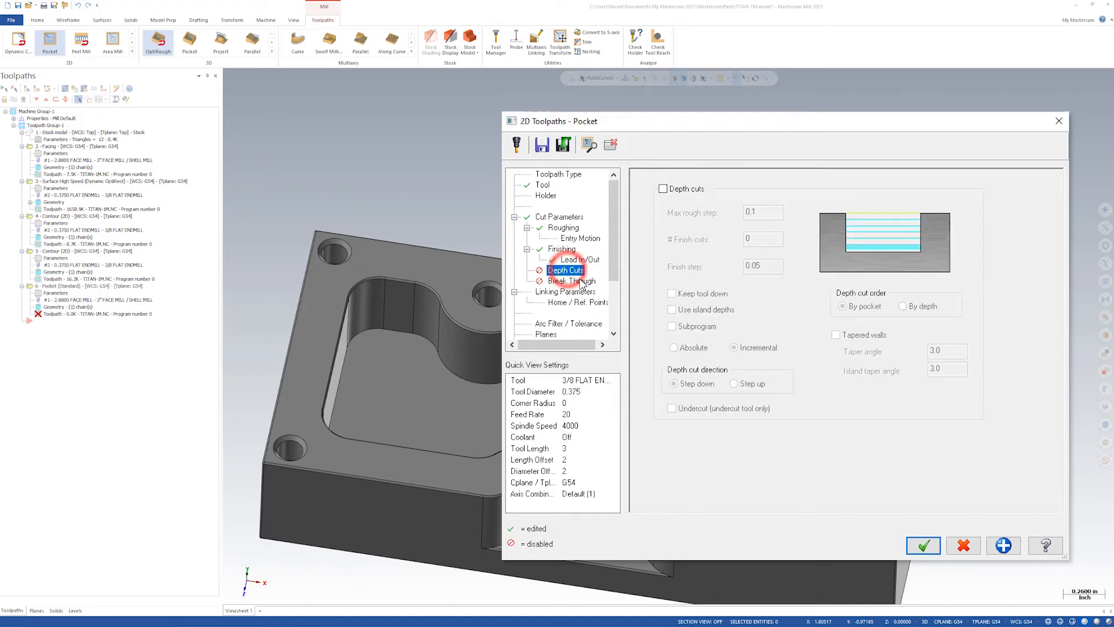
{"action": "left_click", "coordinate": [573, 280]}
{"action": "left_click", "coordinate": [574, 293]}
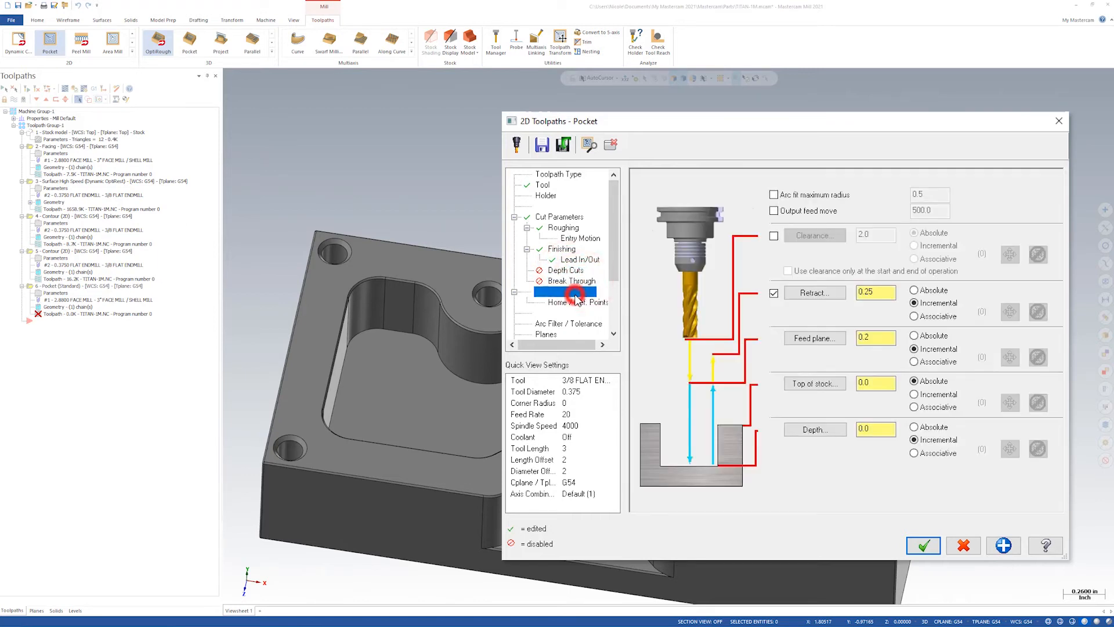
{"action": "left_click", "coordinate": [914, 290]}
{"action": "left_click", "coordinate": [914, 335]}
{"action": "left_click", "coordinate": [914, 427]}
{"action": "left_click", "coordinate": [888, 294]}
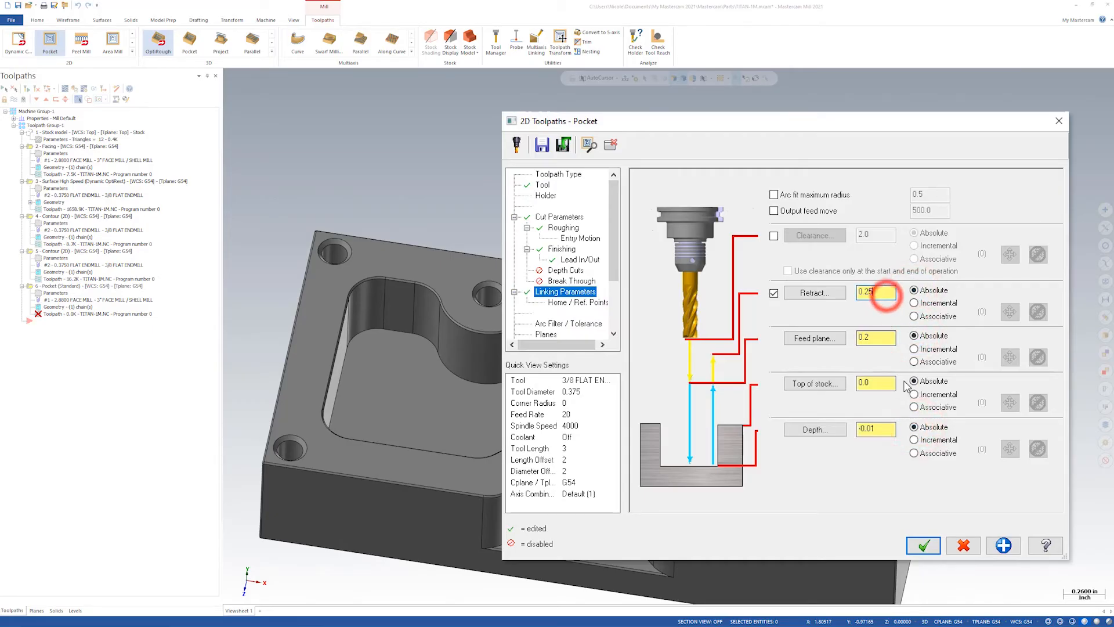
{"action": "key", "text": "BackSpace"}
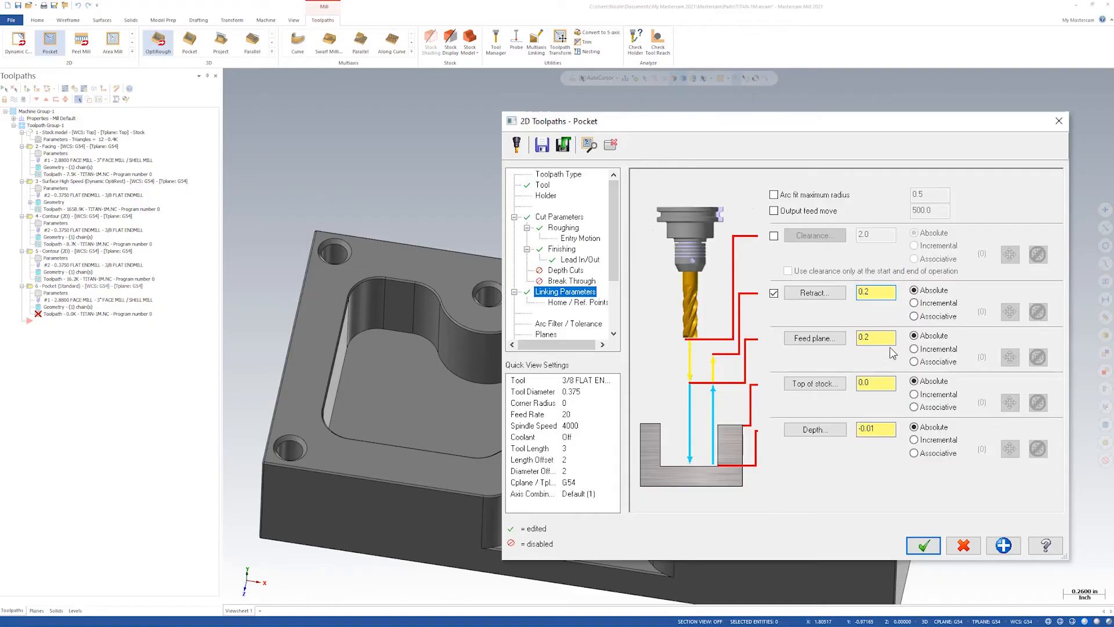
Set the feed plane and top of stock to -0.4 and the pocket depth to -0.5
{"action": "left_click_drag", "start_coordinate": [894, 338], "coordinate": [859, 342]}
{"action": "type", "text": "-.4"}
{"action": "key", "text": "Return"}
{"action": "left_click", "coordinate": [875, 382]}
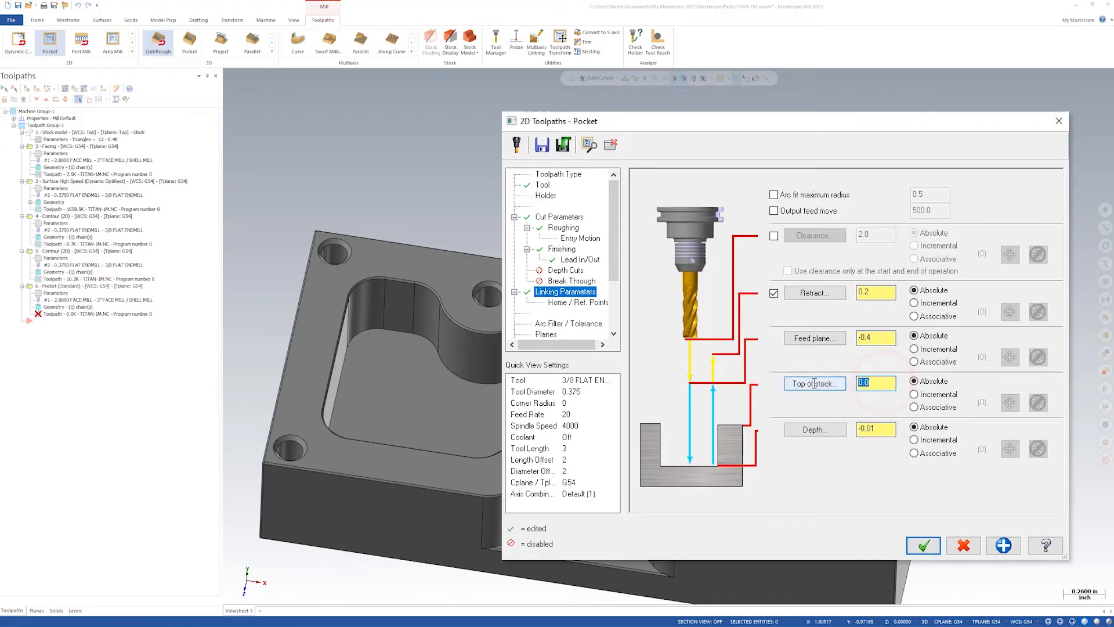
{"action": "type", "text": "-.4"}
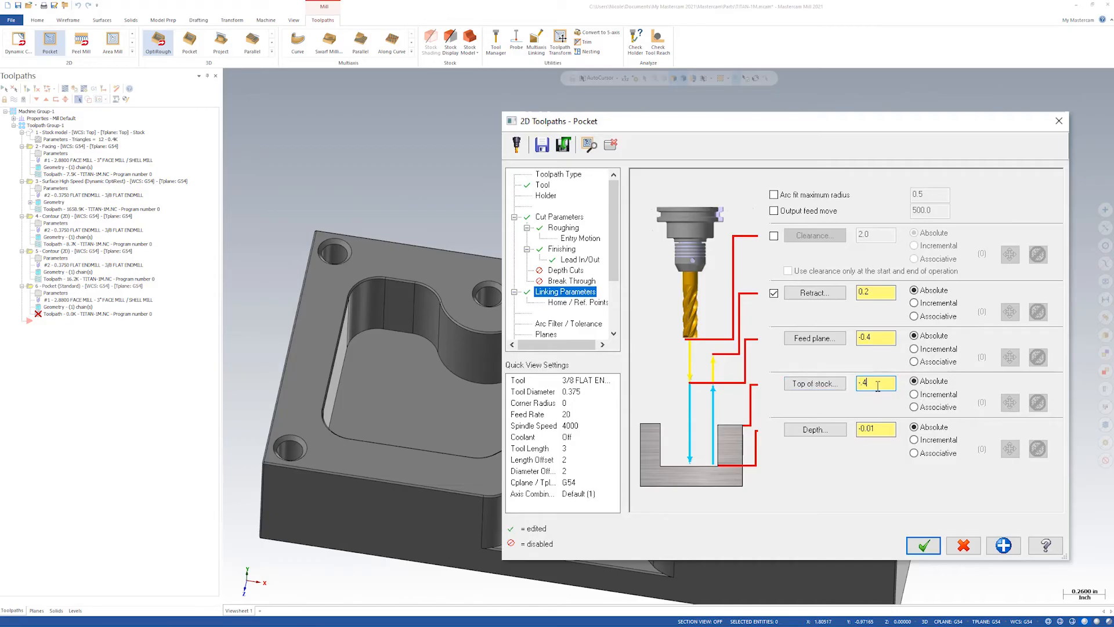
{"action": "double_click", "coordinate": [891, 428]}
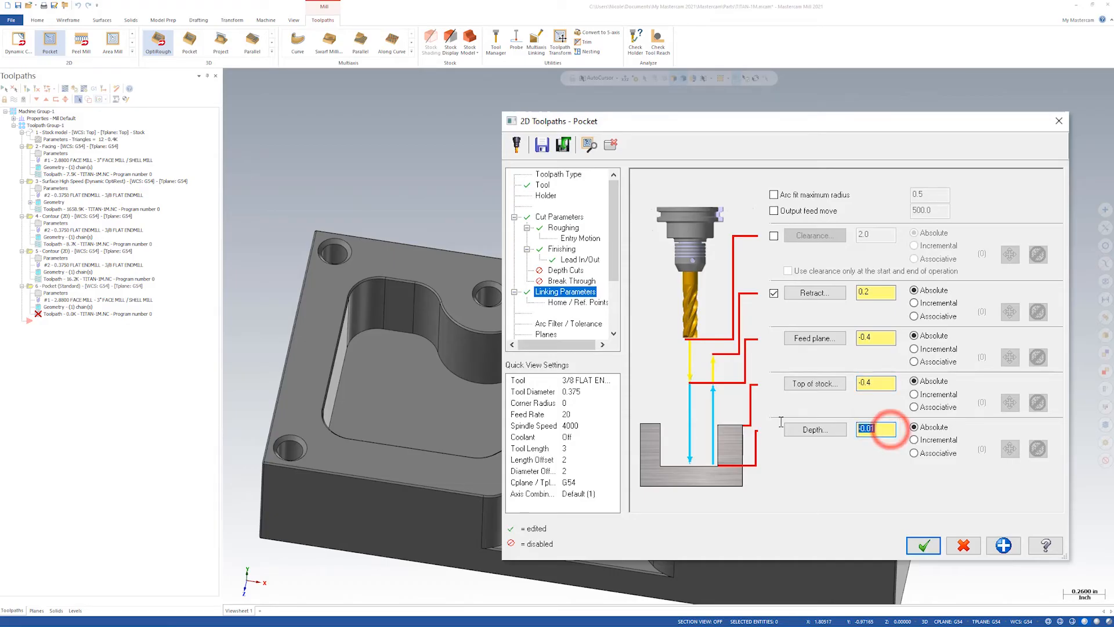
{"action": "type", "text": "-"}
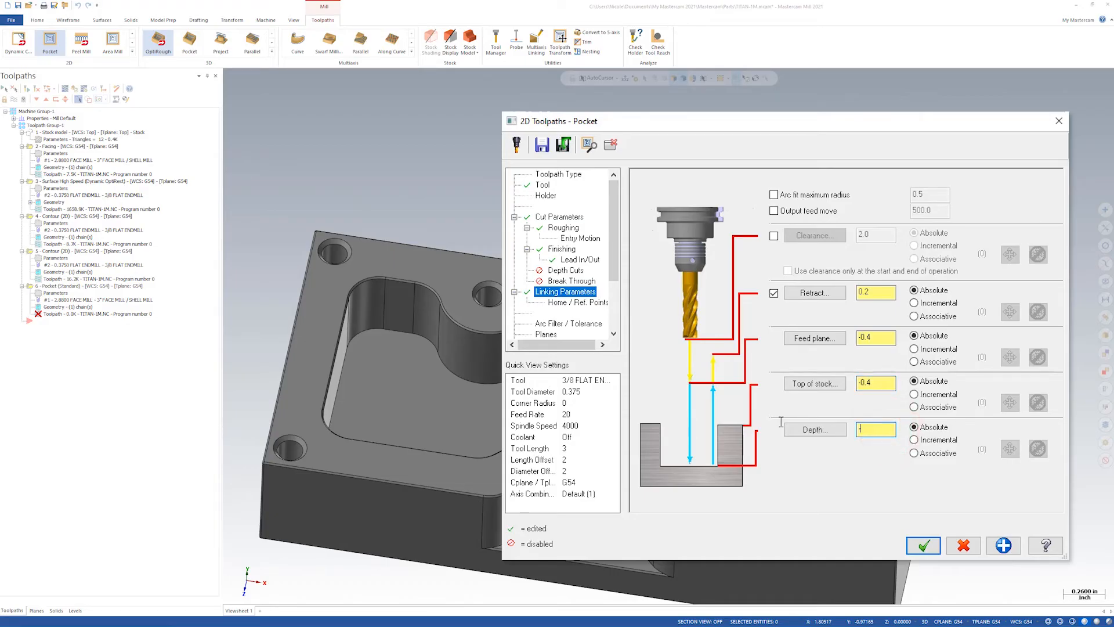
{"action": "type", "text": "0.5"}
{"action": "left_click", "coordinate": [878, 384]}
Review the home position, arc filter and planes settings, turn flood coolant on, and generate the pocket toolpath
{"action": "left_click", "coordinate": [567, 304]}
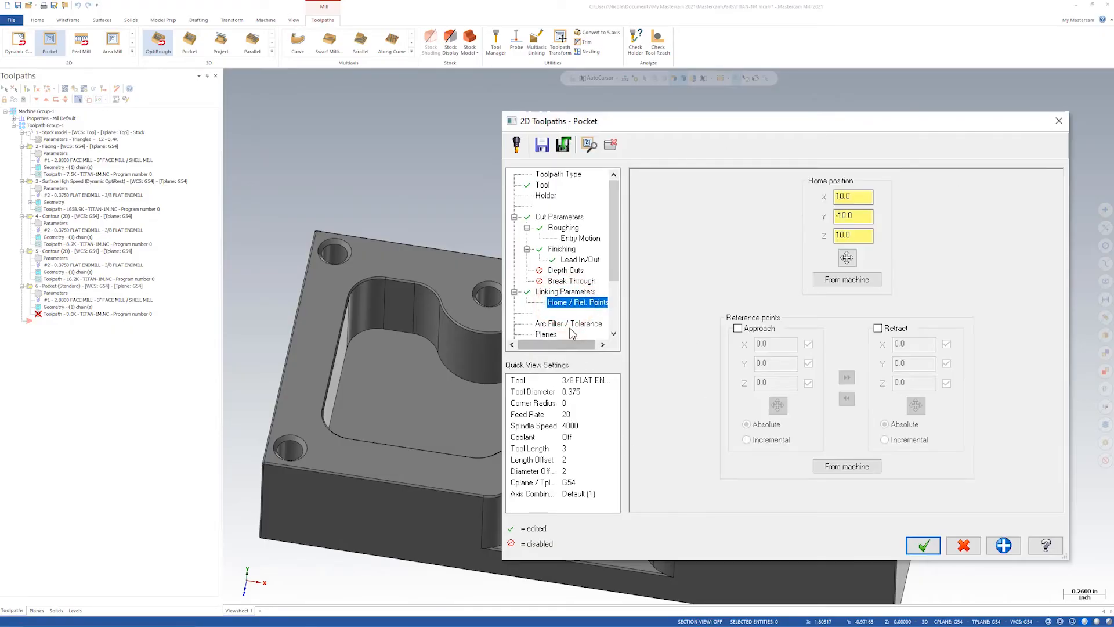
{"action": "left_click", "coordinate": [571, 323]}
{"action": "scroll", "coordinate": [550, 306], "scroll_direction": "down", "scroll_amount": 1}
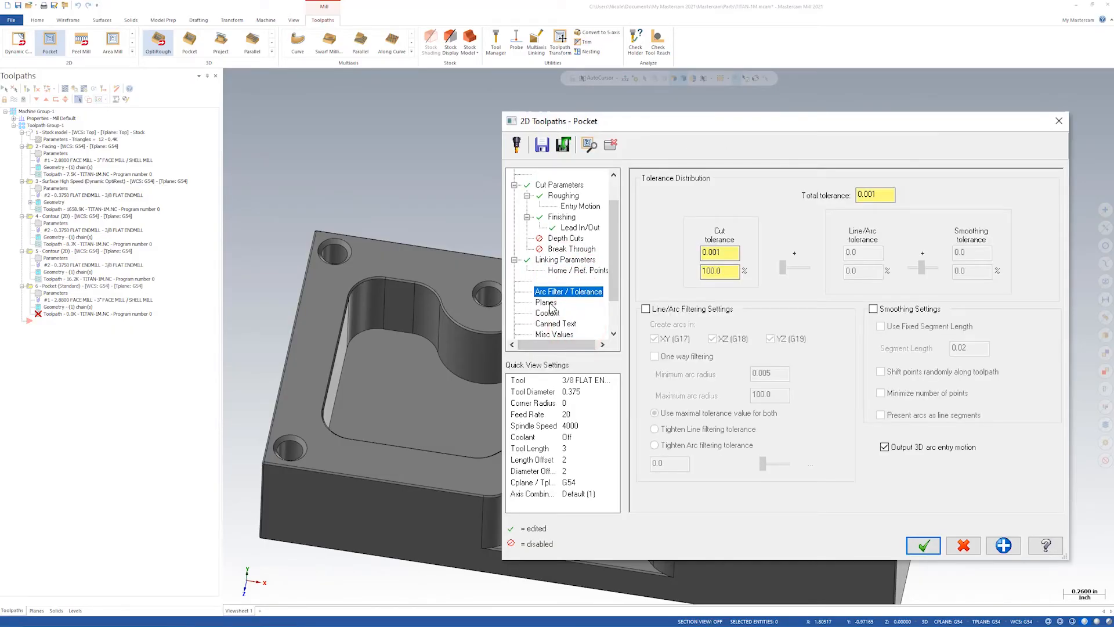
{"action": "left_click", "coordinate": [548, 304]}
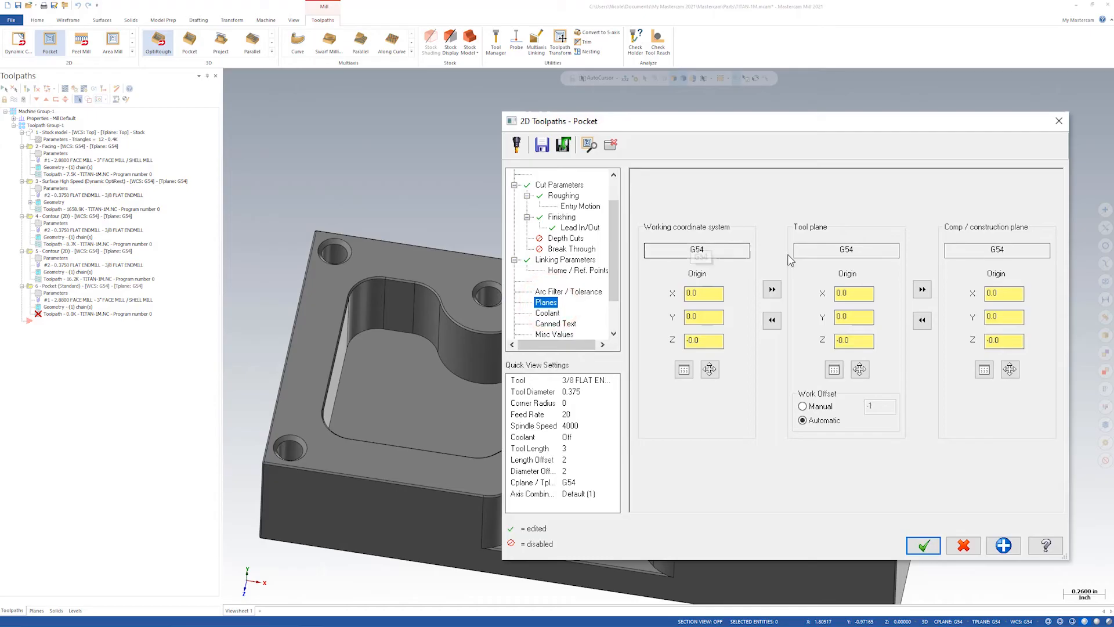
{"action": "left_click", "coordinate": [548, 314]}
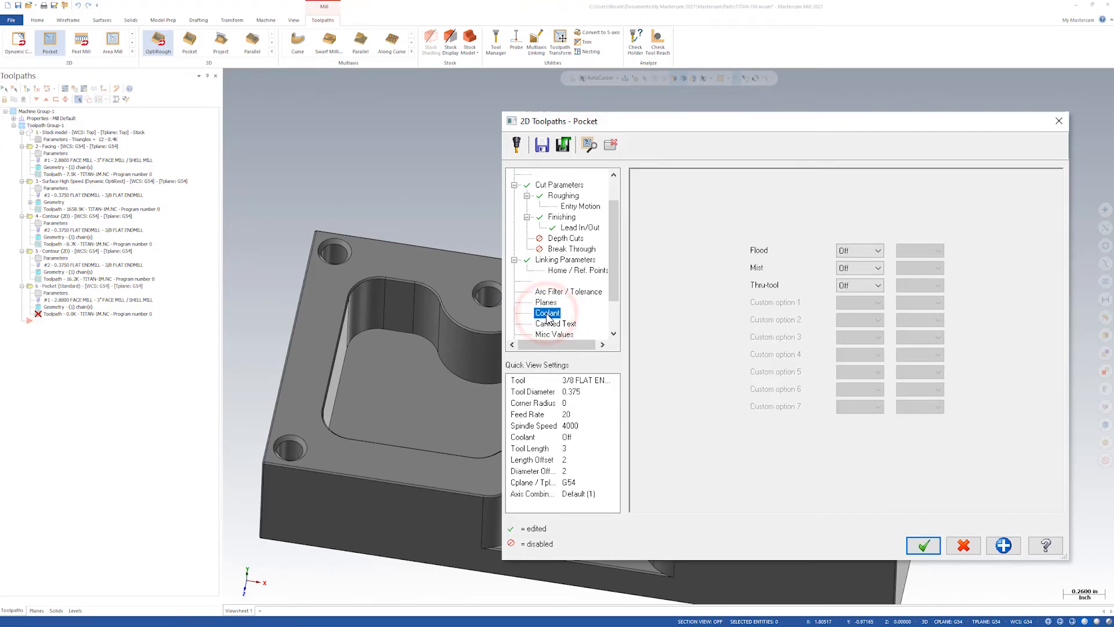
{"action": "left_click", "coordinate": [873, 250]}
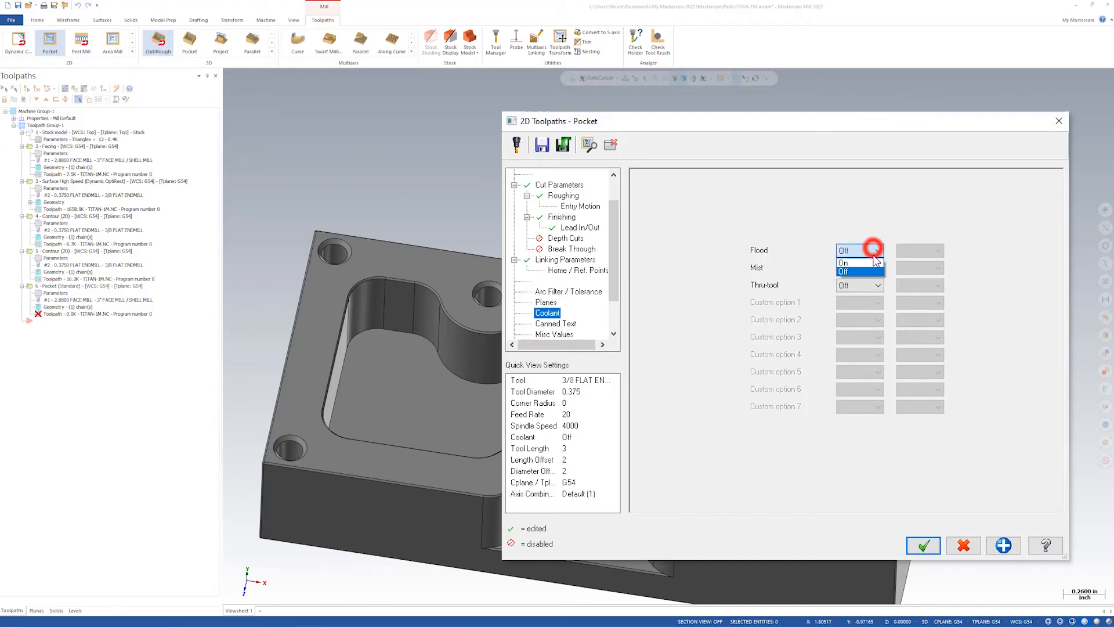
{"action": "left_click", "coordinate": [873, 262]}
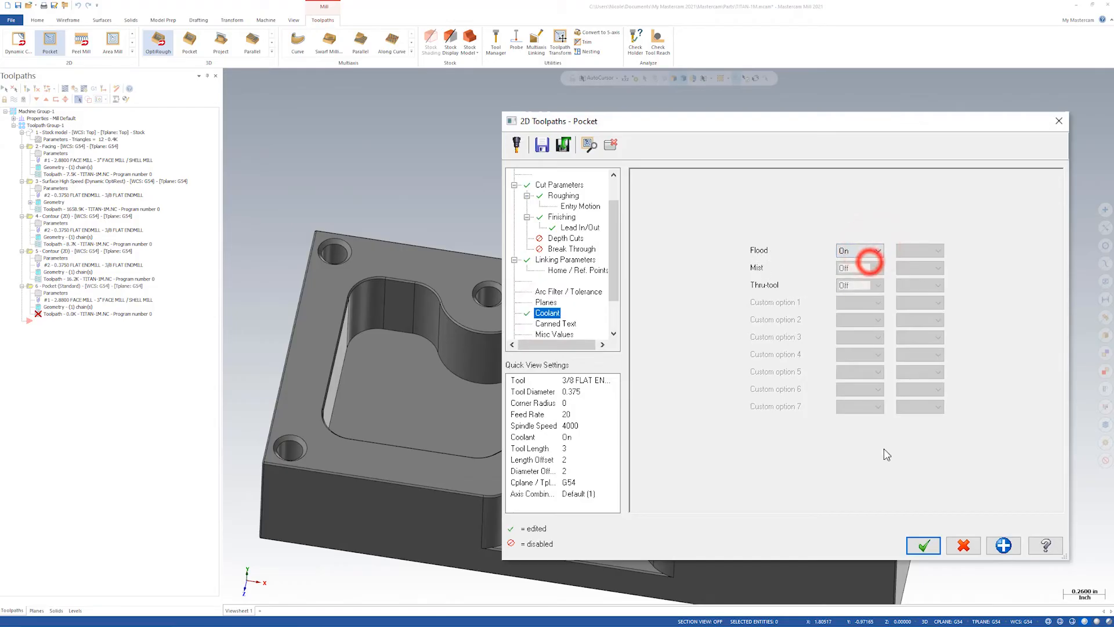
{"action": "left_click", "coordinate": [922, 545]}
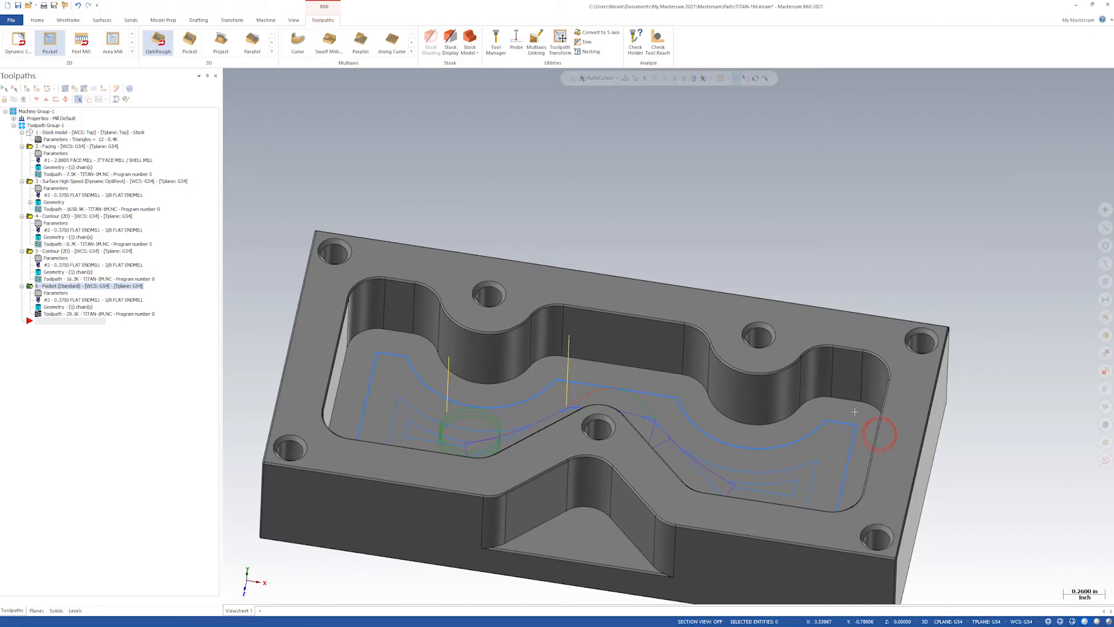
Examine the generated pocket toolpath on the pocket floor from several angles
{"action": "middle_click_drag", "start_coordinate": [855, 411], "coordinate": [503, 389]}
{"action": "middle_click_drag", "start_coordinate": [517, 342], "coordinate": [535, 435]}
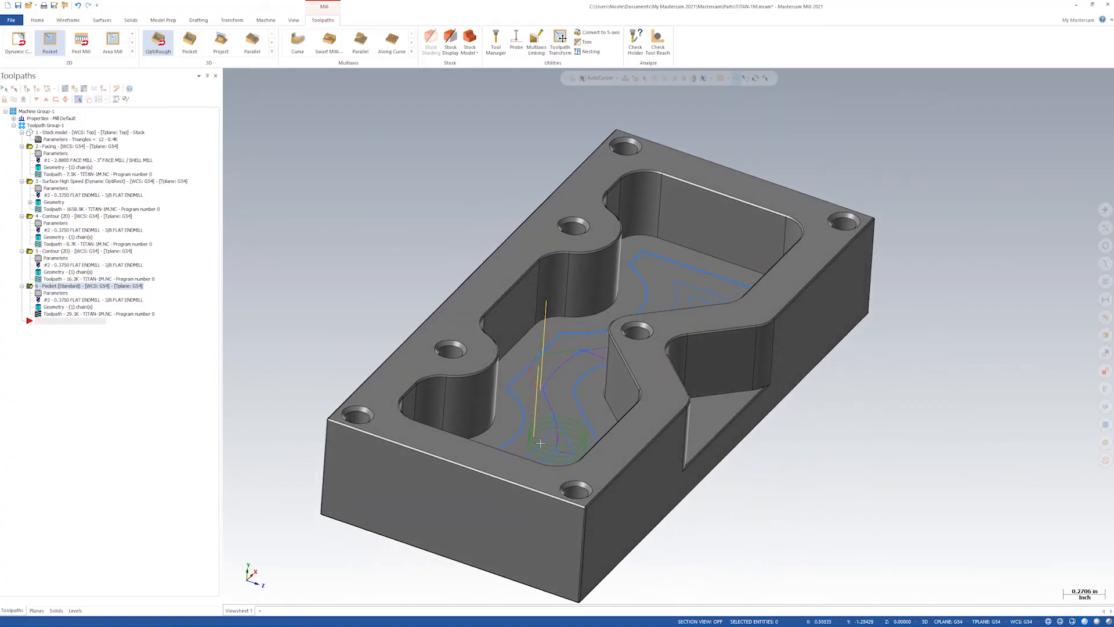
{"action": "middle_click_drag", "start_coordinate": [532, 448], "coordinate": [588, 401]}
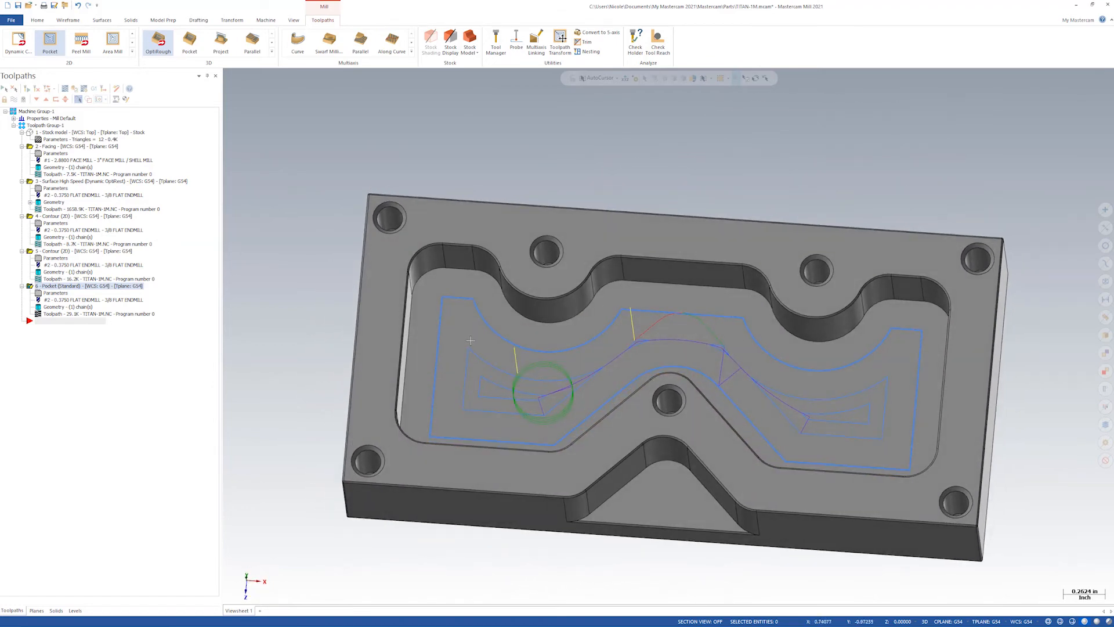
{"action": "middle_click_drag", "start_coordinate": [759, 431], "coordinate": [752, 412]}
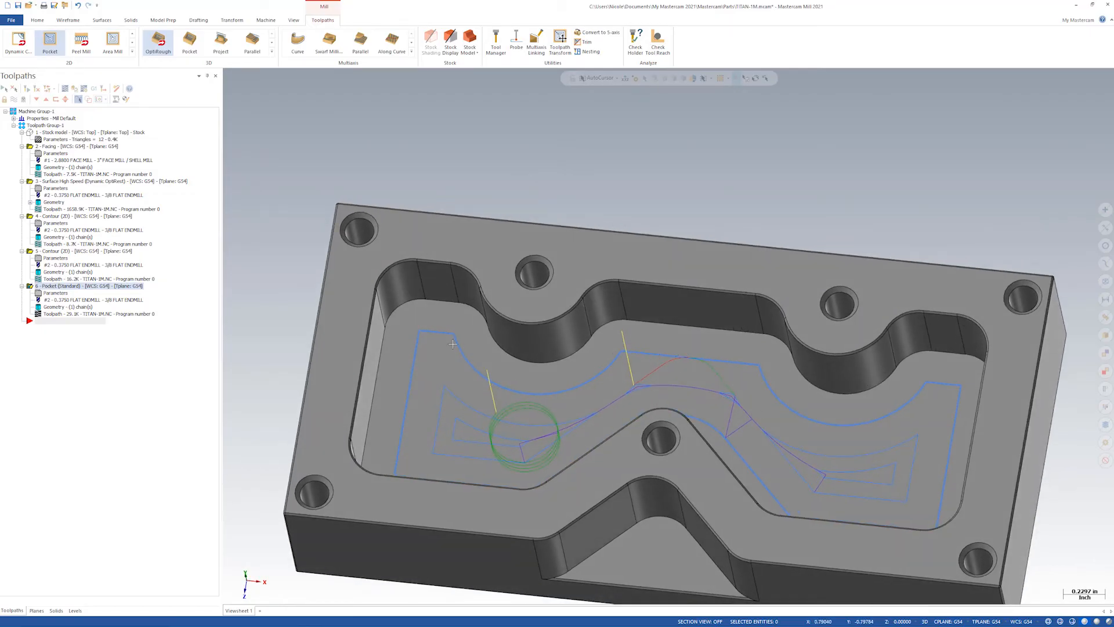
Backplot the pocket operation and follow the endmill's motion through the helical entry, roughing and finish passes
{"action": "left_click", "coordinate": [63, 89]}
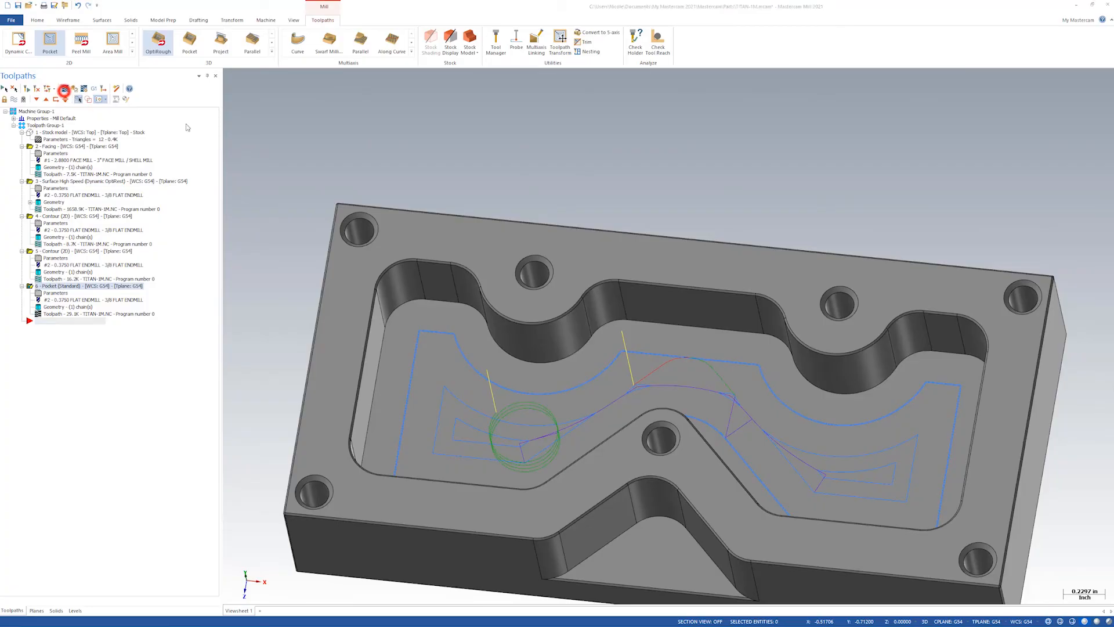
{"action": "middle_click_drag", "start_coordinate": [499, 325], "coordinate": [557, 238]}
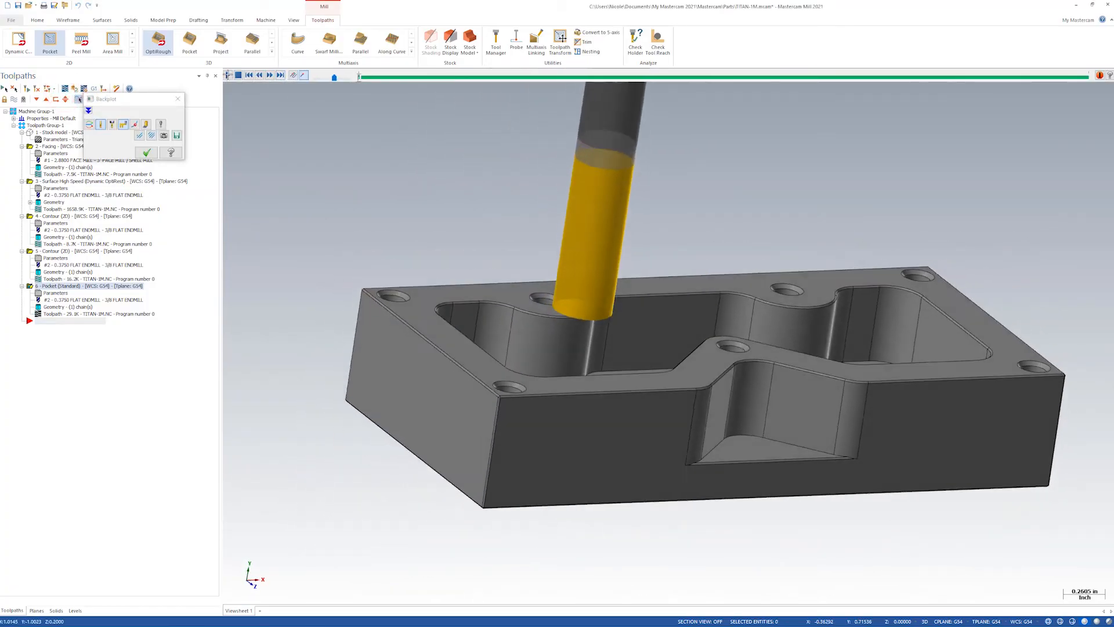
{"action": "left_click", "coordinate": [228, 76]}
{"action": "left_click", "coordinate": [227, 75]}
{"action": "middle_click_drag", "start_coordinate": [539, 348], "coordinate": [542, 431]}
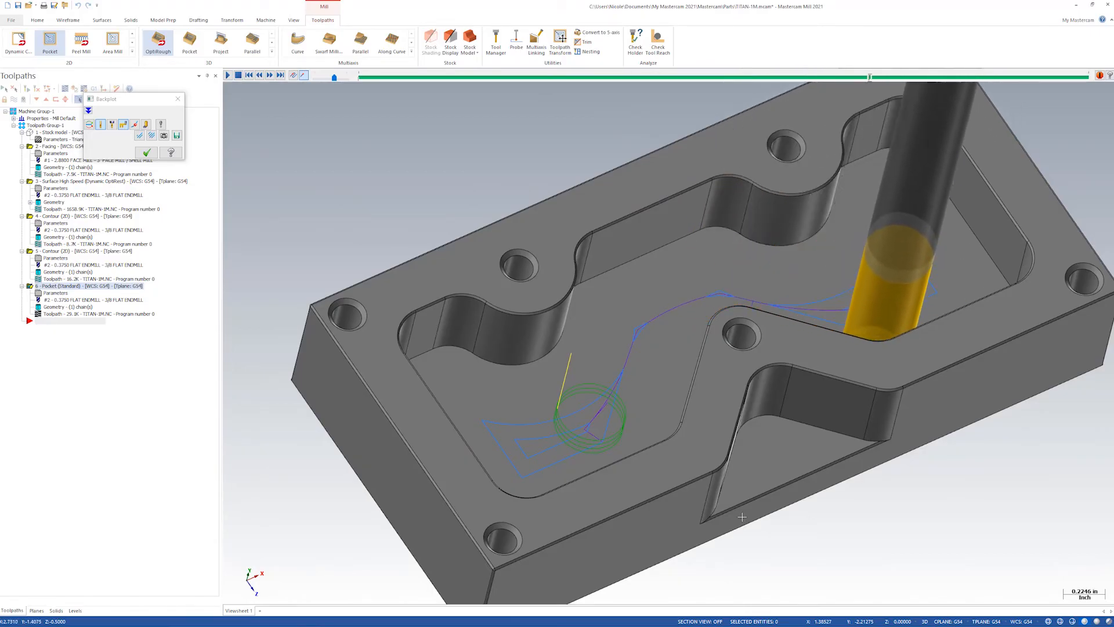
{"action": "middle_click_drag", "start_coordinate": [742, 516], "coordinate": [742, 516]}
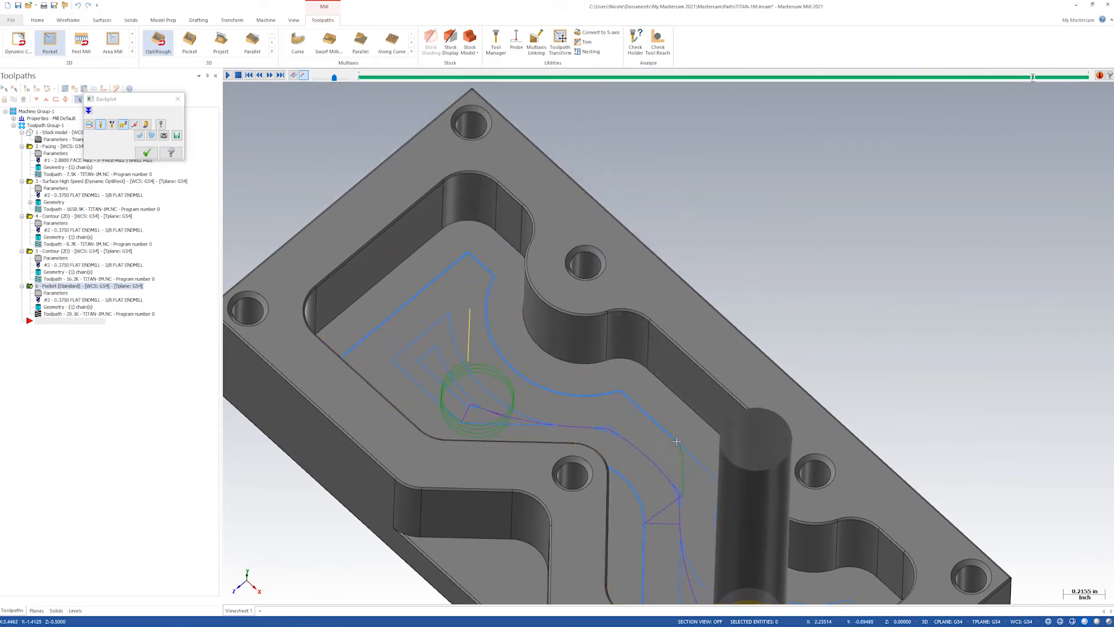
{"action": "middle_click_drag", "start_coordinate": [690, 478], "coordinate": [657, 502]}
{"action": "scroll", "coordinate": [658, 503], "scroll_direction": "down", "scroll_amount": 4}
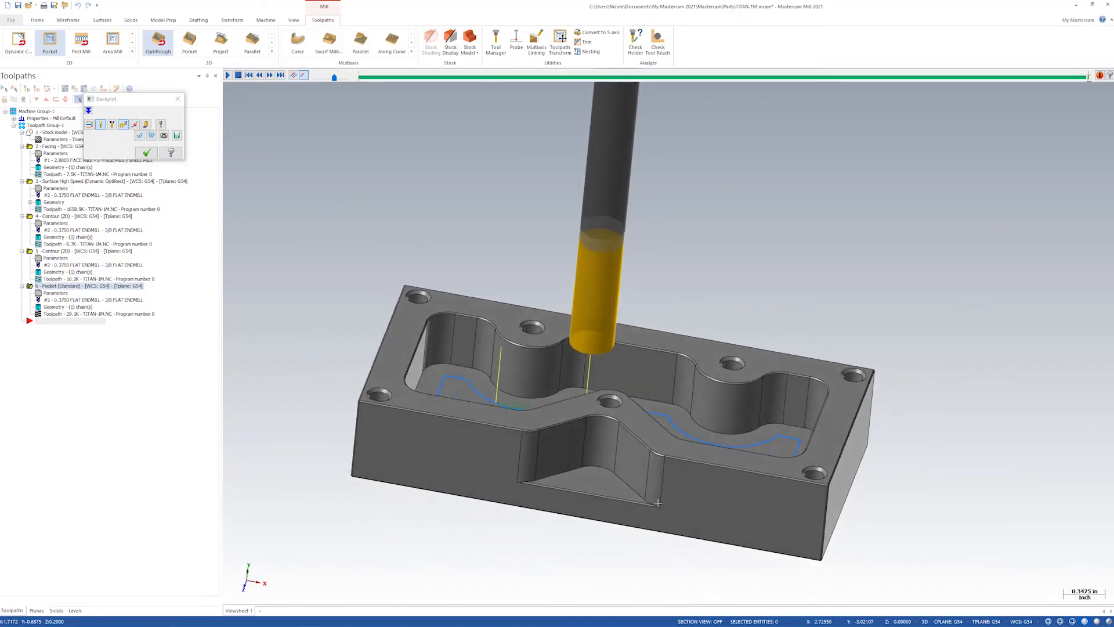
Inspect the completed backplot around the pocket and end the simulation
{"action": "scroll", "coordinate": [657, 503], "scroll_direction": "up", "scroll_amount": 3}
{"action": "scroll", "coordinate": [657, 503], "scroll_direction": "down", "scroll_amount": 1}
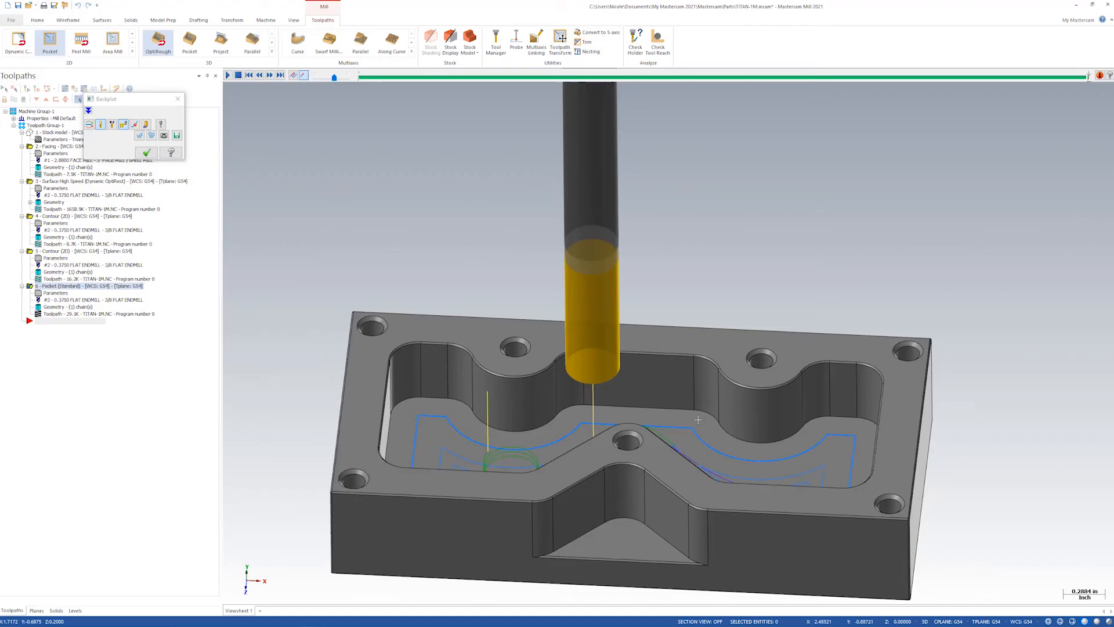
{"action": "middle_click_drag", "start_coordinate": [532, 461], "coordinate": [763, 446]}
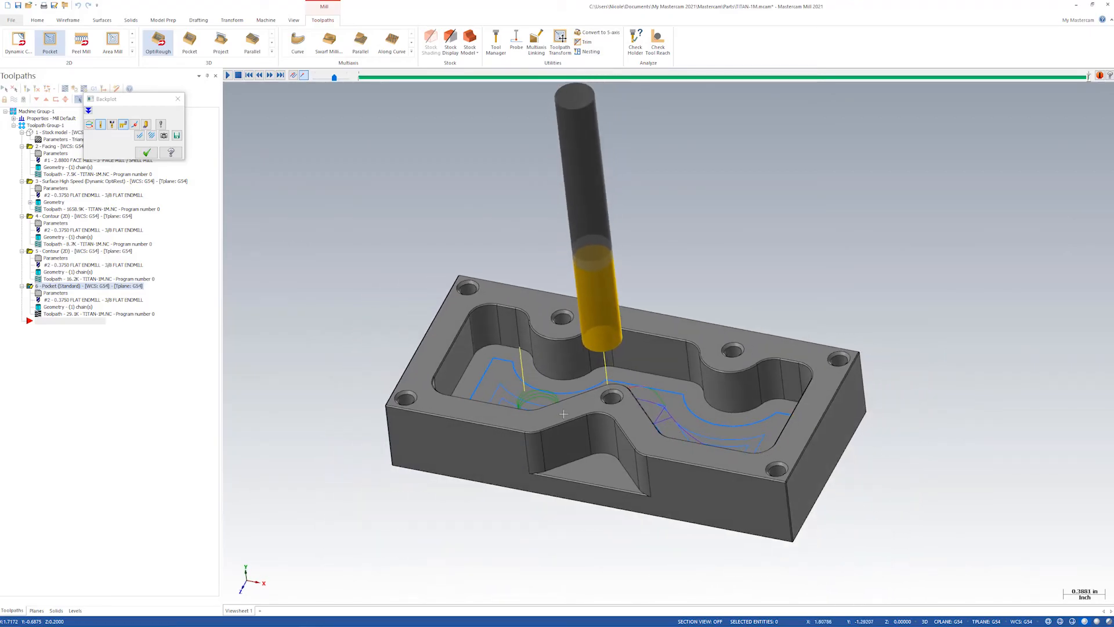
{"action": "middle_click_drag", "start_coordinate": [432, 329], "coordinate": [478, 270]}
{"action": "scroll", "coordinate": [478, 271], "scroll_direction": "up", "scroll_amount": 4}
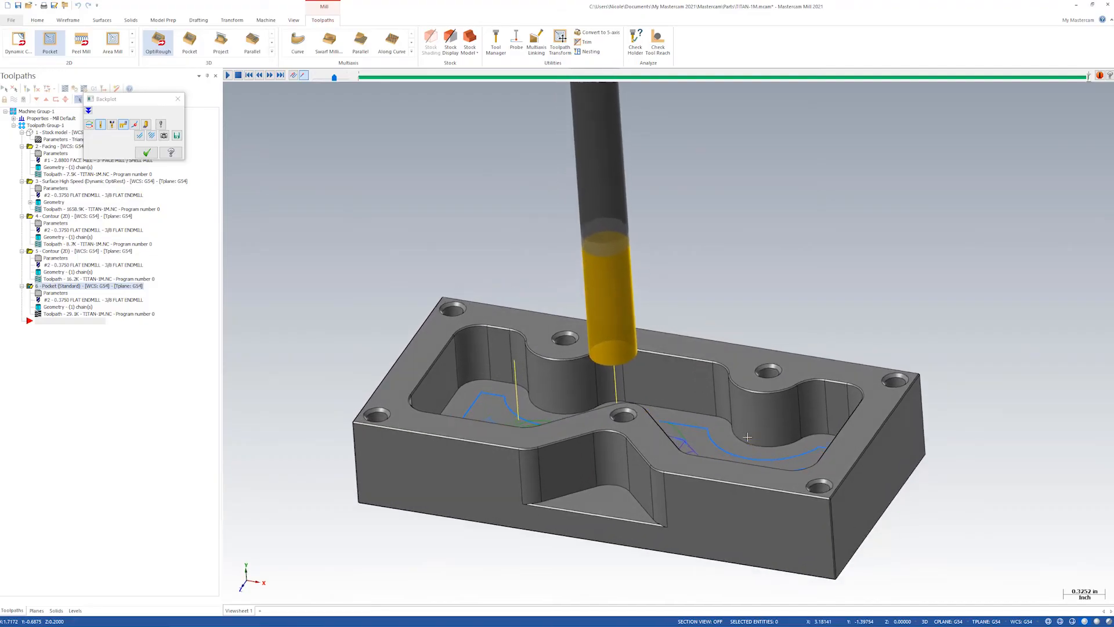
{"action": "left_click", "coordinate": [147, 152]}
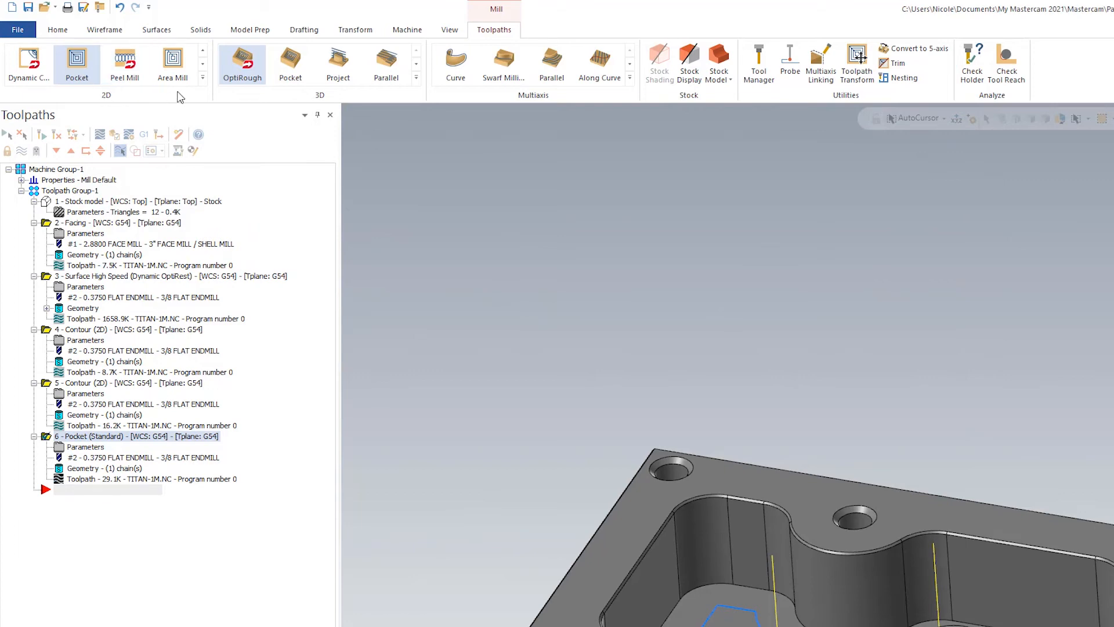
Create a 2D Model Chamfer toolpath and open its chain geometry selection
{"action": "left_click", "coordinate": [202, 78]}
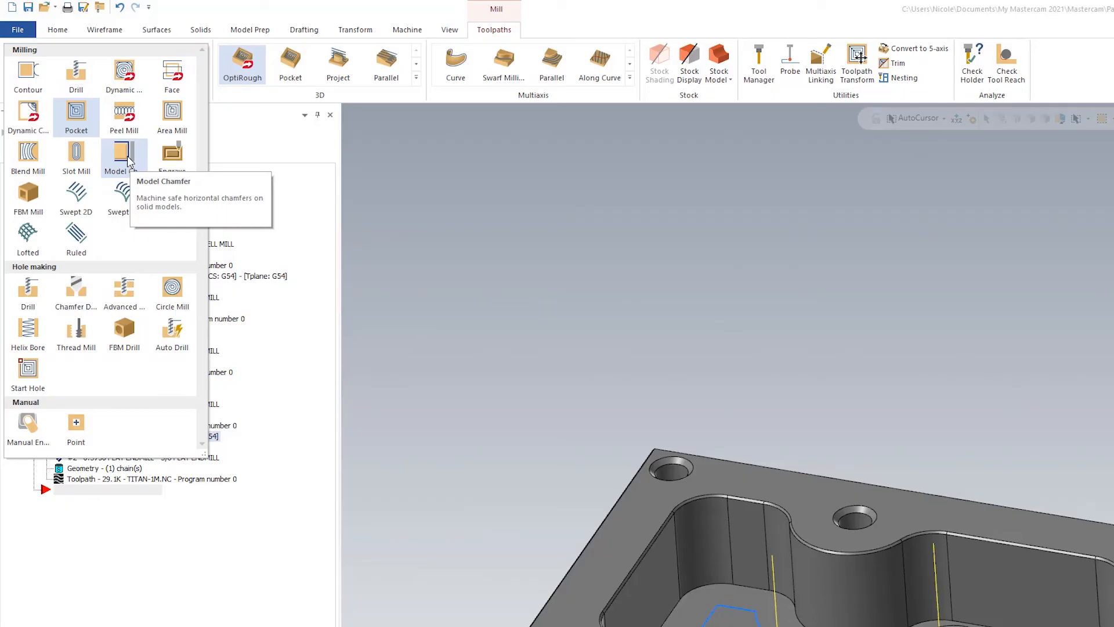
{"action": "left_click", "coordinate": [123, 156]}
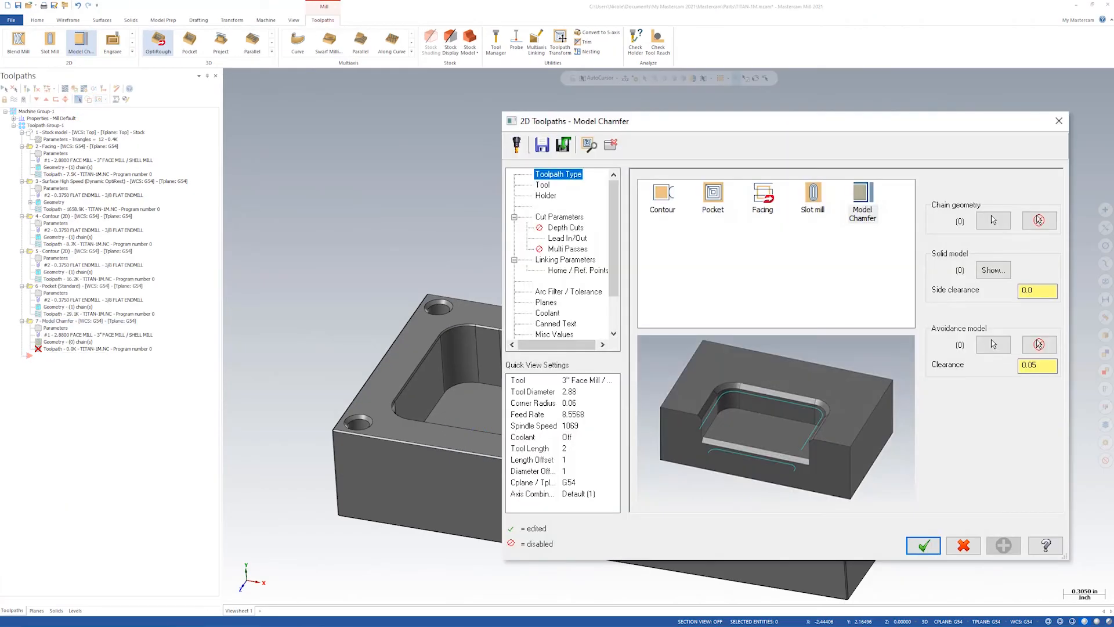
{"action": "left_click", "coordinate": [994, 220]}
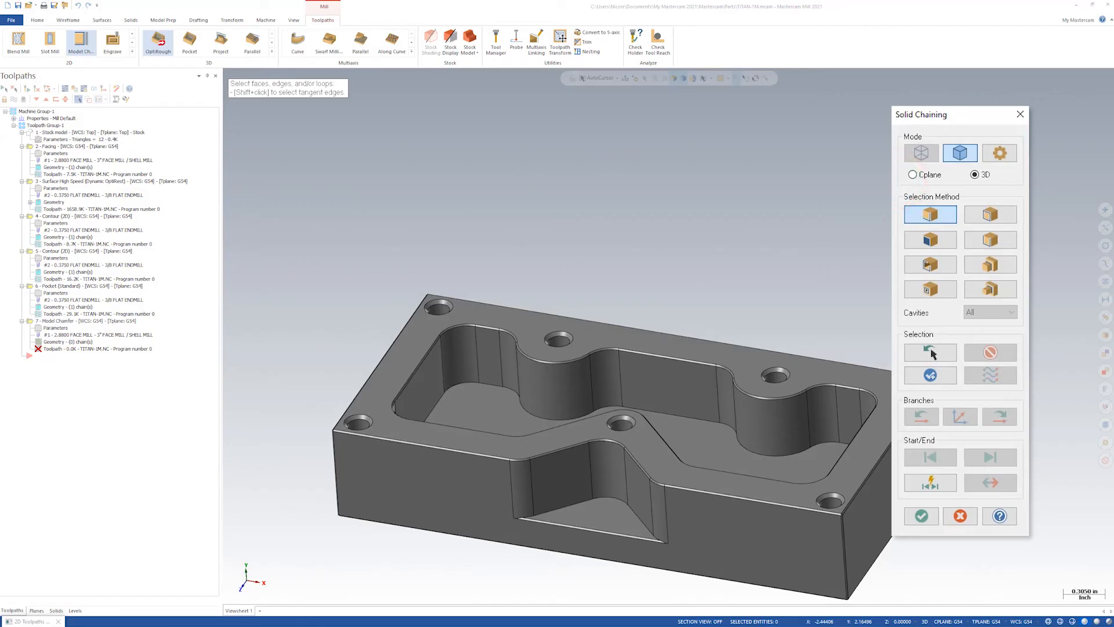
Switch solid chaining to loop selection and chain the complete outer edge loop of the part's top face
{"action": "middle_click_drag", "start_coordinate": [697, 275], "coordinate": [751, 395]}
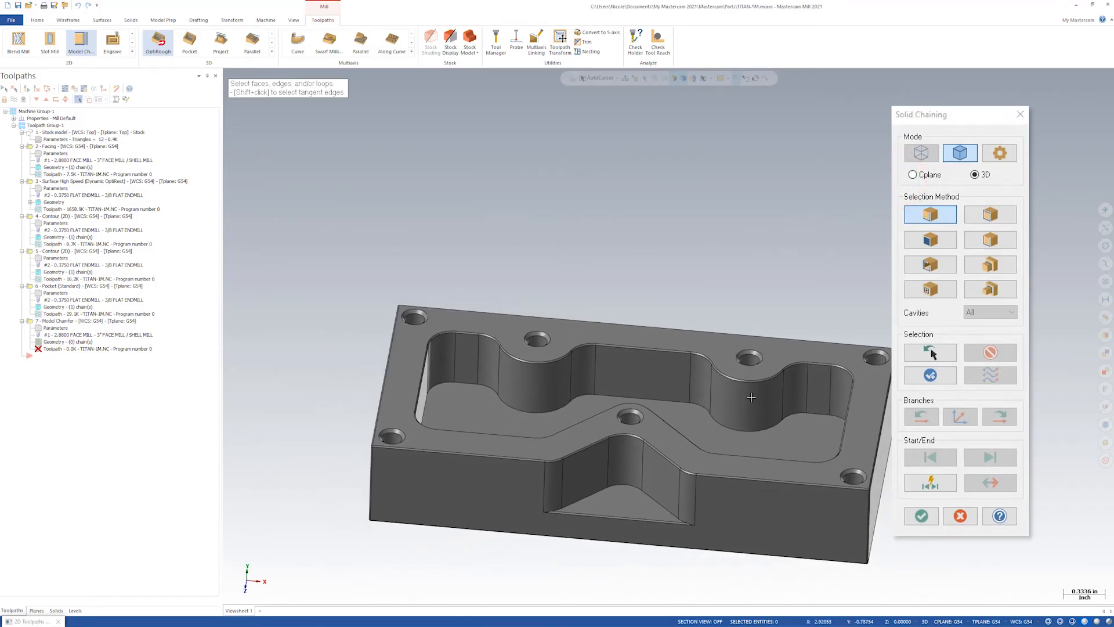
{"action": "scroll", "coordinate": [791, 512], "scroll_direction": "down", "scroll_amount": 3}
{"action": "middle_click_drag", "start_coordinate": [791, 512], "coordinate": [742, 468]}
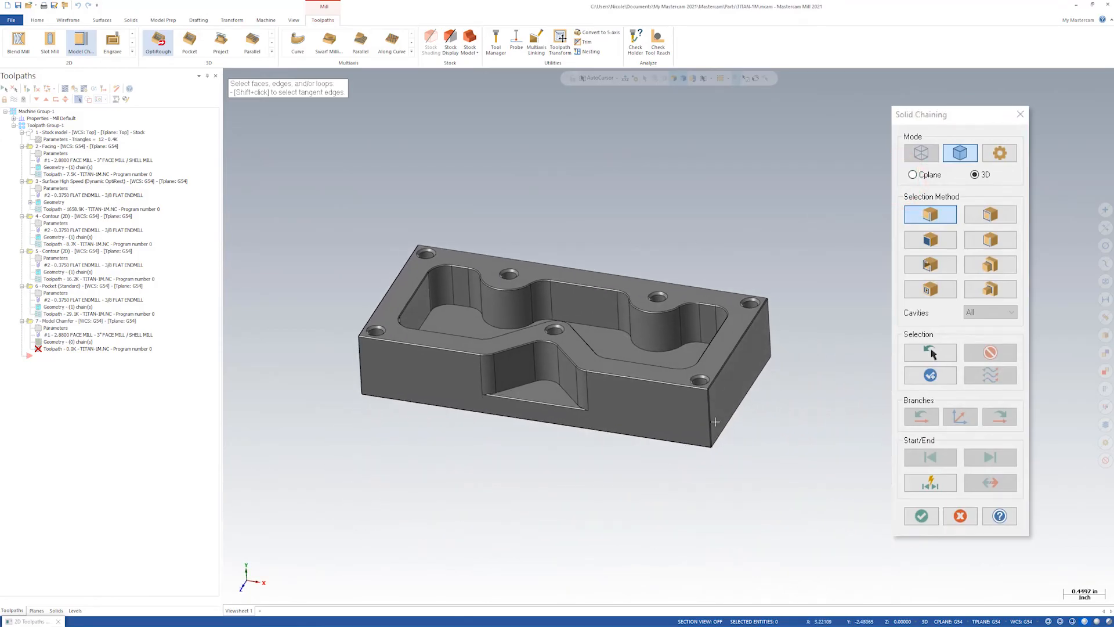
{"action": "scroll", "coordinate": [753, 473], "scroll_direction": "up", "scroll_amount": 3}
{"action": "scroll", "coordinate": [753, 472], "scroll_direction": "up", "scroll_amount": 4}
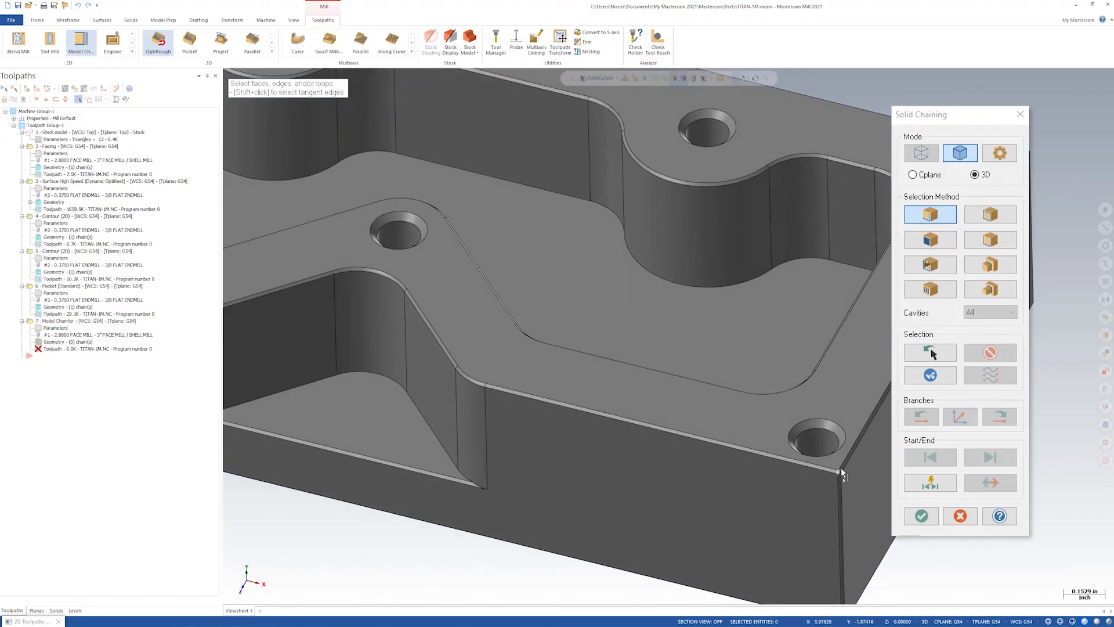
{"action": "middle_click_drag", "start_coordinate": [841, 468], "coordinate": [794, 502]}
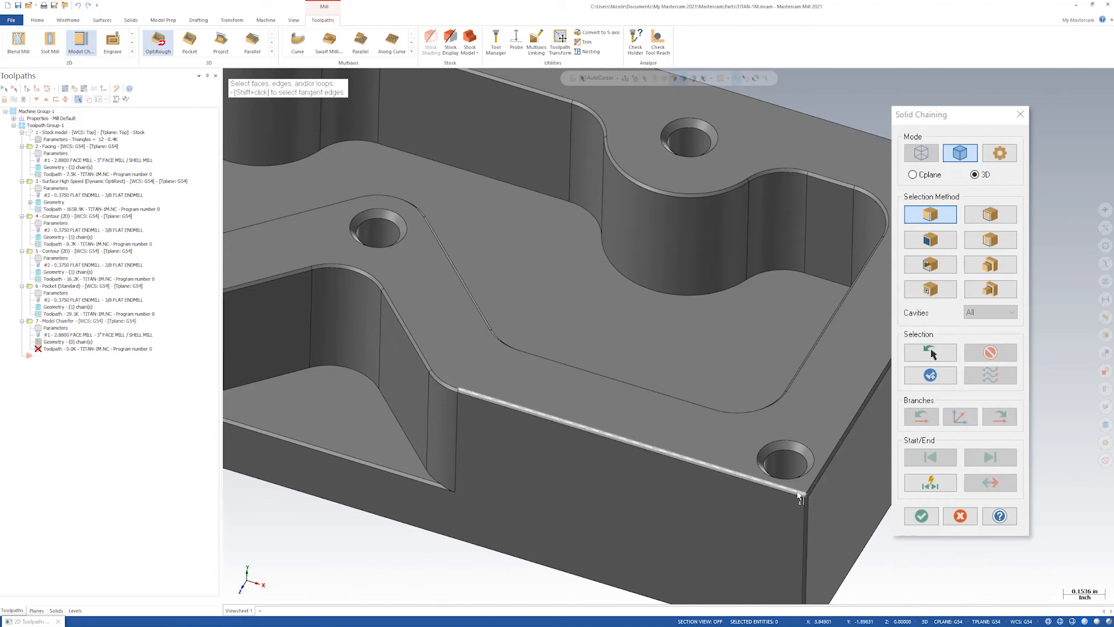
{"action": "middle_click_drag", "start_coordinate": [793, 491], "coordinate": [832, 420]}
{"action": "scroll", "coordinate": [832, 420], "scroll_direction": "up", "scroll_amount": 2}
{"action": "left_click", "coordinate": [709, 386]}
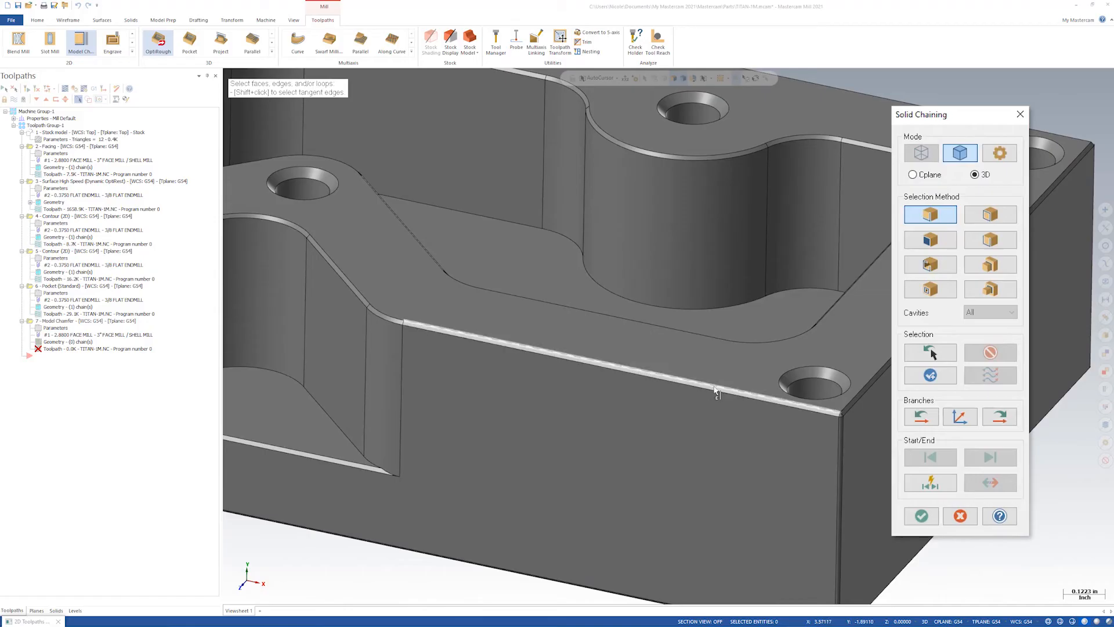
{"action": "left_click", "coordinate": [1003, 218]}
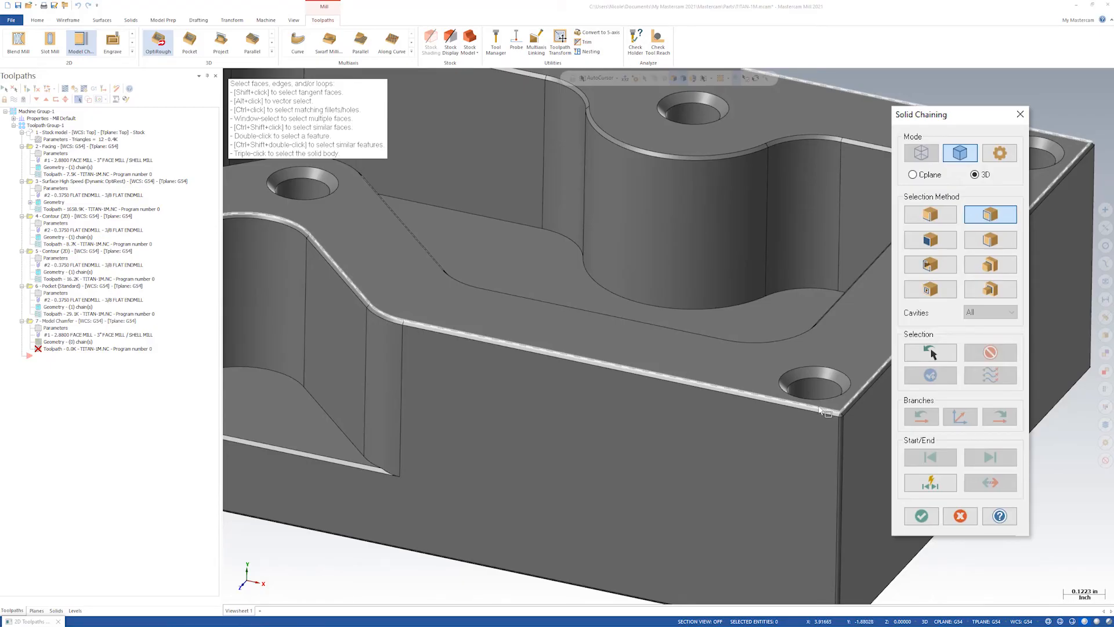
{"action": "left_click", "coordinate": [820, 410]}
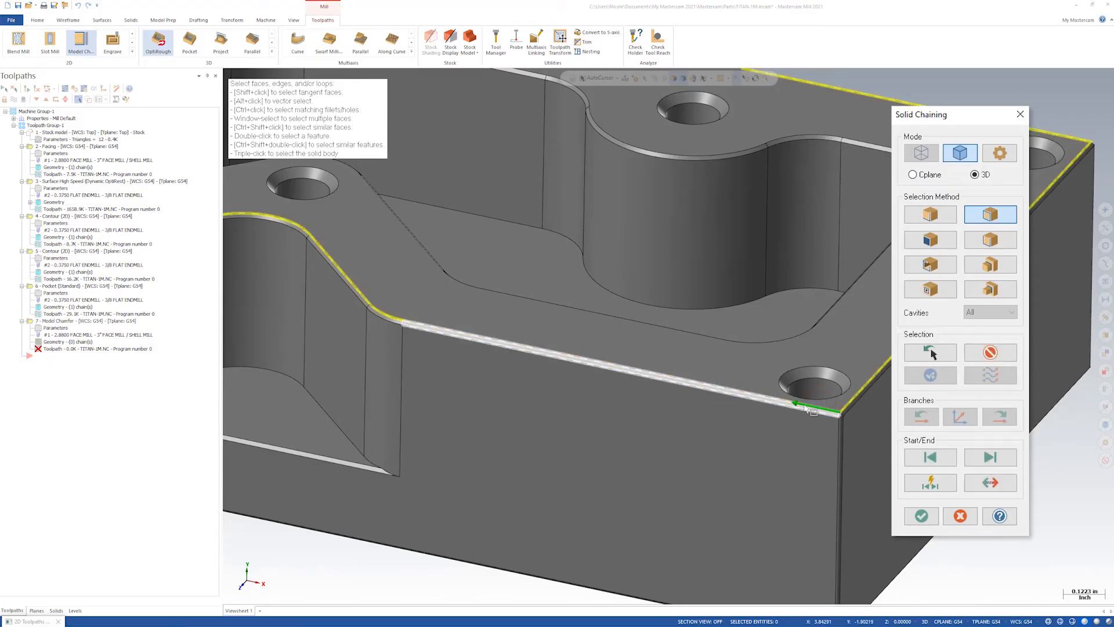
Add the edge loop around the top of the large pocket as a second chamfer chain
{"action": "middle_click_drag", "start_coordinate": [559, 435], "coordinate": [573, 442]}
{"action": "scroll", "coordinate": [574, 442], "scroll_direction": "down", "scroll_amount": 2}
{"action": "scroll", "coordinate": [573, 442], "scroll_direction": "down", "scroll_amount": 4}
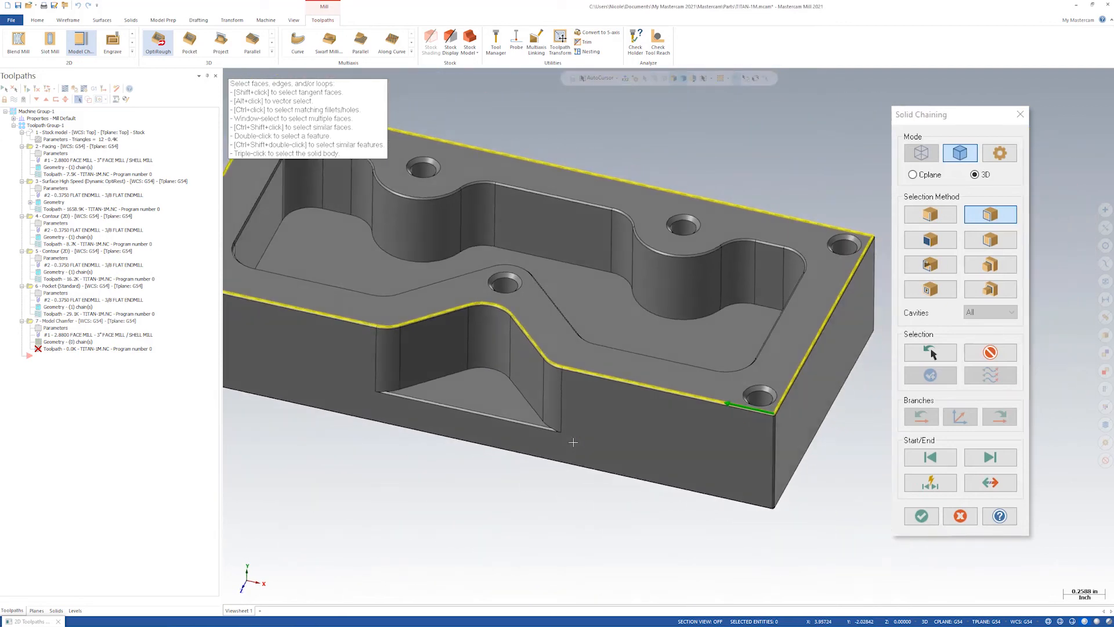
{"action": "middle_click_drag", "start_coordinate": [573, 442], "coordinate": [559, 423]}
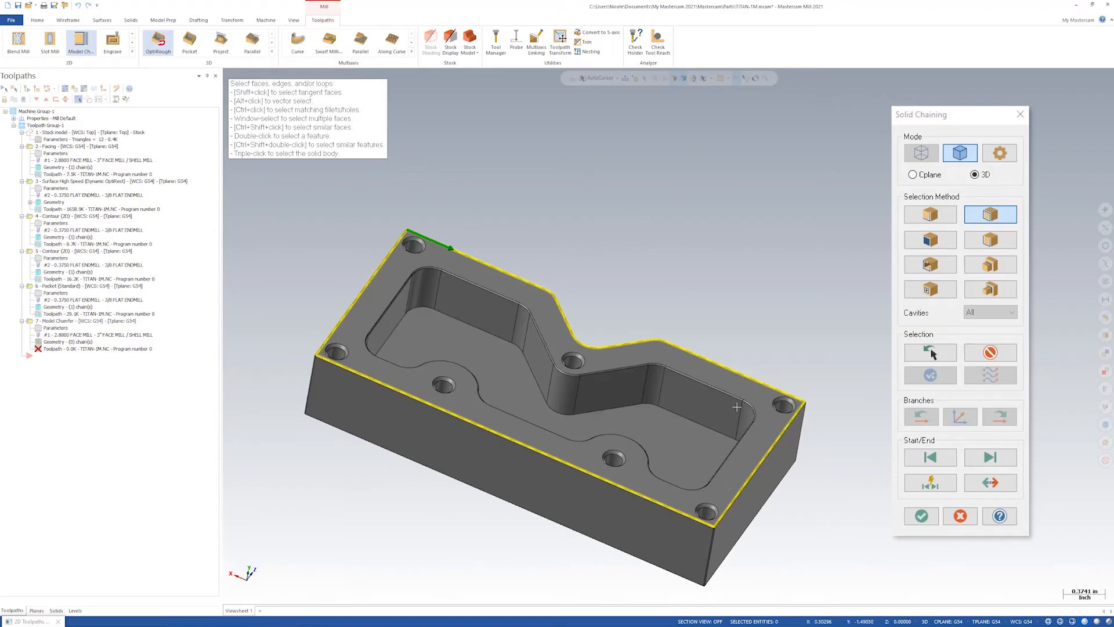
{"action": "middle_click_drag", "start_coordinate": [603, 482], "coordinate": [615, 342]}
{"action": "scroll", "coordinate": [609, 341], "scroll_direction": "up", "scroll_amount": 5}
{"action": "left_click", "coordinate": [609, 342]}
{"action": "scroll", "coordinate": [652, 376], "scroll_direction": "up", "scroll_amount": 3}
{"action": "scroll", "coordinate": [645, 441], "scroll_direction": "down", "scroll_amount": 2}
{"action": "middle_click_drag", "start_coordinate": [643, 431], "coordinate": [647, 405]}
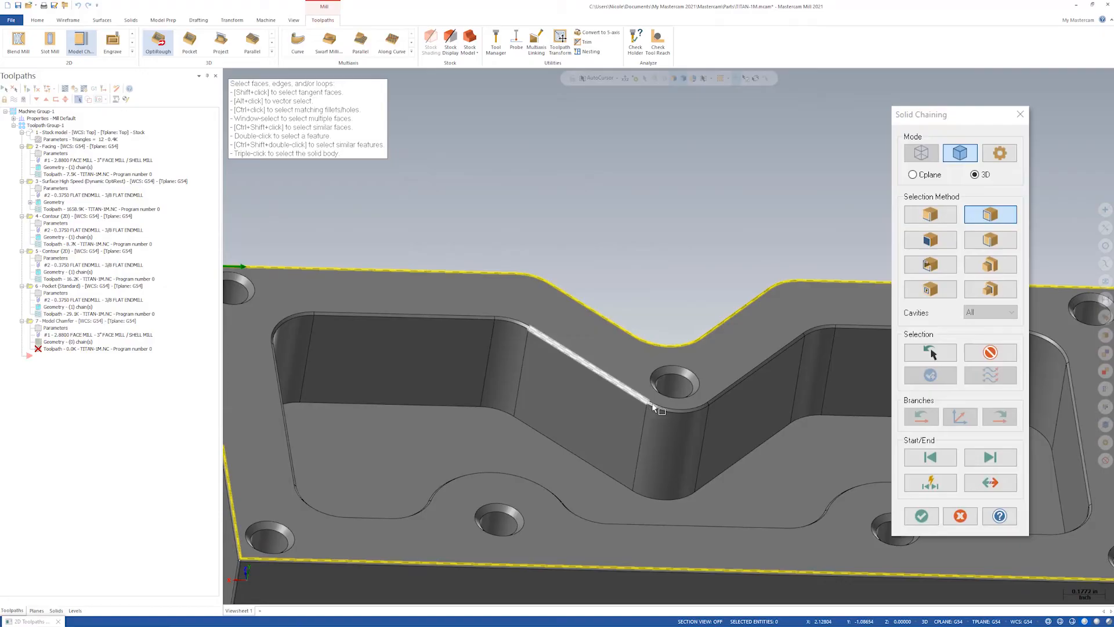
{"action": "left_click", "coordinate": [639, 395]}
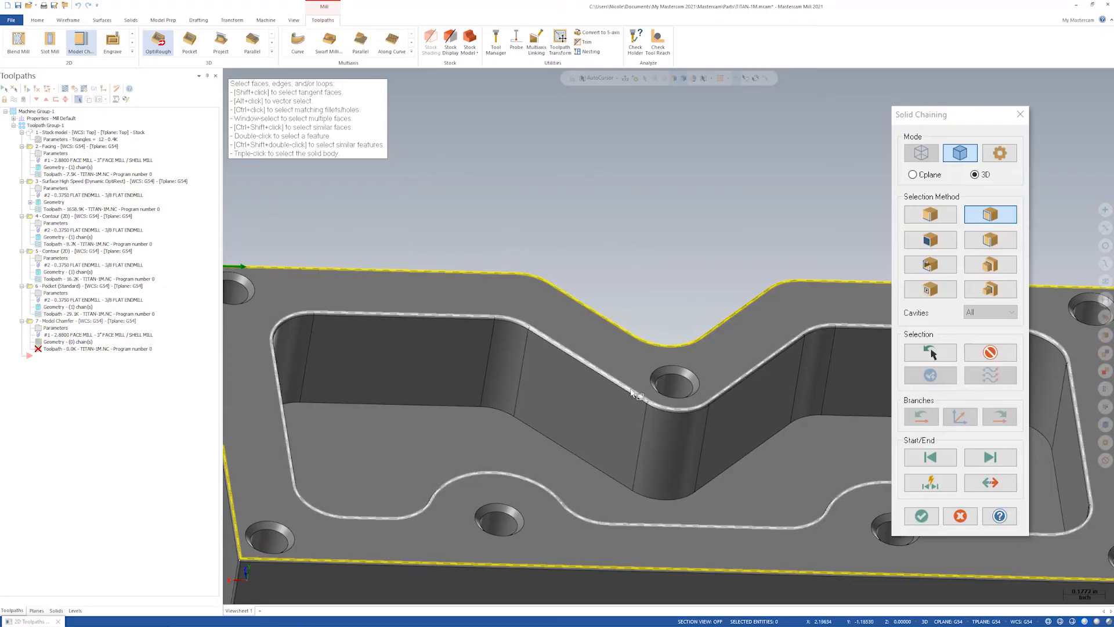
{"action": "scroll", "coordinate": [636, 395], "scroll_direction": "up", "scroll_amount": 3}
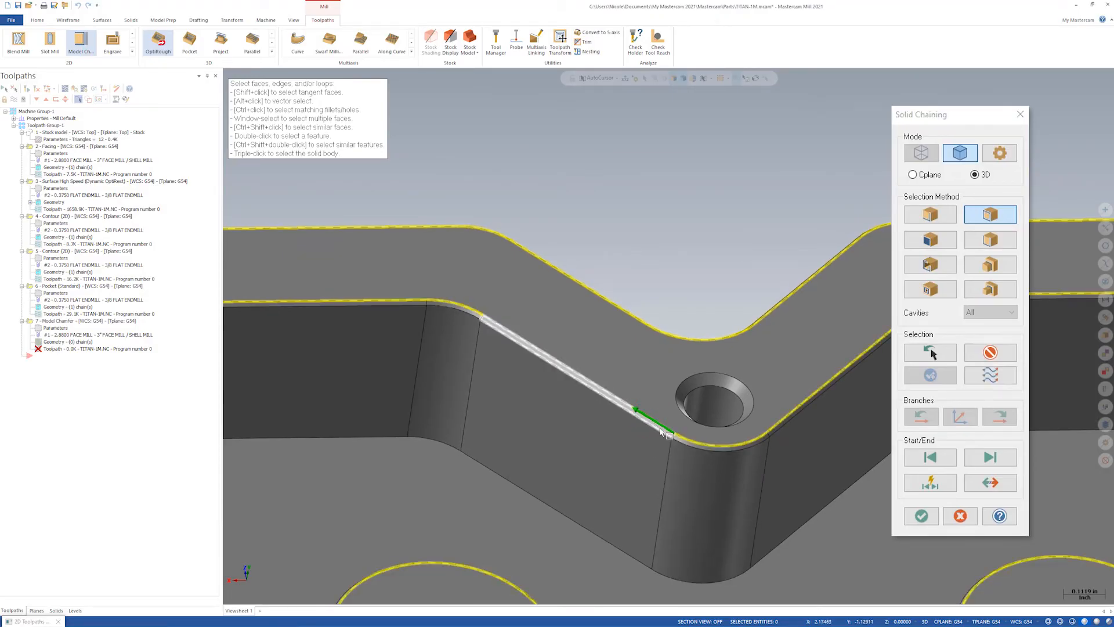
{"action": "left_click", "coordinate": [673, 432]}
{"action": "scroll", "coordinate": [649, 459], "scroll_direction": "down", "scroll_amount": 4}
{"action": "middle_click_drag", "start_coordinate": [649, 459], "coordinate": [647, 457]}
{"action": "scroll", "coordinate": [647, 457], "scroll_direction": "up", "scroll_amount": 1}
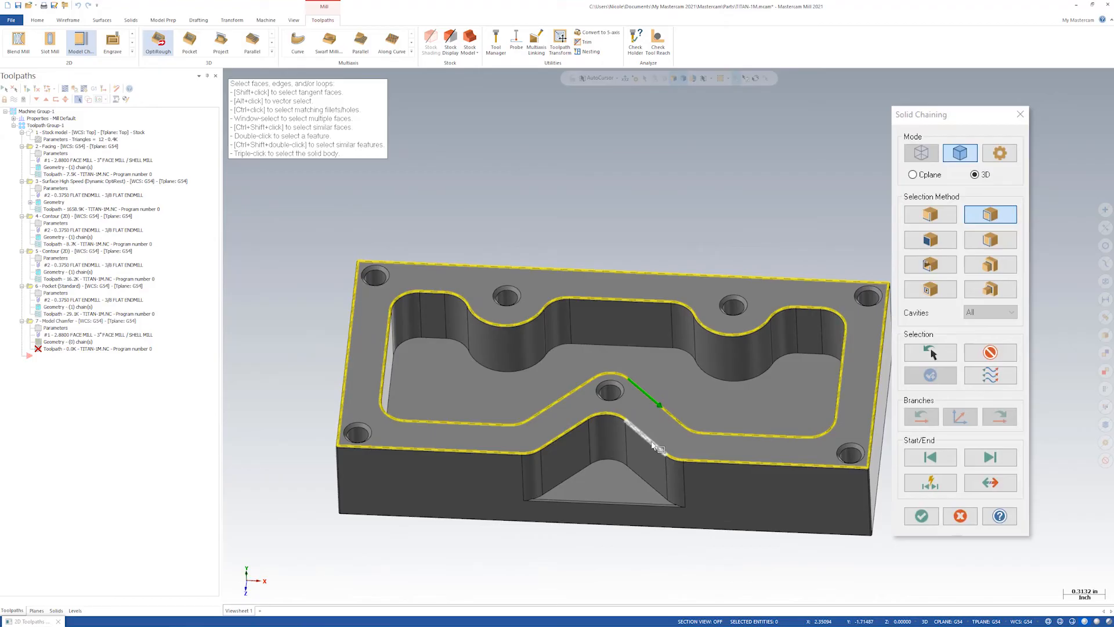
Check the outer edge and pocket edge chains on the model and accept them for the chamfer toolpath
{"action": "middle_click_drag", "start_coordinate": [493, 437], "coordinate": [780, 455]}
{"action": "left_click", "coordinate": [779, 454]}
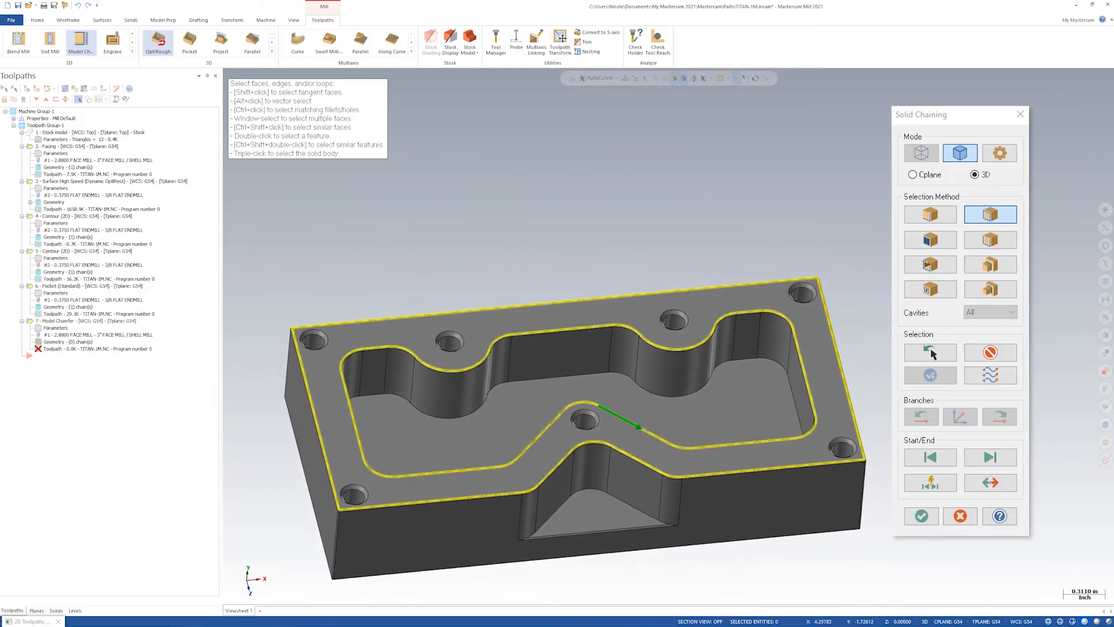
{"action": "left_click", "coordinate": [921, 516]}
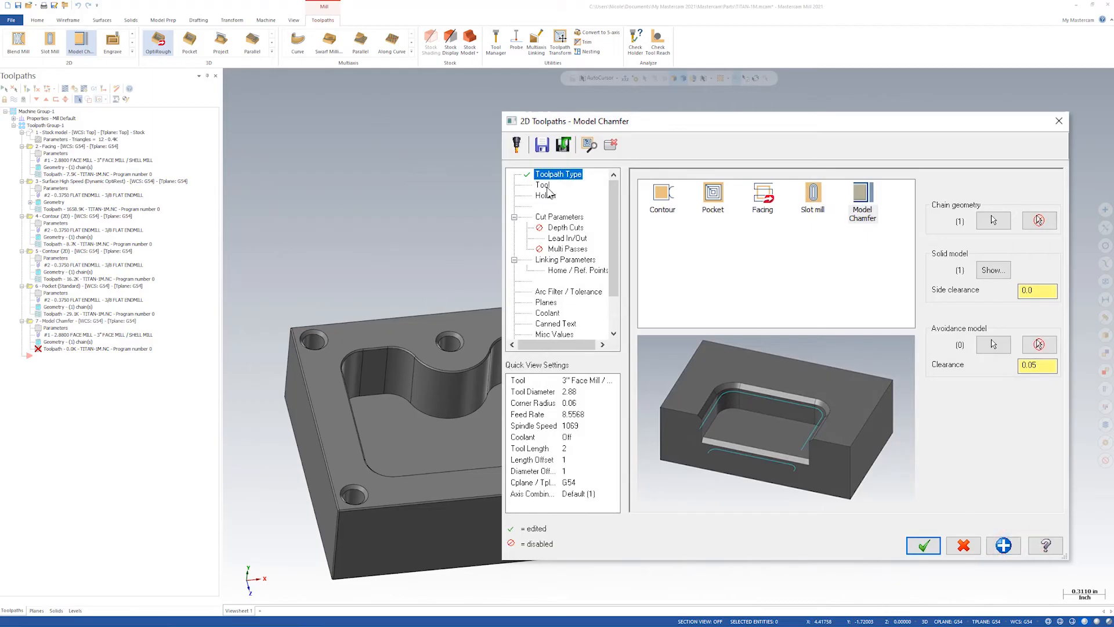
Assign tool 3, the 0.25 Chamfer Mill, to the model chamfer toolpath and set its feed rate to 20
{"action": "left_click", "coordinate": [540, 186]}
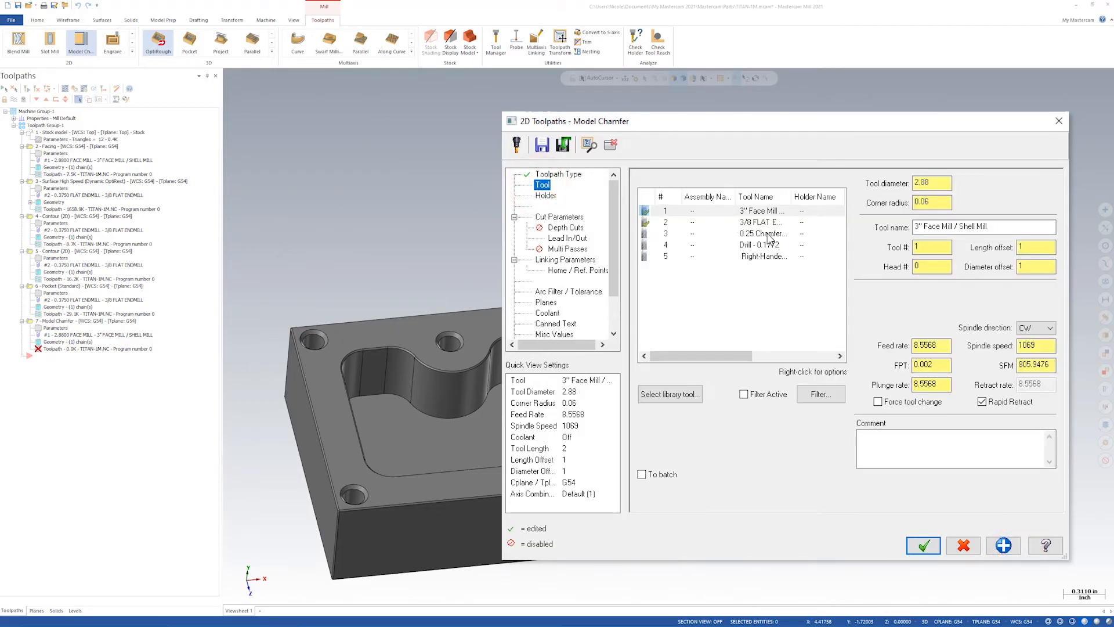
{"action": "left_click", "coordinate": [773, 234]}
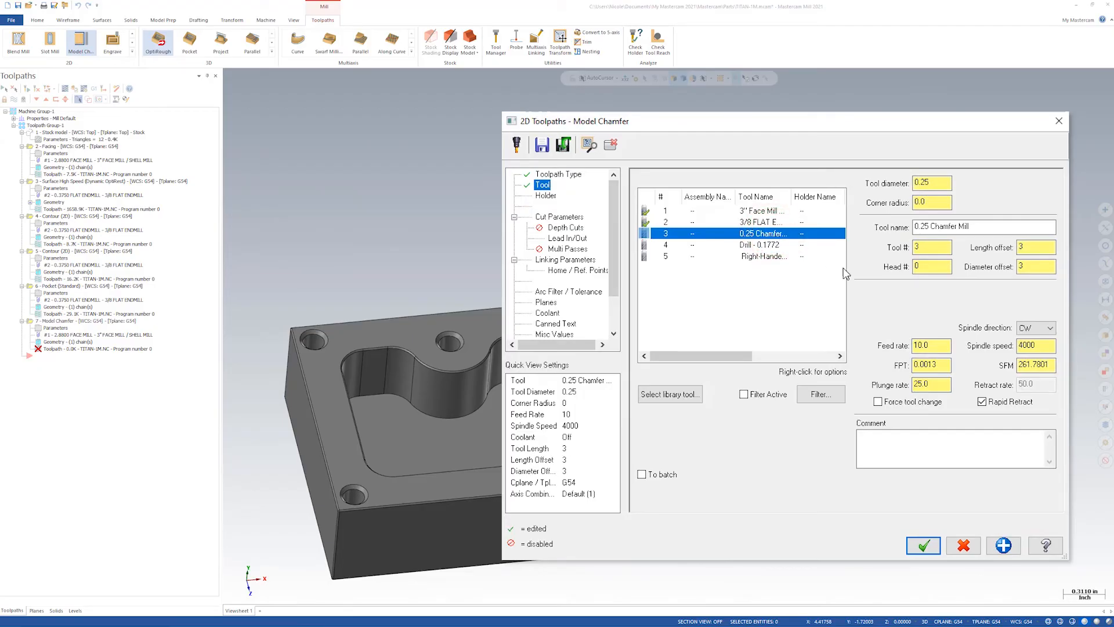
{"action": "double_click", "coordinate": [931, 345]}
{"action": "type", "text": "20"}
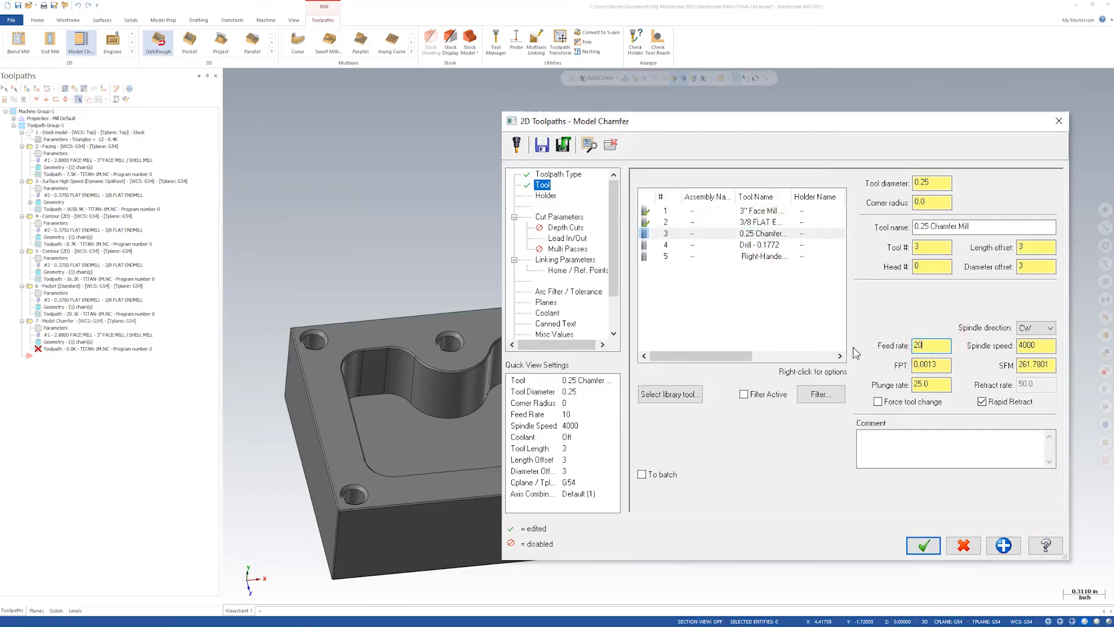
{"action": "double_click", "coordinate": [938, 388]}
Set the compensation type to Wear in the chamfer toolpath's cut parameters
{"action": "left_click", "coordinate": [566, 218]}
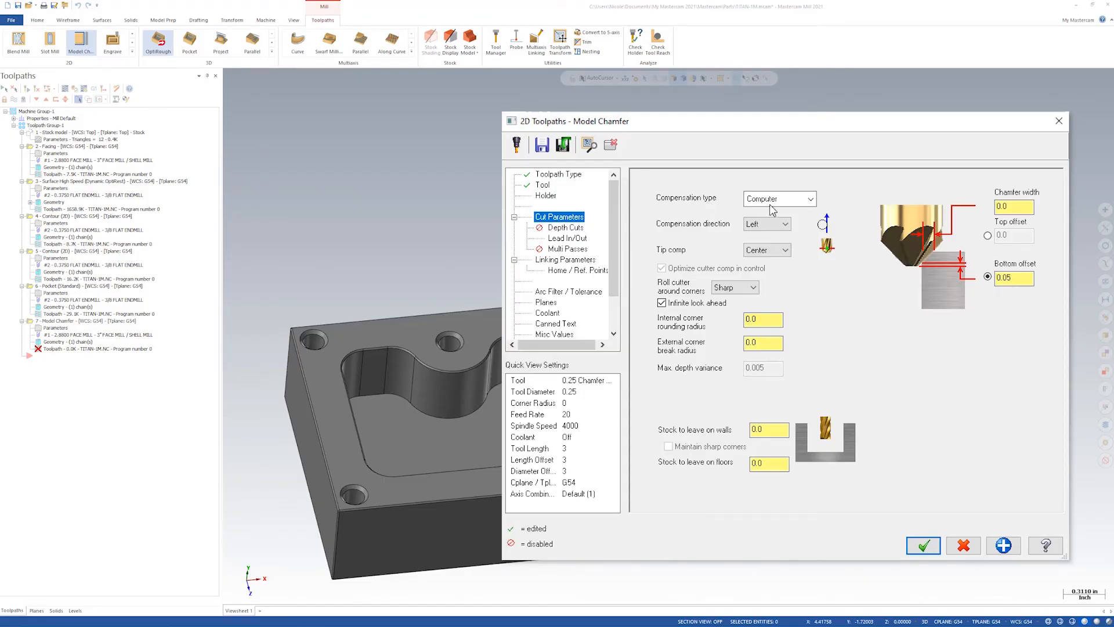
{"action": "left_click", "coordinate": [789, 198]}
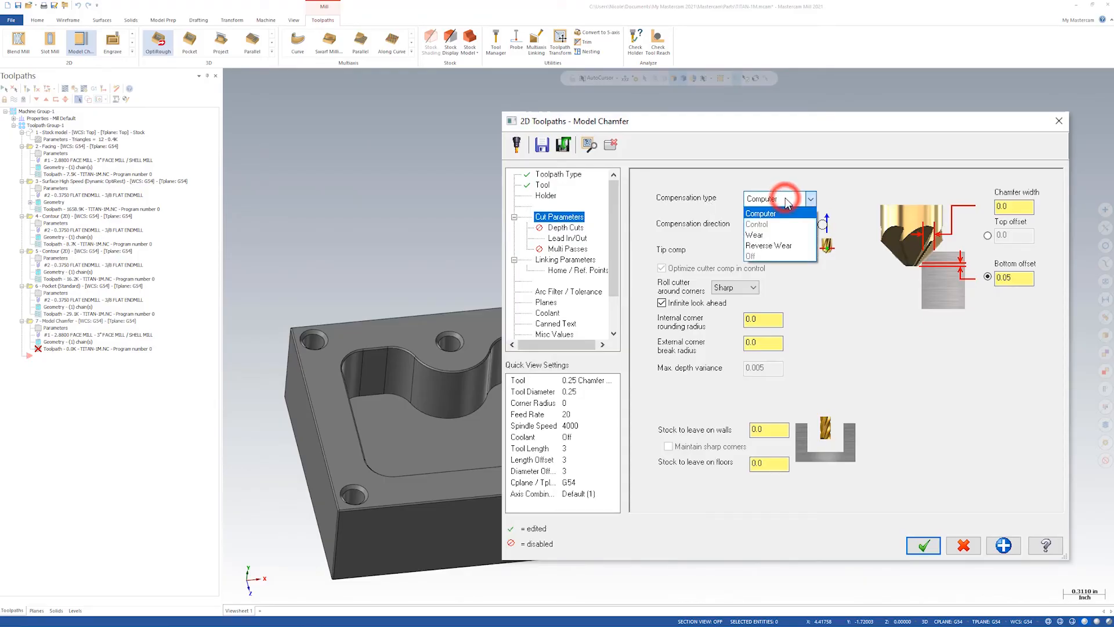
{"action": "left_click", "coordinate": [772, 235]}
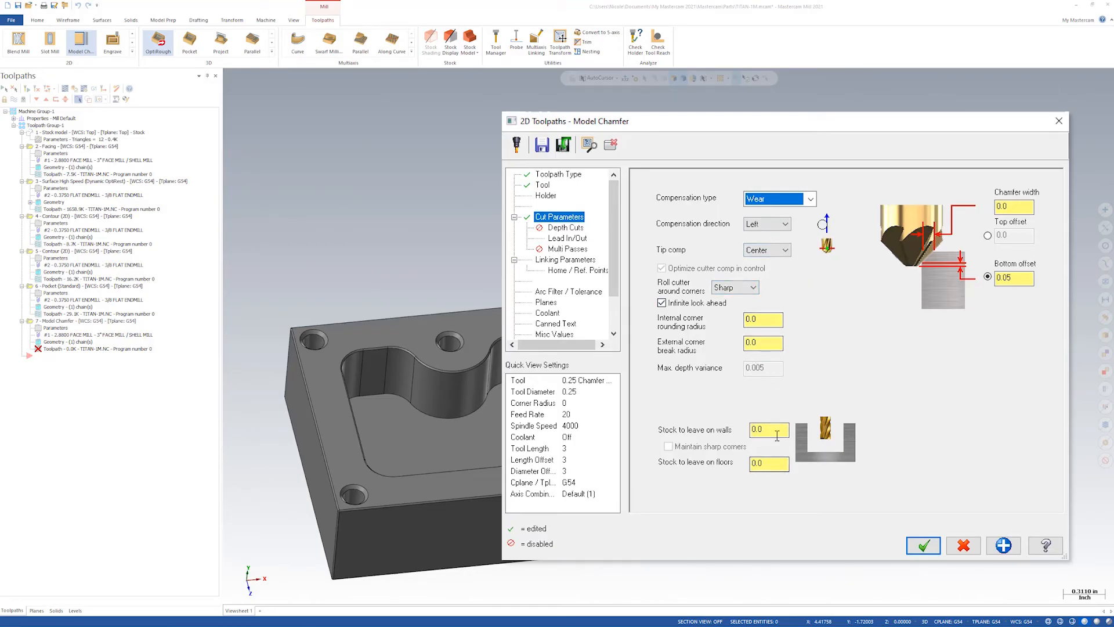
{"action": "left_click", "coordinate": [763, 345]}
Set the chamfer's lead-in length and arc radius to 0.1 with a 45-degree sweep, and copy the entry values to the exit
{"action": "left_click", "coordinate": [566, 228]}
{"action": "left_click", "coordinate": [565, 239]}
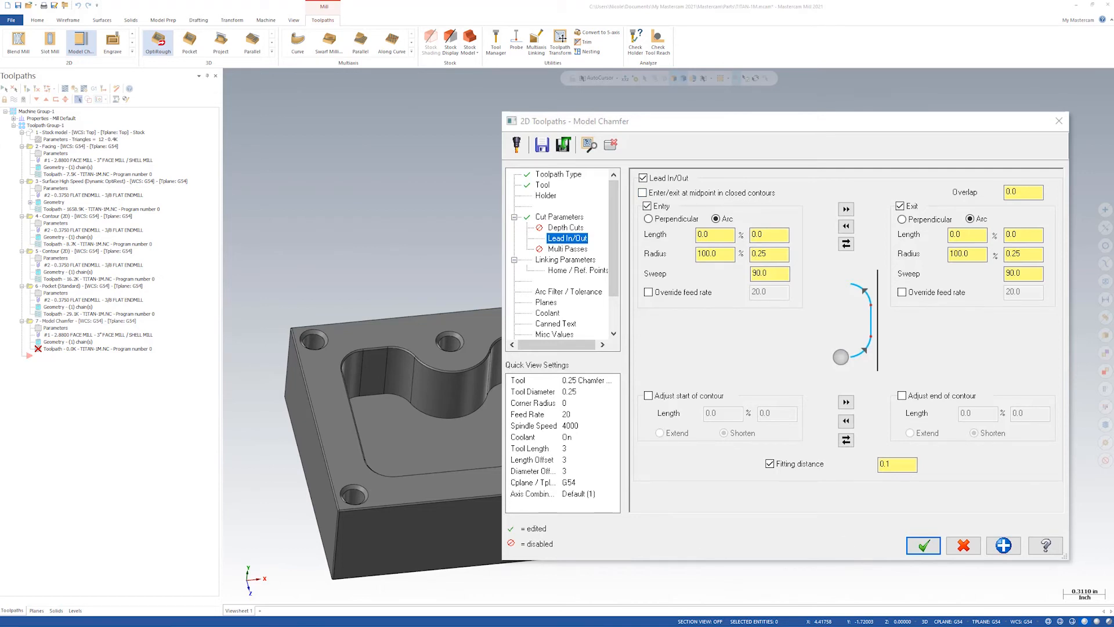
{"action": "double_click", "coordinate": [760, 234]}
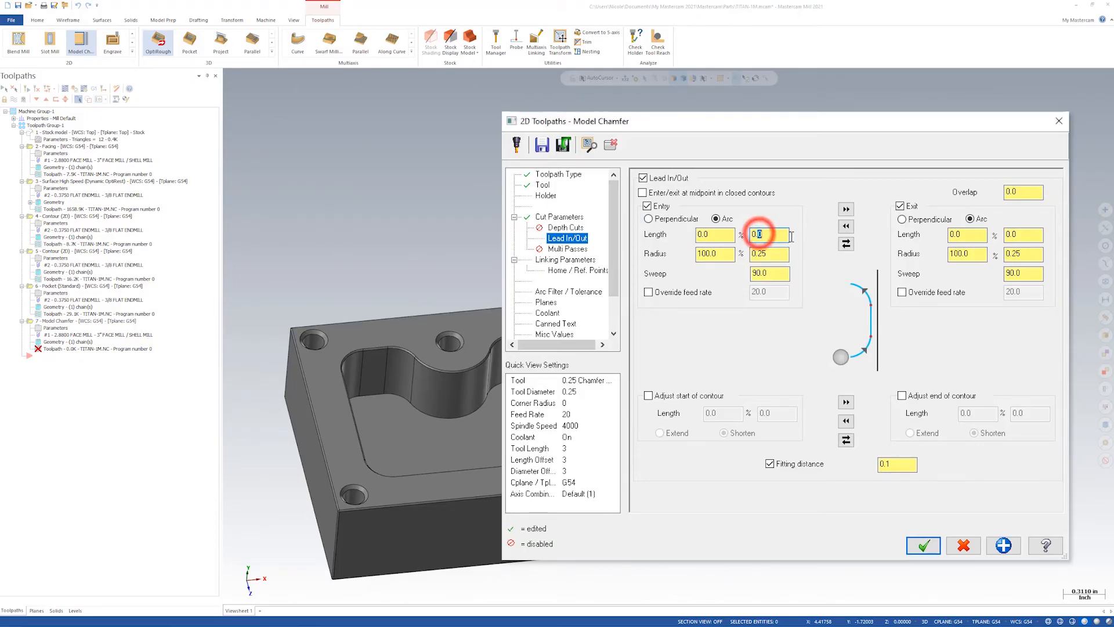
{"action": "type", "text": "0.1"}
{"action": "double_click", "coordinate": [761, 255]}
{"action": "type", "text": "0.1"}
{"action": "left_click", "coordinate": [764, 276]}
{"action": "double_click", "coordinate": [764, 275]}
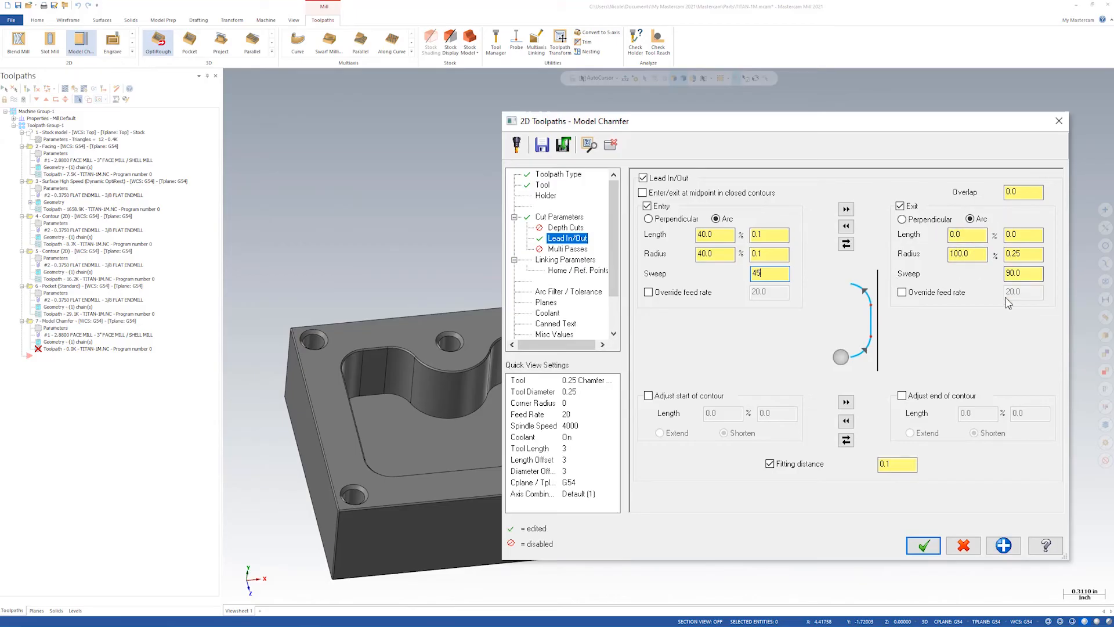
{"action": "left_click", "coordinate": [846, 209]}
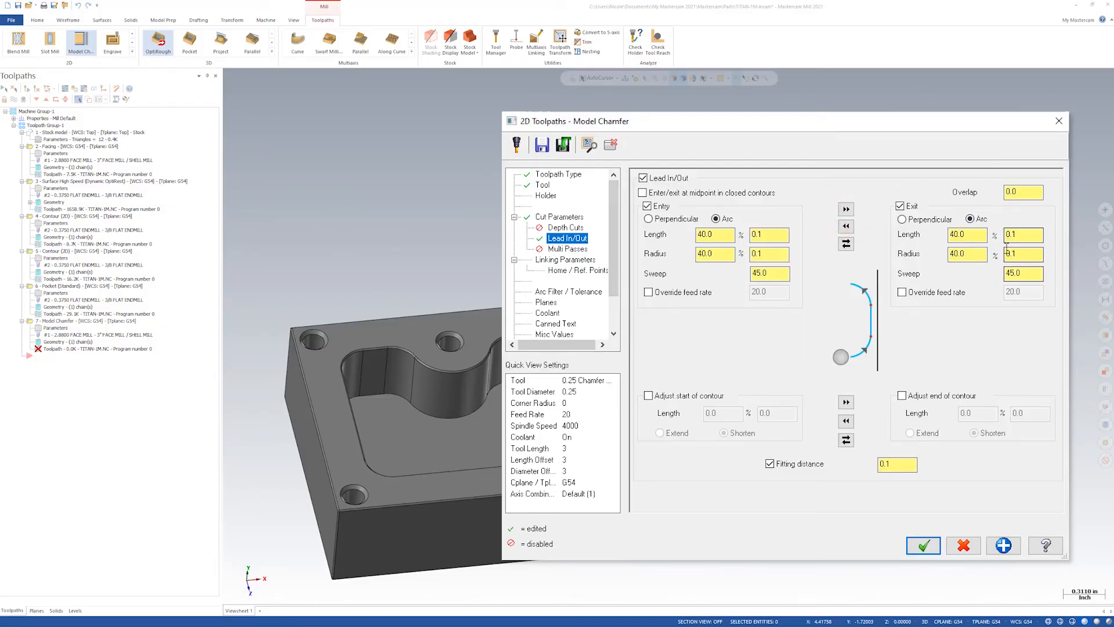
{"action": "left_click", "coordinate": [770, 273]}
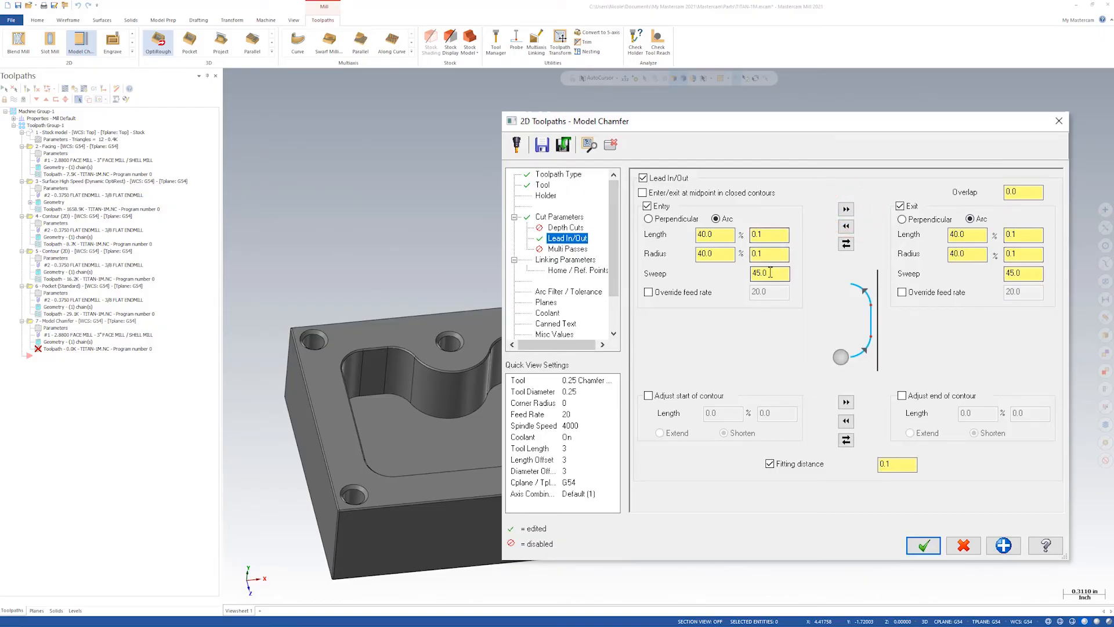
Set the chamfer's linking parameters to a retract of 0.2 and a feed plane of 0.1
{"action": "left_click", "coordinate": [577, 250]}
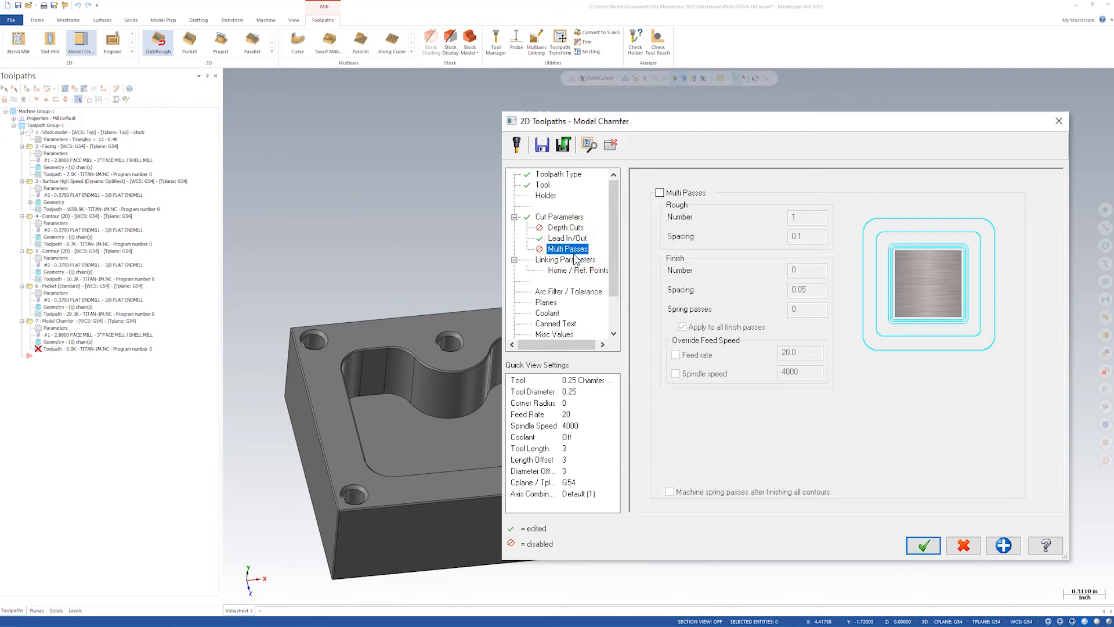
{"action": "left_click", "coordinate": [576, 259]}
{"action": "left_click", "coordinate": [879, 292]}
{"action": "key", "text": "BackSpace"}
{"action": "left_click", "coordinate": [883, 337]}
{"action": "key", "text": "BackSpace"}
{"action": "type", "text": "1"}
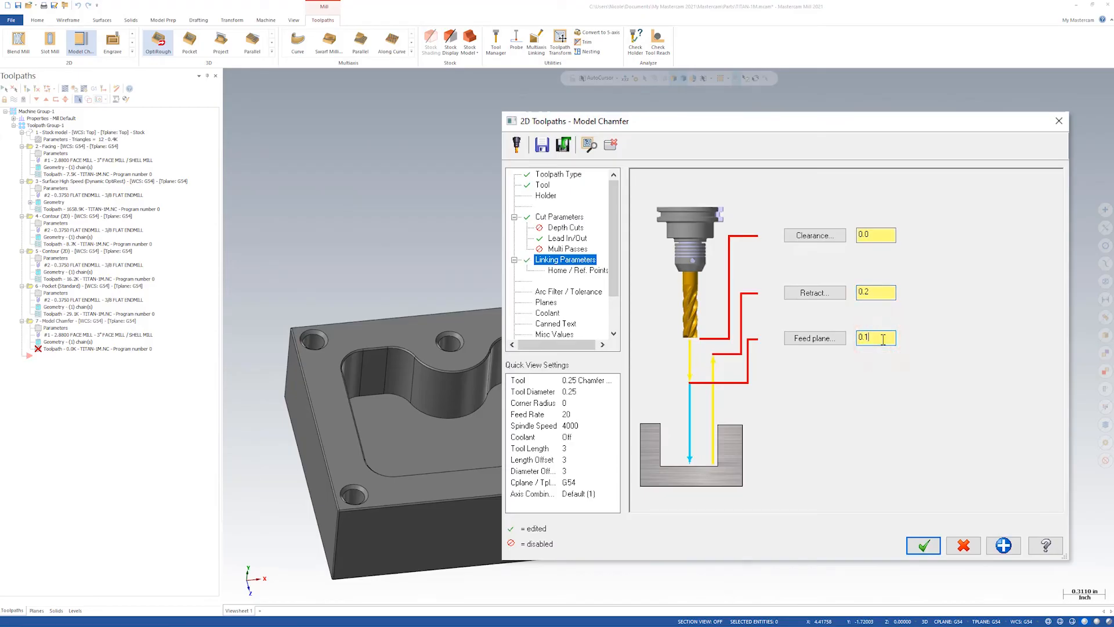
Review the reference point, tolerance and plane settings, turn flood coolant on, and generate the chamfer toolpath
{"action": "left_click", "coordinate": [570, 271]}
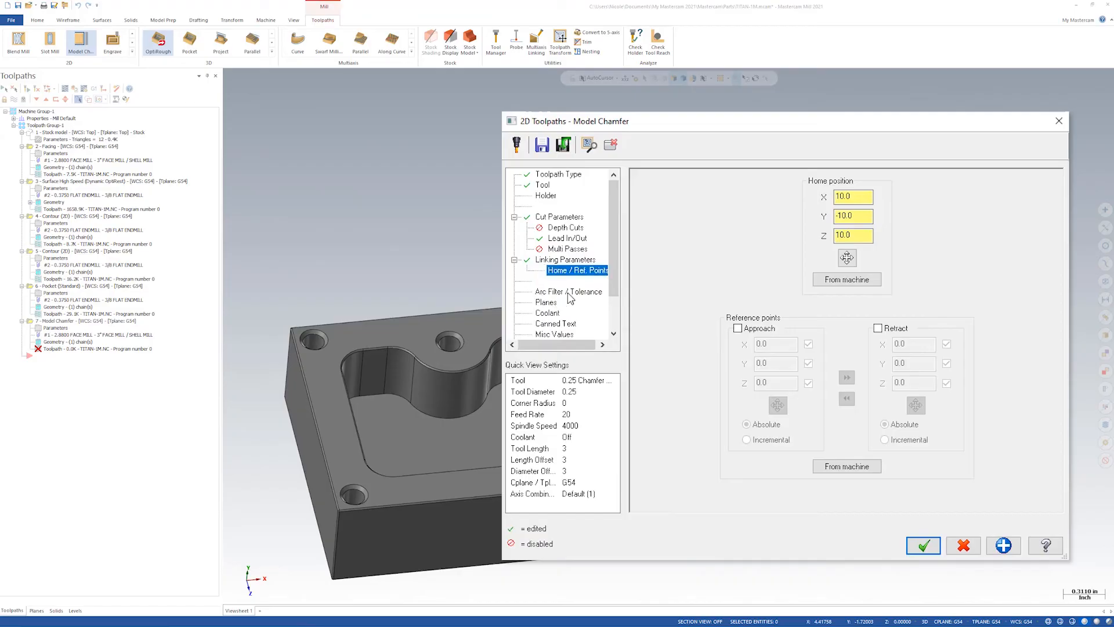
{"action": "left_click", "coordinate": [569, 293]}
{"action": "left_click", "coordinate": [540, 302]}
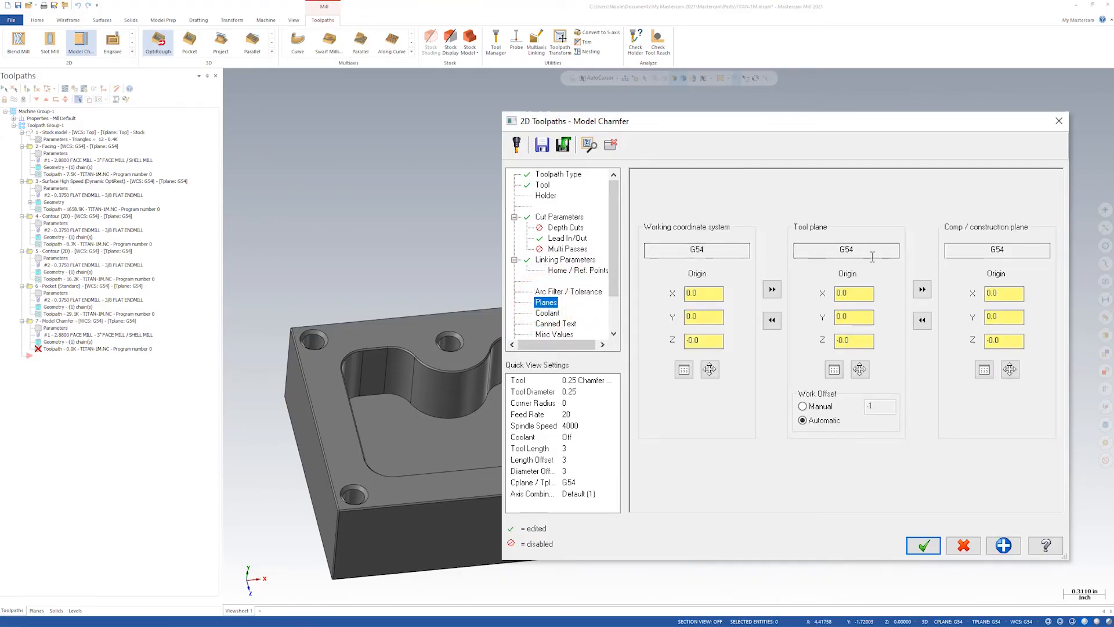
{"action": "left_click", "coordinate": [548, 313]}
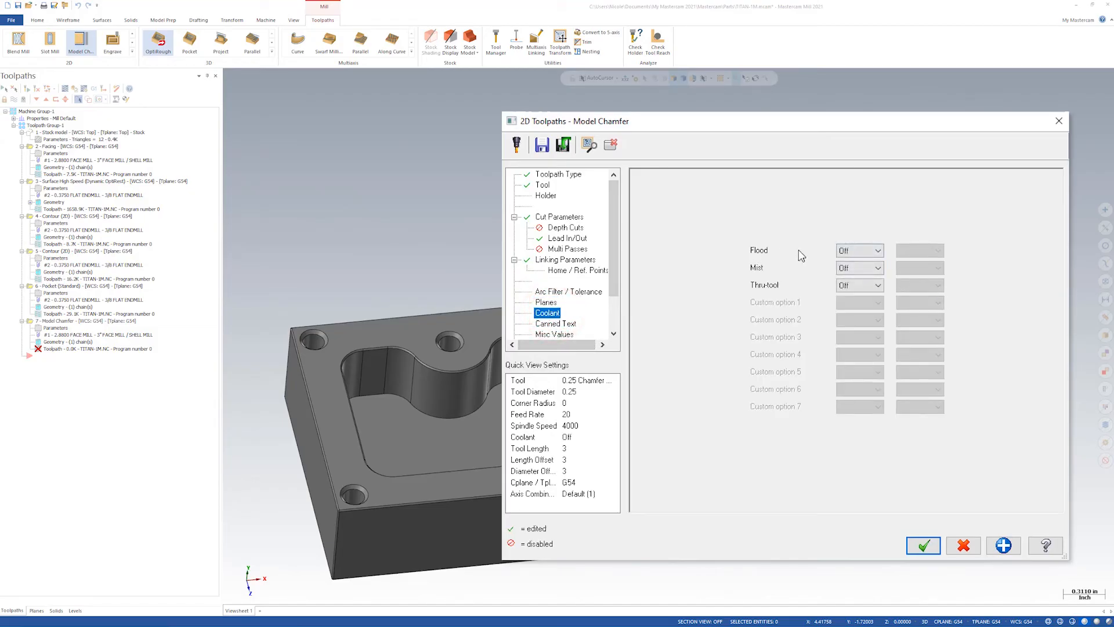
{"action": "left_click", "coordinate": [848, 251]}
{"action": "left_click", "coordinate": [850, 266]}
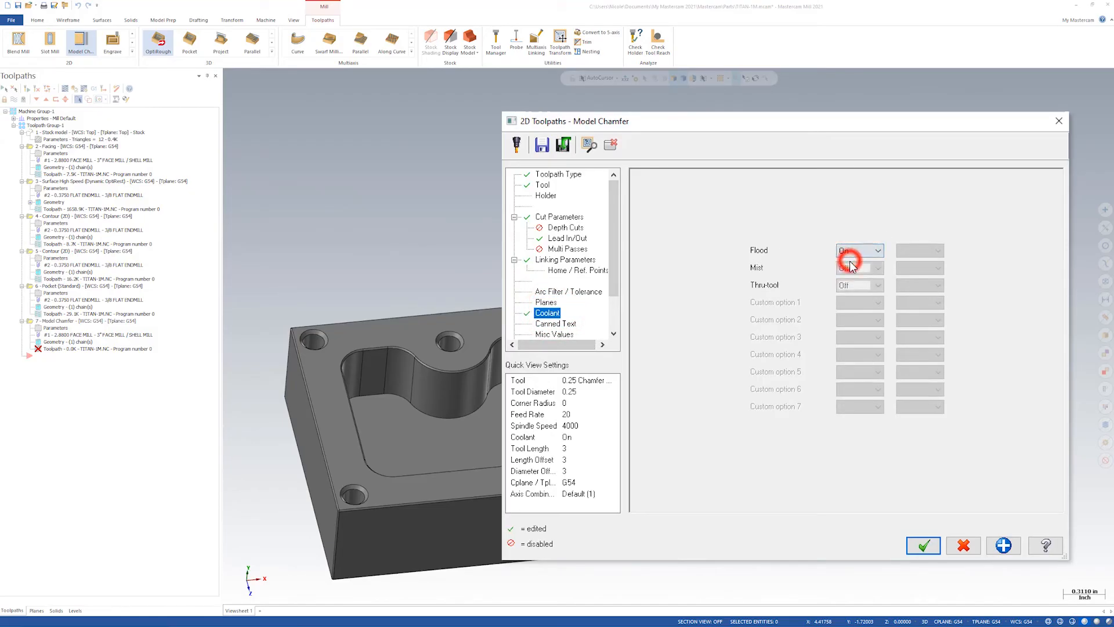
{"action": "left_click", "coordinate": [923, 545]}
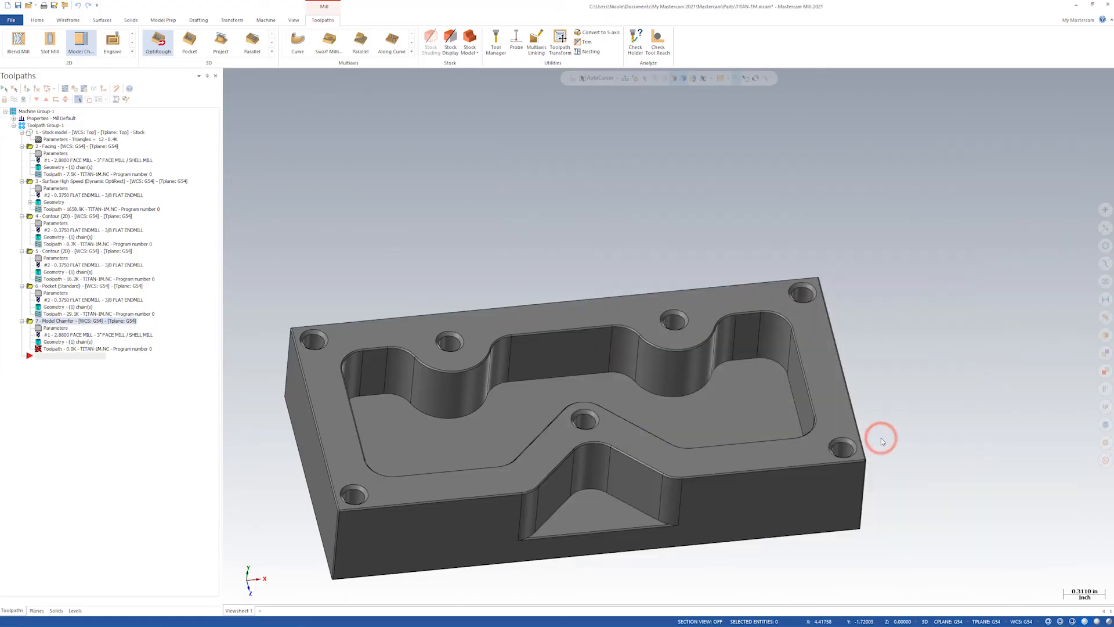
Examine the chamfer toolpath's lead-in and lead-out at the pocket edge and its path around the part
{"action": "scroll", "coordinate": [886, 500], "scroll_direction": "down", "scroll_amount": 1}
{"action": "middle_click_drag", "start_coordinate": [885, 499], "coordinate": [704, 383]}
{"action": "scroll", "coordinate": [661, 402], "scroll_direction": "up", "scroll_amount": 1}
{"action": "scroll", "coordinate": [697, 398], "scroll_direction": "up", "scroll_amount": 4}
{"action": "scroll", "coordinate": [707, 379], "scroll_direction": "up", "scroll_amount": 2}
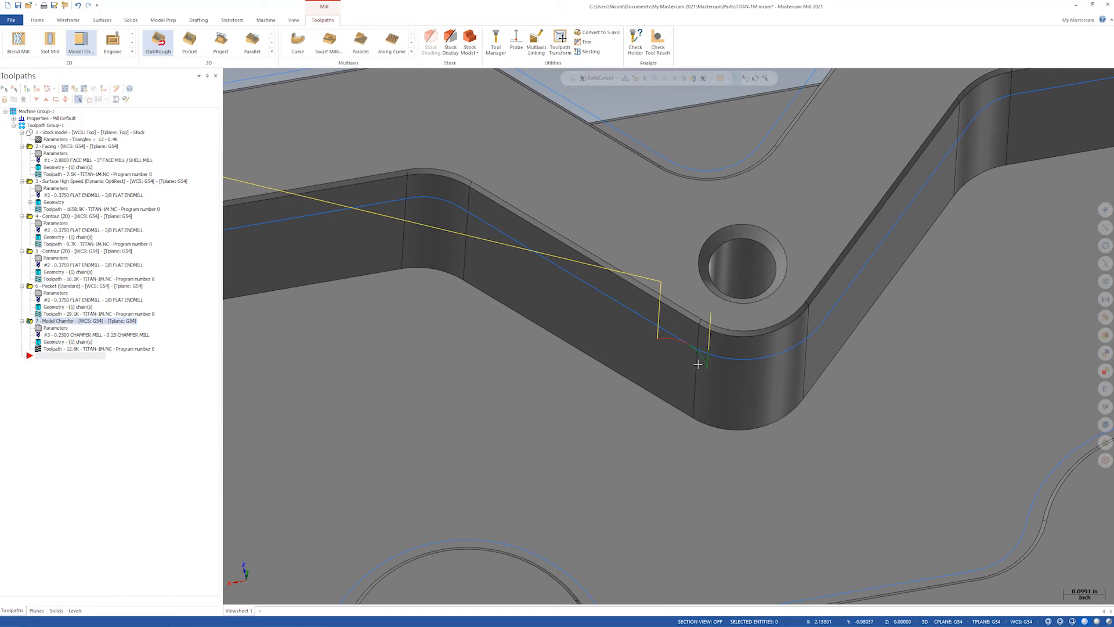
{"action": "middle_click_drag", "start_coordinate": [690, 346], "coordinate": [722, 488]}
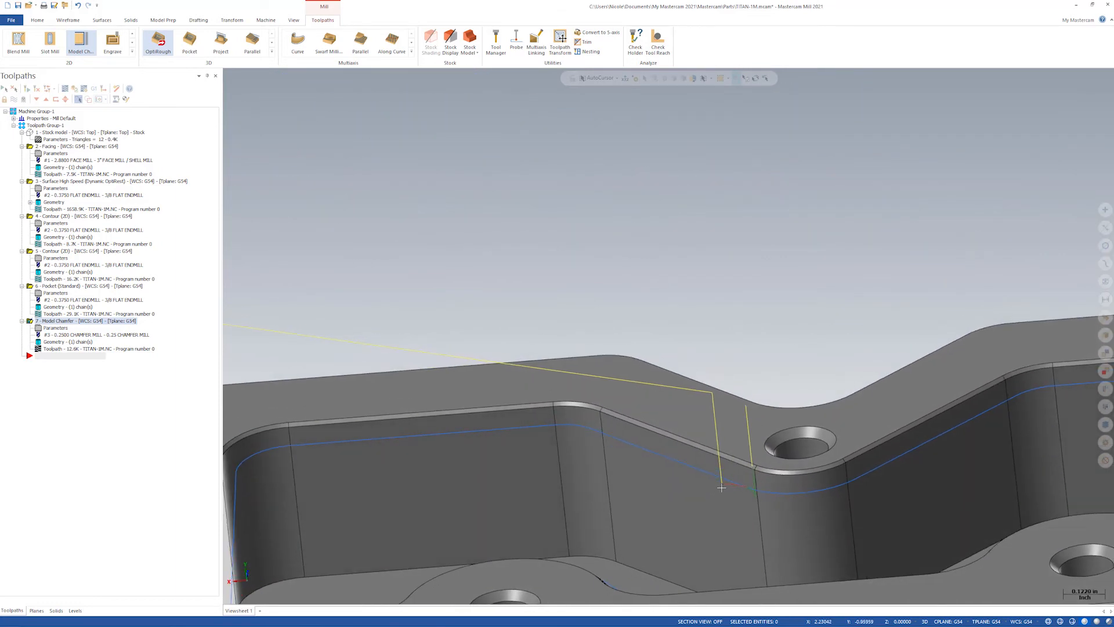
{"action": "middle_click_drag", "start_coordinate": [678, 454], "coordinate": [725, 477]}
{"action": "scroll", "coordinate": [724, 476], "scroll_direction": "down", "scroll_amount": 10}
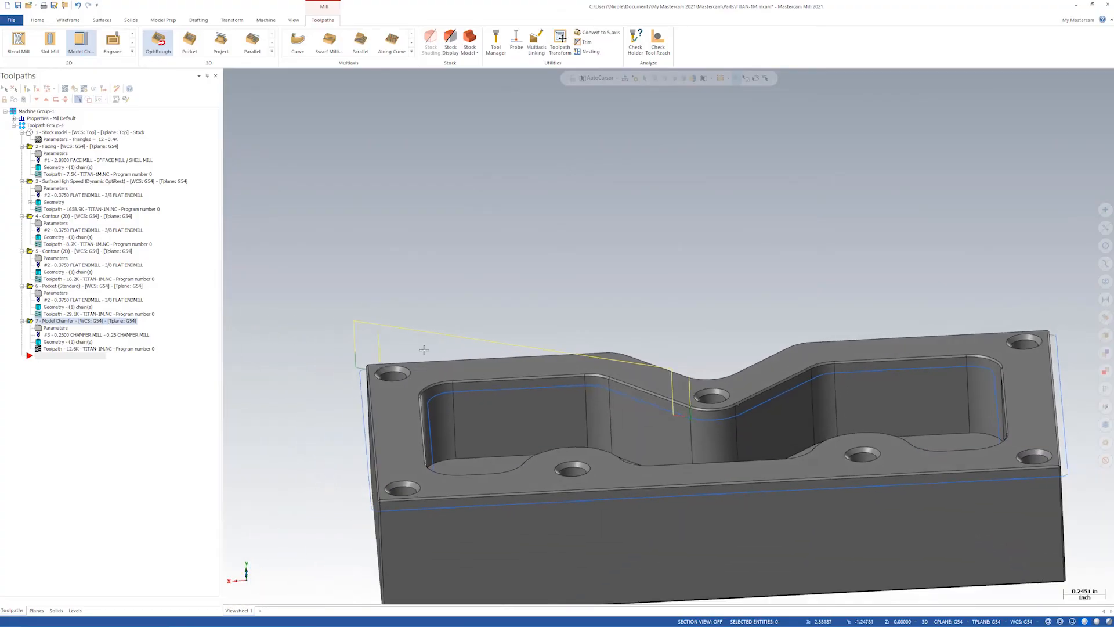
Backplot the model chamfer operation and pause it to inspect the chamfer mill's tip against the pocket edge
{"action": "left_click", "coordinate": [78, 99]}
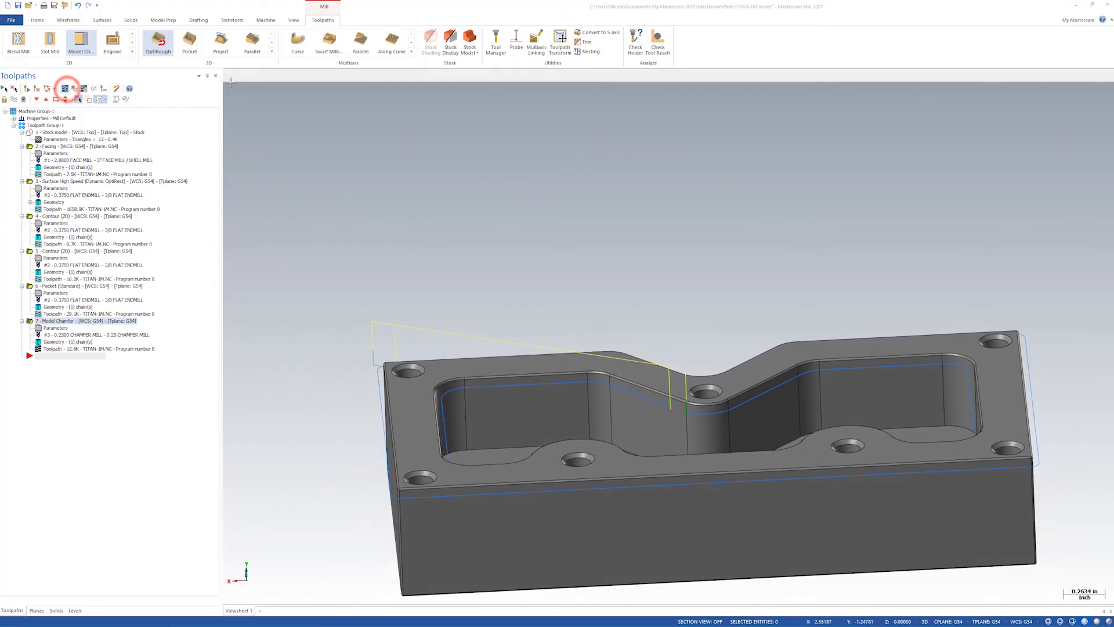
{"action": "left_click", "coordinate": [228, 76]}
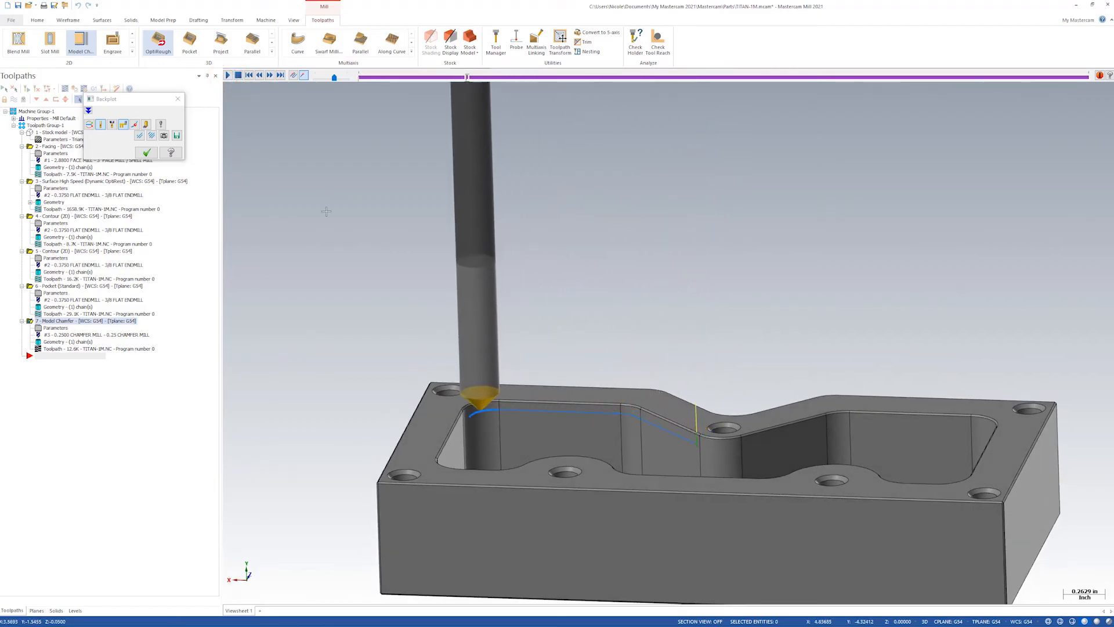
{"action": "left_click", "coordinate": [239, 77]}
{"action": "middle_click_drag", "start_coordinate": [604, 448], "coordinate": [903, 558]}
{"action": "scroll", "coordinate": [903, 558], "scroll_direction": "up", "scroll_amount": 5}
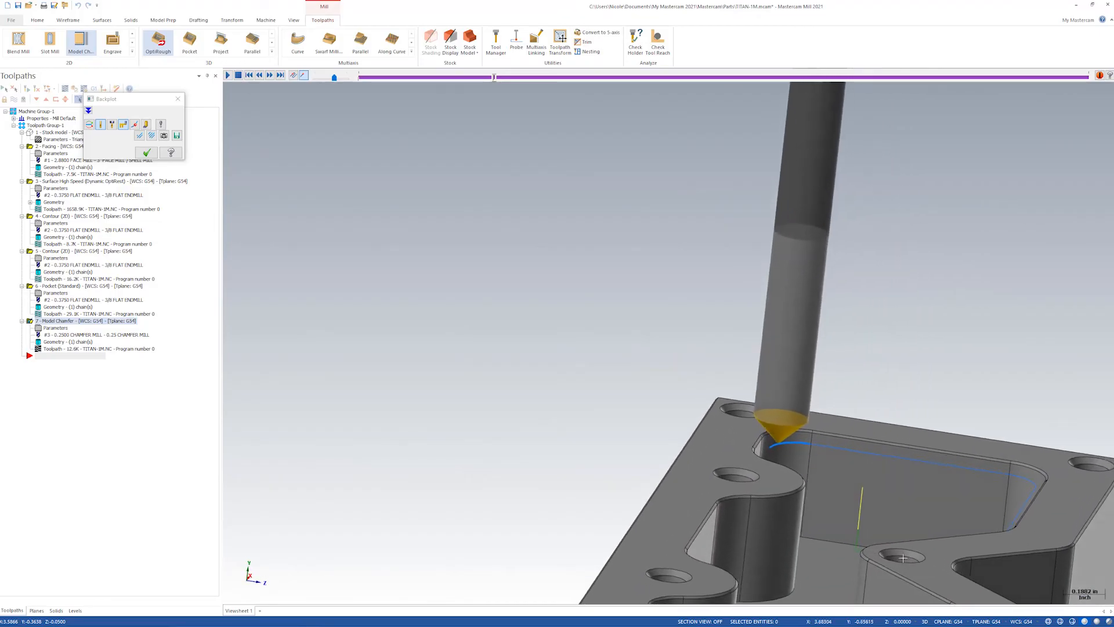
{"action": "middle_click_drag", "start_coordinate": [903, 558], "coordinate": [530, 453]}
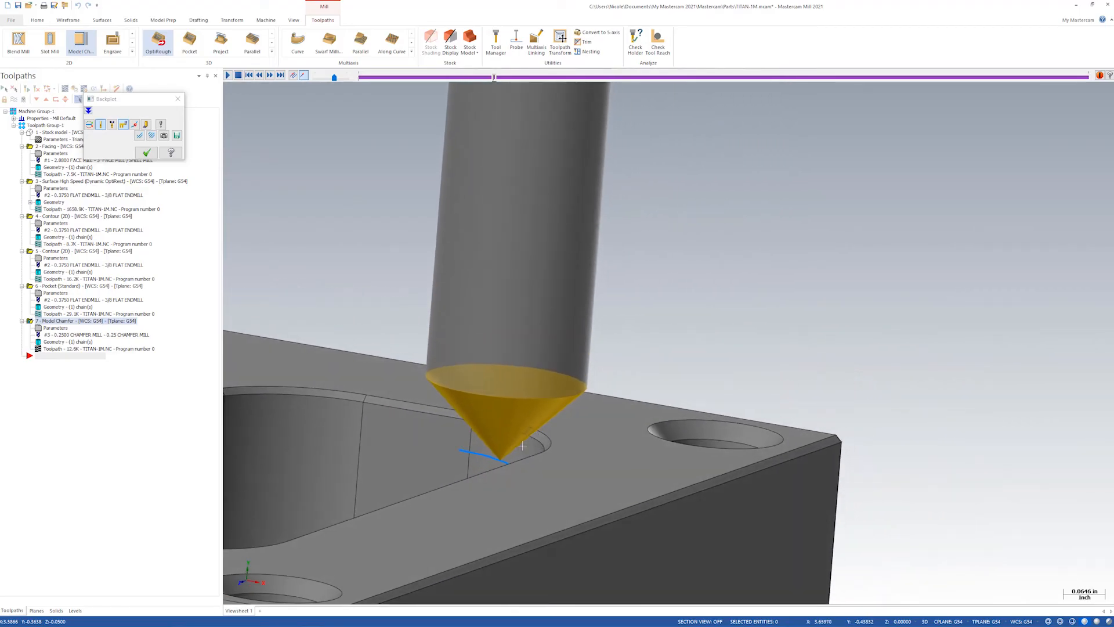
{"action": "middle_click_drag", "start_coordinate": [523, 446], "coordinate": [597, 496]}
{"action": "scroll", "coordinate": [555, 449], "scroll_direction": "down", "scroll_amount": 6}
Resume the backplot and pause it on the outer contour to inspect the chamfer mill against the part's top edge
{"action": "left_click", "coordinate": [228, 75]}
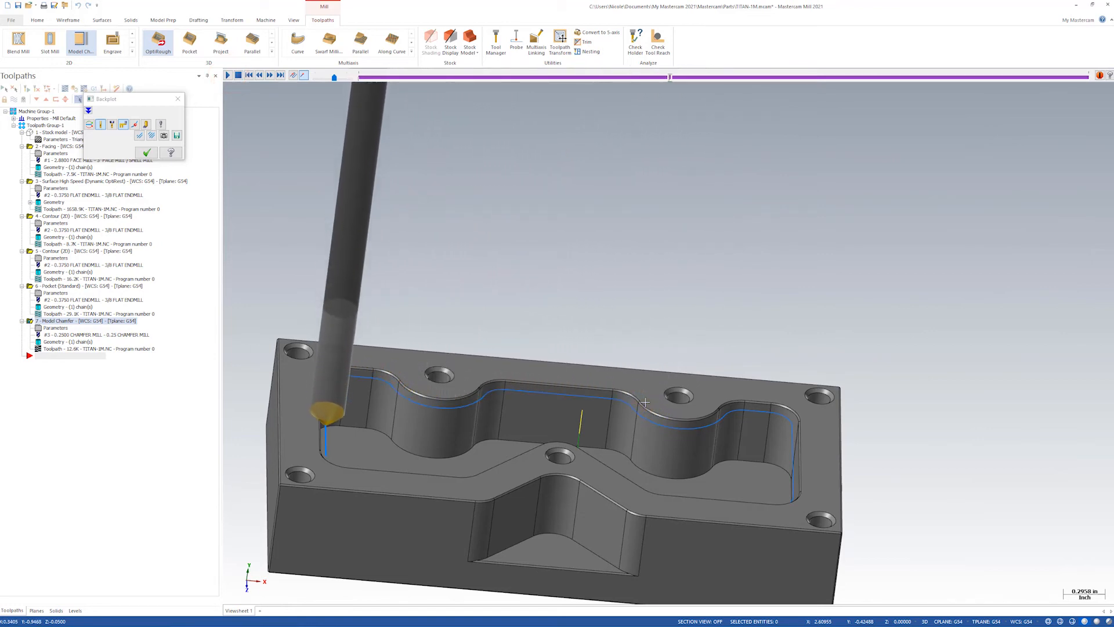
{"action": "middle_click_drag", "start_coordinate": [645, 402], "coordinate": [704, 502]}
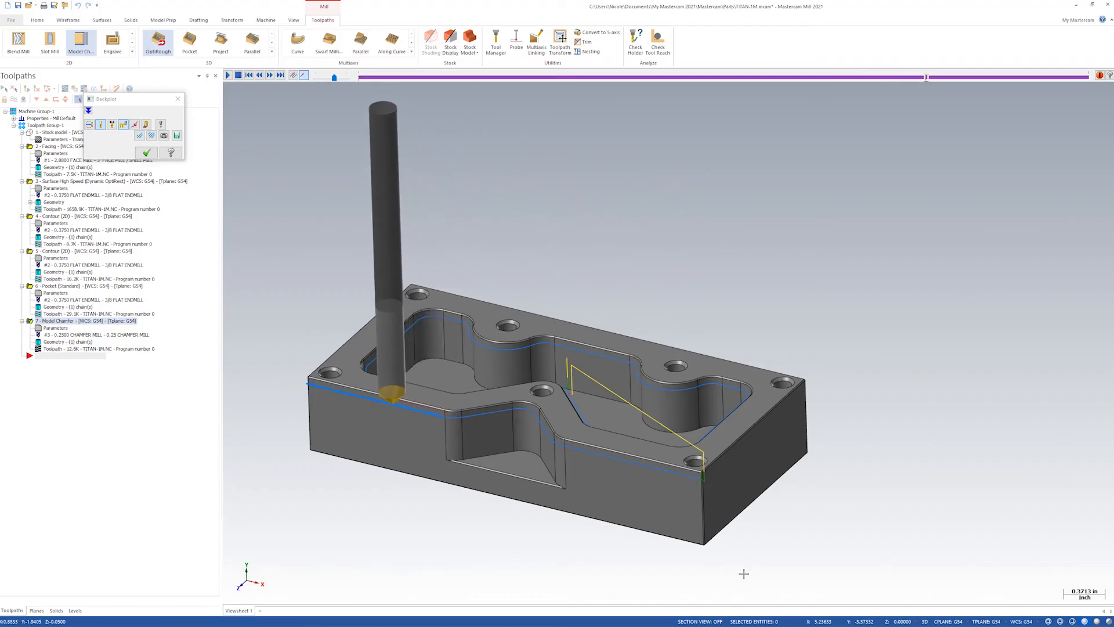
{"action": "middle_click_drag", "start_coordinate": [744, 573], "coordinate": [741, 558]}
{"action": "left_click", "coordinate": [238, 75]}
{"action": "scroll", "coordinate": [516, 390], "scroll_direction": "up", "scroll_amount": 4}
{"action": "scroll", "coordinate": [522, 392], "scroll_direction": "up", "scroll_amount": 5}
{"action": "middle_click_drag", "start_coordinate": [525, 394], "coordinate": [774, 430]}
{"action": "scroll", "coordinate": [720, 420], "scroll_direction": "up", "scroll_amount": 1}
{"action": "scroll", "coordinate": [720, 421], "scroll_direction": "up", "scroll_amount": 1}
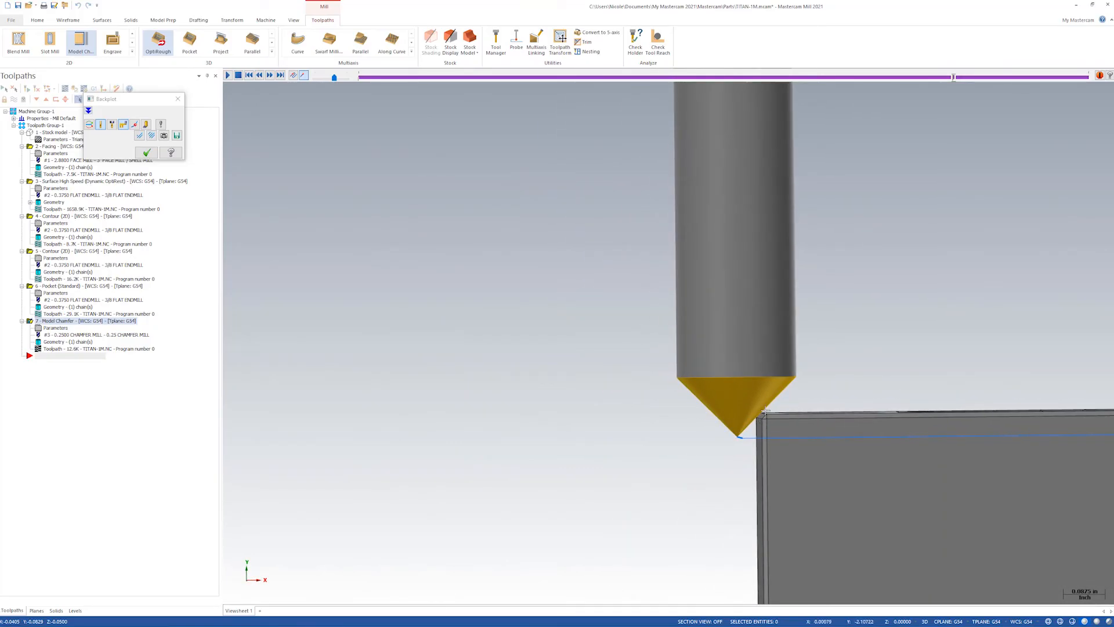
{"action": "middle_click_drag", "start_coordinate": [738, 450], "coordinate": [719, 360]}
{"action": "scroll", "coordinate": [748, 406], "scroll_direction": "down", "scroll_amount": 8}
Play the remaining chamfer backplot to its end and close the simulation
{"action": "left_click", "coordinate": [229, 75]}
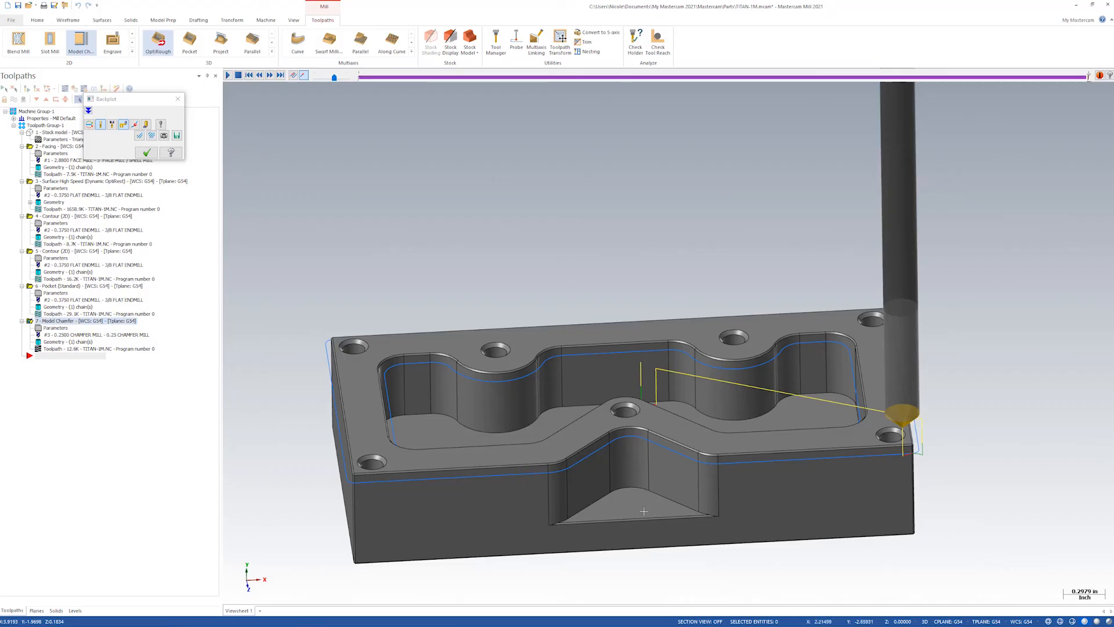
{"action": "left_click", "coordinate": [147, 152]}
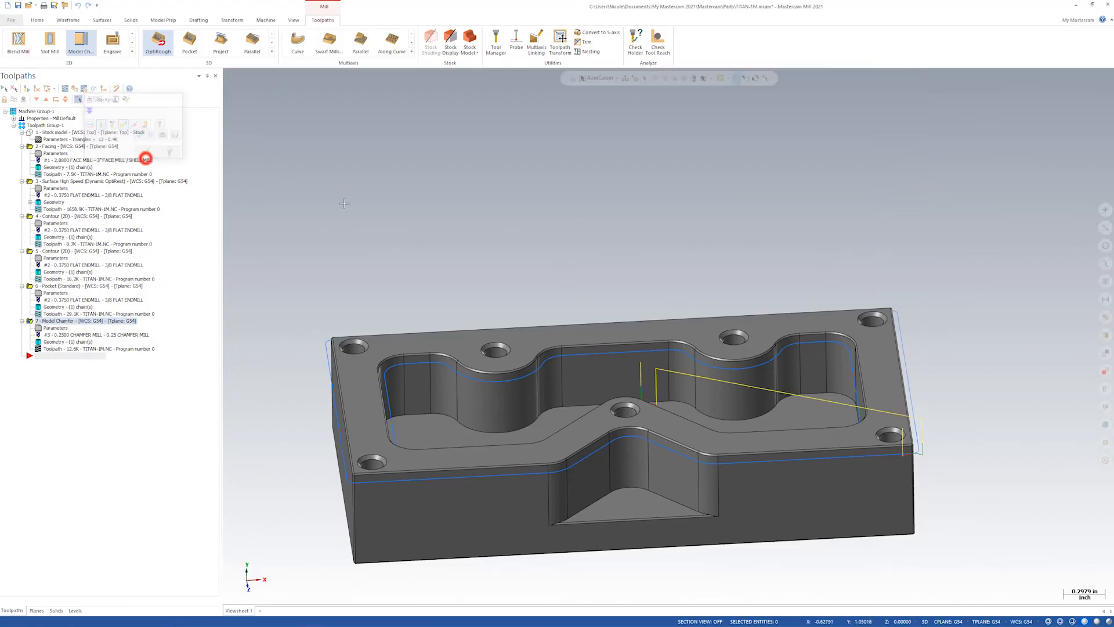
{"action": "mouse_move", "coordinate": [344, 206]}
{"action": "middle_mouse_down"}
{"action": "mouse_move", "coordinate": [299, 258]}
{"action": "mouse_move", "coordinate": [353, 226]}
{"action": "middle_mouse_up"}
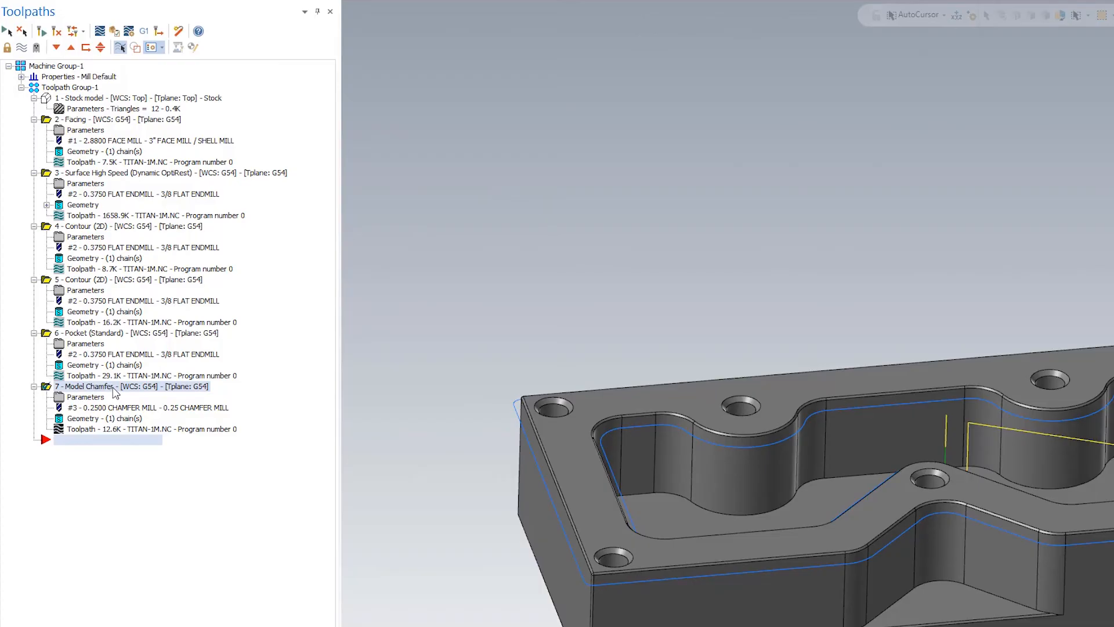
Duplicate the Model Chamfer operation (operation 7) at the end of the toolpath list
{"action": "right_click", "coordinate": [114, 392]}
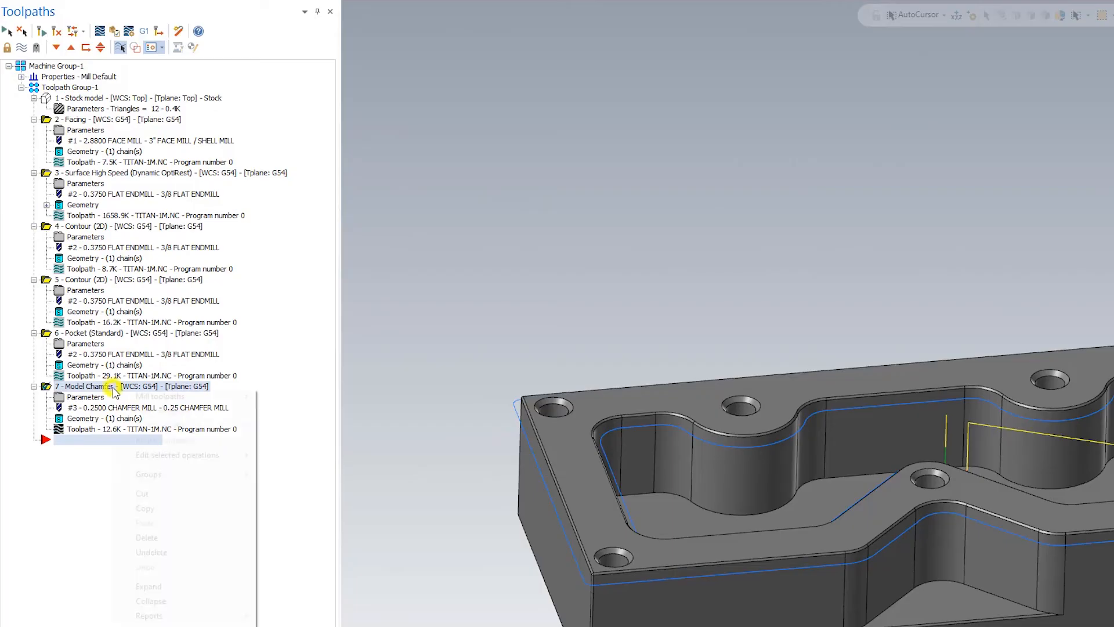
{"action": "left_click", "coordinate": [156, 509]}
{"action": "right_click", "coordinate": [99, 477]}
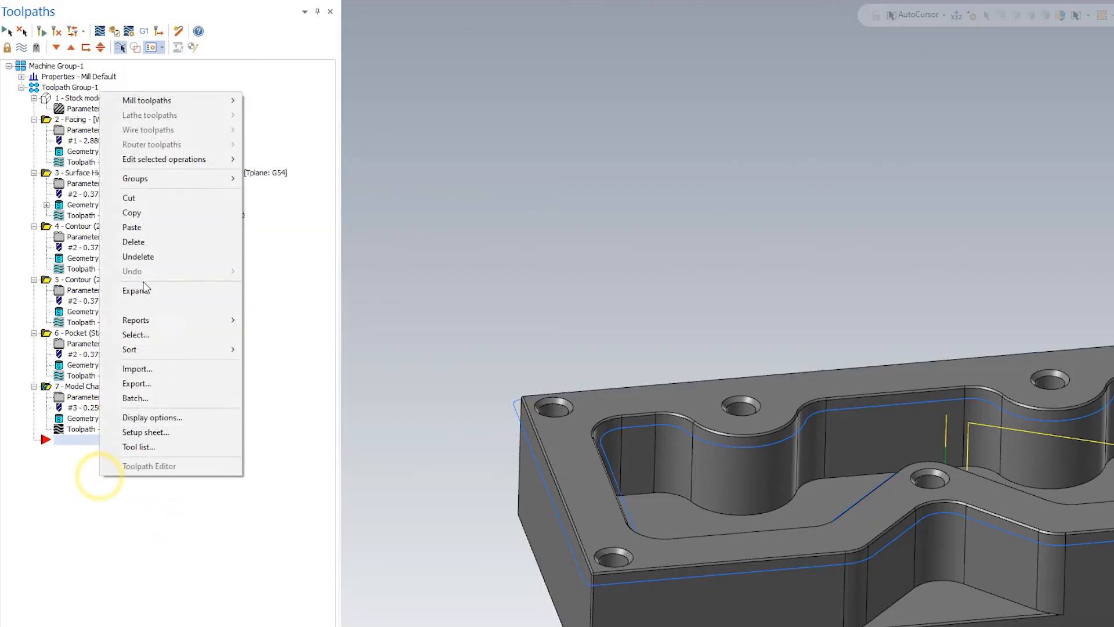
{"action": "left_click", "coordinate": [142, 226]}
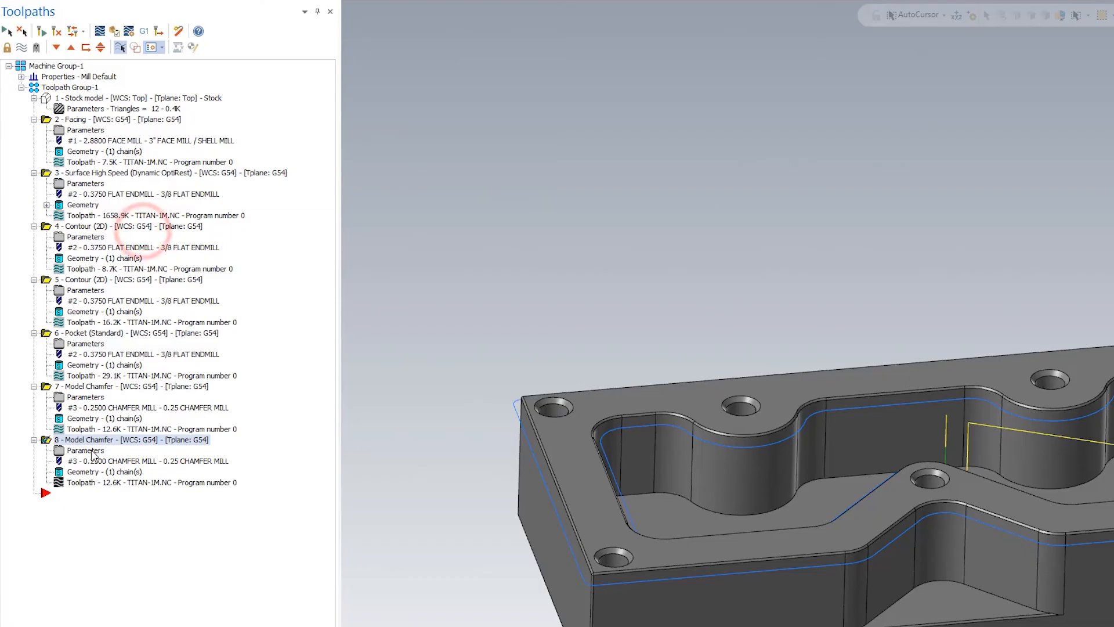
Open the parameters of the copied Model Chamfer operation and clear its chained geometry
{"action": "left_click", "coordinate": [91, 453]}
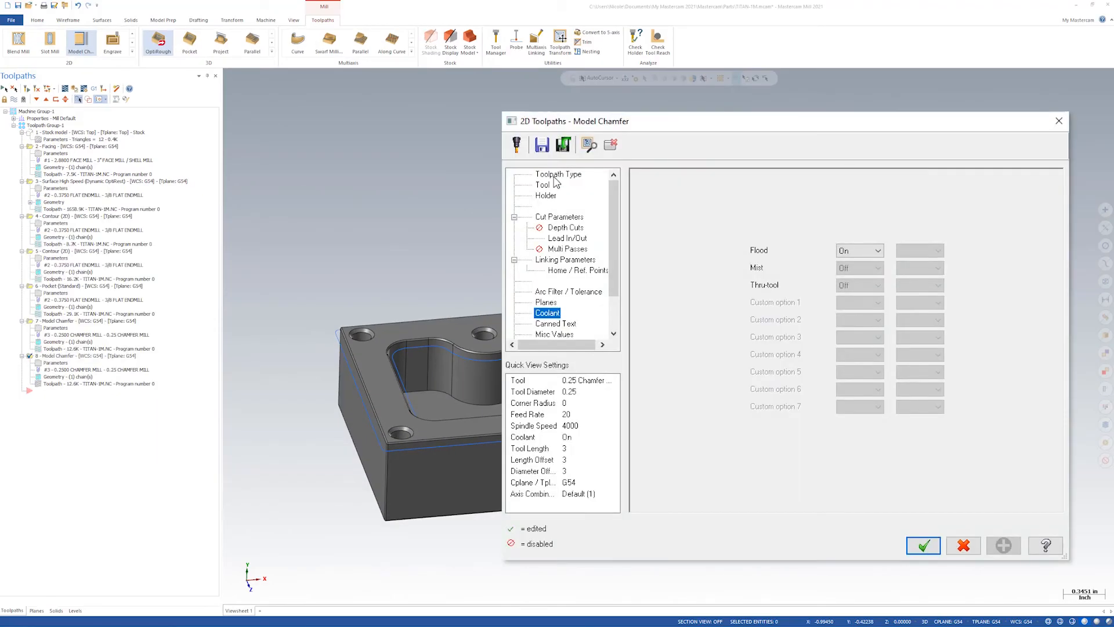
{"action": "left_click", "coordinate": [556, 176]}
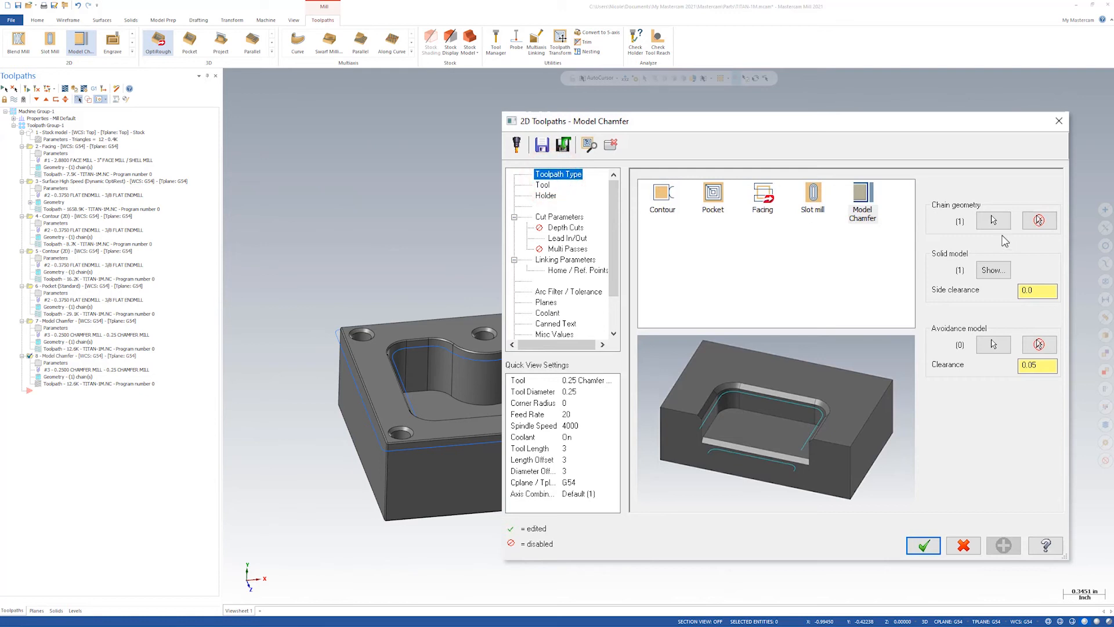
{"action": "left_click", "coordinate": [1040, 220]}
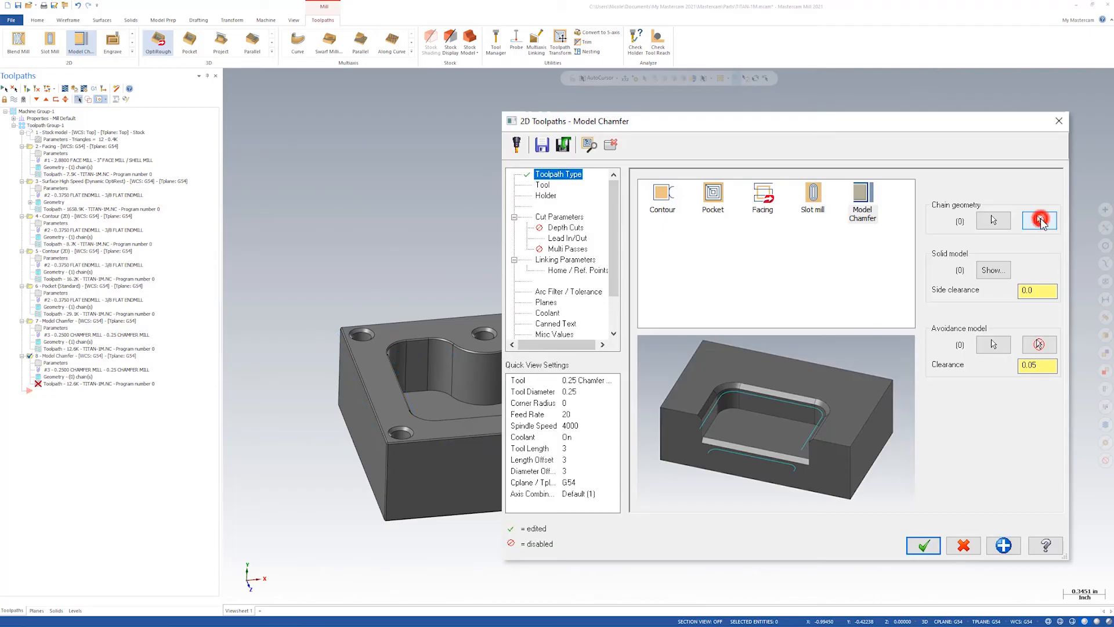
Chain the straight outer edge of the triangular notch floor on the part's front side as the chamfer geometry, using edge selection
{"action": "left_click", "coordinate": [993, 221]}
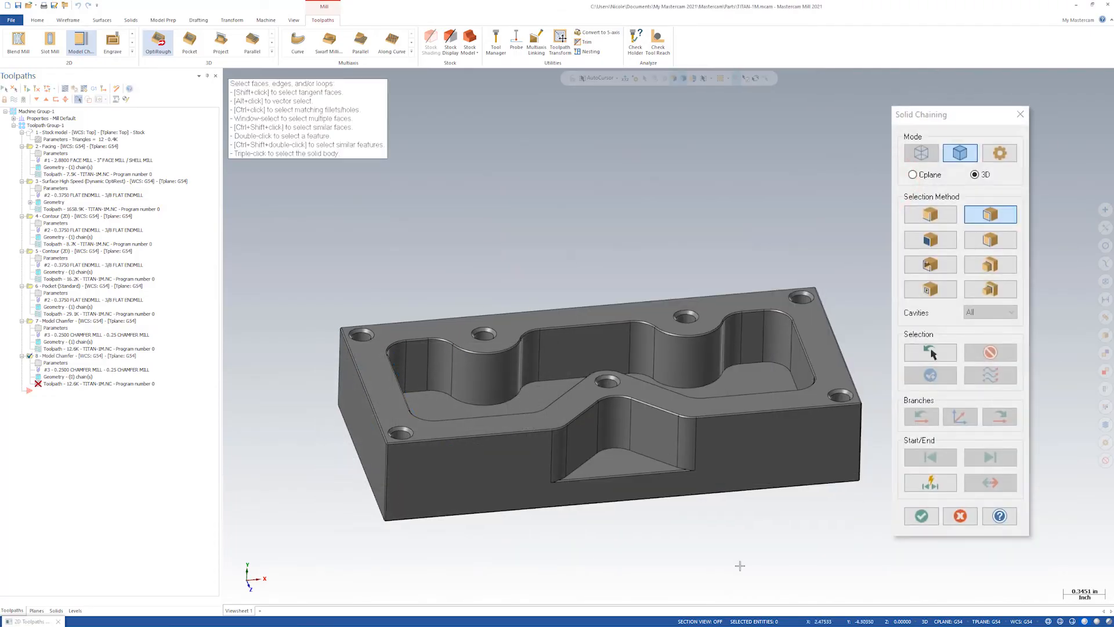
{"action": "scroll", "coordinate": [684, 567], "scroll_direction": "up", "scroll_amount": 6}
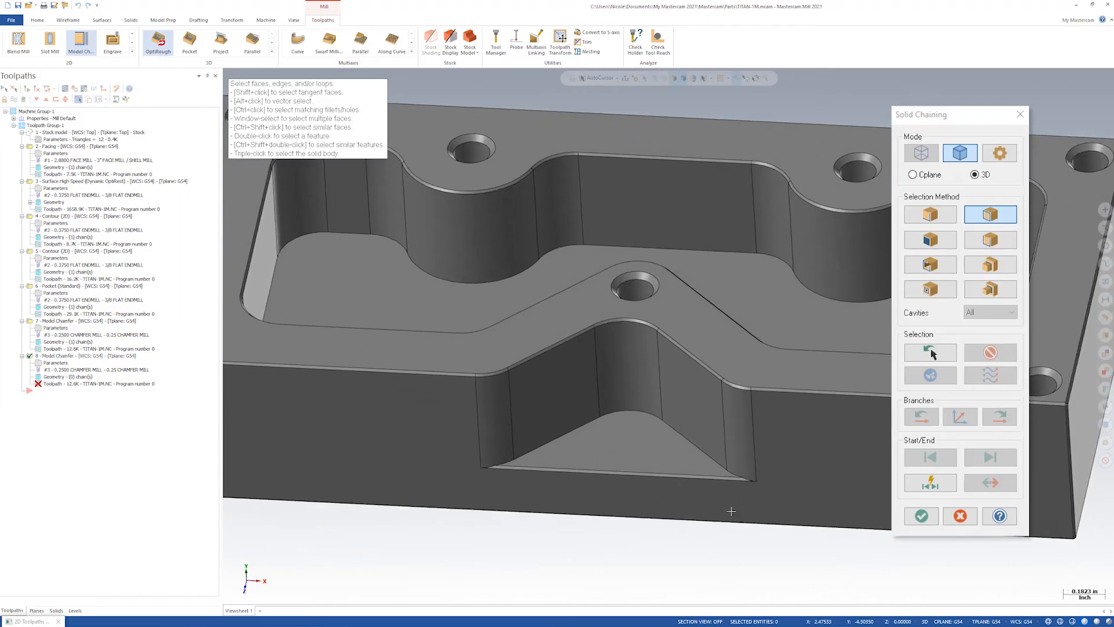
{"action": "scroll", "coordinate": [734, 497], "scroll_direction": "up", "scroll_amount": 3}
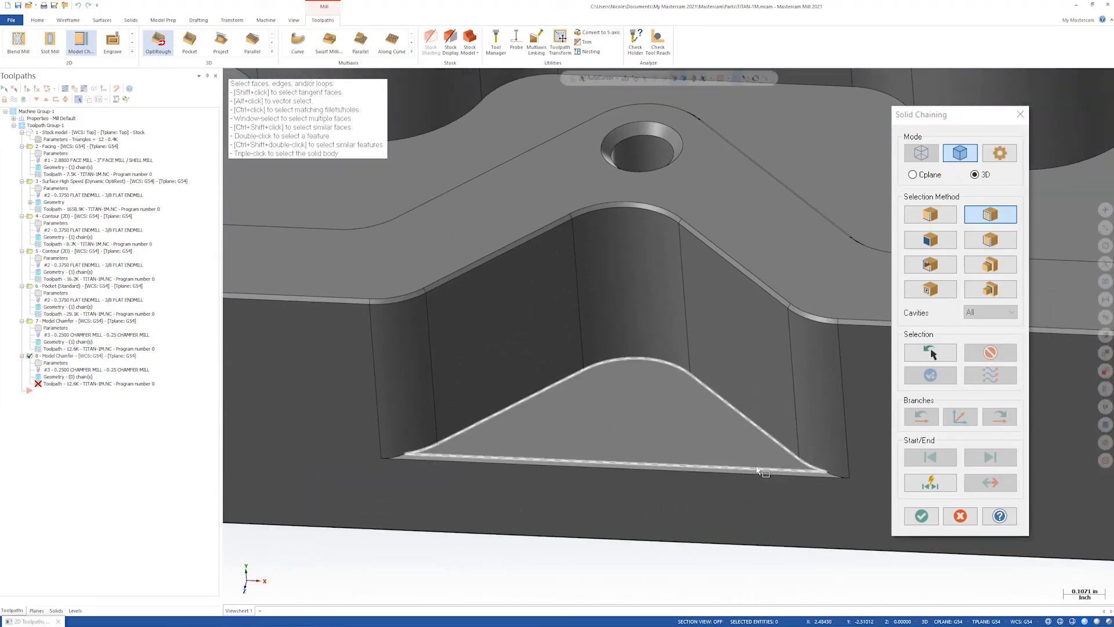
{"action": "left_click", "coordinate": [935, 216]}
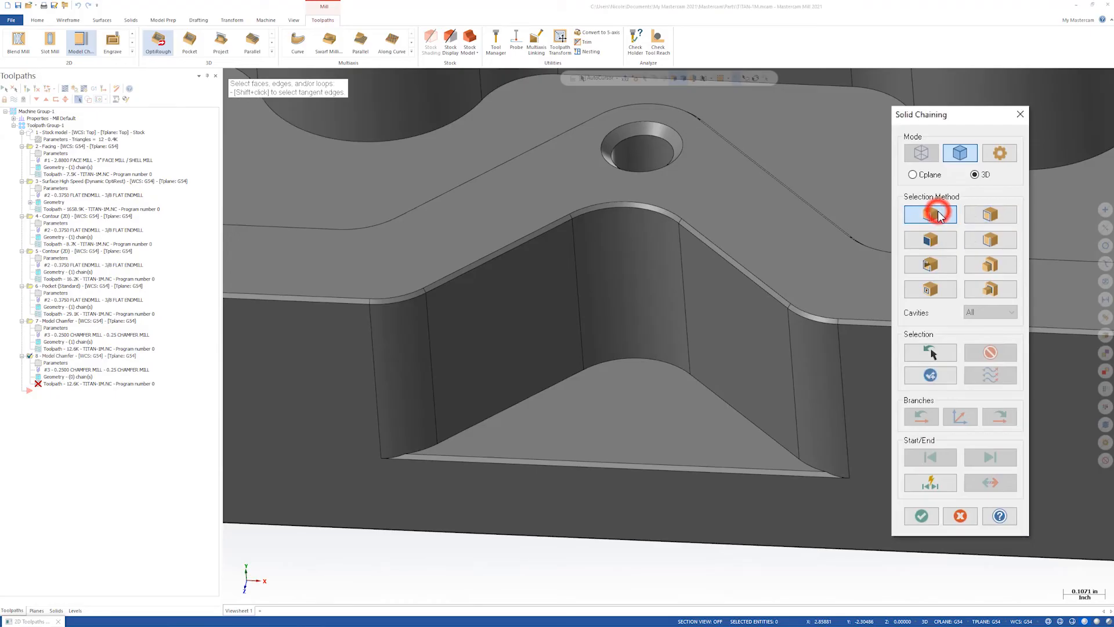
{"action": "left_click", "coordinate": [783, 472]}
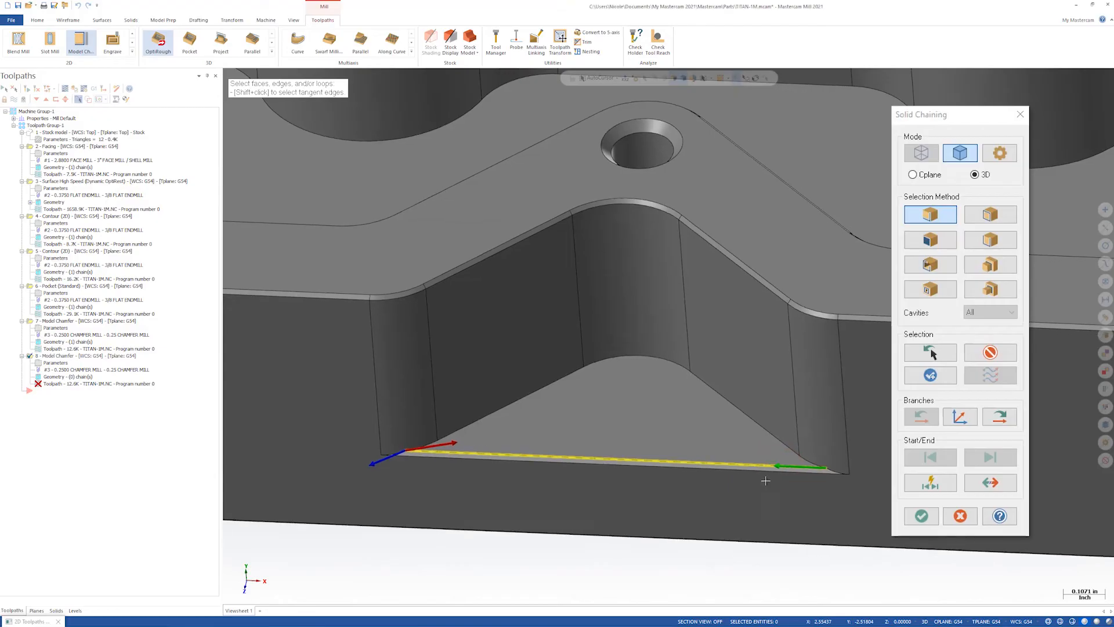
{"action": "middle_click_drag", "start_coordinate": [659, 488], "coordinate": [710, 544]}
{"action": "scroll", "coordinate": [709, 544], "scroll_direction": "down", "scroll_amount": 5}
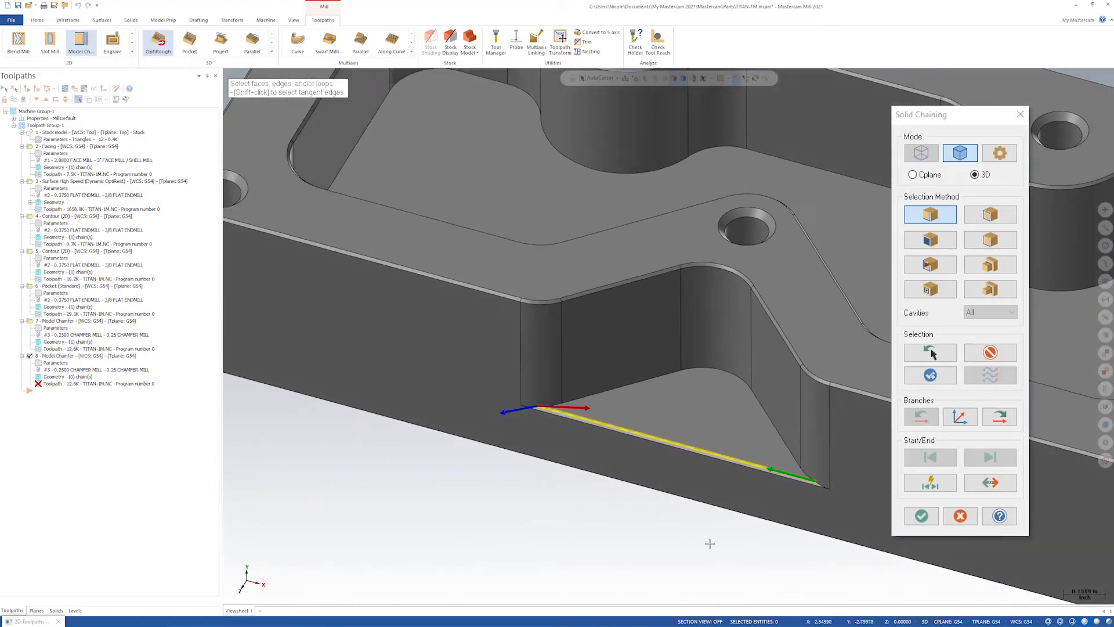
{"action": "left_click", "coordinate": [922, 516]}
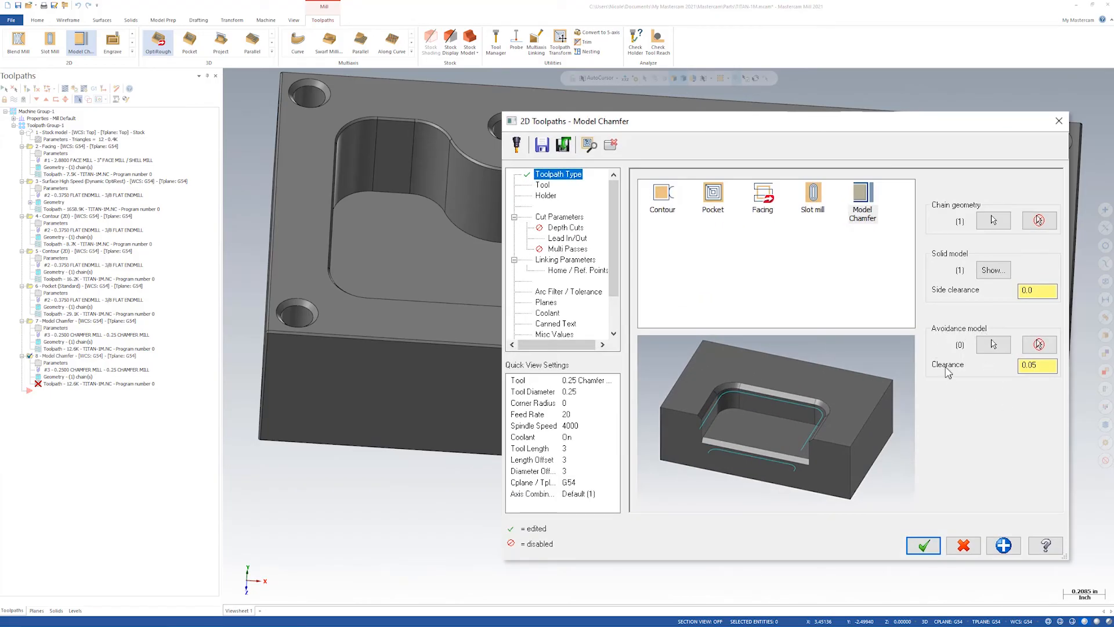
Set the avoidance model clearance to 0.03 and the chamfer's bottom offset to 0.09
{"action": "double_click", "coordinate": [1038, 367]}
{"action": "type", "text": ".03"}
{"action": "left_click", "coordinate": [541, 185]}
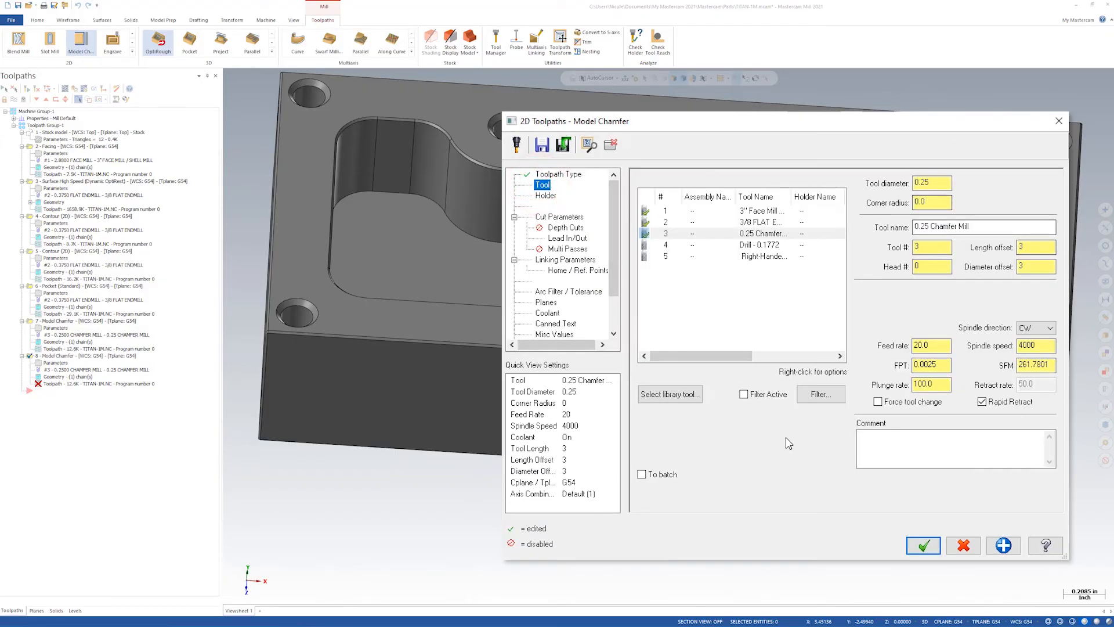
{"action": "left_click", "coordinate": [556, 217]}
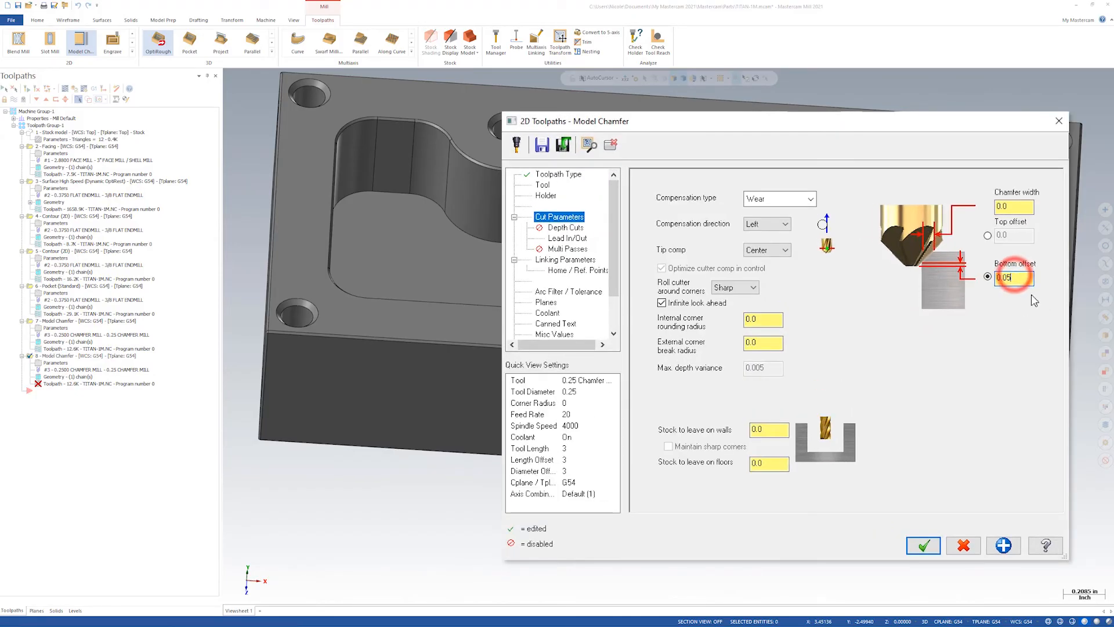
{"action": "key", "text": "BackSpace"}
{"action": "type", "text": "9"}
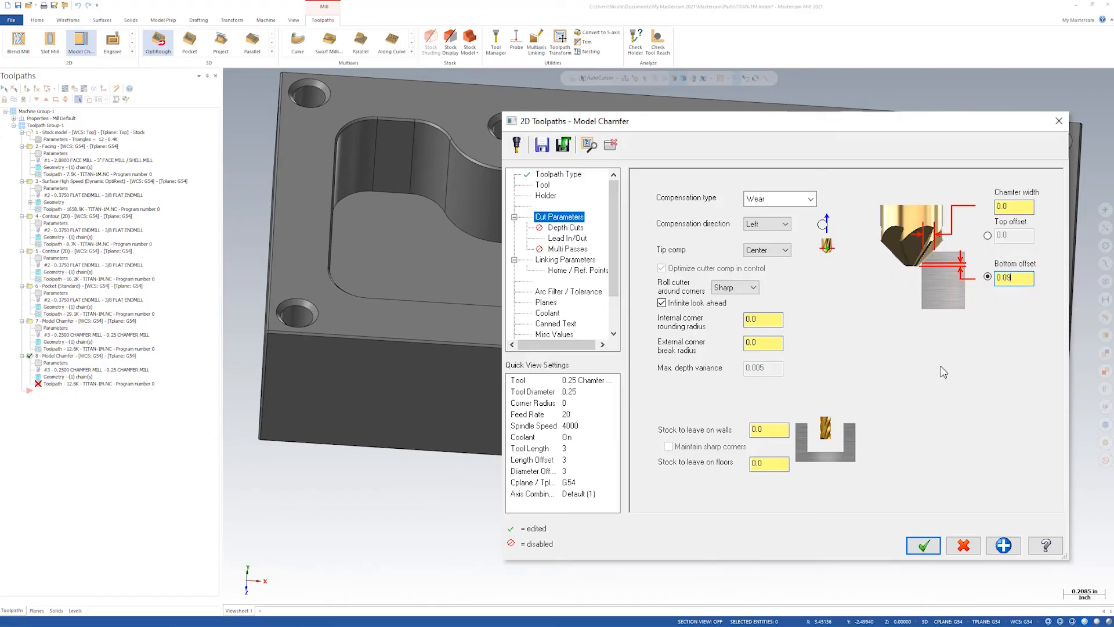
Review the lead in/out, linking, planes and coolant settings, and accept the copied chamfer's parameters
{"action": "left_click", "coordinate": [573, 239]}
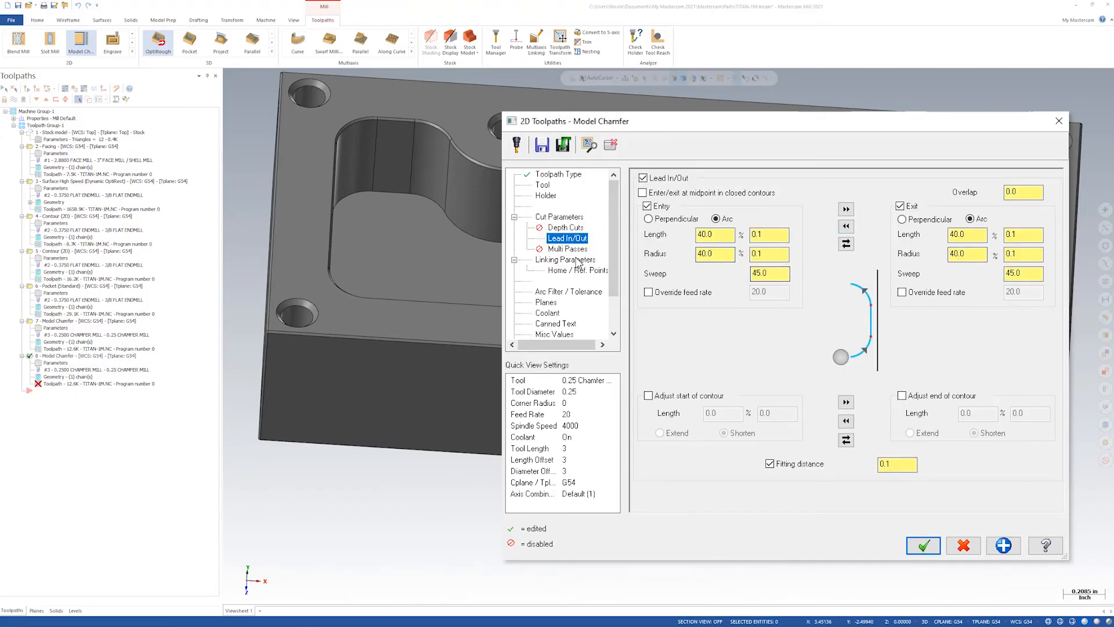
{"action": "left_click", "coordinate": [568, 260]}
{"action": "left_click", "coordinate": [549, 303]}
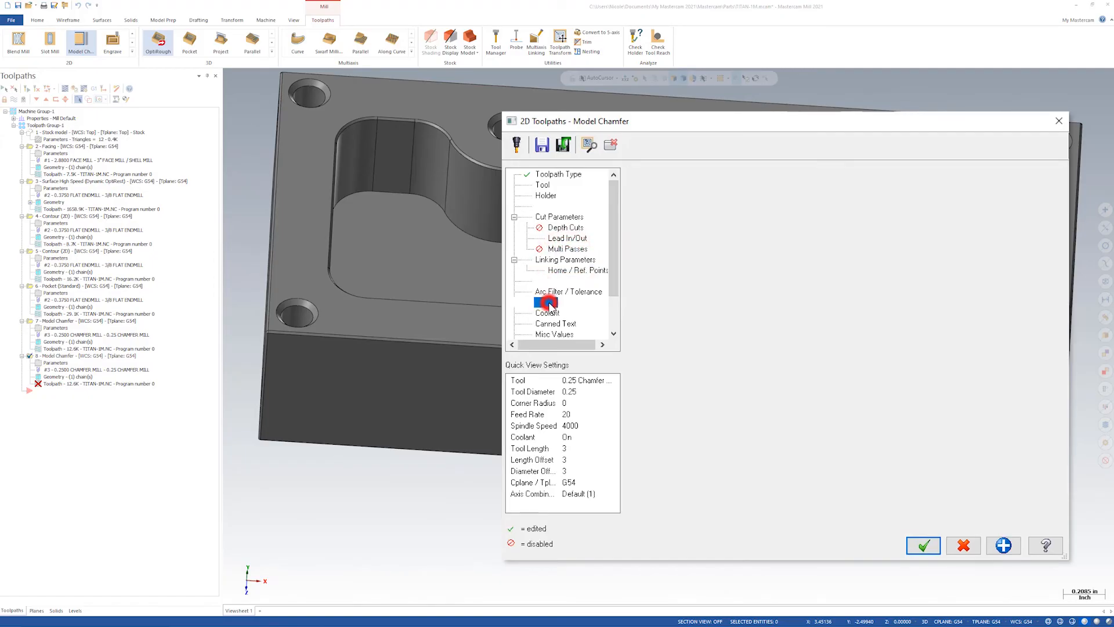
{"action": "left_click", "coordinate": [551, 315]}
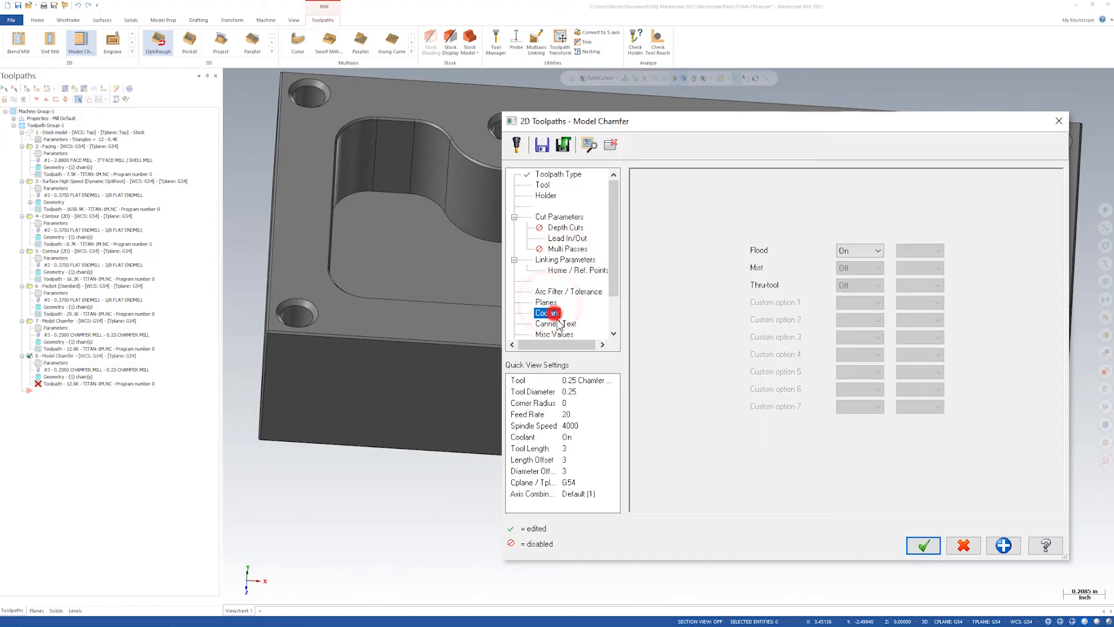
{"action": "left_click", "coordinate": [924, 547]}
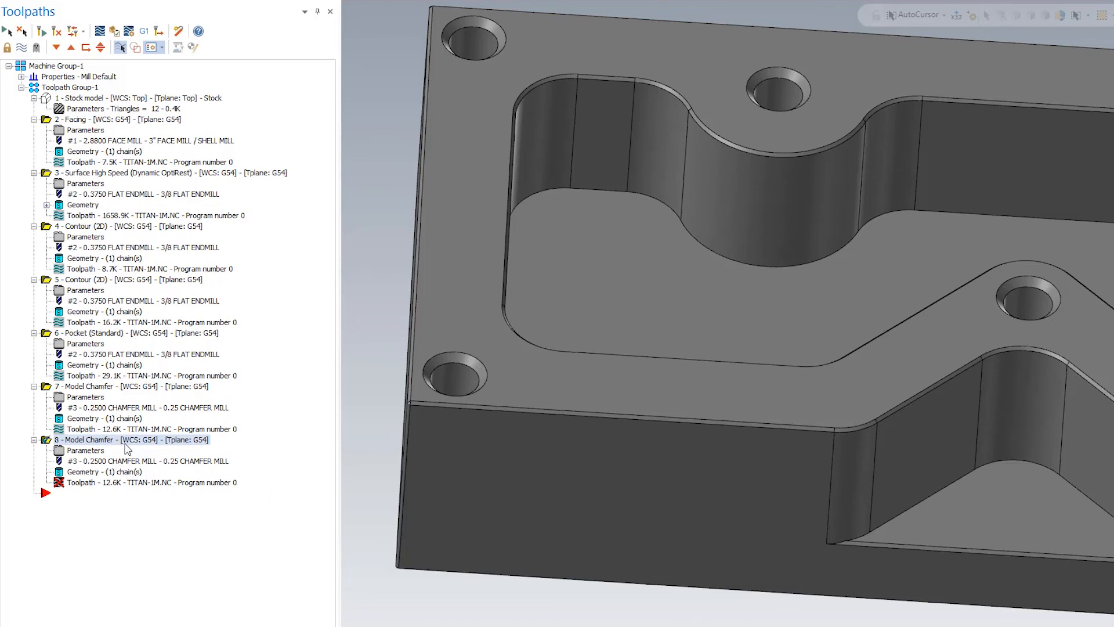
Regenerate the copied chamfer operation and examine its toolpath along the notch's lower edge
{"action": "left_click", "coordinate": [41, 32]}
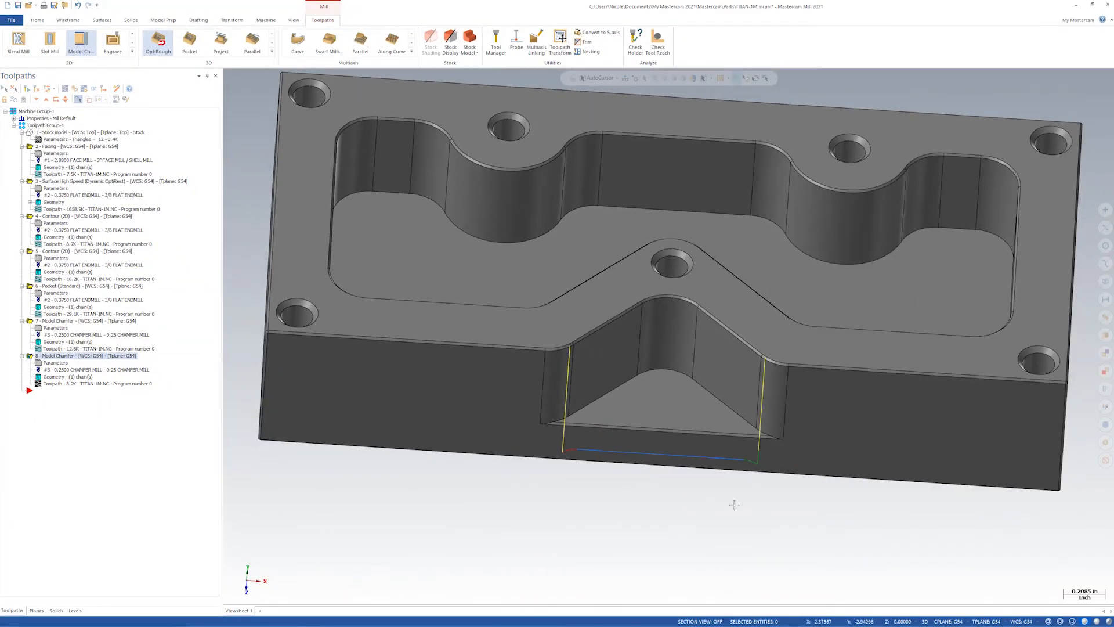
{"action": "middle_click_drag", "start_coordinate": [792, 489], "coordinate": [814, 456]}
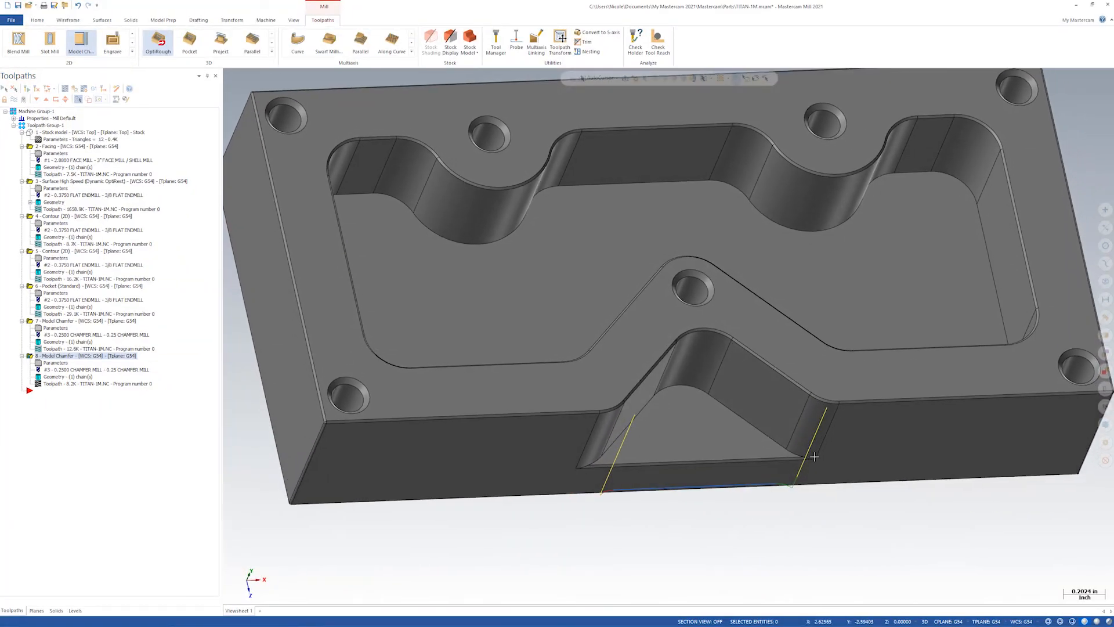
{"action": "scroll", "coordinate": [791, 492], "scroll_direction": "up", "scroll_amount": 1}
{"action": "middle_click_drag", "start_coordinate": [790, 493], "coordinate": [802, 486]}
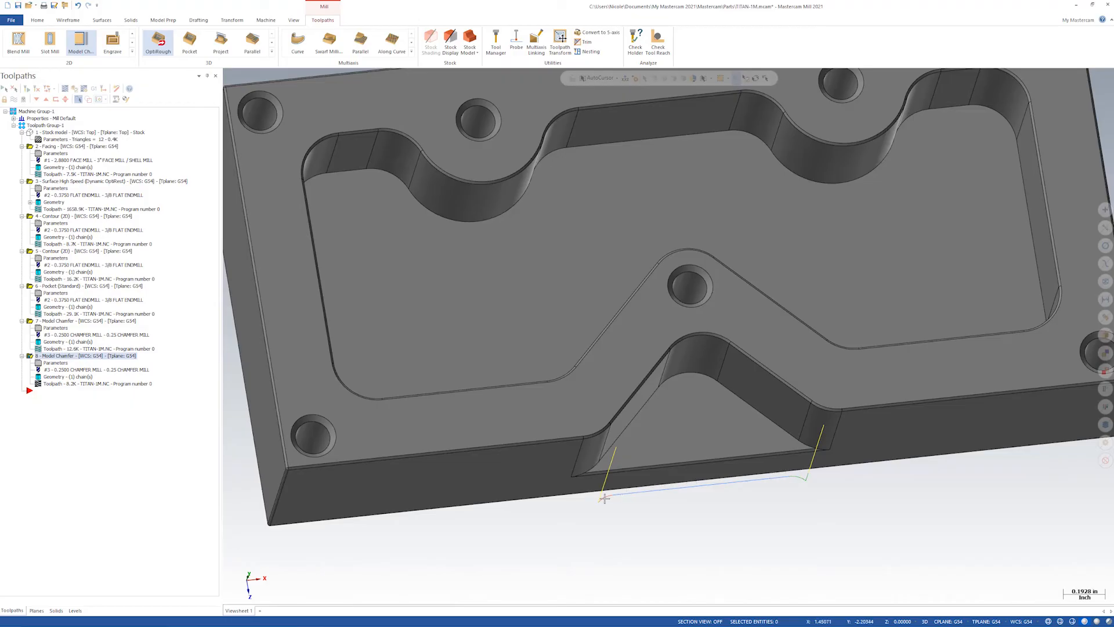
{"action": "middle_click_drag", "start_coordinate": [615, 474], "coordinate": [616, 452]}
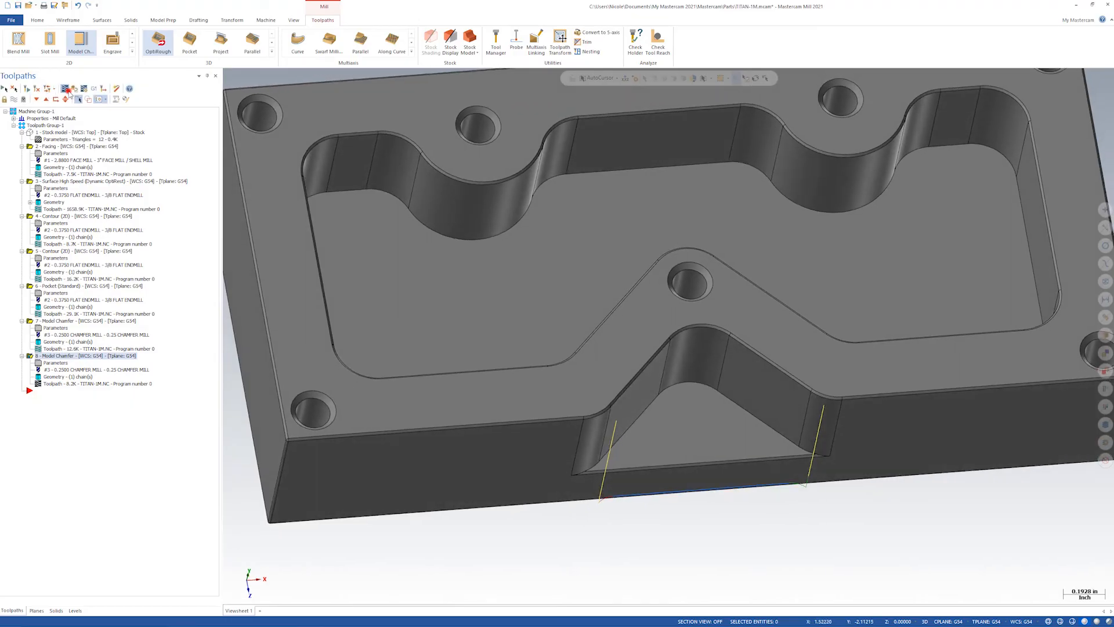
Backplot the notch chamfer operation and step the tool forward through its plunge and lead-in beside the part
{"action": "left_click", "coordinate": [68, 90]}
{"action": "middle_click_drag", "start_coordinate": [372, 232], "coordinate": [449, 188]}
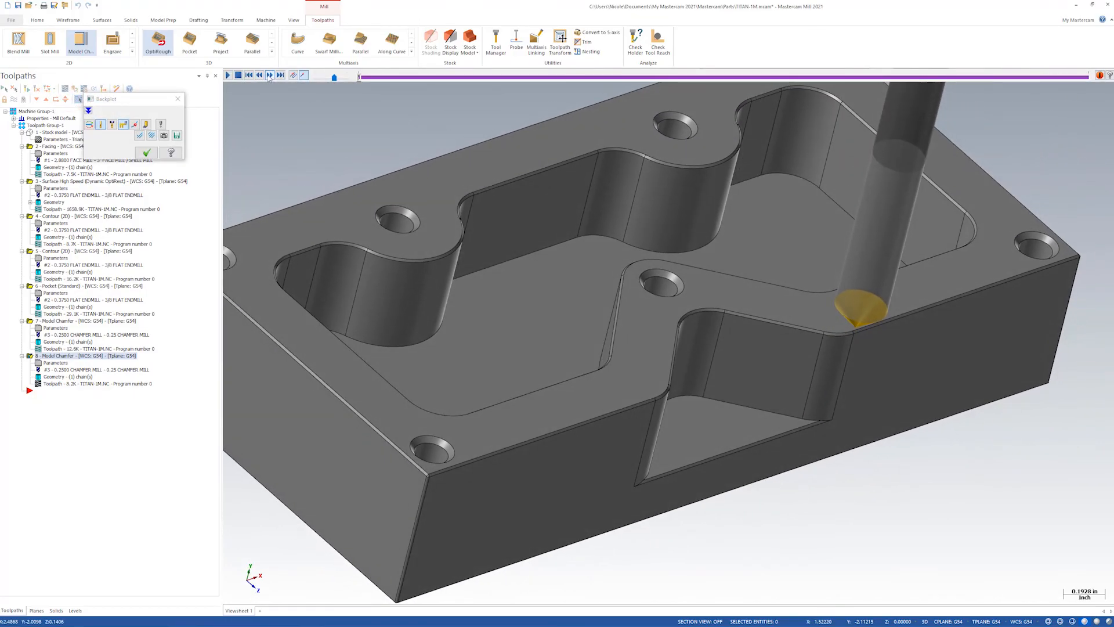
{"action": "left_click", "coordinate": [271, 76]}
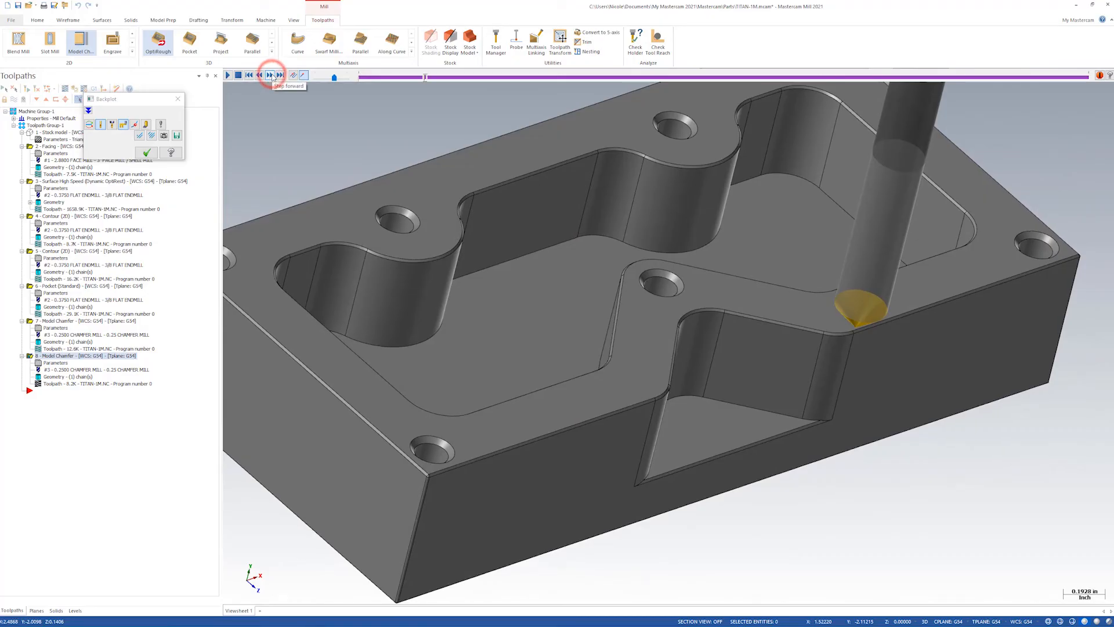
{"action": "left_click", "coordinate": [272, 76]}
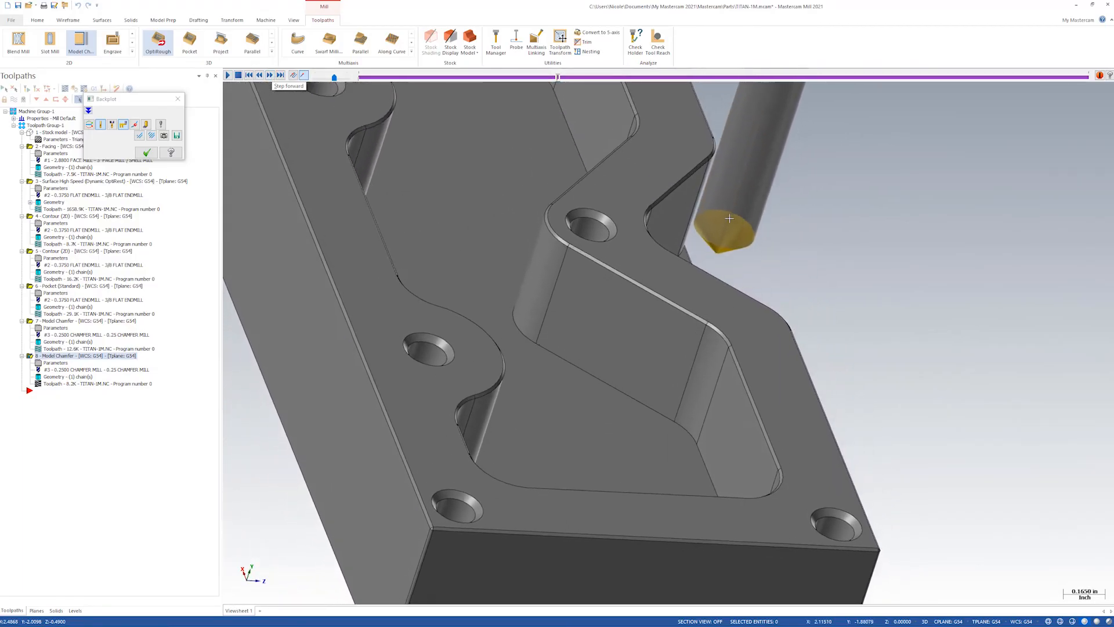
{"action": "left_click", "coordinate": [271, 76]}
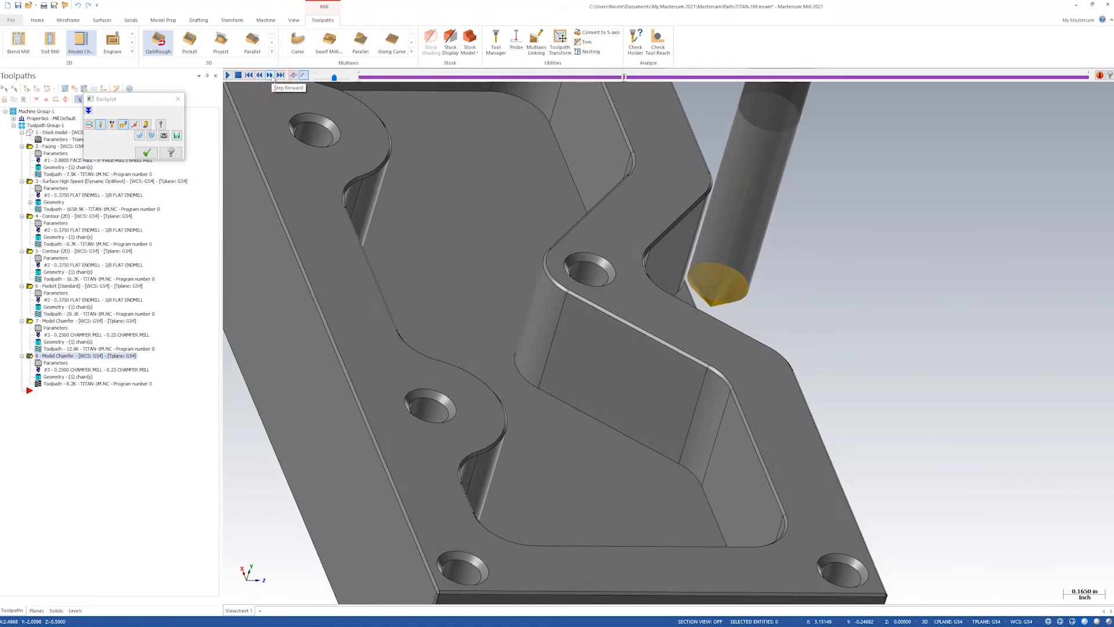
{"action": "left_click", "coordinate": [271, 76]}
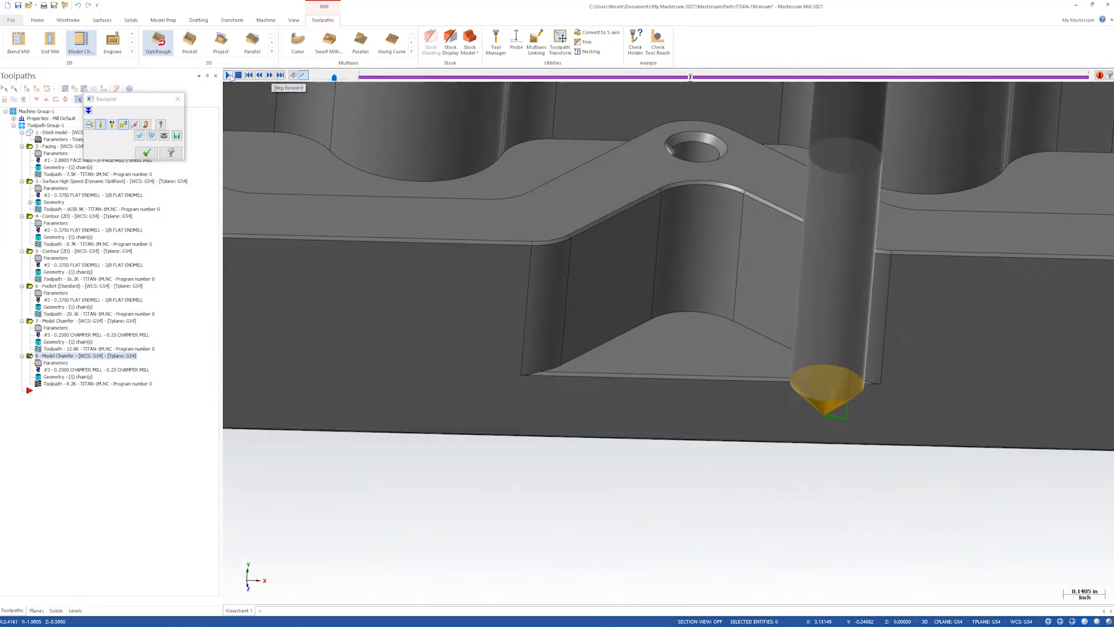
Play the backplot along the notch edge, pausing it to inspect the chamfer mill, and close the simulation
{"action": "left_click", "coordinate": [228, 75]}
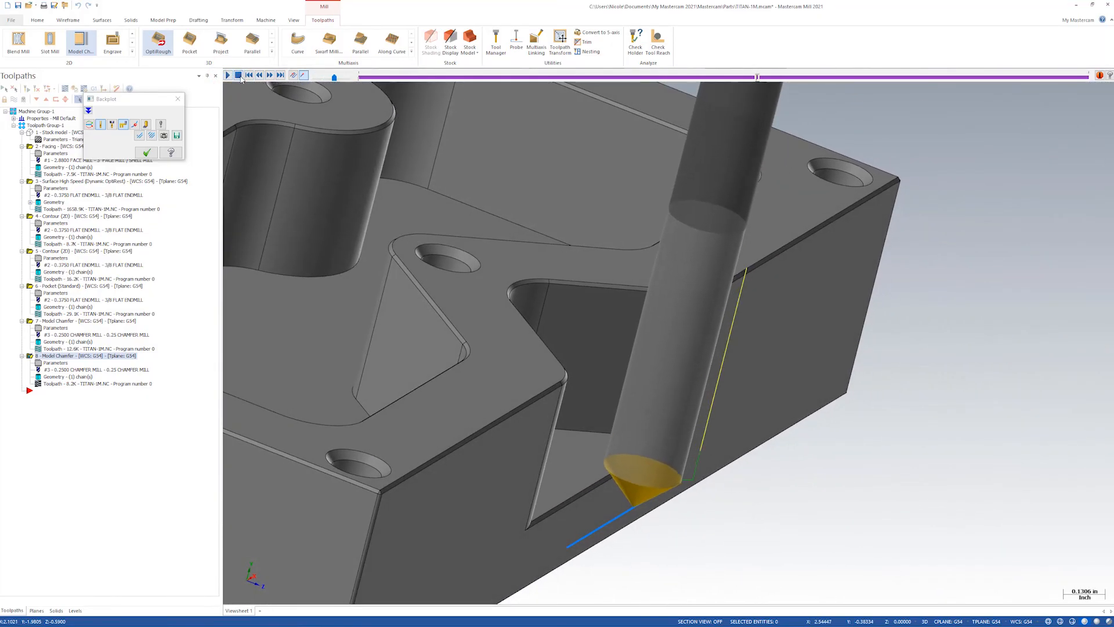
{"action": "left_click", "coordinate": [239, 76]}
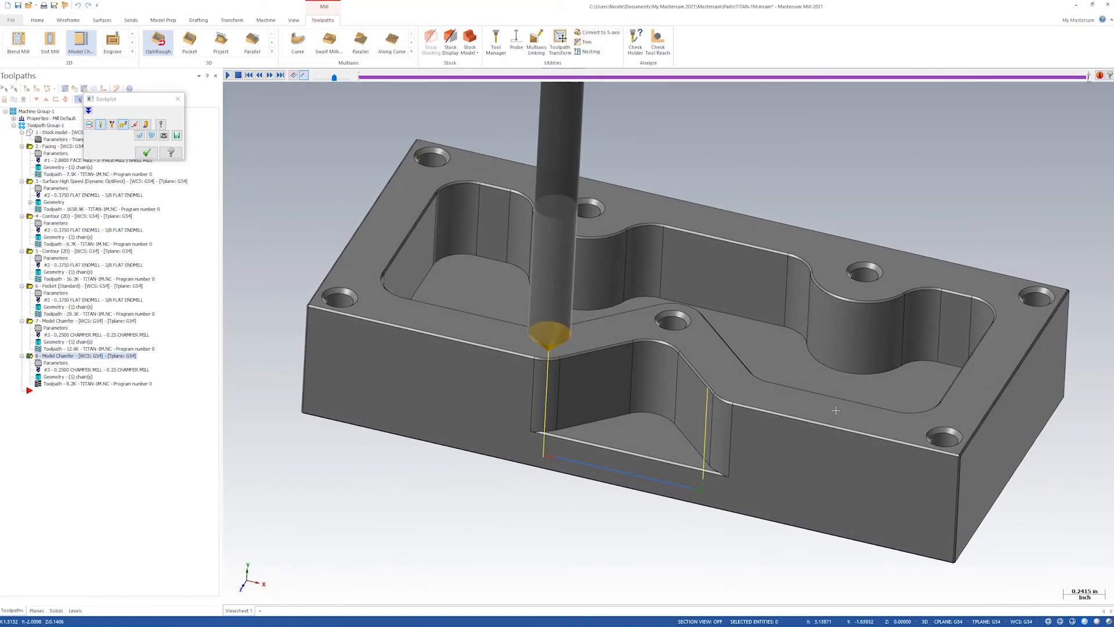
{"action": "middle_click_drag", "start_coordinate": [615, 371], "coordinate": [686, 366]}
{"action": "scroll", "coordinate": [650, 436], "scroll_direction": "down", "scroll_amount": 2}
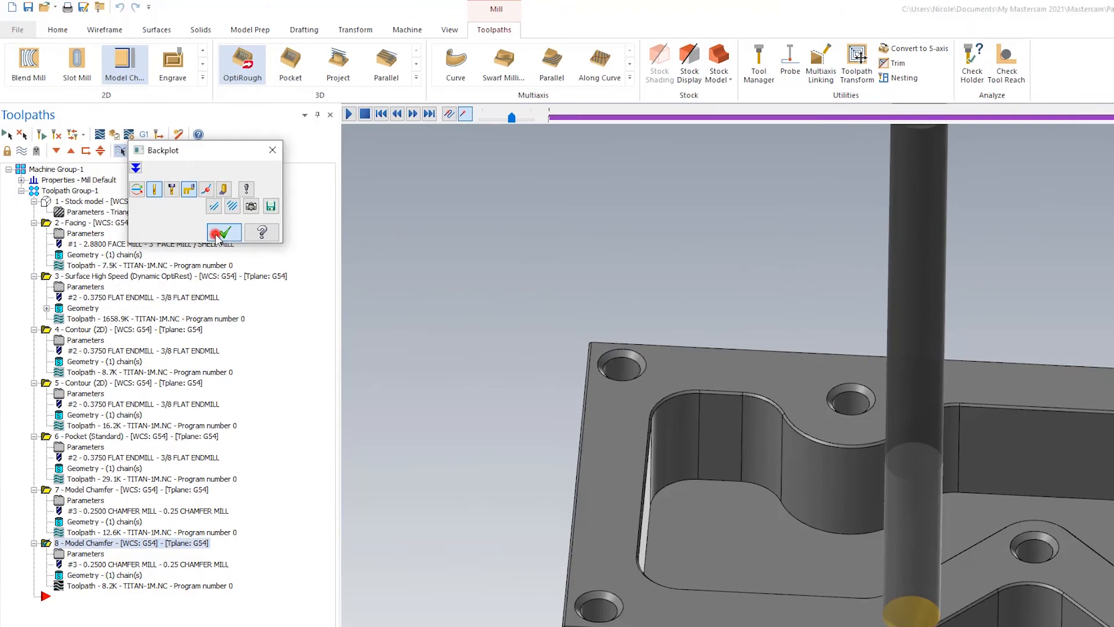
{"action": "left_click", "coordinate": [146, 152]}
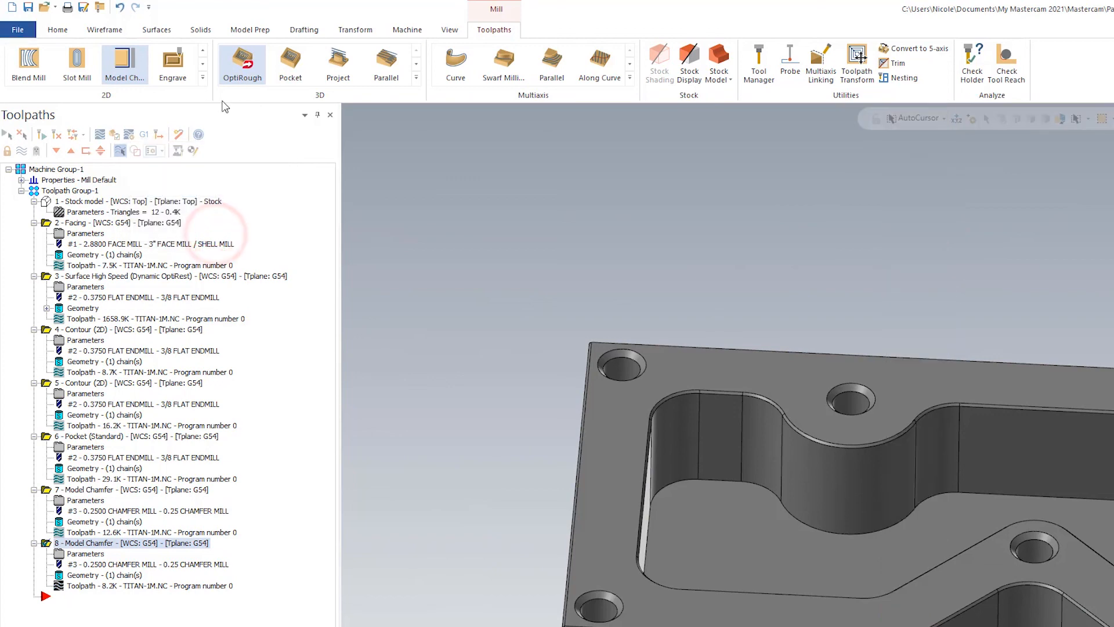
Start a Chamfer Drill toolpath and select the upper edges of all seven top-face holes, beginning at the front-left corner hole
{"action": "left_click", "coordinate": [204, 80]}
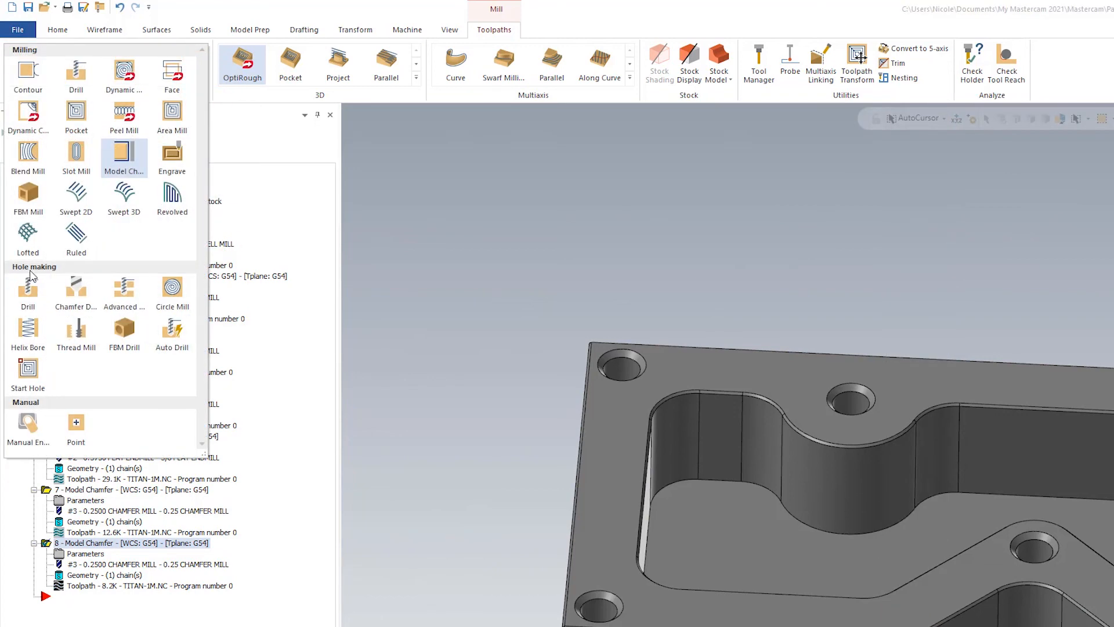
{"action": "left_click", "coordinate": [78, 295]}
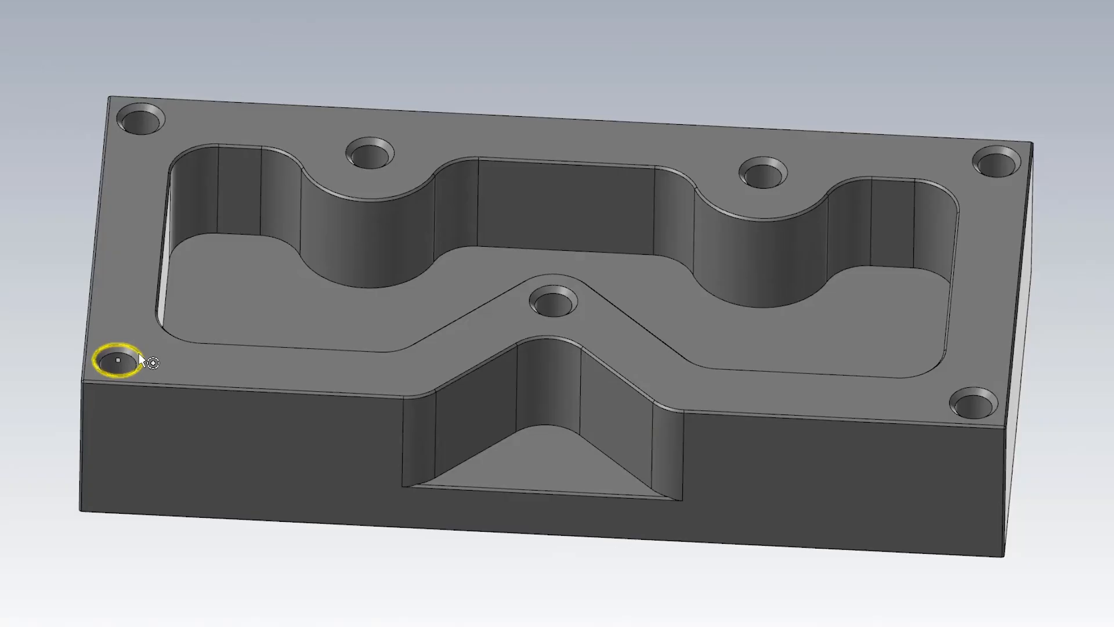
{"action": "left_click", "coordinate": [138, 353]}
{"action": "left_click", "coordinate": [164, 118]}
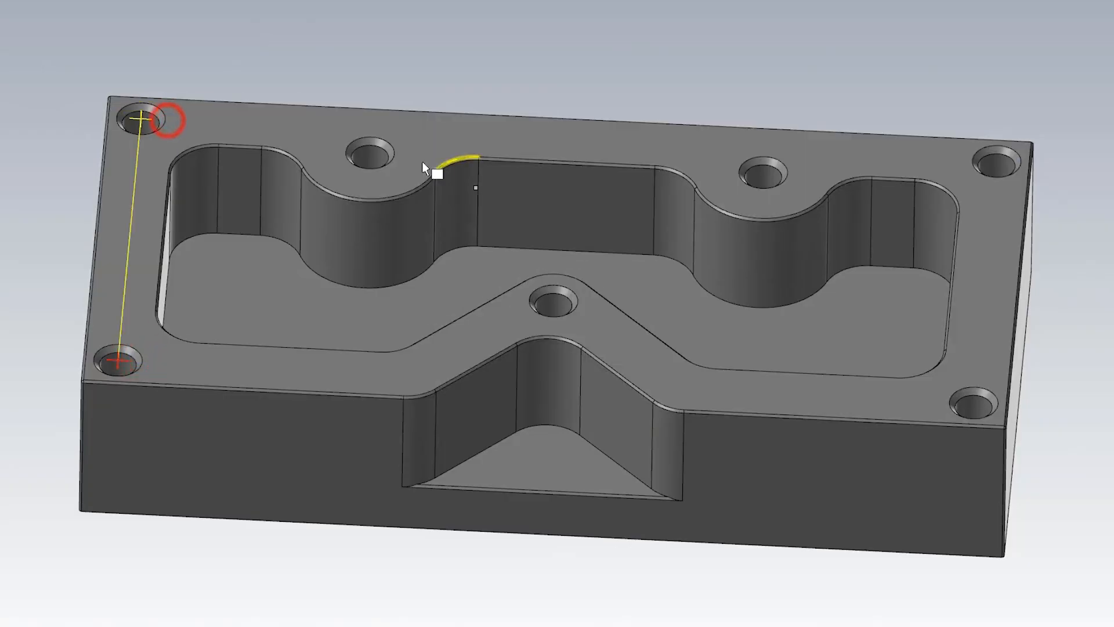
{"action": "left_click", "coordinate": [397, 151]}
{"action": "left_click", "coordinate": [562, 283]}
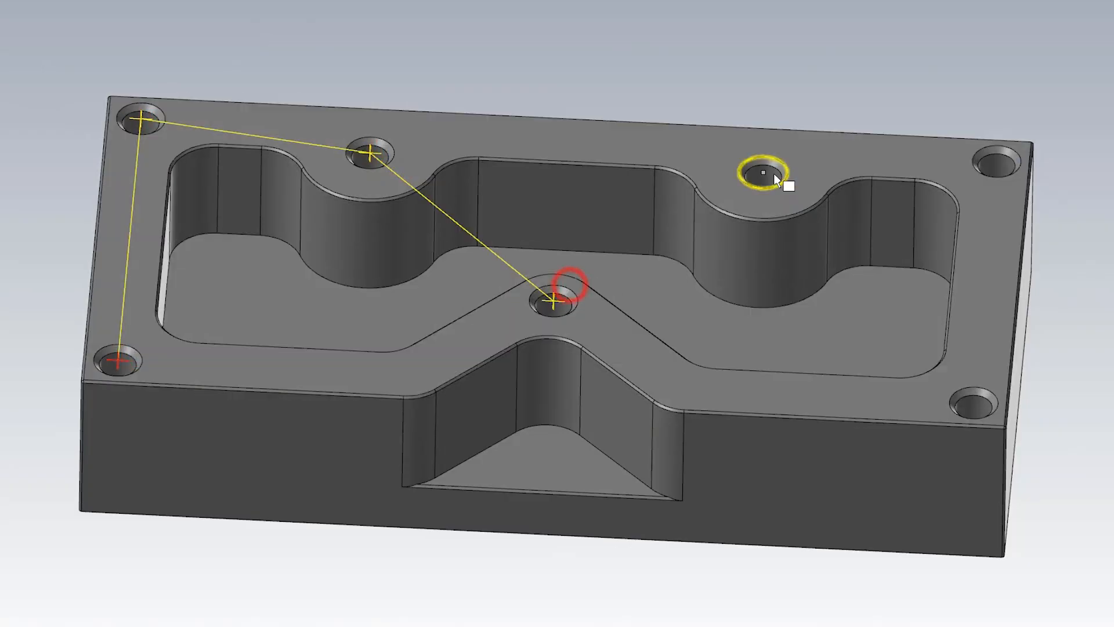
{"action": "left_click", "coordinate": [785, 167]}
{"action": "left_click", "coordinate": [1022, 156]}
{"action": "left_click", "coordinate": [998, 398]}
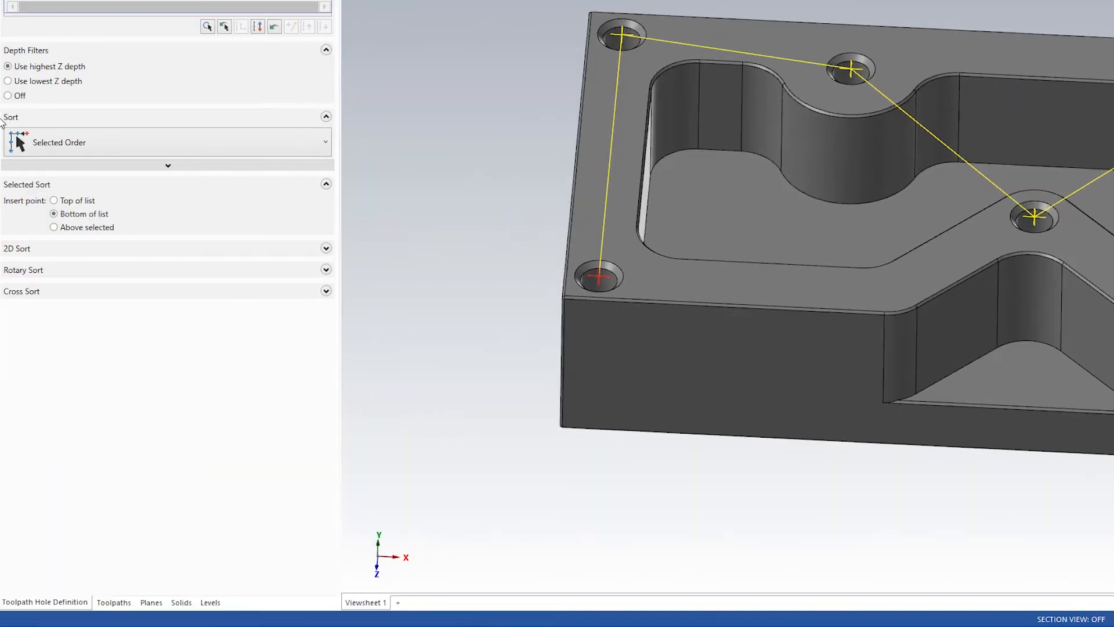
Review the hole sorting patterns, keep Selected Order, and accept the hole definition
{"action": "left_click", "coordinate": [122, 144]}
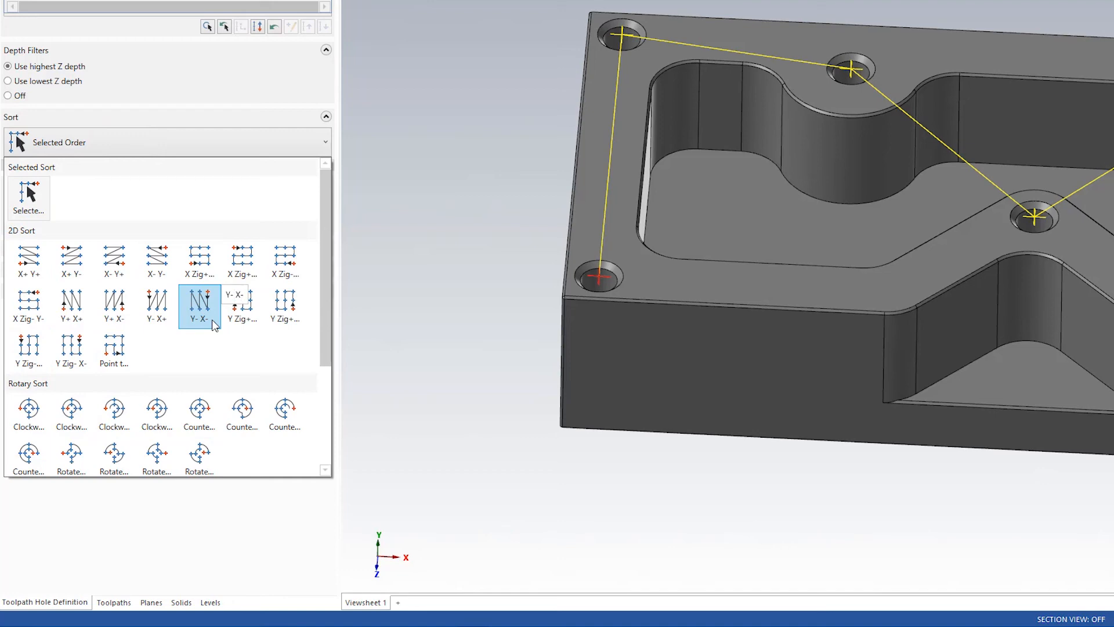
{"action": "left_click", "coordinate": [211, 144]}
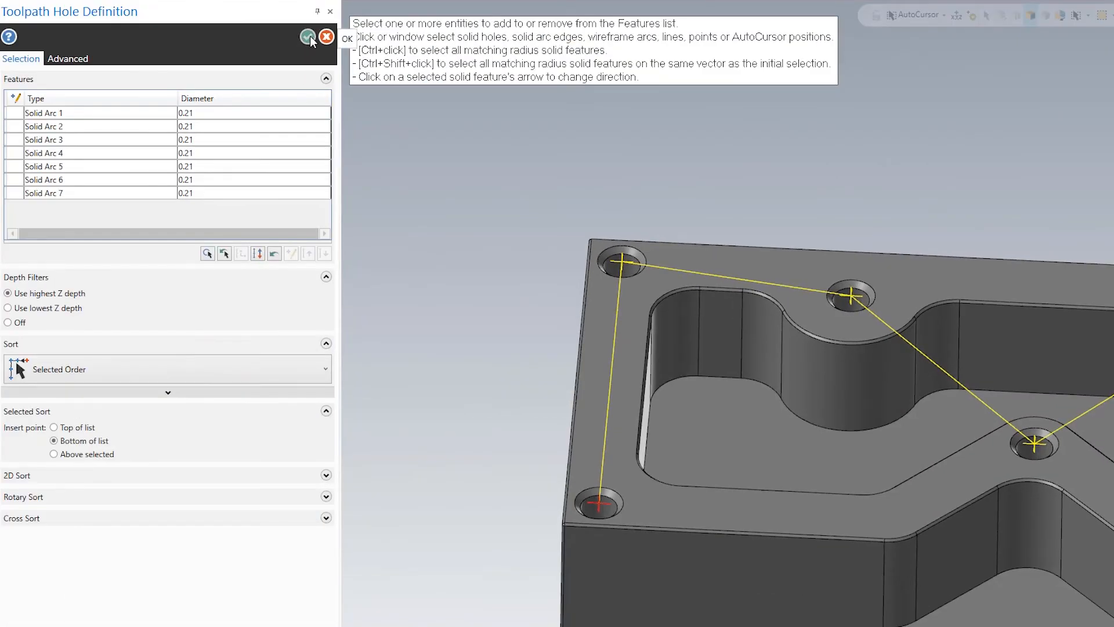
{"action": "left_click", "coordinate": [311, 39]}
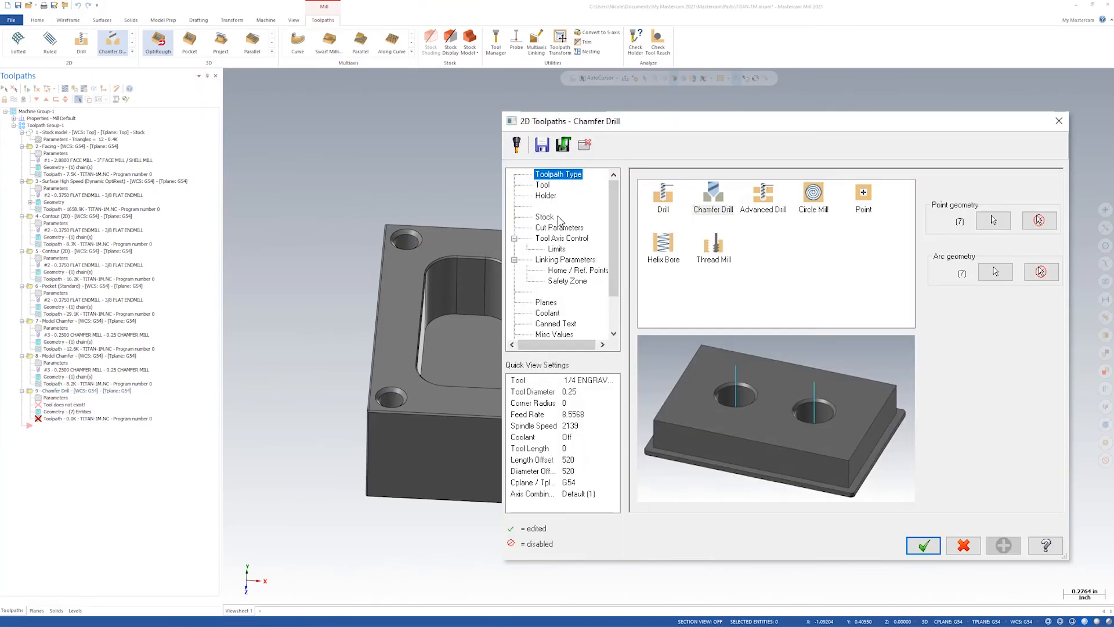
Assign tool 3, the 0.25 Chamfer Mill, to the chamfer drill operation with feed and plunge rates of 20
{"action": "left_click", "coordinate": [543, 185]}
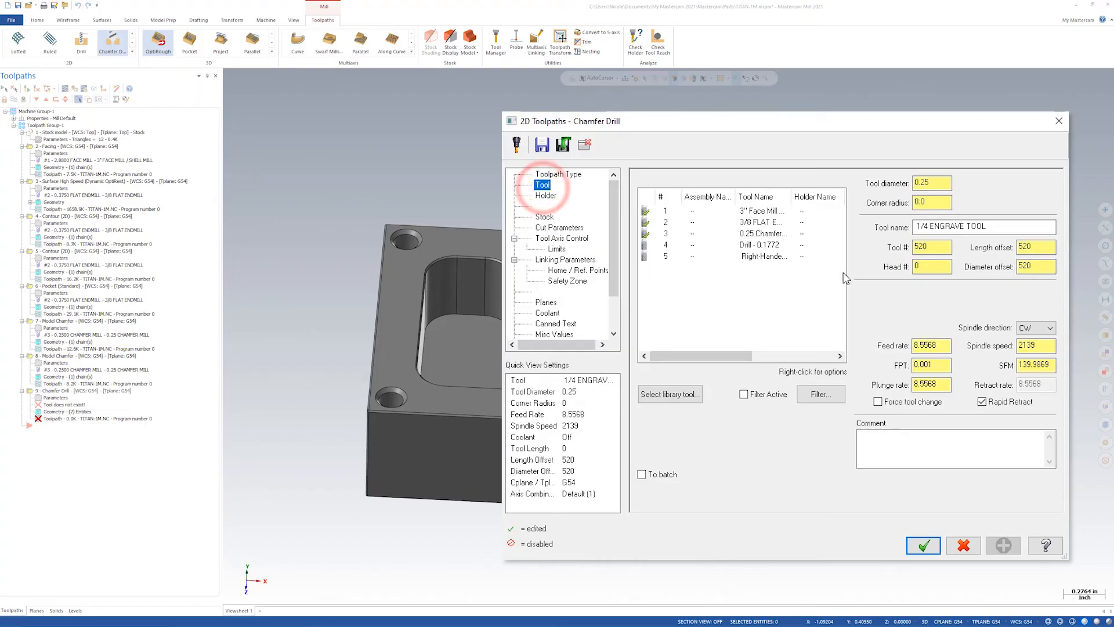
{"action": "left_click", "coordinate": [766, 234]}
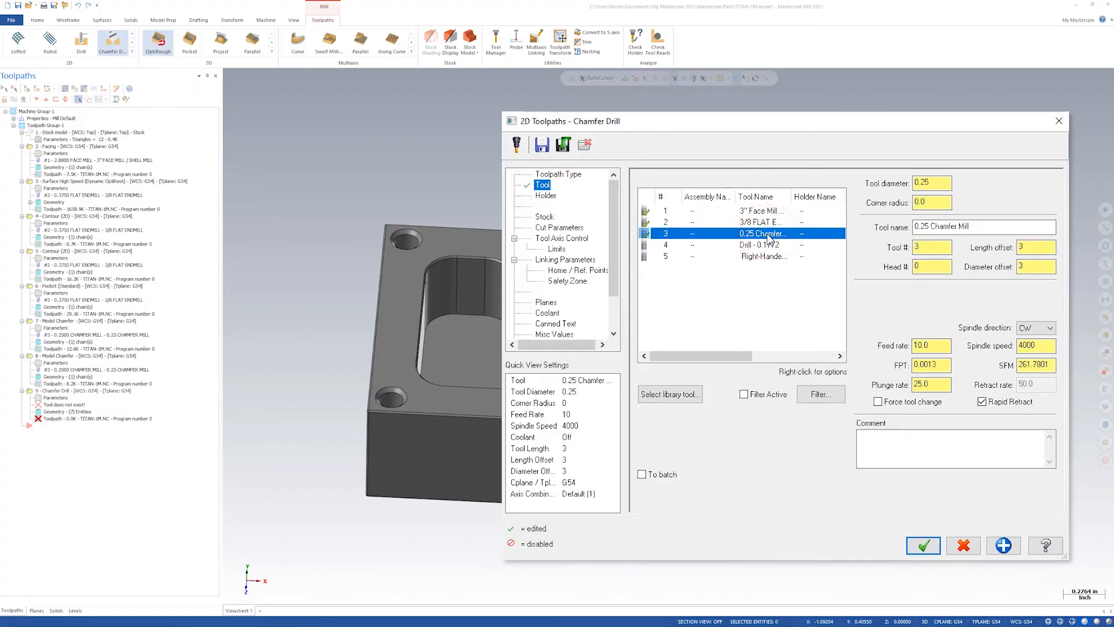
{"action": "double_click", "coordinate": [947, 344]}
{"action": "type", "text": "20"}
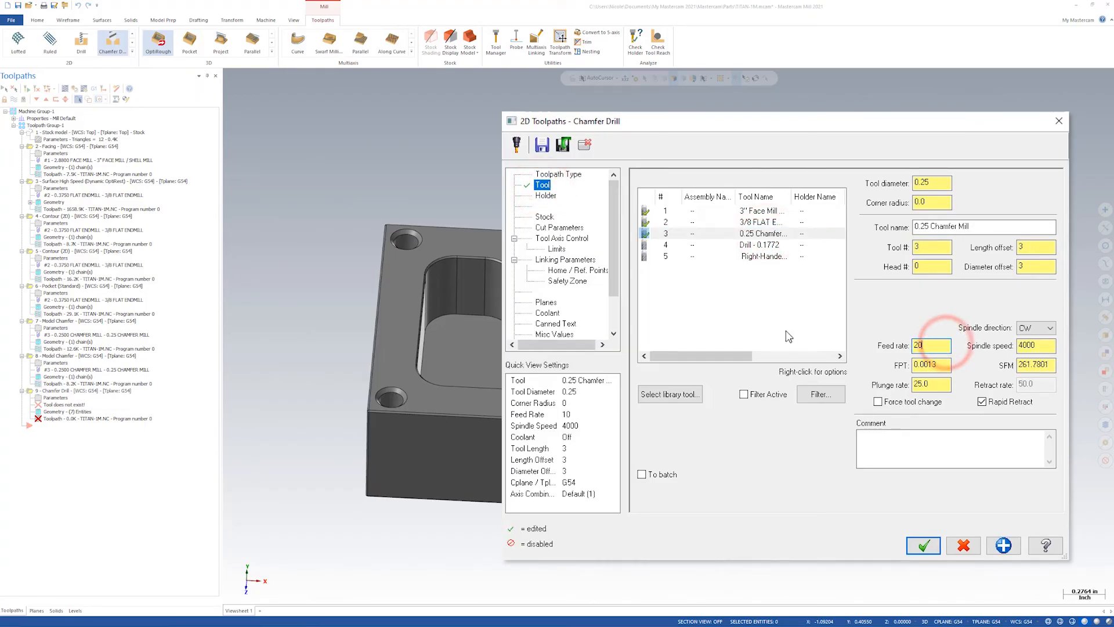
{"action": "double_click", "coordinate": [929, 384]}
{"action": "type", "text": "20"}
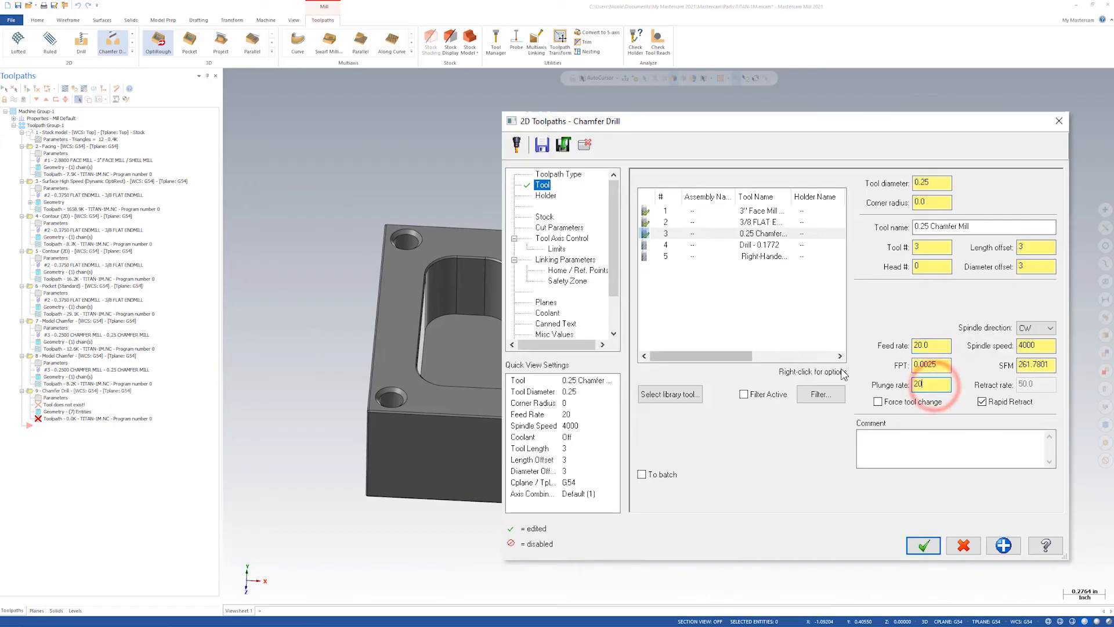
{"action": "left_click", "coordinate": [1039, 344]}
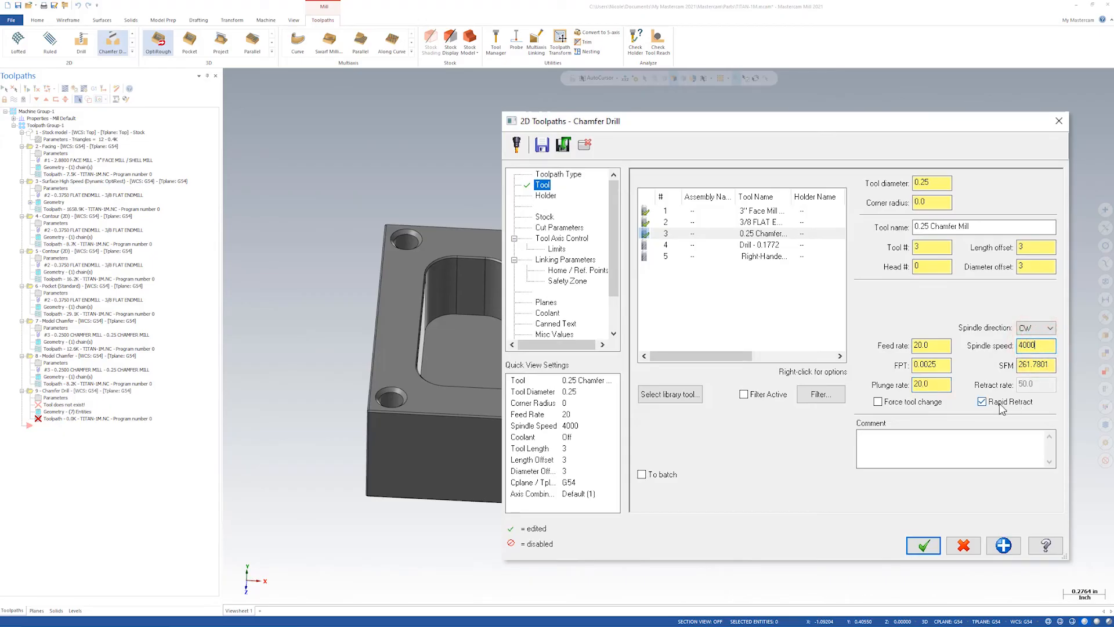
Review the chamfer drill's stock, cut parameter, tool axis control and axis limit settings
{"action": "left_click", "coordinate": [545, 217]}
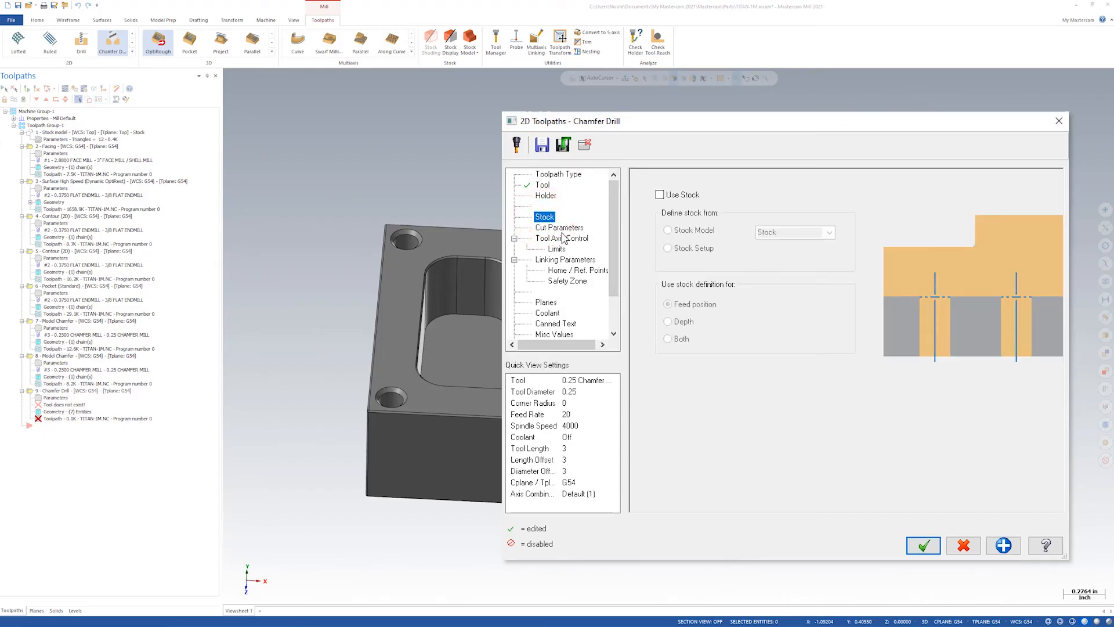
{"action": "left_click", "coordinate": [561, 230]}
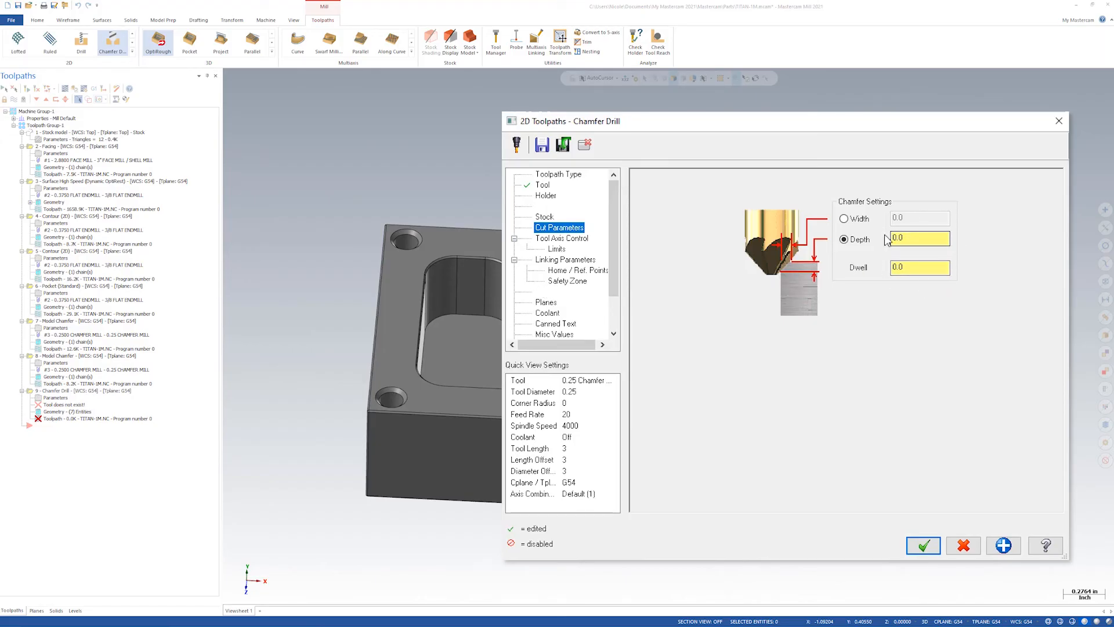
{"action": "left_click", "coordinate": [559, 239]}
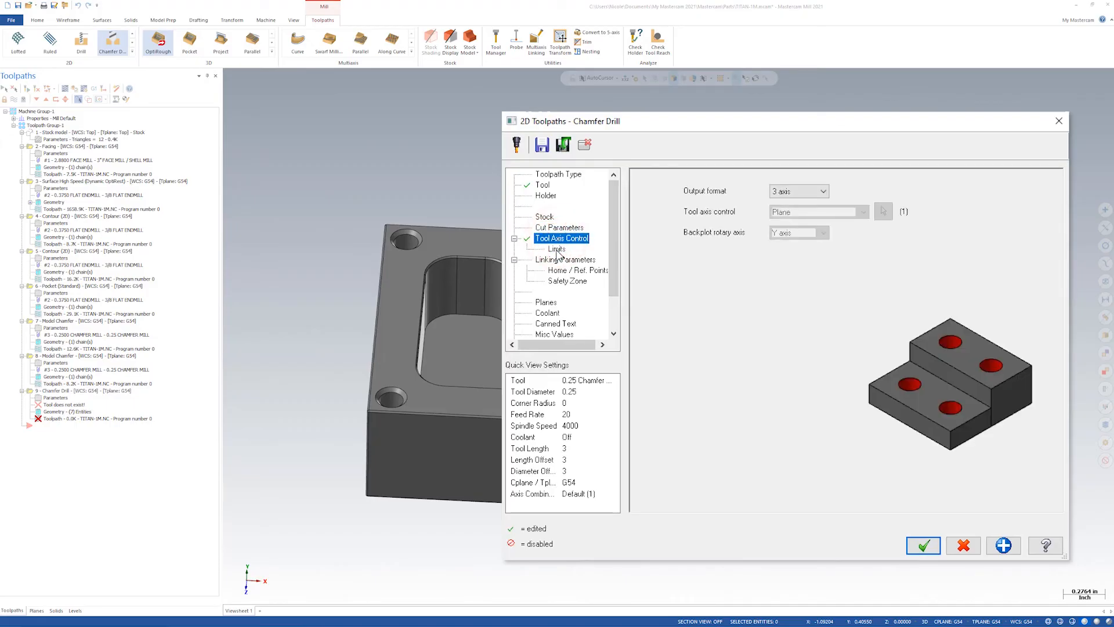
{"action": "left_click", "coordinate": [556, 250]}
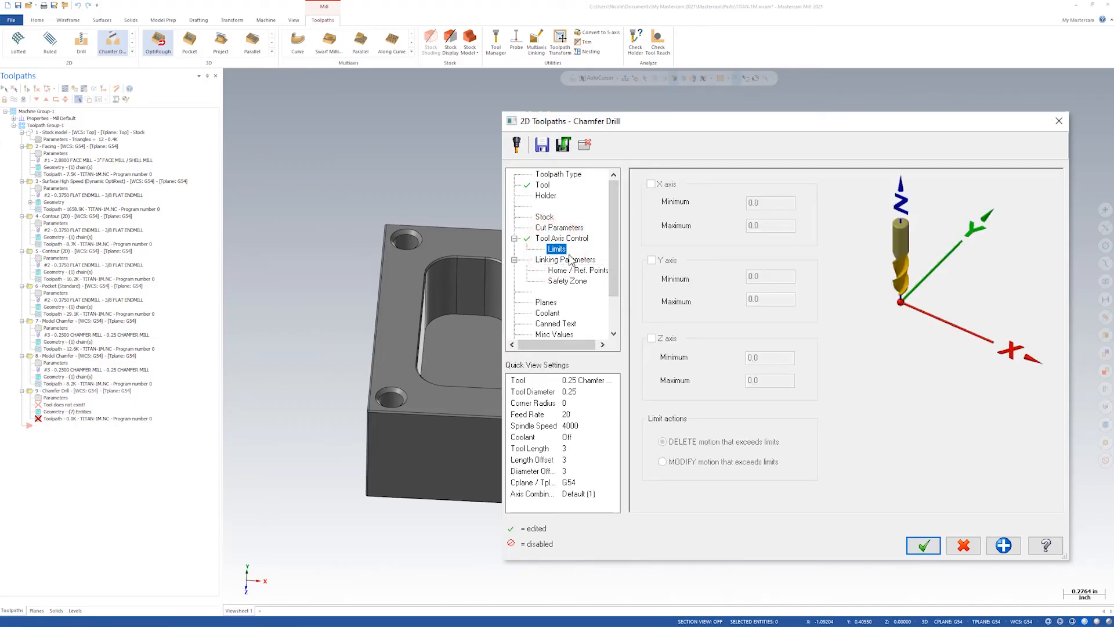
Make the chamfer drill's clearance and retract heights absolute, and set the clearance to 0.2
{"action": "left_click", "coordinate": [576, 260]}
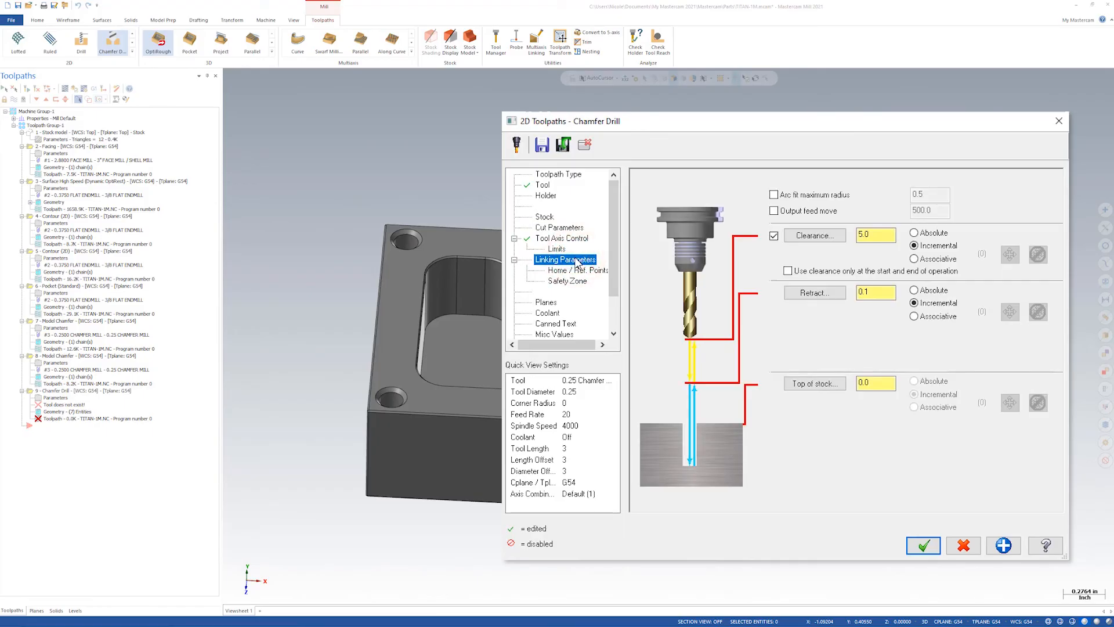
{"action": "left_click", "coordinate": [915, 233]}
{"action": "left_click", "coordinate": [914, 290]}
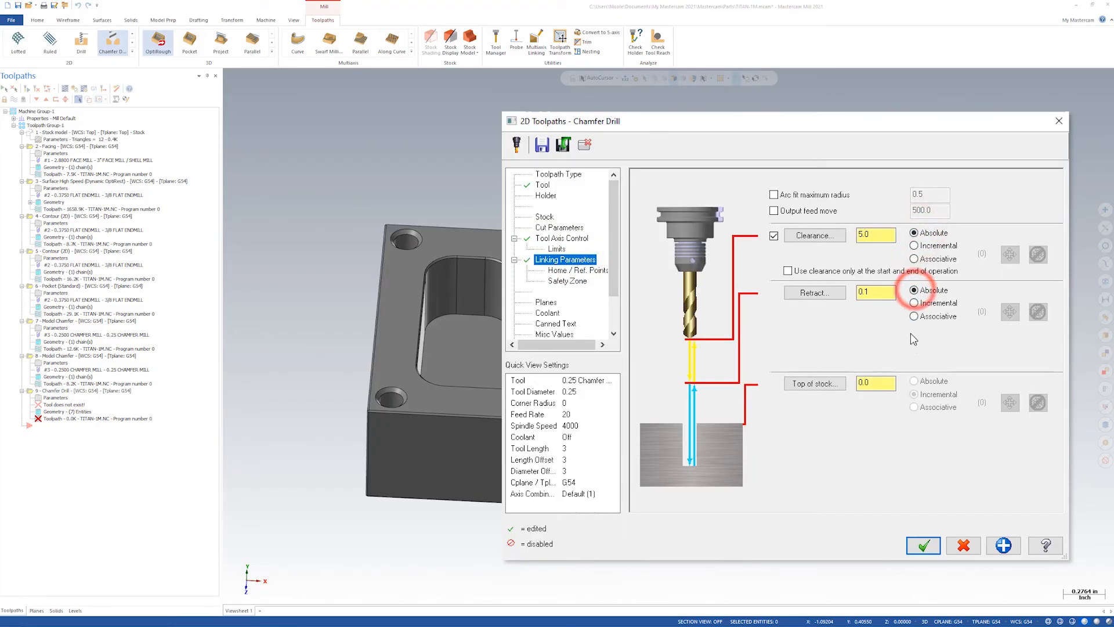
{"action": "double_click", "coordinate": [885, 234]}
{"action": "key", "text": "BackSpace"}
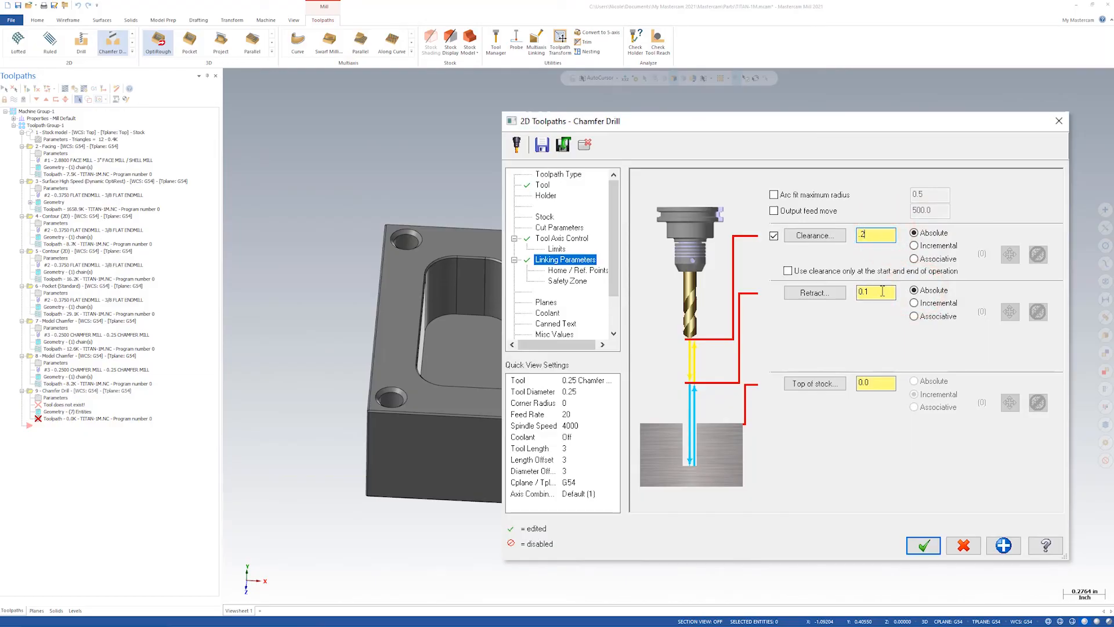
Check the reference point, safety zone and plane settings, turn flood coolant on, and accept the chamfer drill operation
{"action": "left_click", "coordinate": [557, 271]}
{"action": "left_click", "coordinate": [567, 281]}
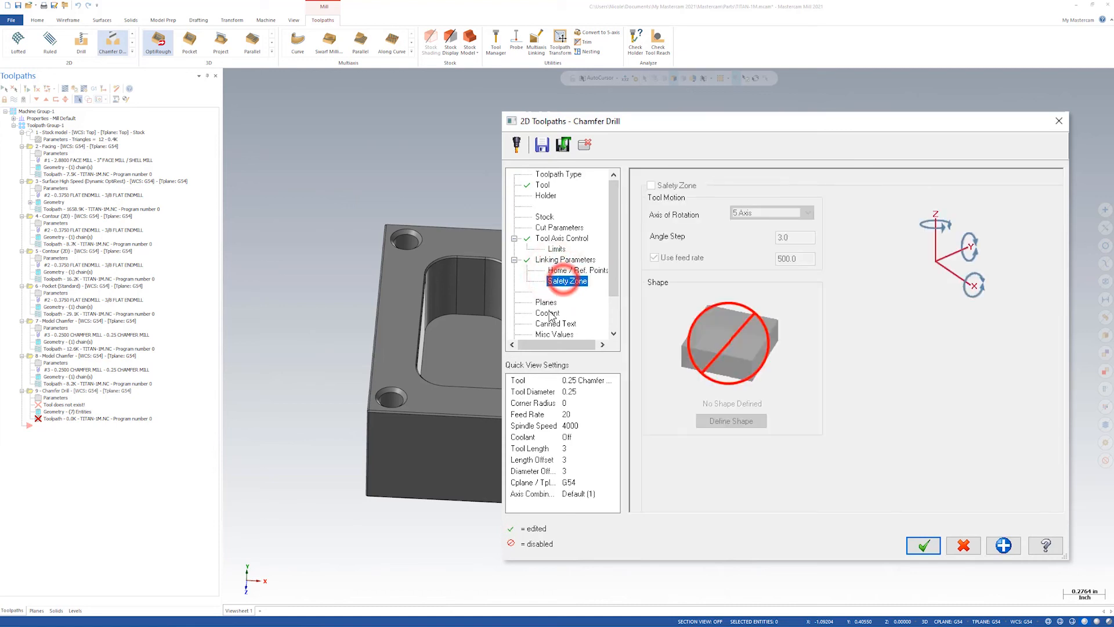
{"action": "left_click", "coordinate": [546, 303]}
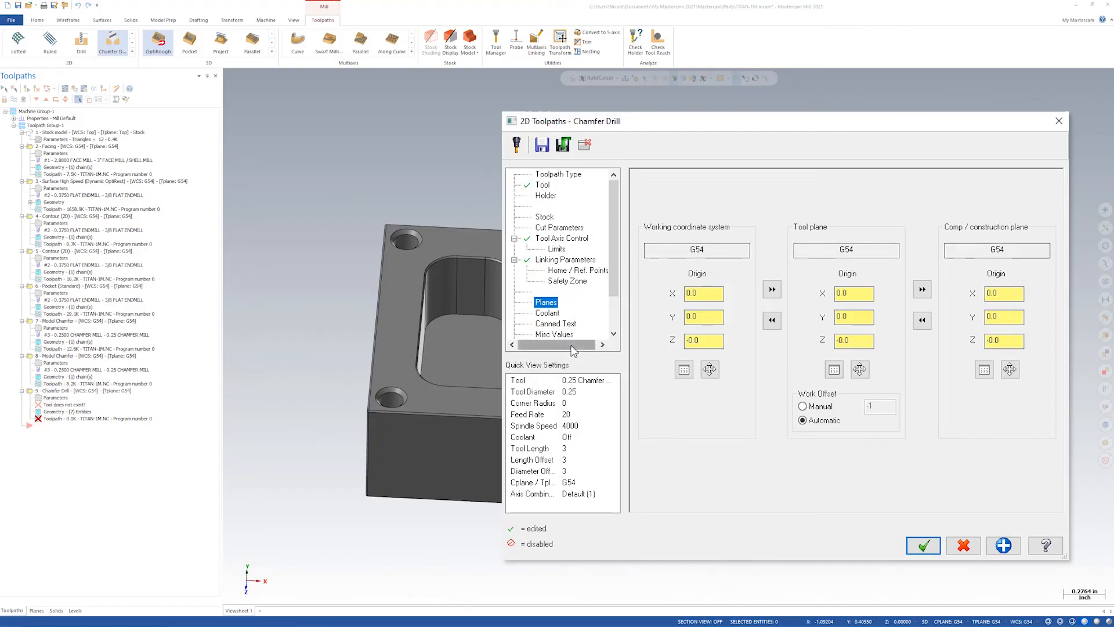
{"action": "left_click", "coordinate": [548, 314]}
{"action": "left_click", "coordinate": [859, 250]}
{"action": "left_click", "coordinate": [846, 263]}
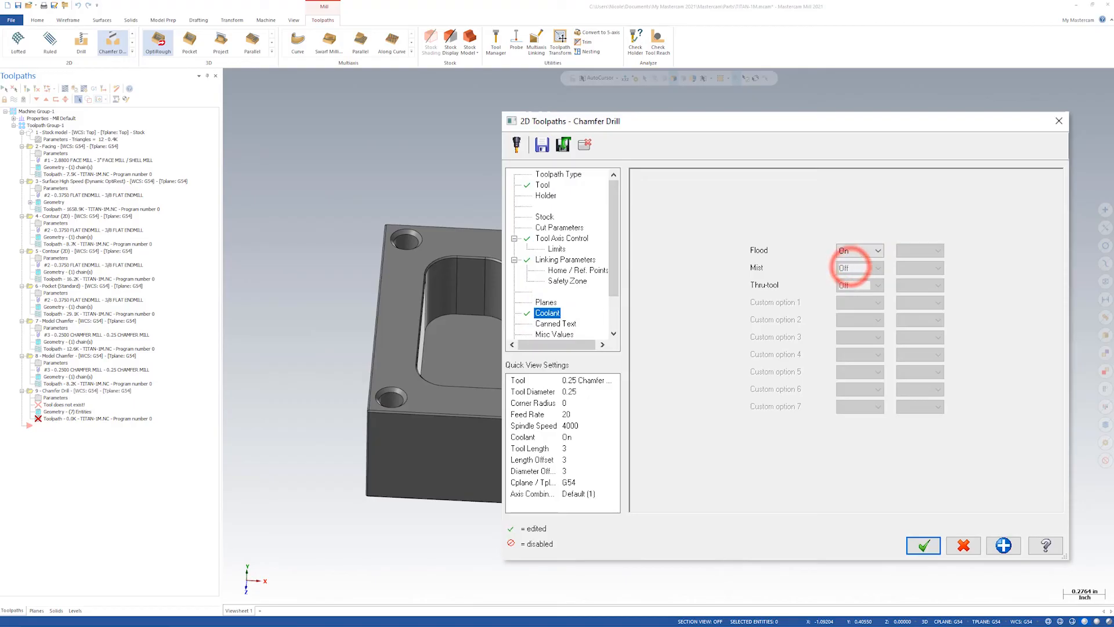
{"action": "left_click", "coordinate": [922, 546]}
{"action": "left_click", "coordinate": [875, 440]}
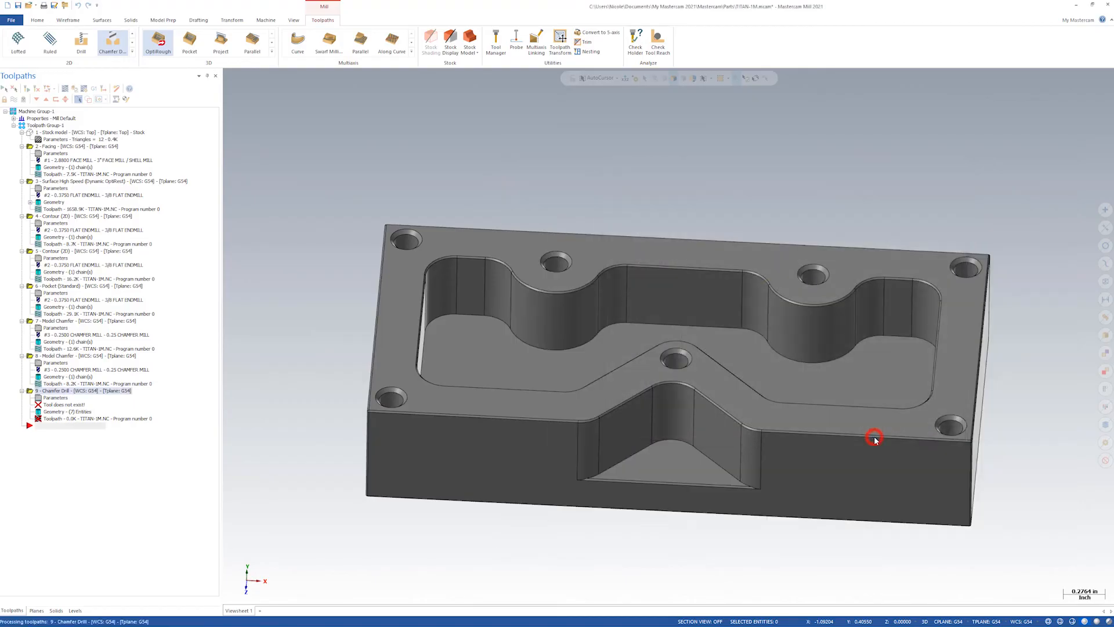
Backplot the chamfer drill operation, step the tool into the first corner hole, and inspect its plunge up close
{"action": "mouse_move", "coordinate": [488, 490]}
{"action": "middle_mouse_down"}
{"action": "mouse_move", "coordinate": [530, 530]}
{"action": "mouse_move", "coordinate": [506, 482]}
{"action": "mouse_move", "coordinate": [494, 487]}
{"action": "middle_mouse_up"}
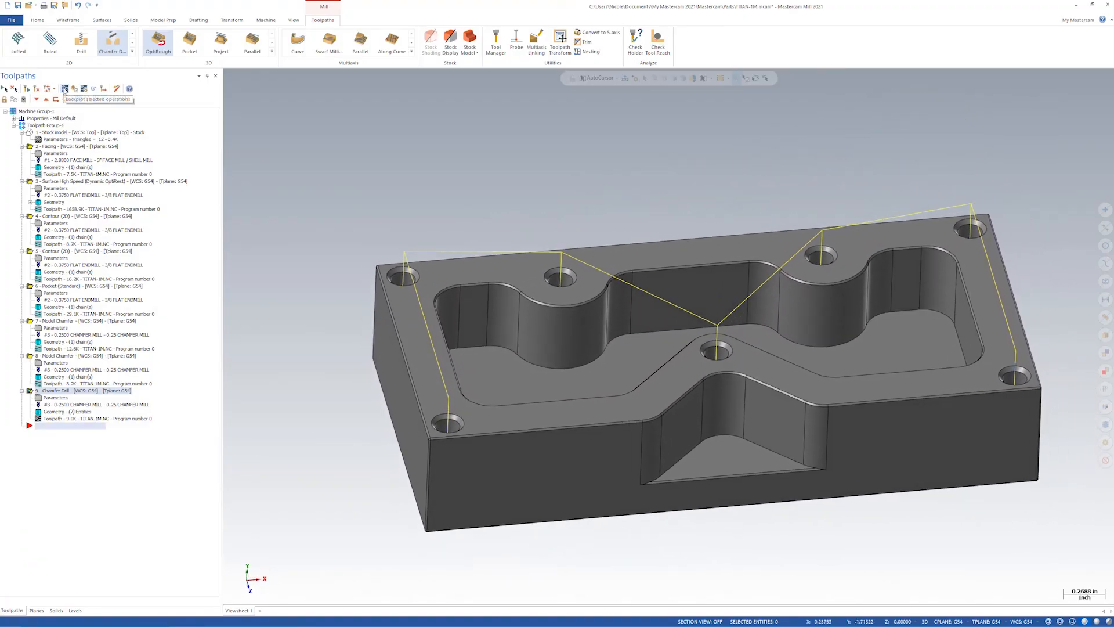
{"action": "left_click", "coordinate": [65, 88]}
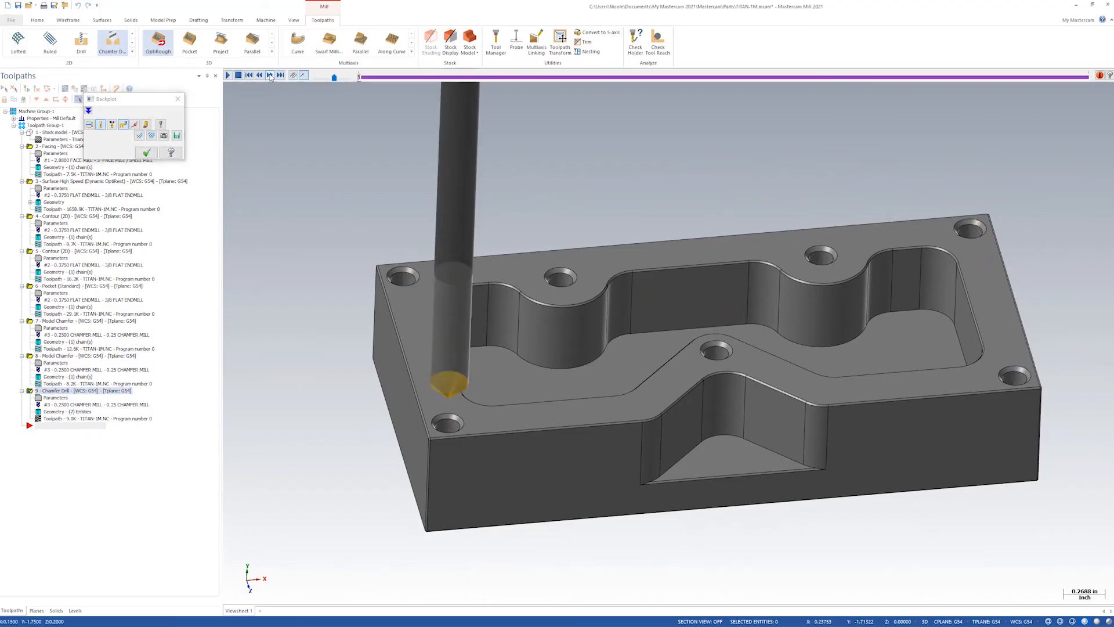
{"action": "left_click", "coordinate": [271, 75]}
{"action": "left_click", "coordinate": [270, 76]}
{"action": "left_click", "coordinate": [270, 77]}
{"action": "scroll", "coordinate": [474, 307], "scroll_direction": "up", "scroll_amount": 3}
{"action": "scroll", "coordinate": [509, 384], "scroll_direction": "up", "scroll_amount": 6}
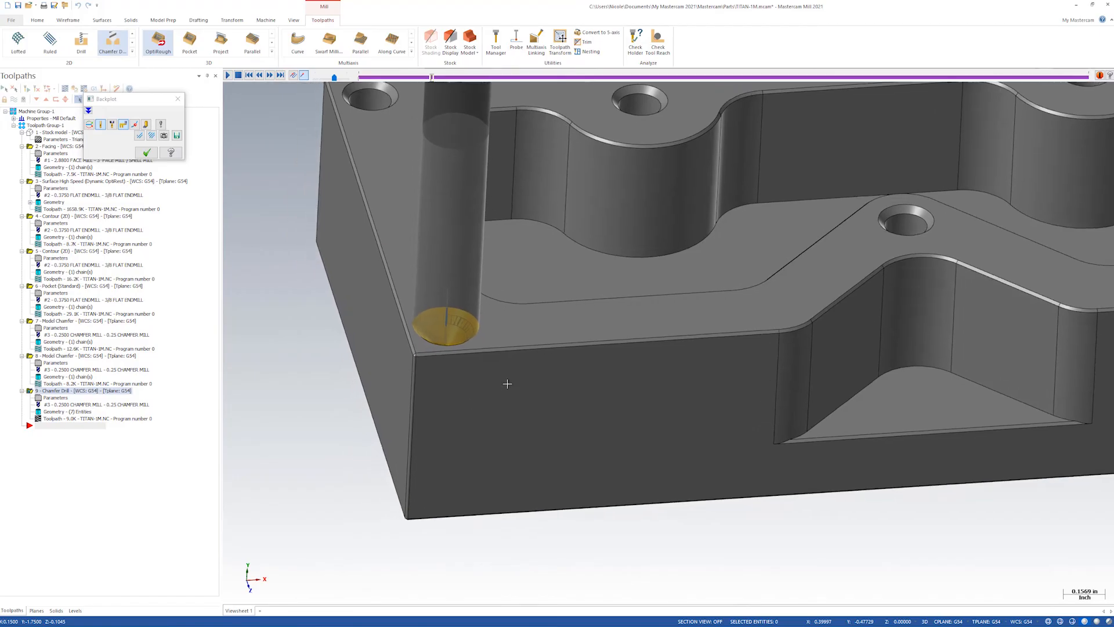
{"action": "middle_click_drag", "start_coordinate": [533, 377], "coordinate": [556, 260]}
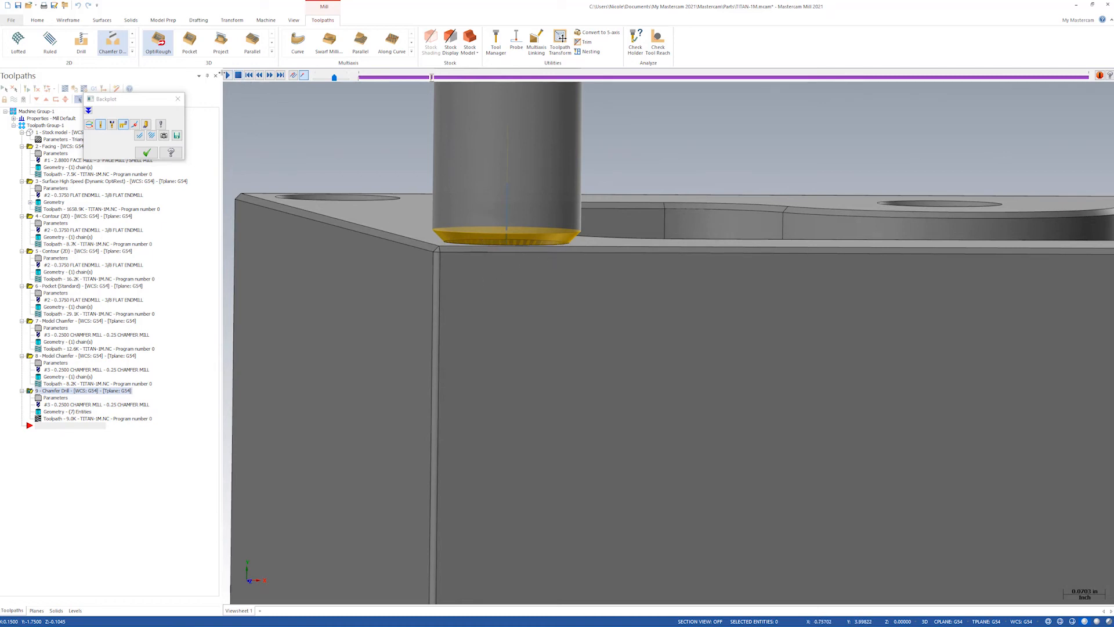
Play the backplot through the remaining holes, inspect the chamfer mill's moves between them, and close the simulation
{"action": "left_click", "coordinate": [227, 77]}
{"action": "middle_click_drag", "start_coordinate": [415, 351], "coordinate": [388, 378]}
{"action": "scroll", "coordinate": [429, 387], "scroll_direction": "down", "scroll_amount": 2}
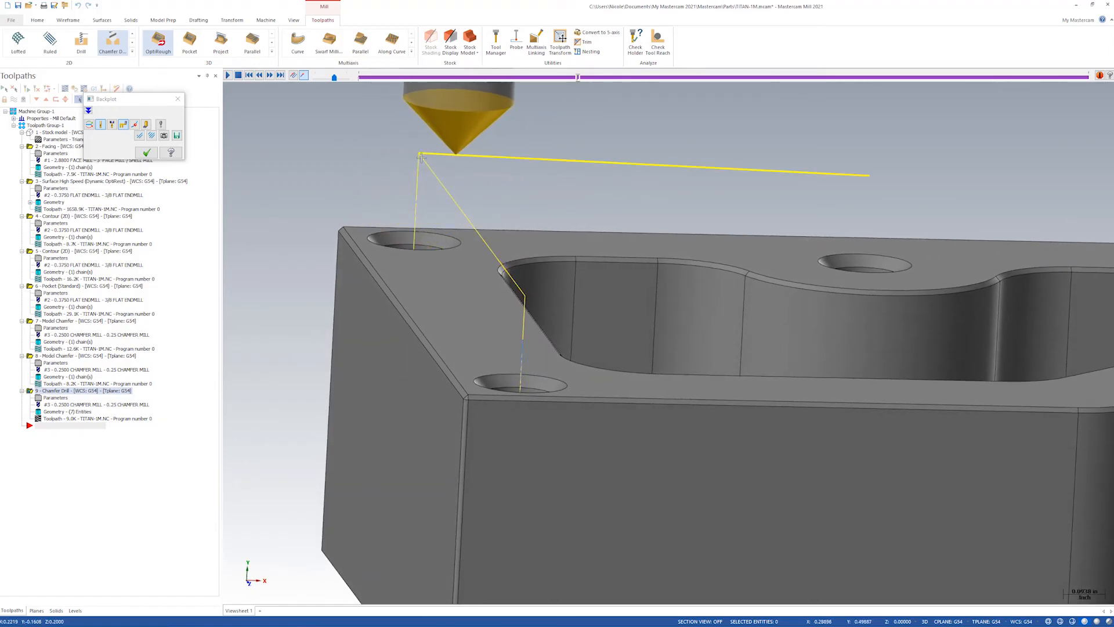
{"action": "scroll", "coordinate": [647, 325], "scroll_direction": "down", "scroll_amount": 3}
{"action": "middle_click_drag", "start_coordinate": [646, 326], "coordinate": [330, 352]}
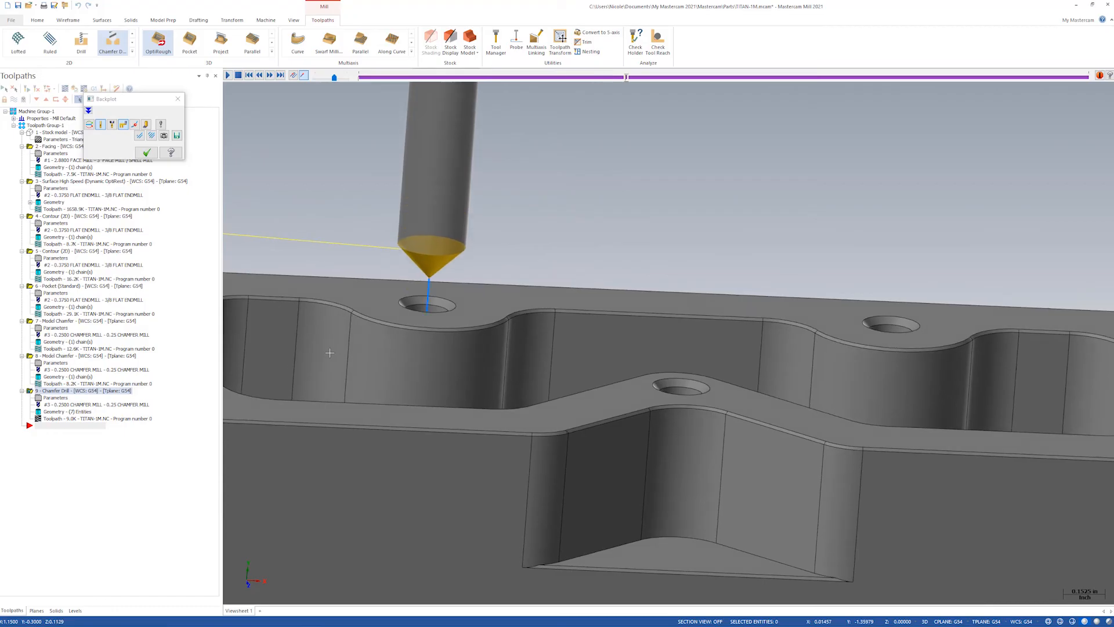
{"action": "scroll", "coordinate": [330, 353], "scroll_direction": "down", "scroll_amount": 5}
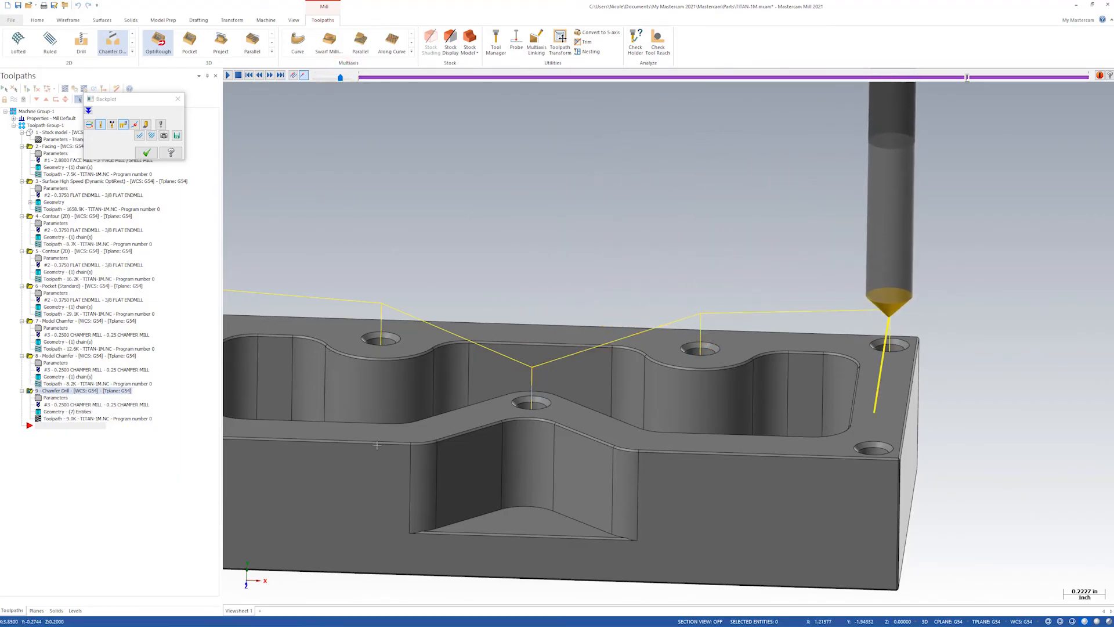
{"action": "scroll", "coordinate": [905, 437], "scroll_direction": "down", "scroll_amount": 2}
{"action": "middle_click_drag", "start_coordinate": [932, 457], "coordinate": [827, 461]}
{"action": "scroll", "coordinate": [905, 437], "scroll_direction": "down", "scroll_amount": 6}
{"action": "scroll", "coordinate": [436, 412], "scroll_direction": "up", "scroll_amount": 2}
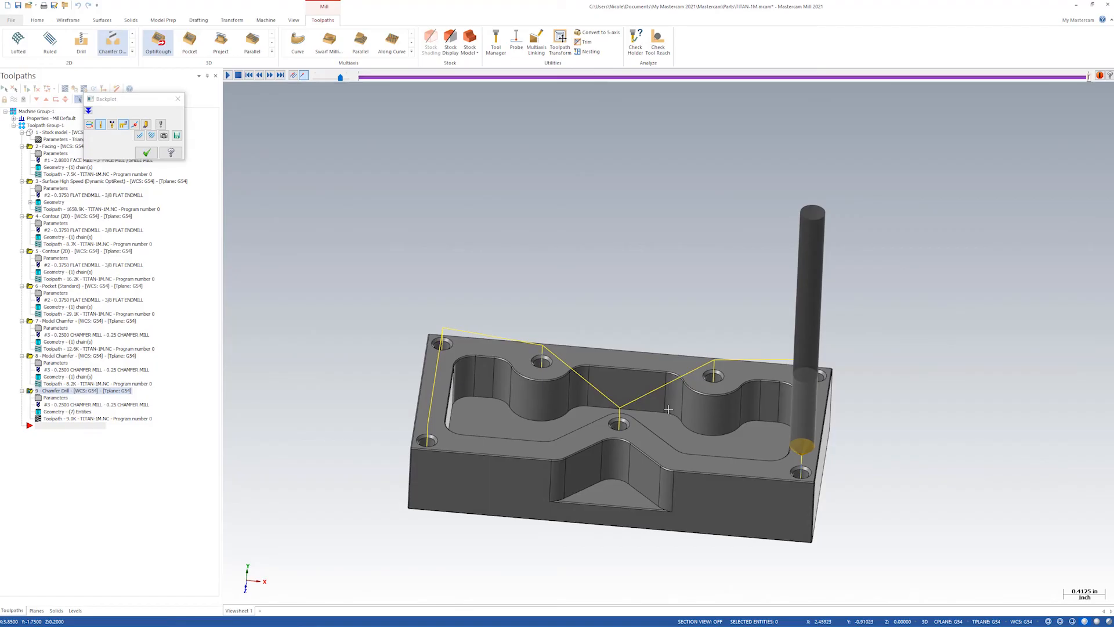
{"action": "left_click", "coordinate": [147, 152]}
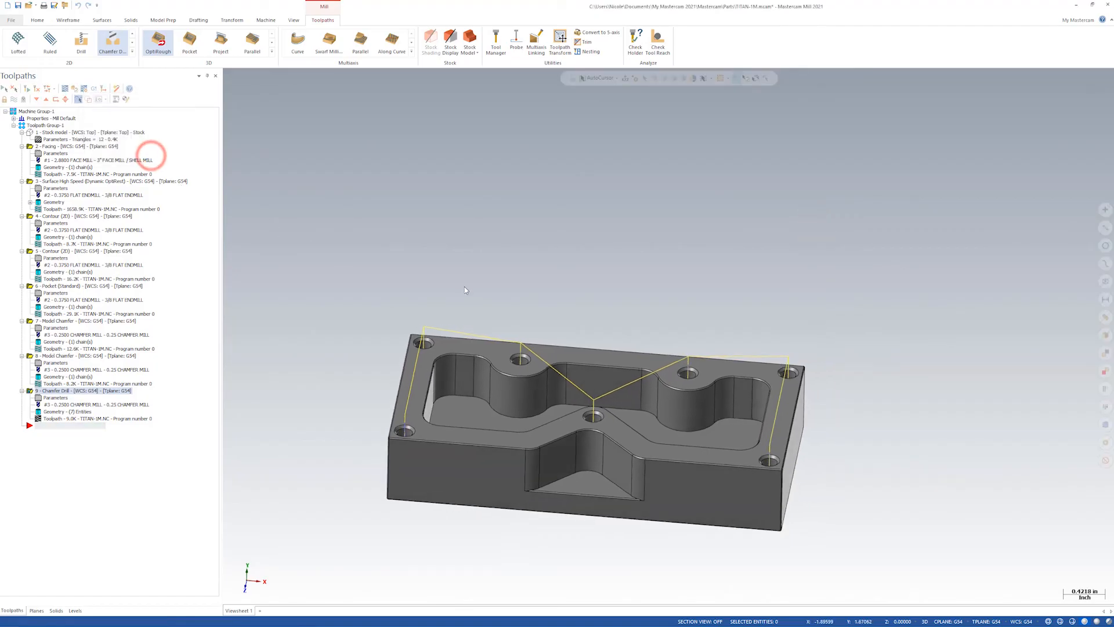
Start a Drill toolpath on the seven top-face holes, picked in order from the front-left corner to the front-right corner, and accept the hole selection
{"action": "scroll", "coordinate": [464, 290], "scroll_direction": "up", "scroll_amount": 2}
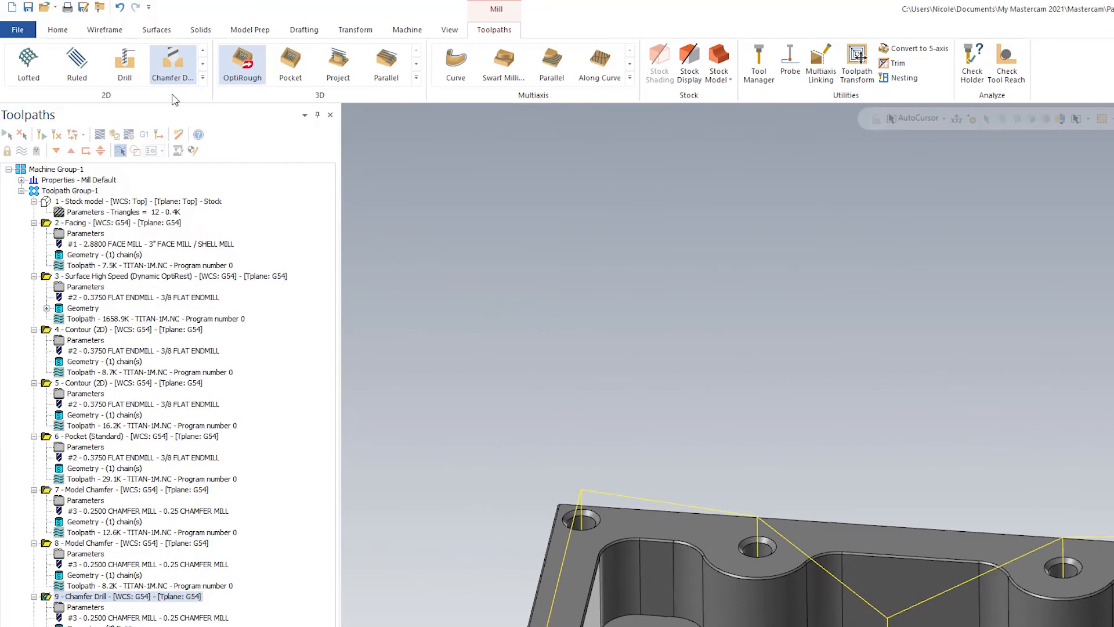
{"action": "left_click", "coordinate": [203, 79]}
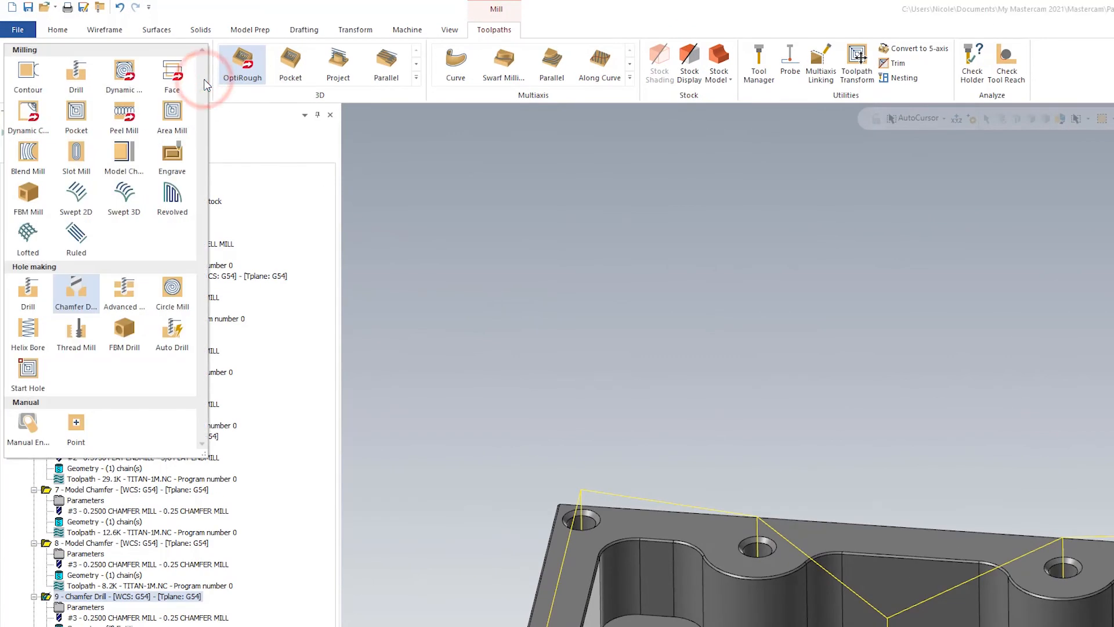
{"action": "left_click", "coordinate": [88, 81]}
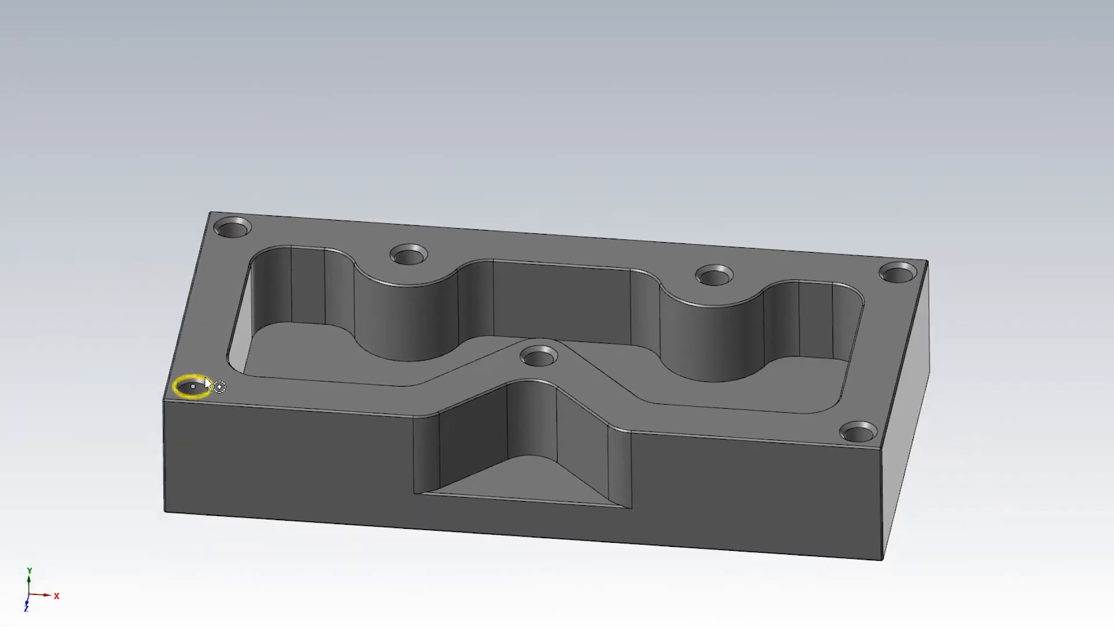
{"action": "left_click", "coordinate": [203, 381]}
{"action": "left_click", "coordinate": [249, 228]}
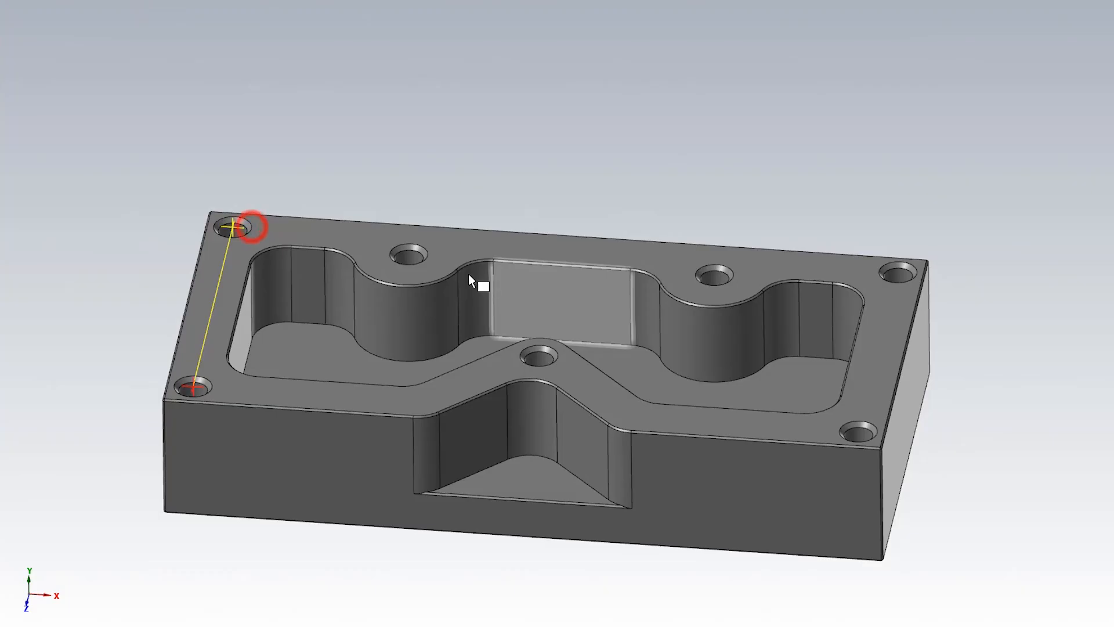
{"action": "left_click", "coordinate": [422, 251]}
{"action": "left_click", "coordinate": [557, 353]}
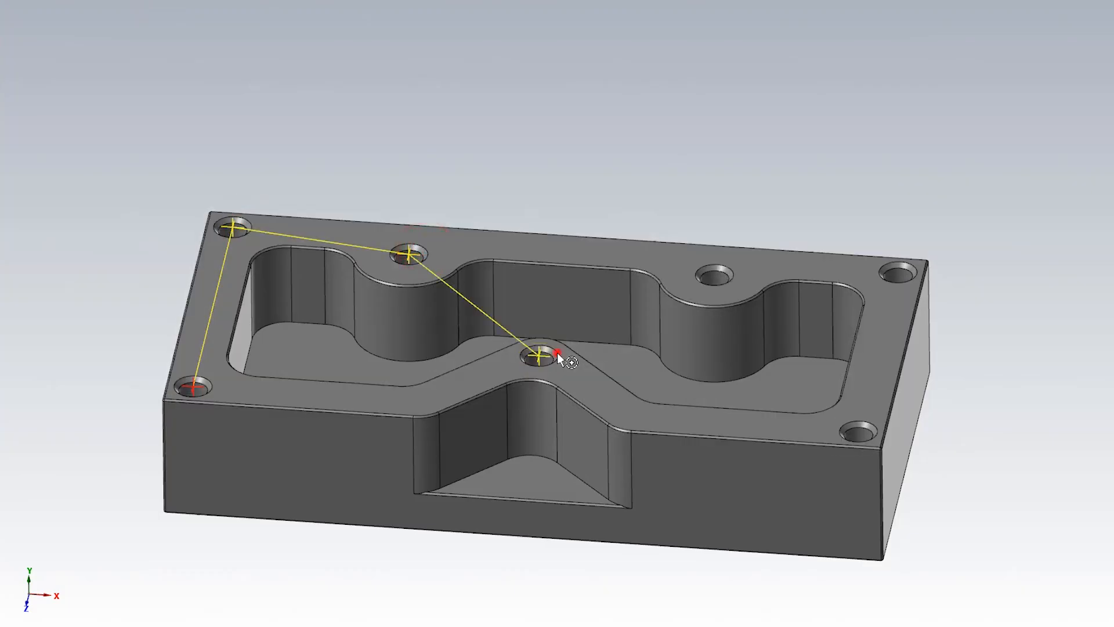
{"action": "left_click", "coordinate": [728, 277]}
{"action": "left_click", "coordinate": [917, 265]}
{"action": "left_click", "coordinate": [859, 429]}
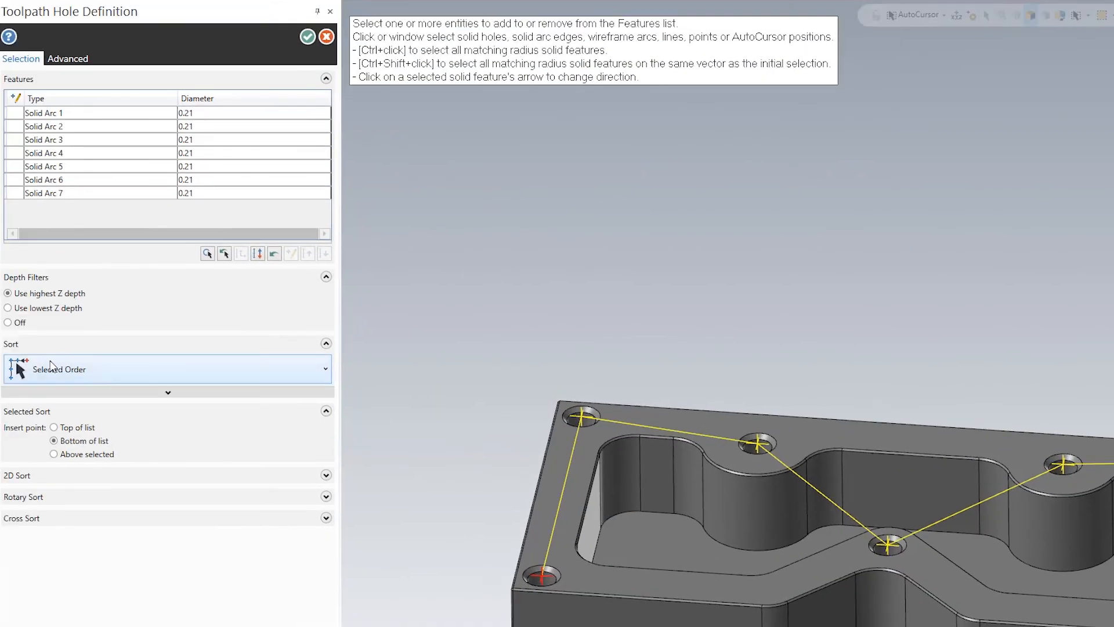
{"action": "left_click", "coordinate": [307, 38]}
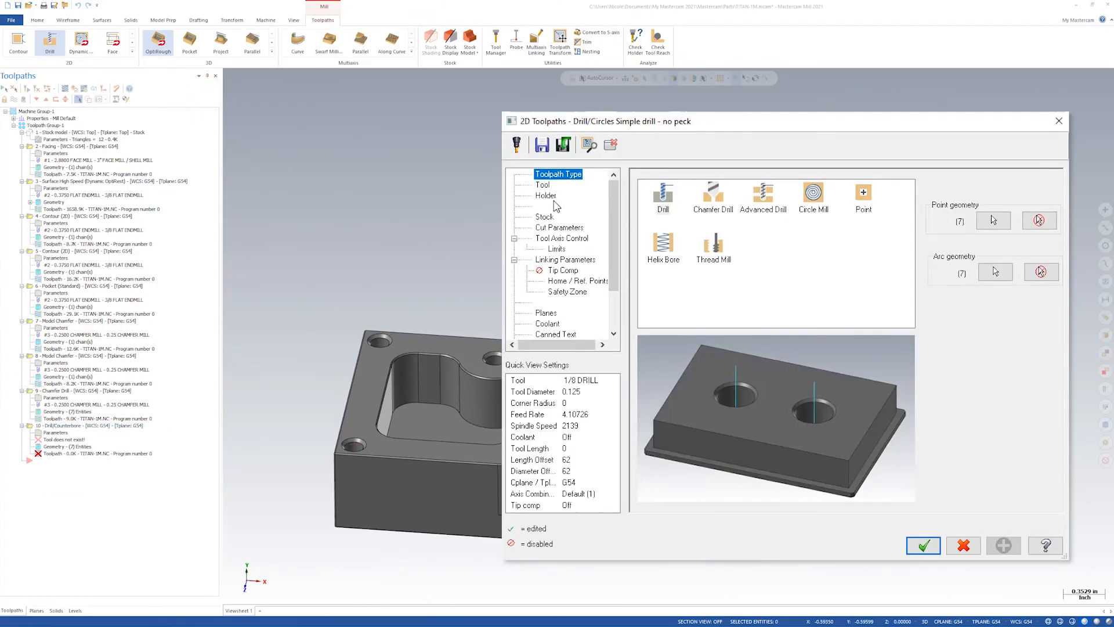
Choose the 0.1772 drill, tool 4, and set its feed rate to 18 and spindle speed to 4000
{"action": "left_click", "coordinate": [544, 184]}
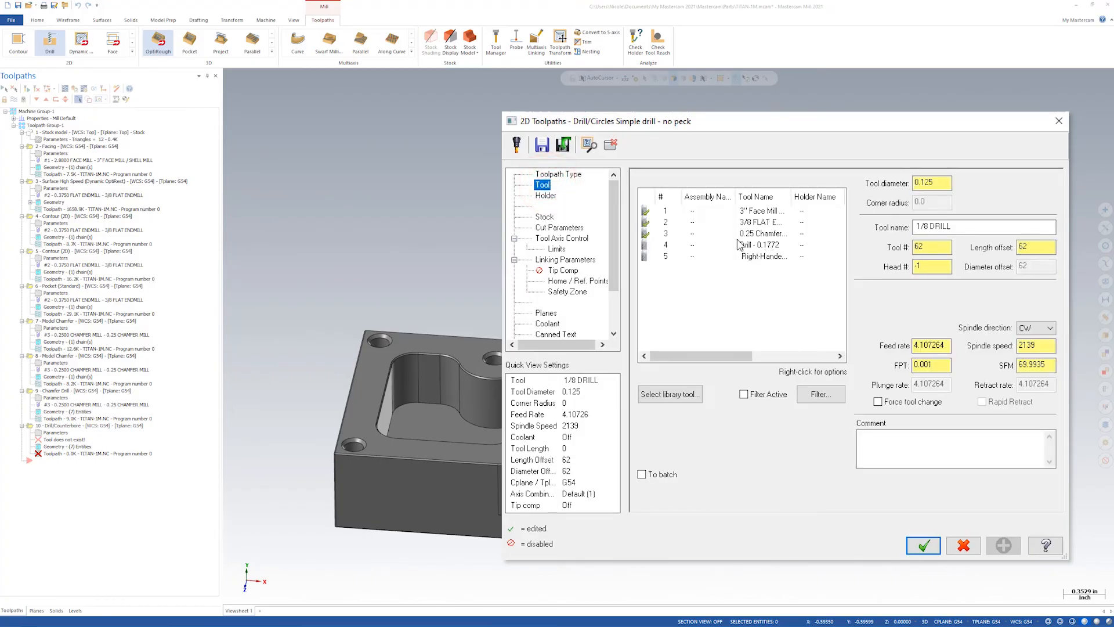
{"action": "left_click", "coordinate": [771, 246]}
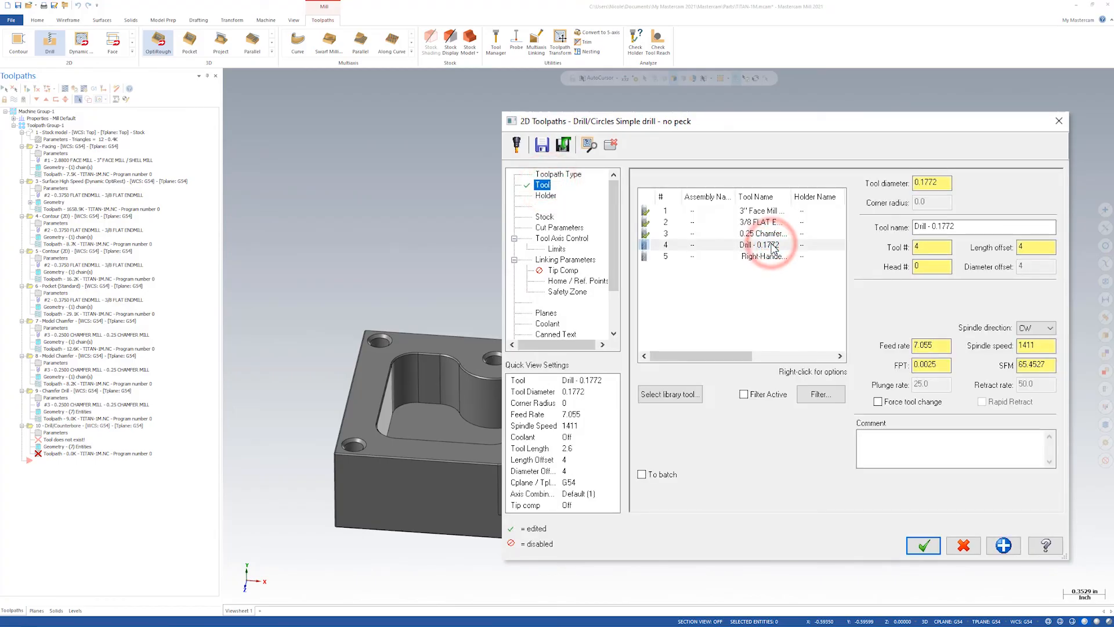
{"action": "double_click", "coordinate": [941, 344]}
{"action": "type", "text": "18"}
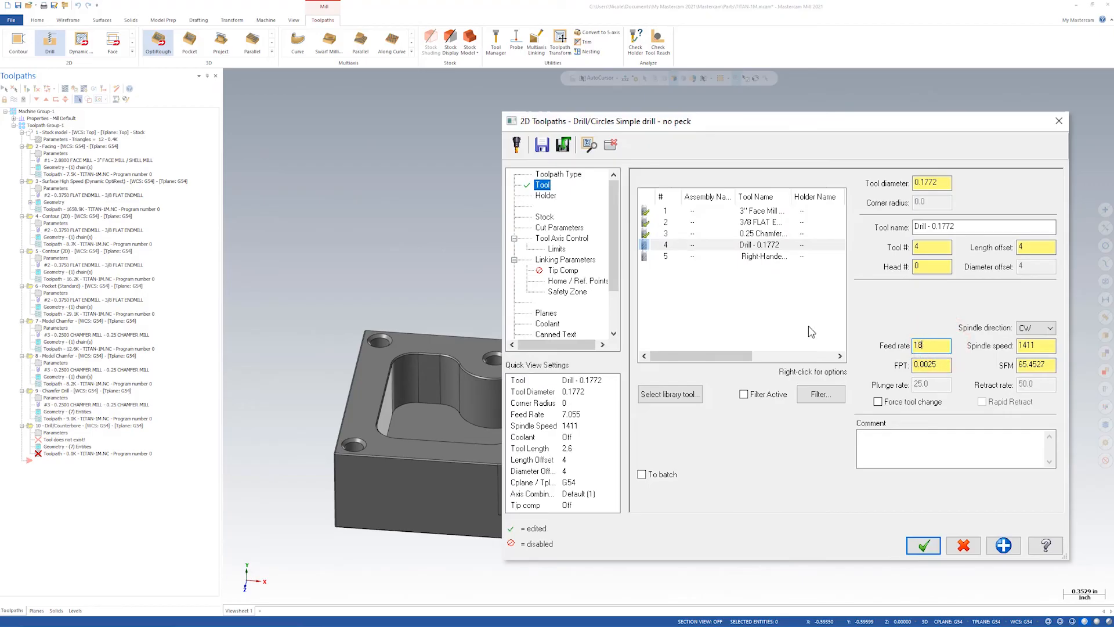
{"action": "double_click", "coordinate": [1036, 345]}
{"action": "type", "text": "4000"}
Check the holder and stock settings, set the drilling cycle to Chip Break, and check the peck amount
{"action": "left_click", "coordinate": [545, 196]}
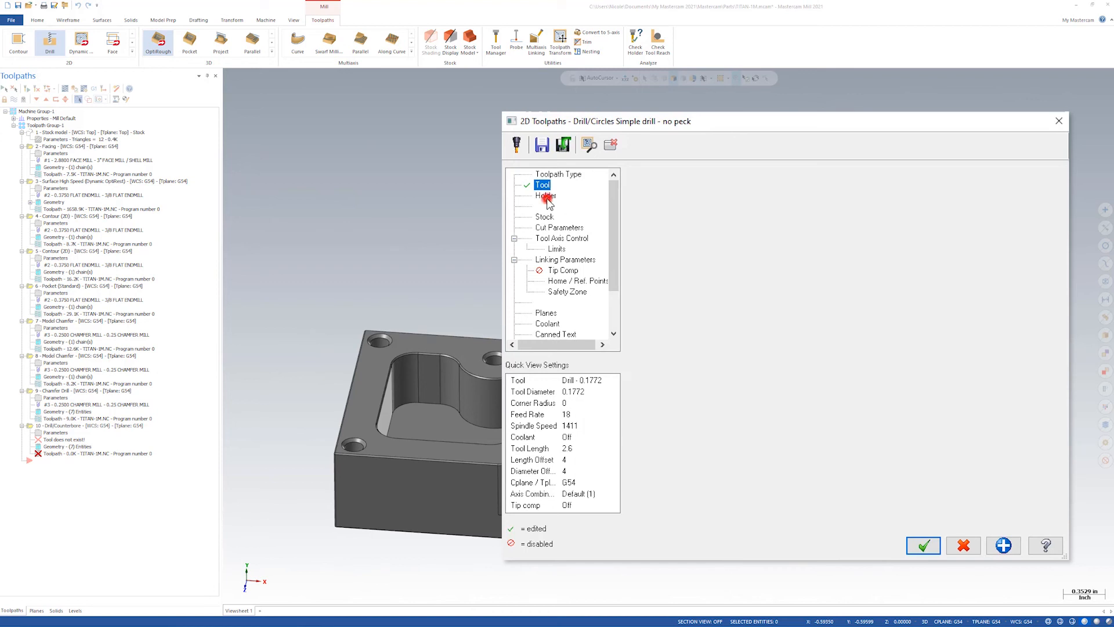
{"action": "left_click", "coordinate": [544, 216]}
{"action": "left_click", "coordinate": [560, 228]}
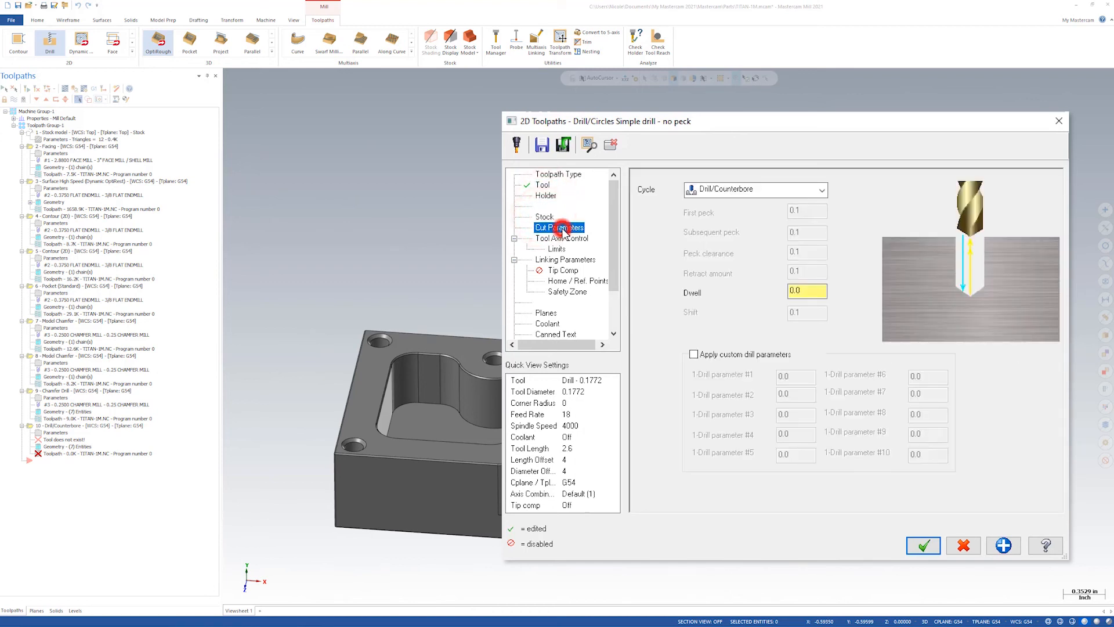
{"action": "left_click", "coordinate": [823, 191]}
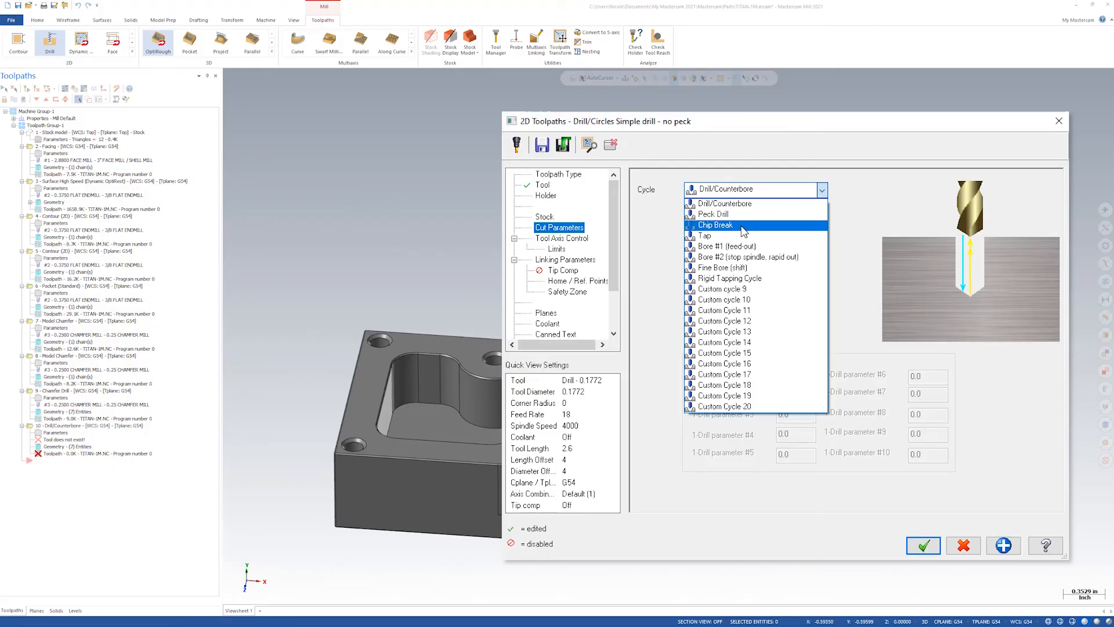
{"action": "left_click", "coordinate": [742, 226]}
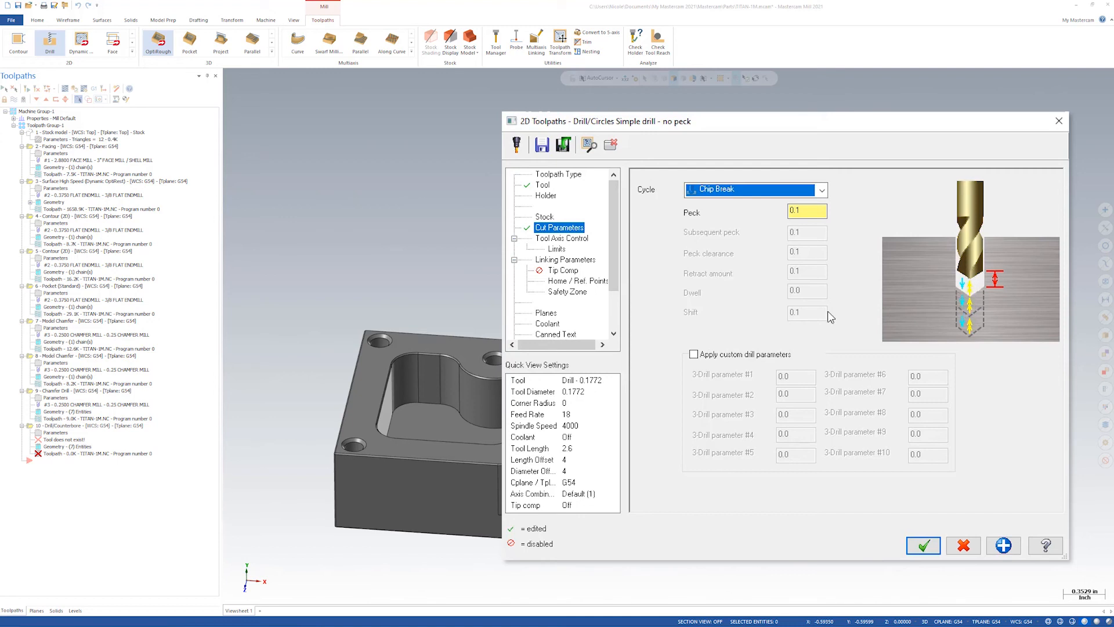
{"action": "left_click", "coordinate": [793, 211]}
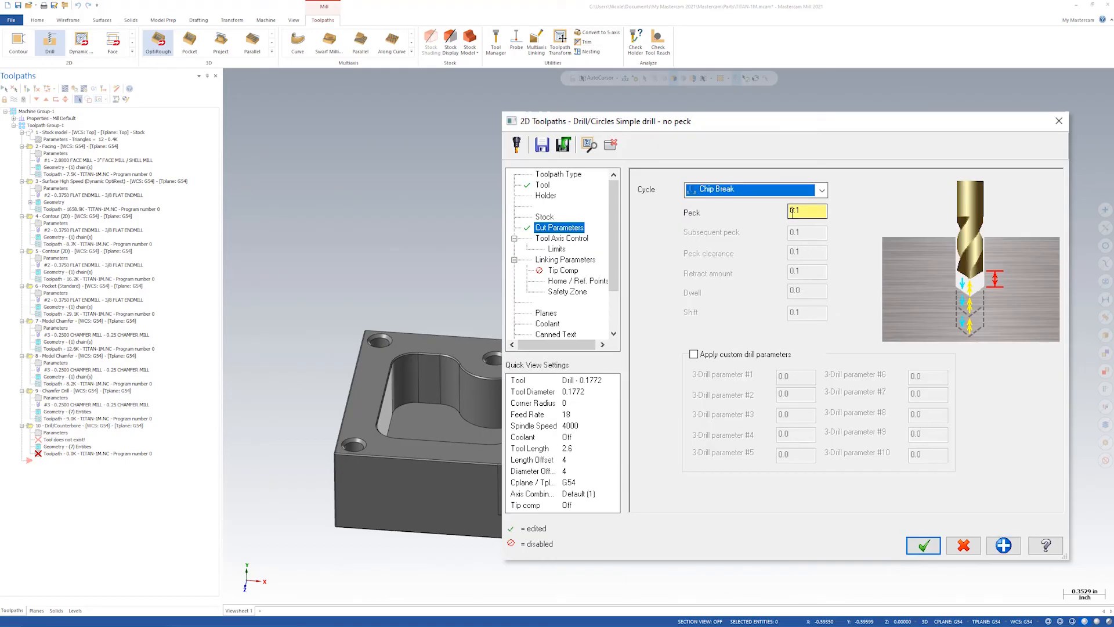
Check the tool axis limits, make the drill's retract, top of stock and depth absolute, set the retract to 0.2, and open the depth for editing
{"action": "left_click", "coordinate": [566, 239]}
{"action": "left_click", "coordinate": [556, 249]}
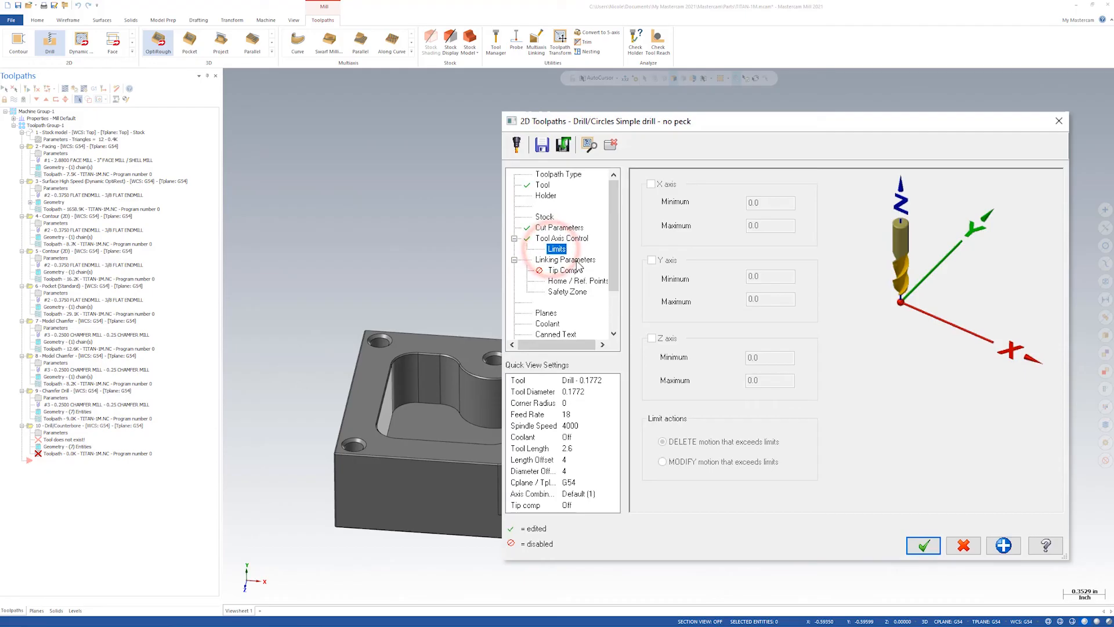
{"action": "left_click", "coordinate": [564, 259]}
{"action": "left_click", "coordinate": [914, 290]}
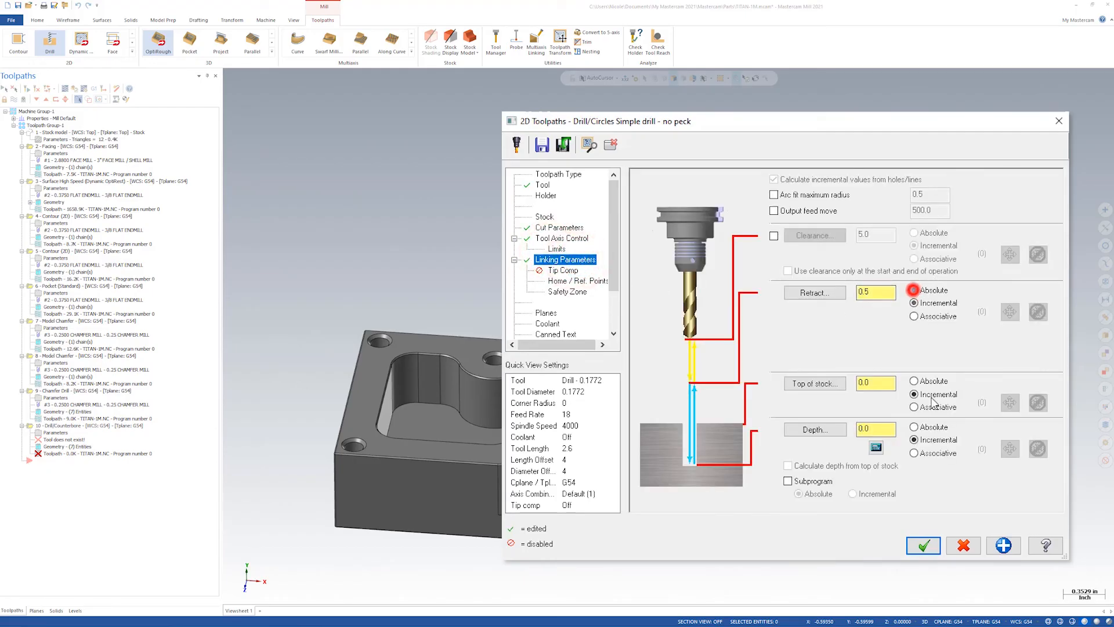
{"action": "left_click", "coordinate": [913, 380]}
{"action": "left_click", "coordinate": [913, 427]}
{"action": "left_click", "coordinate": [878, 293]}
{"action": "type", "text": ".2"}
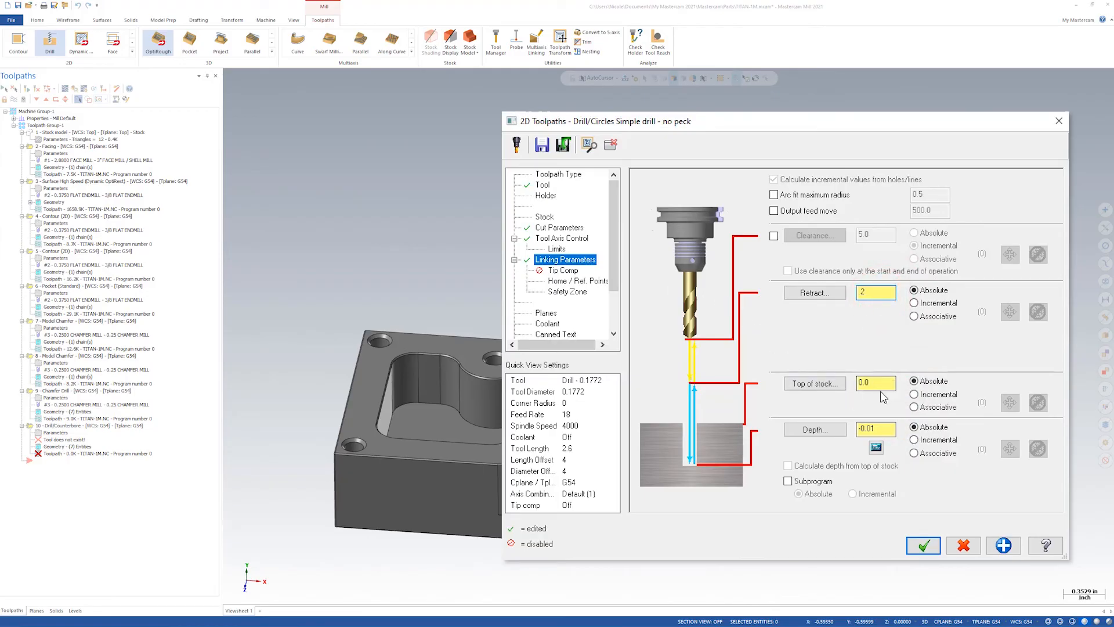
{"action": "left_click", "coordinate": [884, 429]}
Check the tip compensation, reference point, safety zone and plane settings, turn flood coolant on, and accept the drill operation
{"action": "left_click", "coordinate": [562, 270]}
{"action": "left_click", "coordinate": [568, 281]}
{"action": "left_click", "coordinate": [566, 291]}
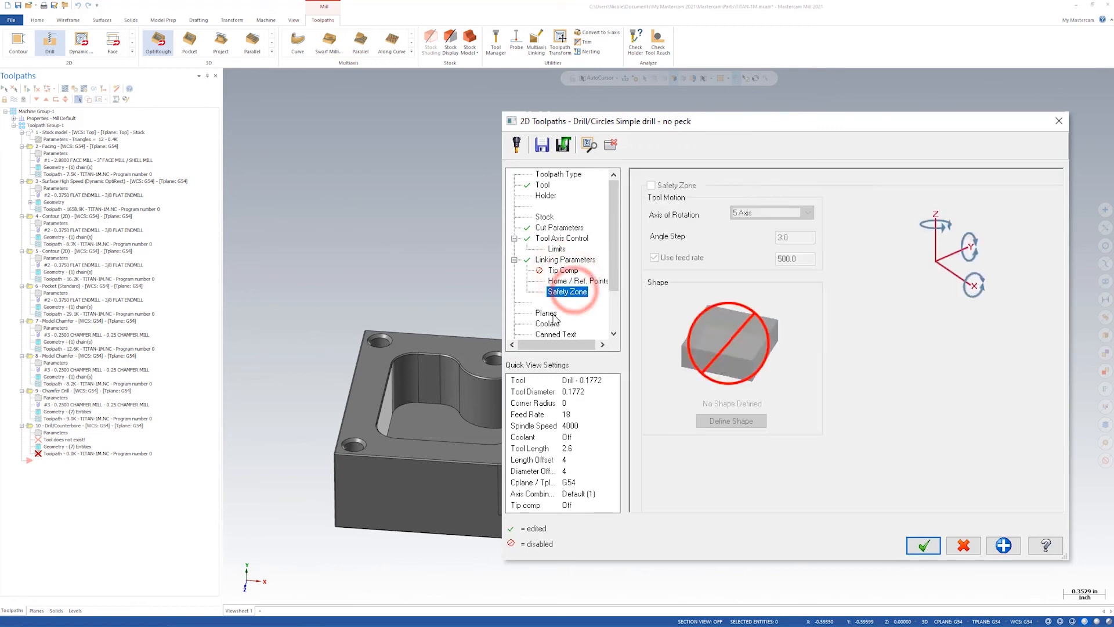
{"action": "left_click", "coordinate": [549, 313]}
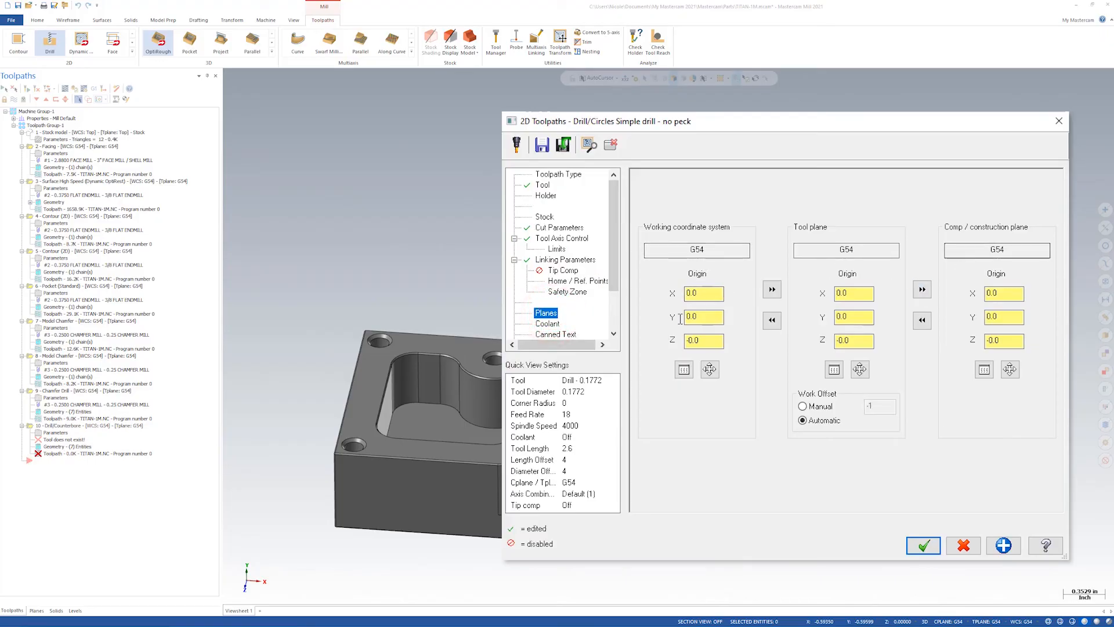
{"action": "left_click", "coordinate": [548, 324]}
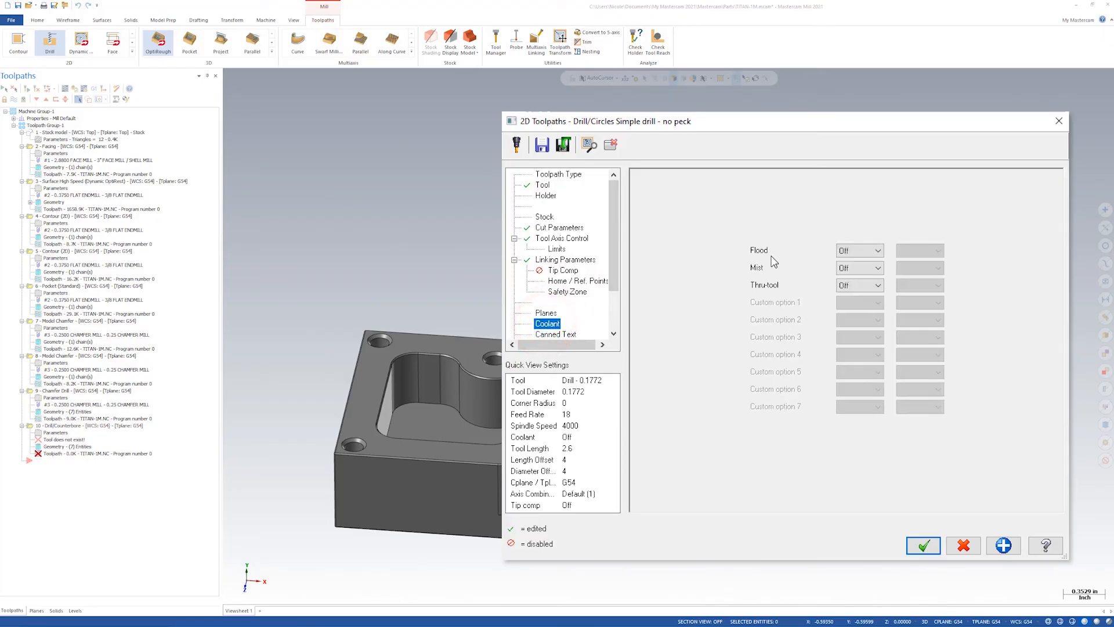
{"action": "left_click", "coordinate": [876, 251]}
{"action": "left_click", "coordinate": [862, 266]}
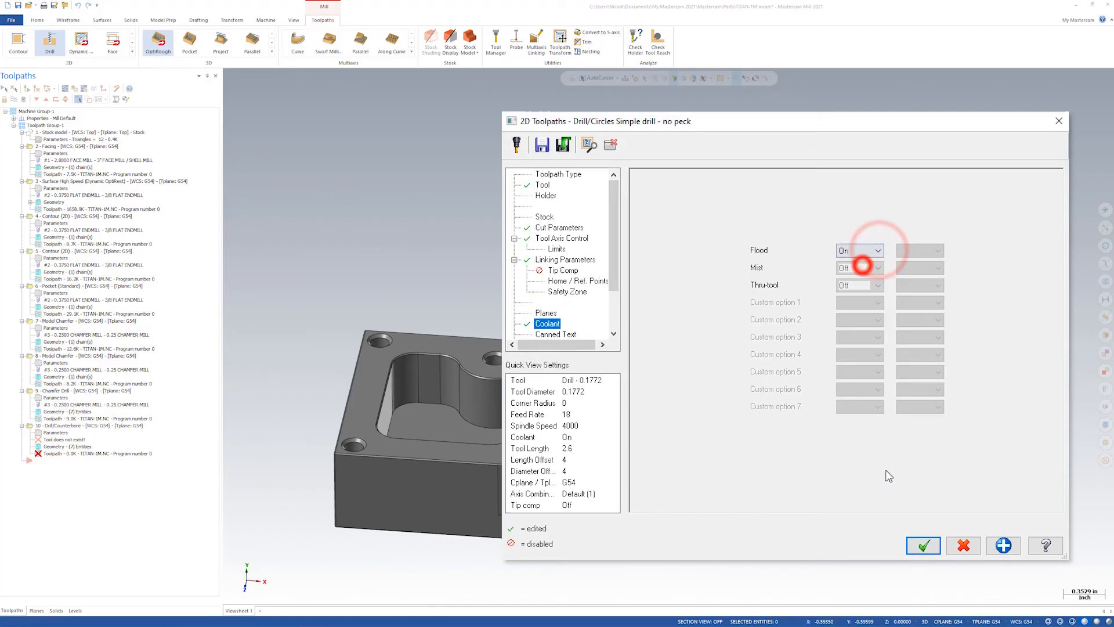
{"action": "left_click", "coordinate": [923, 545]}
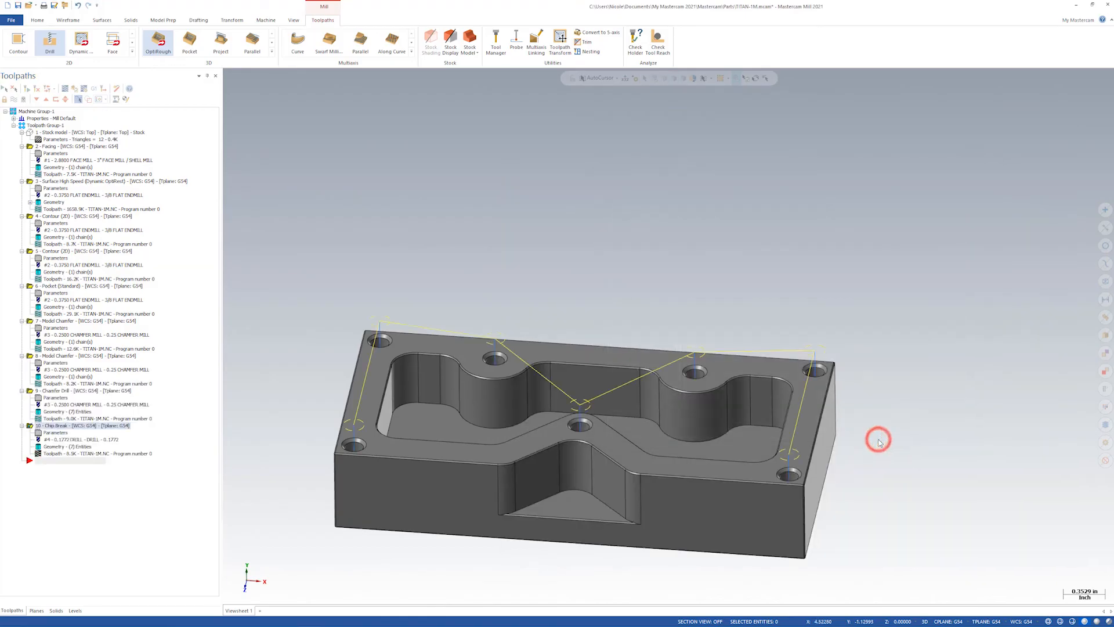
Backplot the chip break drilling through all seven holes, inspect the drill's moves, and close the simulation
{"action": "middle_click_drag", "start_coordinate": [879, 443], "coordinate": [490, 444]}
{"action": "left_click", "coordinate": [65, 88]}
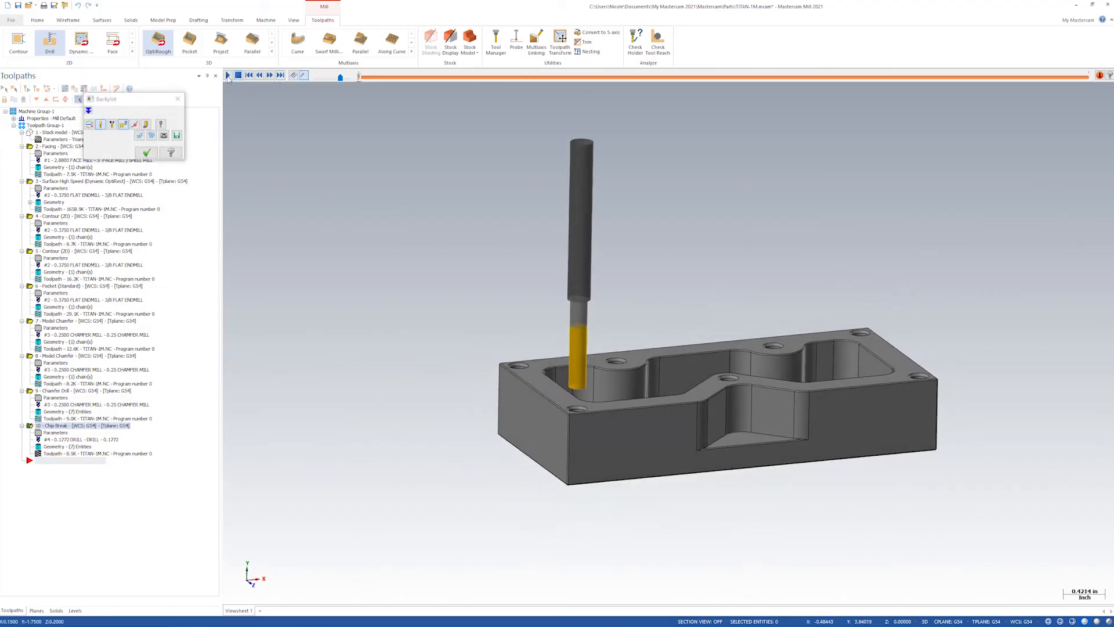
{"action": "left_click", "coordinate": [227, 76]}
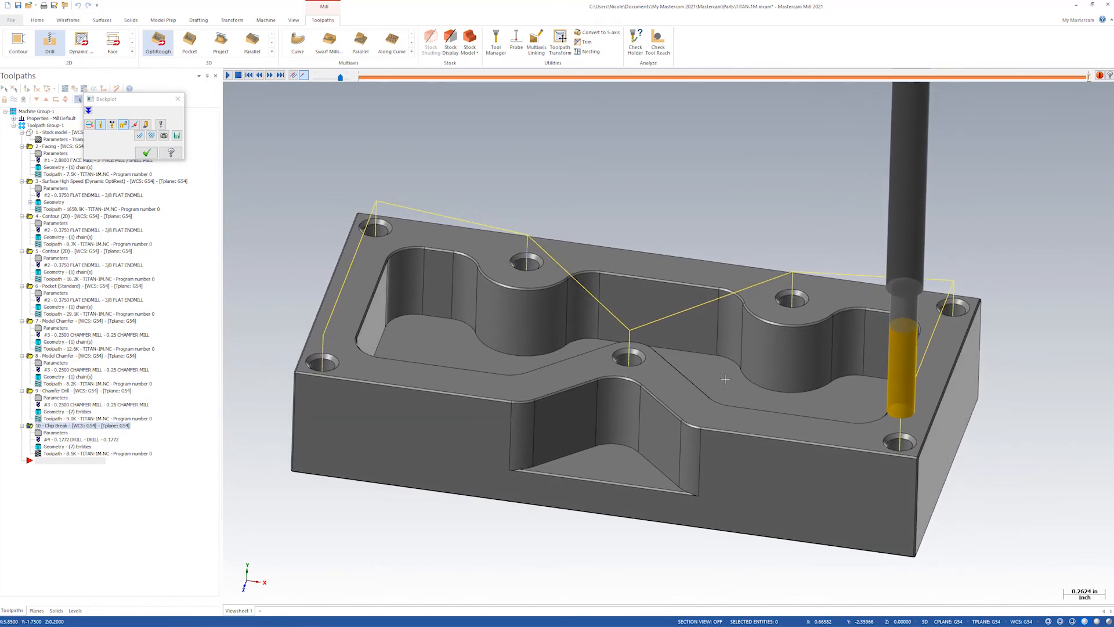
{"action": "left_click", "coordinate": [147, 152]}
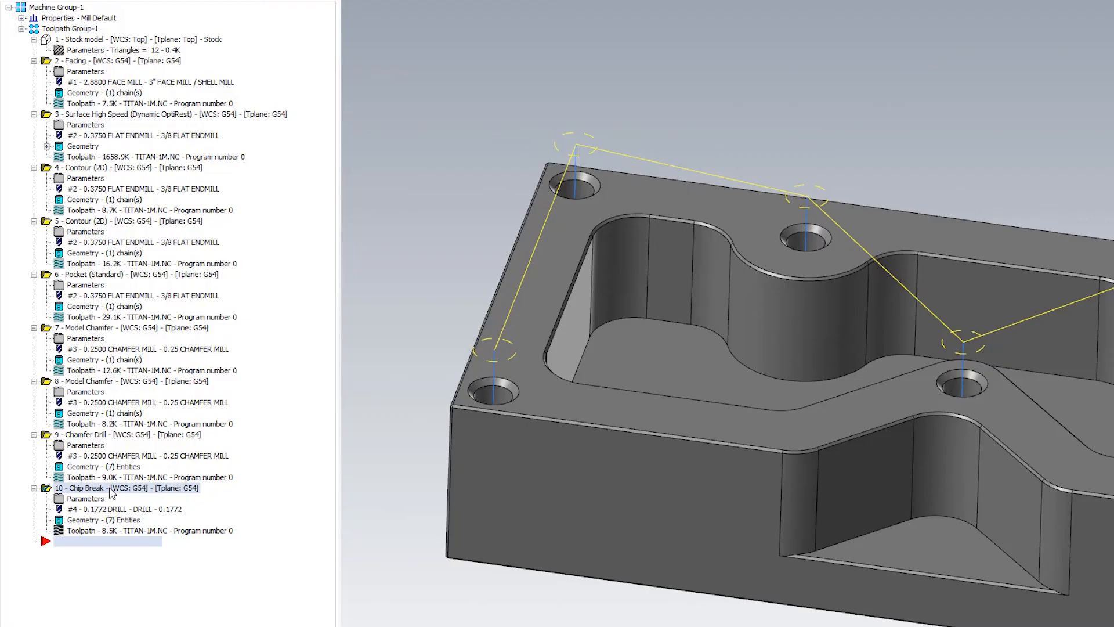
Copy the Chip Break operation and paste the duplicate at the end of the toolpath group
{"action": "right_click", "coordinate": [112, 492]}
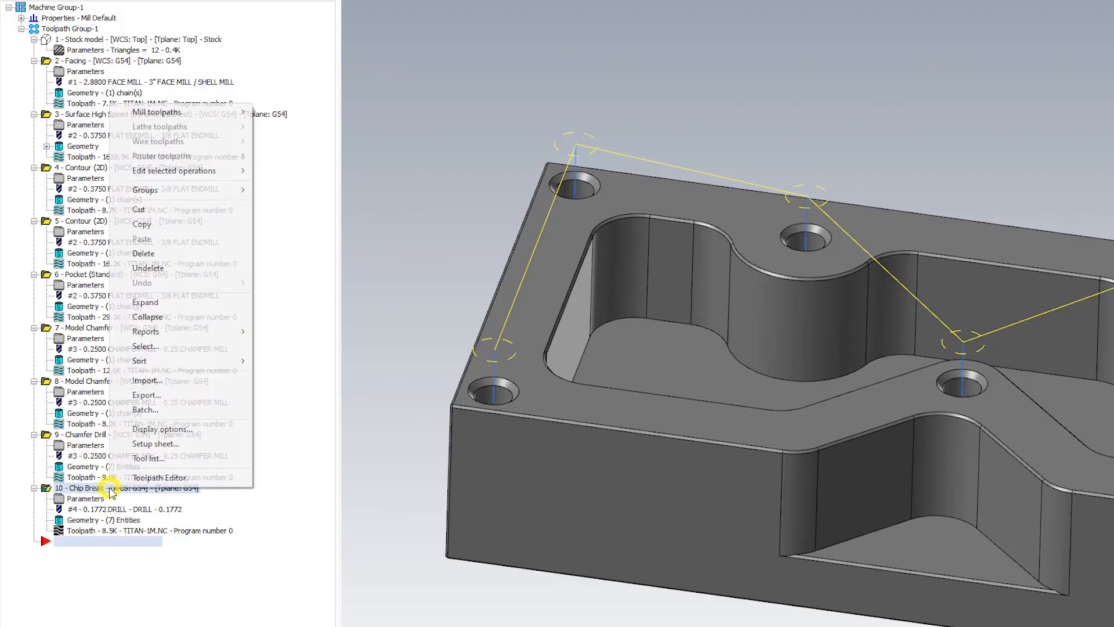
{"action": "left_click", "coordinate": [156, 226]}
{"action": "right_click", "coordinate": [113, 582]}
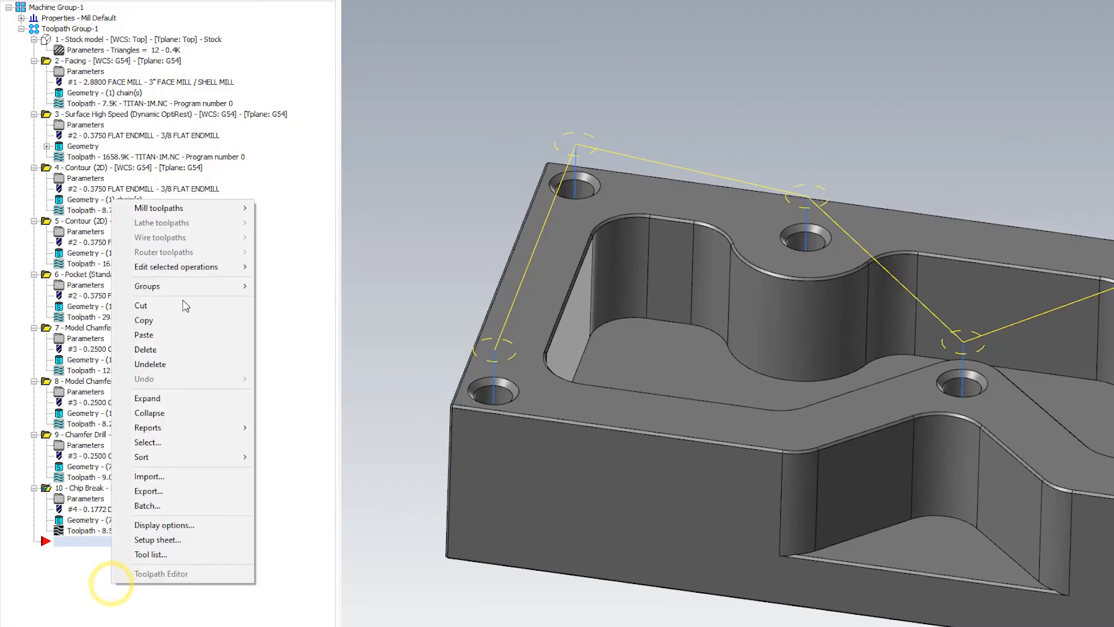
{"action": "left_click", "coordinate": [148, 335]}
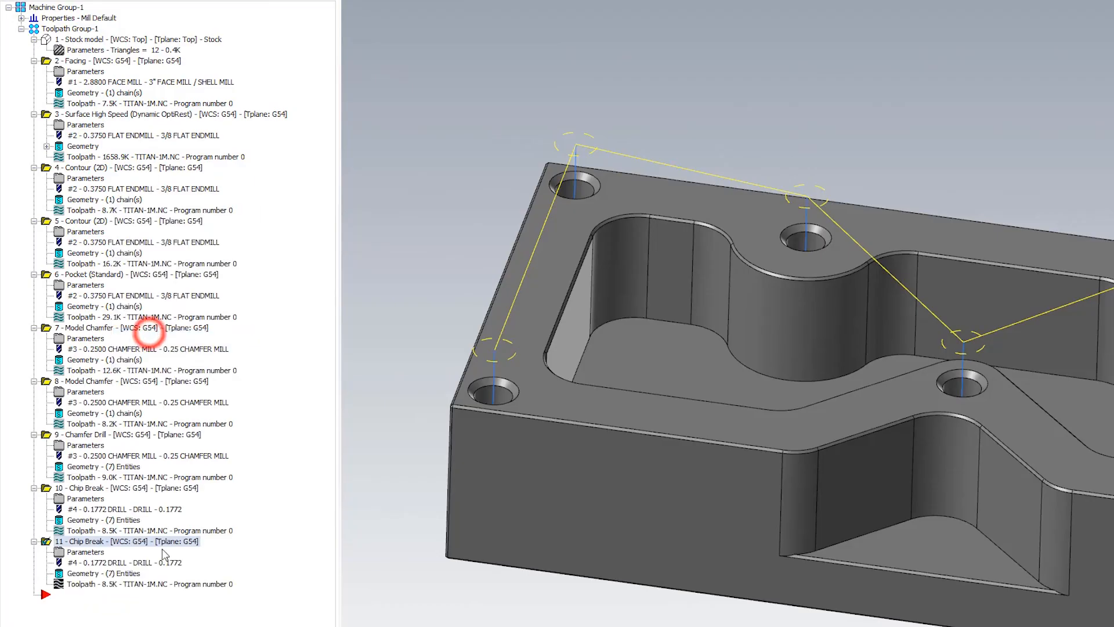
Assign the 0.192 right-handed tap, tool 5, to the duplicated Chip Break operation, and set its spindle speed to 600 and feed rate to 18.75
{"action": "left_click", "coordinate": [87, 553]}
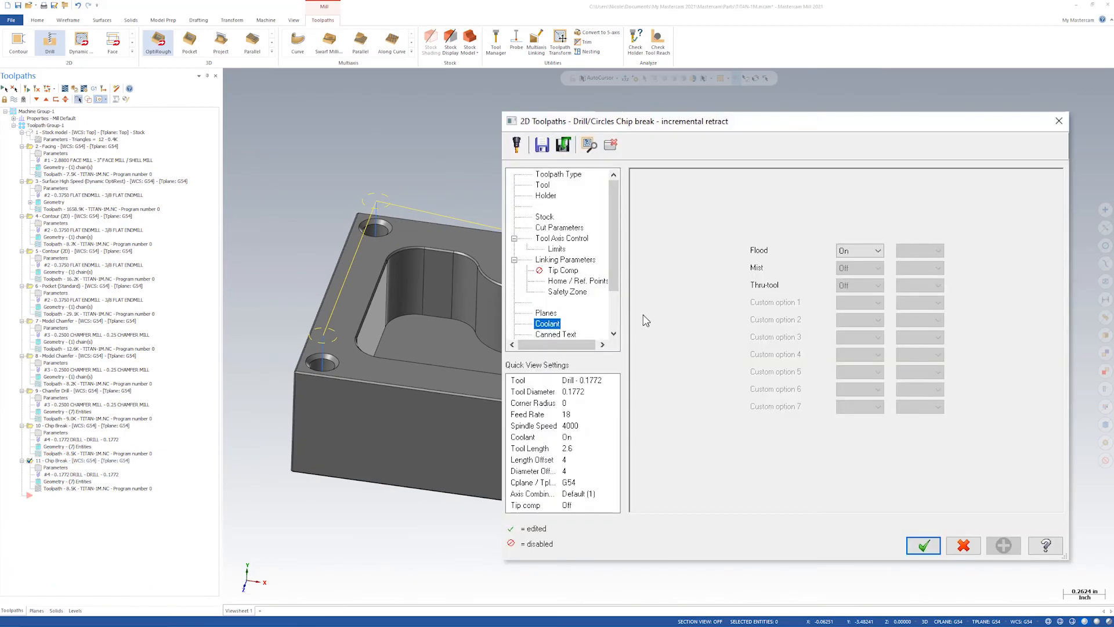
{"action": "left_click", "coordinate": [568, 174]}
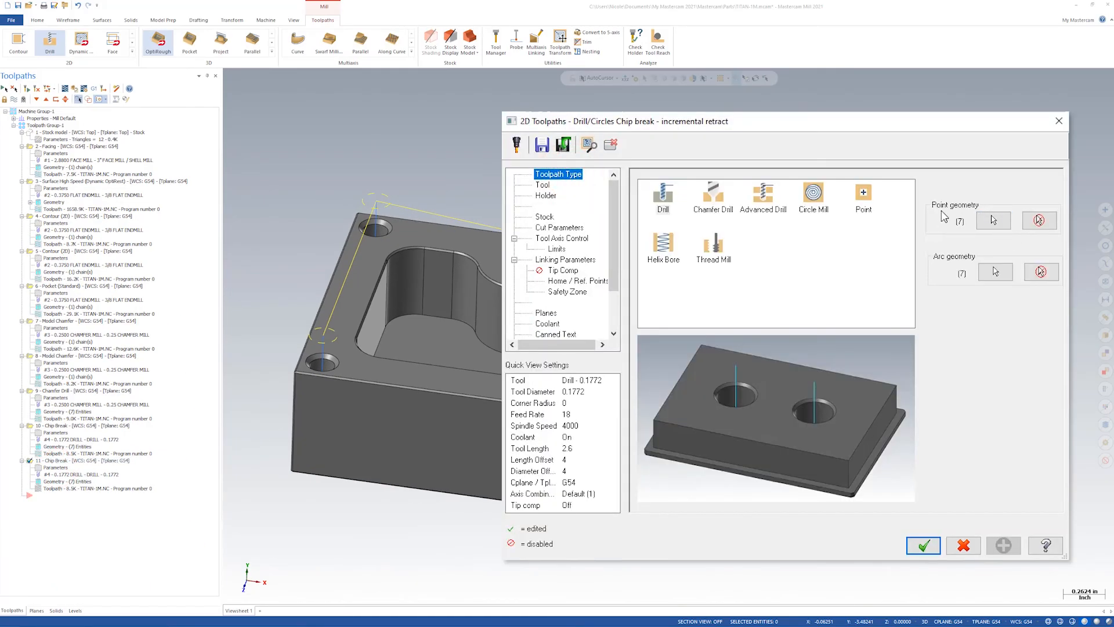
{"action": "left_click", "coordinate": [544, 185]}
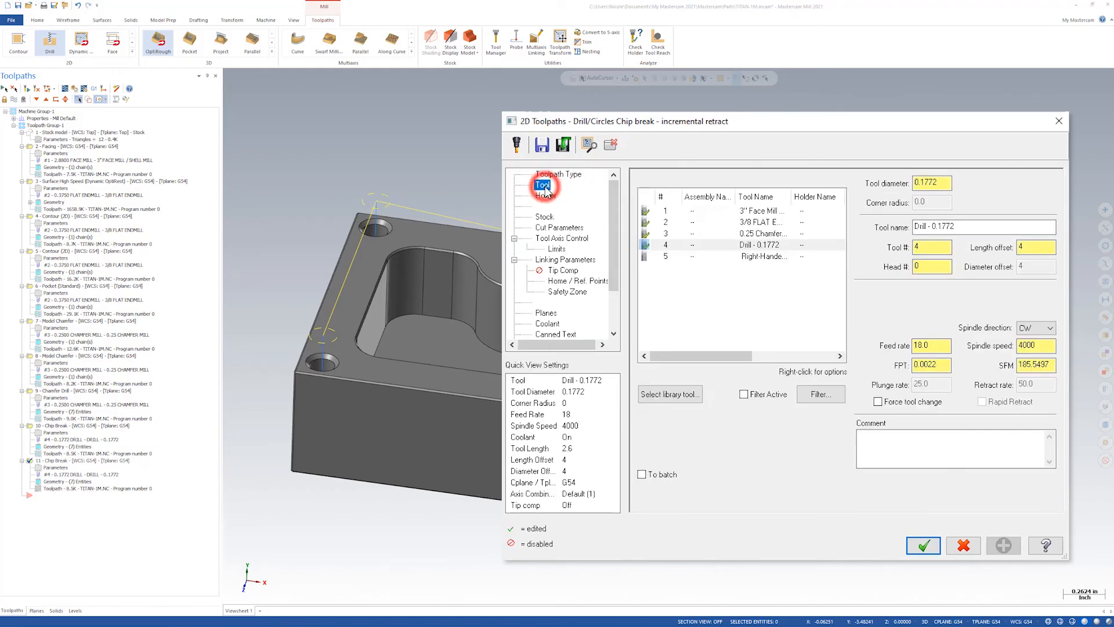
{"action": "left_click", "coordinate": [765, 257]}
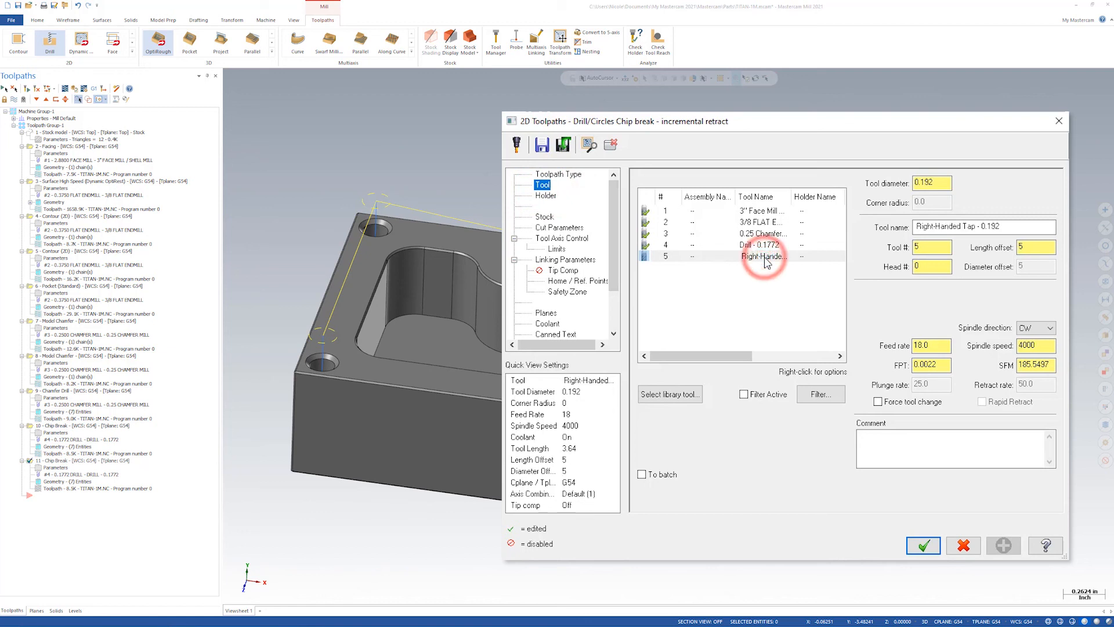
{"action": "double_click", "coordinate": [1045, 346]}
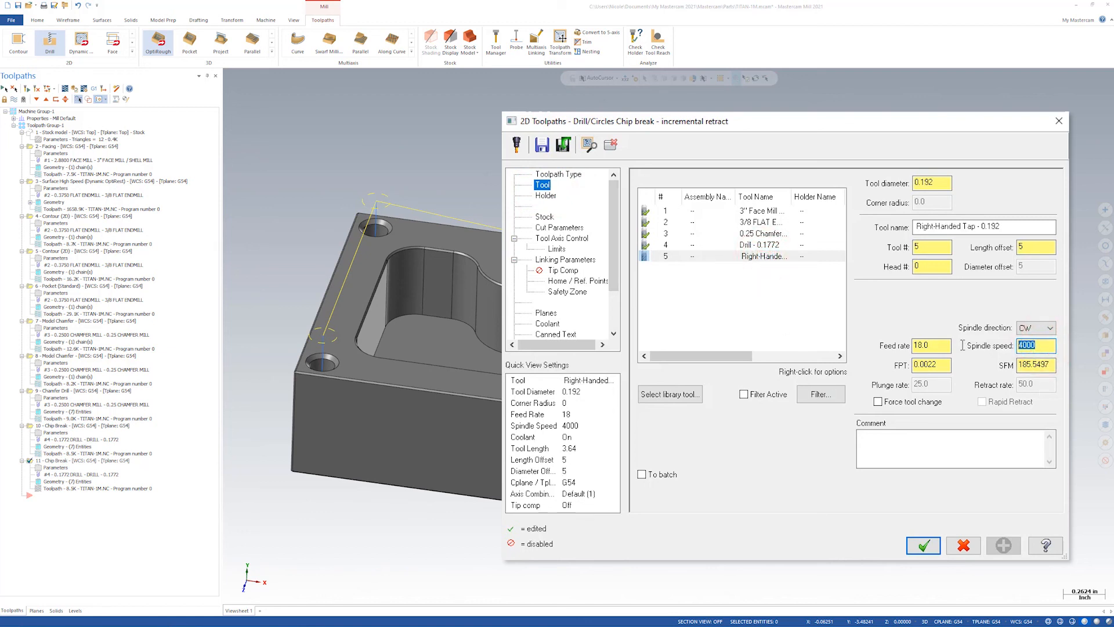
{"action": "type", "text": "60"}
{"action": "left_click", "coordinate": [941, 365]}
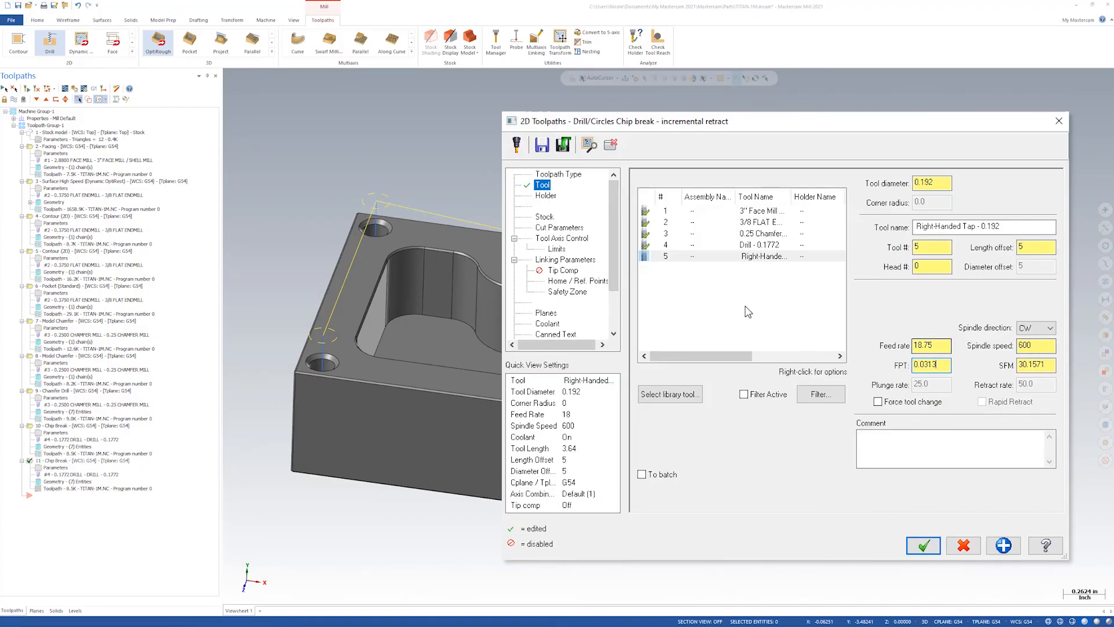
Change the drilling cycle of the duplicated Chip Break operation to Tap in its cut parameters
{"action": "left_click", "coordinate": [552, 228]}
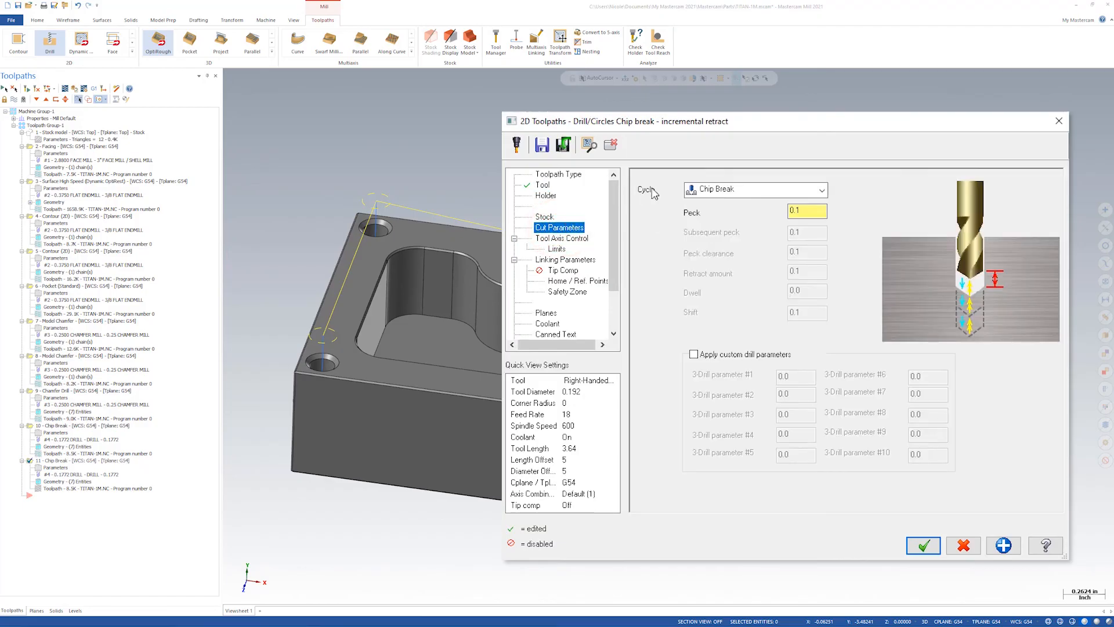
{"action": "left_click", "coordinate": [762, 189]}
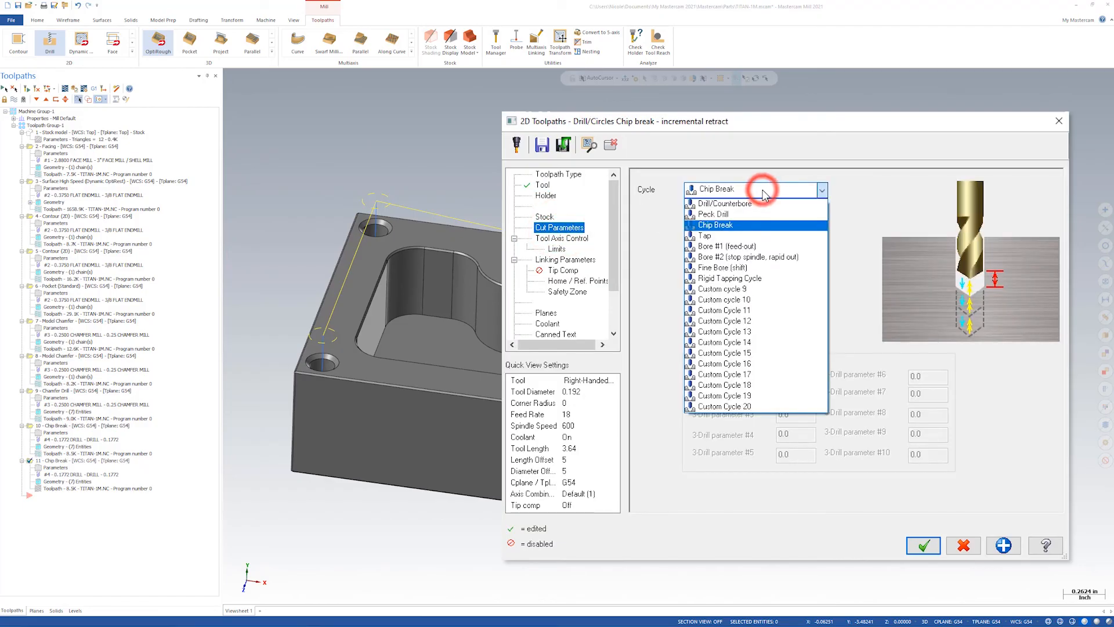
{"action": "left_click", "coordinate": [726, 236]}
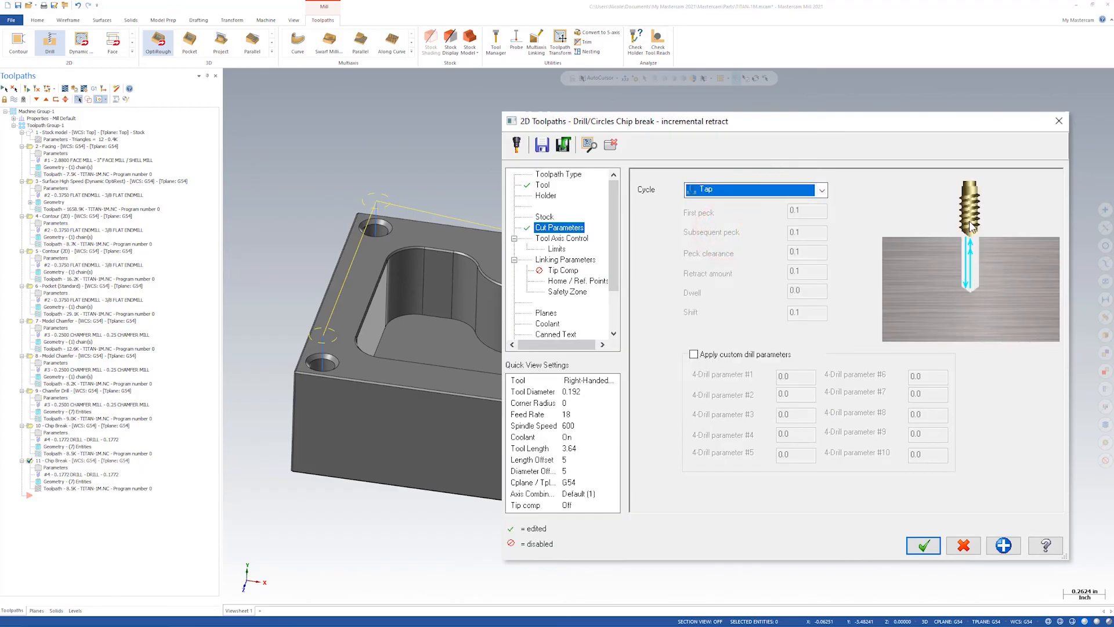
Check the tap operation's depth, planes and flood coolant settings, accept the parameters, and regenerate its toolpath
{"action": "left_click", "coordinate": [567, 260]}
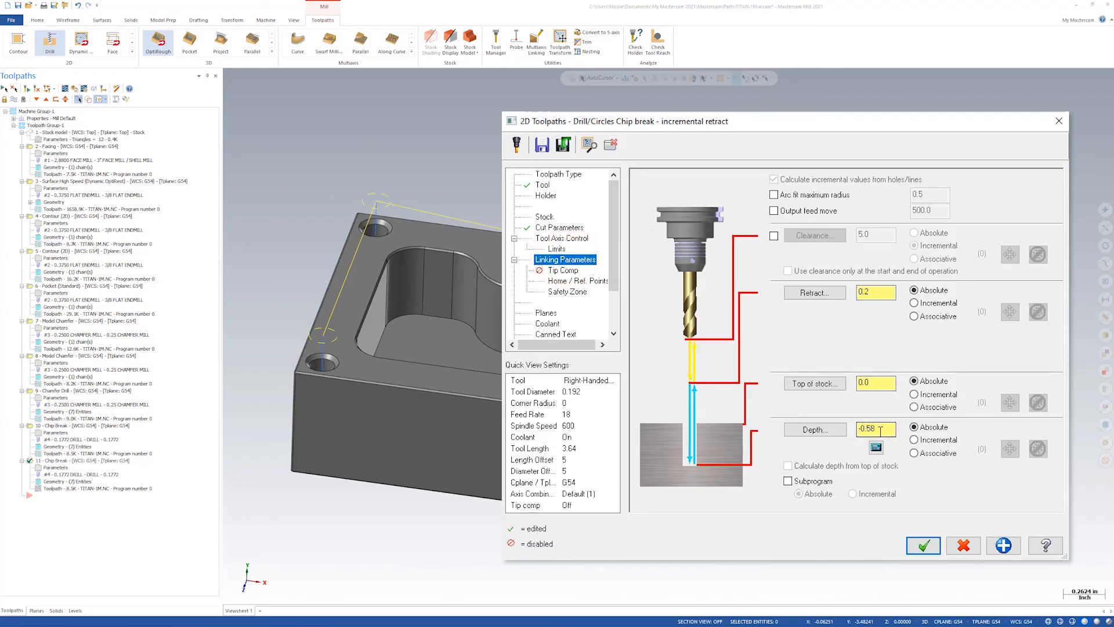
{"action": "left_click", "coordinate": [885, 430]}
{"action": "left_click", "coordinate": [554, 313]}
{"action": "left_click", "coordinate": [552, 323]}
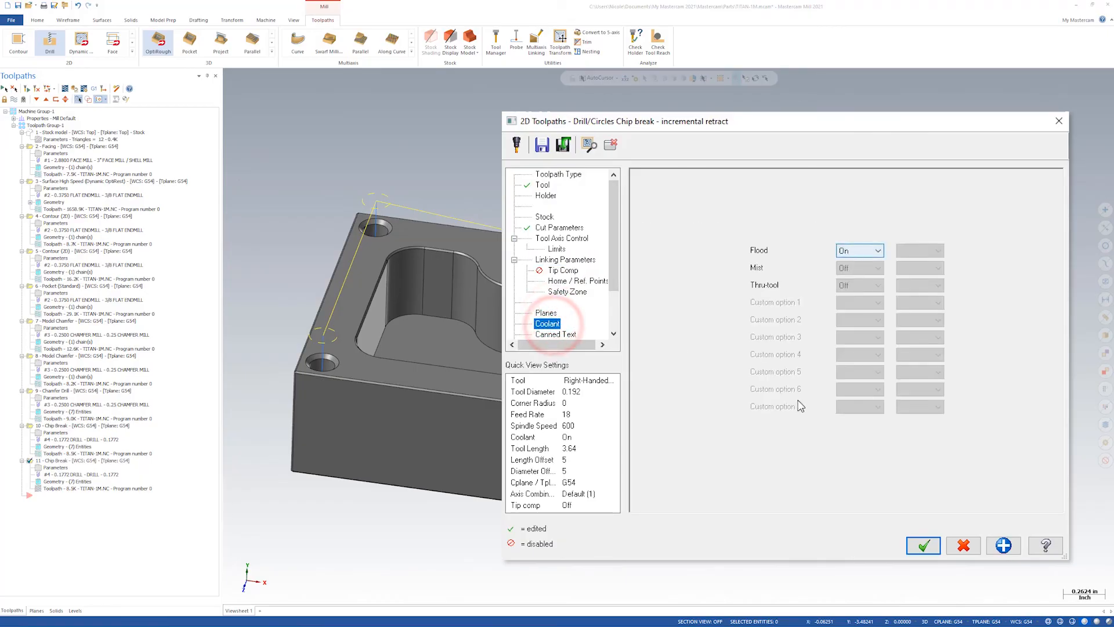
{"action": "left_click", "coordinate": [924, 546]}
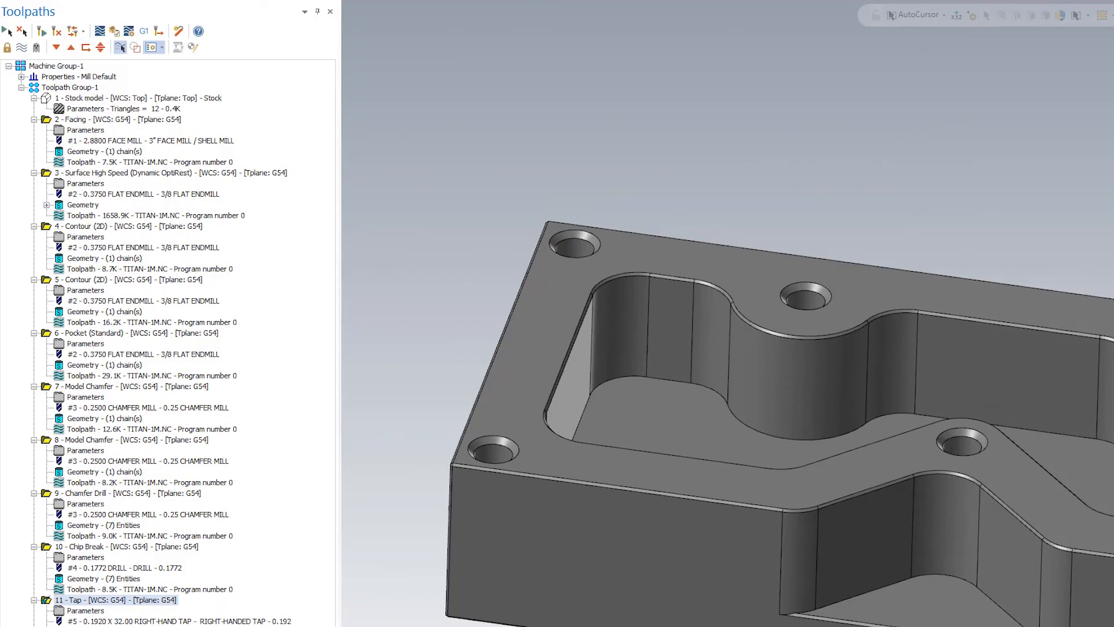
{"action": "left_click", "coordinate": [43, 33]}
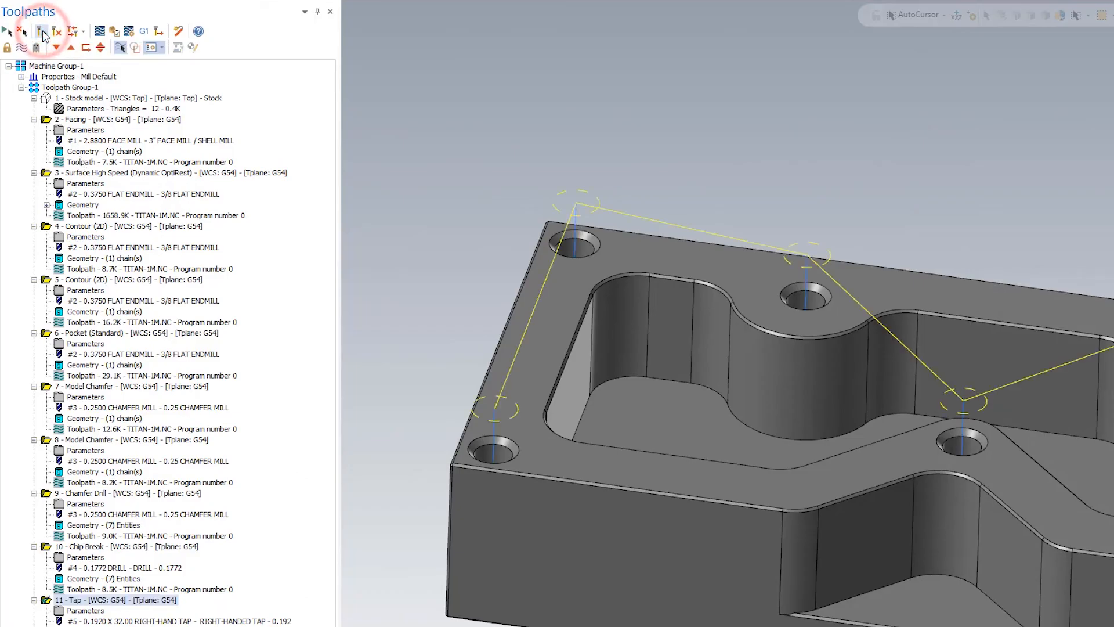
Backplot the tapping toolpath through all seven holes, inspect the tap's moves, and close the simulation
{"action": "middle_click_drag", "start_coordinate": [522, 482], "coordinate": [538, 466]}
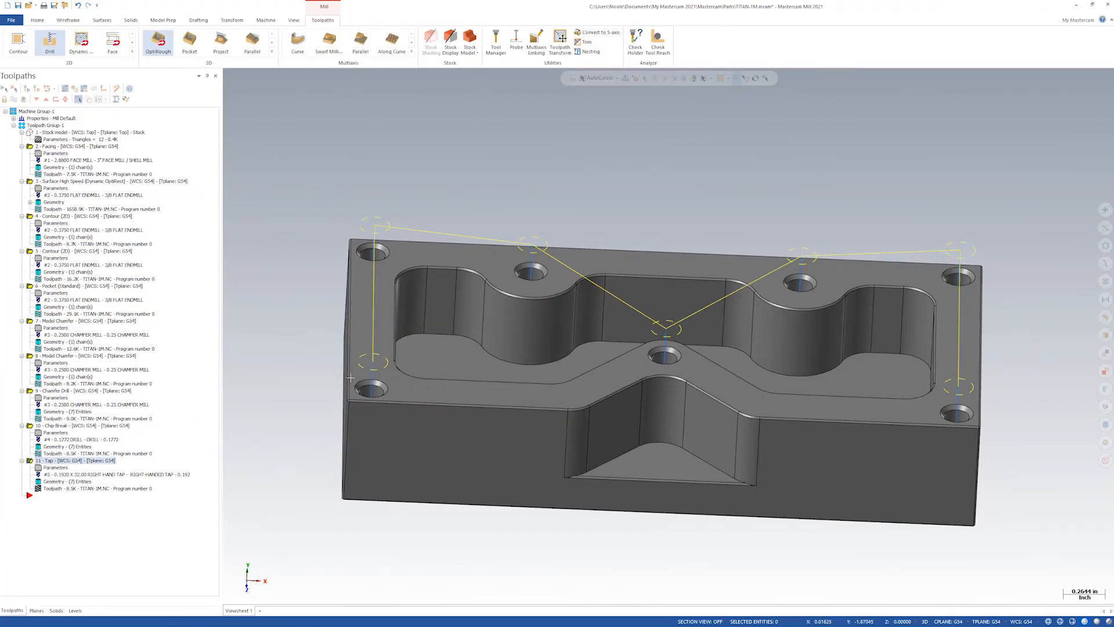
{"action": "middle_click_drag", "start_coordinate": [281, 225], "coordinate": [262, 195]}
{"action": "left_click", "coordinate": [65, 88]}
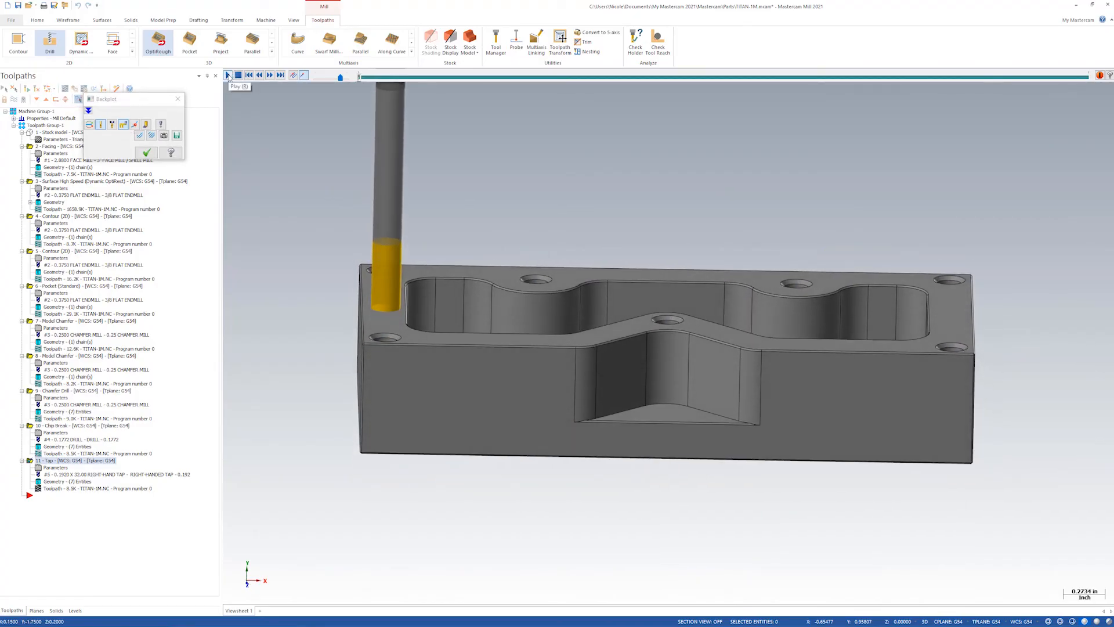
{"action": "left_click", "coordinate": [228, 76]}
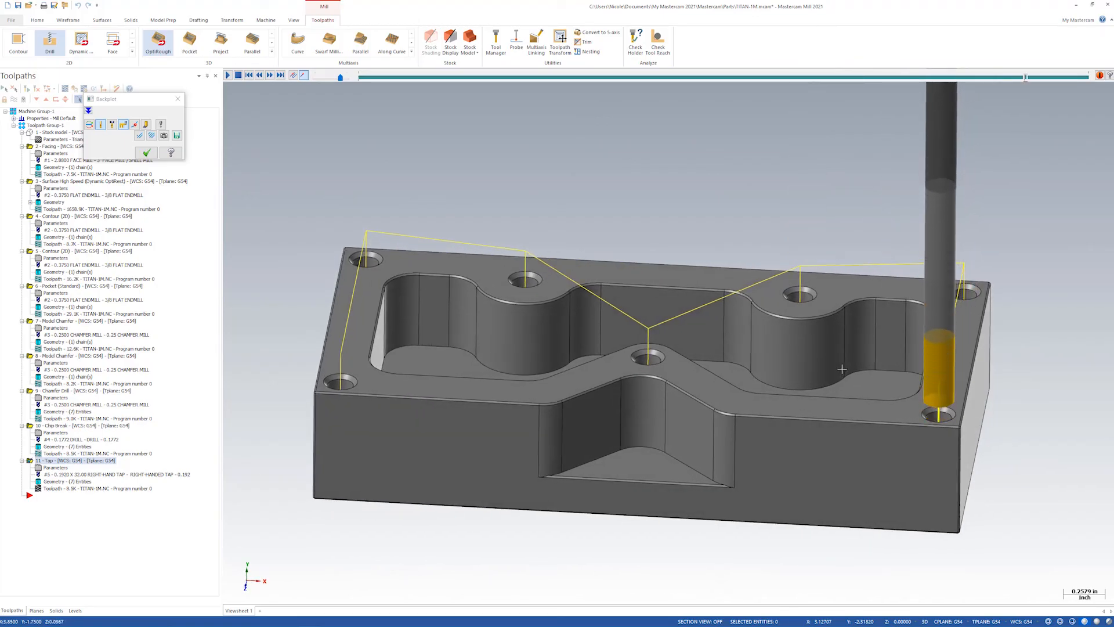
{"action": "middle_click_drag", "start_coordinate": [842, 369], "coordinate": [809, 415]}
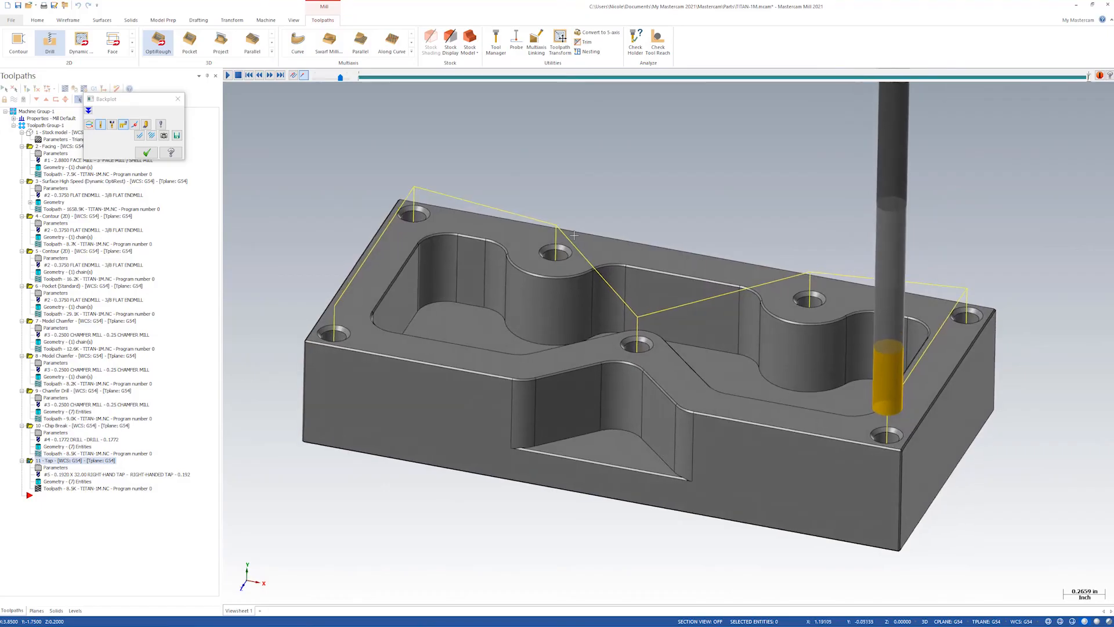
{"action": "left_click", "coordinate": [147, 152]}
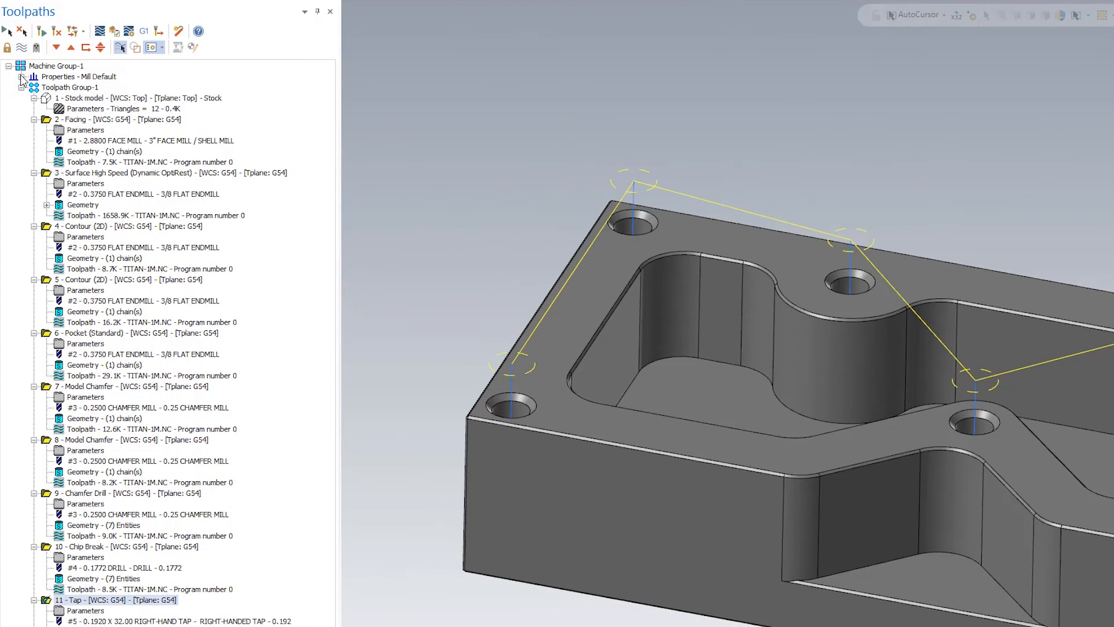
Set the stock shape to Solid/Mesh in the machine group's stock setup
{"action": "left_click", "coordinate": [21, 76]}
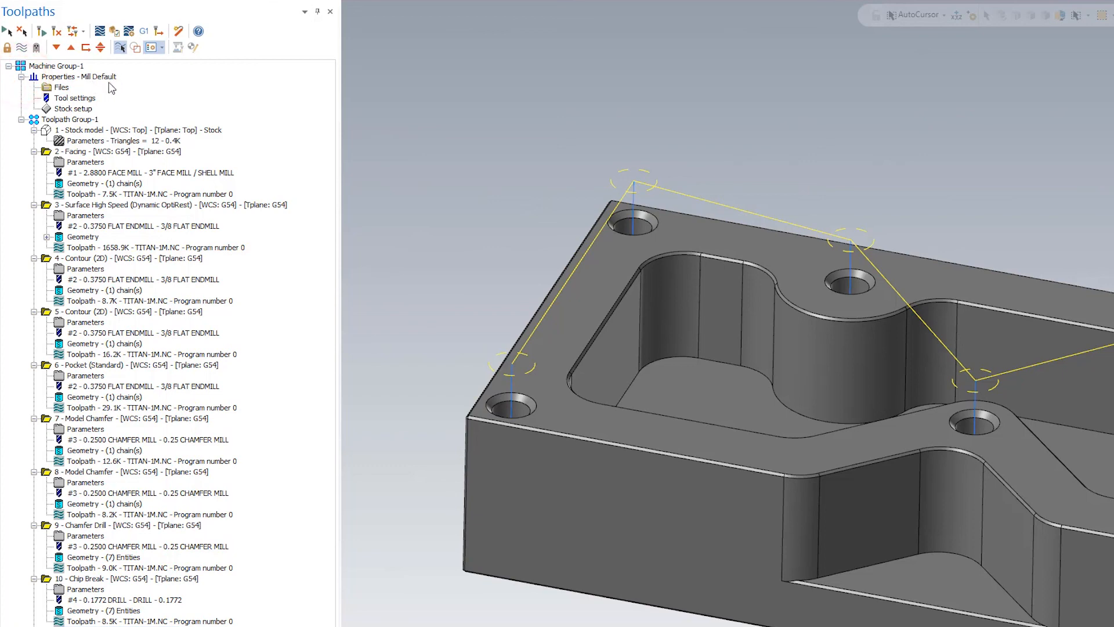
{"action": "left_click", "coordinate": [71, 109]}
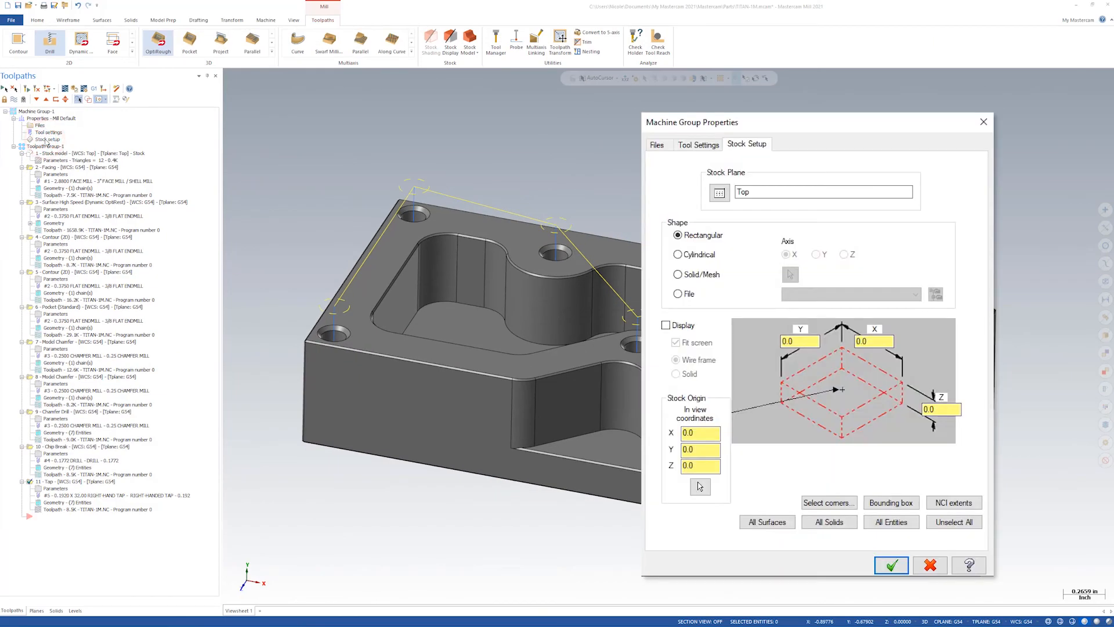
{"action": "left_click", "coordinate": [684, 279]}
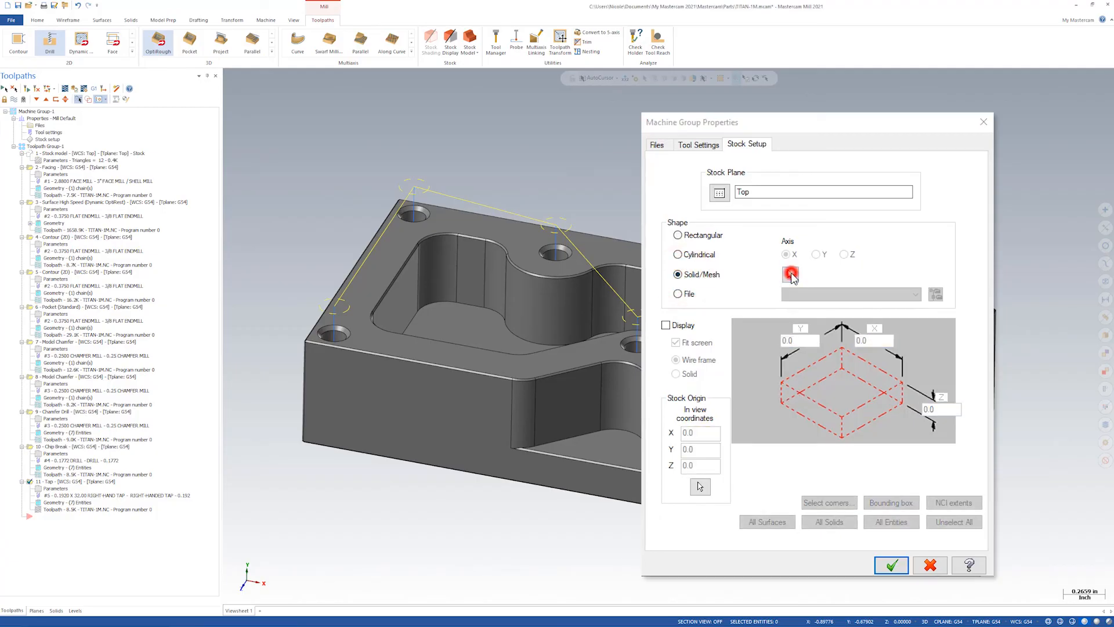
Pick the solid on the temporarily shown Stock level as the machine group's stock, accept the setup, and return to the toolpath list
{"action": "left_click", "coordinate": [790, 275]}
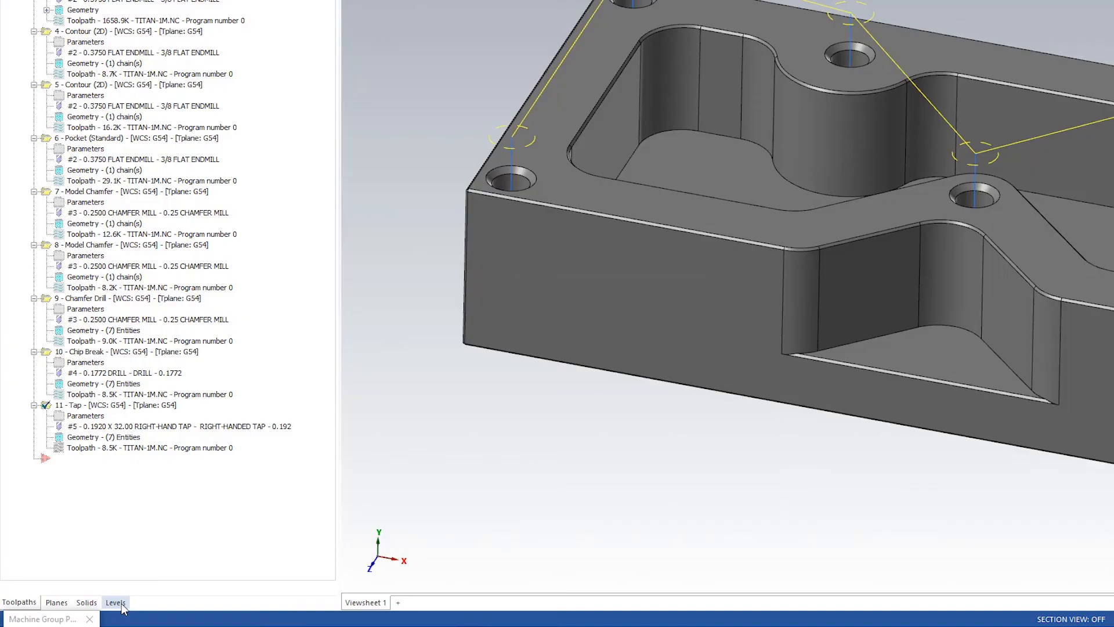
{"action": "left_click", "coordinate": [119, 604]}
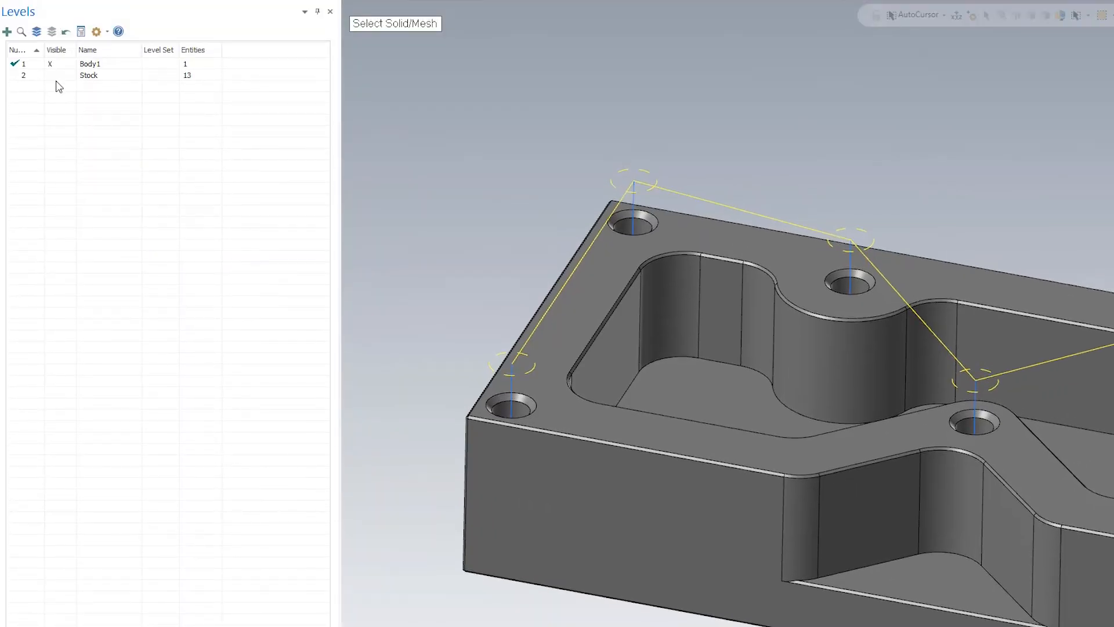
{"action": "left_click", "coordinate": [51, 75]}
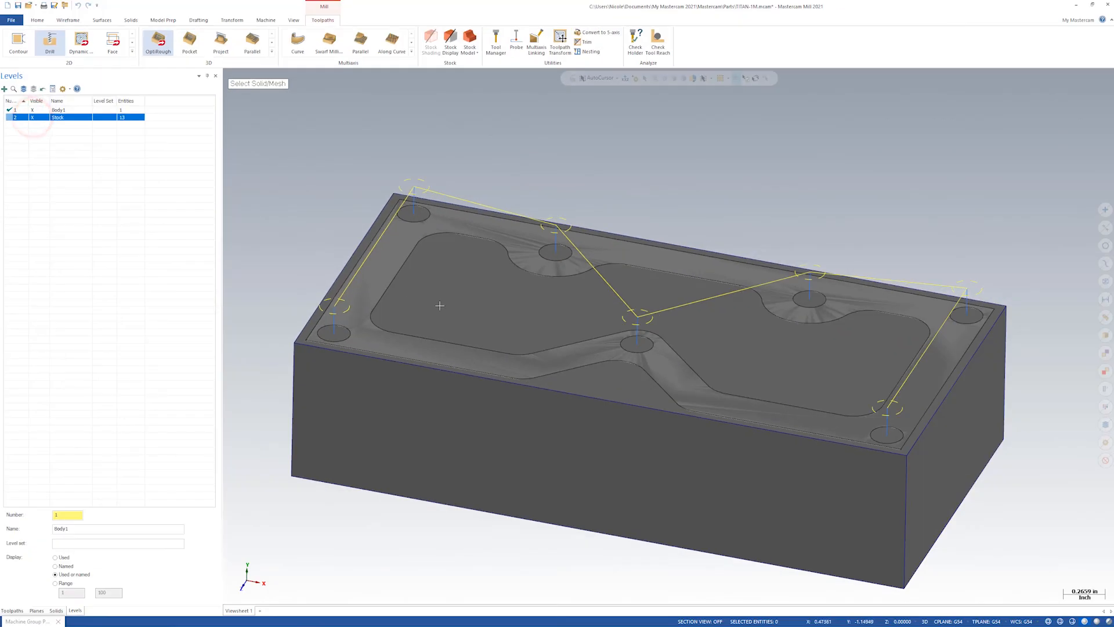
{"action": "left_click", "coordinate": [458, 295]}
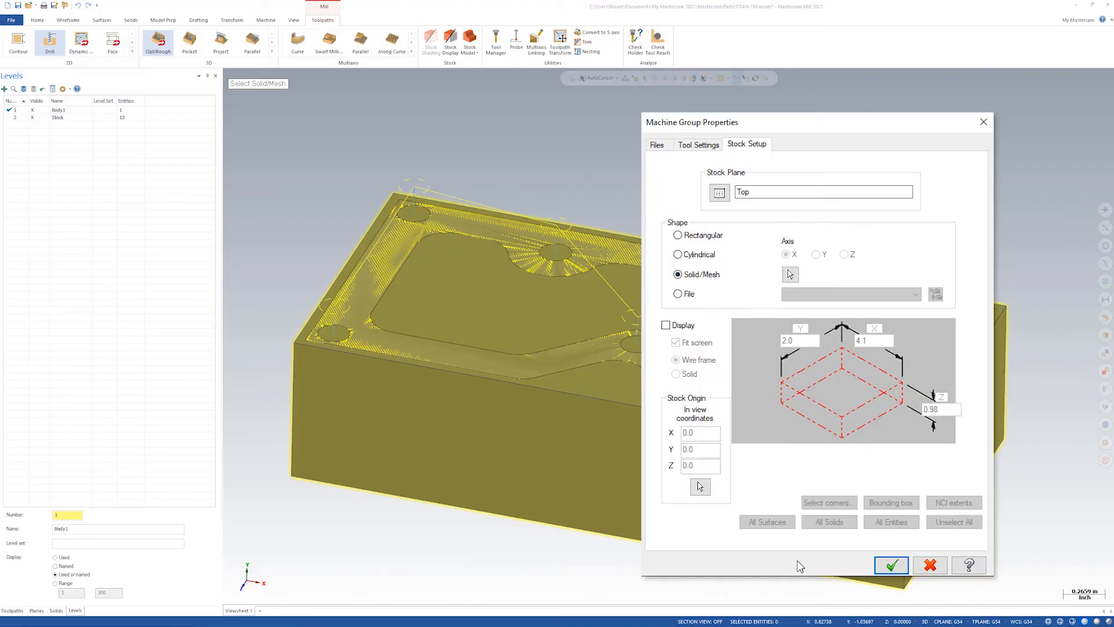
{"action": "left_click", "coordinate": [892, 566]}
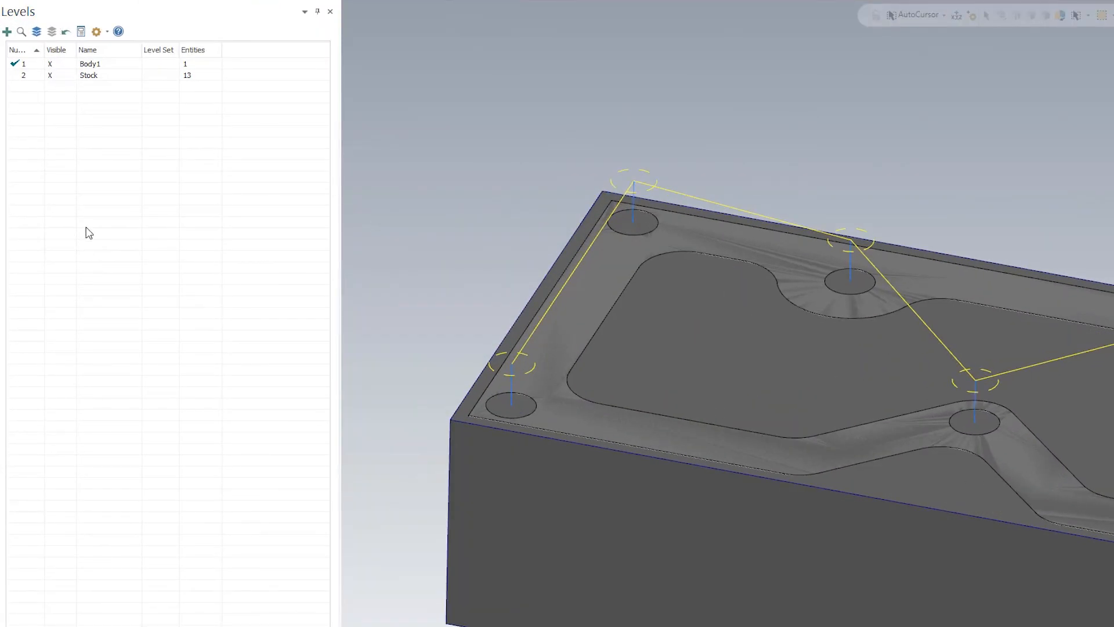
{"action": "left_click", "coordinate": [52, 78]}
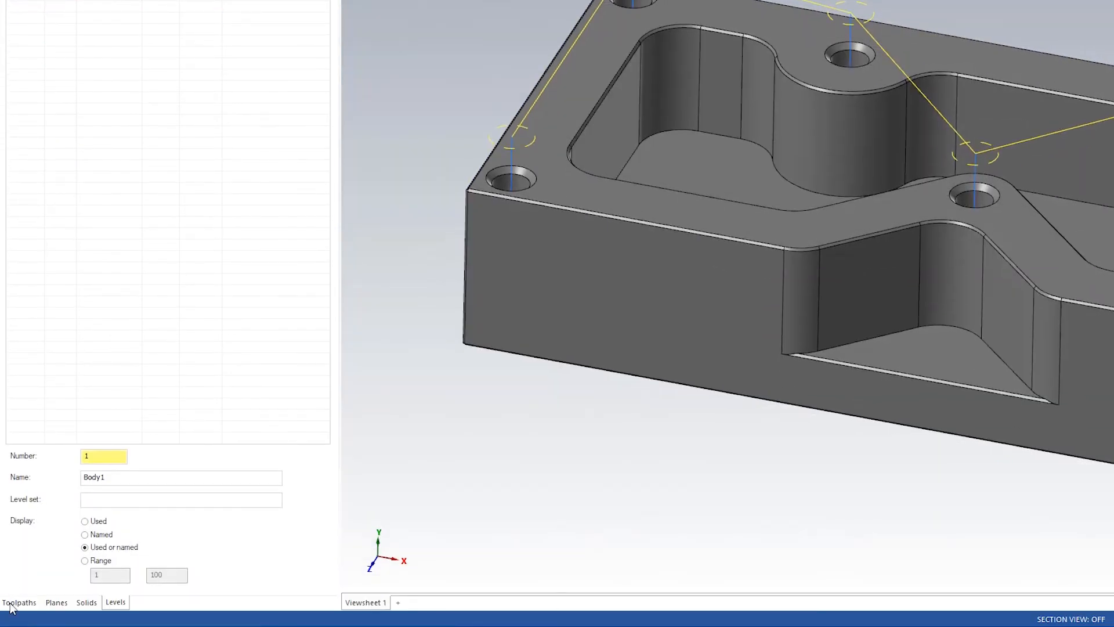
{"action": "left_click", "coordinate": [11, 603]}
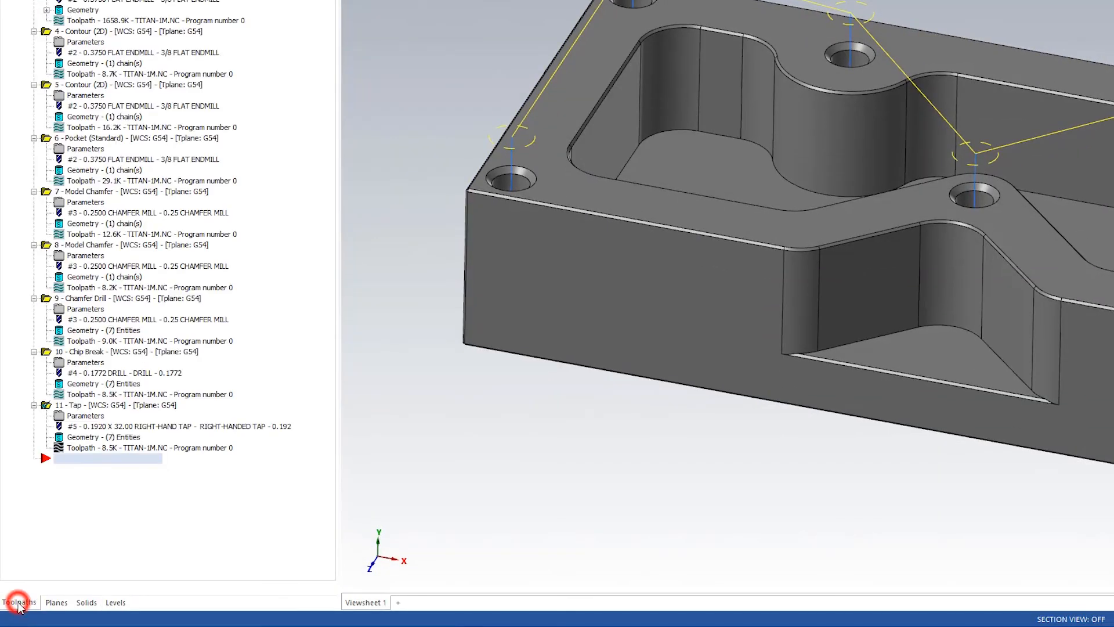
Select all operations from 2 - Facing through 11 - Tap and open them for verification in the simulator
{"action": "left_click", "coordinate": [119, 405]}
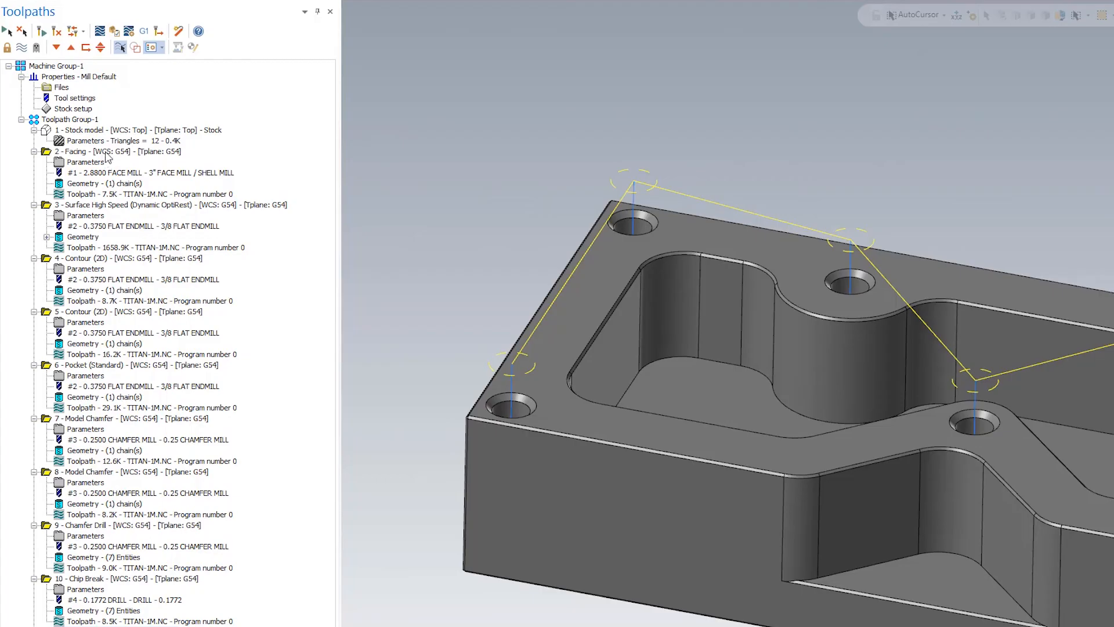
{"action": "left_click", "coordinate": [103, 152], "text": "shift"}
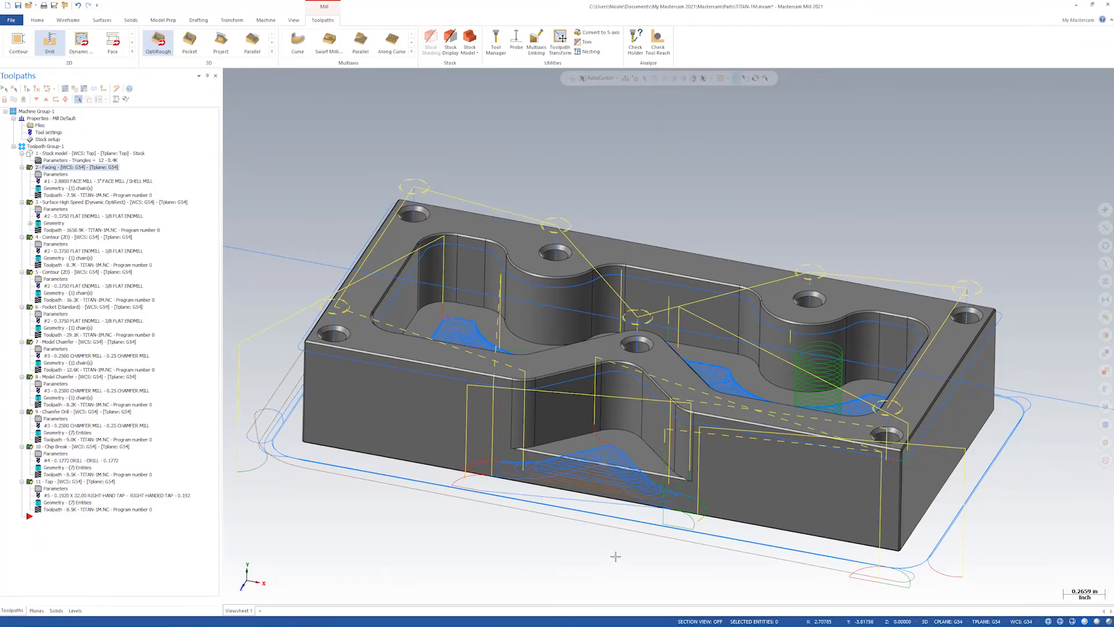
{"action": "scroll", "coordinate": [616, 556], "scroll_direction": "down", "scroll_amount": 2}
{"action": "middle_click_drag", "start_coordinate": [616, 556], "coordinate": [661, 437]}
{"action": "scroll", "coordinate": [662, 436], "scroll_direction": "down", "scroll_amount": 1}
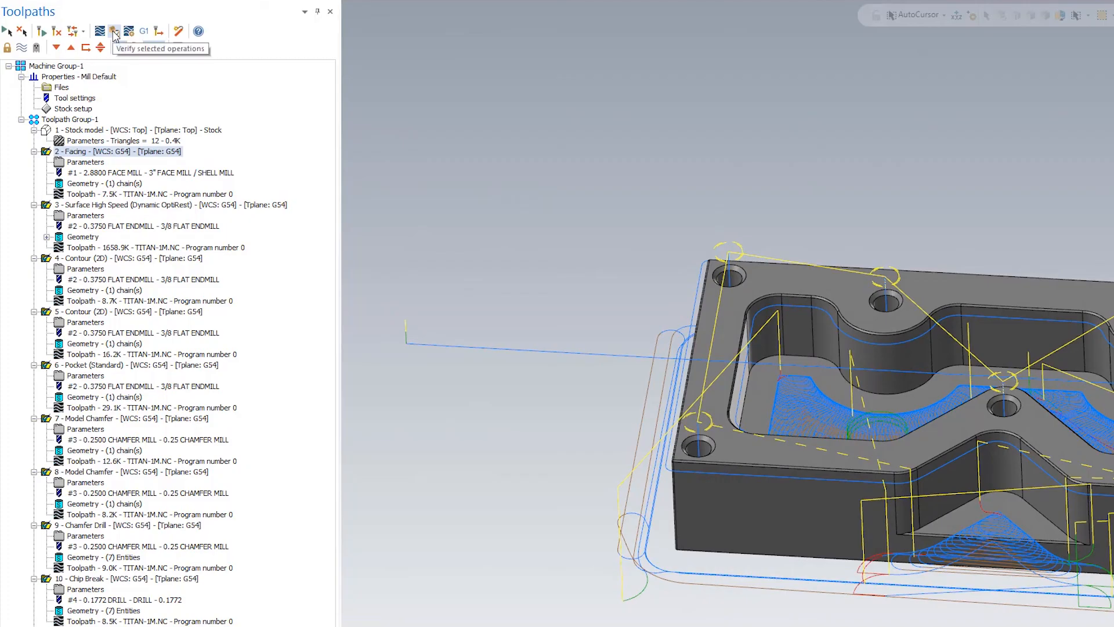
{"action": "left_click", "coordinate": [115, 33]}
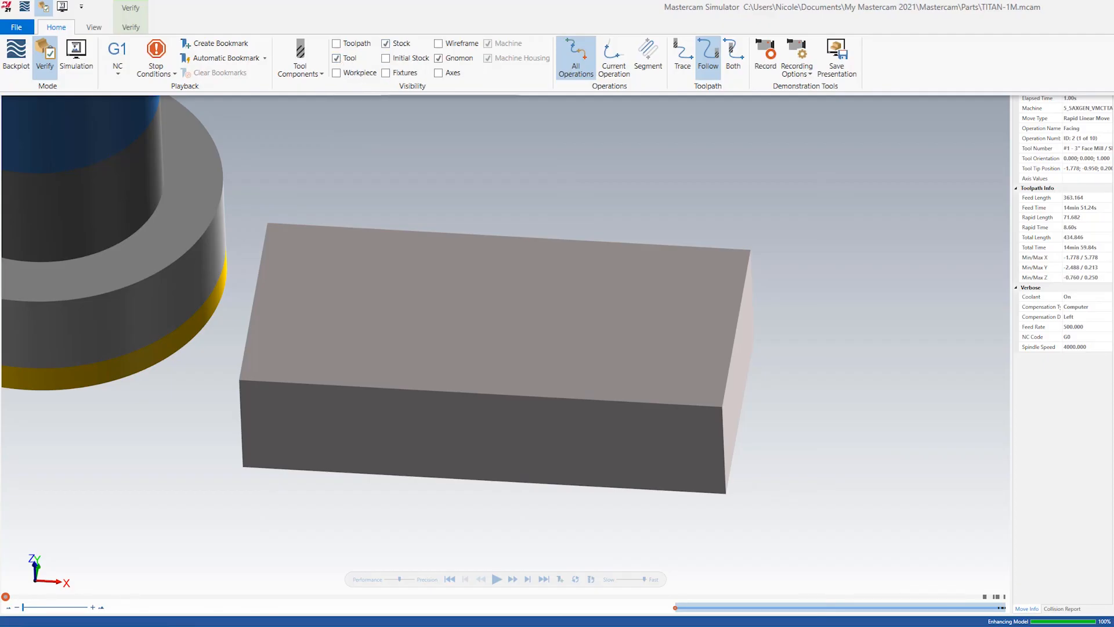
Compare the workpiece with the raw stock in the simulator by showing it and hiding it again
{"action": "left_click", "coordinate": [336, 72]}
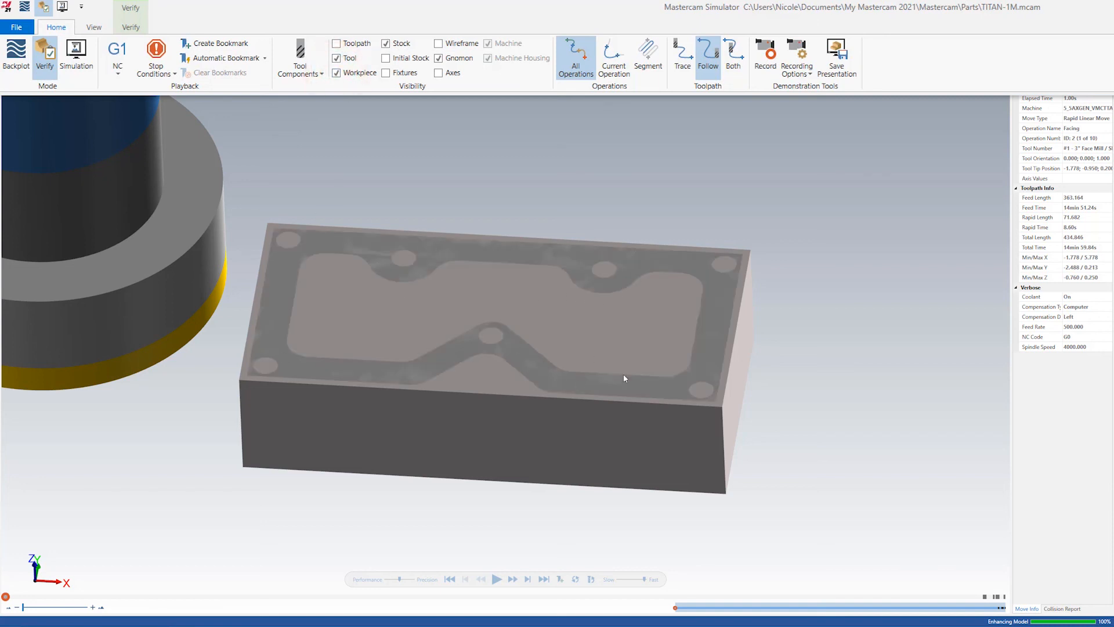
{"action": "left_click", "coordinate": [336, 73]}
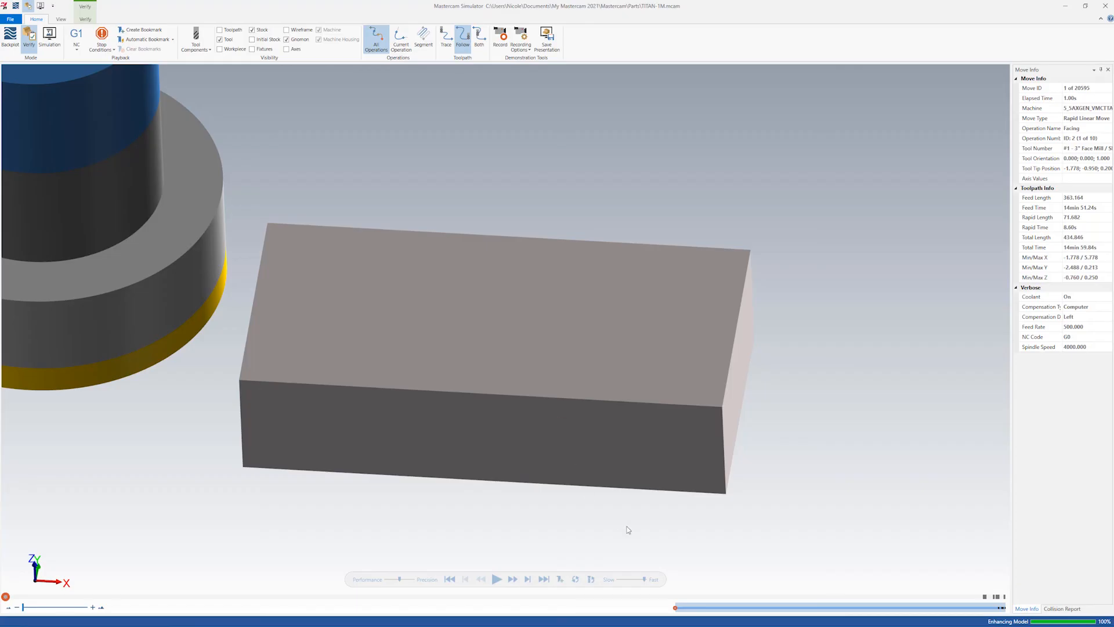
{"action": "middle_click_drag", "start_coordinate": [627, 525], "coordinate": [627, 526]}
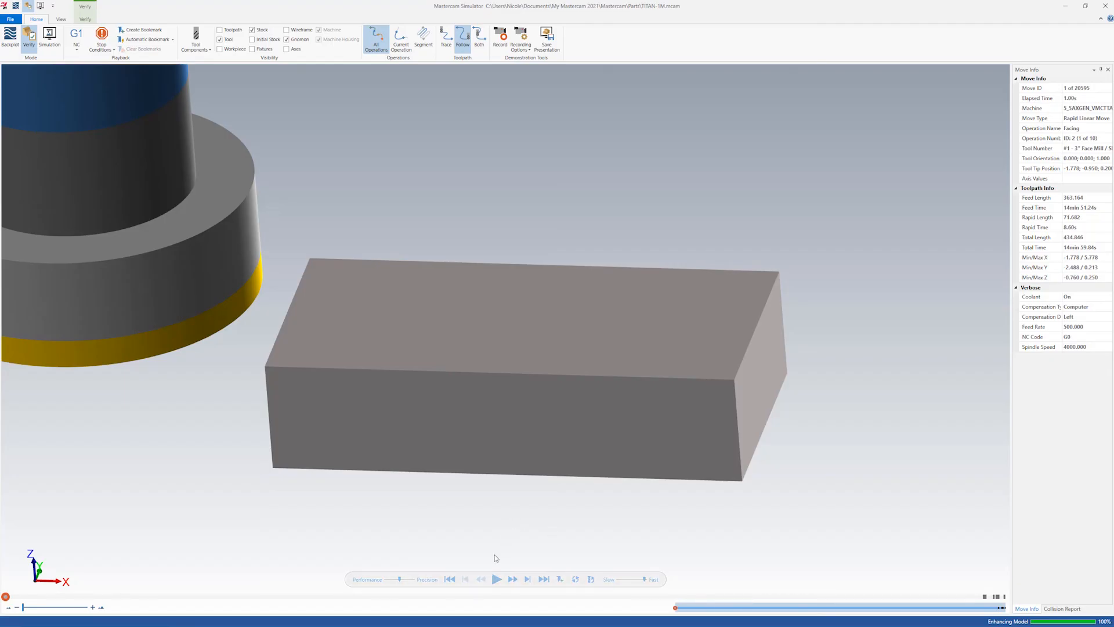
Run the verification of all operations, inspect the machined pocket, chamfers and holes from several angles, and close the simulator
{"action": "left_click", "coordinate": [496, 579]}
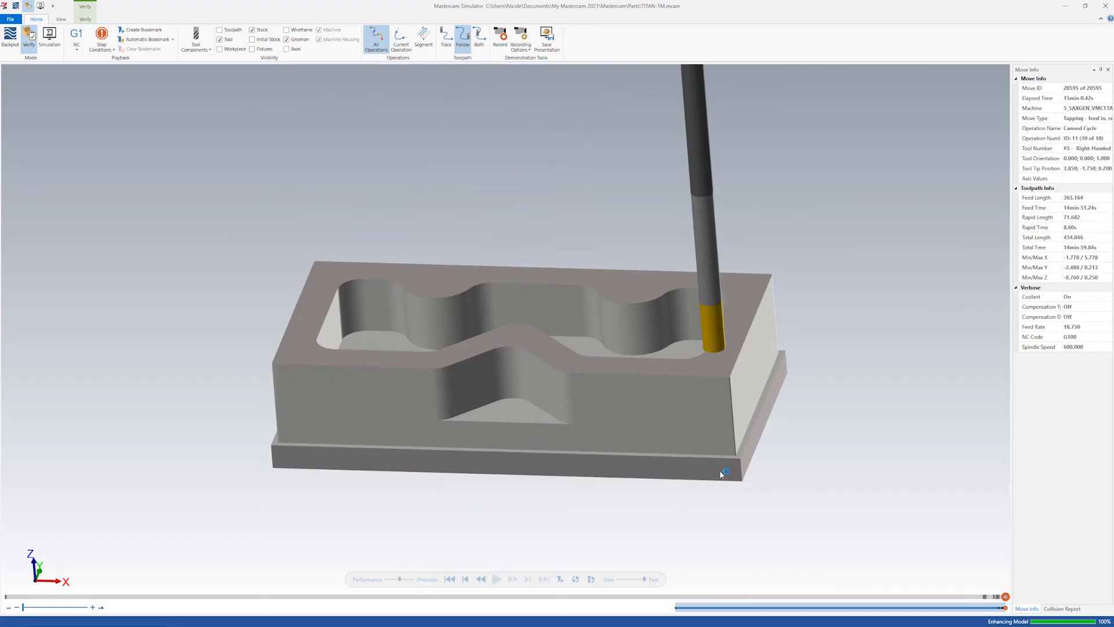
{"action": "middle_click_drag", "start_coordinate": [770, 422], "coordinate": [632, 452]}
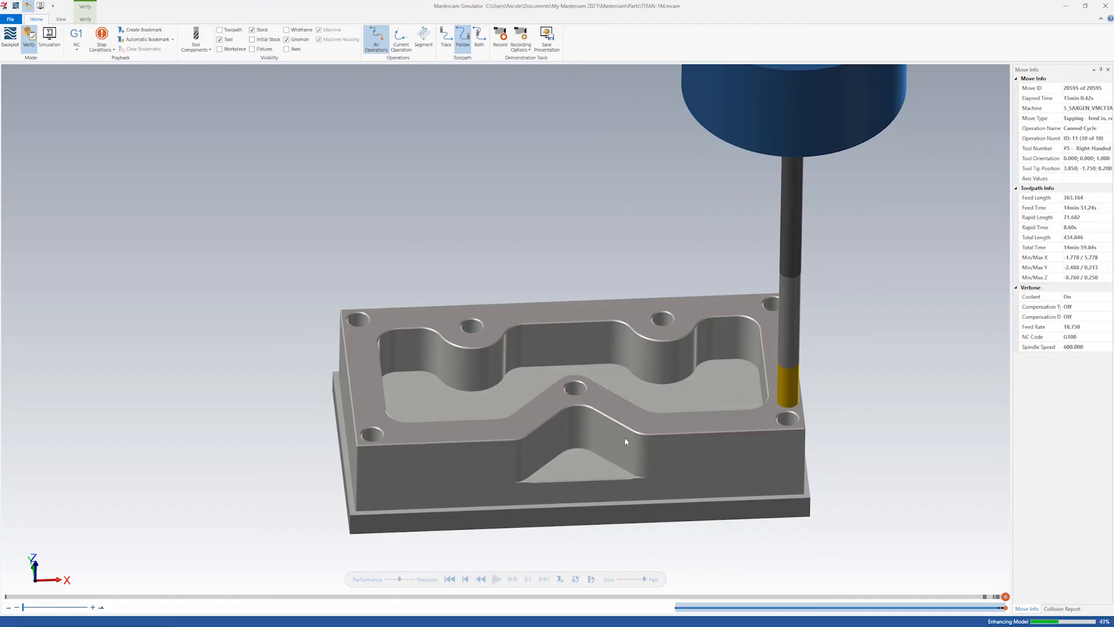
{"action": "middle_click_drag", "start_coordinate": [522, 377], "coordinate": [604, 440]}
{"action": "scroll", "coordinate": [604, 437], "scroll_direction": "up", "scroll_amount": 5}
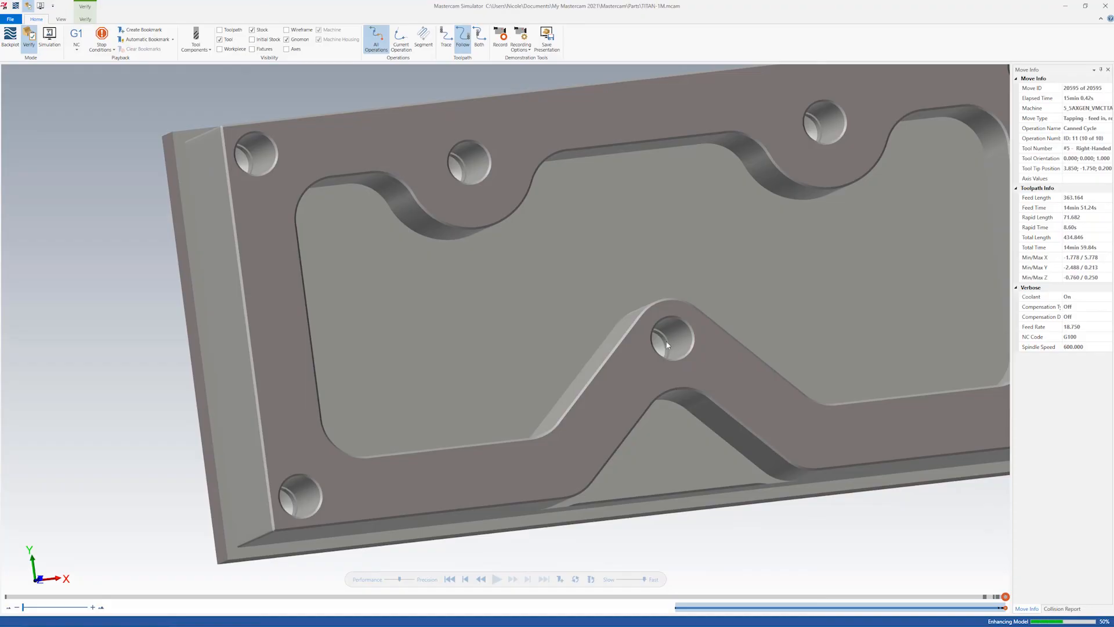
{"action": "middle_click_drag", "start_coordinate": [664, 345], "coordinate": [626, 460]}
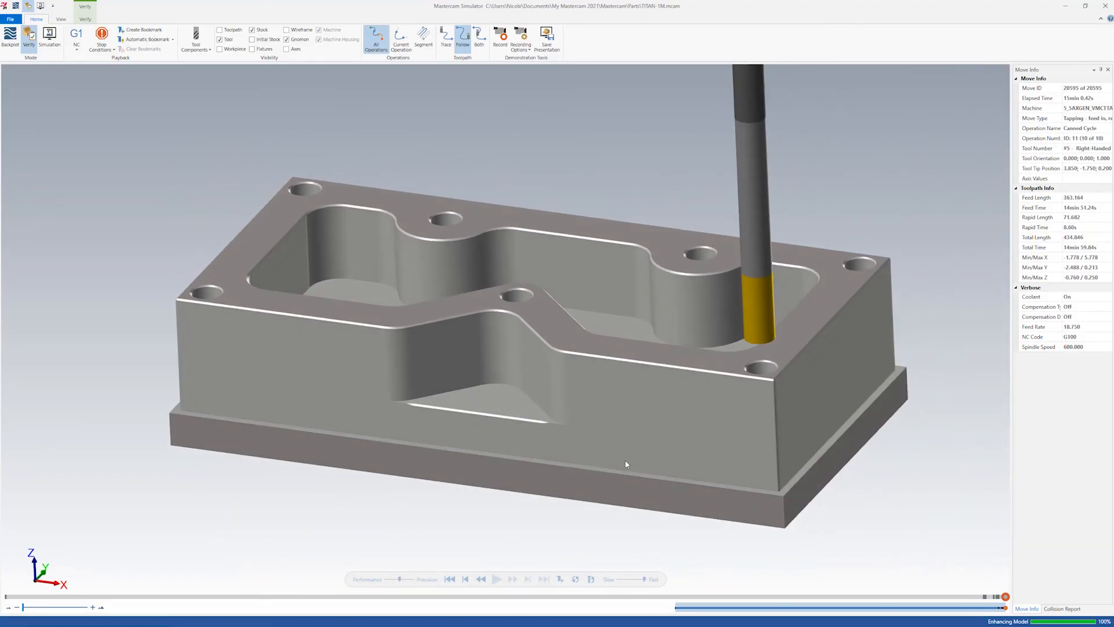
{"action": "middle_click_drag", "start_coordinate": [285, 357], "coordinate": [585, 406]}
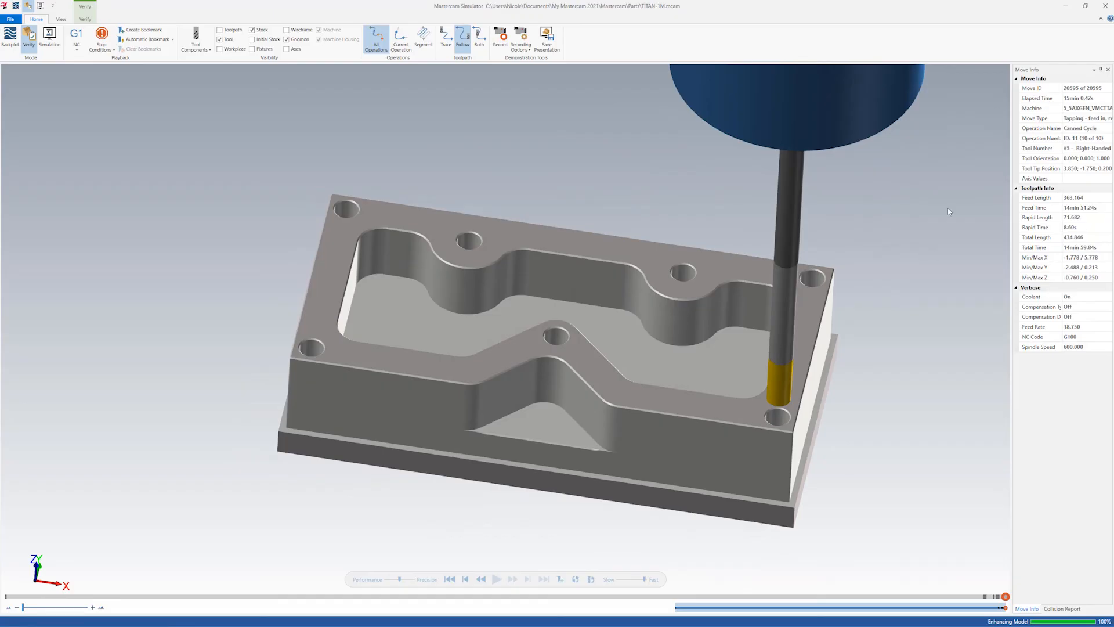
{"action": "left_click", "coordinate": [1107, 7]}
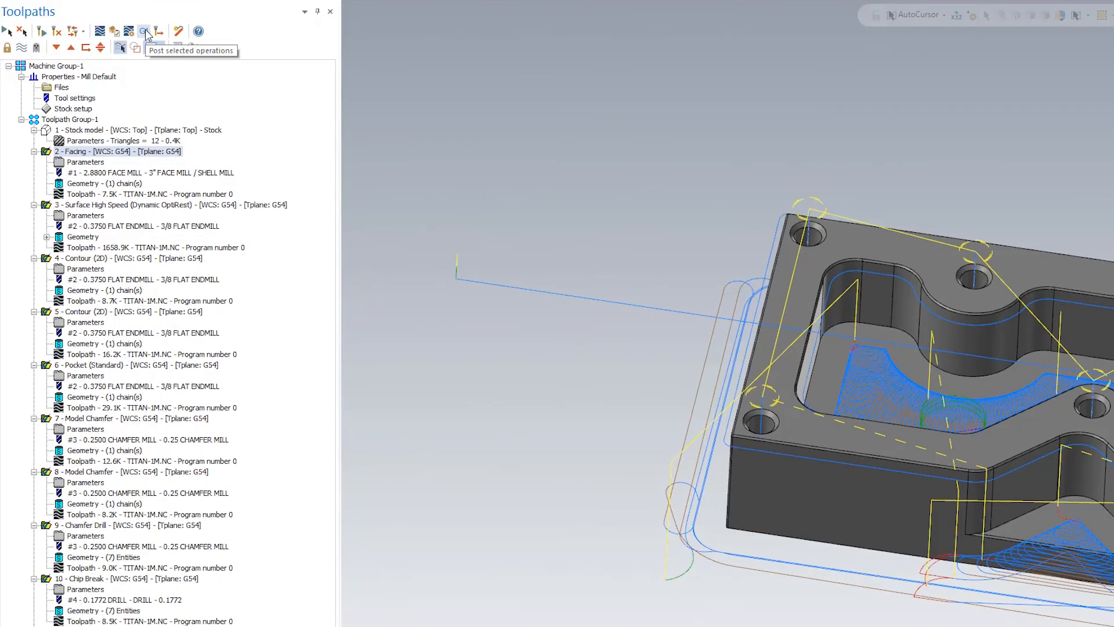
Post the selected operations to the NC file TITAN-1M, view the generated code, and close the code editor
{"action": "left_click", "coordinate": [144, 33]}
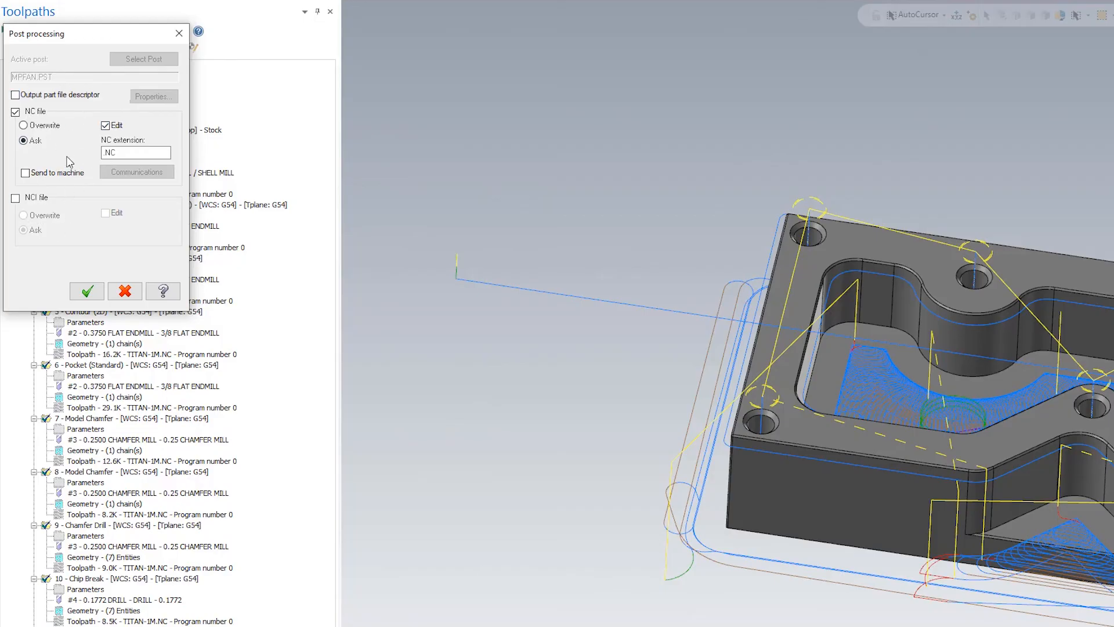
{"action": "left_click", "coordinate": [84, 292]}
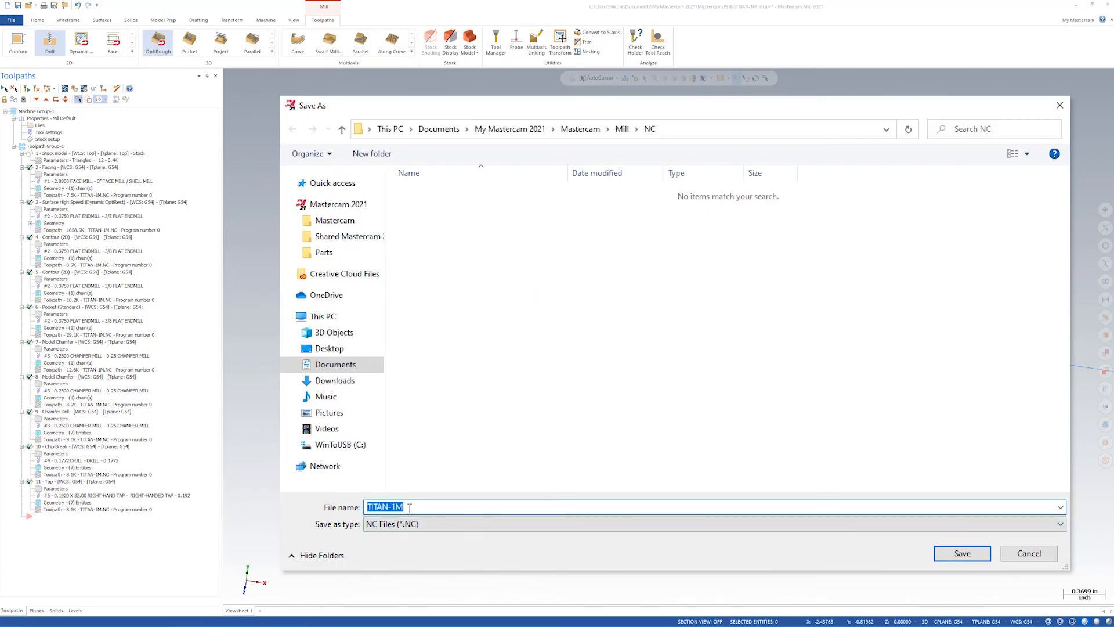
{"action": "left_click", "coordinate": [947, 555]}
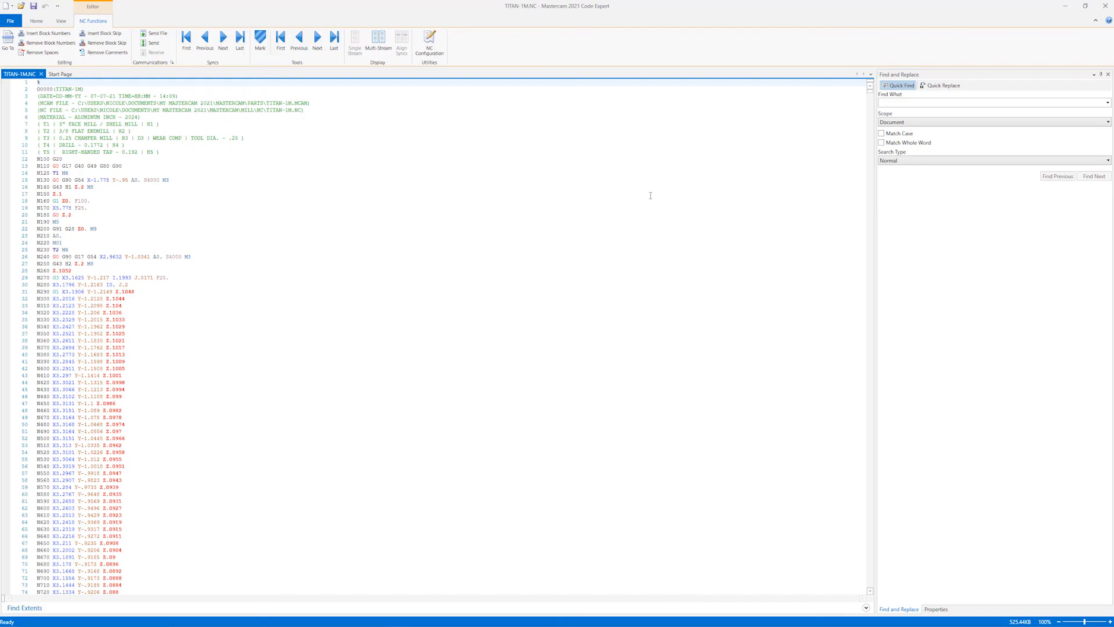
{"action": "left_click", "coordinate": [1106, 6]}
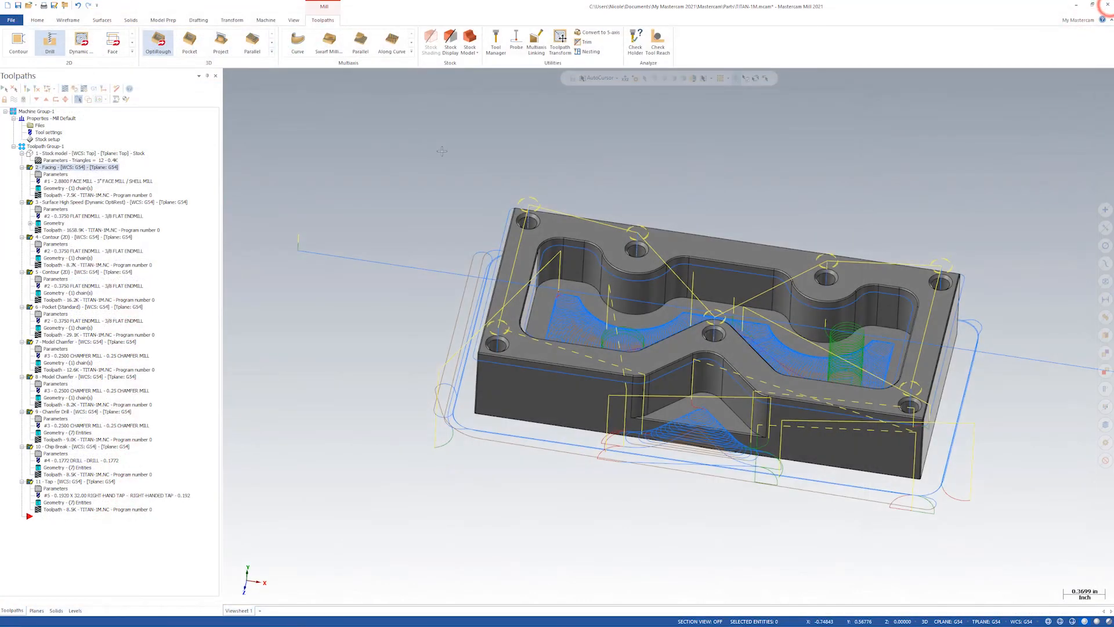